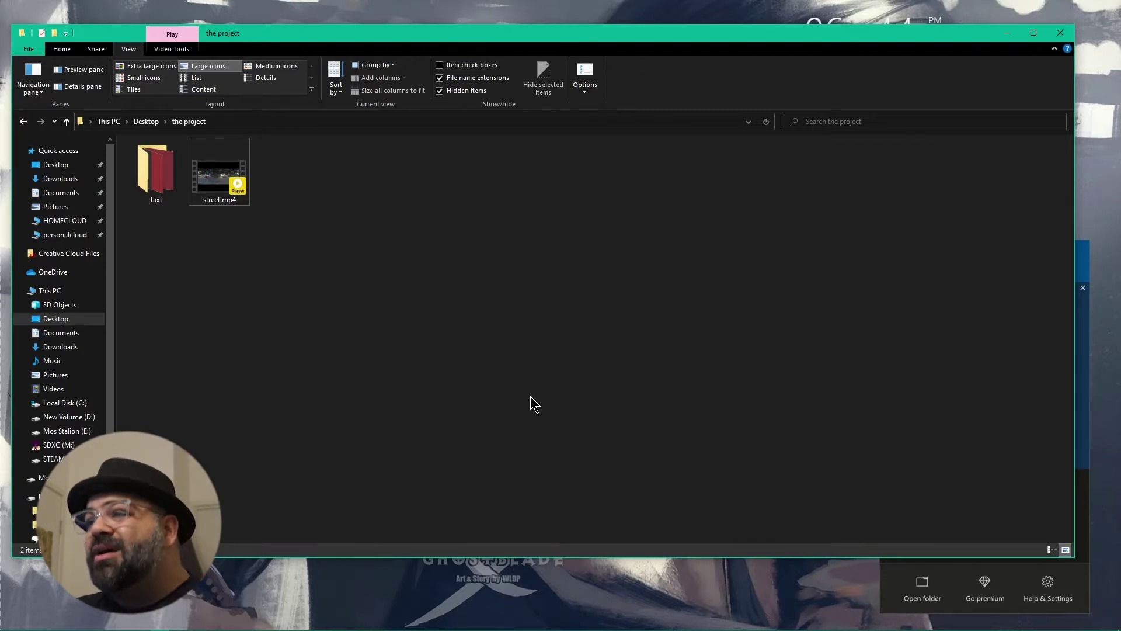
Play the street.mp4 video from the project folder to preview the 360 footage, and close the player
click(220, 189)
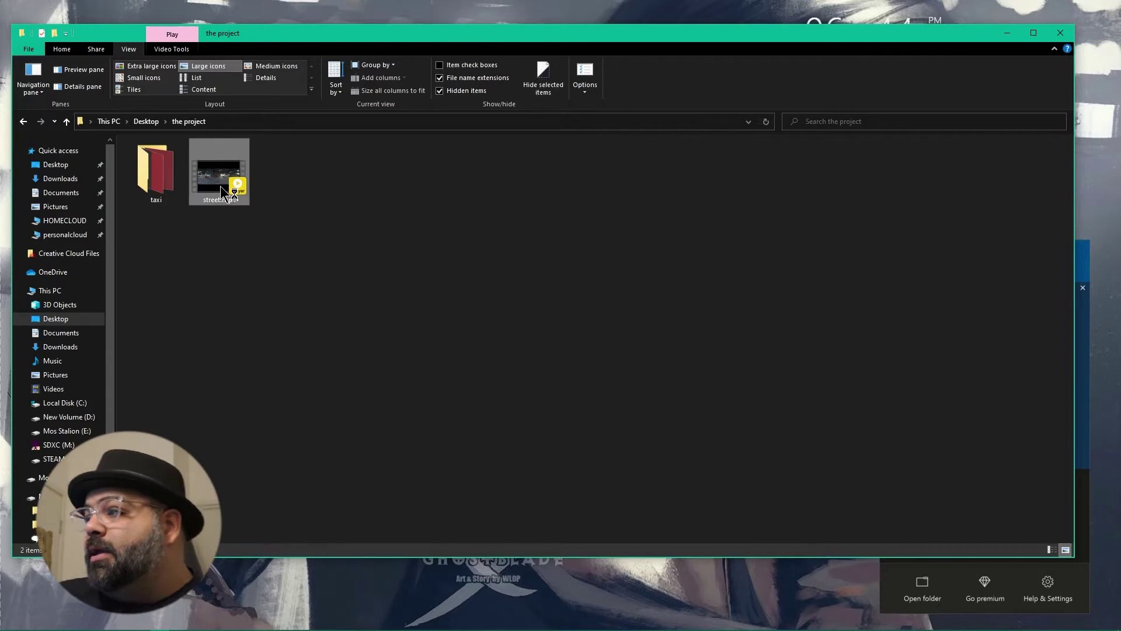
double_click(219, 185)
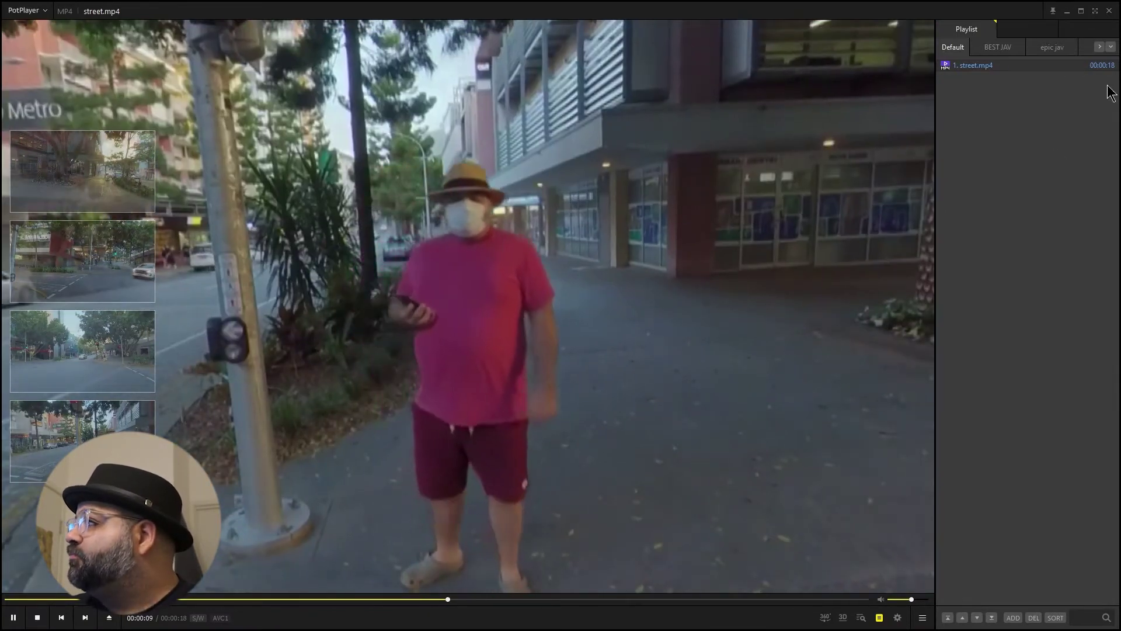
click(1108, 11)
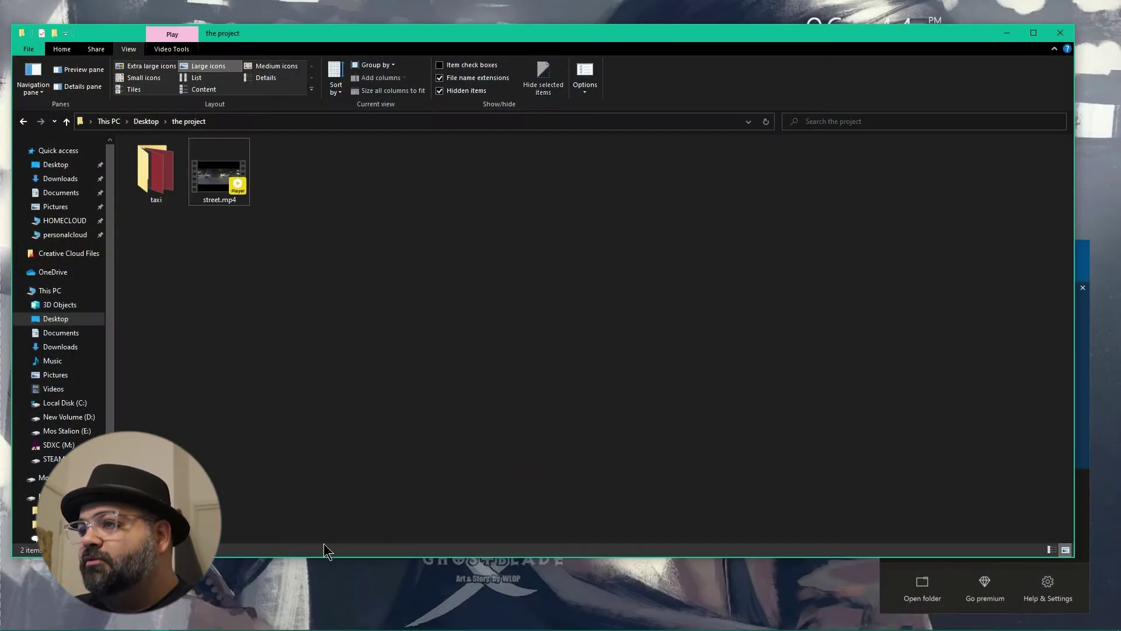
Import street.mp4 from the project folder into the Premiere Pro project and create a sequence from it
click(225, 186)
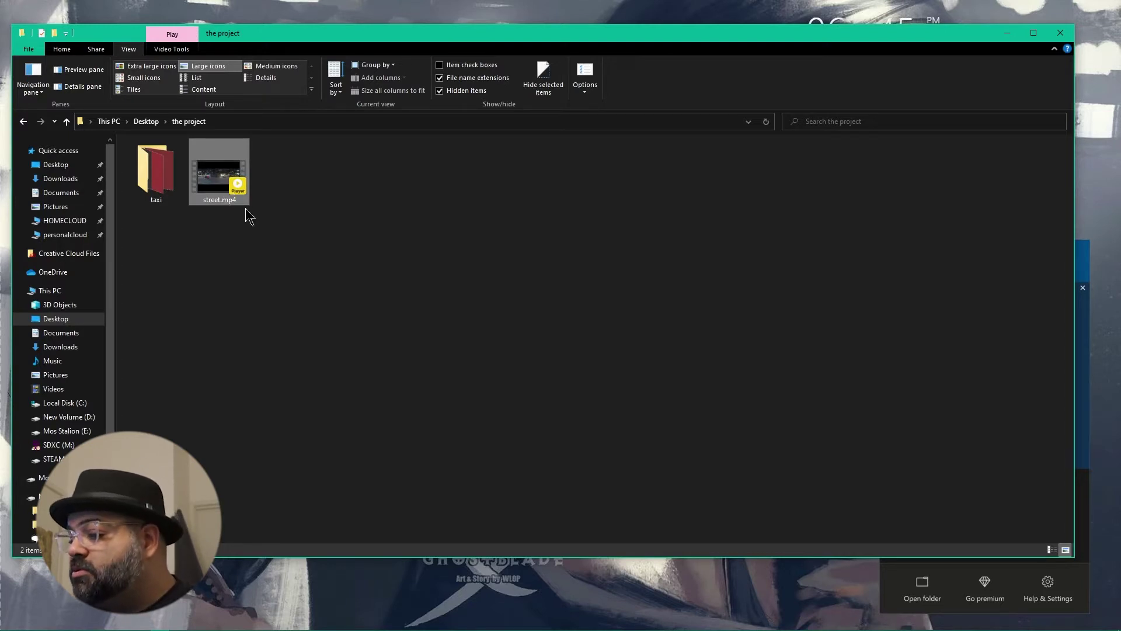
mouse_move(421, 627)
click(528, 622)
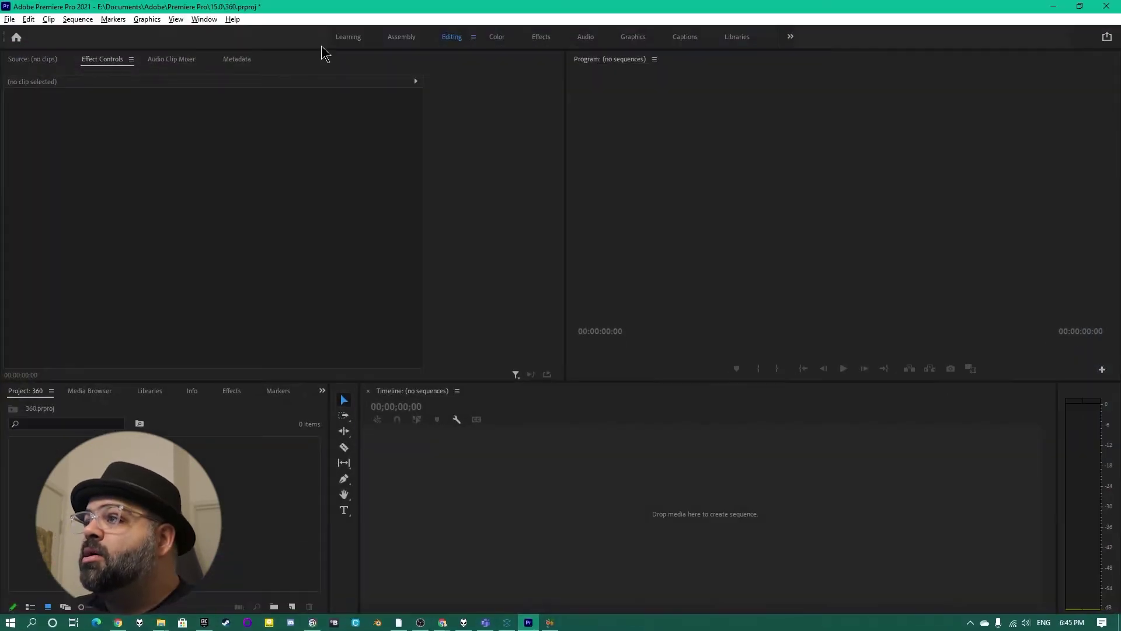
drag(320, 7, 571, 48)
drag(219, 175, 390, 478)
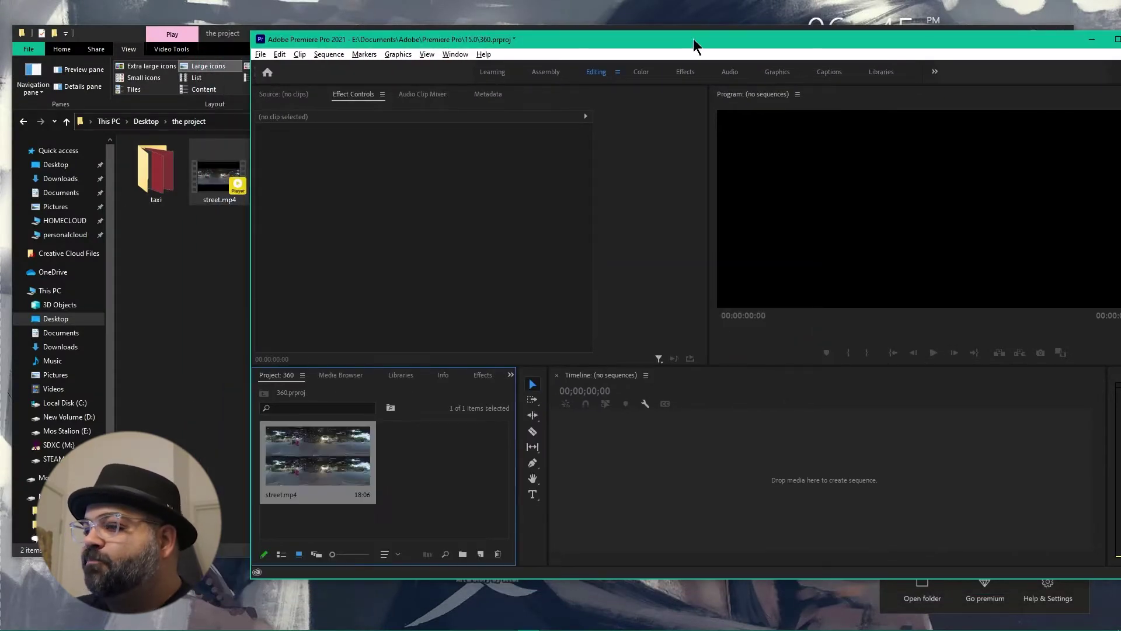
double_click(696, 41)
drag(35, 473, 503, 526)
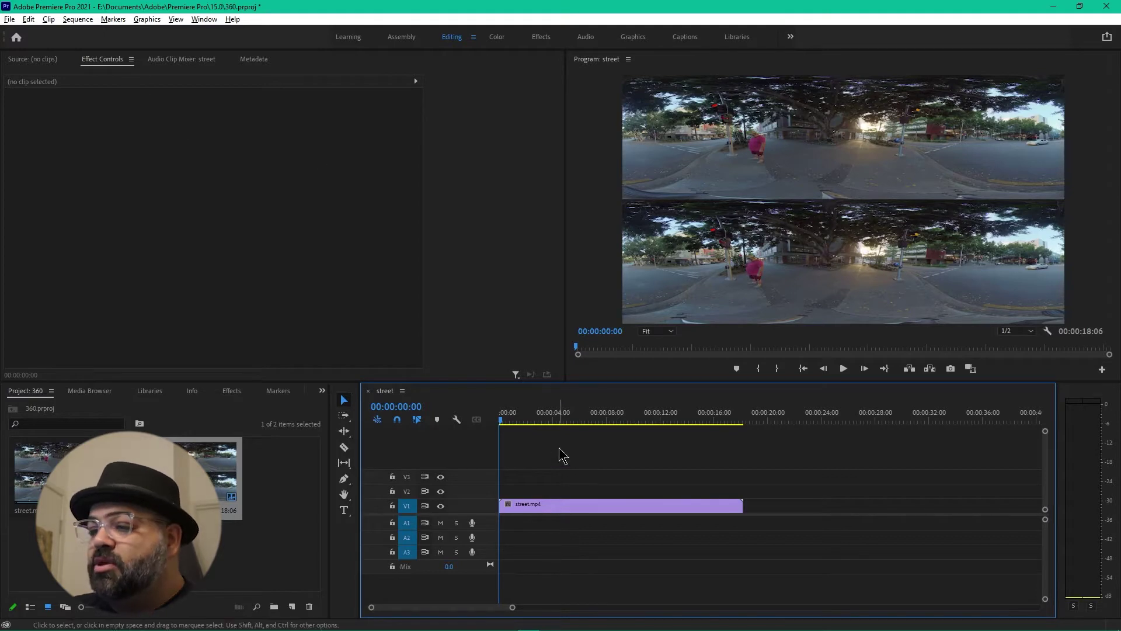
Set the street sequence's vertical frame size to 1080 and accept deleting its preview files
click(230, 479)
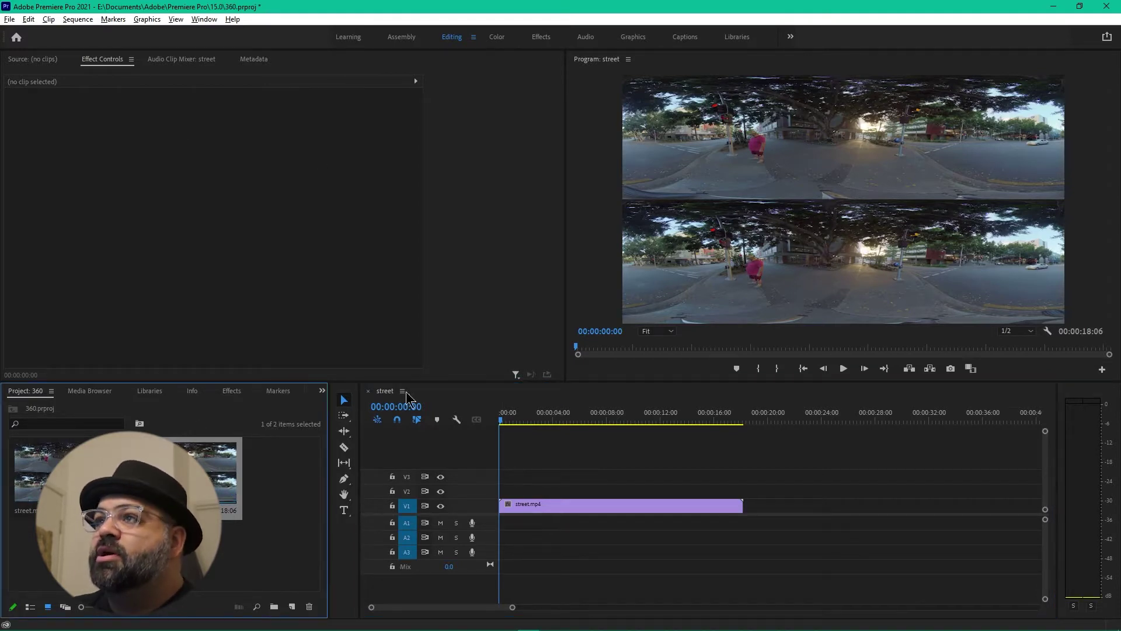
click(78, 20)
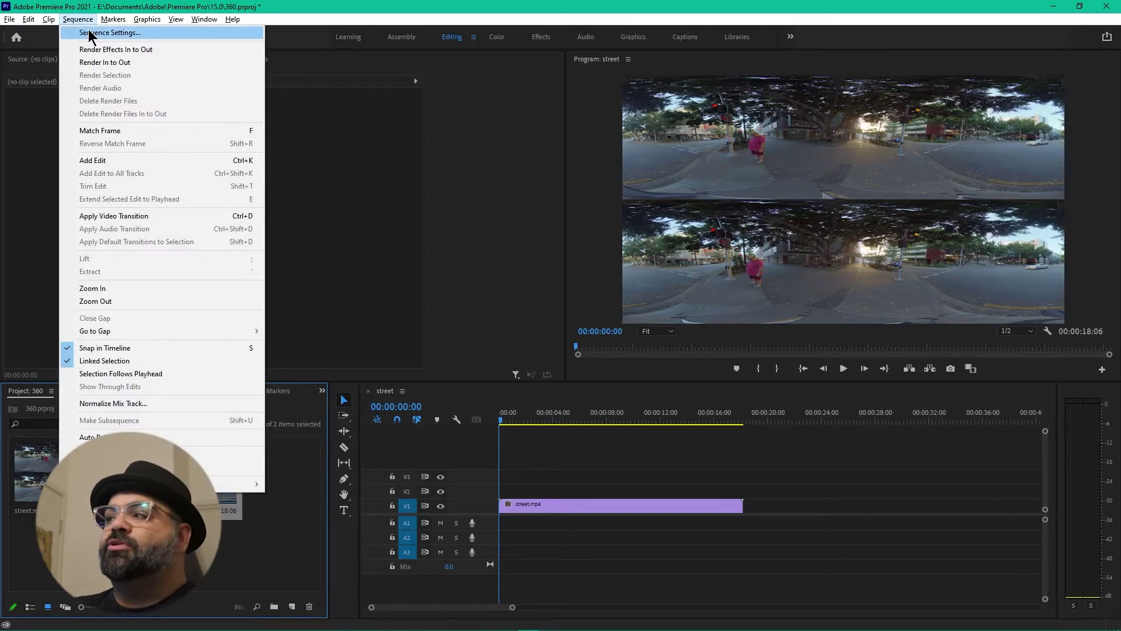
click(90, 33)
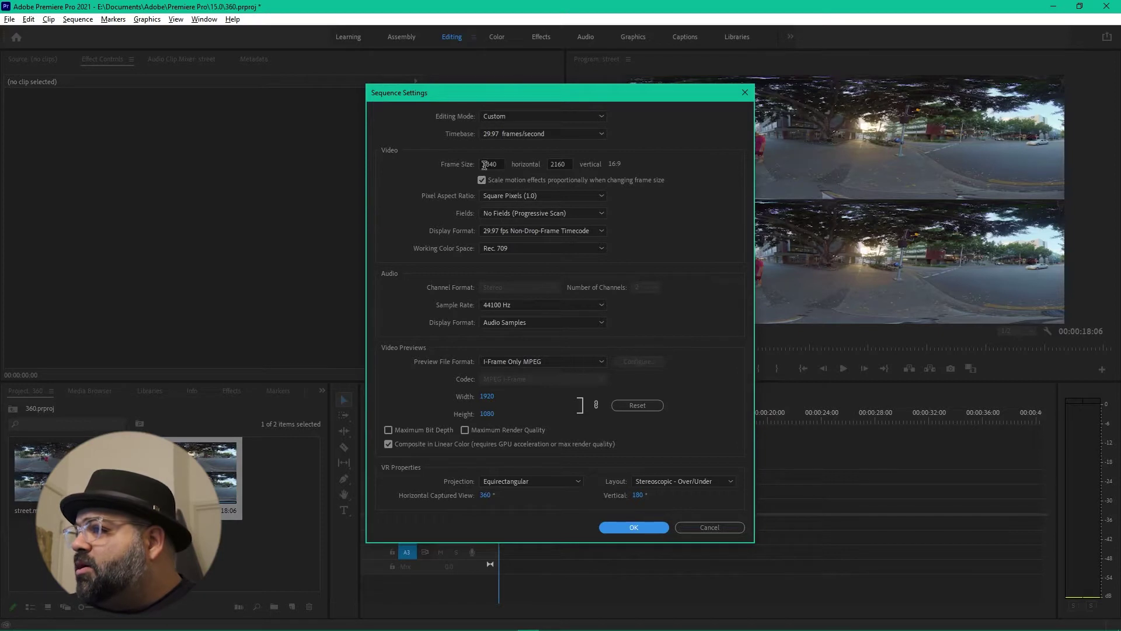
double_click(559, 164)
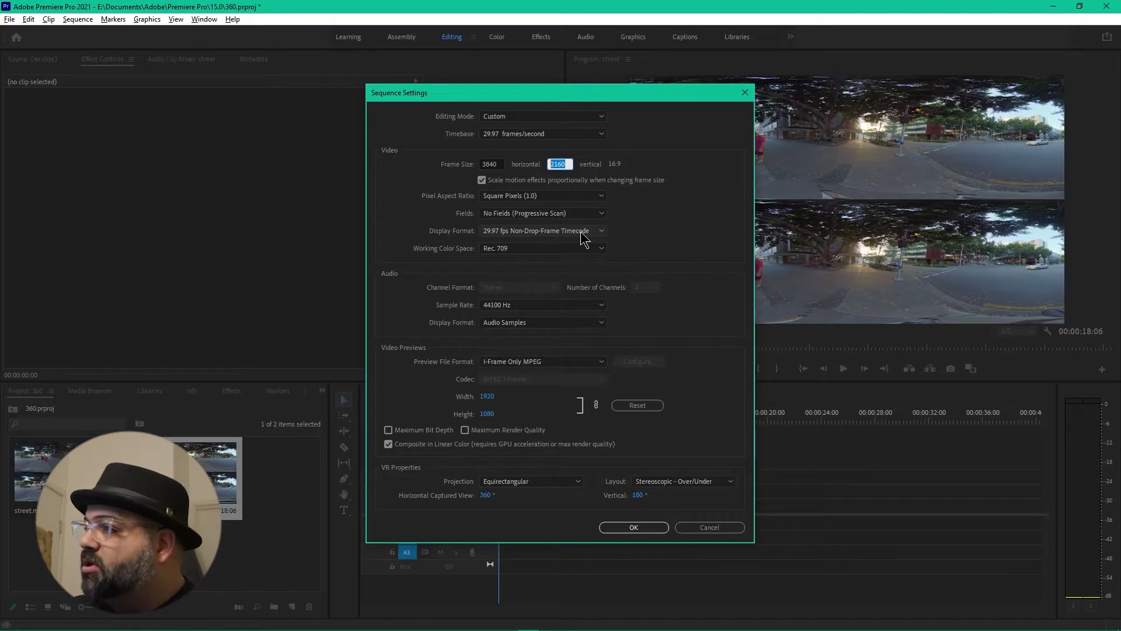
text(1)
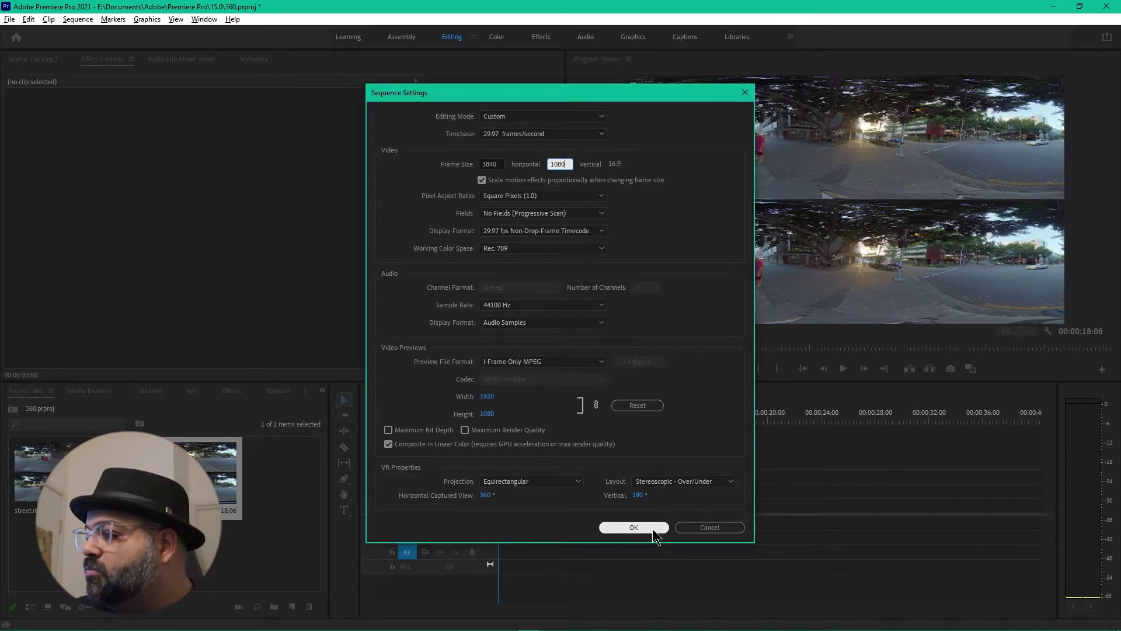
click(655, 529)
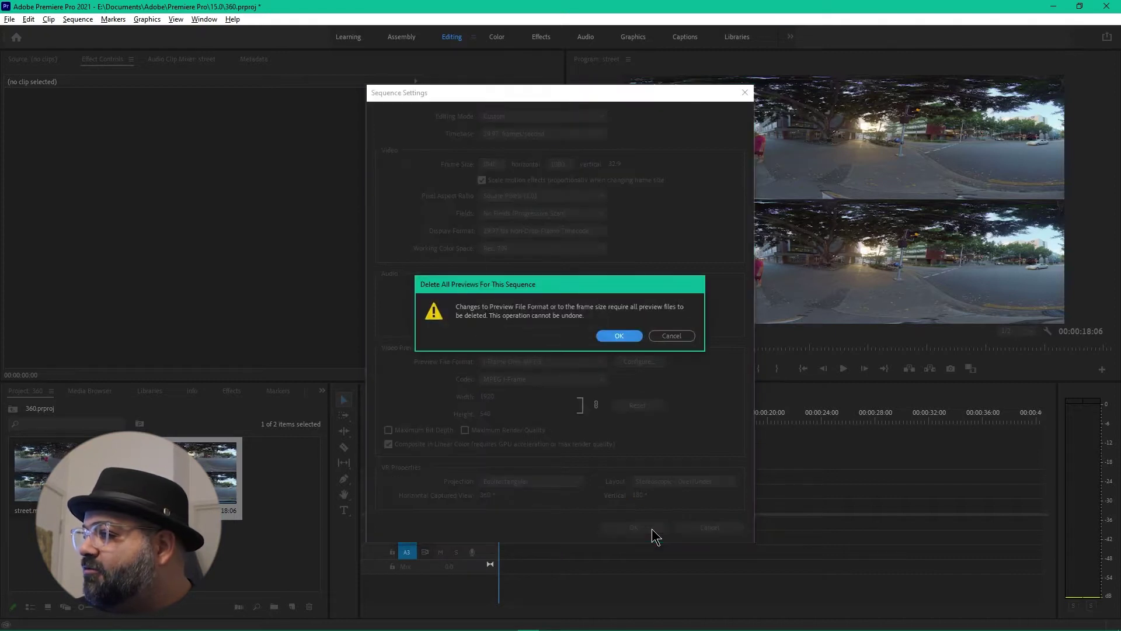
click(619, 337)
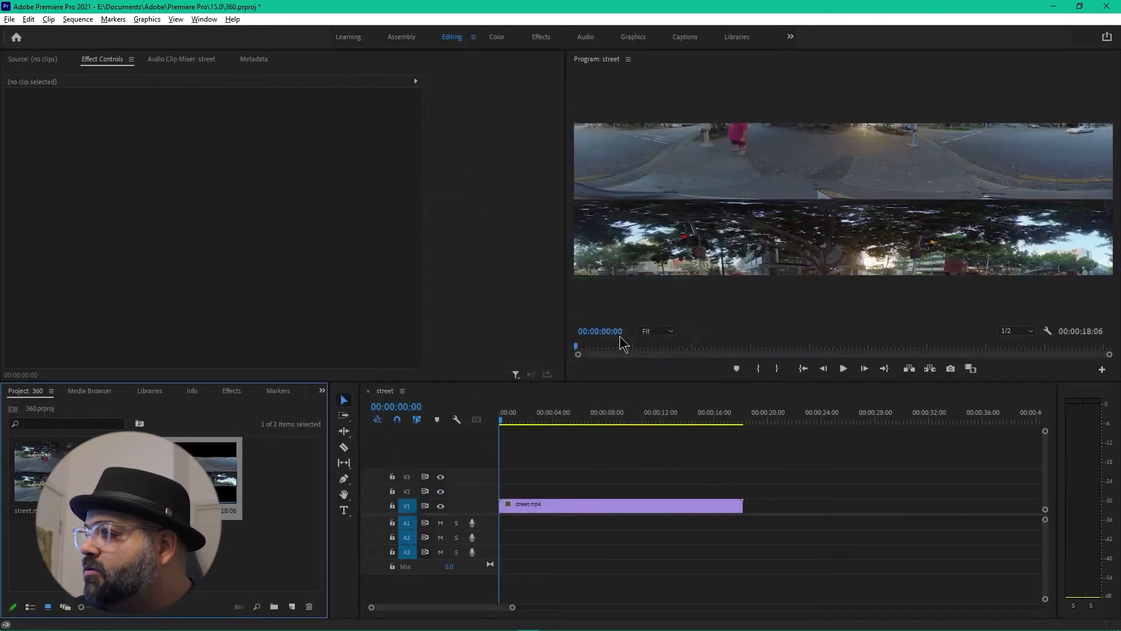
Set the vertical Motion position of the street.mp4 clip in the sequence to 1080
click(566, 506)
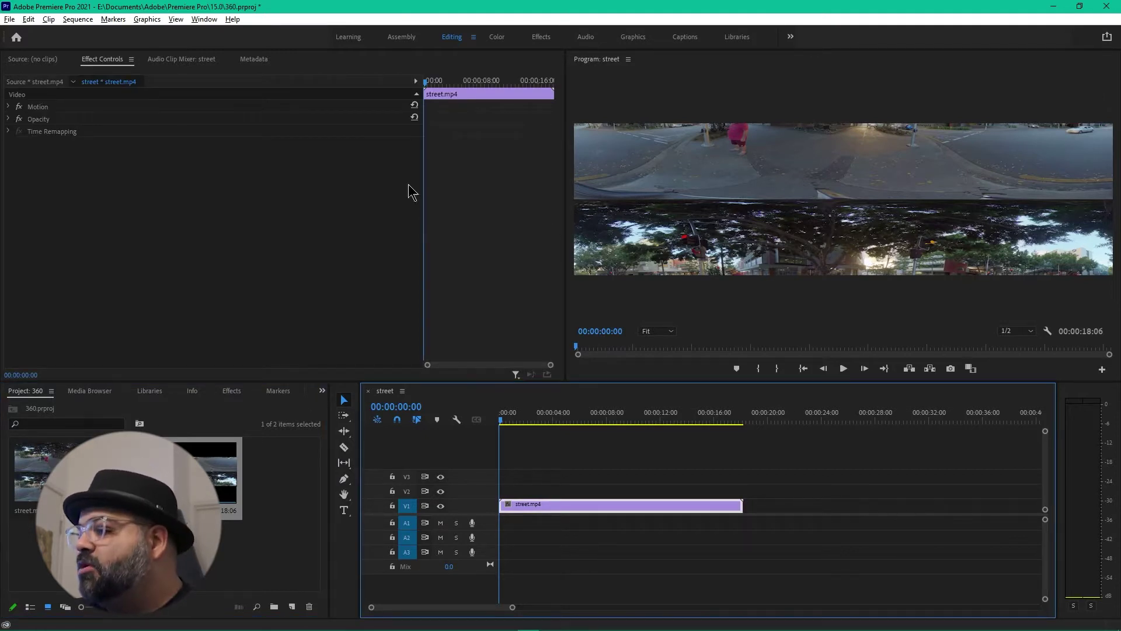
click(41, 108)
click(9, 107)
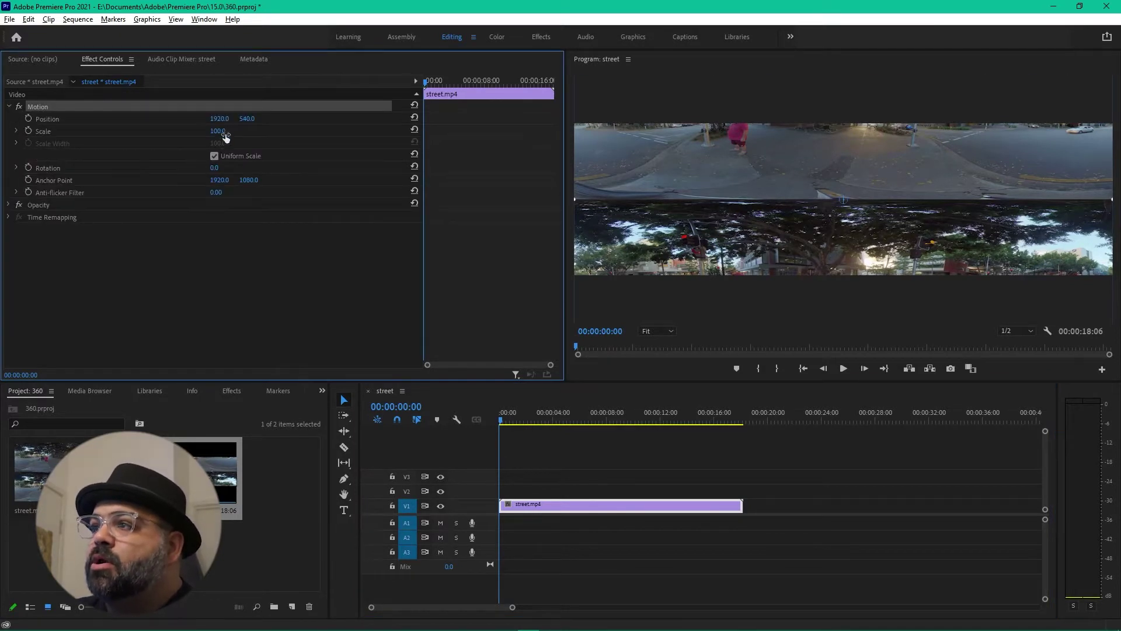
click(251, 119)
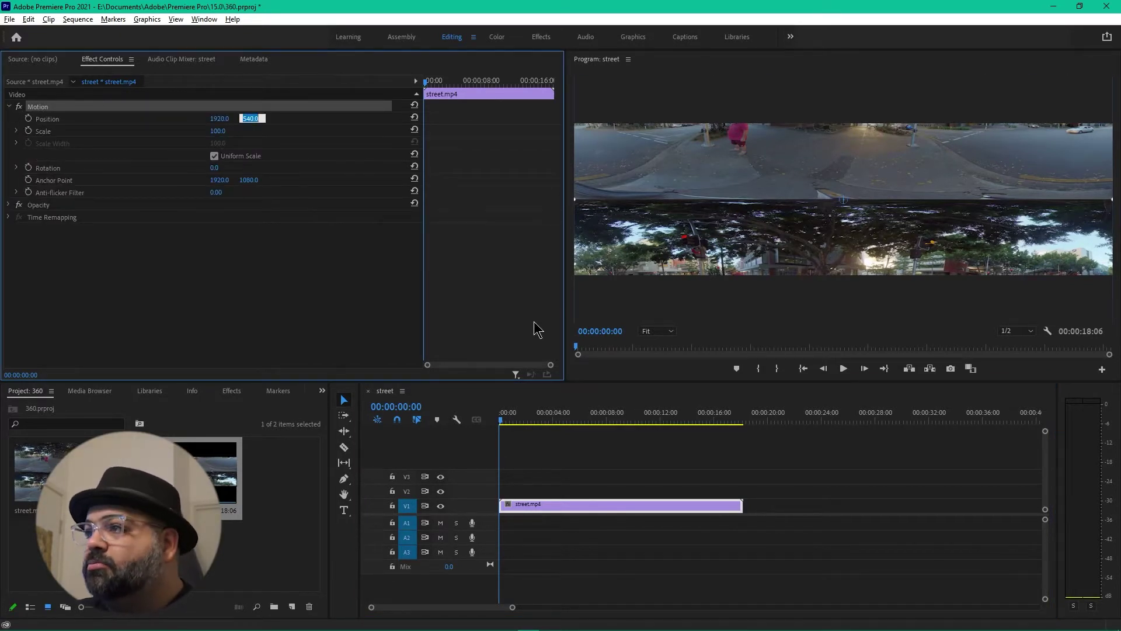
text(10)
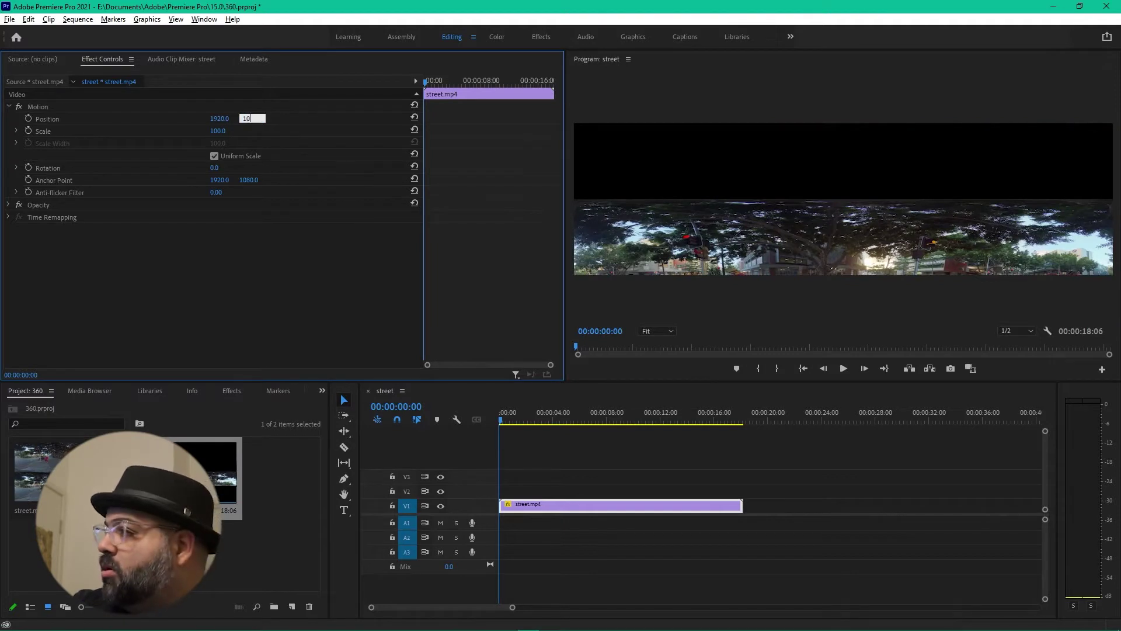
text(80)
key(Return)
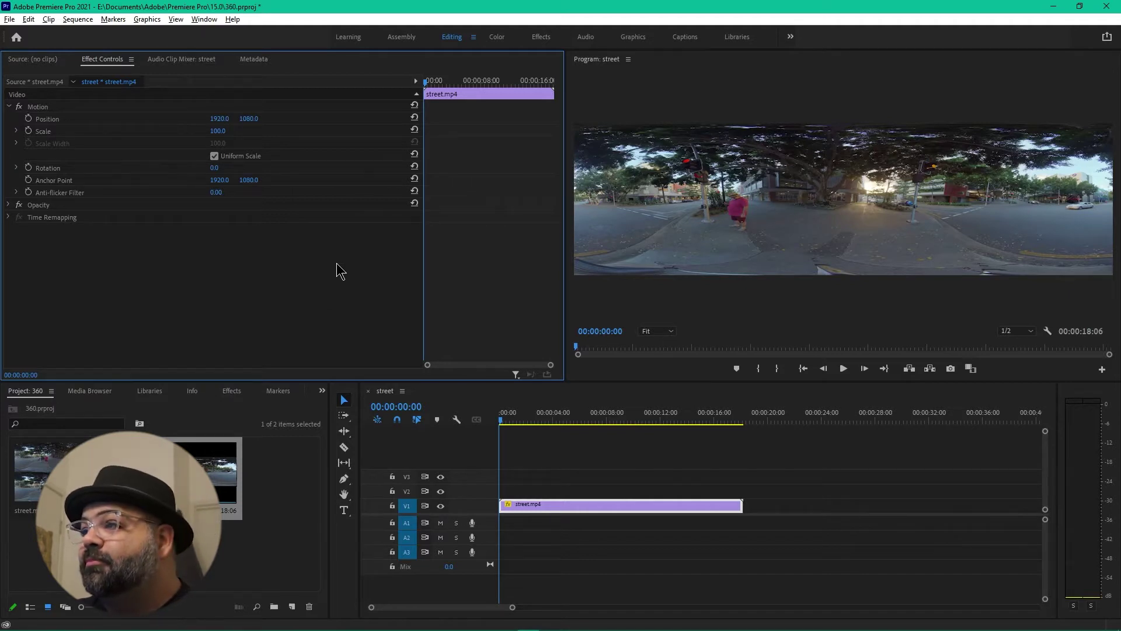
click(249, 118)
text(1)
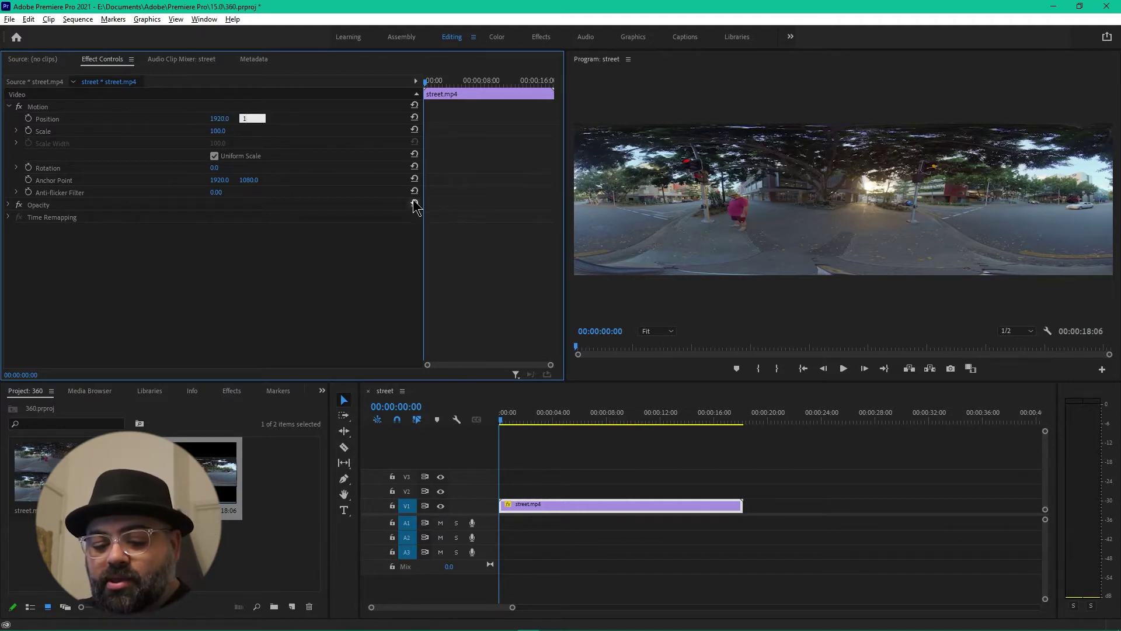
text(080)
key(Return)
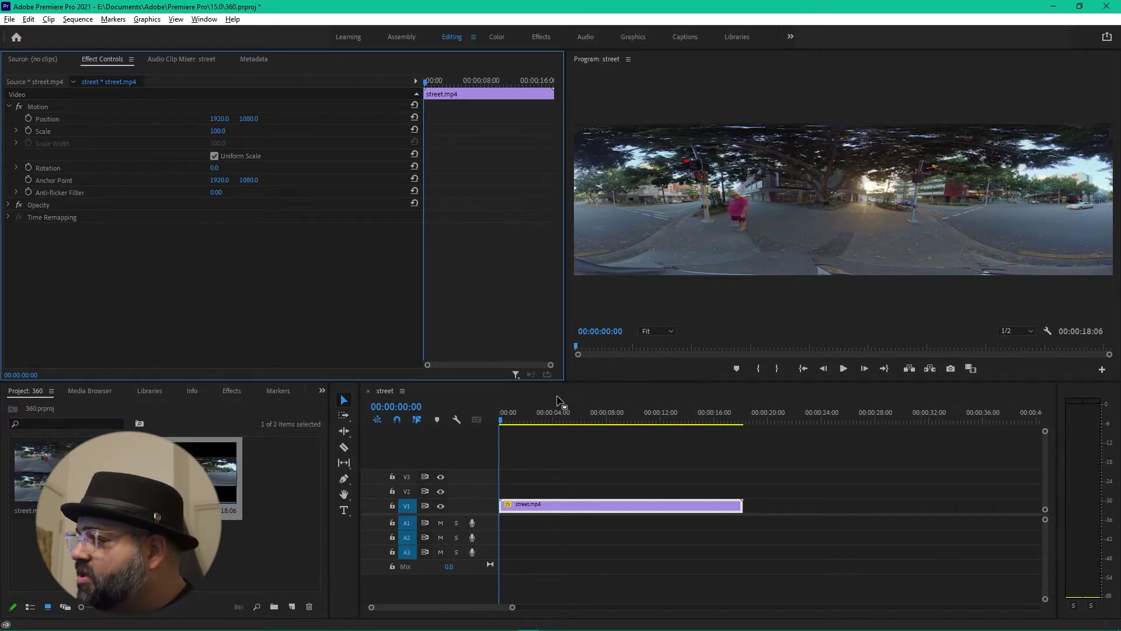
Scrub through the street sequence and check its sequence settings without changing them
drag(509, 421, 624, 427)
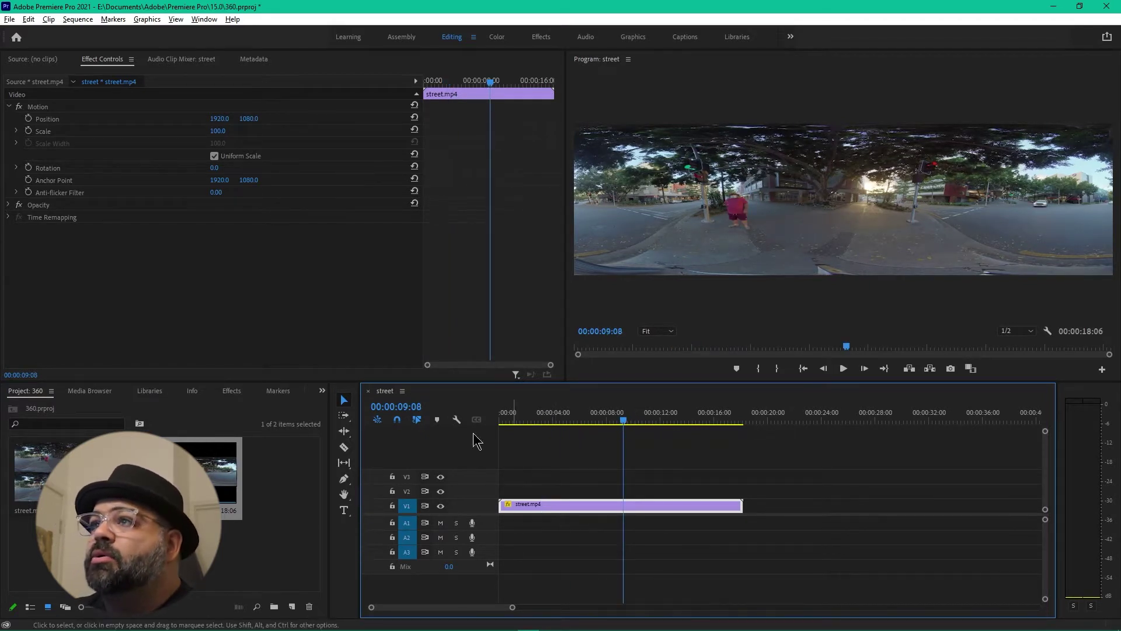
click(85, 22)
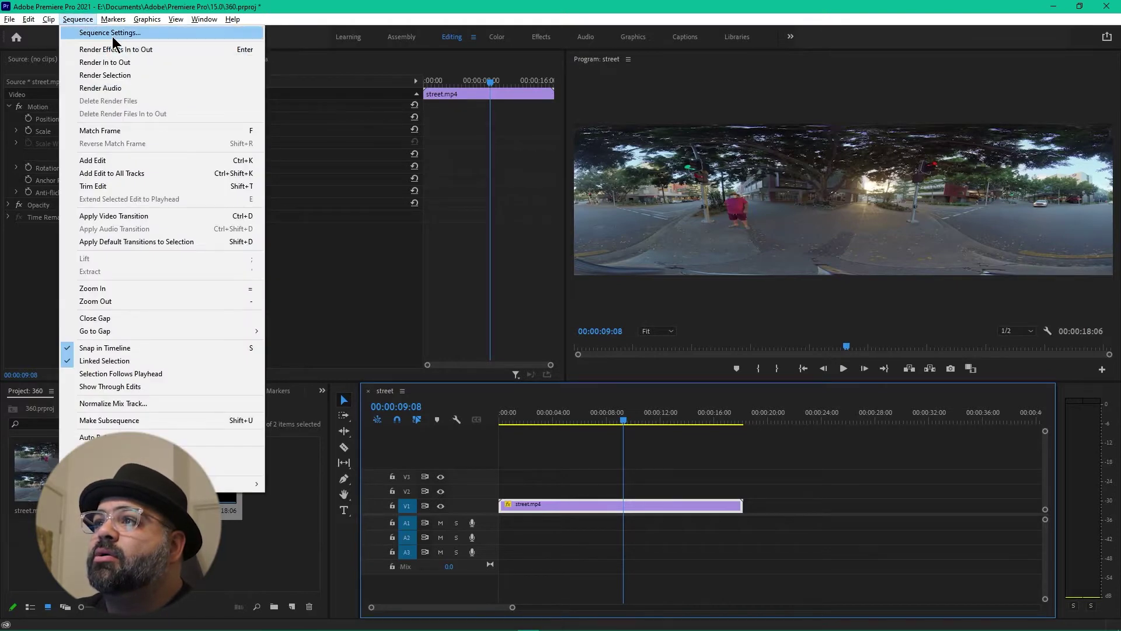
click(112, 34)
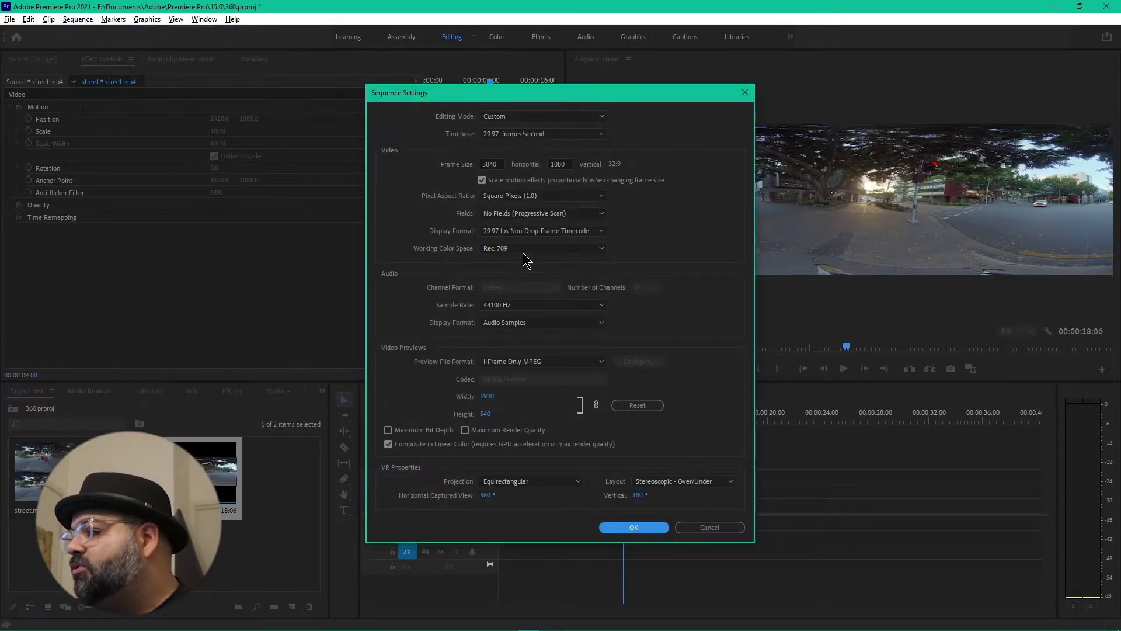
click(695, 529)
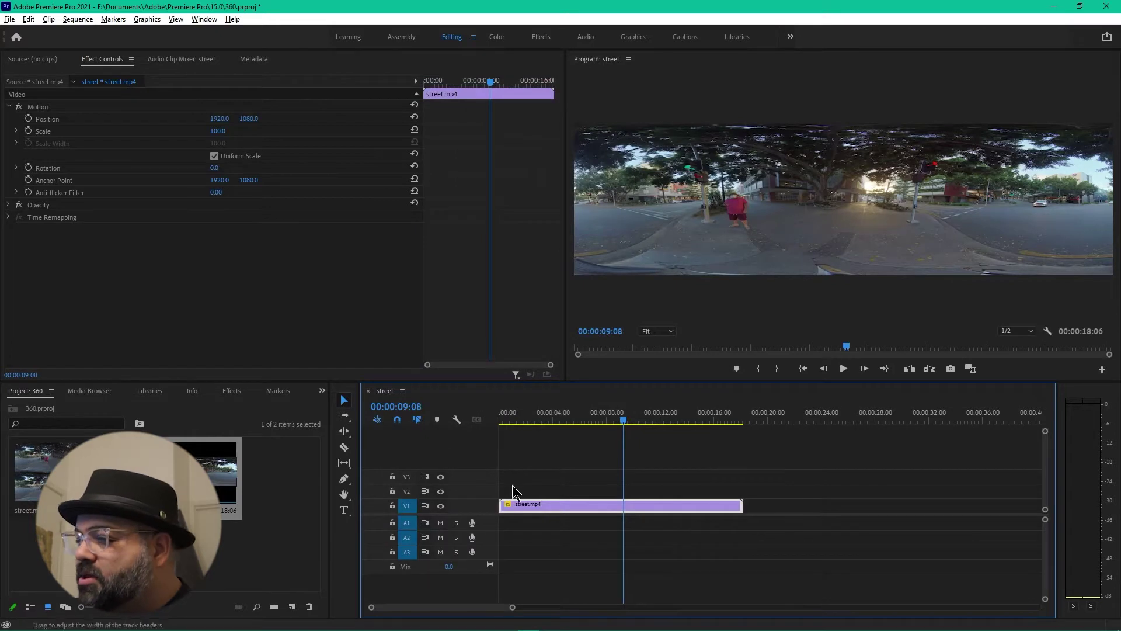
drag(646, 430, 616, 430)
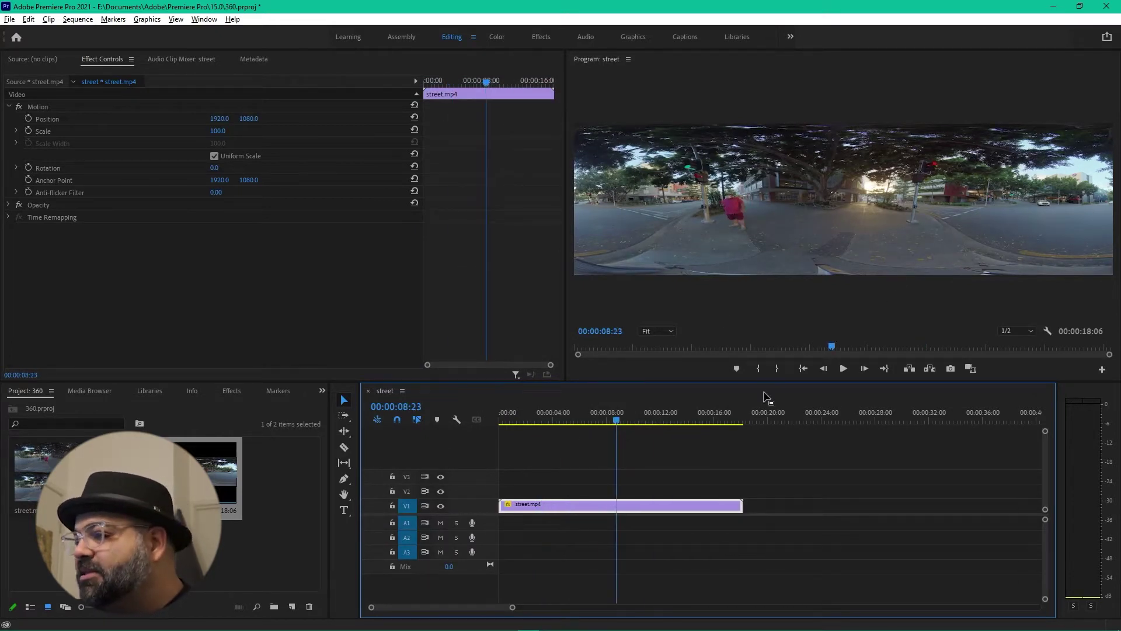
drag(543, 426, 456, 424)
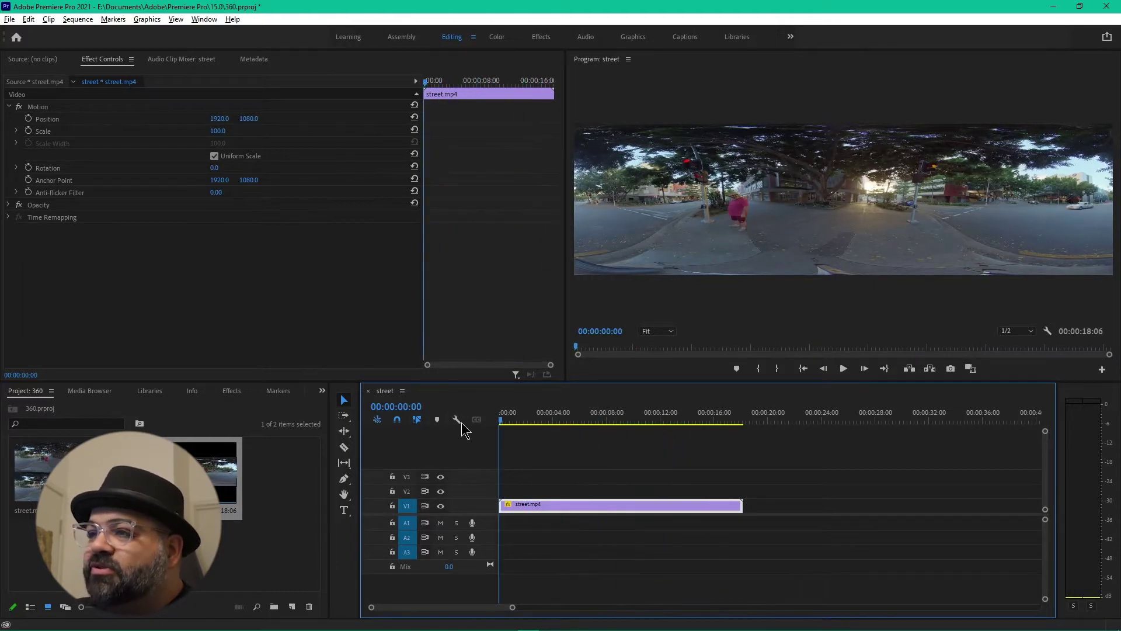
Examine the properties of the source clip street.mp4, including its image size, frame rate and VR layout
right_click(165, 549)
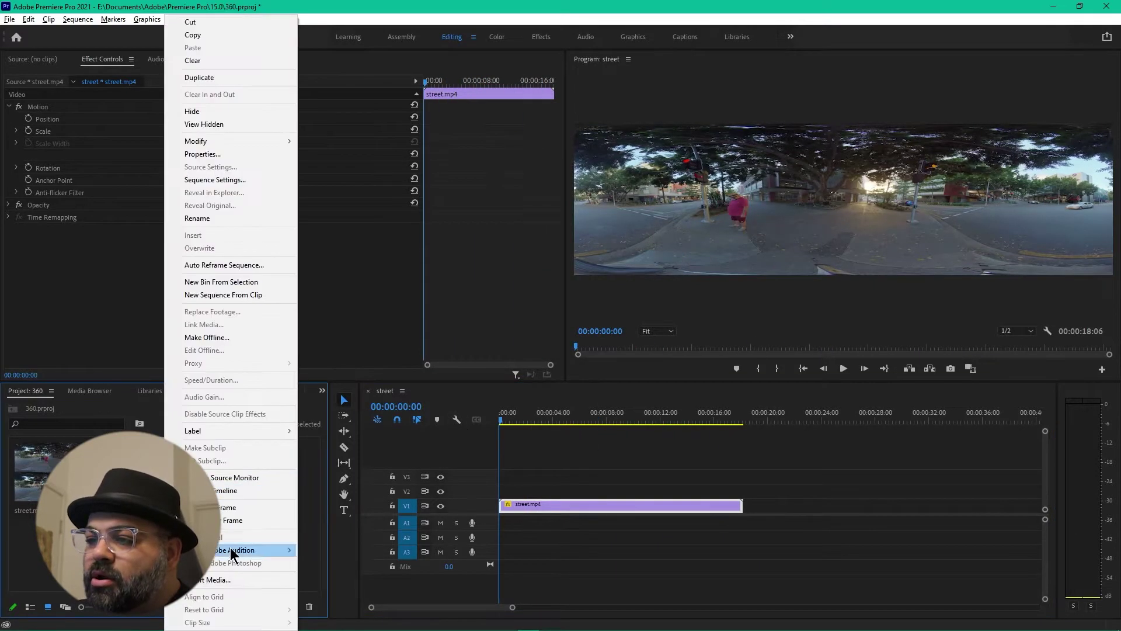
click(257, 550)
right_click(88, 479)
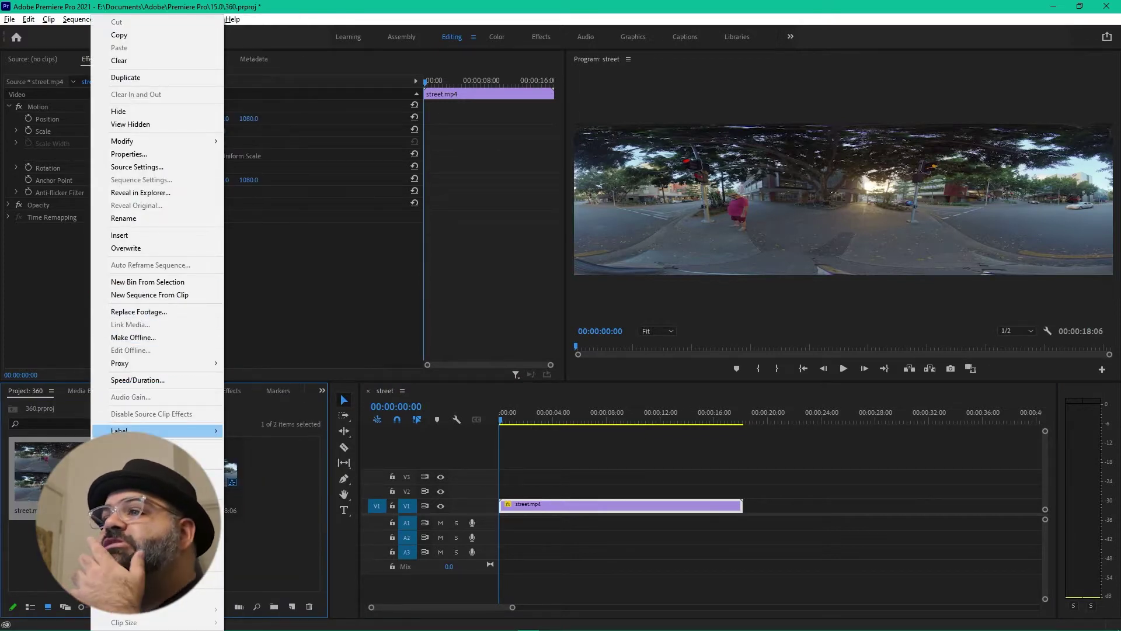
click(154, 154)
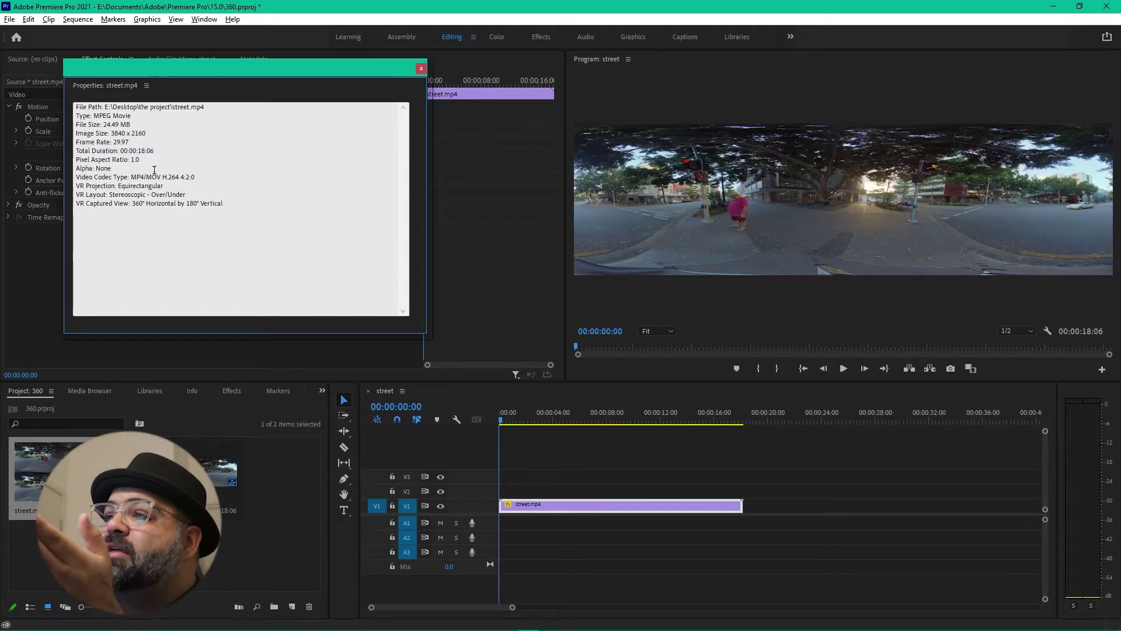
click(116, 143)
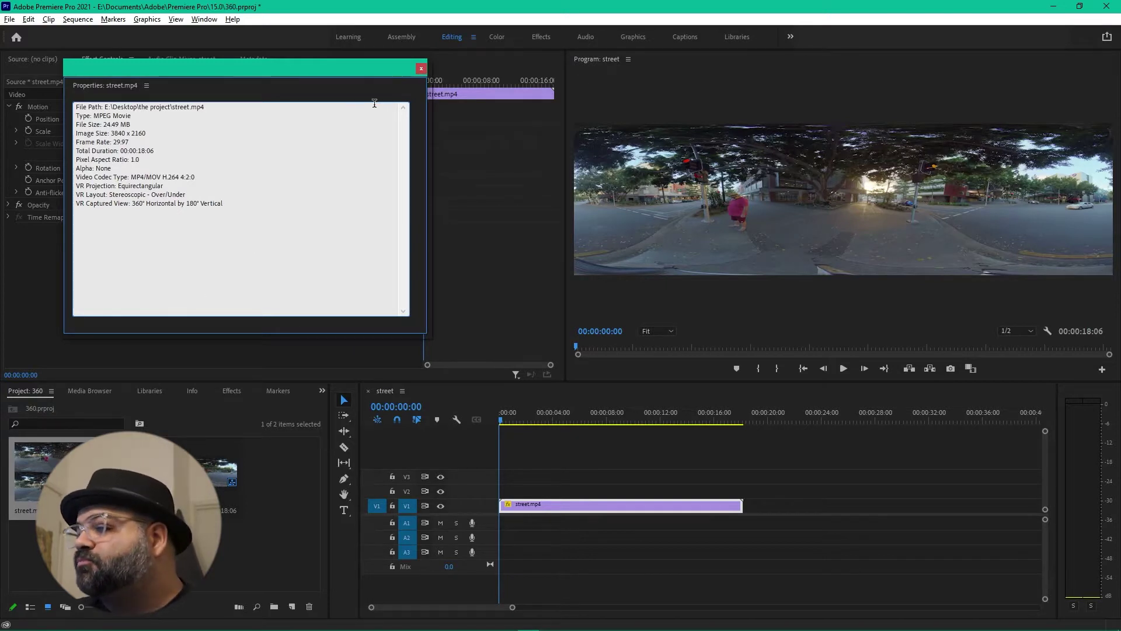
click(421, 68)
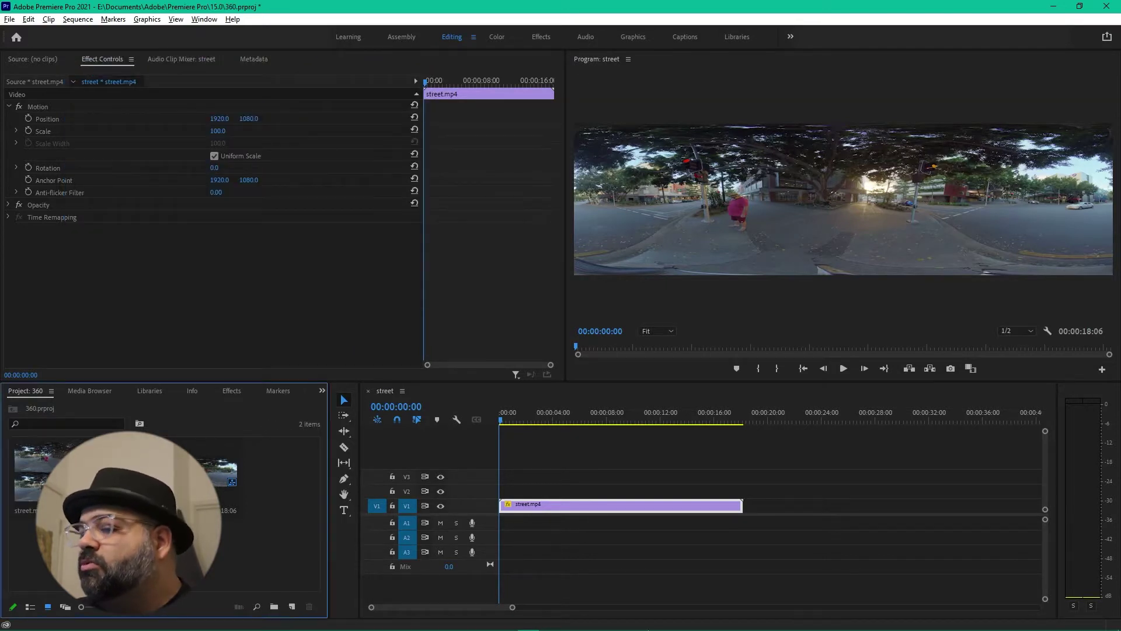
Open the media export settings for the street sequence and browse to the "the project" folder on the Desktop for the output file
click(656, 545)
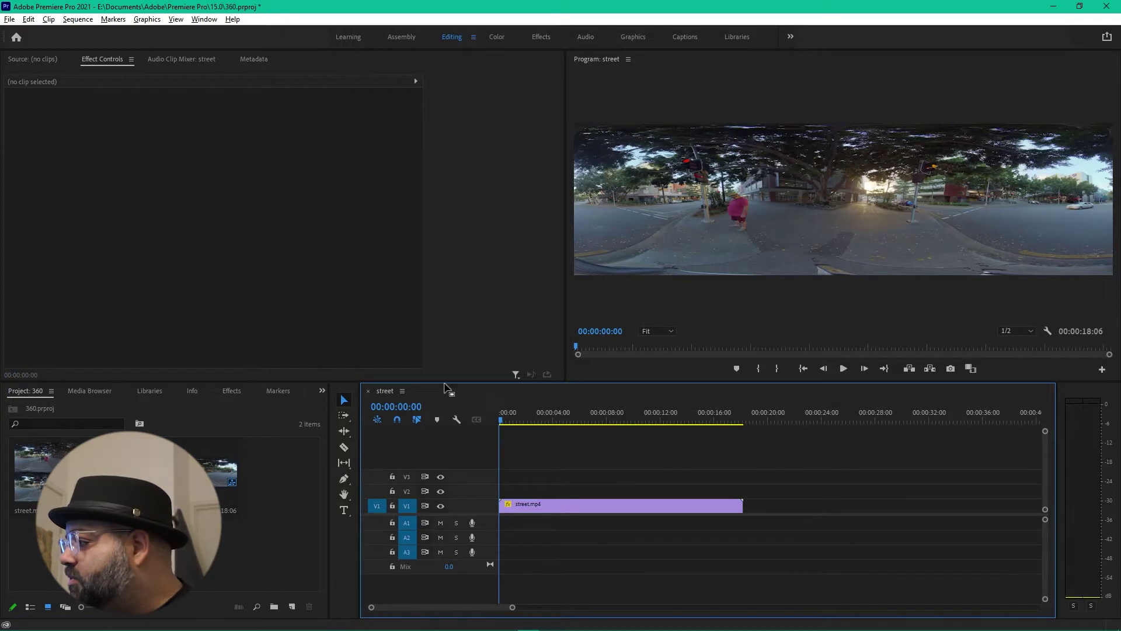
click(12, 20)
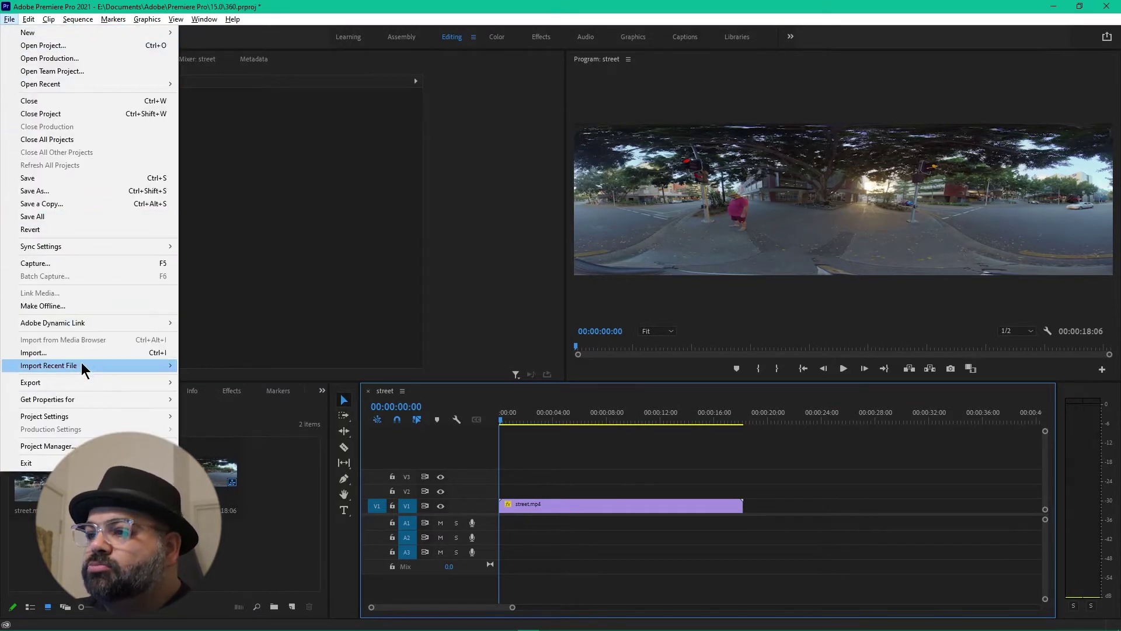
mouse_move(82, 382)
click(242, 388)
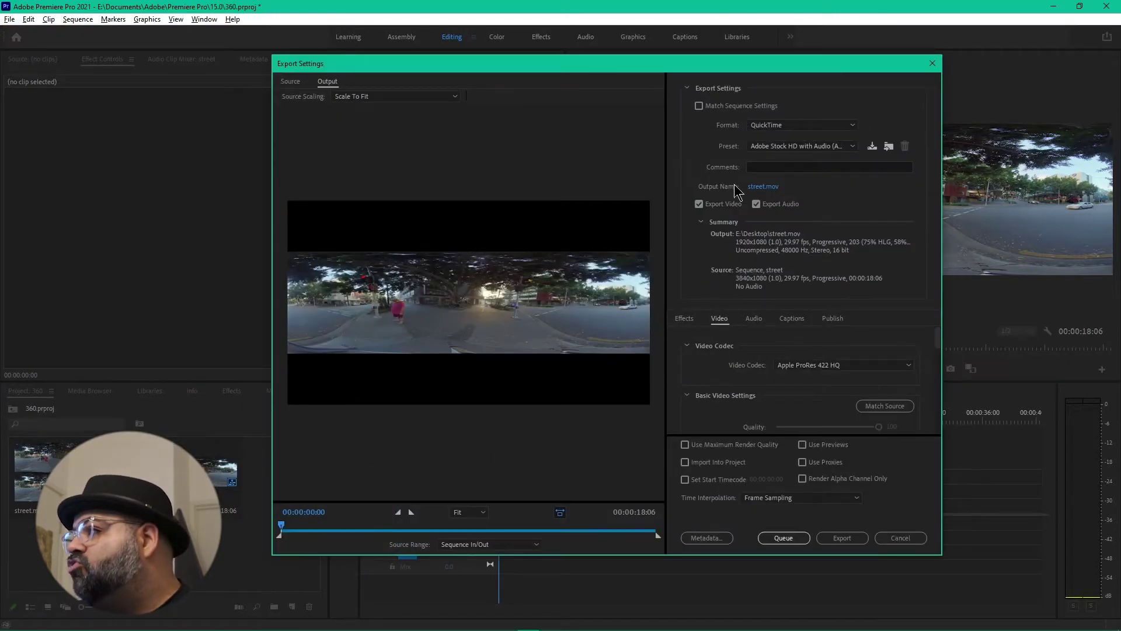
click(757, 186)
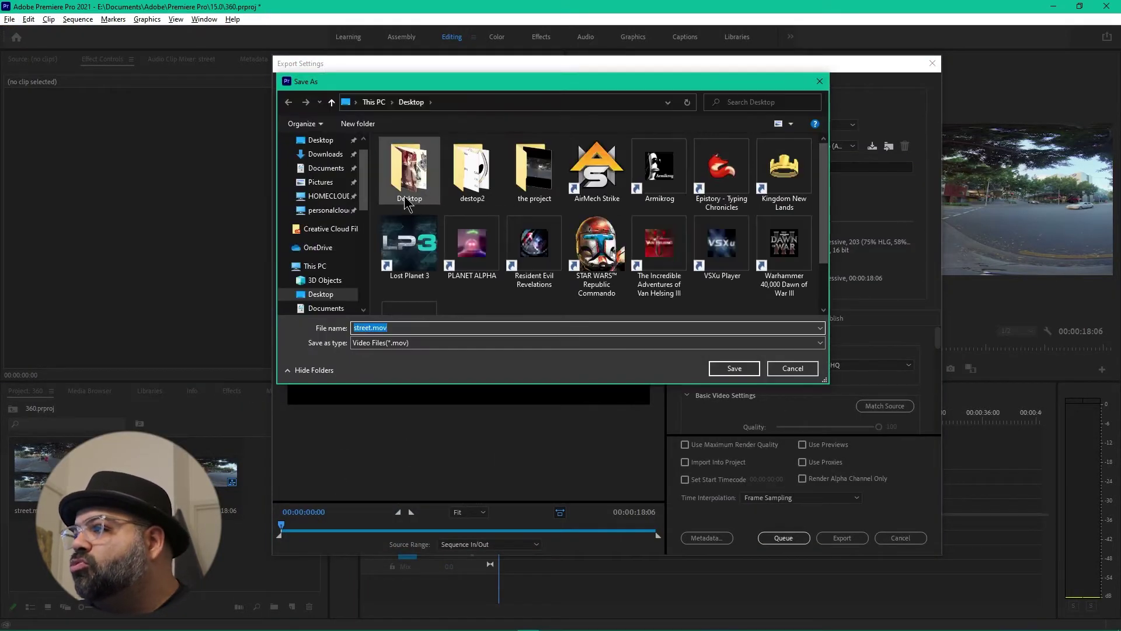
double_click(533, 169)
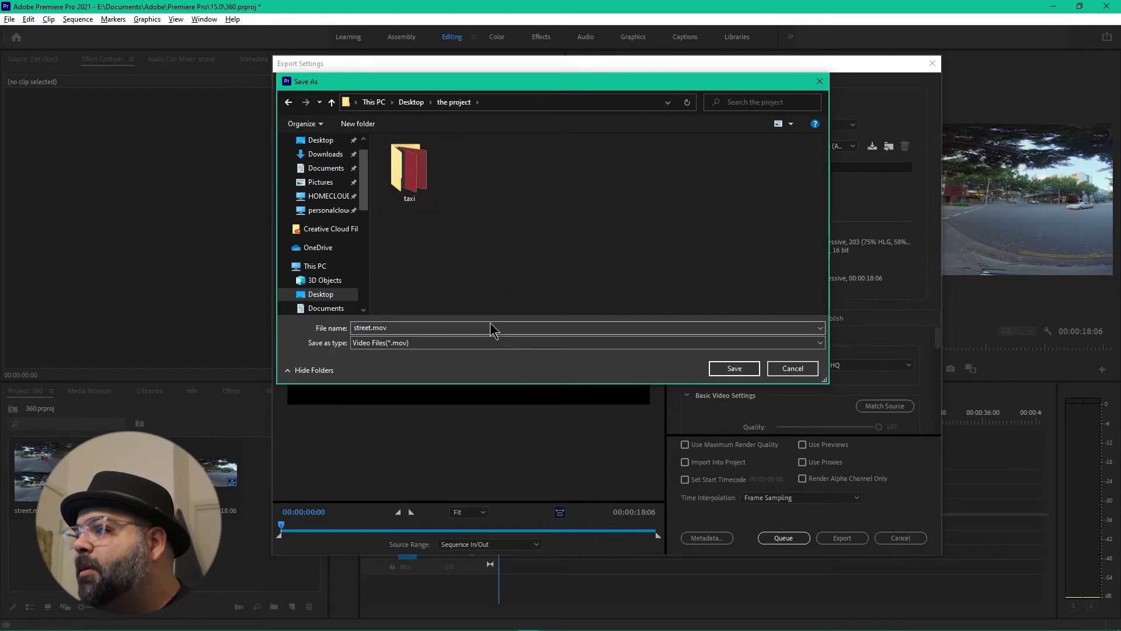
Create a new folder named Backdrop inside the "the project" folder
right_click(506, 206)
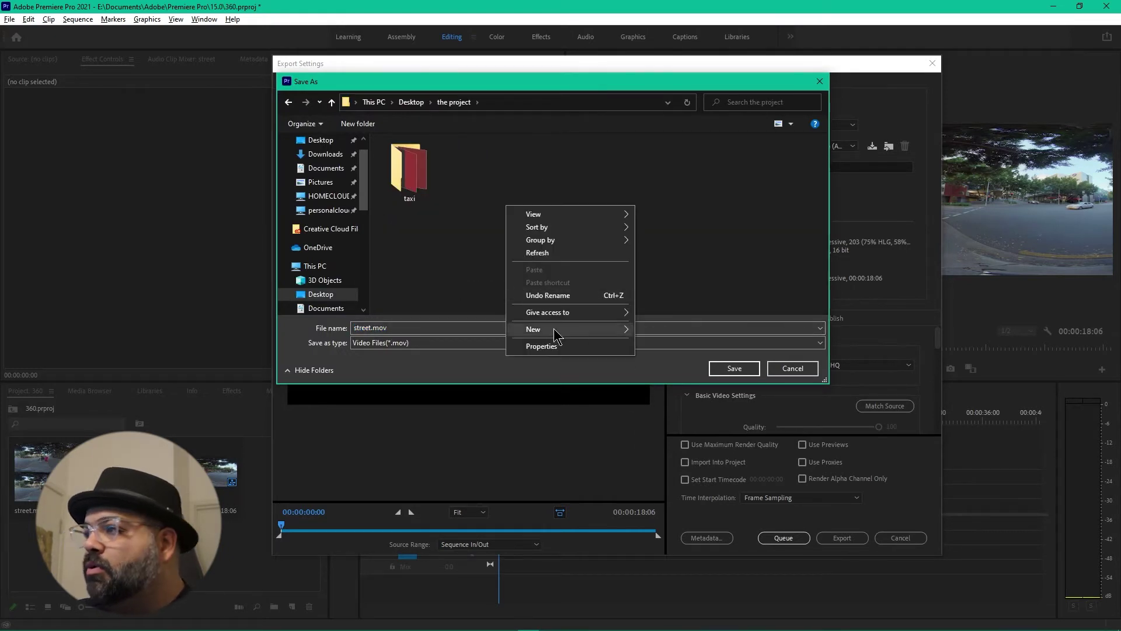
mouse_move(553, 331)
click(667, 333)
text(Ba)
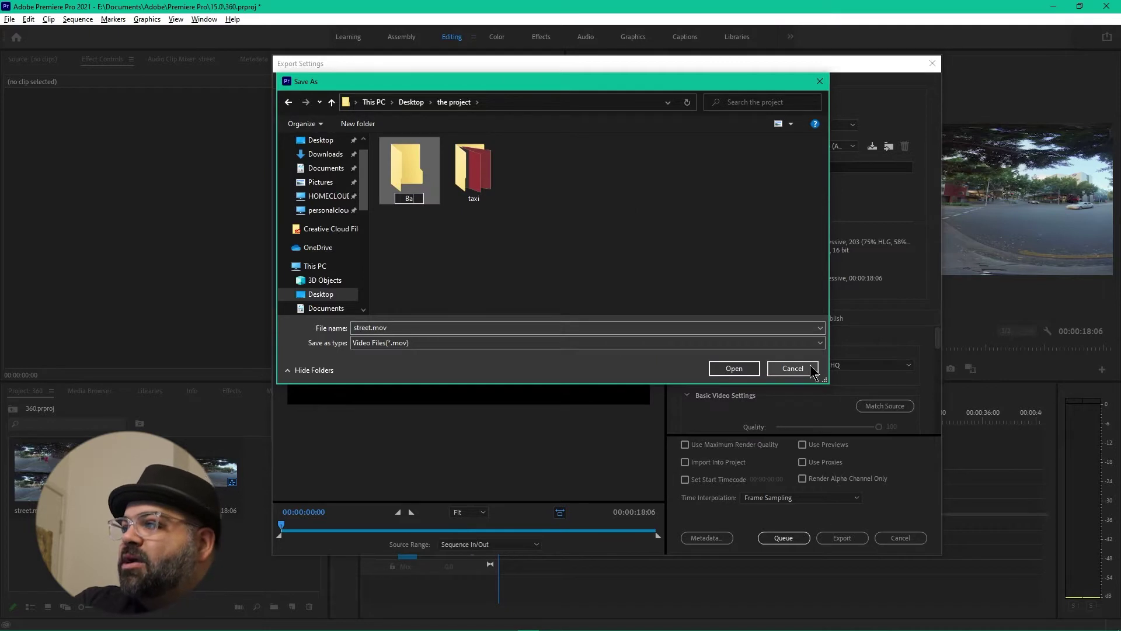
text(ckg)
text(rop)
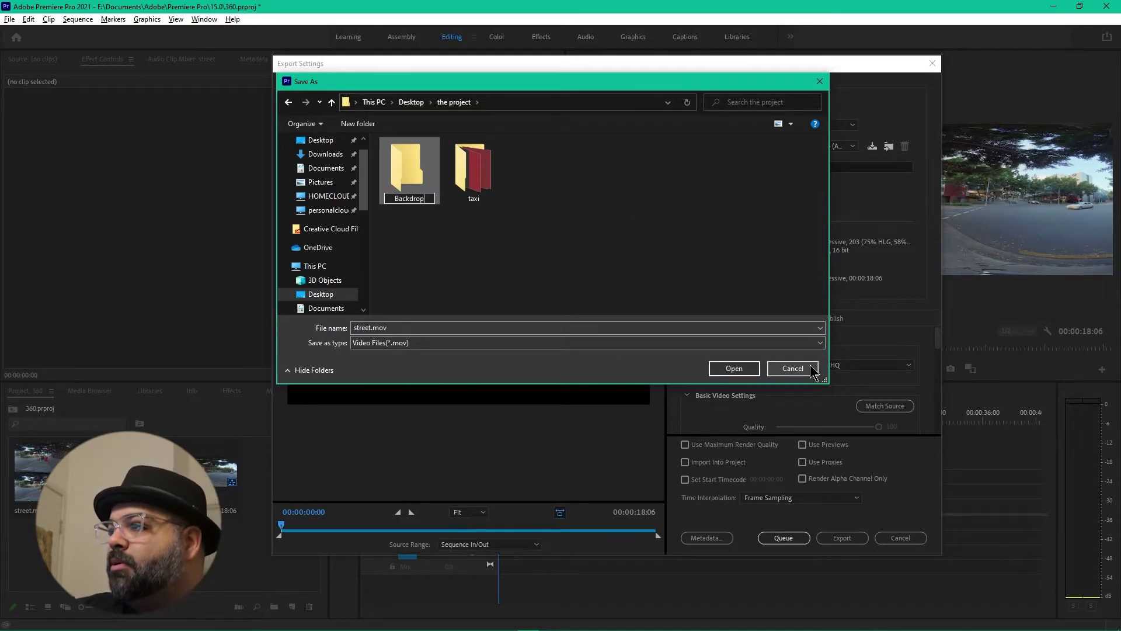
key(Return)
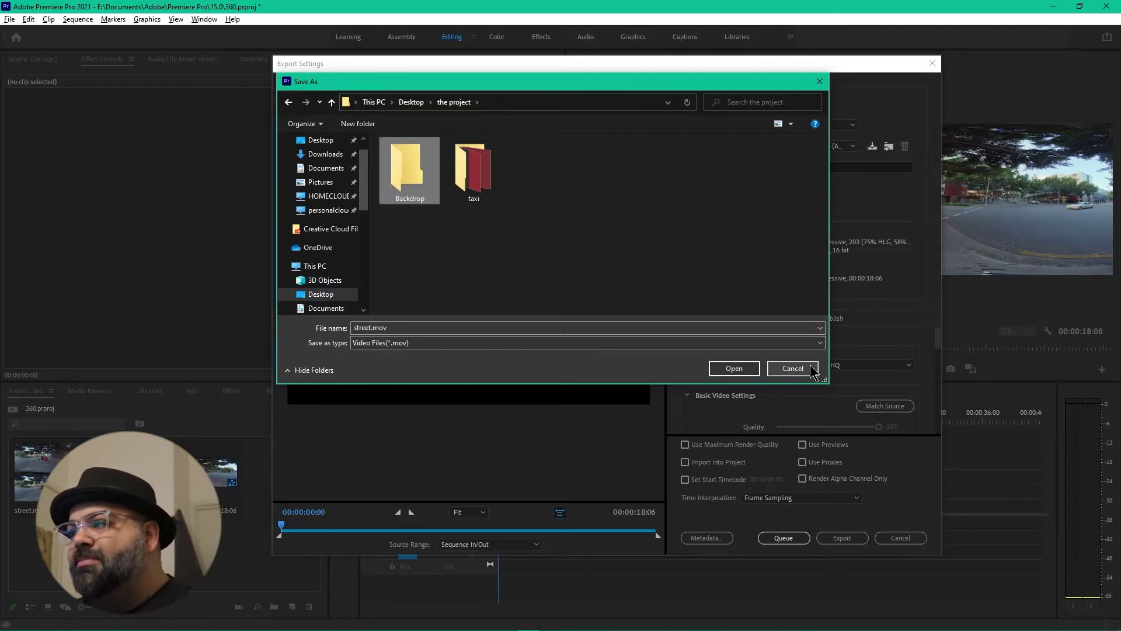
Set the export's output file to street_.mov inside the Backdrop folder
double_click(428, 175)
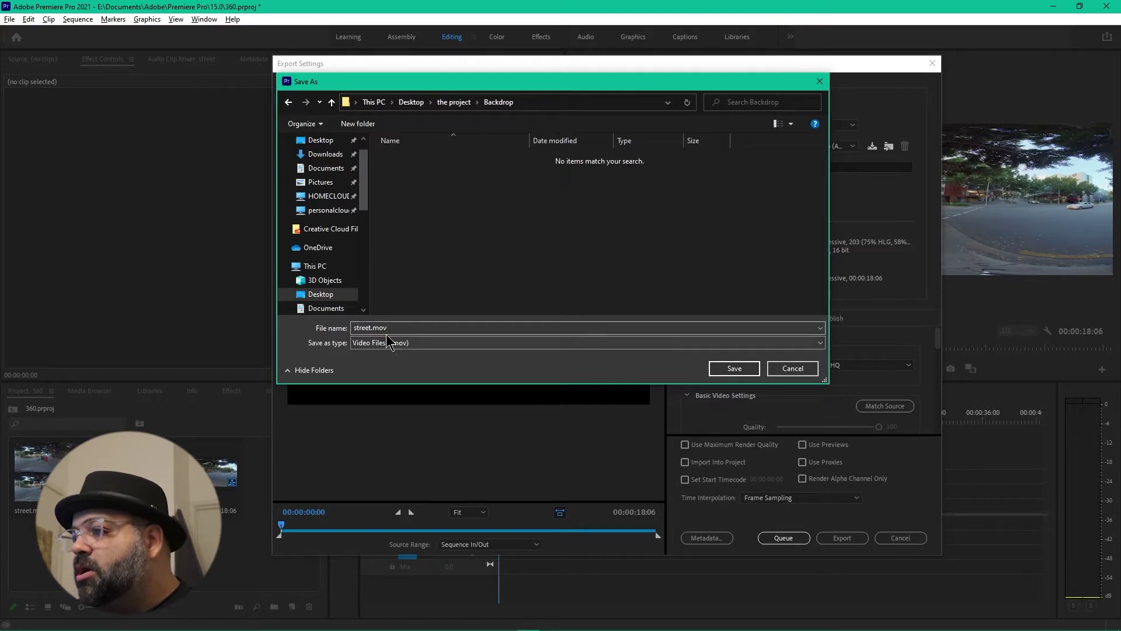
click(370, 327)
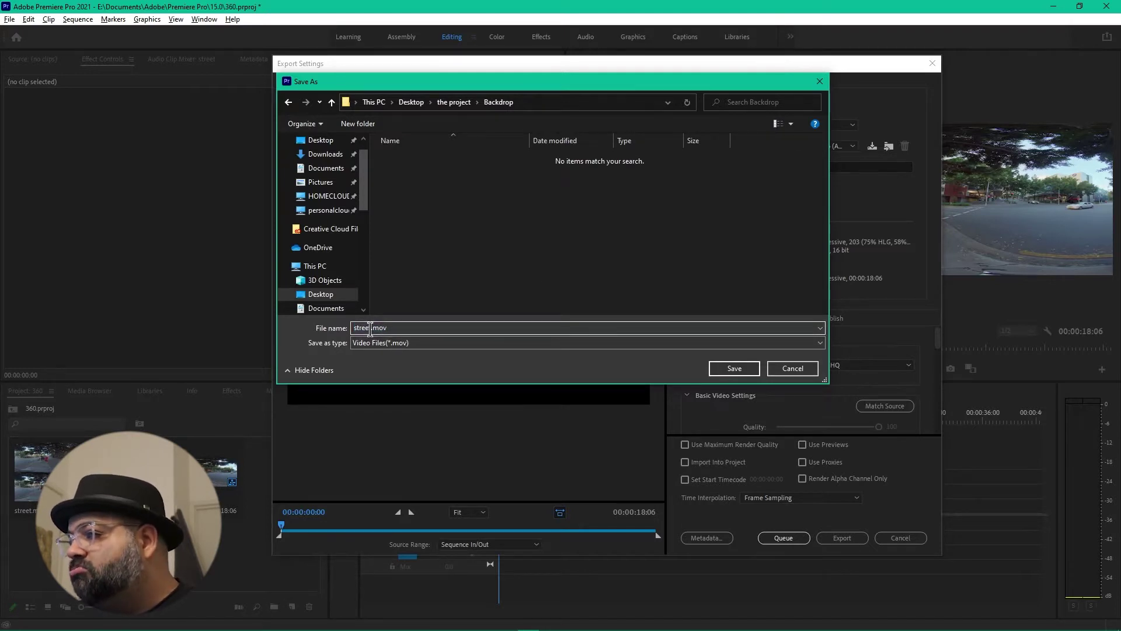
click(737, 369)
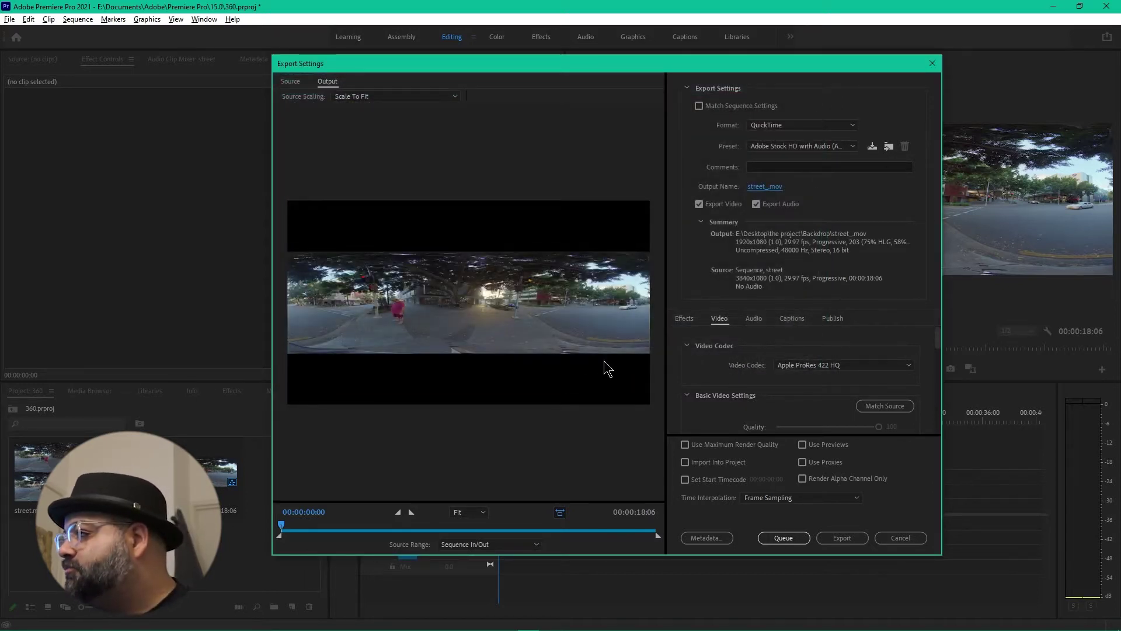
Set the export format to JPEG with the JPEG Sequence (Match Source) preset
click(805, 125)
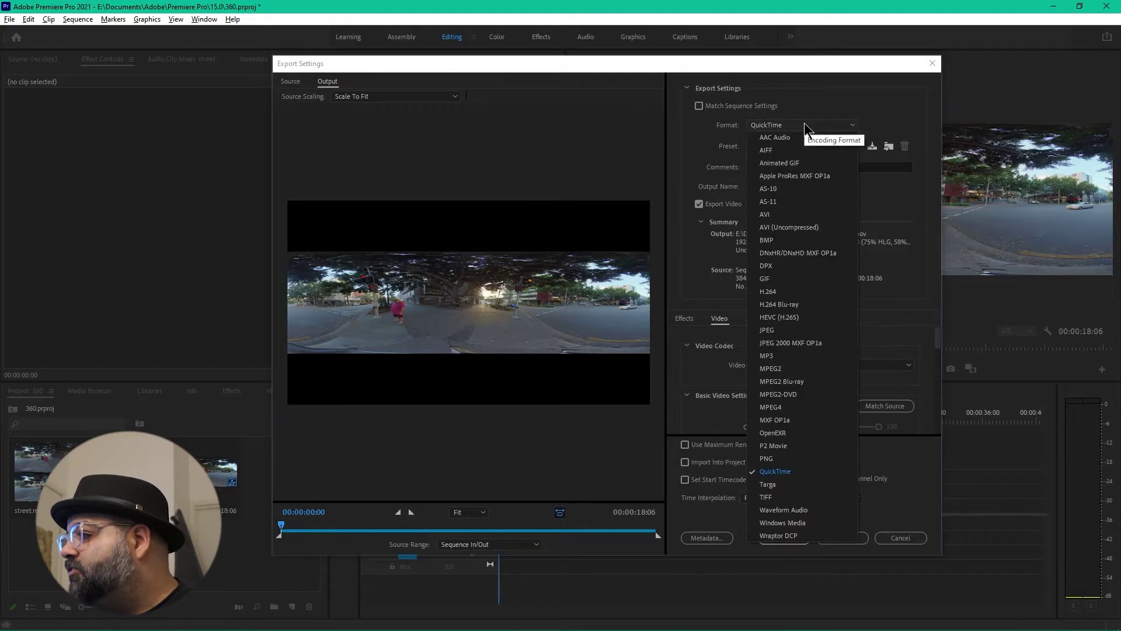
click(809, 336)
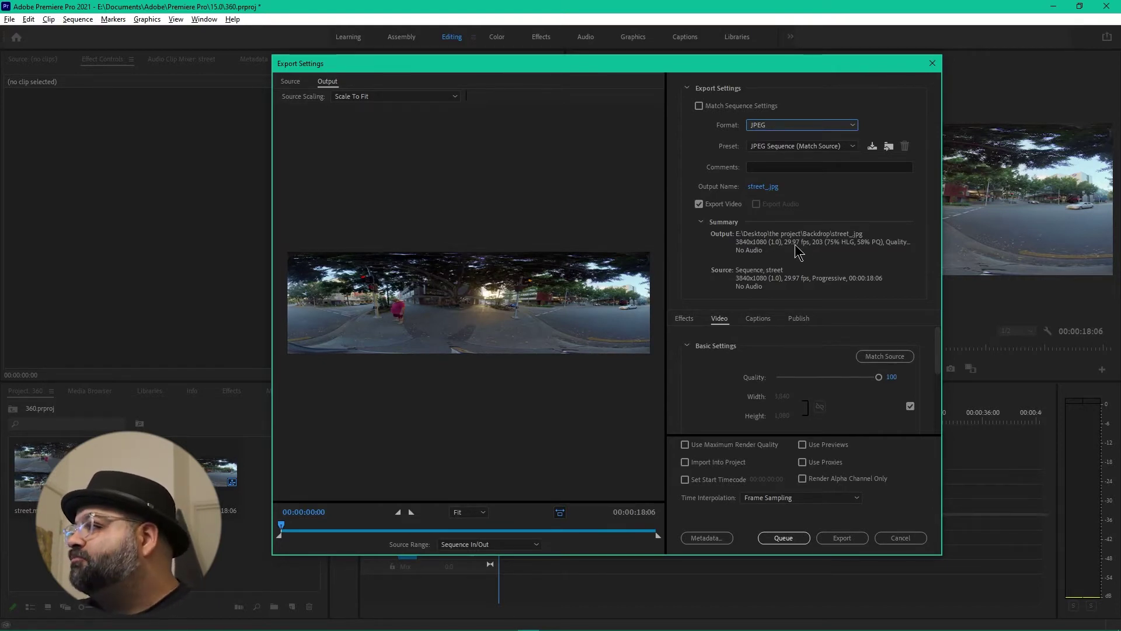
click(822, 148)
click(822, 148)
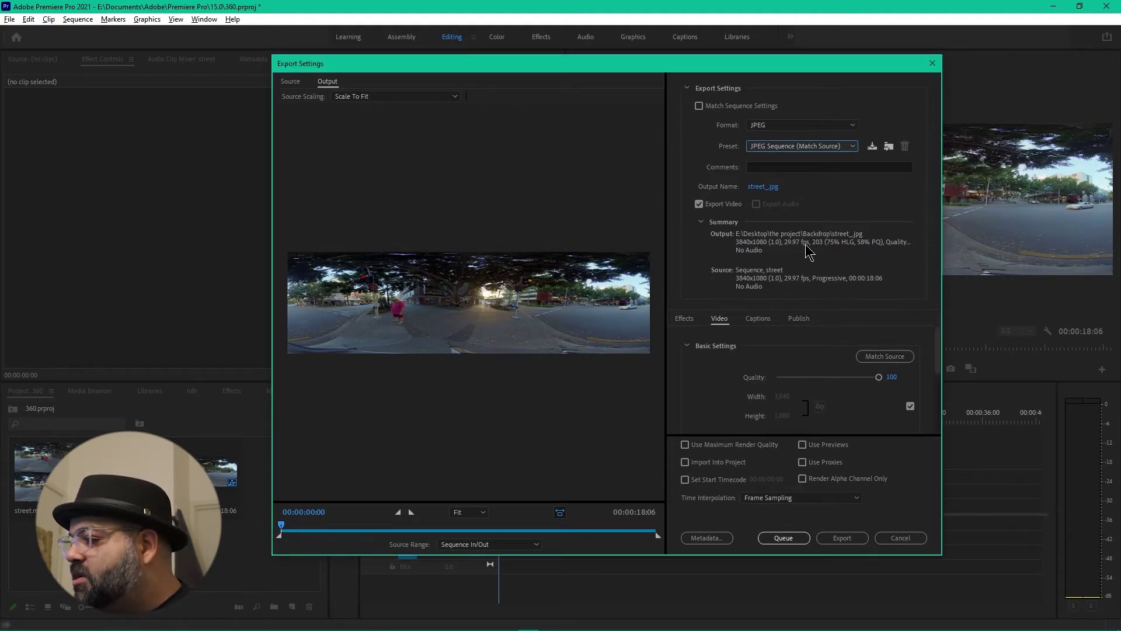
Export the street sequence and close Premiere Pro without saving the changes to 360.prproj
click(842, 538)
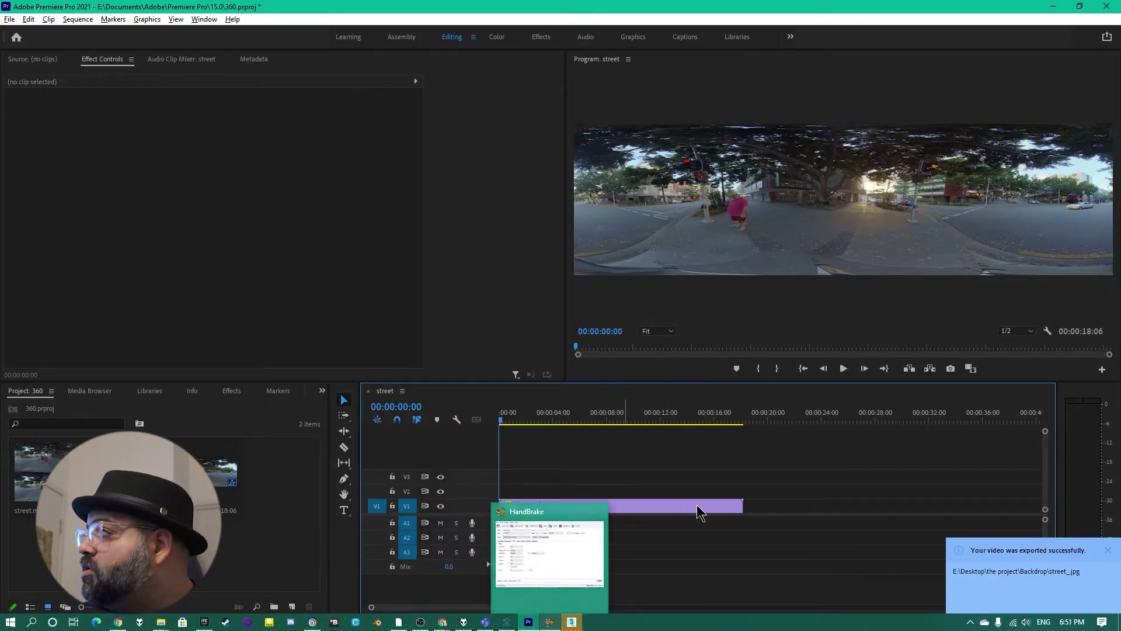
key(ctrl+q)
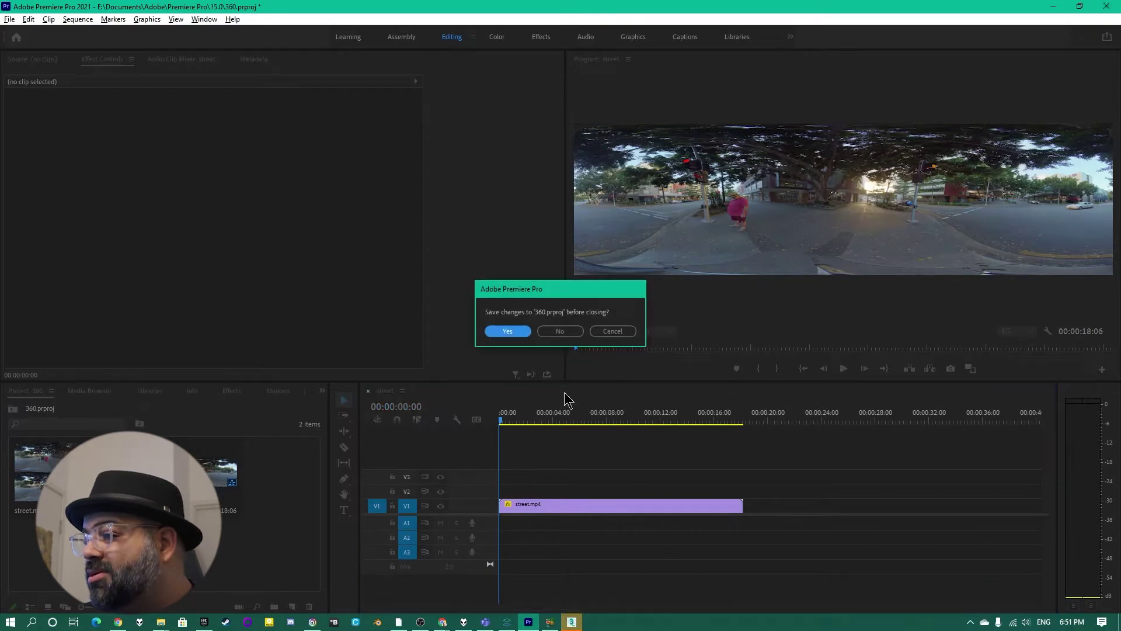
click(580, 330)
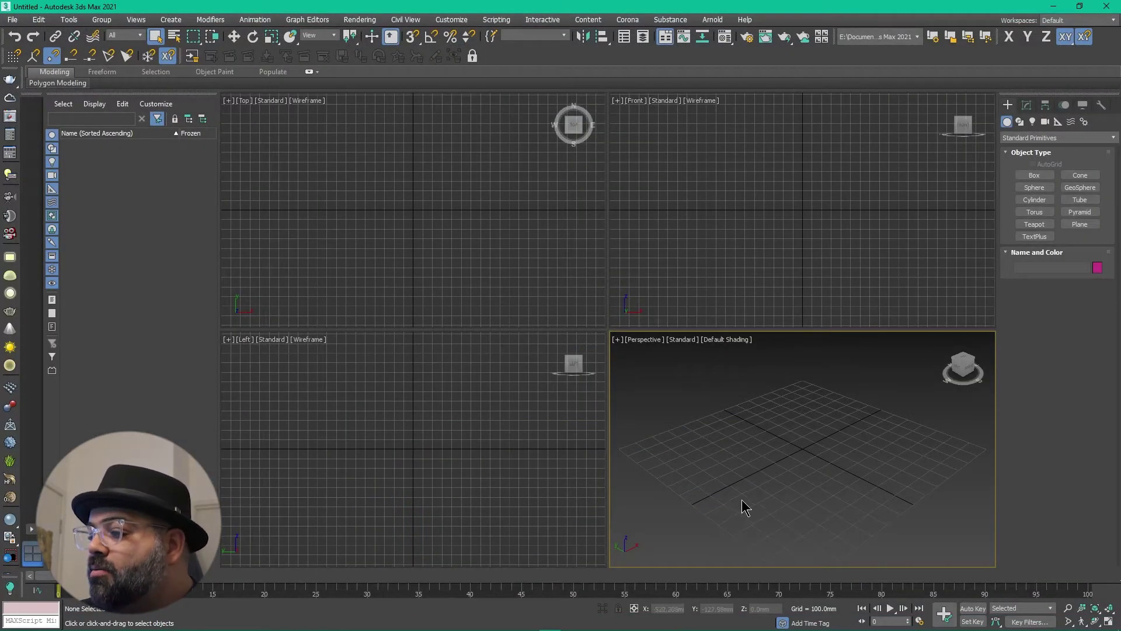
Switch to File Explorer and look through the exported street JPEG frames in the Backdrop folder up to the last one
key(alt+Tab)
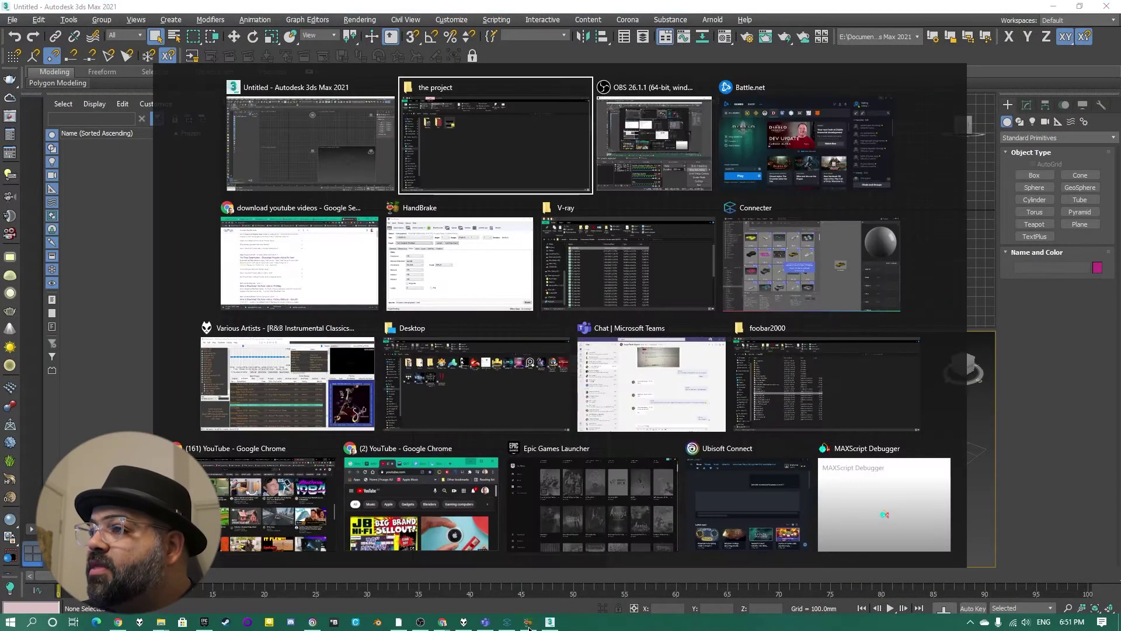
double_click(156, 171)
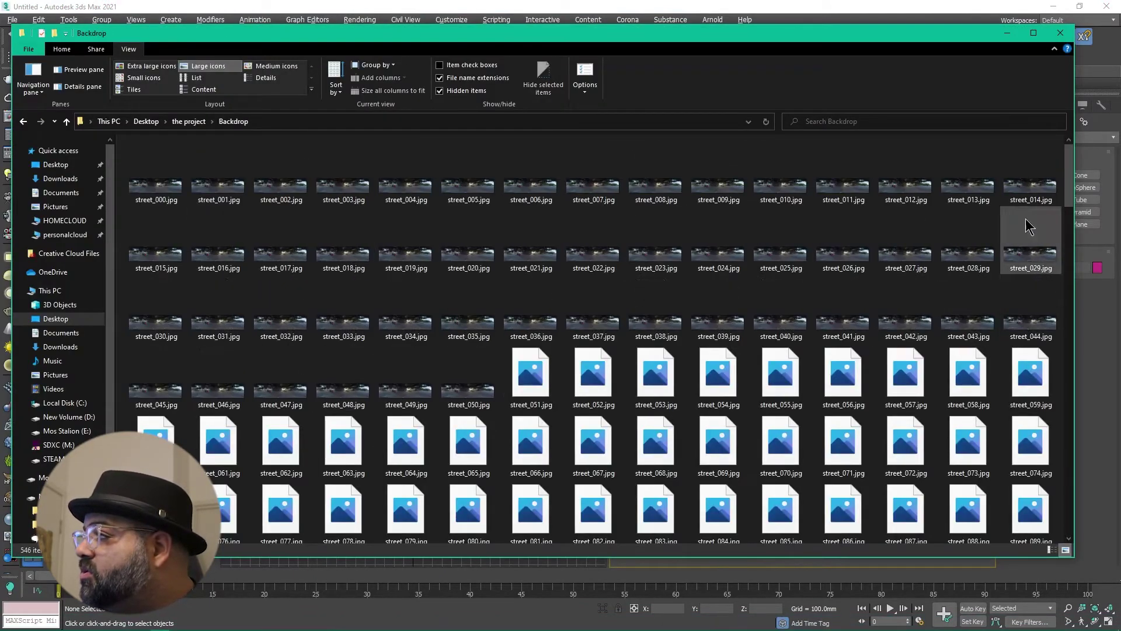
drag(1066, 172, 1039, 514)
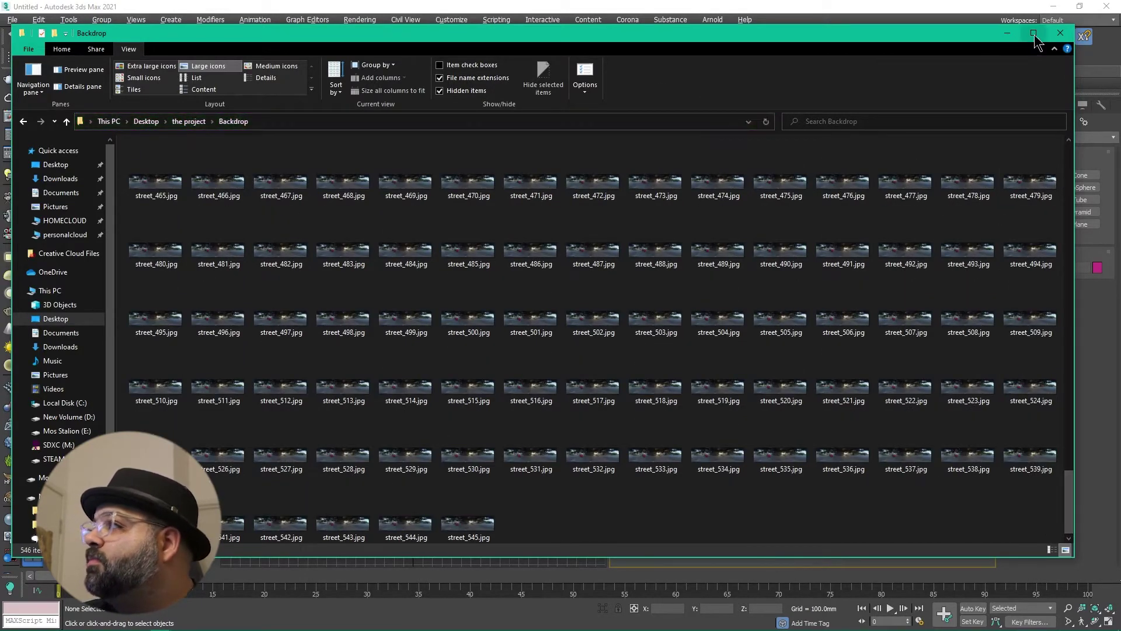
click(870, 8)
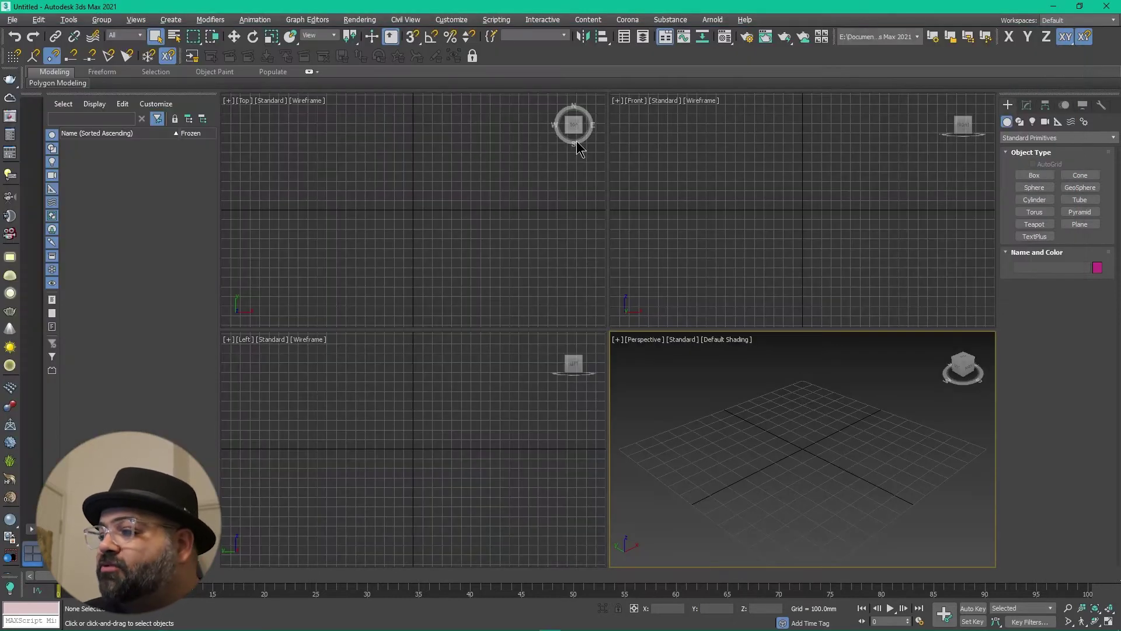
In 3ds Max, check the system unit scale and set the metric display unit scale to Centimeters
click(451, 20)
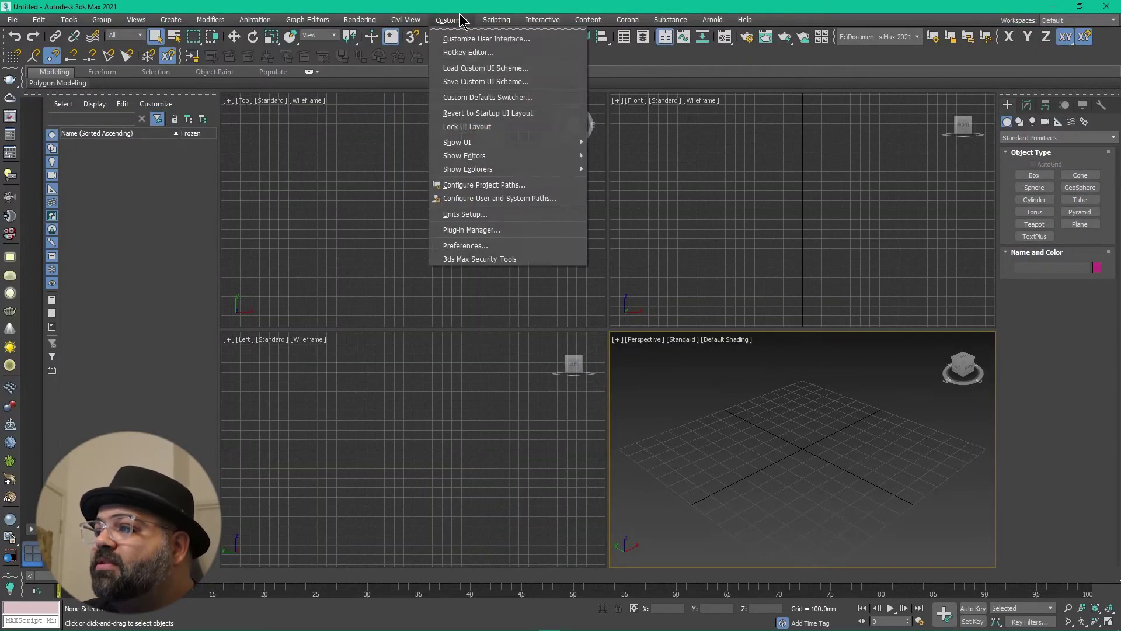
click(474, 214)
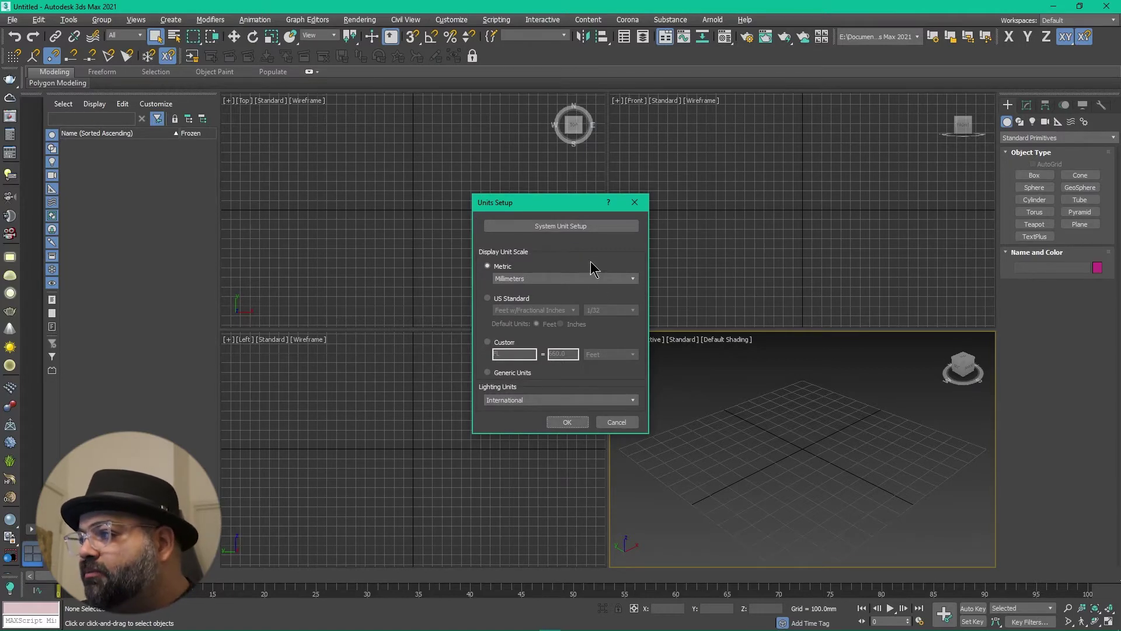
click(600, 228)
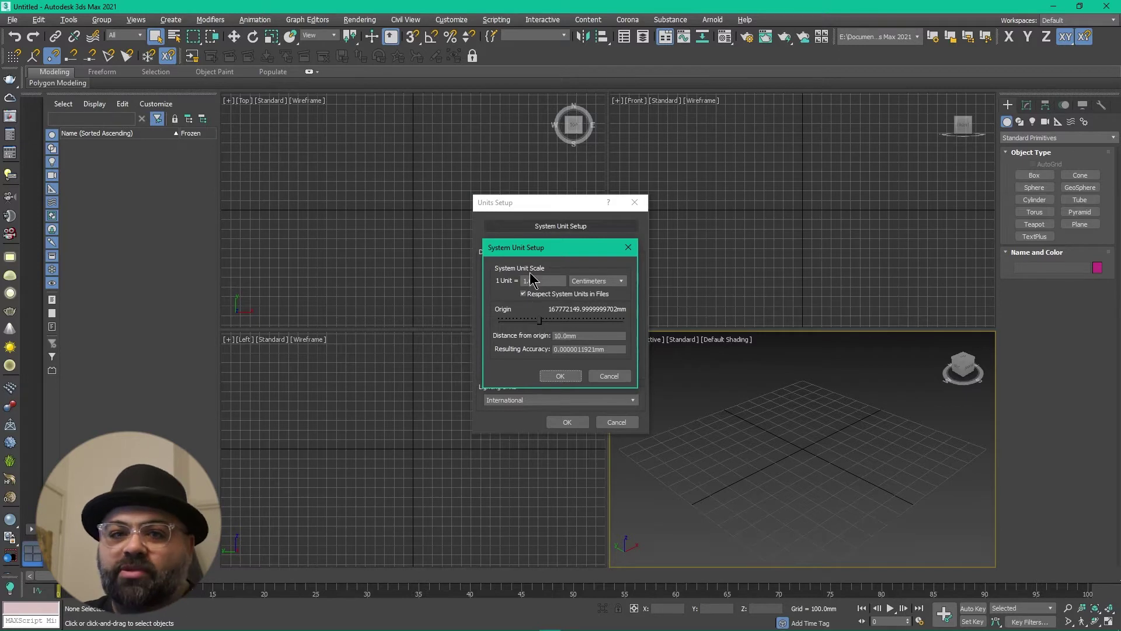
click(571, 376)
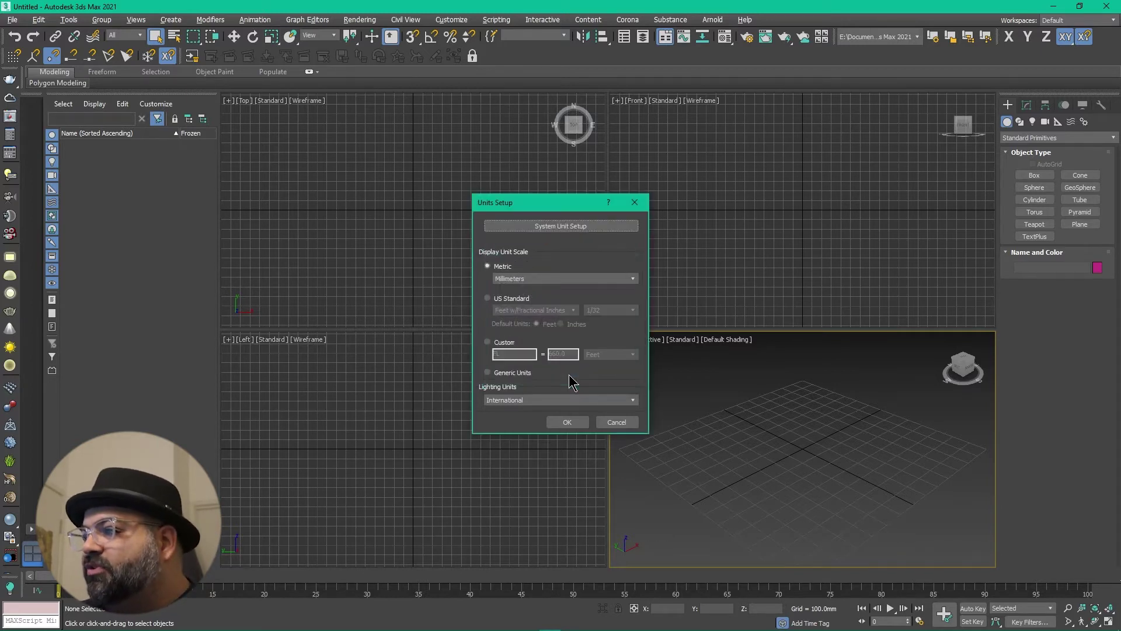
click(540, 279)
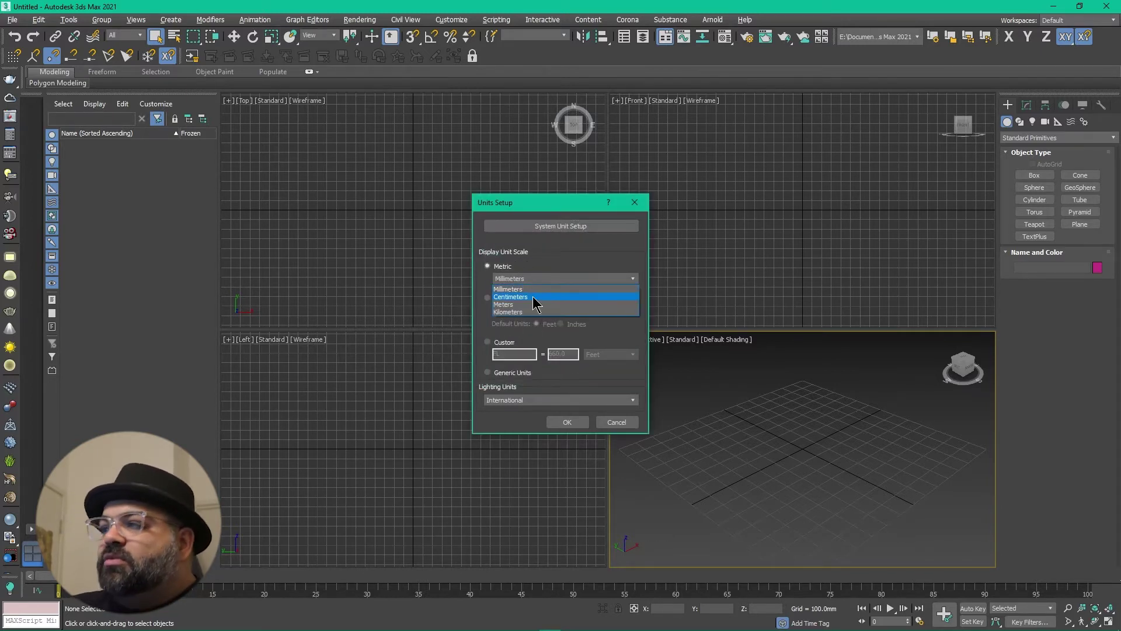
click(534, 297)
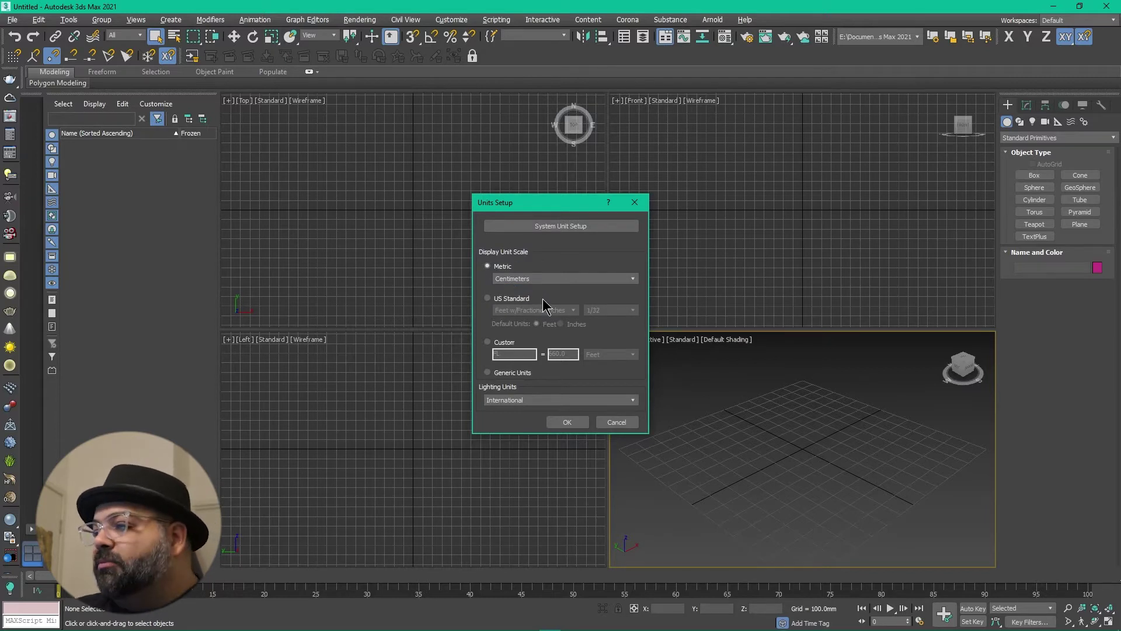
click(562, 422)
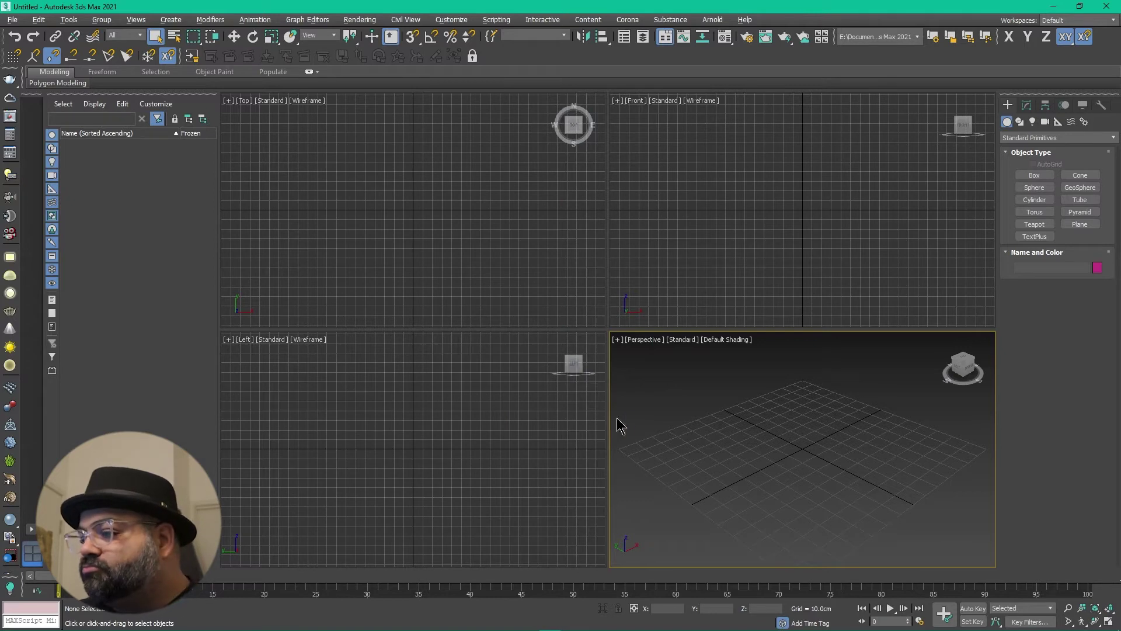
right_click(647, 586)
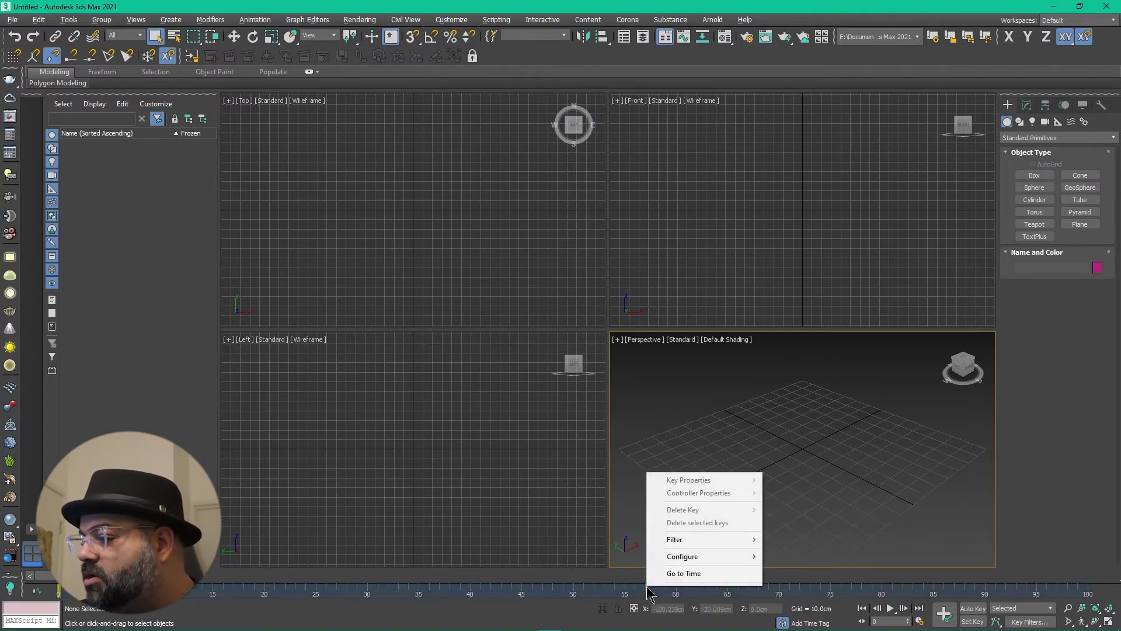
mouse_move(702, 555)
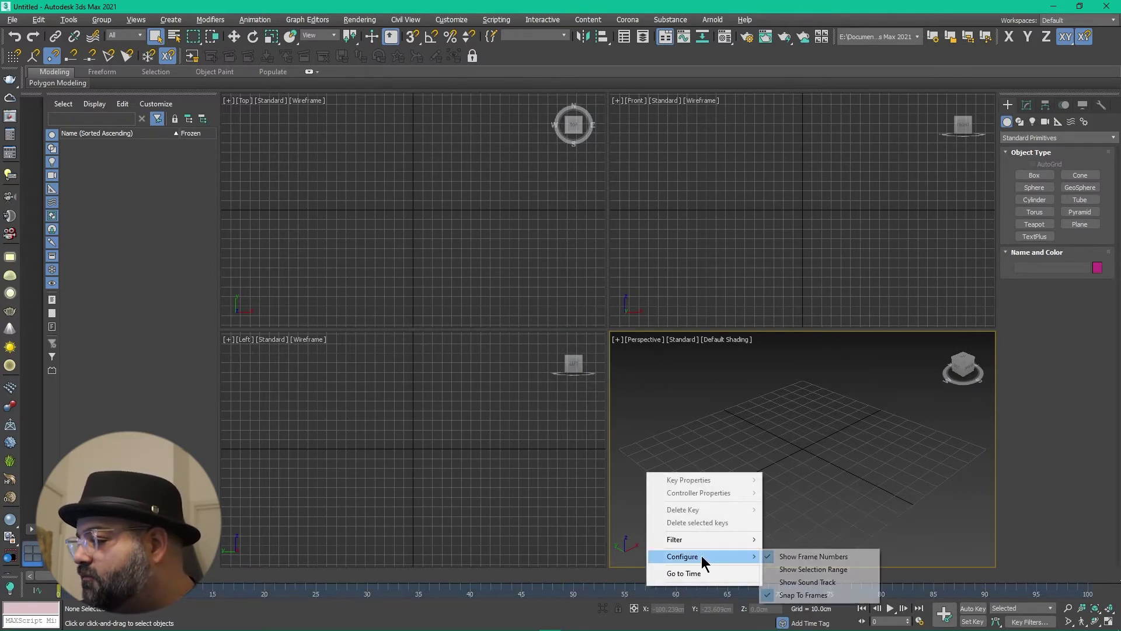
click(914, 572)
Review the frame rate and animation length in the Time Configuration settings
click(917, 620)
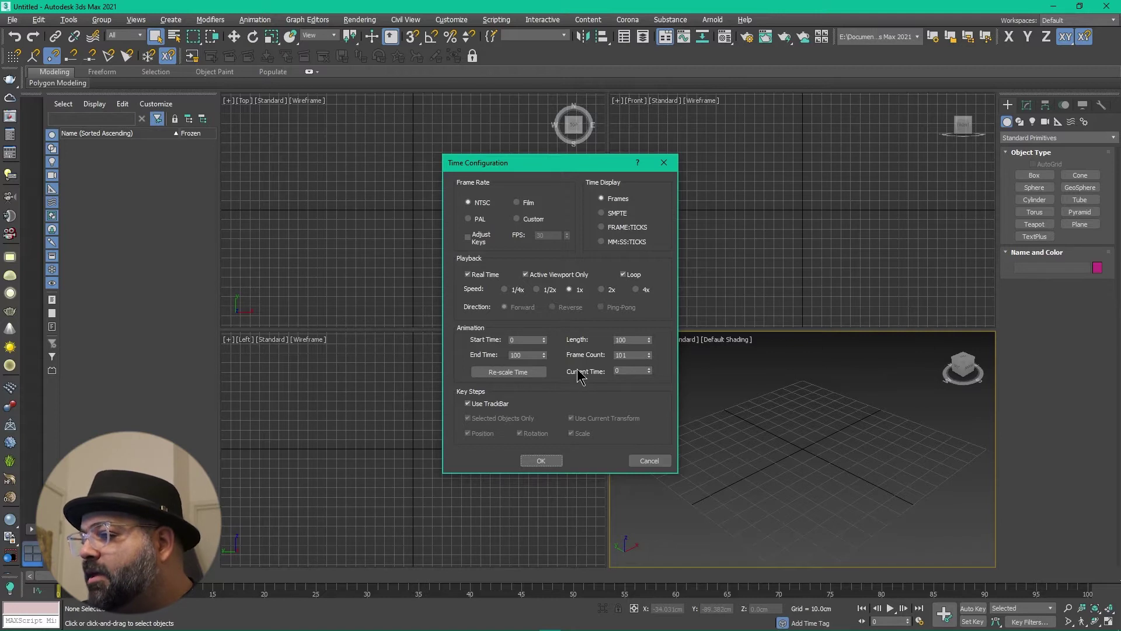
click(541, 461)
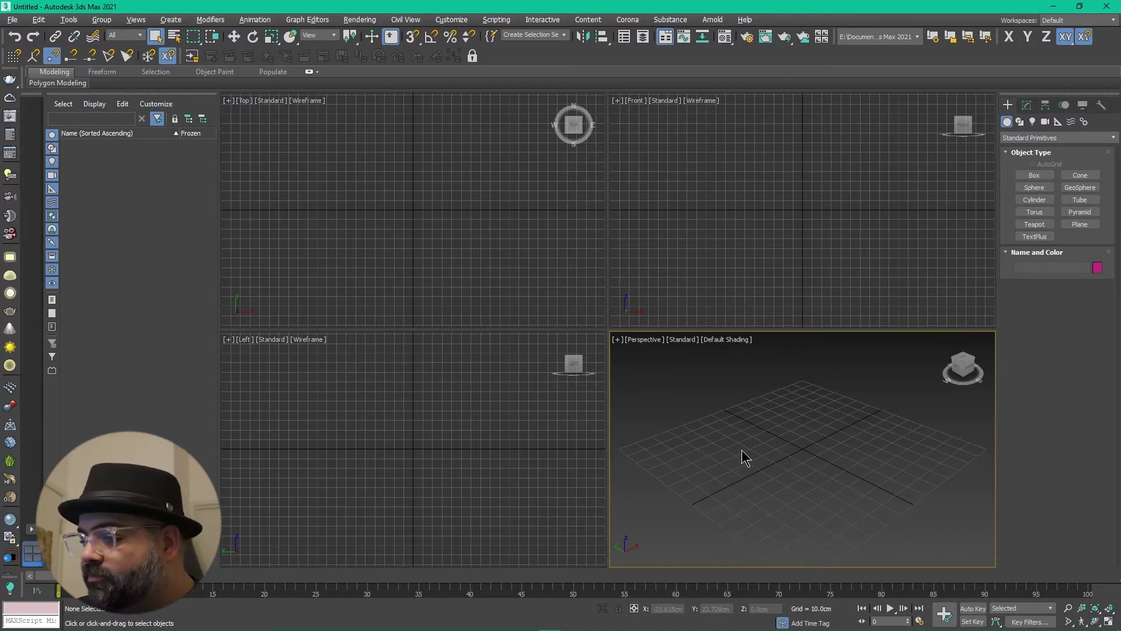
Merge 06_vray.max from the taxi folder in File Explorer into the 3ds Max scene and dismiss the Scene Converter
key(alt+Tab)
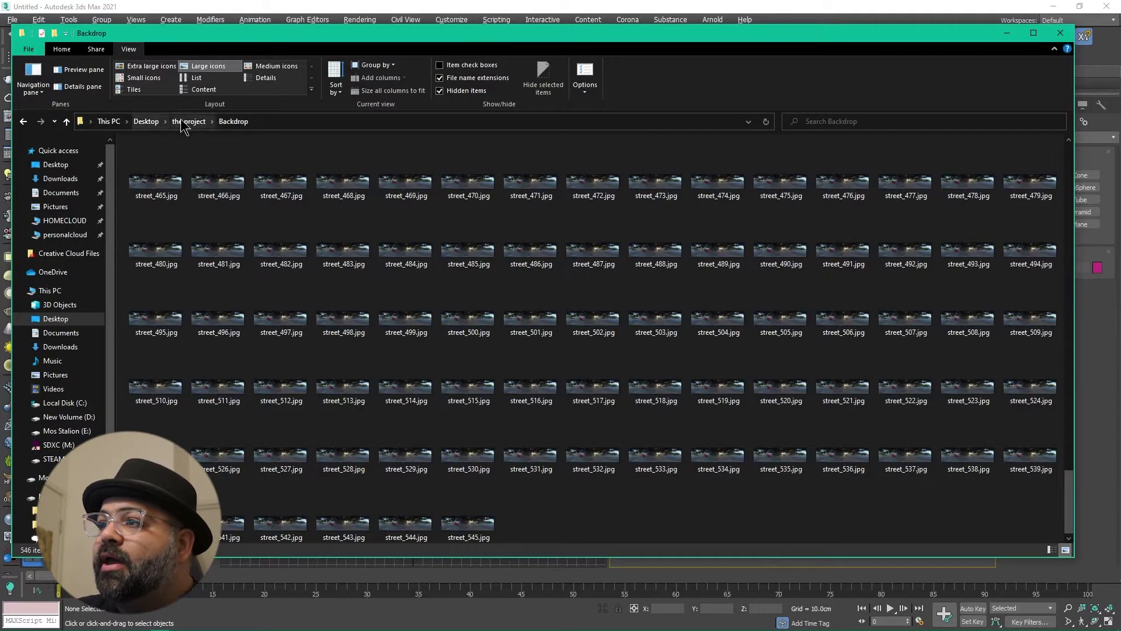
click(184, 123)
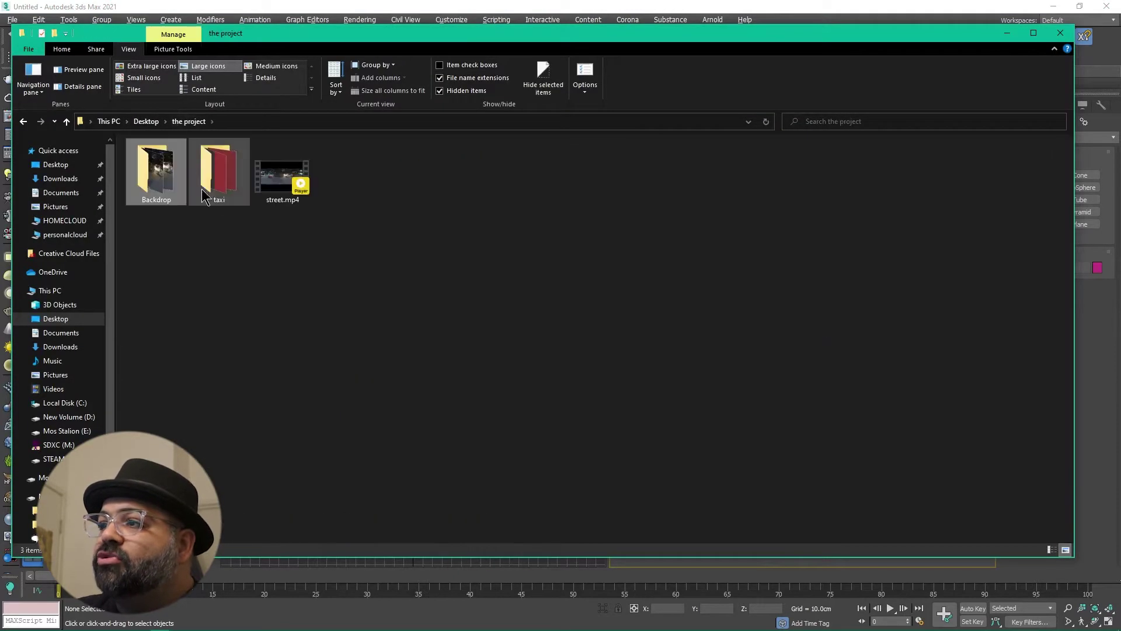
double_click(222, 175)
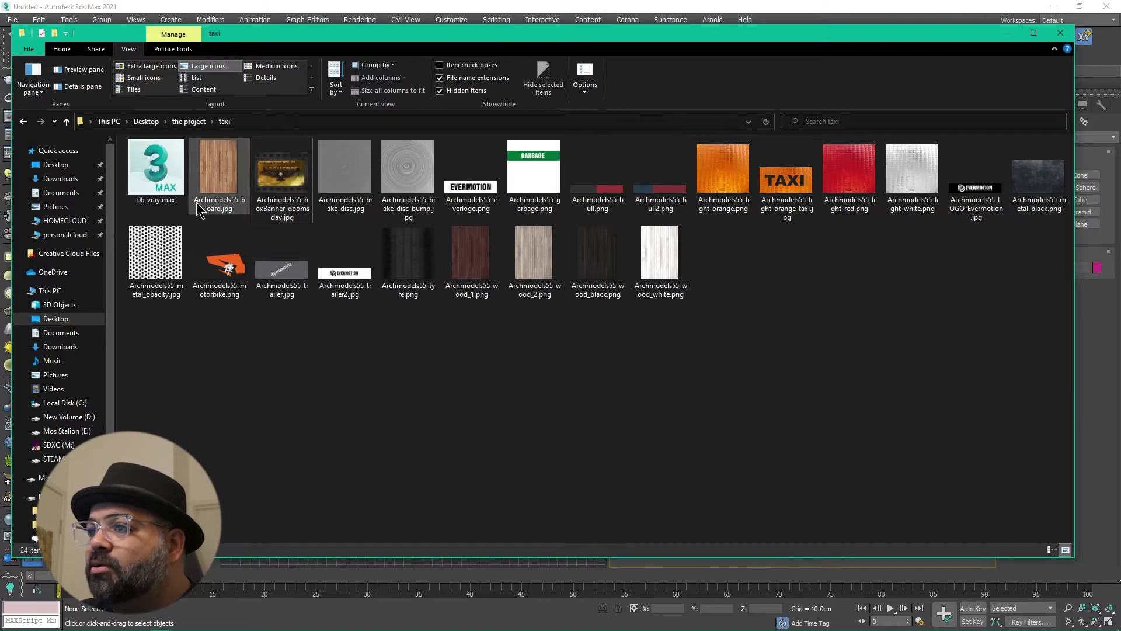
click(155, 169)
drag(652, 44, 909, 385)
drag(678, 325, 743, 296)
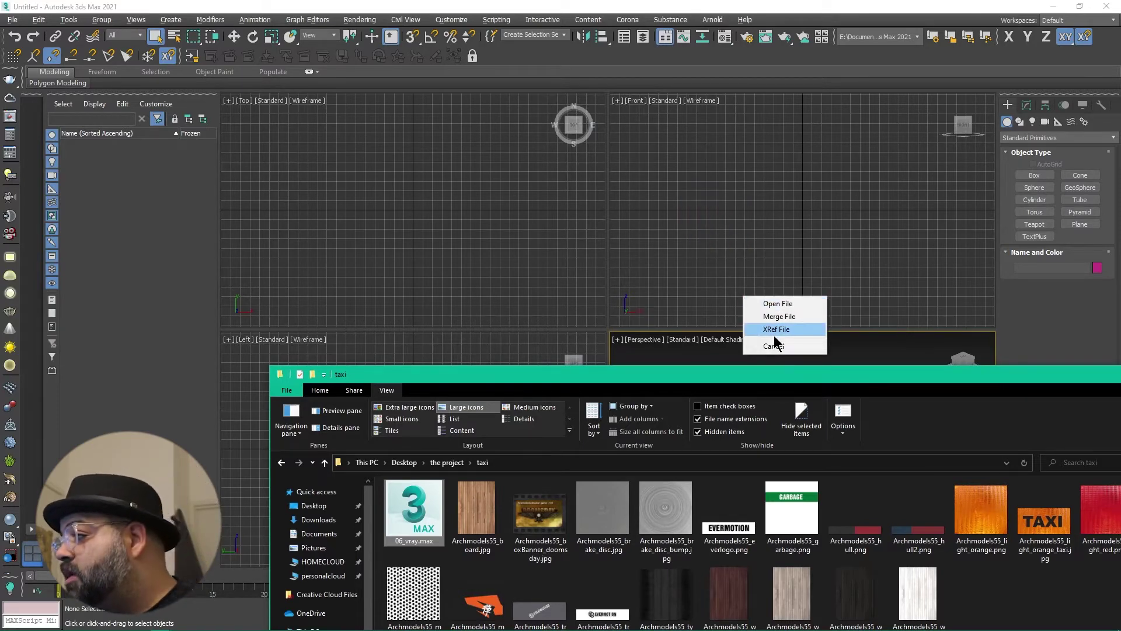
click(782, 317)
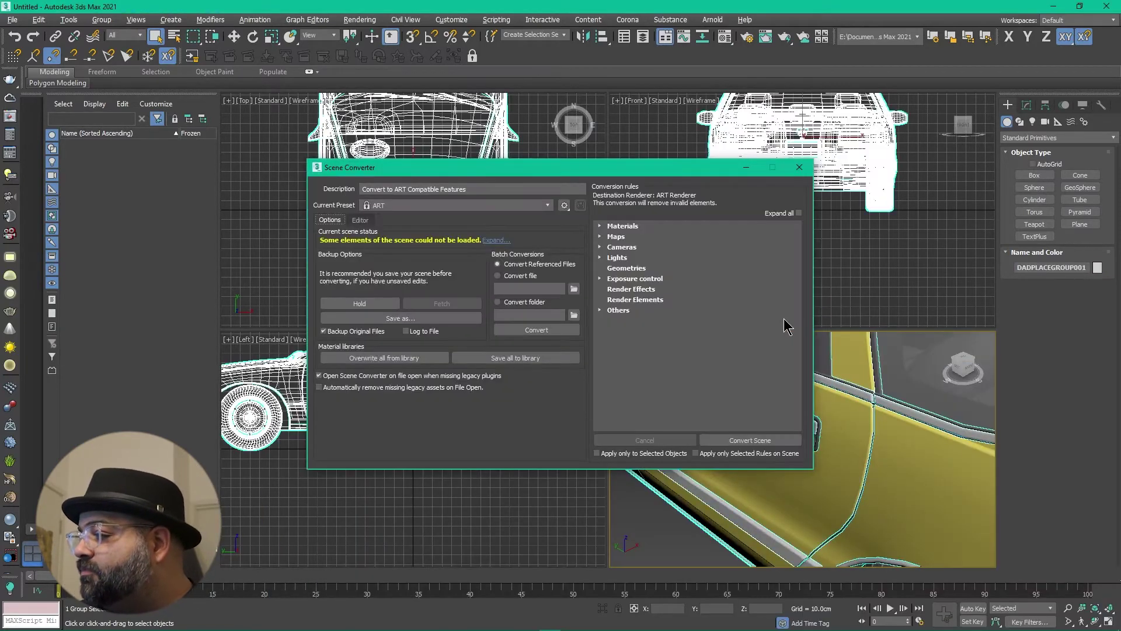
click(799, 167)
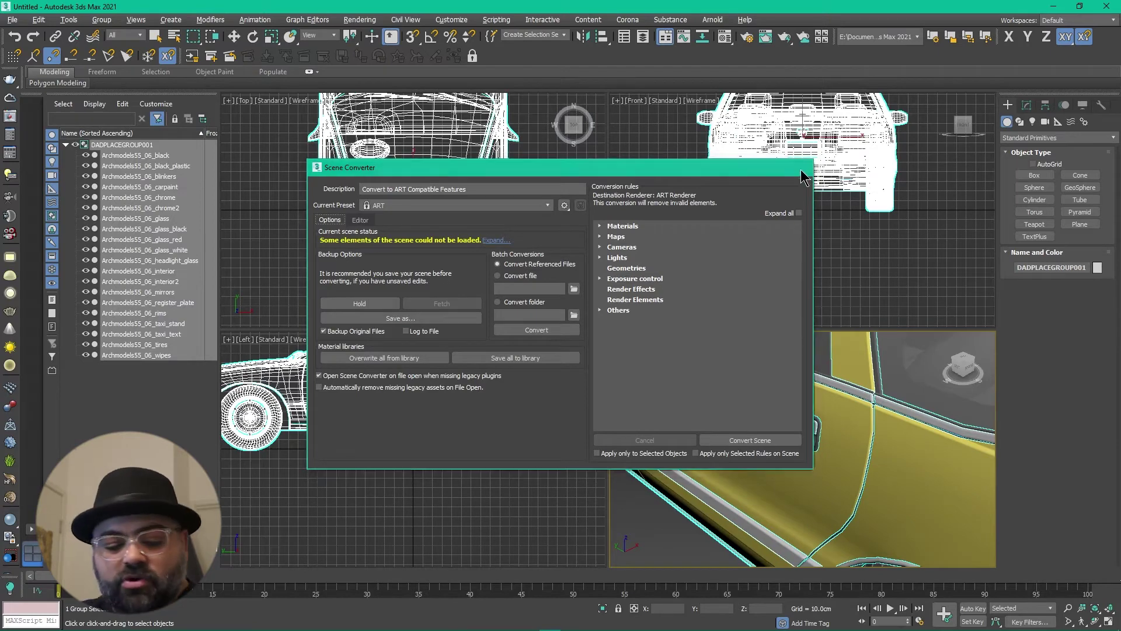
Enlarge the perspective view to the full viewport area and ungroup the merged taxi into its separate parts
key(alt+w)
scroll(486, 384, down, 10)
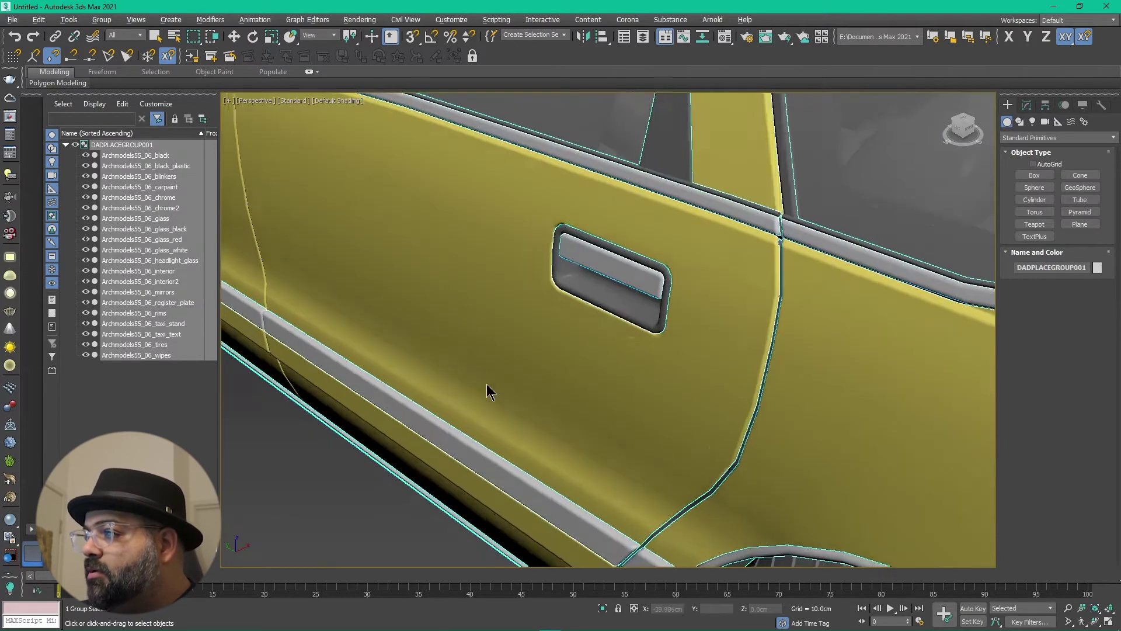
alt+middle_drag(516, 403, 432, 338)
mouse_move(536, 368)
alt+middle_down()
mouse_move(561, 403)
mouse_move(553, 375)
alt+middle_up()
key(ctrl+z)
key(ctrl+z)
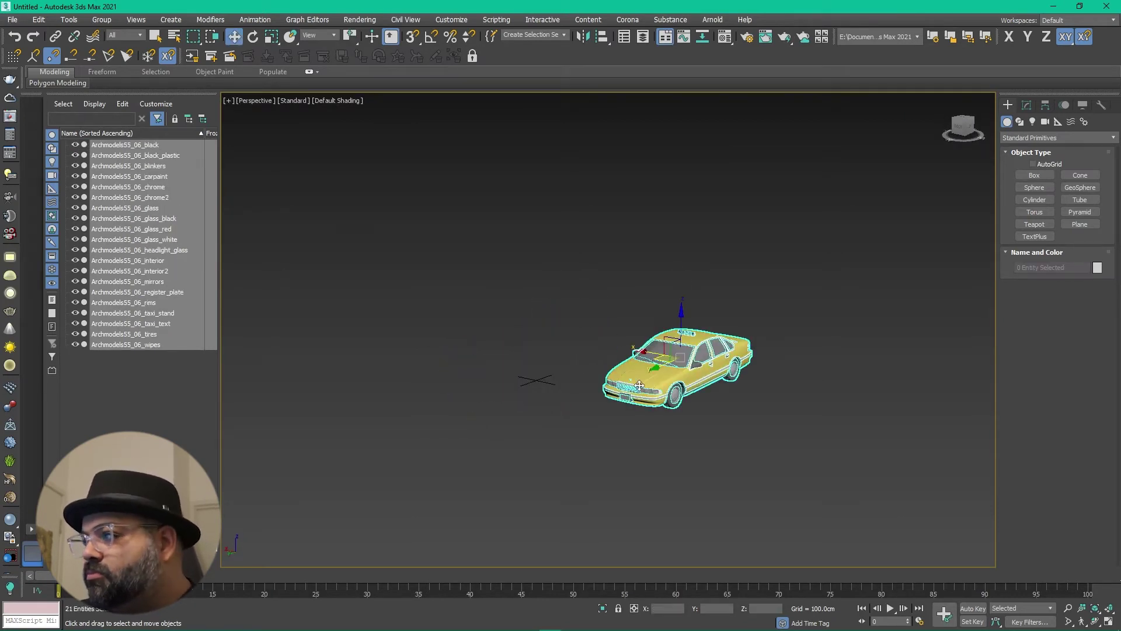
Move all the taxi parts together along the Y and X axes towards the scene origin
key(F6)
drag(658, 372, 641, 450)
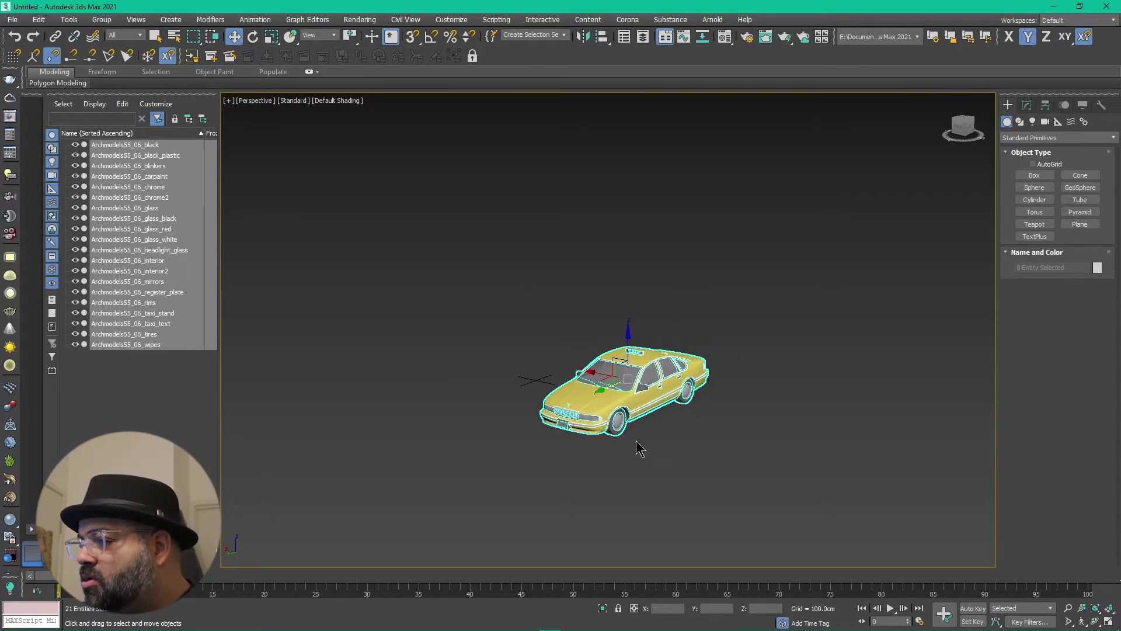
key(F5)
drag(591, 370, 552, 170)
Try lifting the carpaint body above the rest of the taxi along Z, and undo that move
click(793, 384)
click(552, 342)
key(F7)
alt+middle_drag(639, 403, 504, 354)
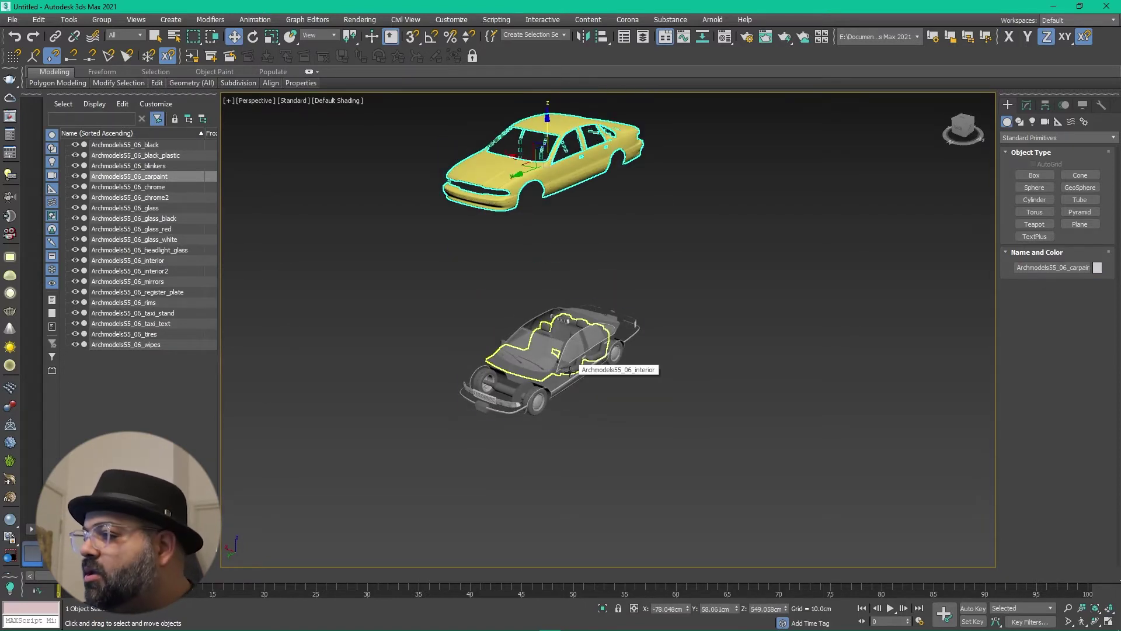
key(ctrl+z)
Group all the taxi parts except the rims and tires under the name "Taxi body"
key(ctrl+a)
alt+middle_drag(657, 473, 629, 431)
scroll(626, 414, up, 5)
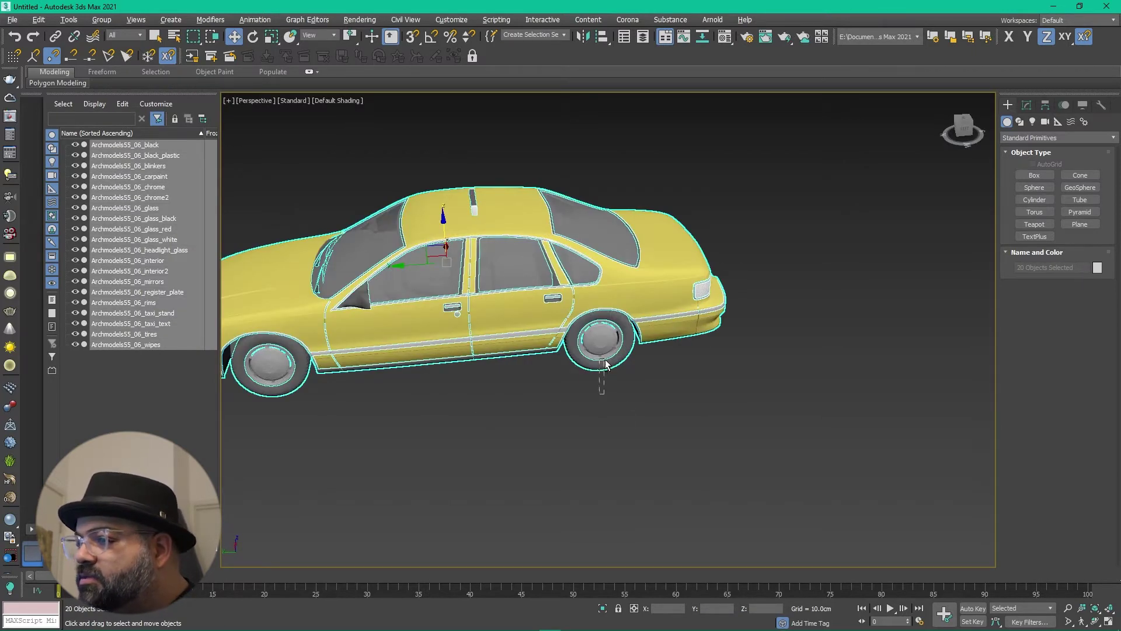
alt+drag(606, 365, 600, 371)
middle_drag(364, 412, 525, 328)
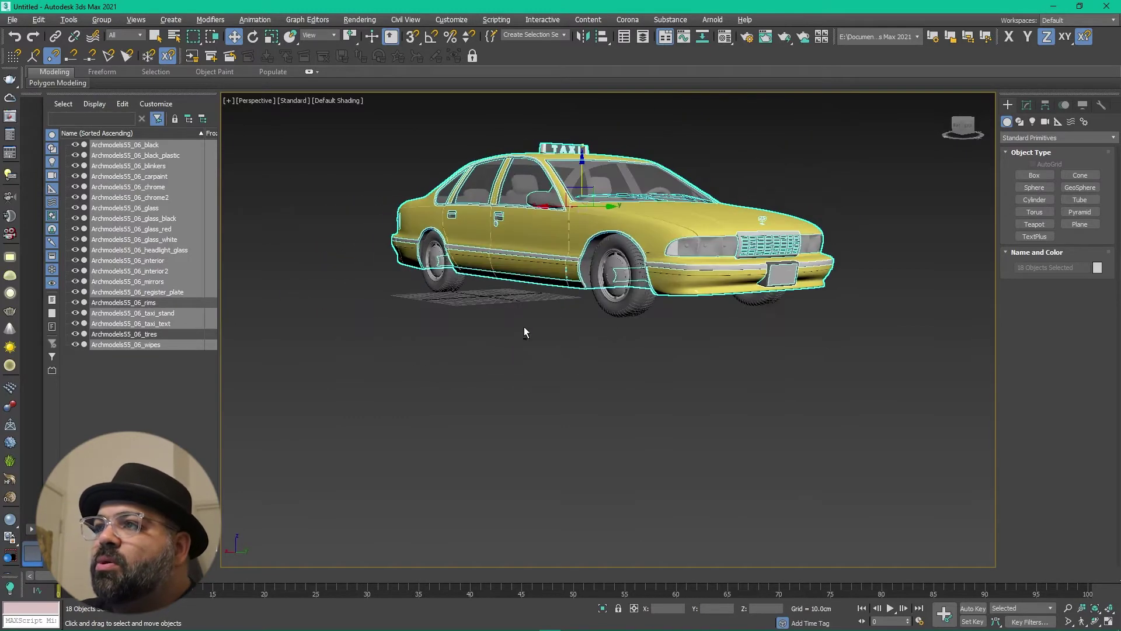
click(102, 19)
click(116, 34)
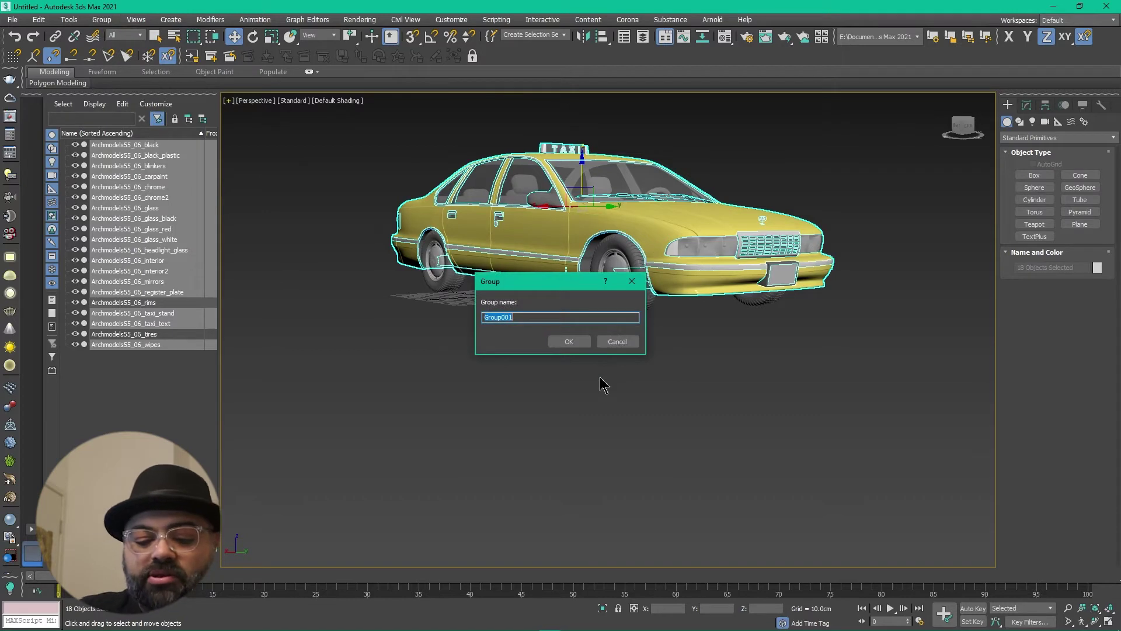
text(Taxi)
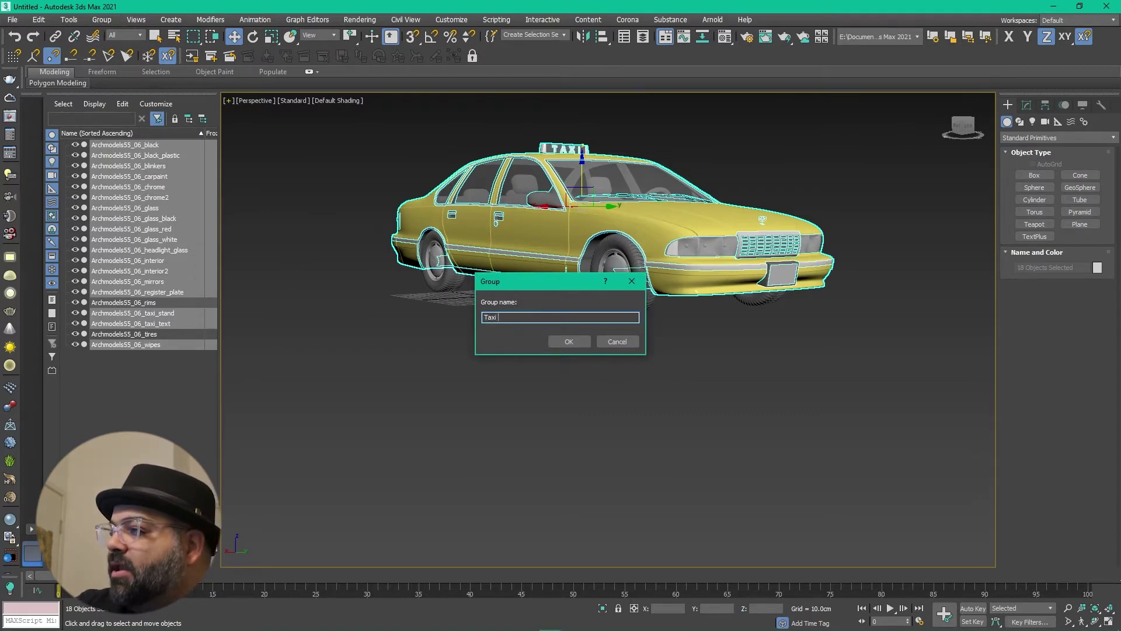
text( body)
key(Return)
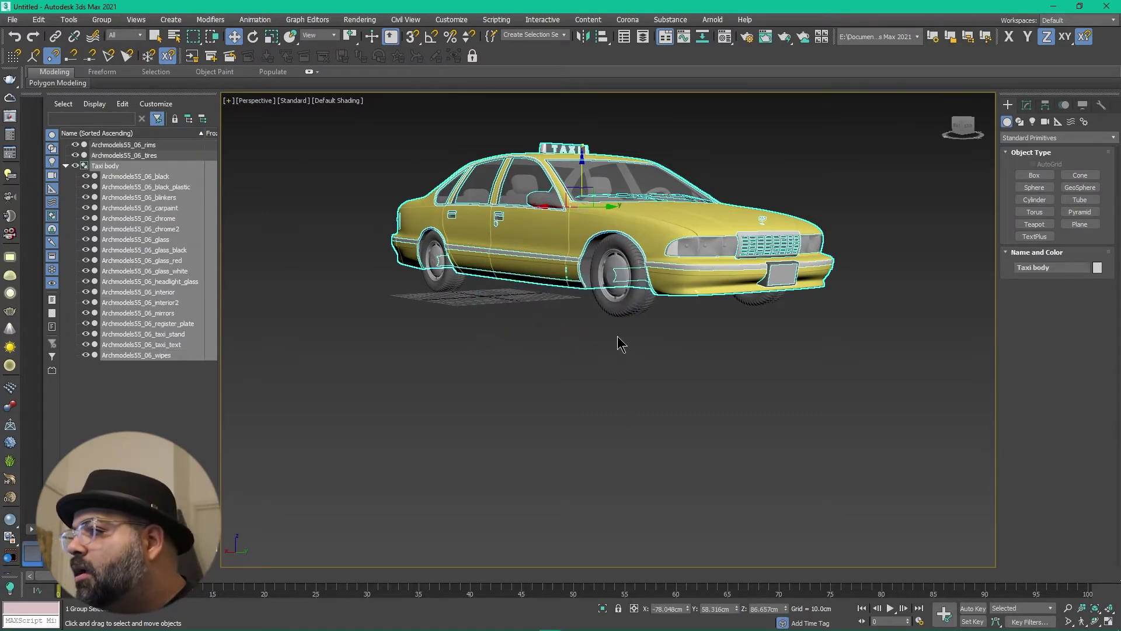
Select the tires and rims objects in turn and examine how the four wheels are combined
click(638, 358)
click(598, 290)
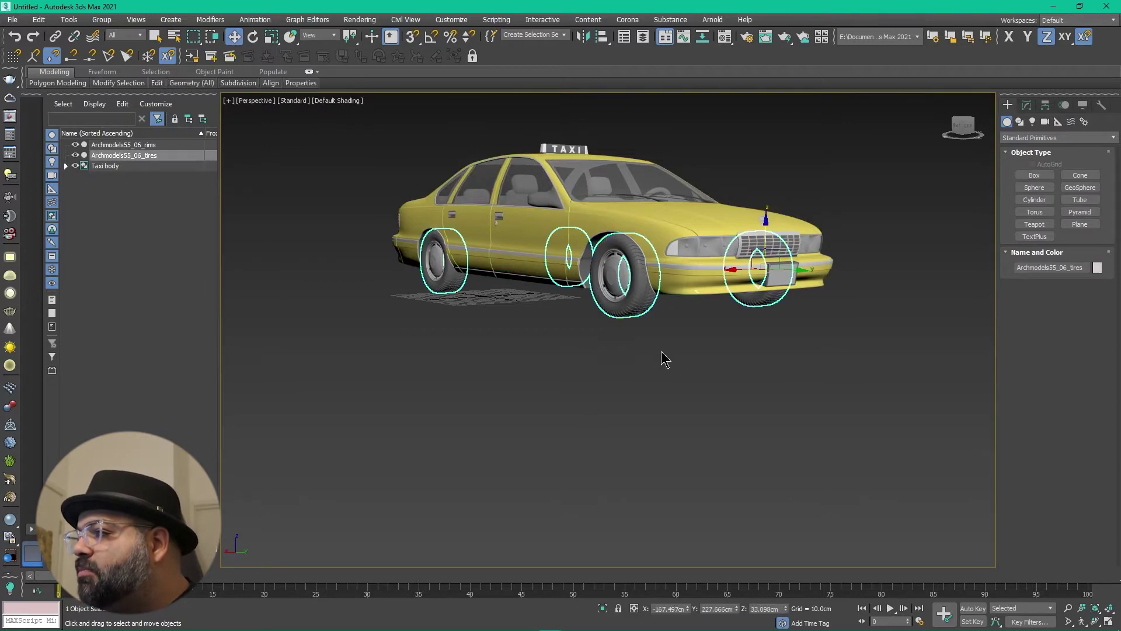
mouse_move(661, 352)
alt+middle_down()
mouse_move(646, 375)
mouse_move(531, 363)
mouse_move(681, 381)
mouse_move(642, 344)
alt+middle_up()
click(635, 336)
alt+middle_drag(636, 383, 527, 388)
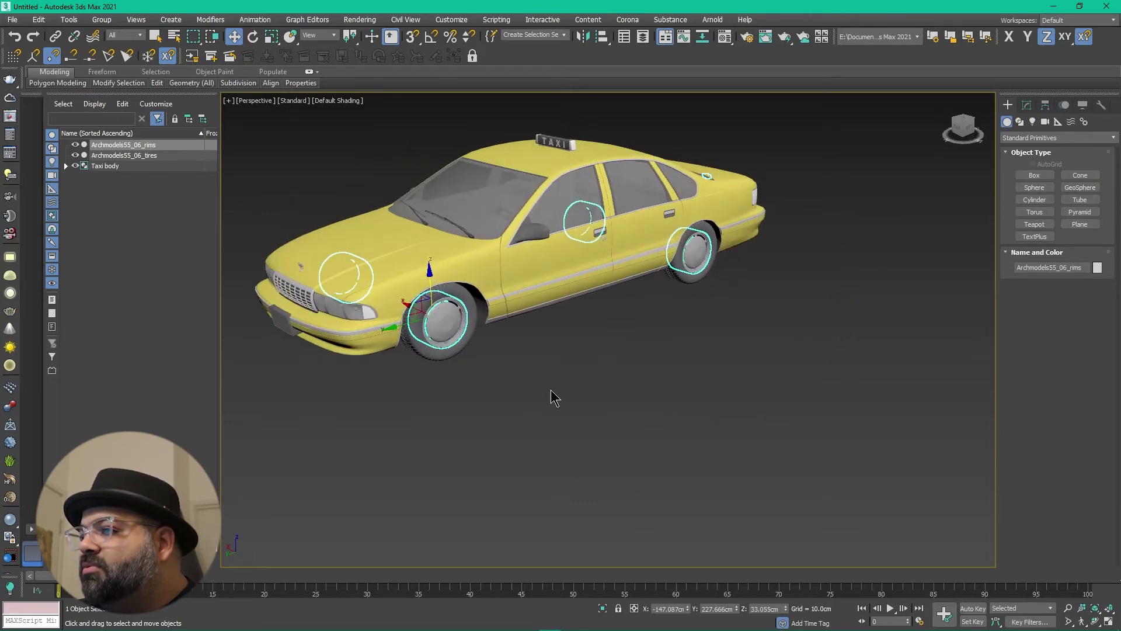
click(467, 353)
click(448, 336)
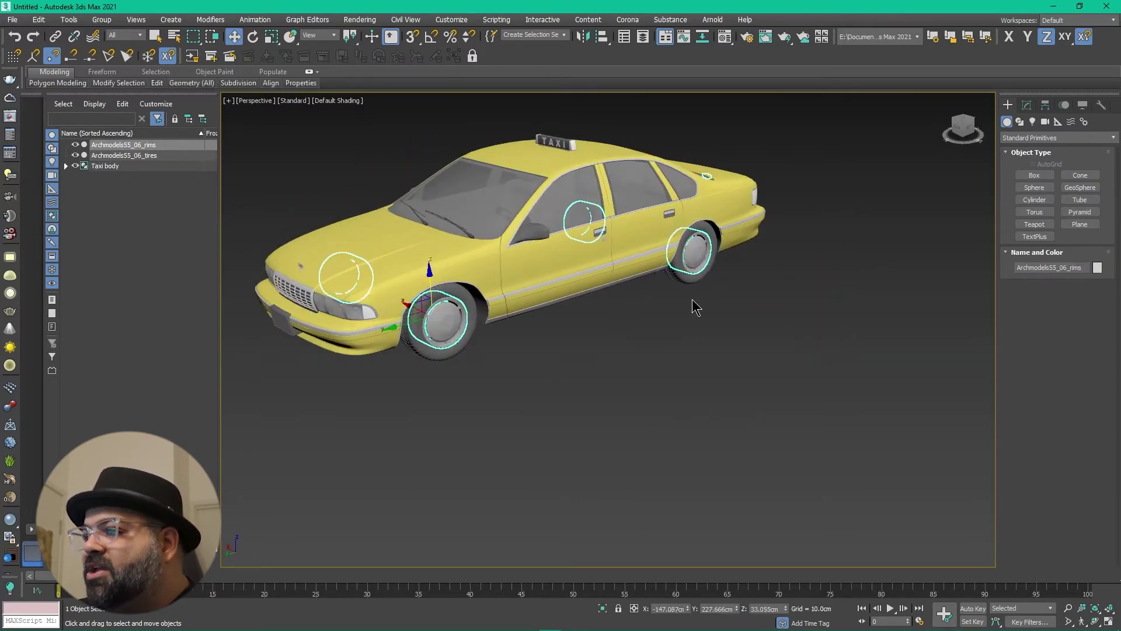
click(468, 352)
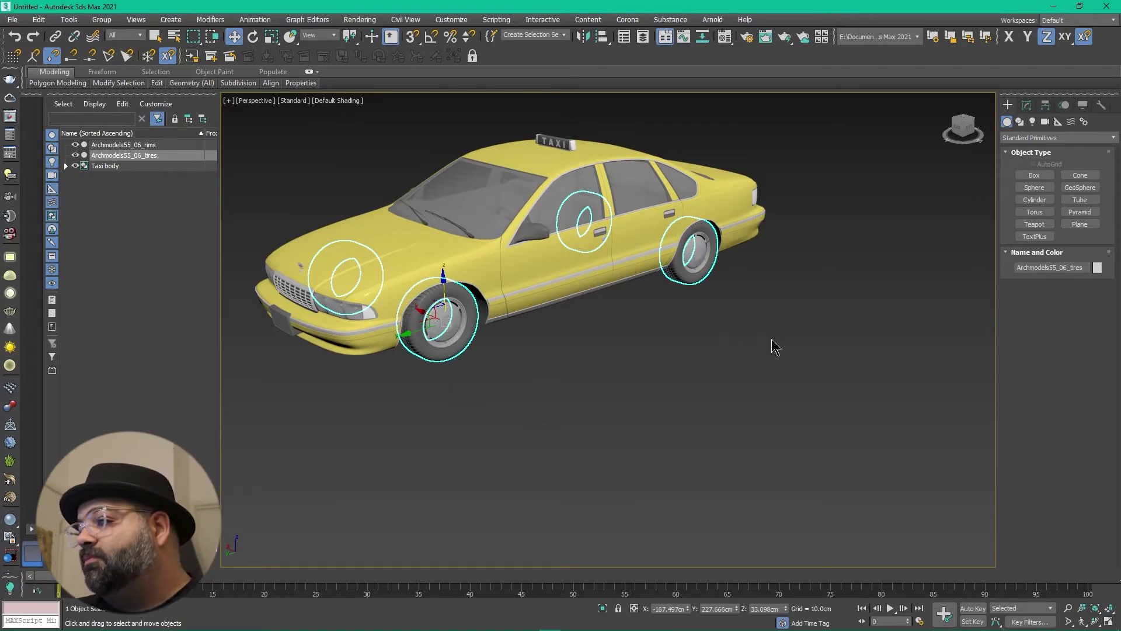
Select the front-left tire as an element of the tires Editable Poly and detach it as a separate object
click(450, 370)
click(445, 355)
click(1026, 106)
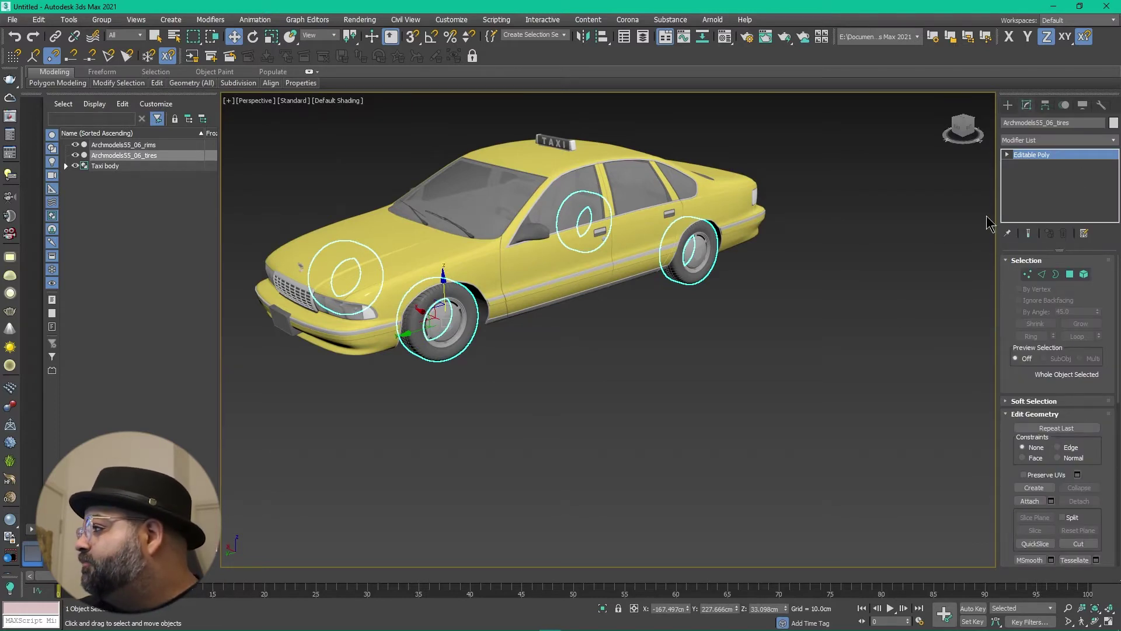
click(1084, 274)
alt+middle_drag(871, 300, 633, 368)
drag(559, 458, 446, 295)
alt+middle_drag(446, 295, 676, 426)
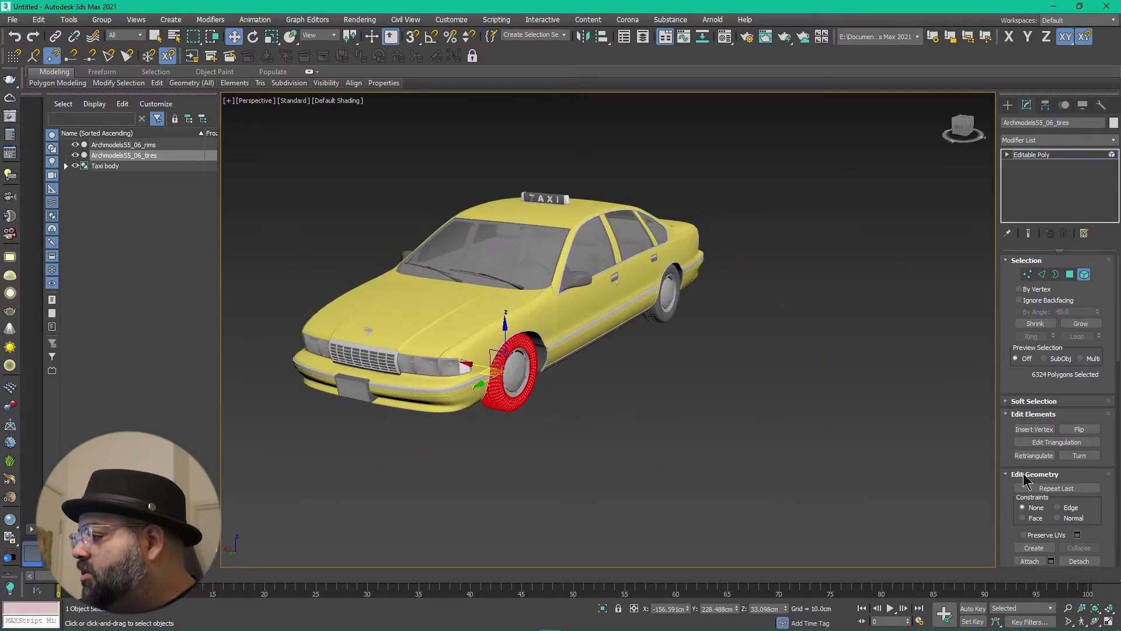
scroll(1098, 525, down, 10)
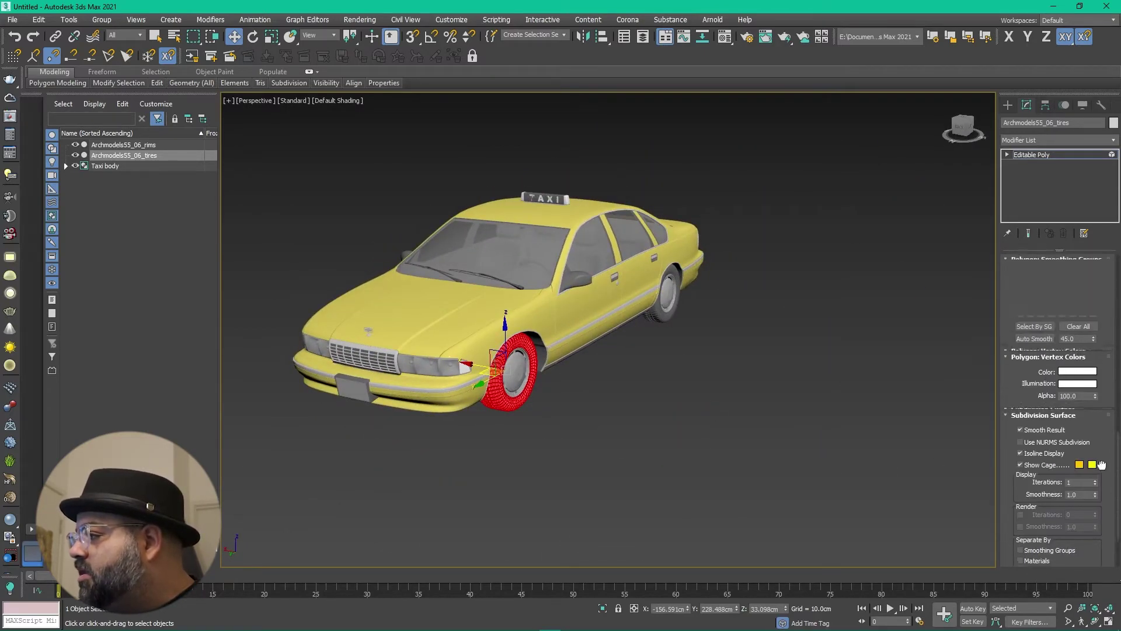
drag(1106, 456, 1100, 554)
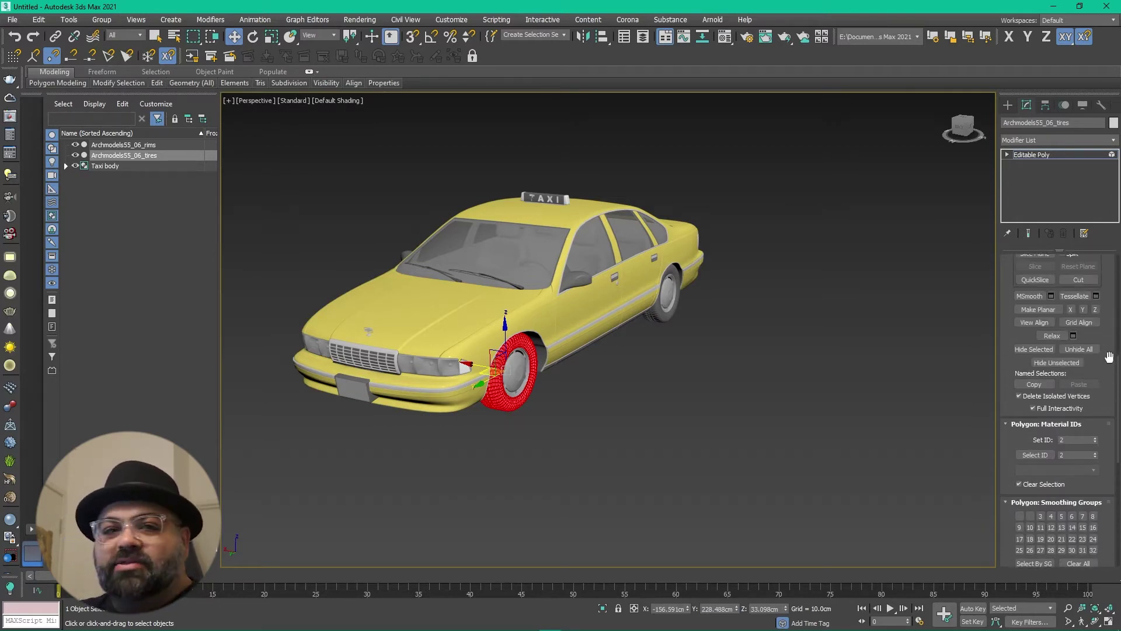
drag(1110, 357, 1116, 453)
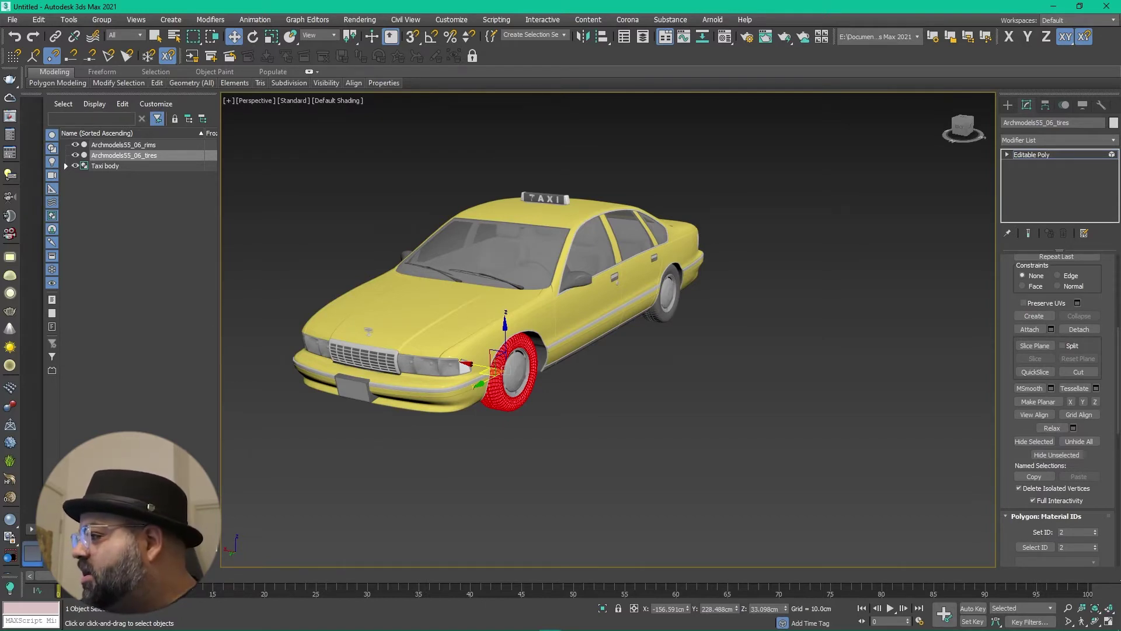
click(1087, 331)
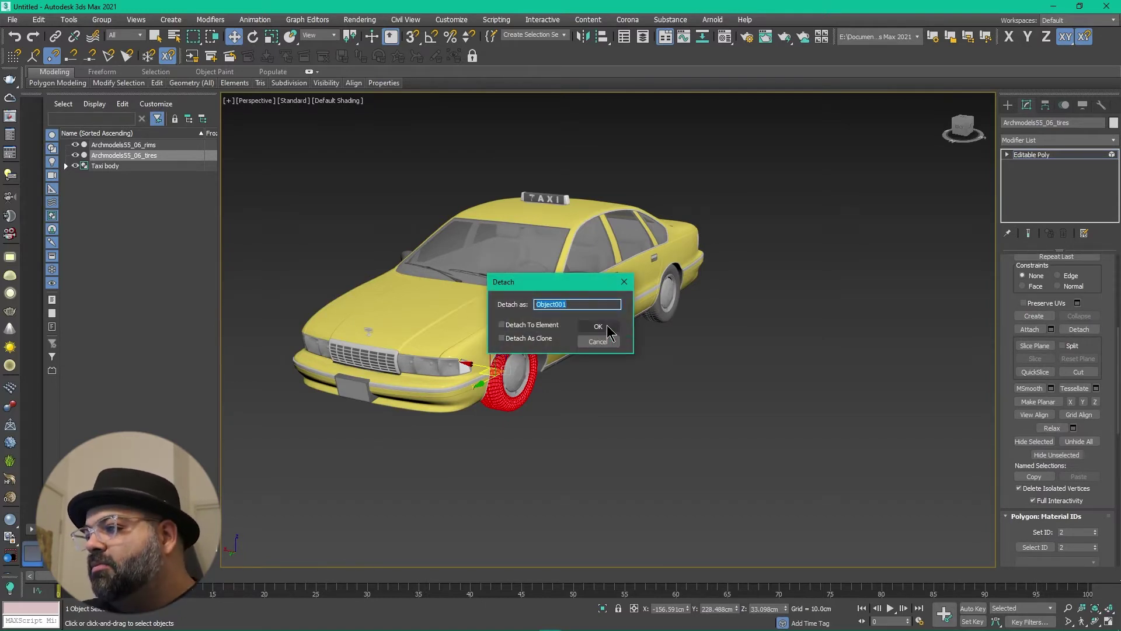
click(599, 327)
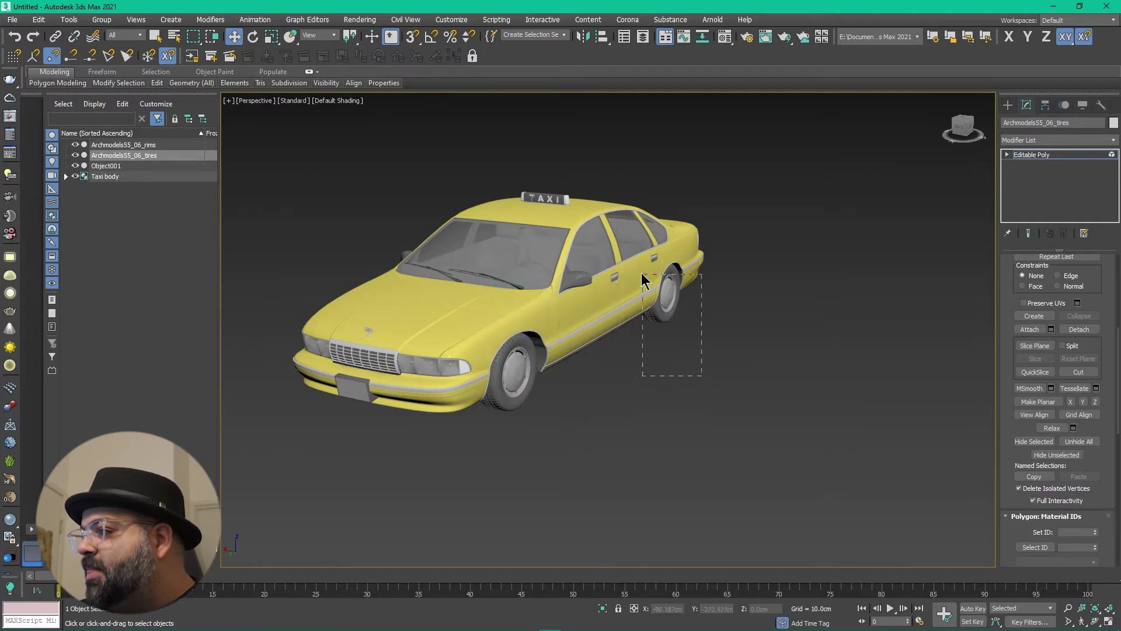
Detach the rear-left tire element from the tires object as a separate object
drag(643, 281, 642, 279)
alt+middle_drag(643, 279, 637, 187)
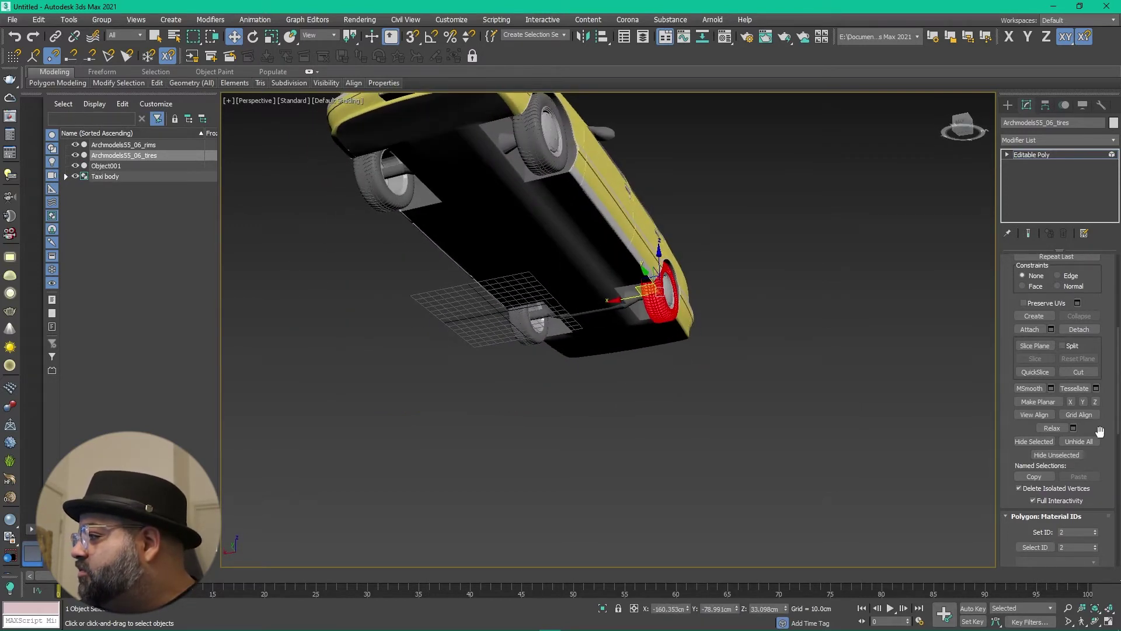
click(1079, 329)
click(598, 325)
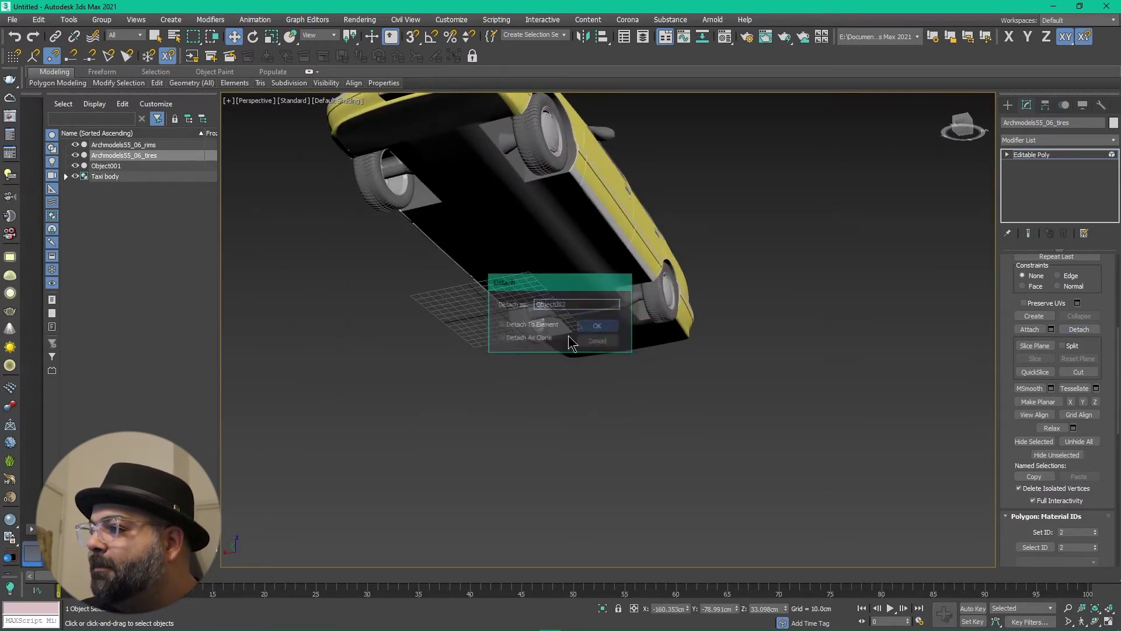
Detach the front-right tire element as a separate object, leave element editing and deselect the tires object
mouse_move(550, 416)
alt+middle_down()
mouse_move(583, 430)
mouse_move(558, 413)
alt+middle_up()
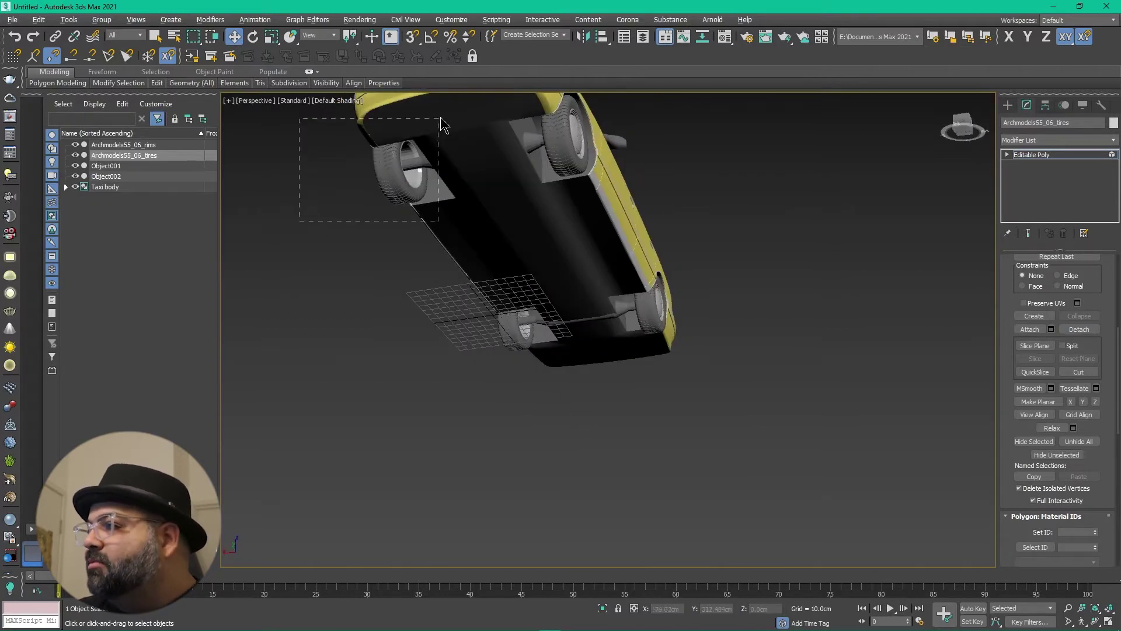
drag(441, 118, 440, 119)
click(1080, 329)
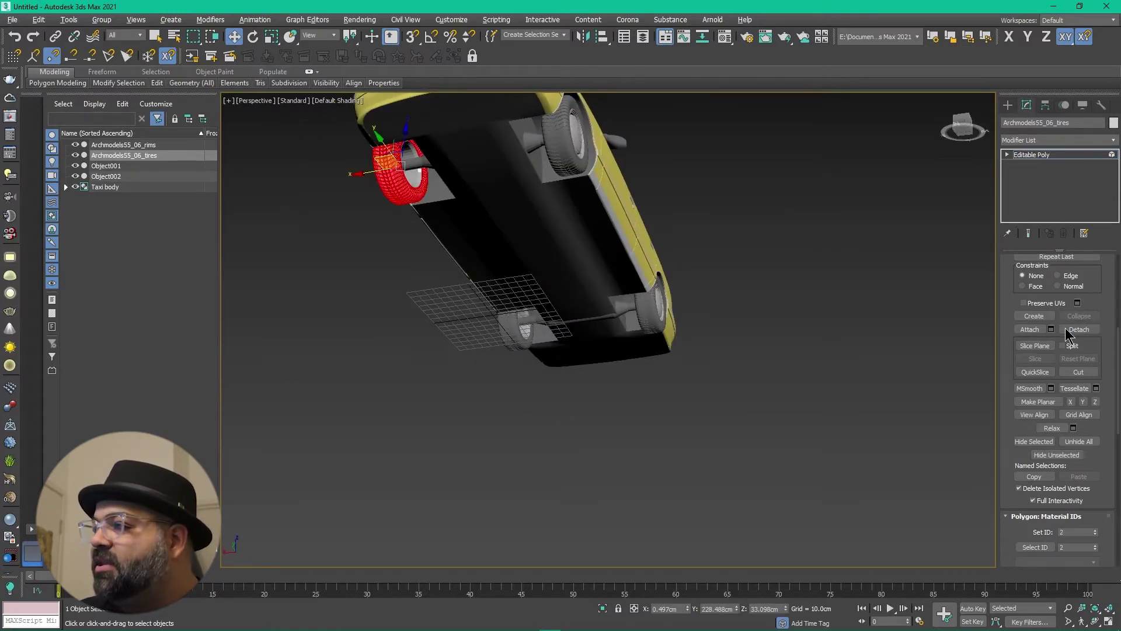
click(596, 325)
alt+middle_drag(609, 335, 781, 338)
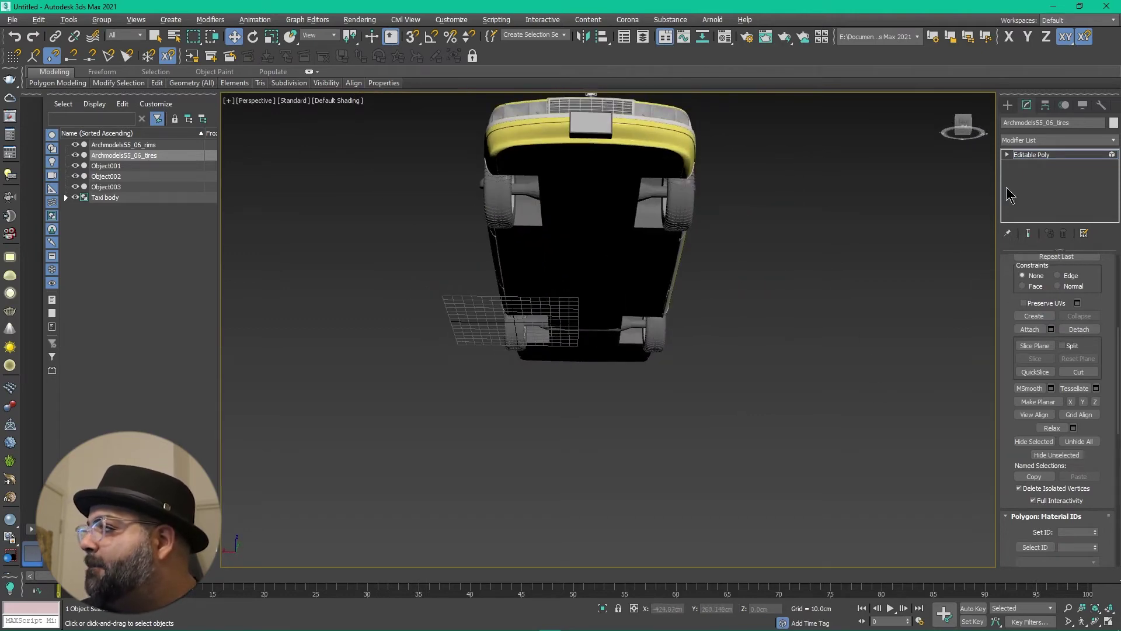
click(1020, 163)
click(759, 263)
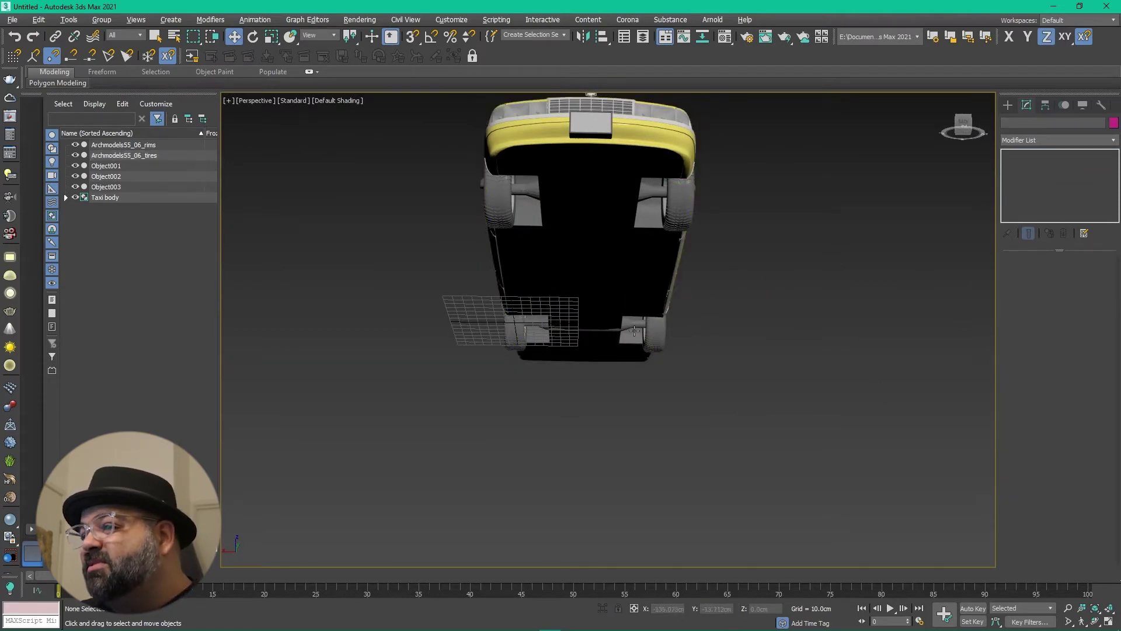
Select the front-left rim as an element of the rims Editable Poly and detach it as a separate object
alt+middle_drag(584, 263, 418, 271)
click(417, 272)
alt+middle_drag(545, 358, 587, 394)
click(1084, 274)
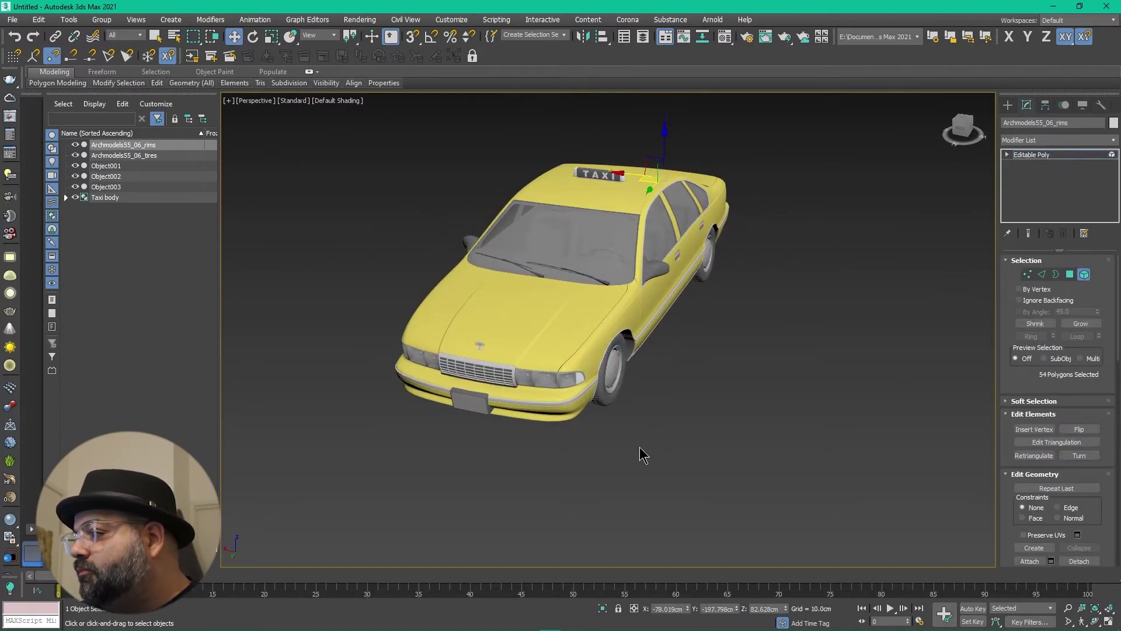
click(610, 368)
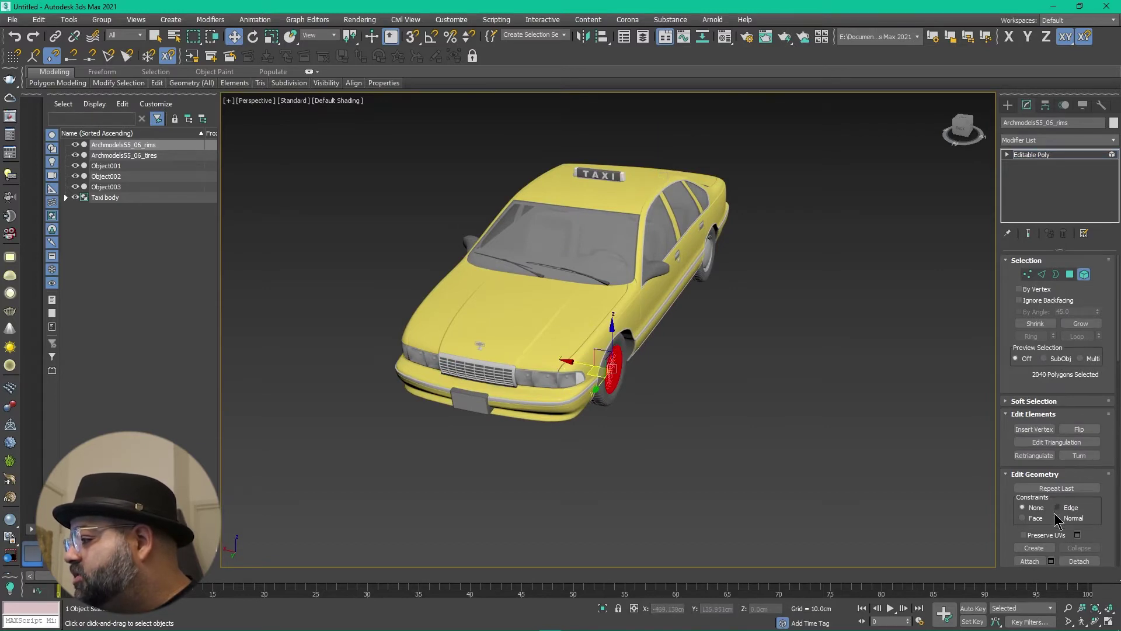
click(1078, 561)
click(602, 323)
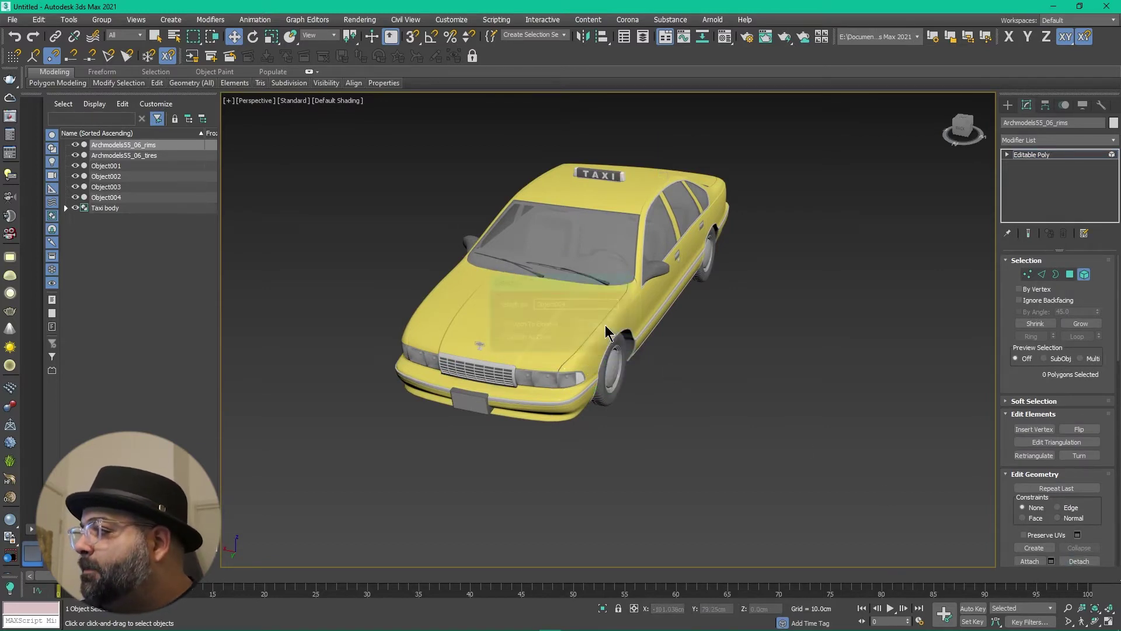
Detach the rear-left rim element from the rims Editable Poly as a separate object
click(708, 257)
ctrl+drag(787, 352, 677, 224)
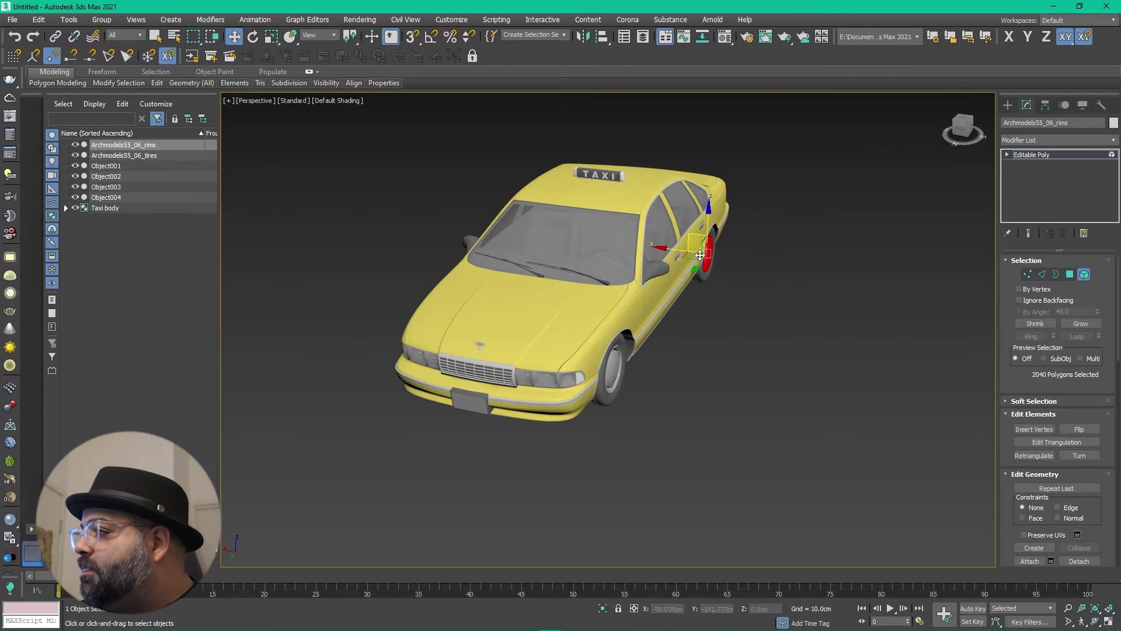
alt+middle_drag(678, 223, 788, 339)
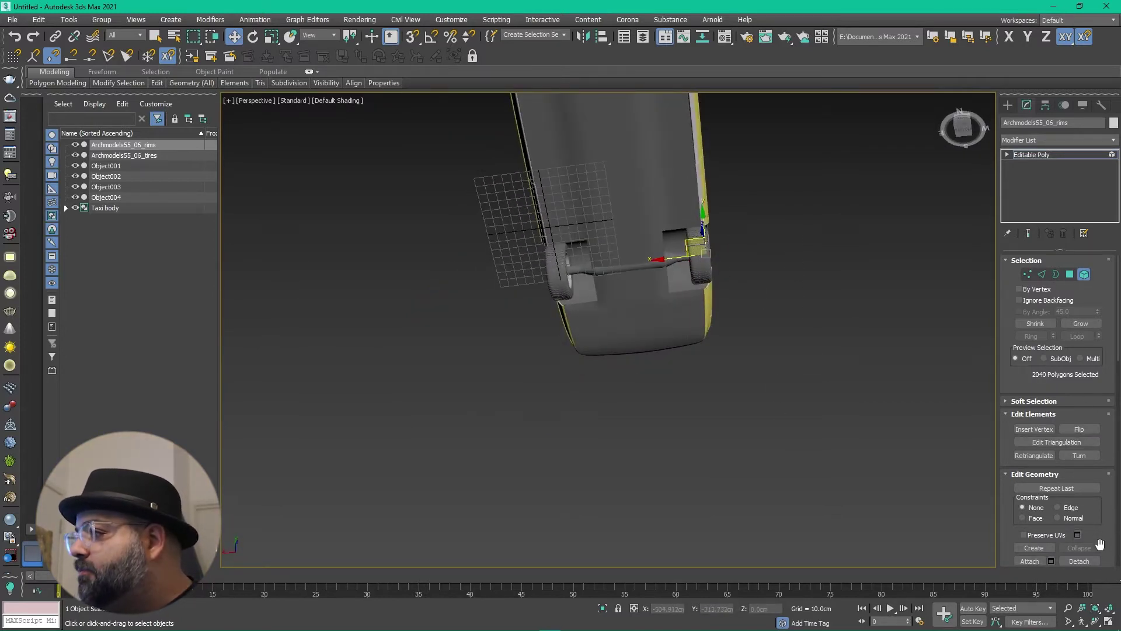
click(1079, 560)
click(610, 324)
Detach the front-right rim element as a separate object, leave element editing and deselect the rims object
middle_drag(613, 328, 556, 338)
click(535, 219)
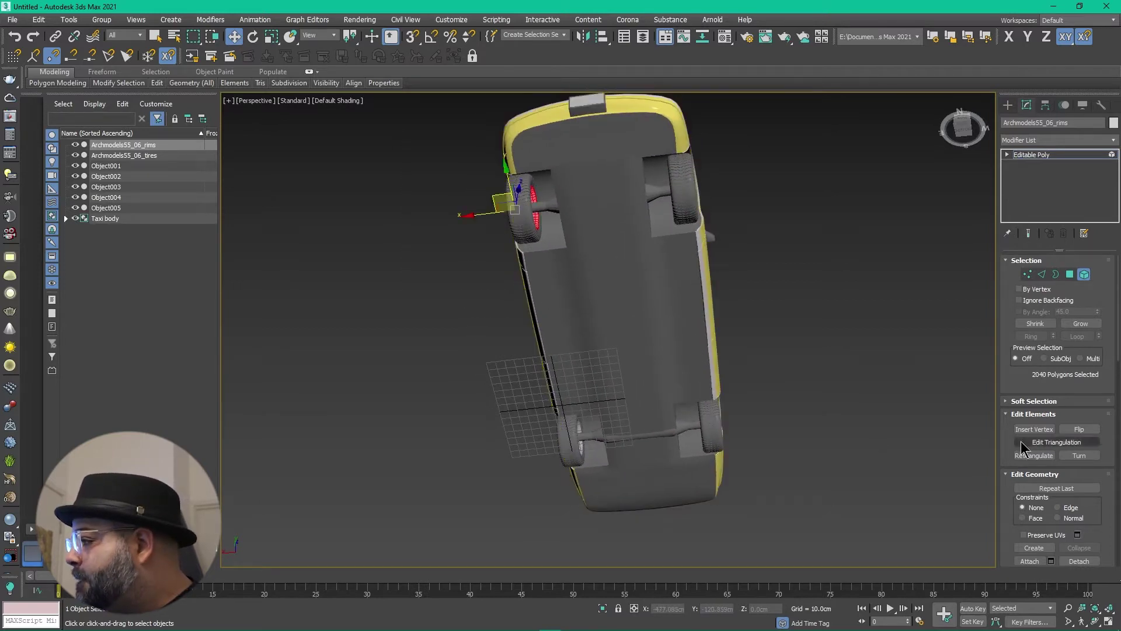
click(1080, 561)
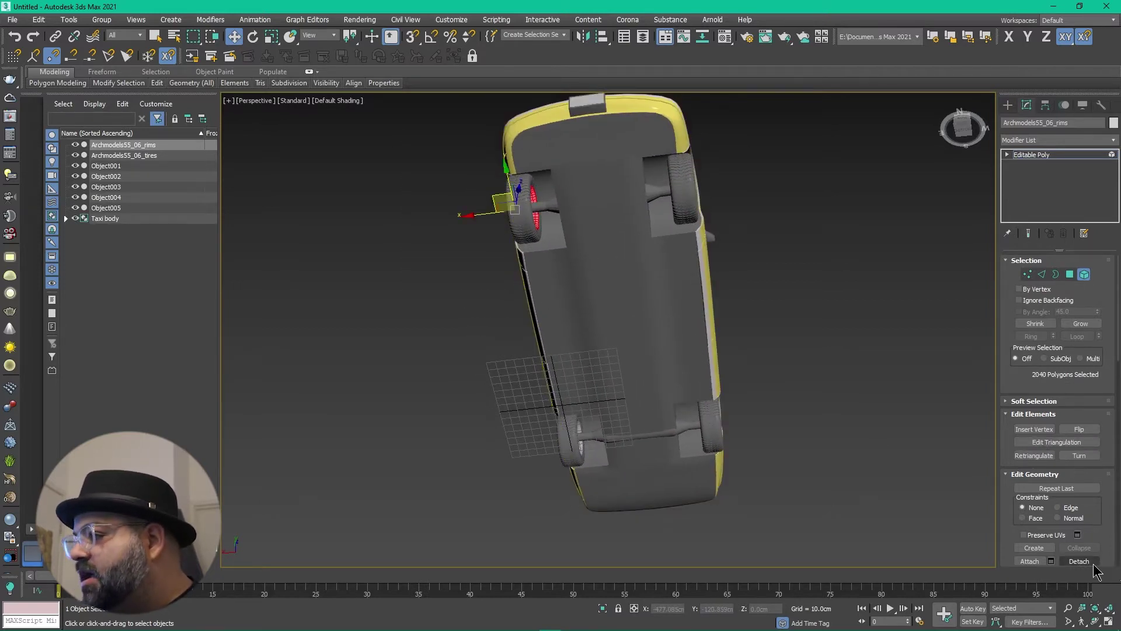
click(598, 326)
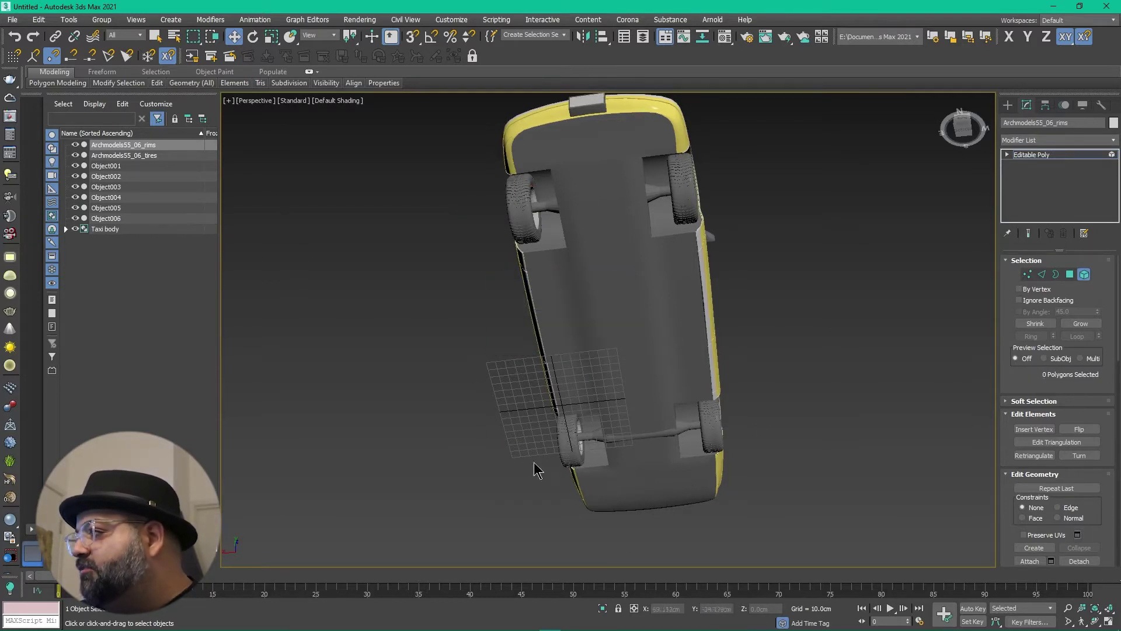
click(578, 441)
click(826, 425)
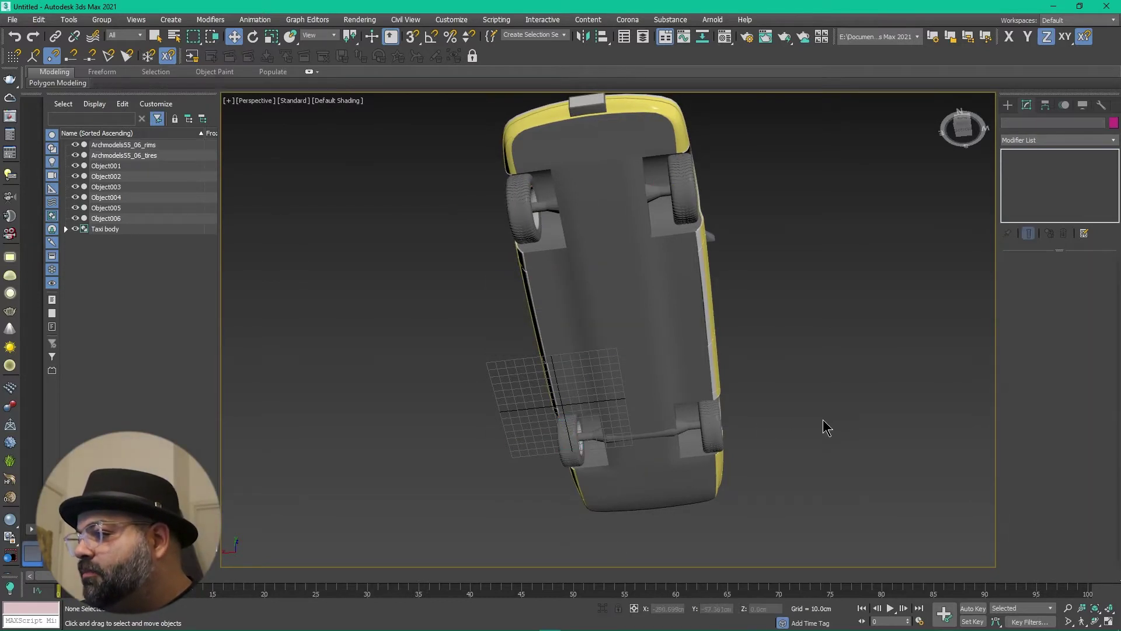
Try rotating the remaining rear-right tire object about its X axis
click(590, 449)
alt+middle_drag(589, 449, 610, 521)
key(e)
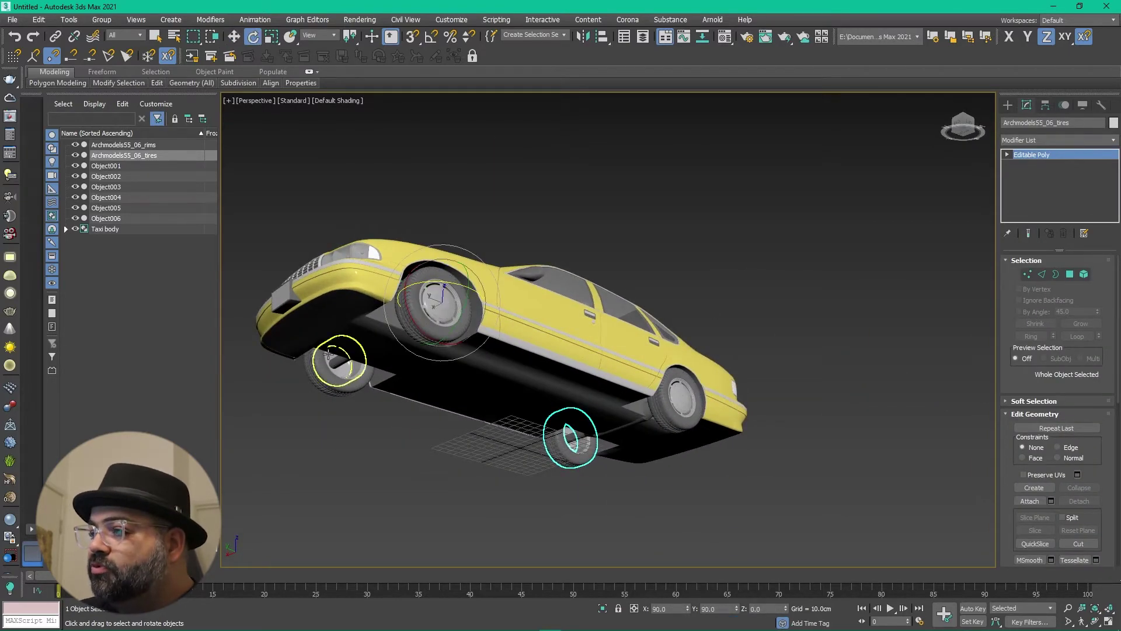
drag(456, 340, 551, 370)
right_click(551, 371)
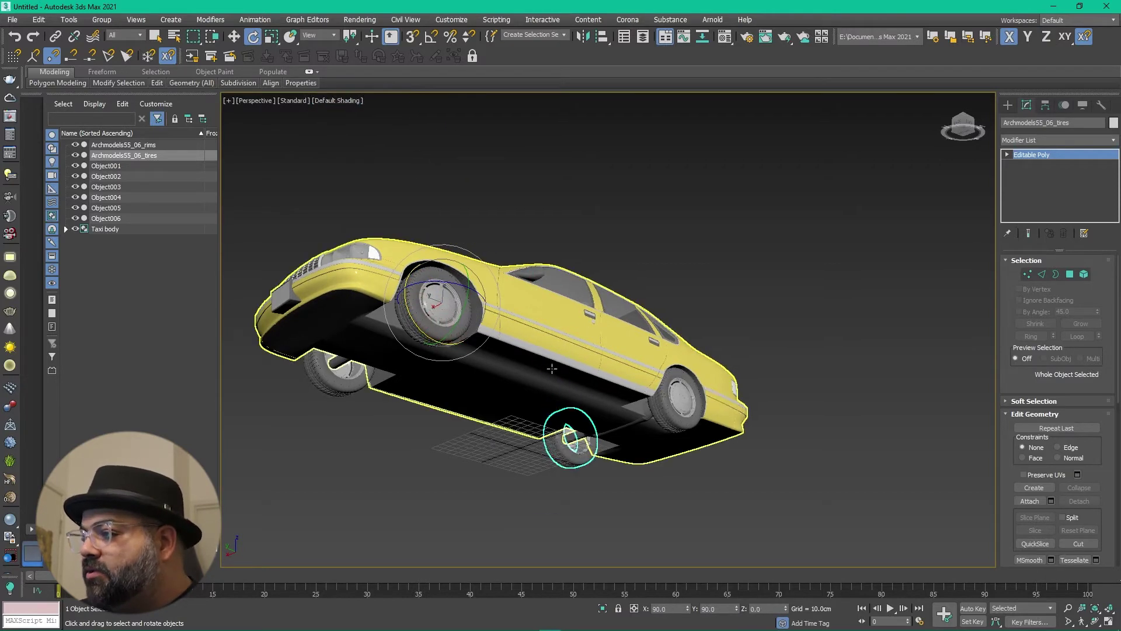
Select the rear trunk emblem as an element of the rims Editable Poly and detach it as a separate object
click(573, 445)
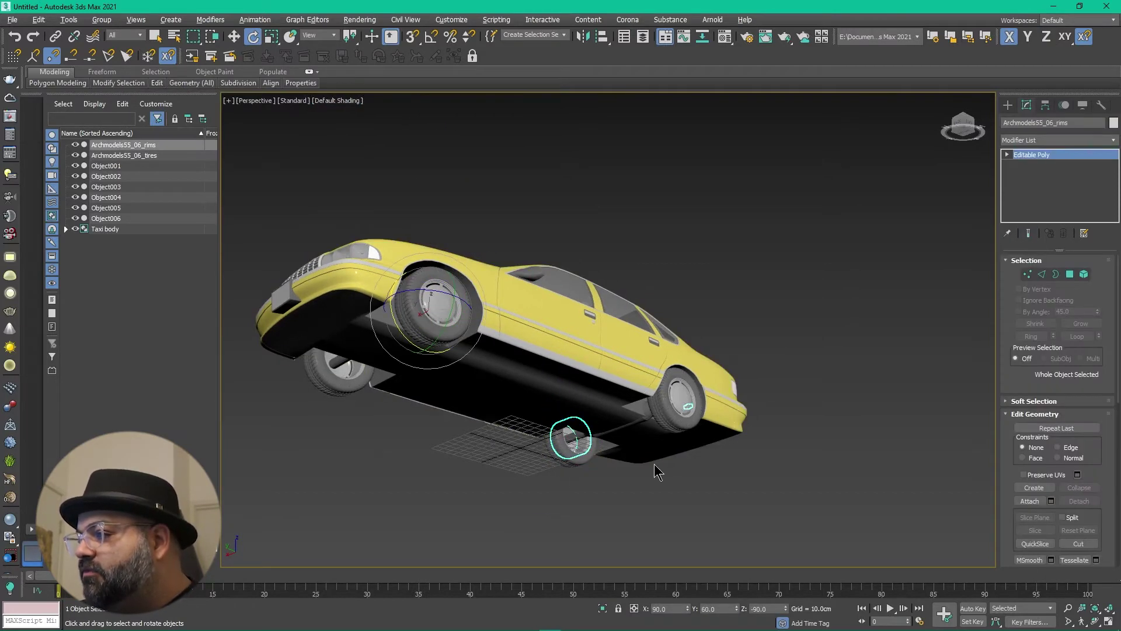
alt+middle_drag(658, 472, 513, 502)
scroll(605, 437, up, 5)
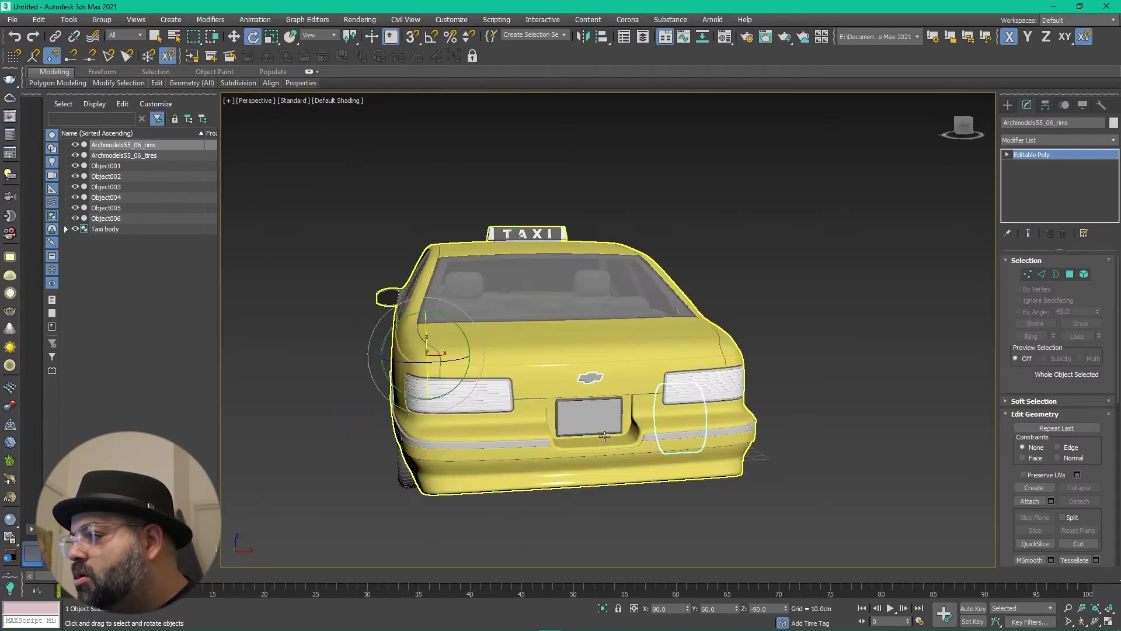
alt+middle_drag(604, 437, 509, 433)
scroll(607, 373, down, 5)
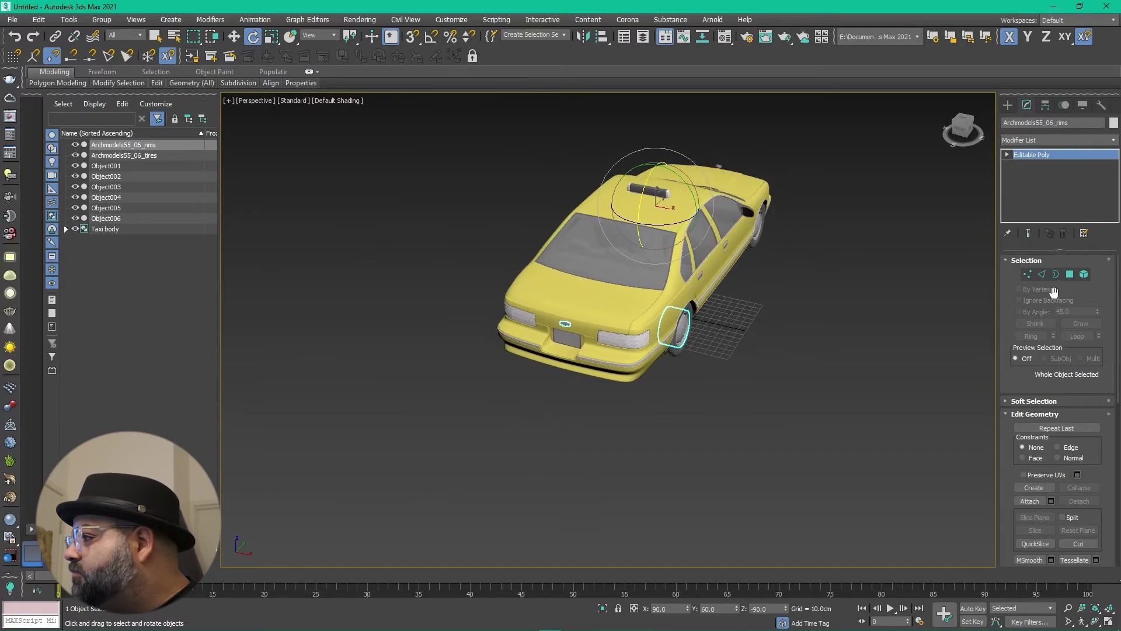
click(1084, 274)
click(531, 381)
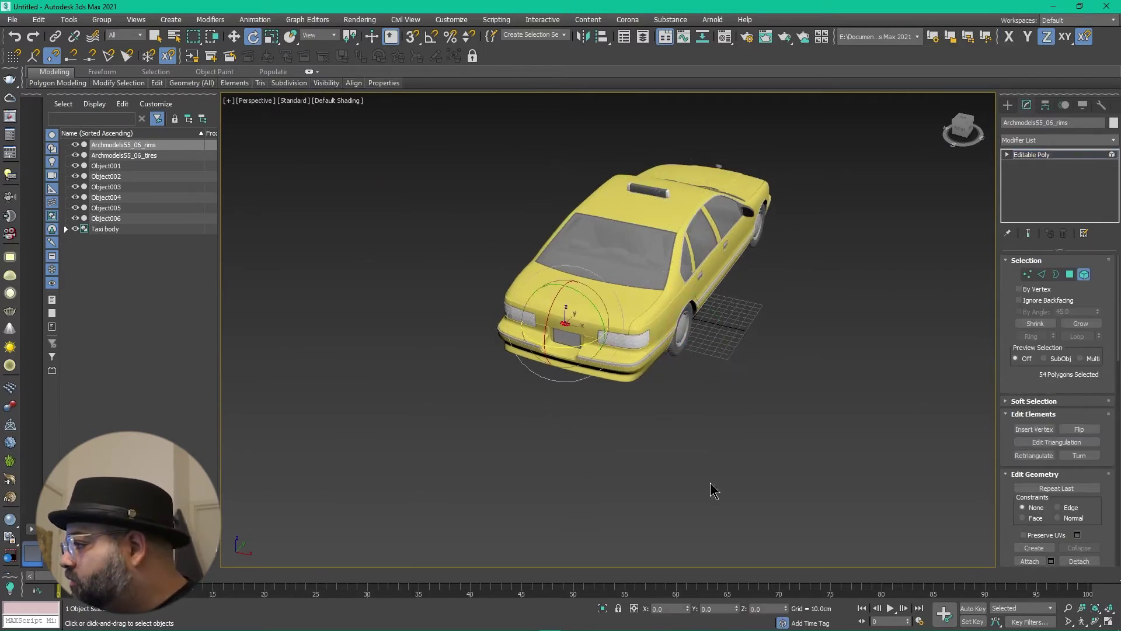
alt+middle_drag(461, 408, 485, 419)
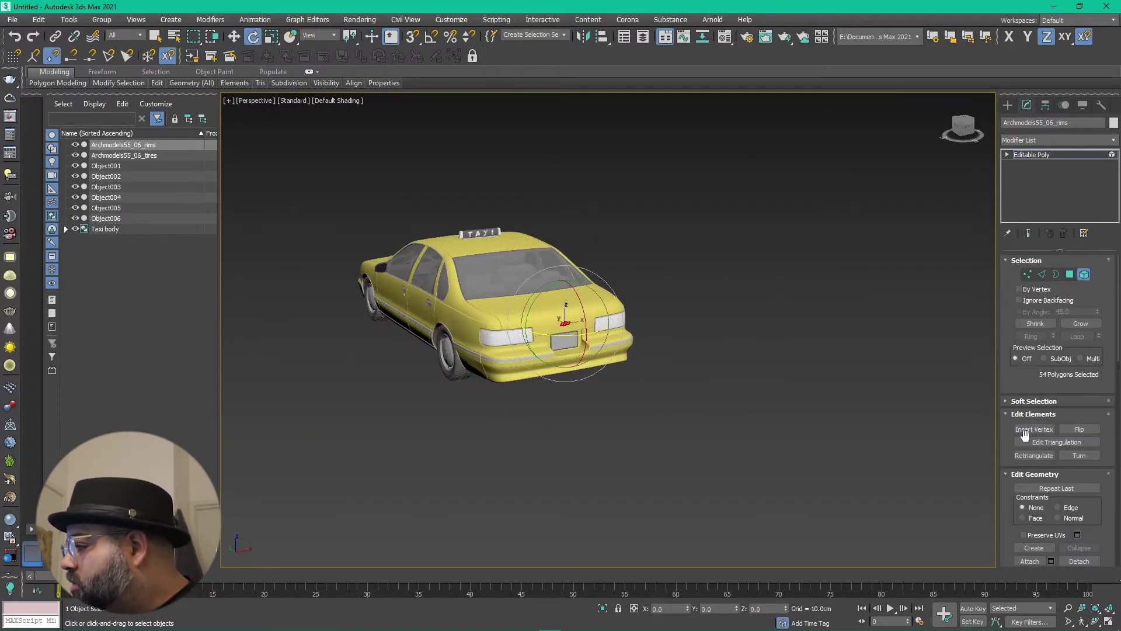
click(1079, 560)
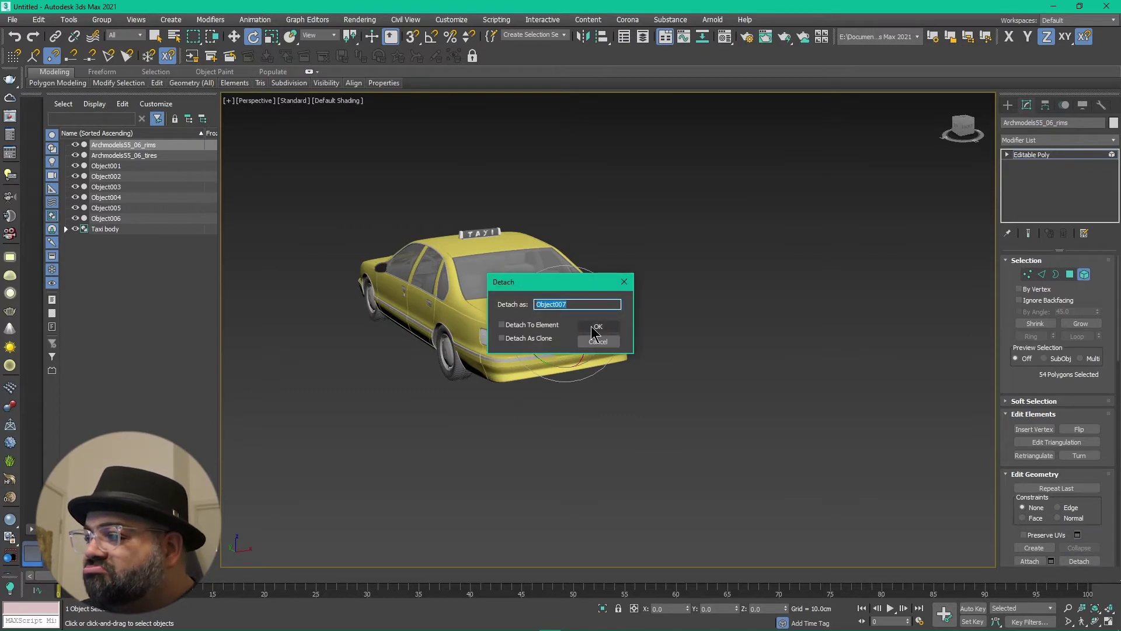
click(593, 326)
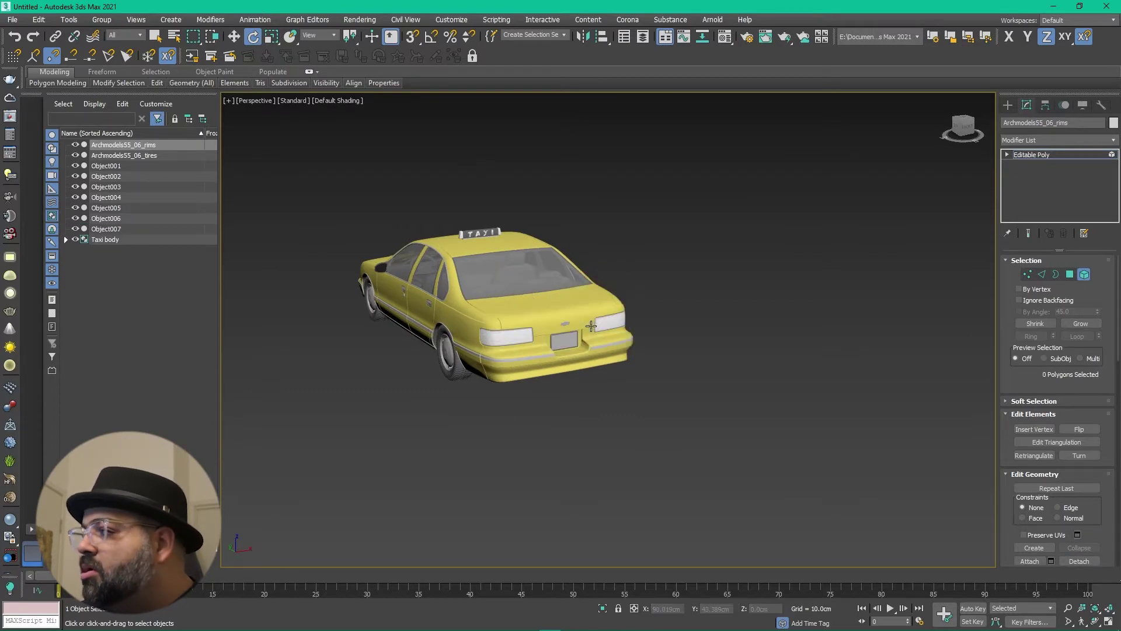
Leave element editing and attach the detached trunk emblem to the Taxi body group
click(1084, 275)
click(510, 316)
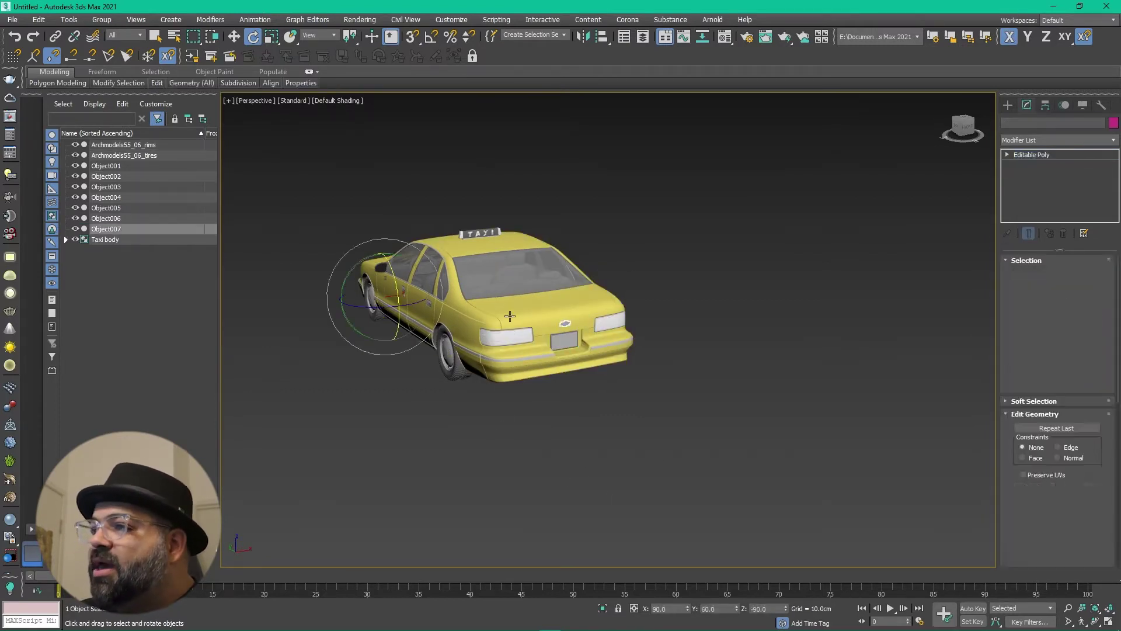
click(105, 20)
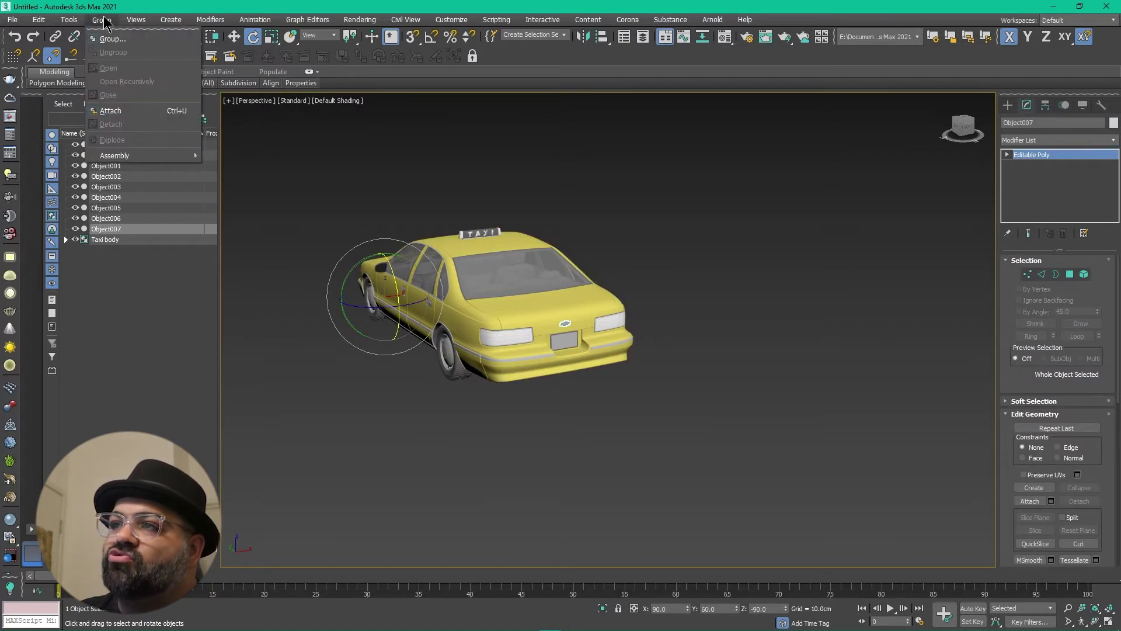
click(113, 105)
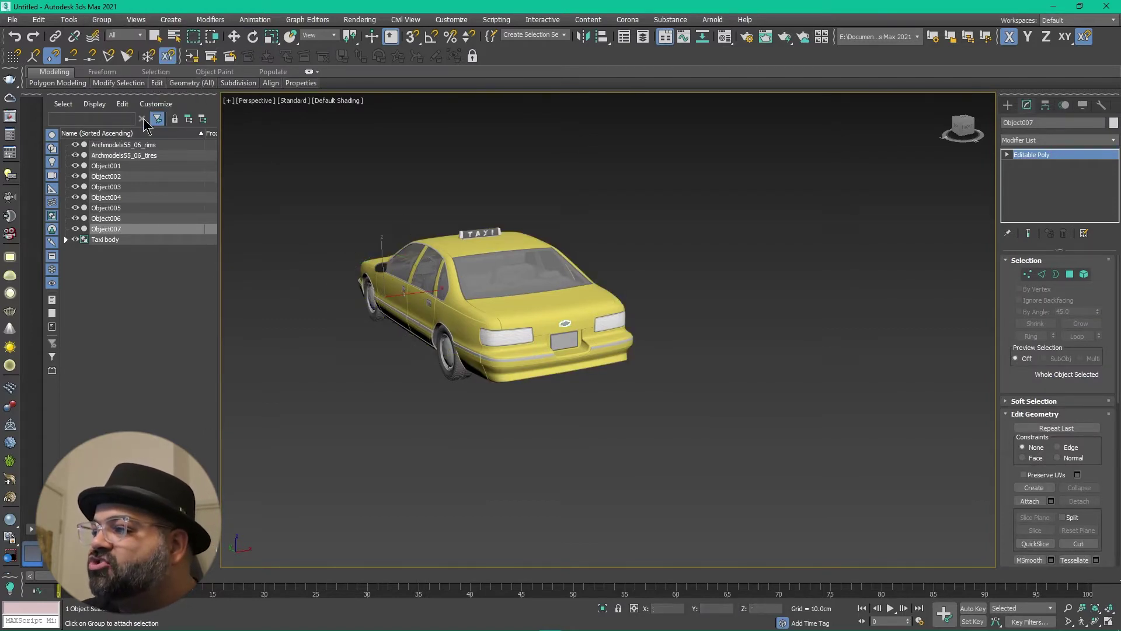
click(505, 292)
Try moving the Taxi body group upward along the Z axis
click(517, 495)
key(w)
click(505, 250)
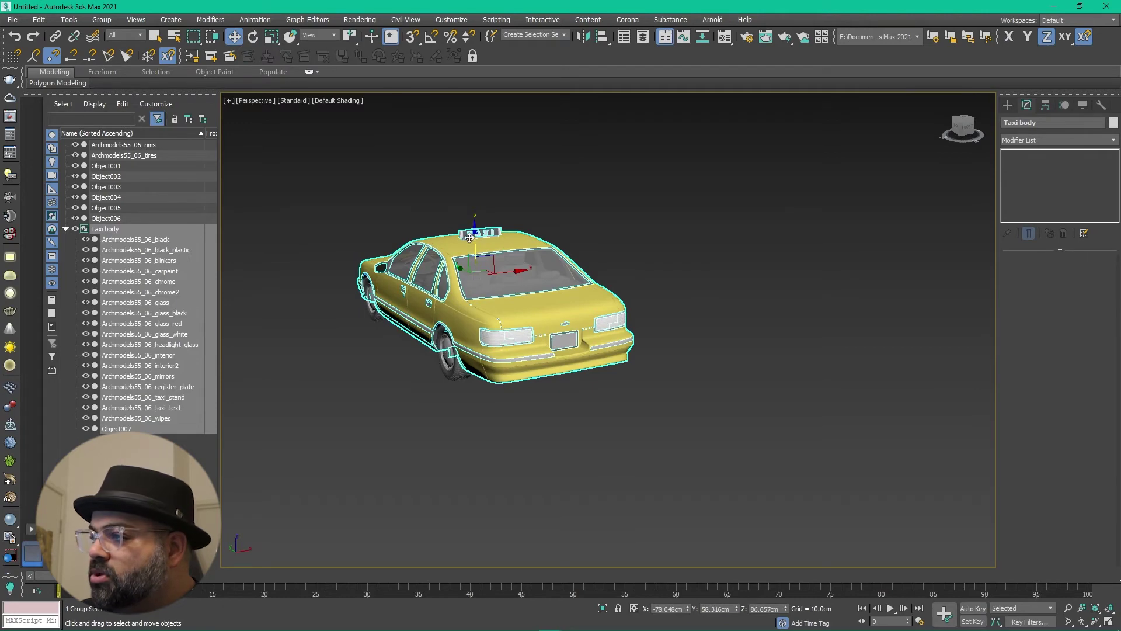
drag(469, 237, 528, 170)
right_click(529, 169)
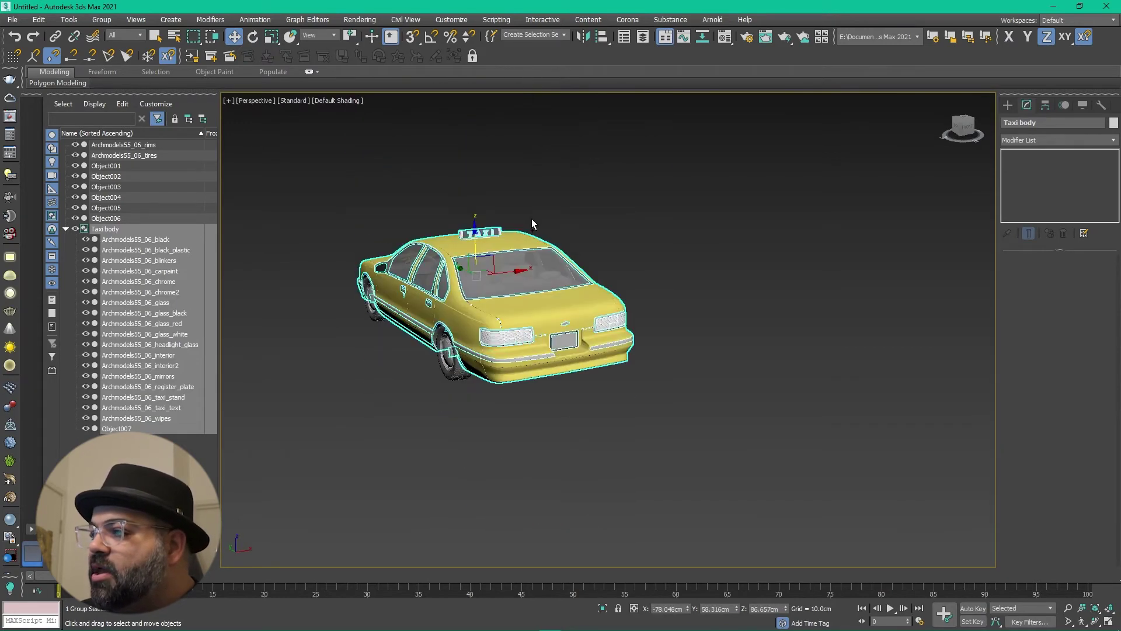
Select the tires and rims of all four wheels together, leaving out the Taxi body group
alt+middle_drag(447, 368, 518, 367)
click(365, 350)
ctrl+click(369, 360)
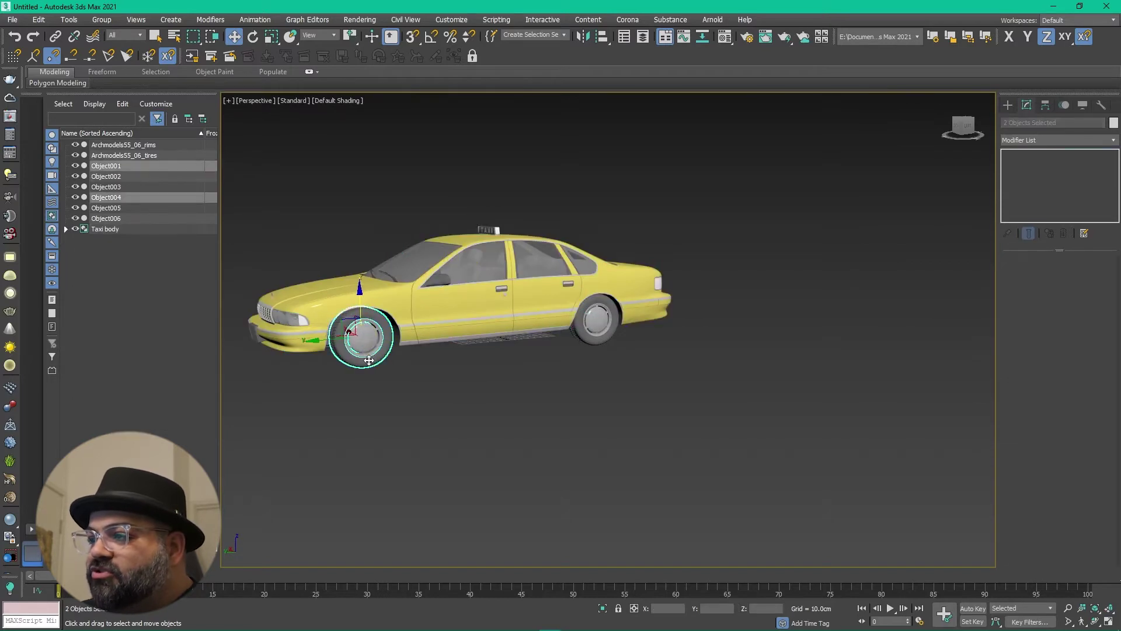
alt+middle_drag(325, 391, 543, 305)
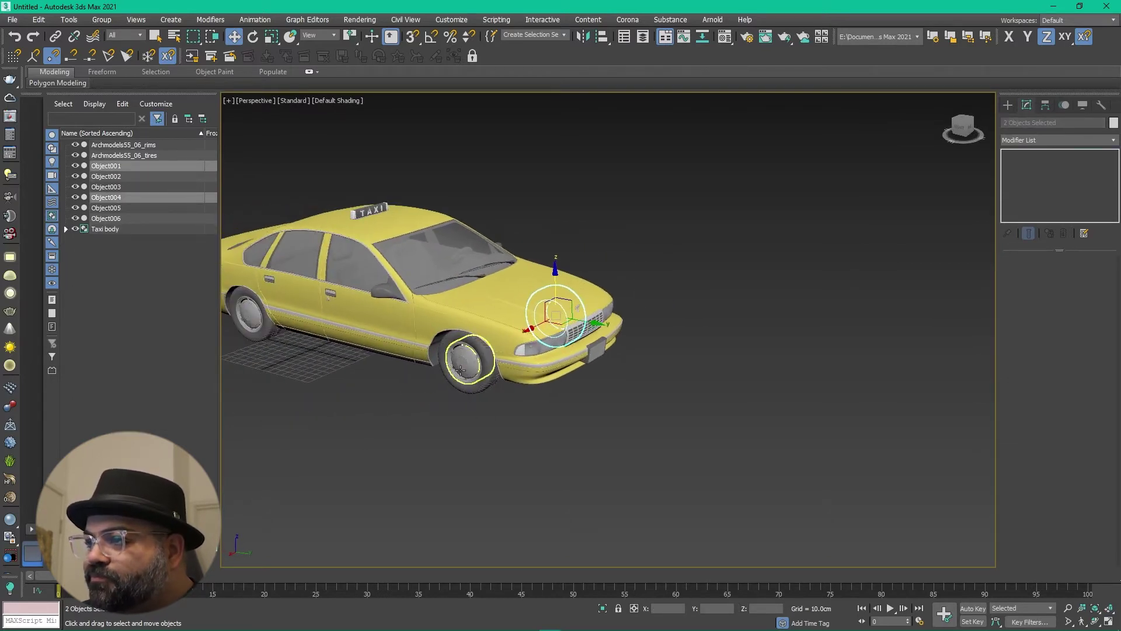
ctrl+click(546, 308)
ctrl+click(257, 310)
ctrl+click(248, 327)
ctrl+click(251, 336)
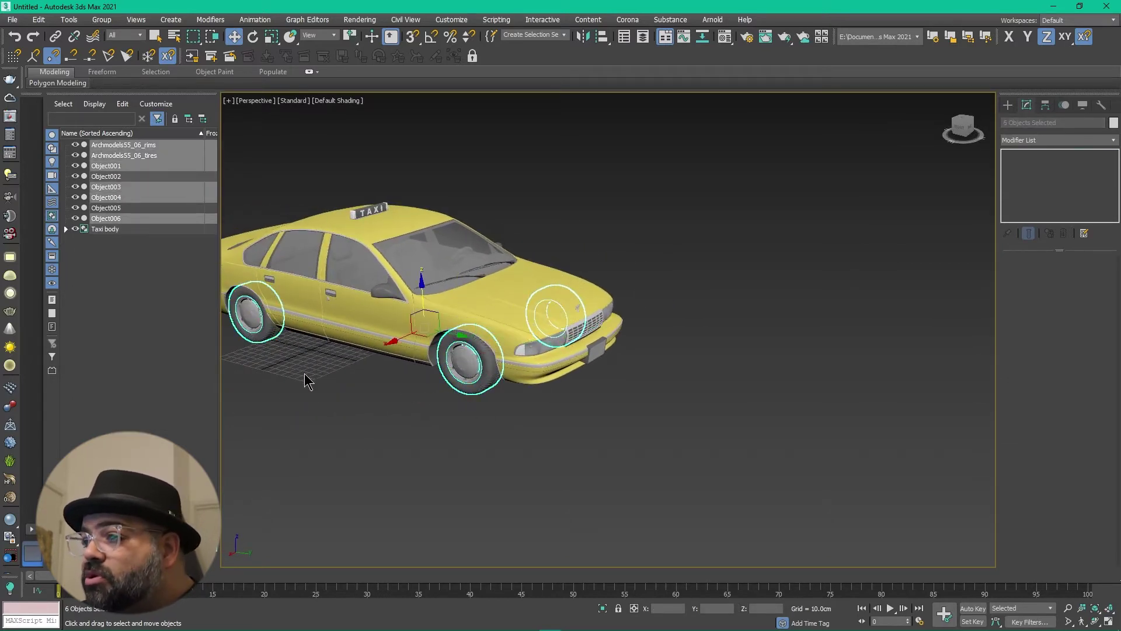
alt+middle_drag(305, 380, 611, 387)
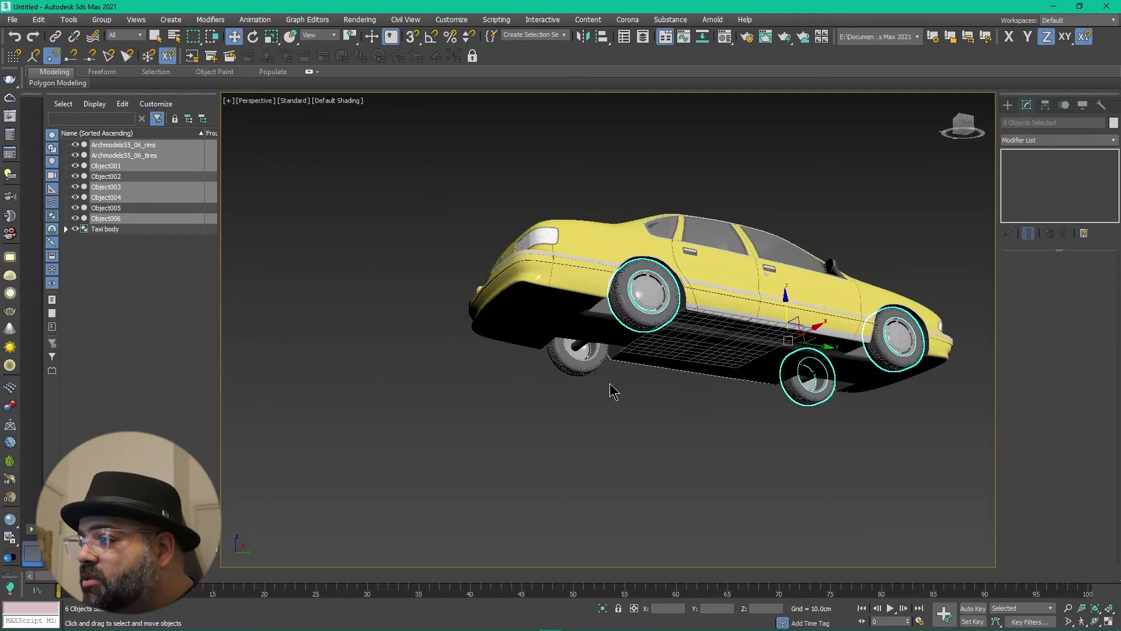
ctrl+click(586, 359)
ctrl+click(586, 354)
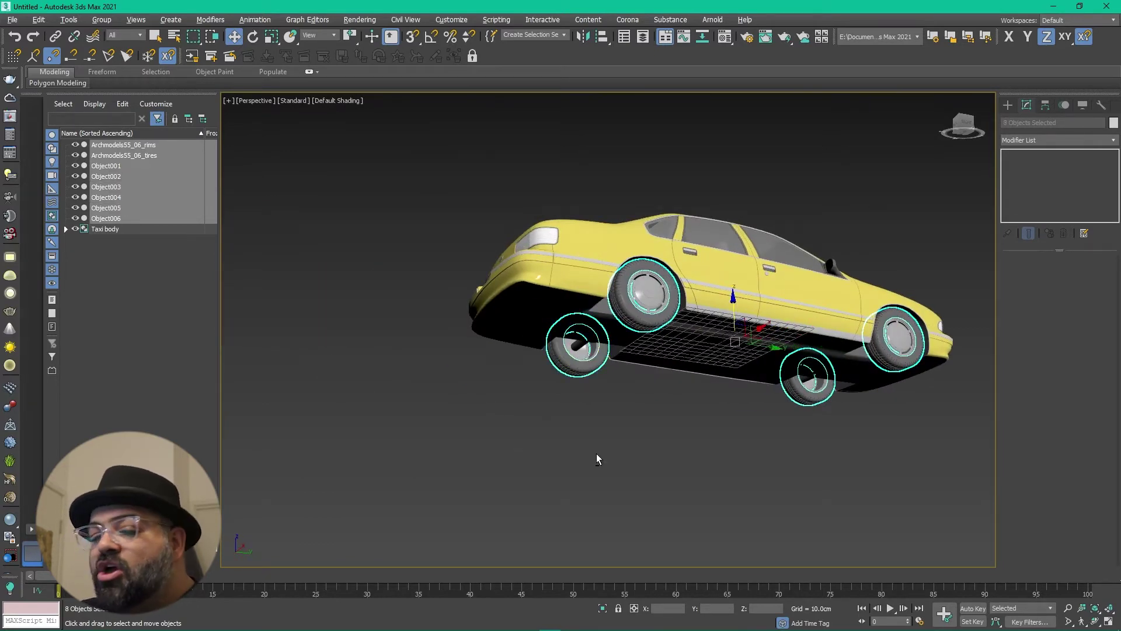
Center the pivots of the selected tires and rims to their own objects using Affect Pivot Only
alt+middle_drag(596, 458, 565, 498)
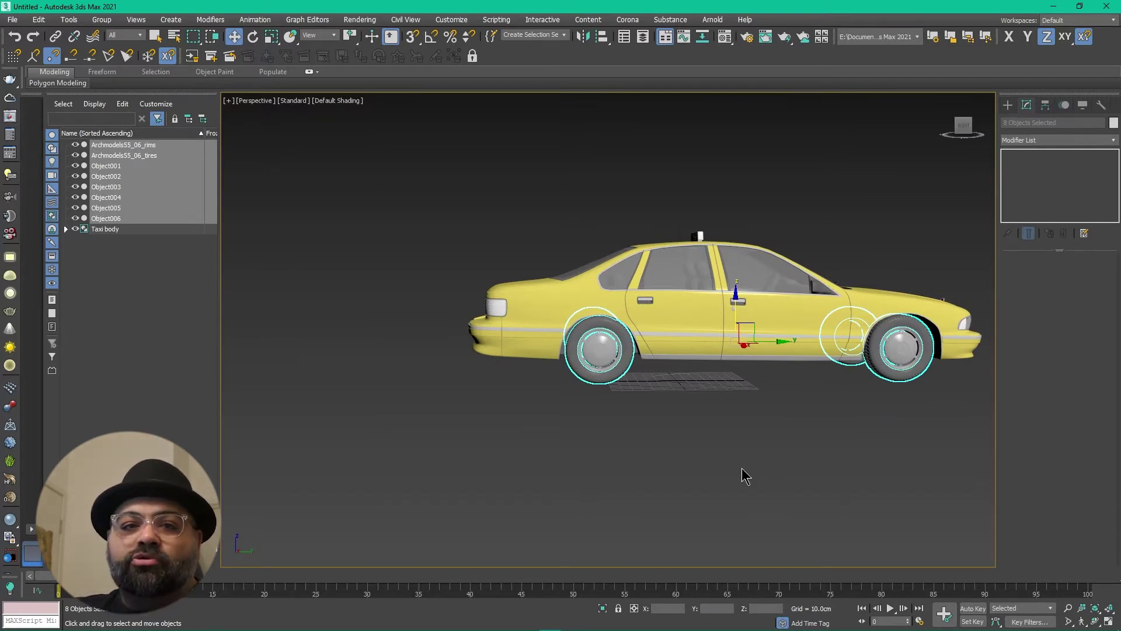
alt+middle_drag(726, 463, 684, 448)
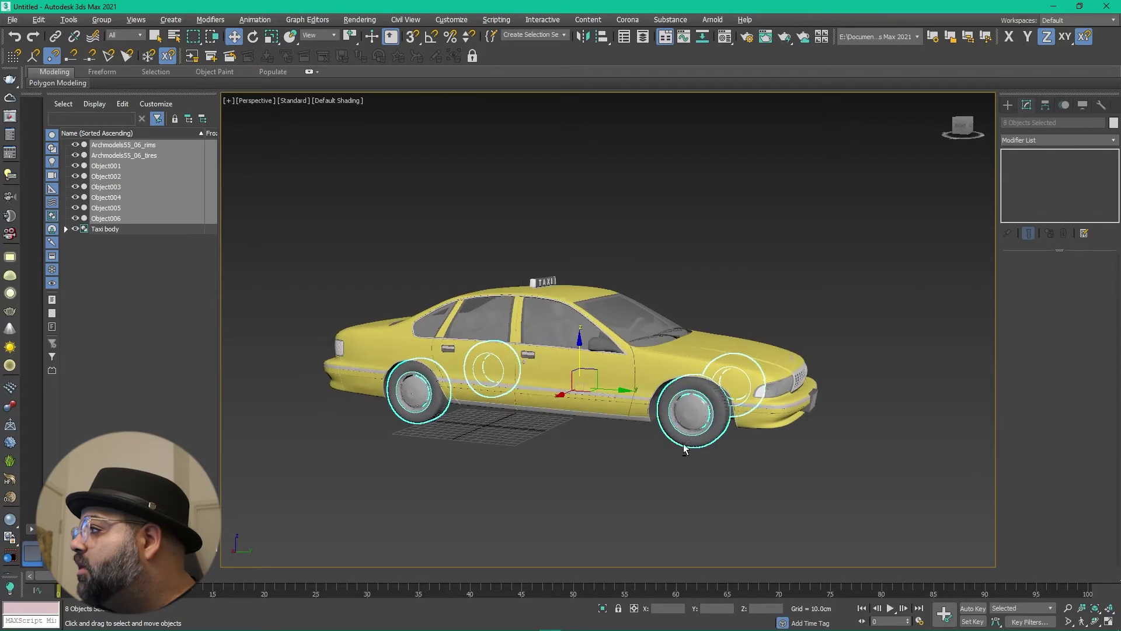
click(1045, 106)
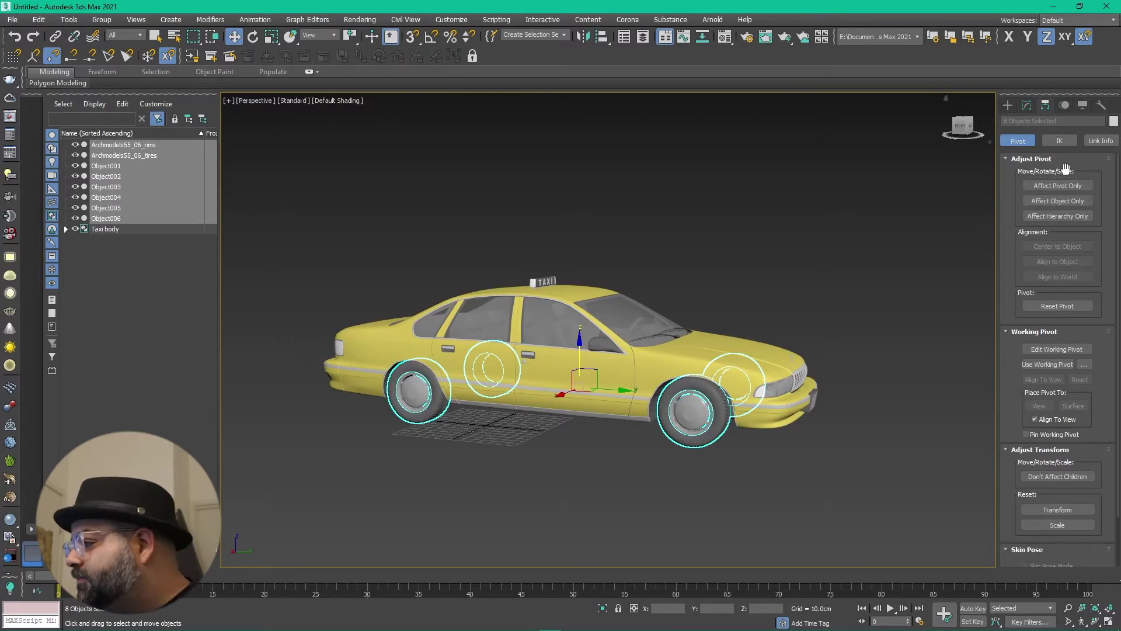
scroll(1101, 425, down, 1)
scroll(1098, 434, up, 1)
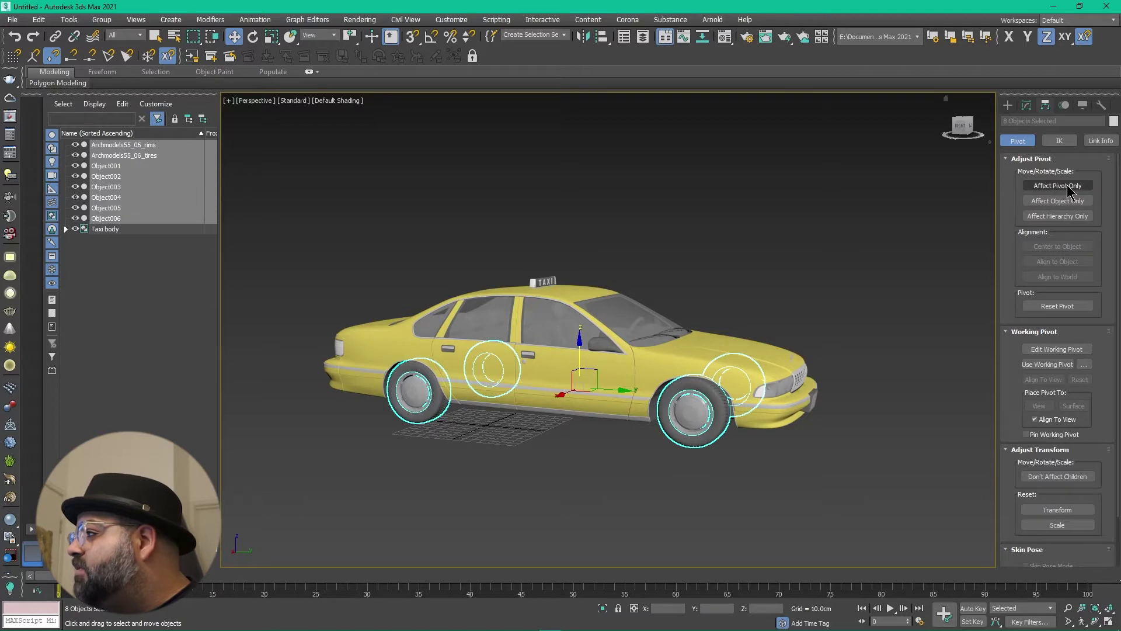
click(1059, 185)
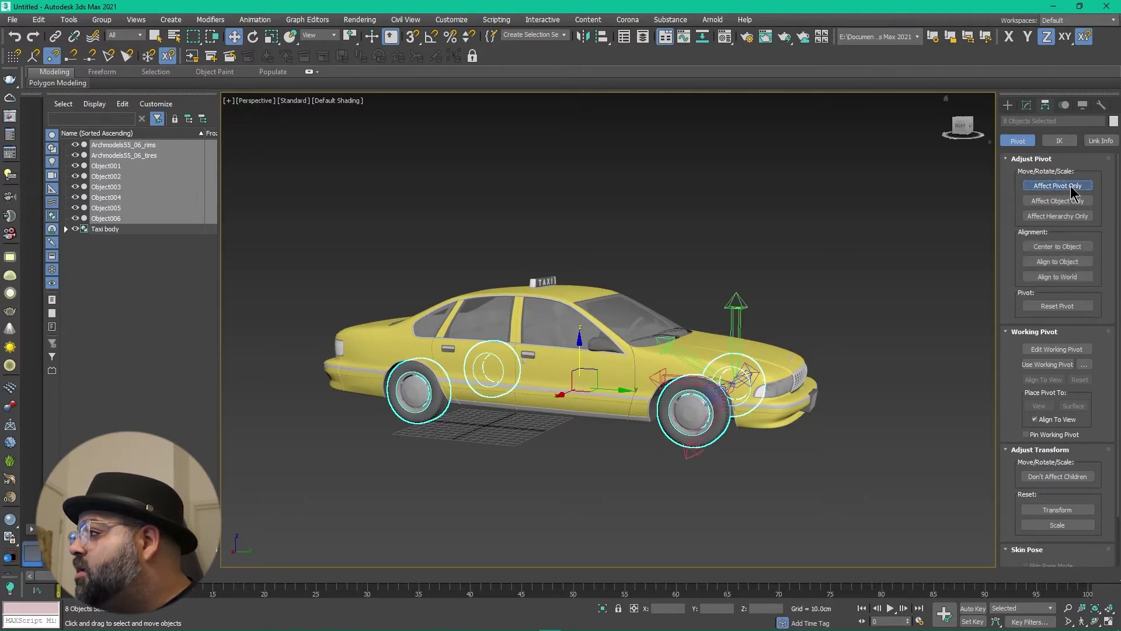
click(1064, 247)
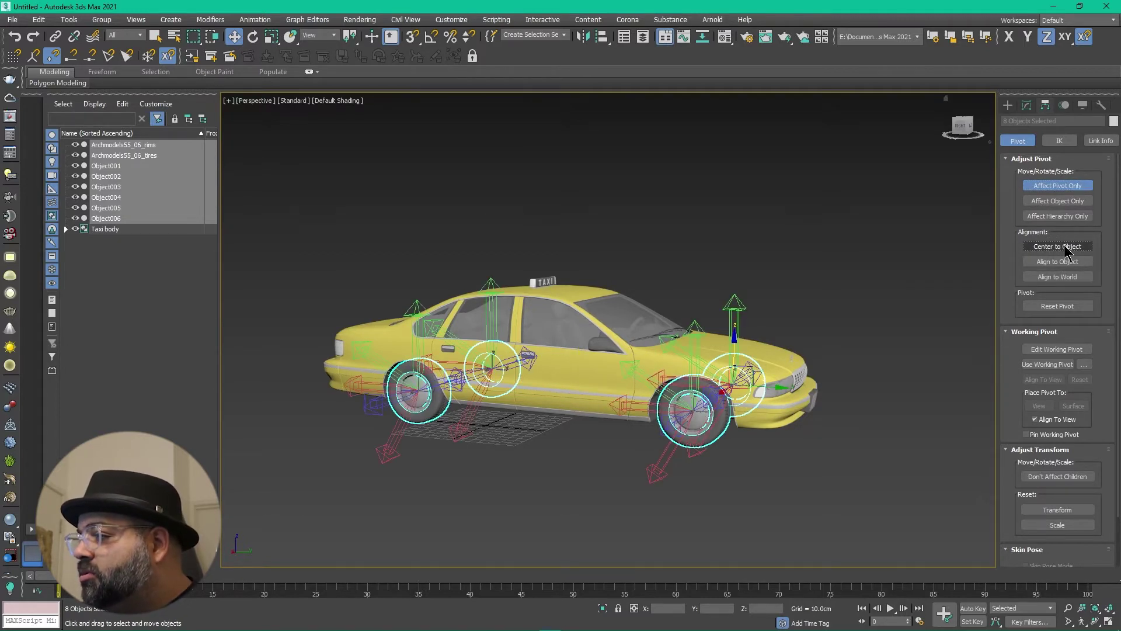
alt+middle_drag(659, 279, 804, 323)
click(1051, 189)
Set the transform center to Use Pivot Point Center and test-rotate all tires and rims about the X axis
alt+middle_drag(719, 321, 714, 316)
key(e)
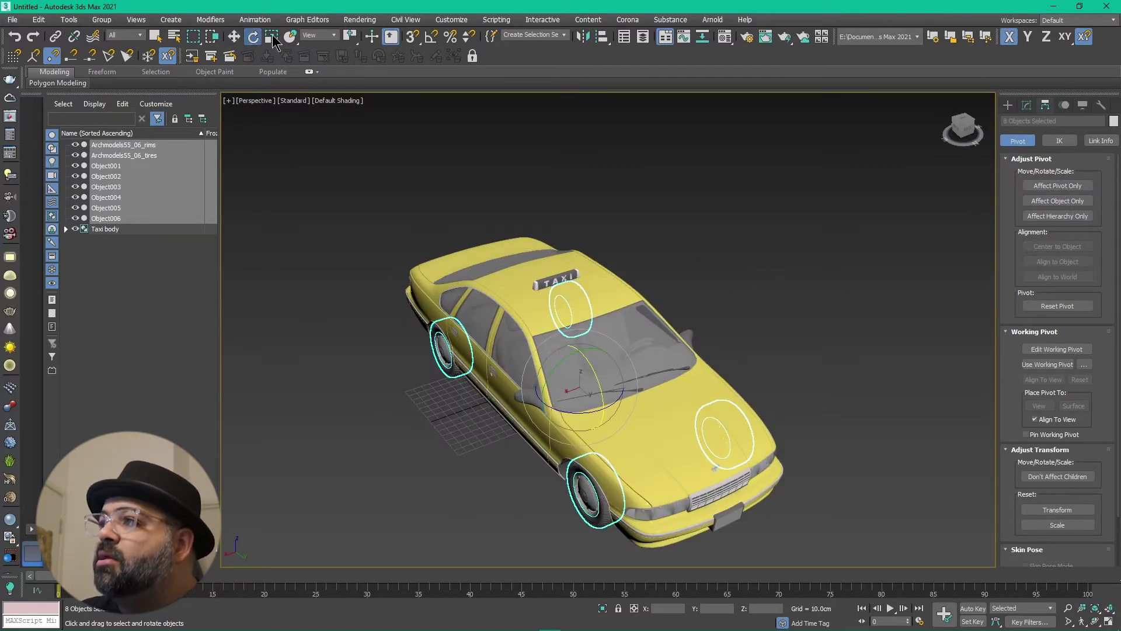
click(350, 39)
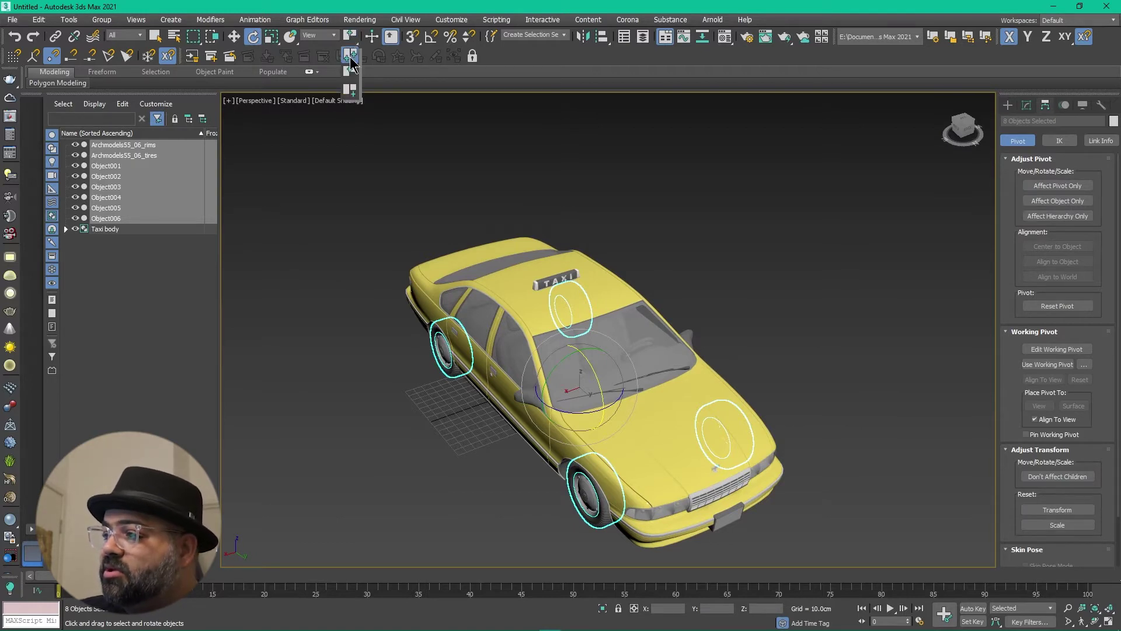
click(351, 59)
mouse_move(748, 419)
mouse_down()
mouse_move(709, 293)
mouse_move(831, 574)
mouse_move(739, 422)
mouse_up()
scroll(637, 373, up, 6)
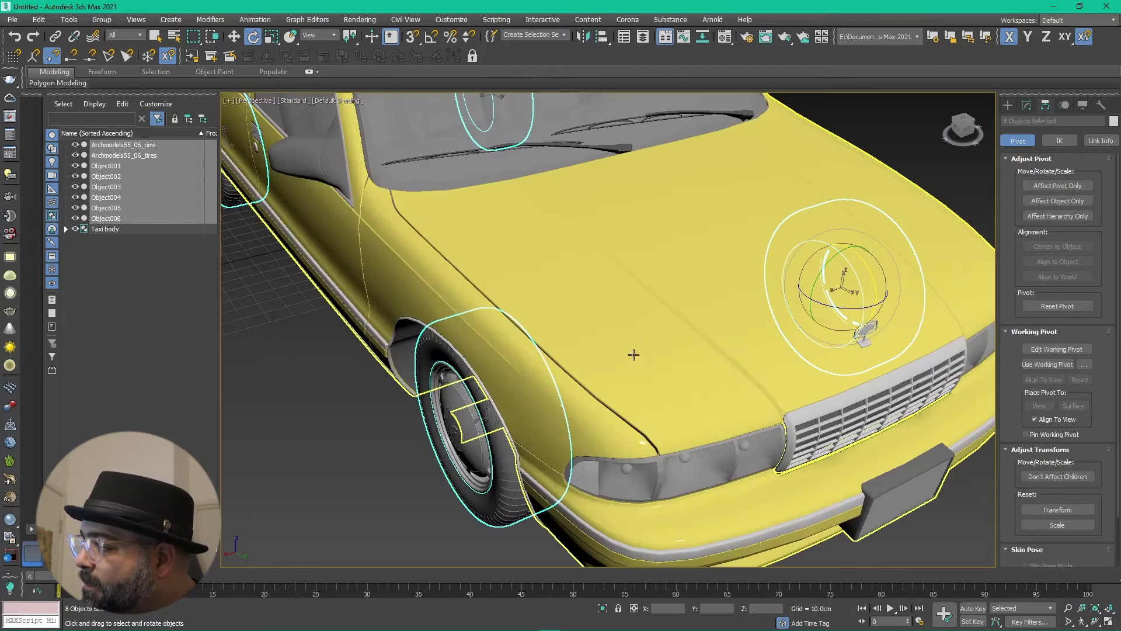
drag(865, 265, 812, 217)
Group the tire and rim of the first front wheel (Object001 and Object004) as WheelFR
scroll(490, 269, down, 6)
alt+middle_drag(490, 270, 637, 360)
click(636, 359)
click(466, 341)
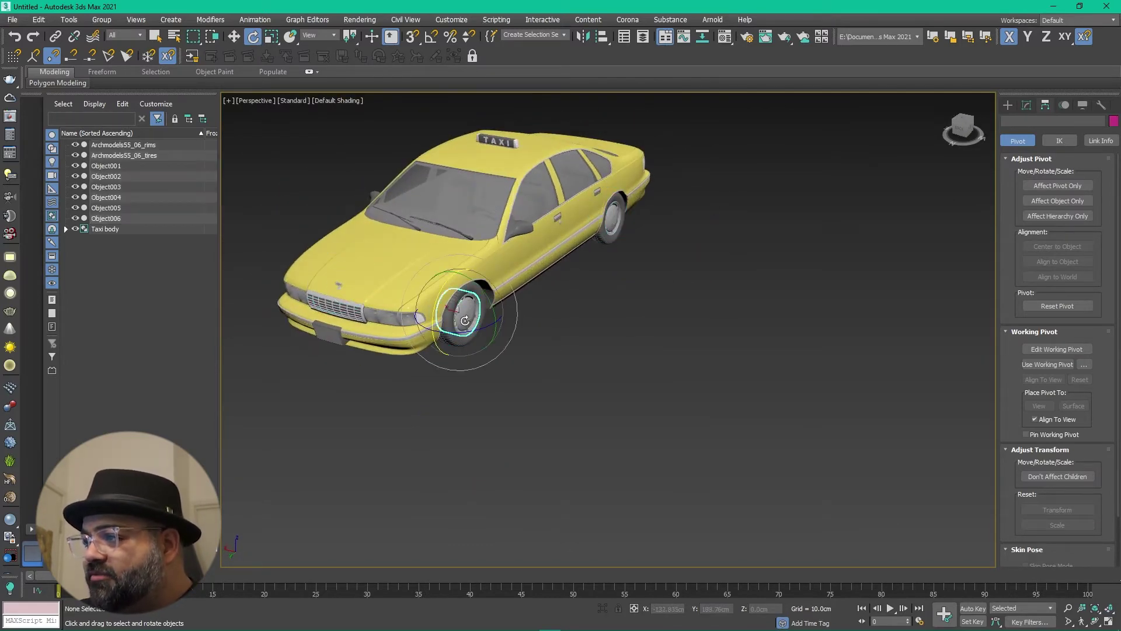
ctrl+click(466, 341)
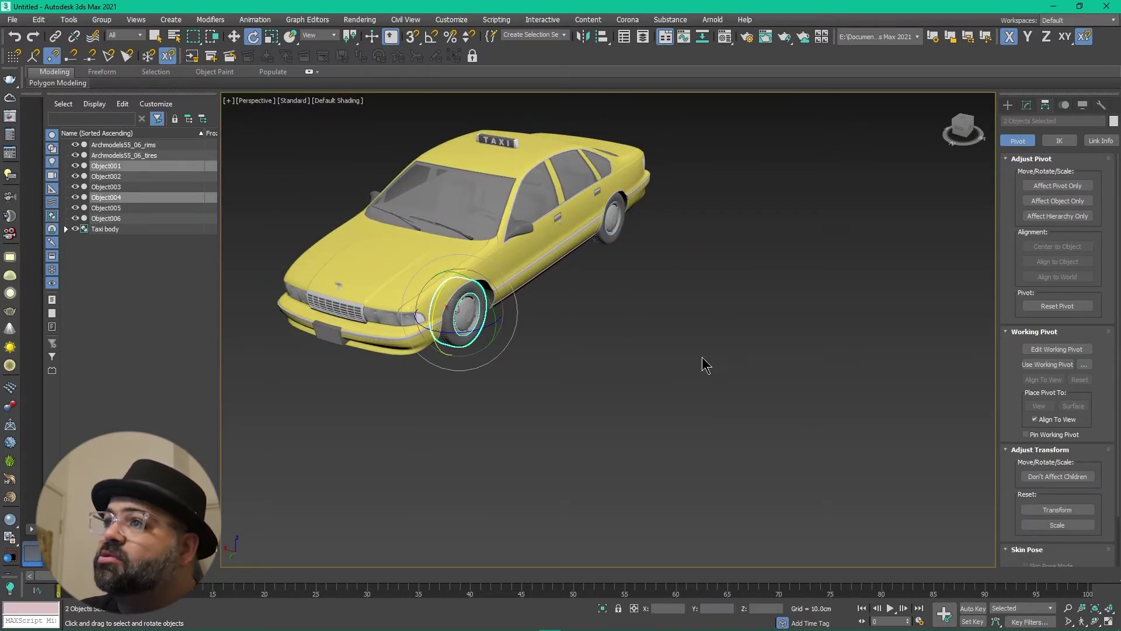
click(102, 19)
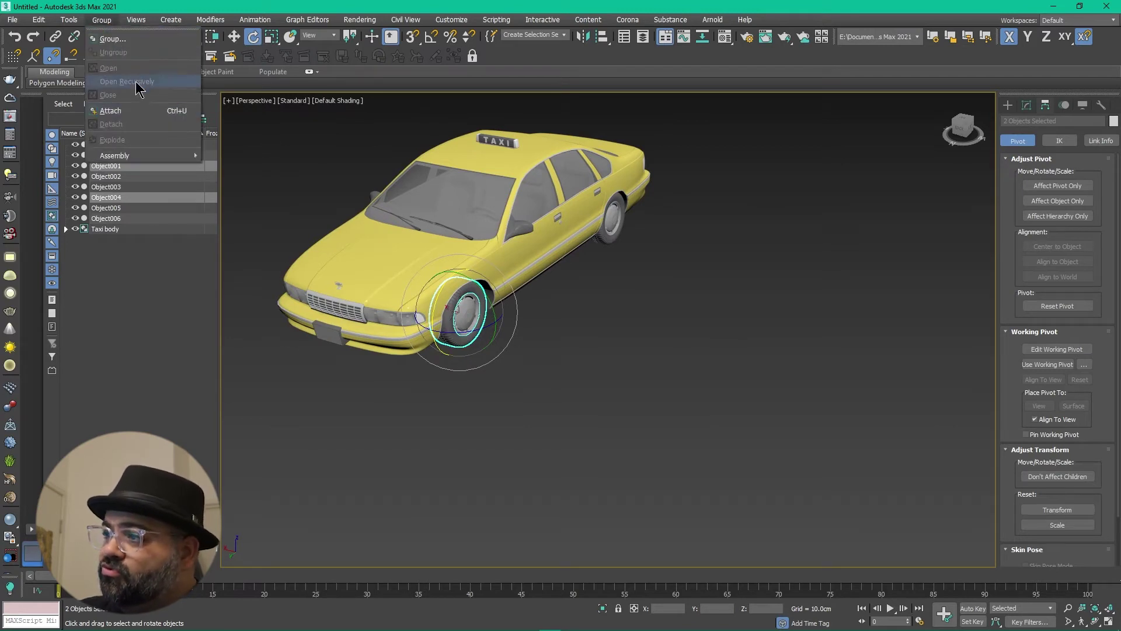
click(111, 33)
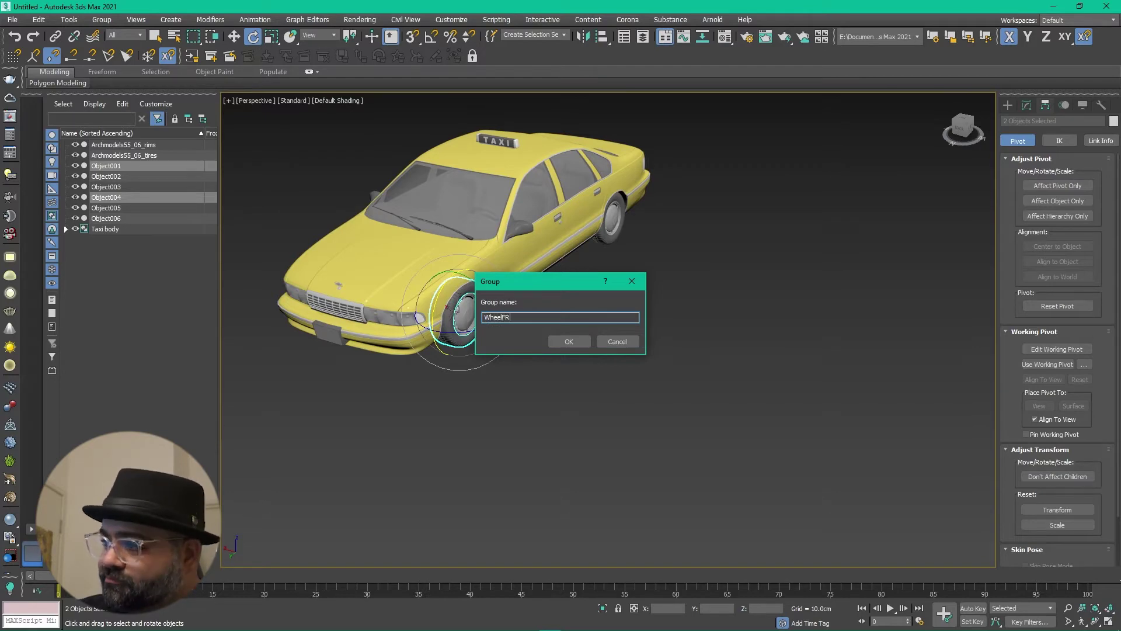
key(Return)
Group the tire and rim of the other front wheel (Object003 and Object006) as WheelFL
alt+middle_drag(573, 353, 545, 457)
click(549, 452)
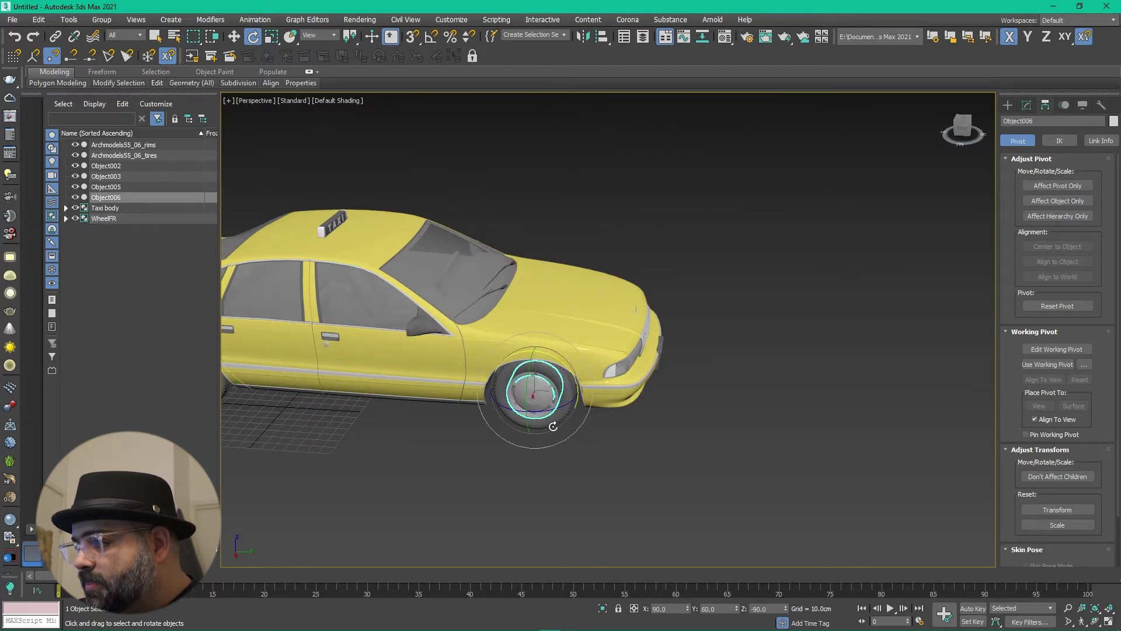
click(553, 426)
drag(533, 490, 282, 435)
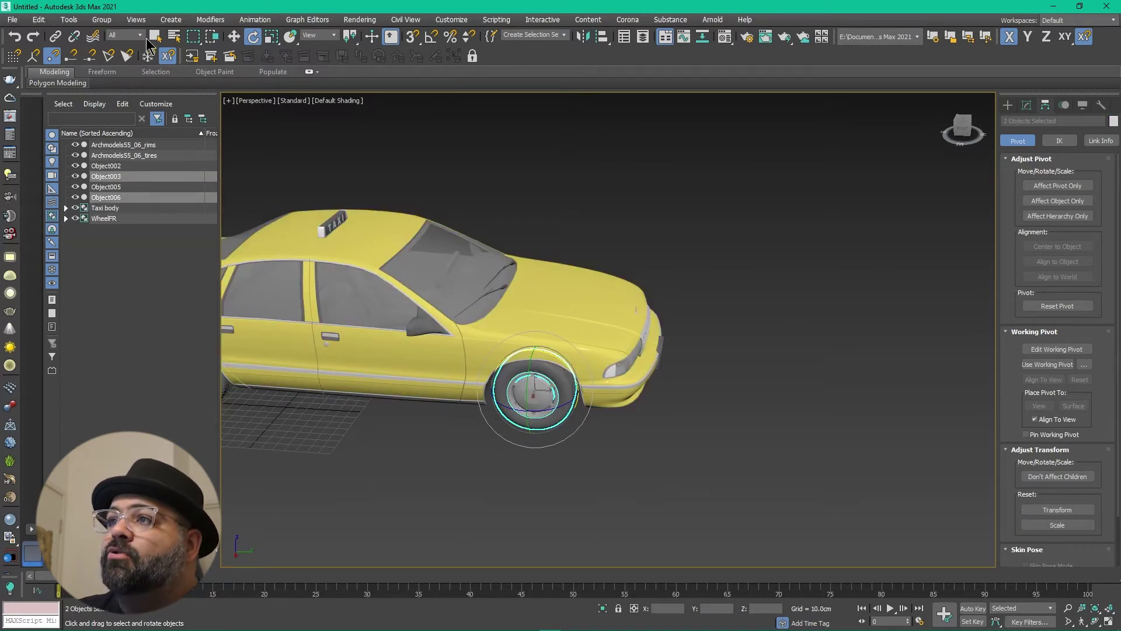
click(102, 19)
click(113, 35)
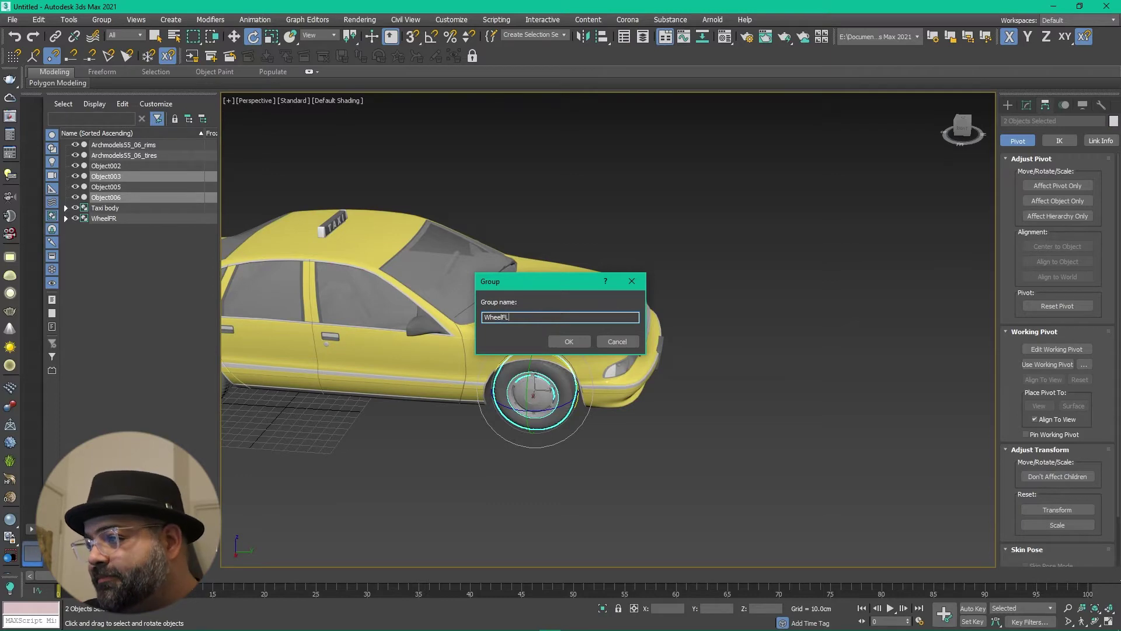
text(WheelFL)
key(Return)
Create a group named WheelBR from the rear wheel's tire, Archmodels55_06_tires
alt+middle_drag(491, 463, 444, 461)
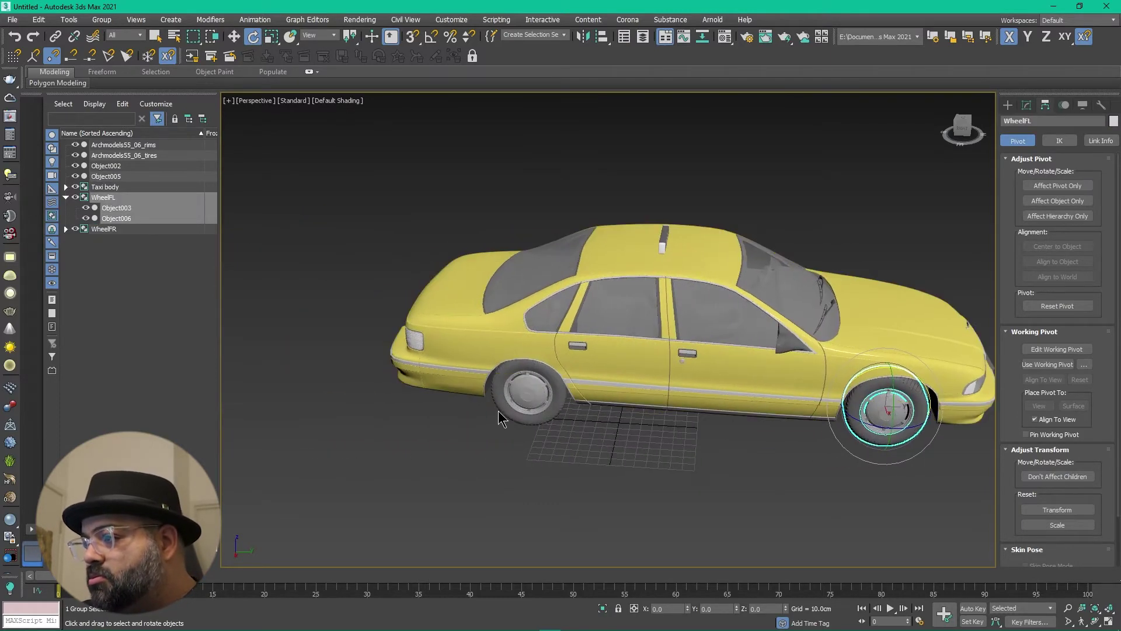
click(532, 403)
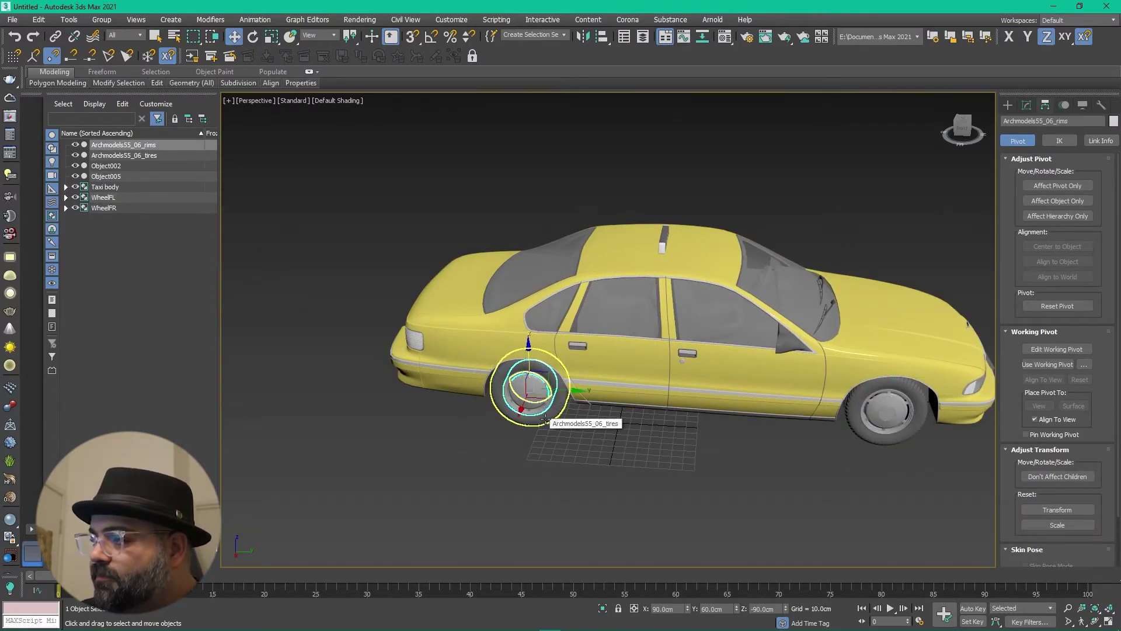
click(541, 424)
key(w)
scroll(583, 450, up, 5)
alt+middle_drag(458, 456, 554, 409)
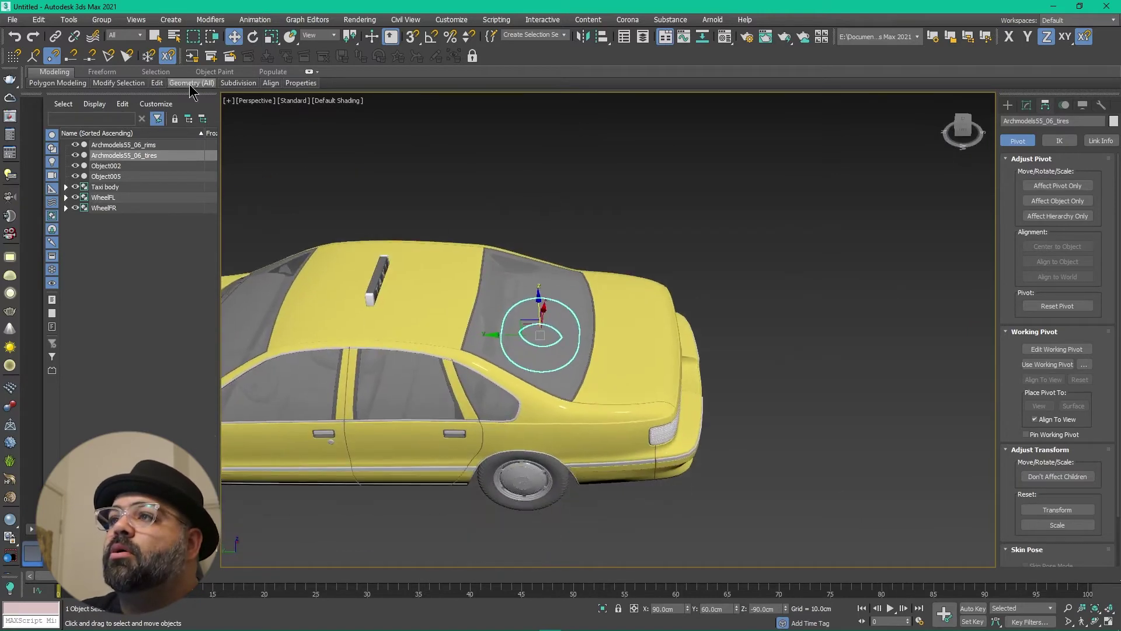
click(101, 19)
click(111, 32)
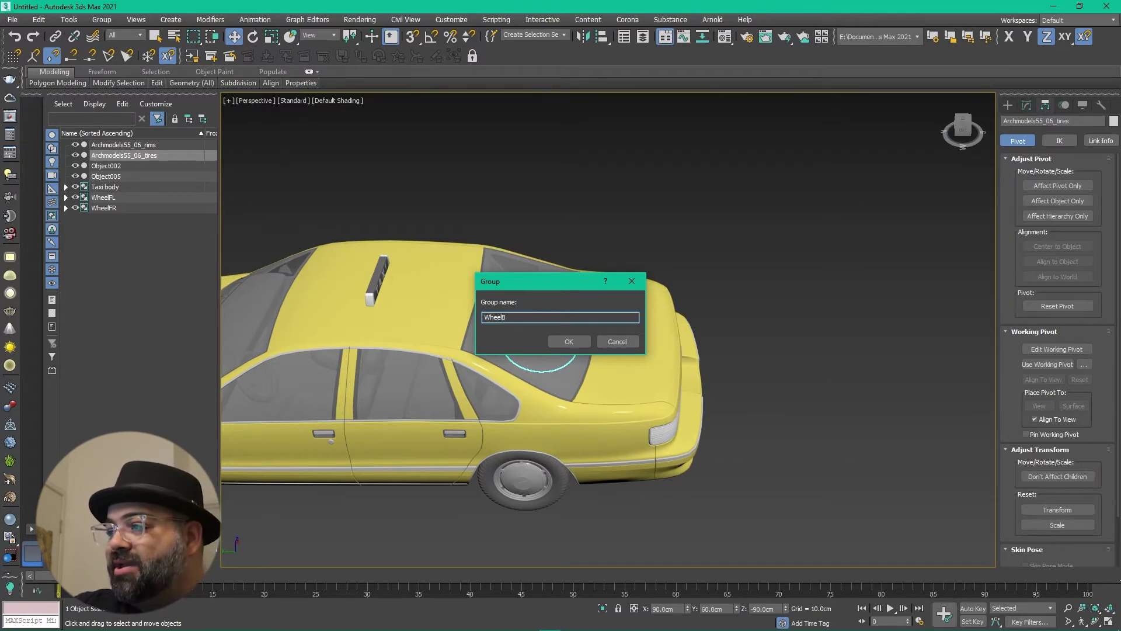
key(Return)
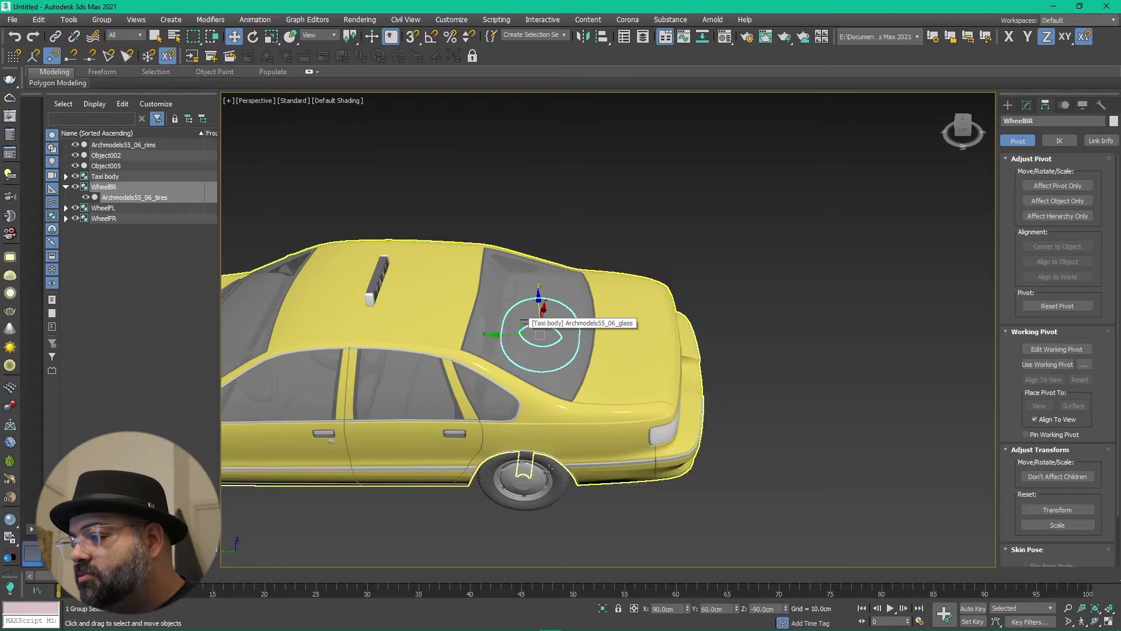
Group the remaining rear wheel's tire and rim (Object002 and Object005) as WheelBL
click(546, 501)
ctrl+click(551, 502)
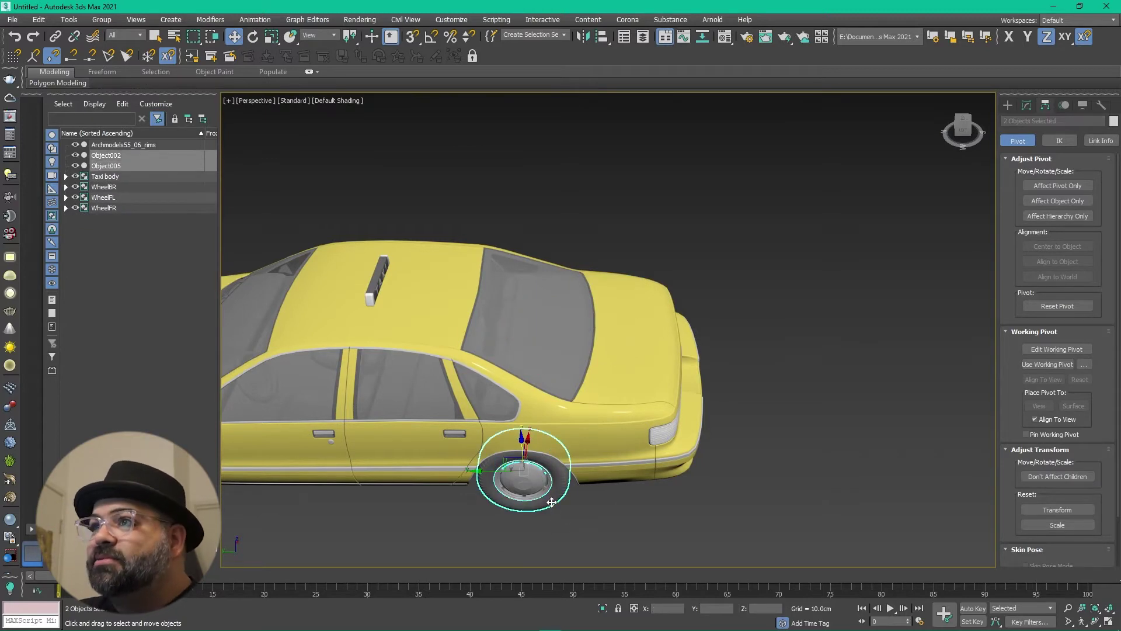
click(102, 19)
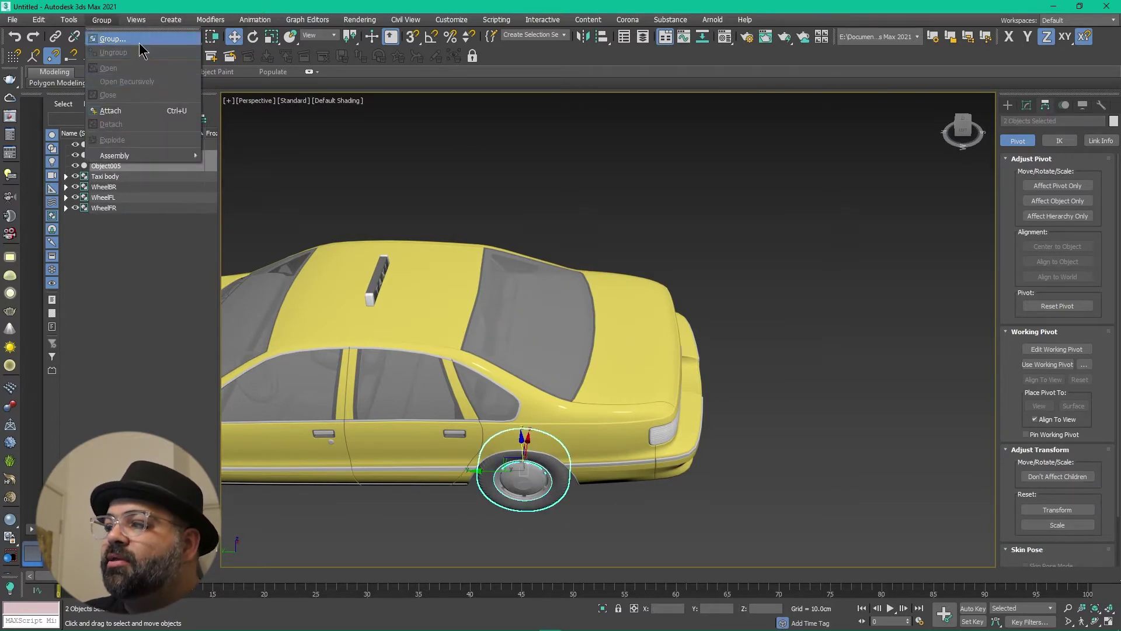
click(96, 37)
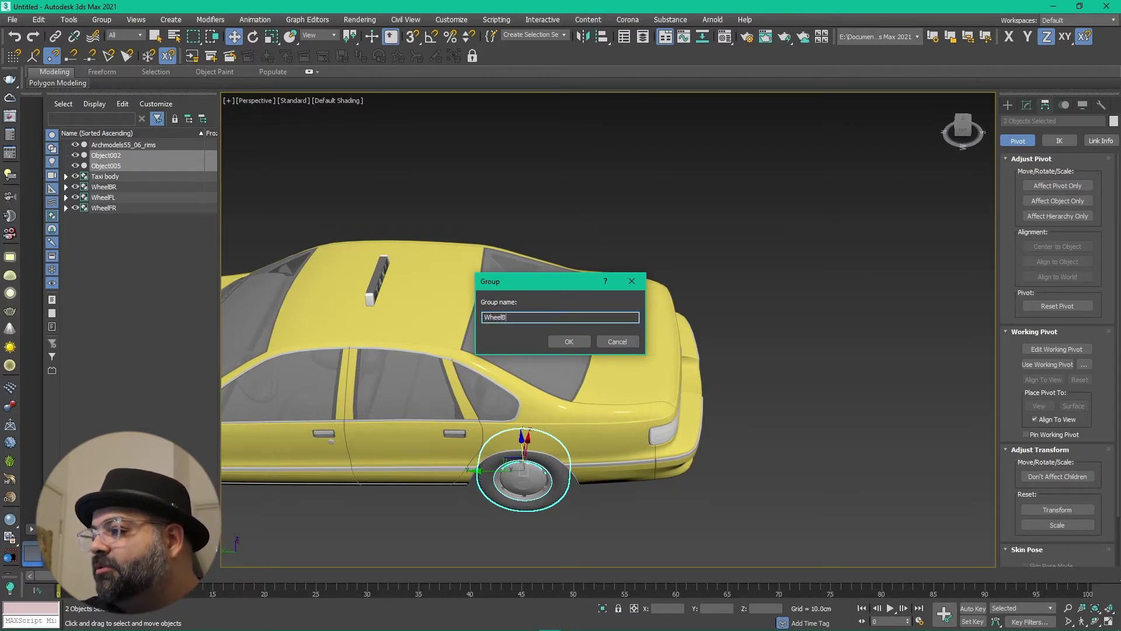
key(Return)
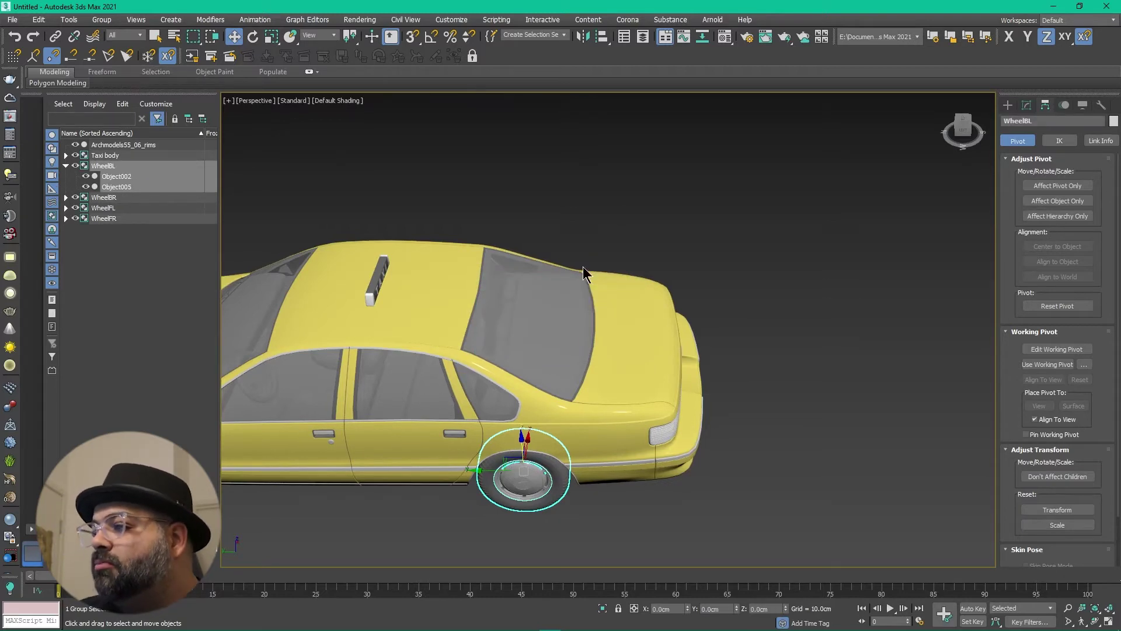
Frame the Taxi body group and try moving it upward along the Z axis to test its separation from the wheels
scroll(445, 451, down, 8)
alt+middle_drag(445, 450, 586, 445)
key(ctrl+a)
click(586, 445)
click(564, 344)
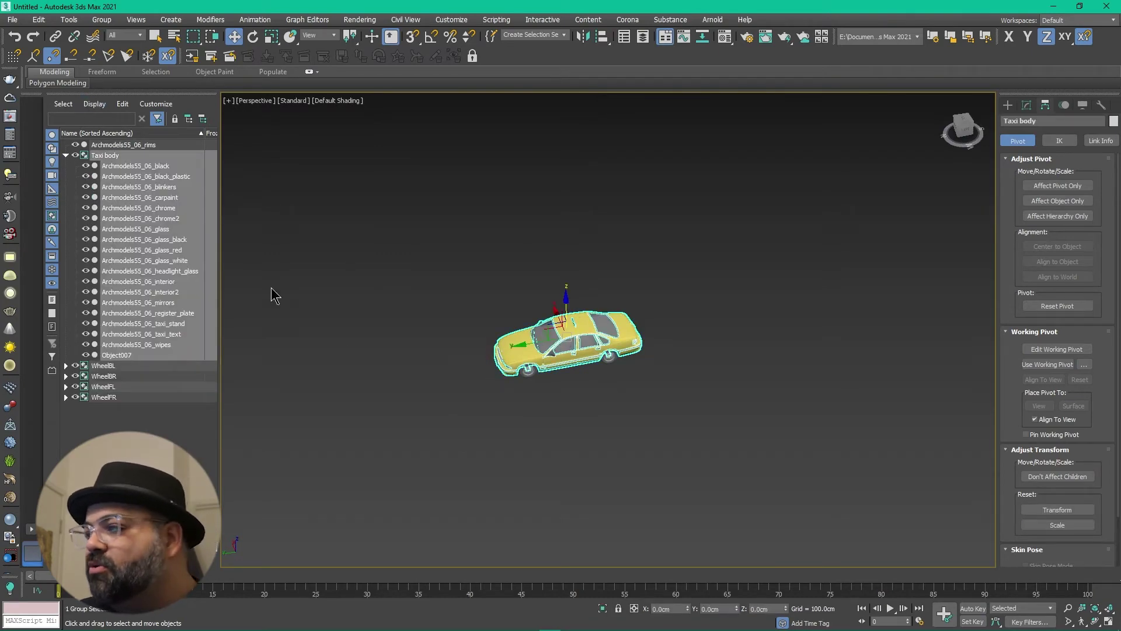
click(563, 388)
key(z)
click(546, 375)
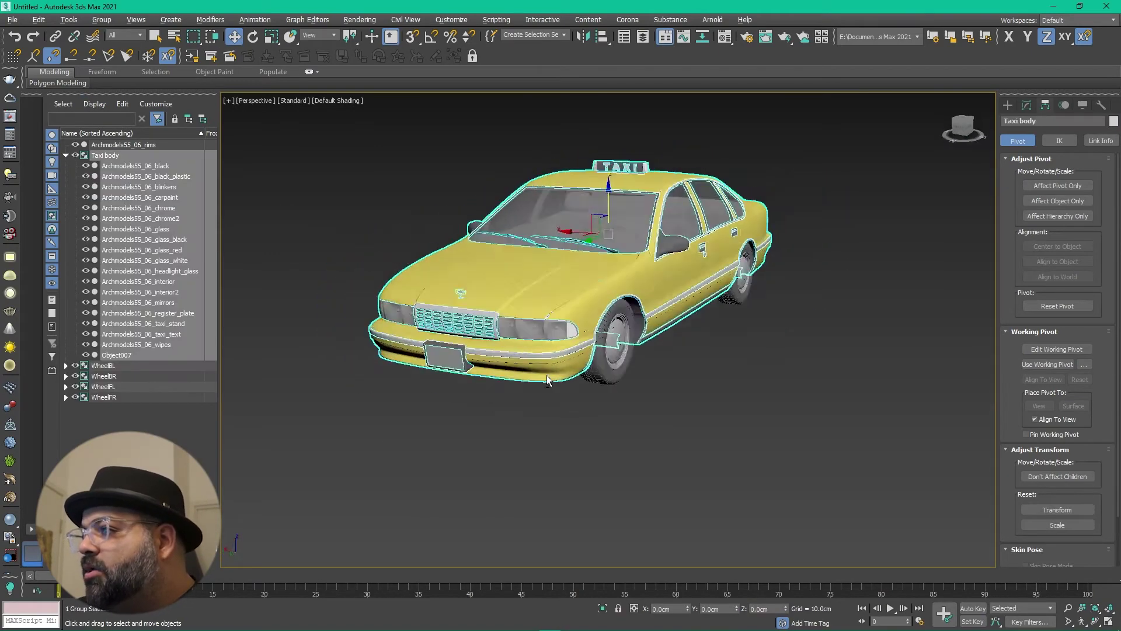
alt+middle_drag(546, 375, 594, 294)
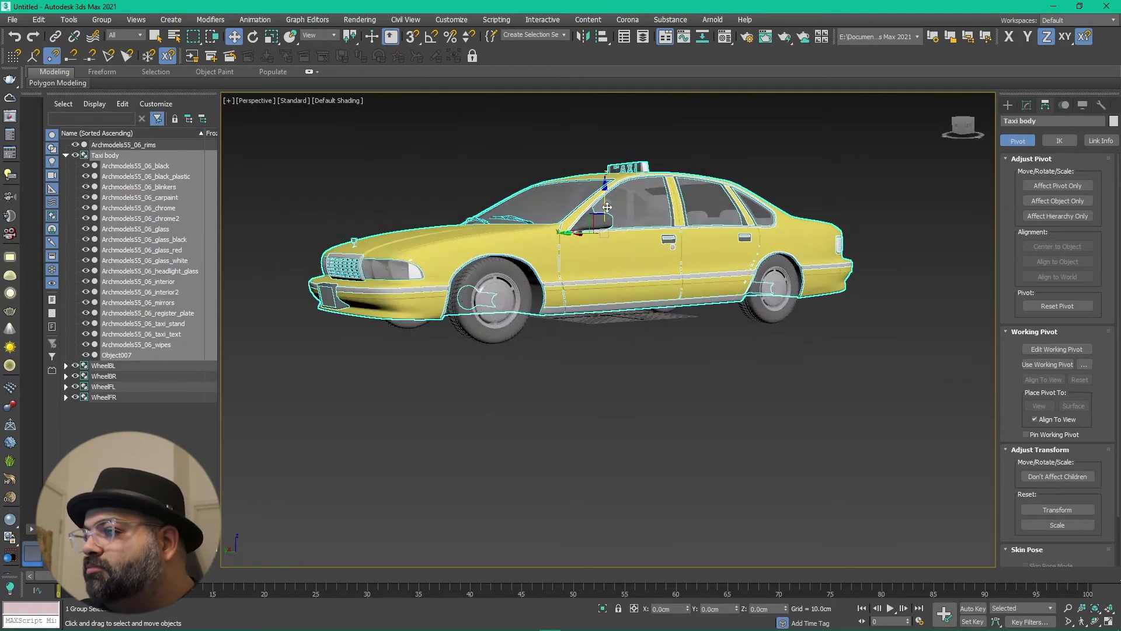
drag(607, 207, 601, 151)
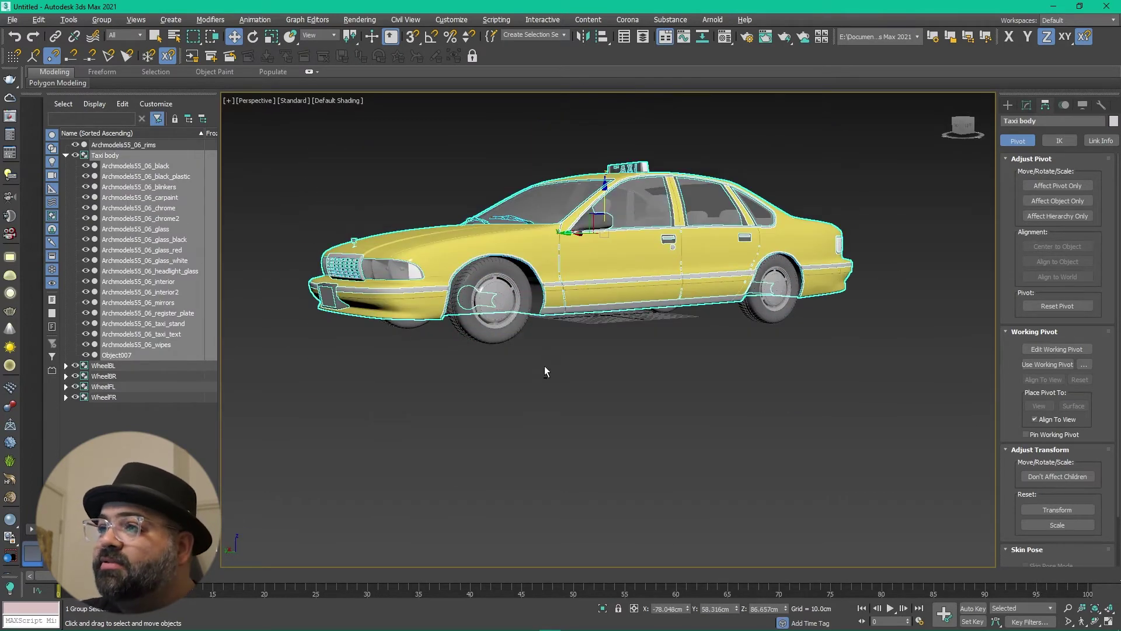
alt+middle_drag(546, 372, 534, 393)
Save the file as scene in the folder named the project on the Desktop
click(12, 19)
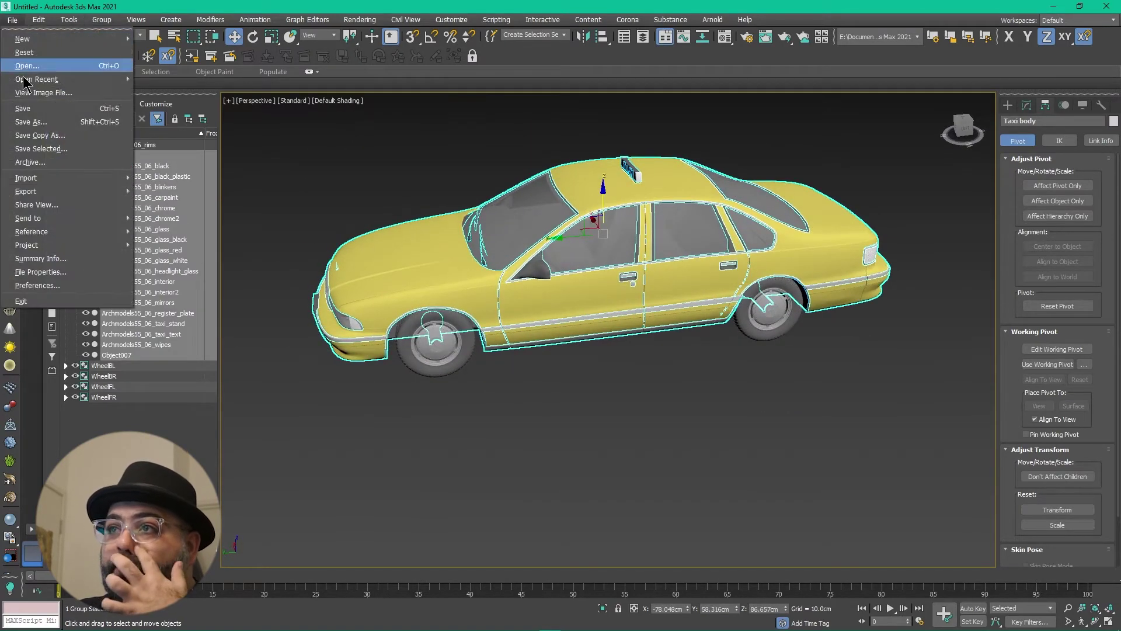
click(152, 194)
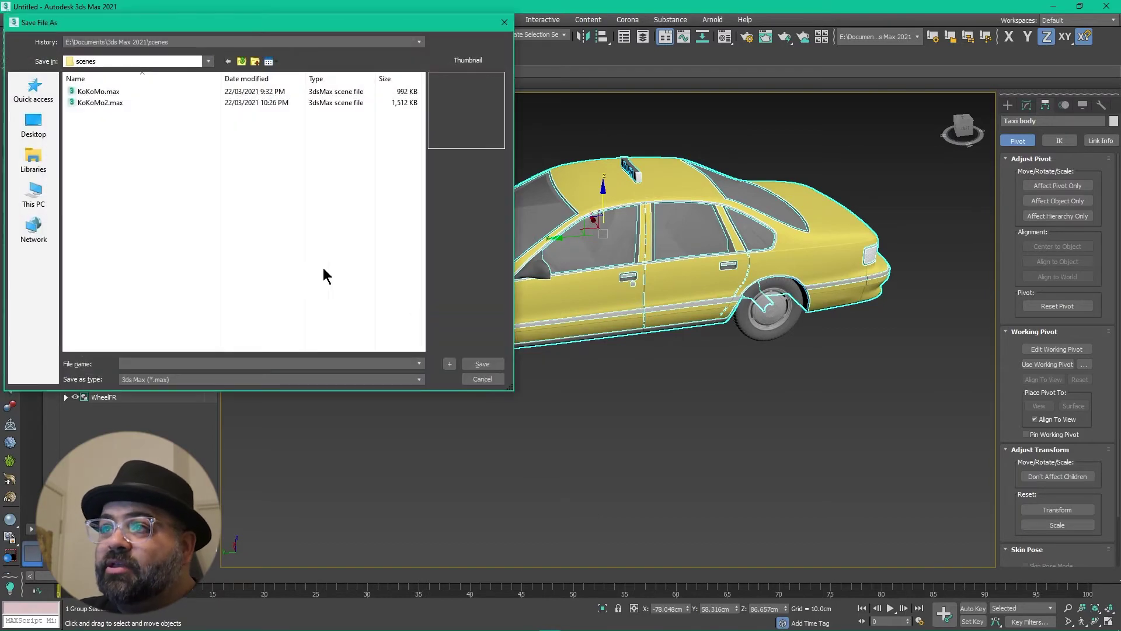
click(47, 133)
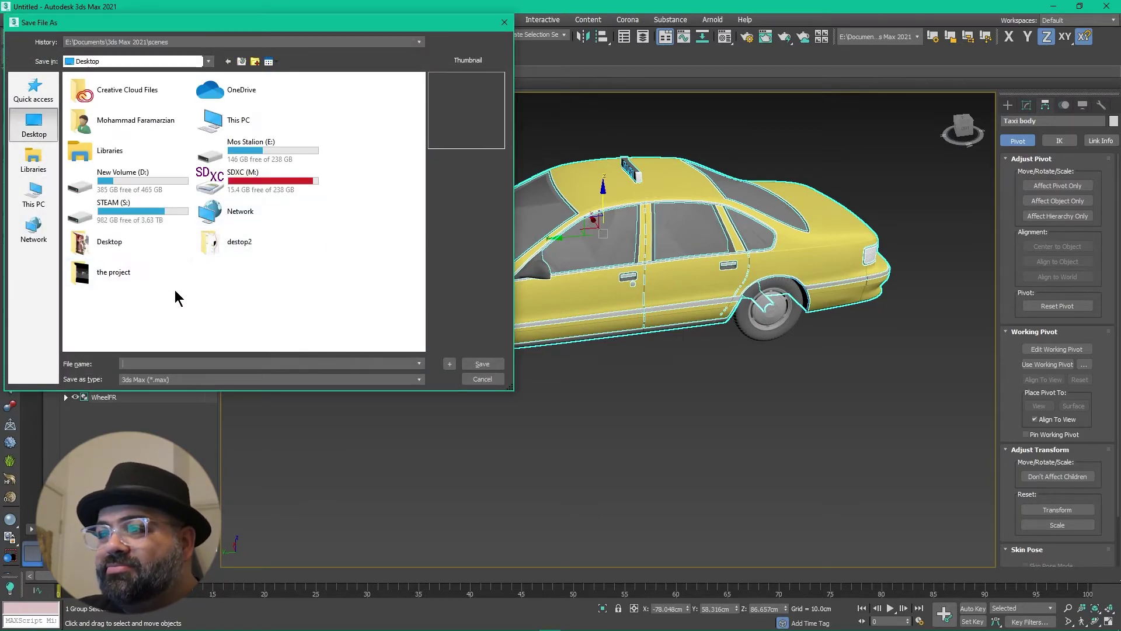
double_click(97, 278)
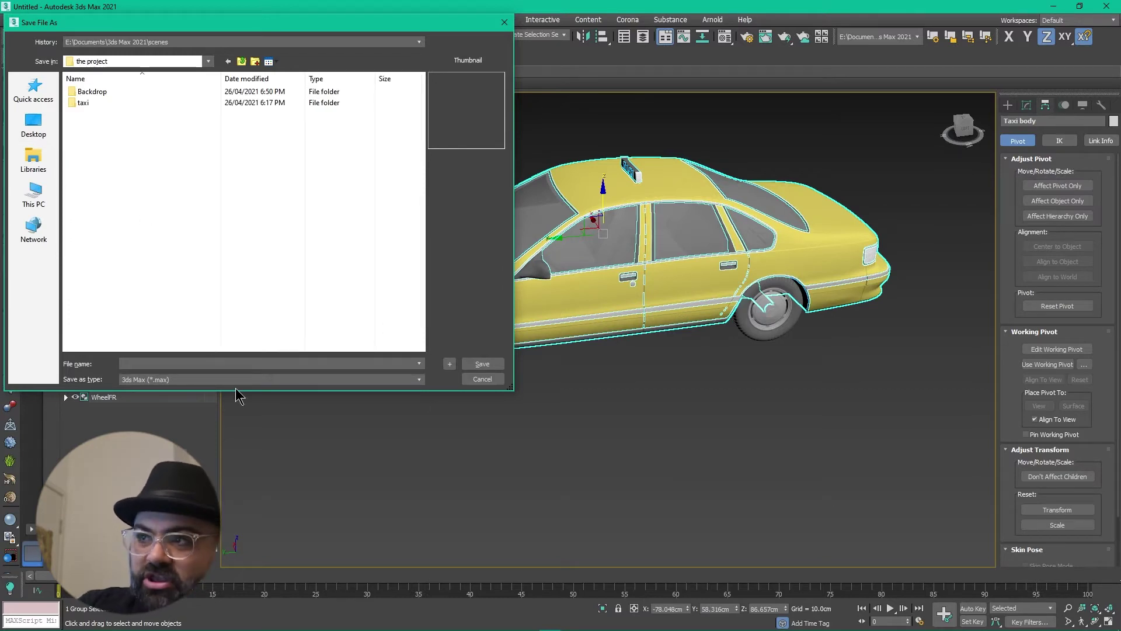
text(scene)
key(Return)
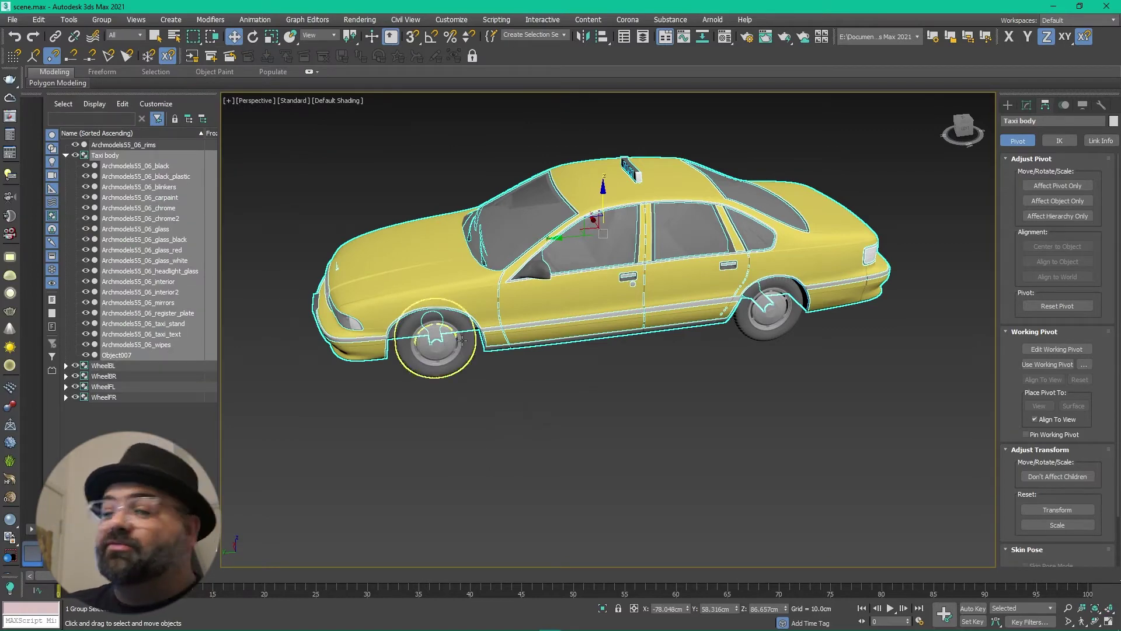
Check the taxi's grouping by selecting the WheelFR group and the Taxi body group in turn
alt+middle_drag(588, 431, 553, 375)
click(553, 374)
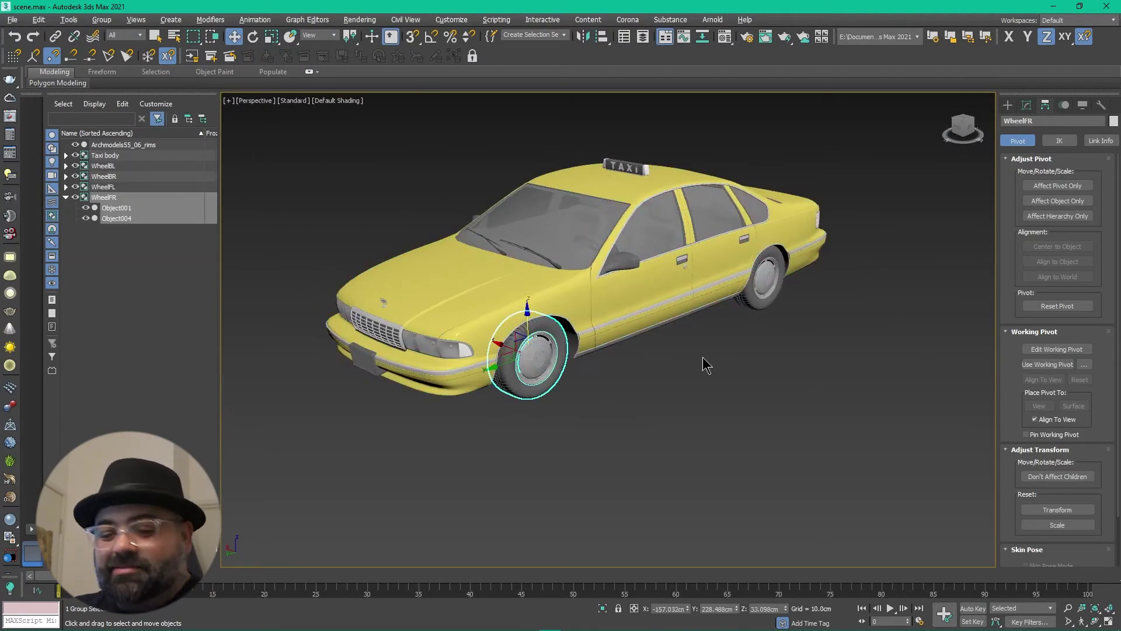
click(736, 396)
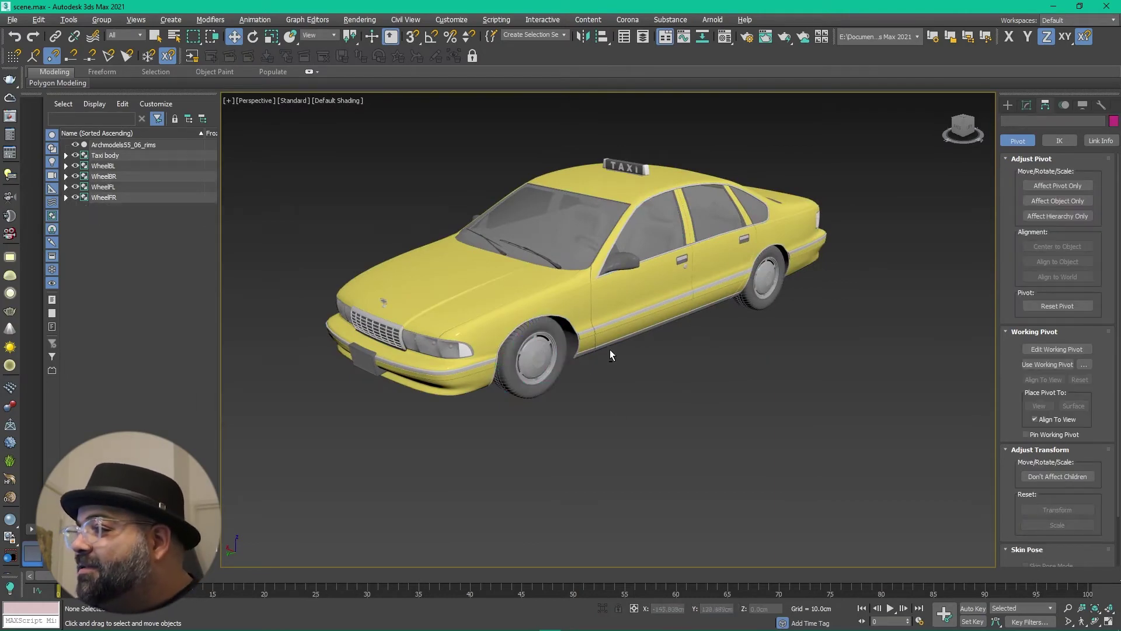
click(588, 289)
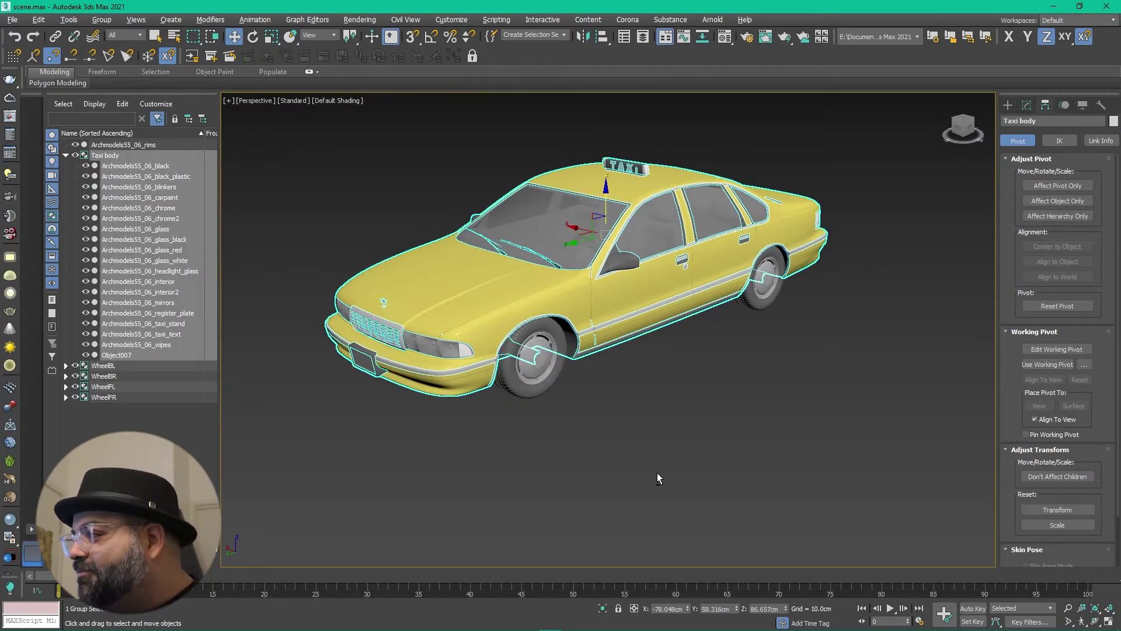
alt+middle_drag(657, 472, 629, 408)
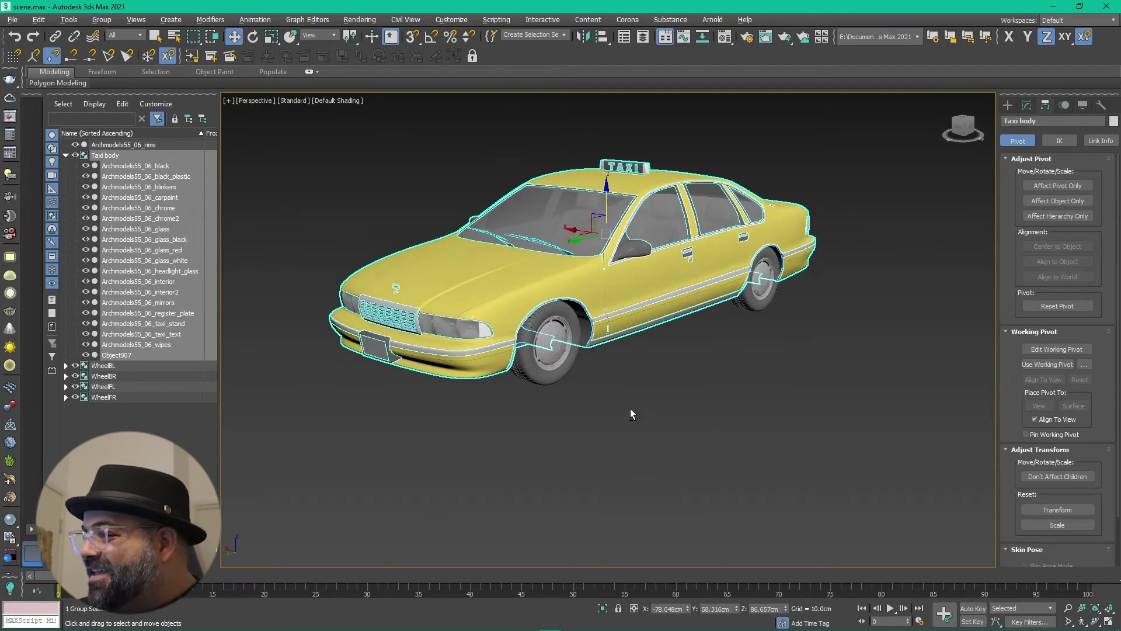
alt+middle_drag(590, 501, 620, 450)
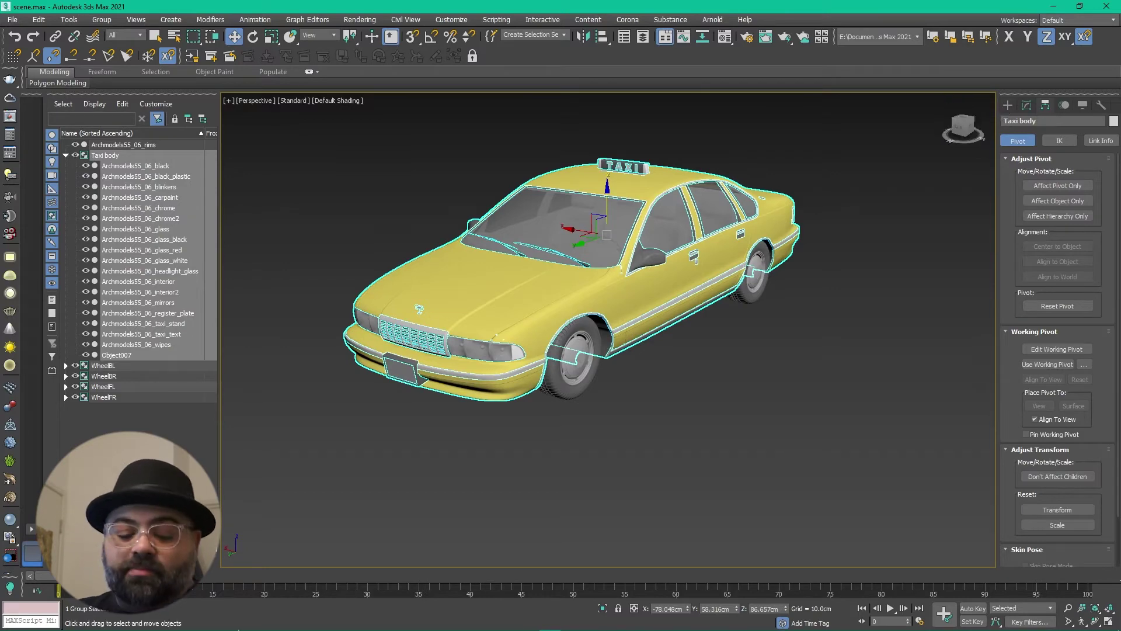
Switch to Chrome, search the web for "craftanimations" in a new tab, and open the Craft Animations website
key(super)
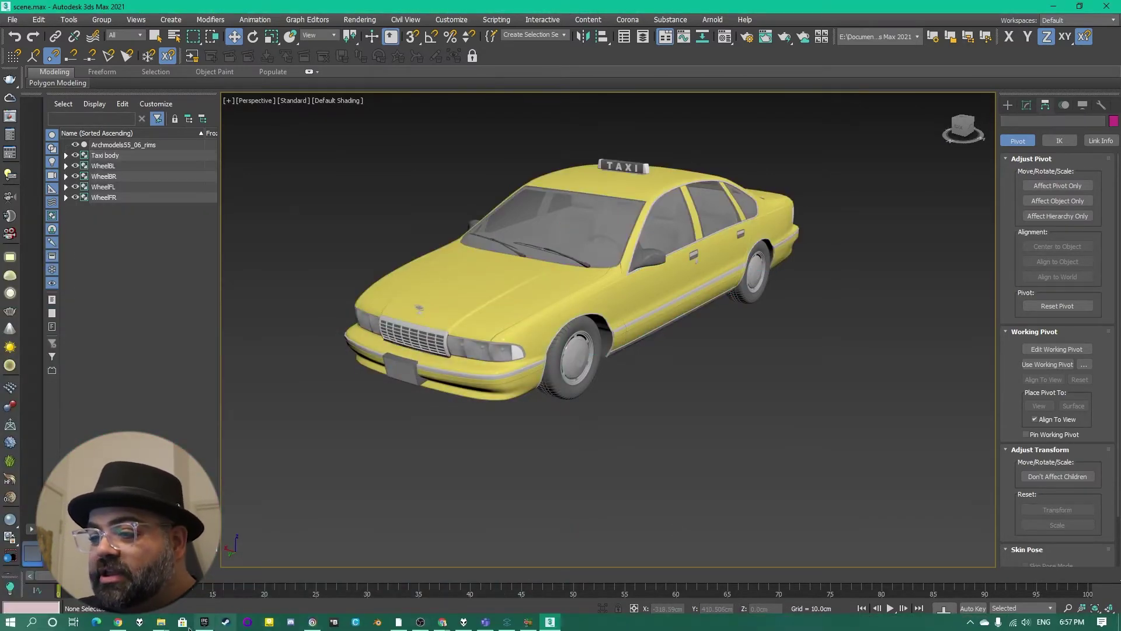
click(119, 622)
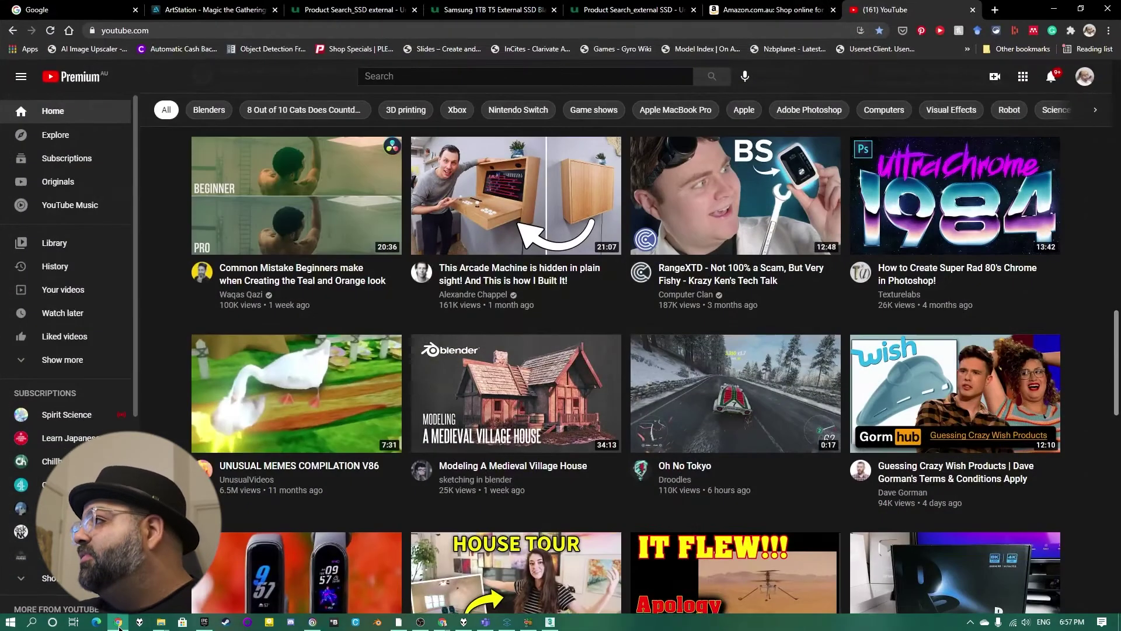
click(996, 10)
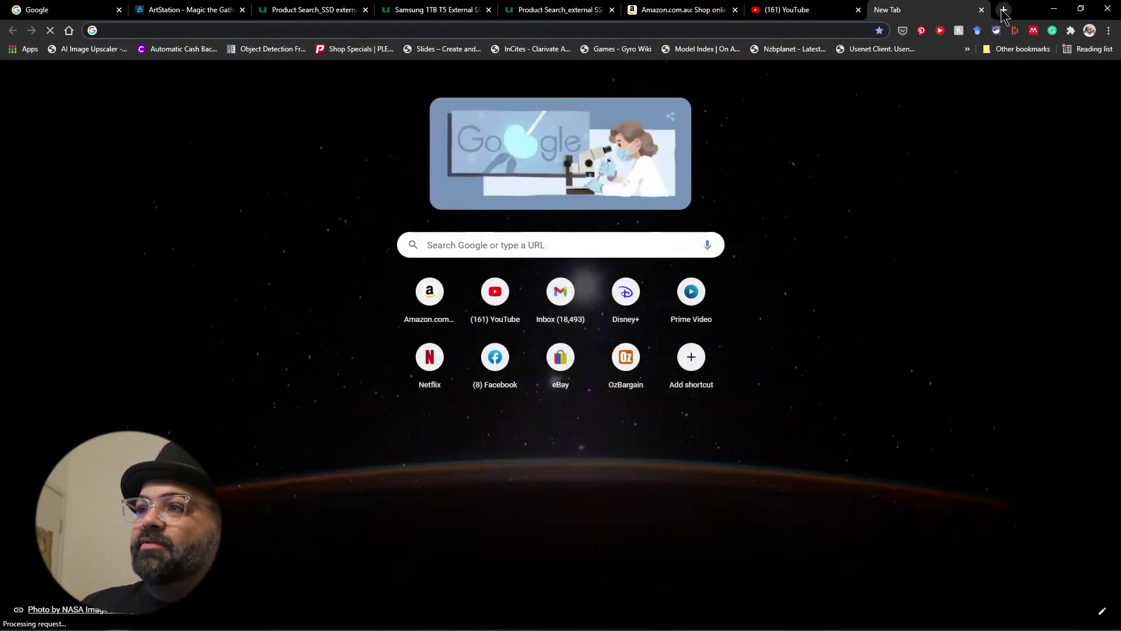
text(cr)
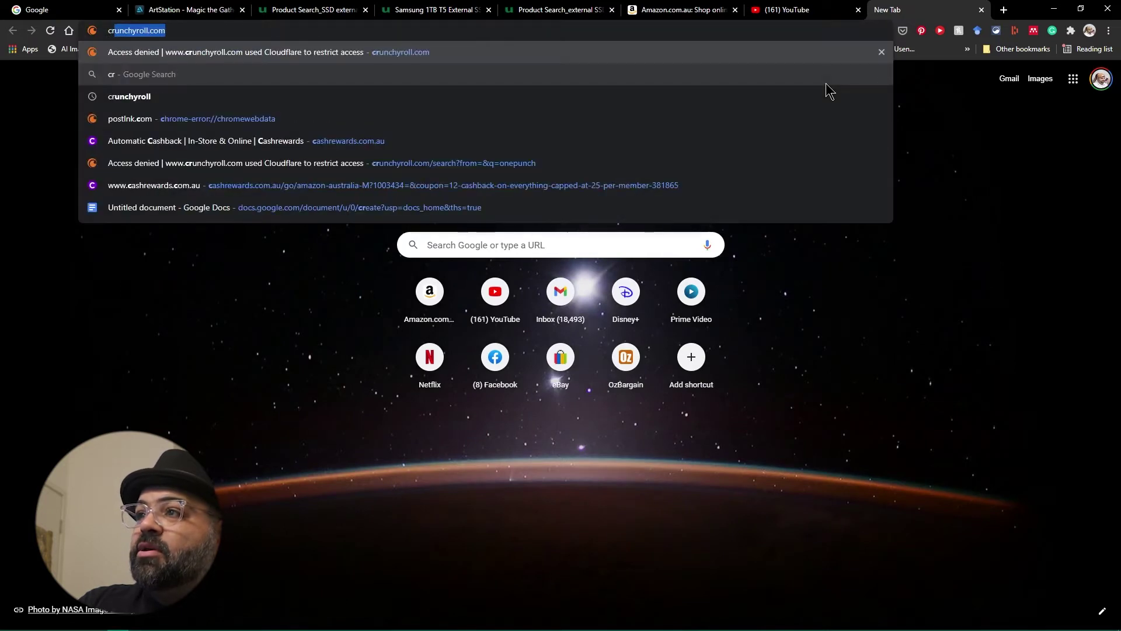
text(aft animations)
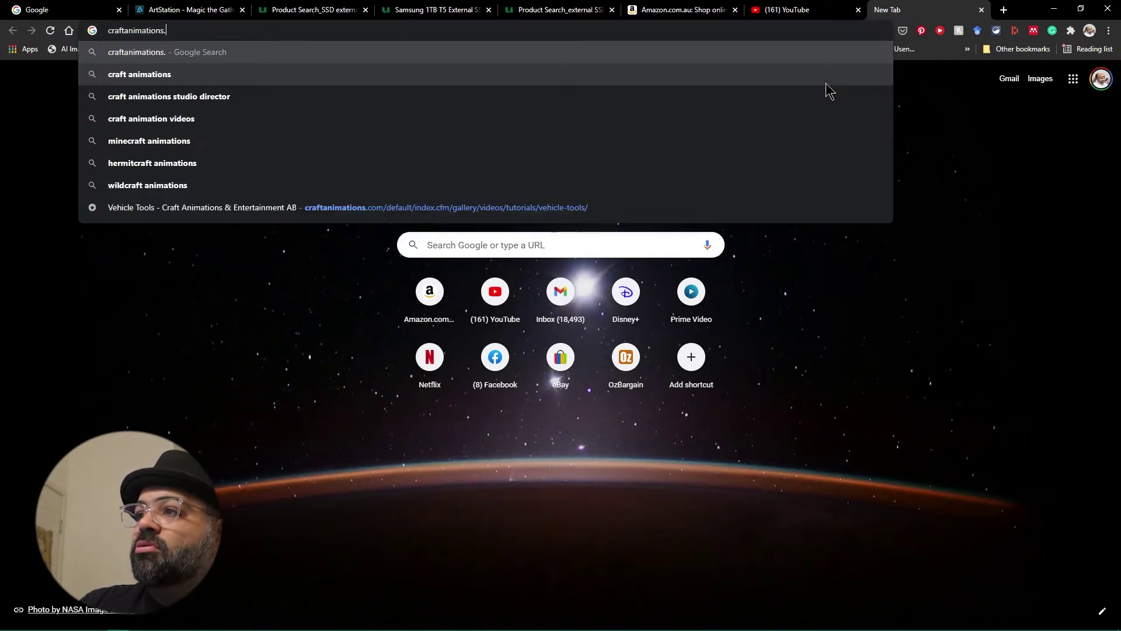
key(Return)
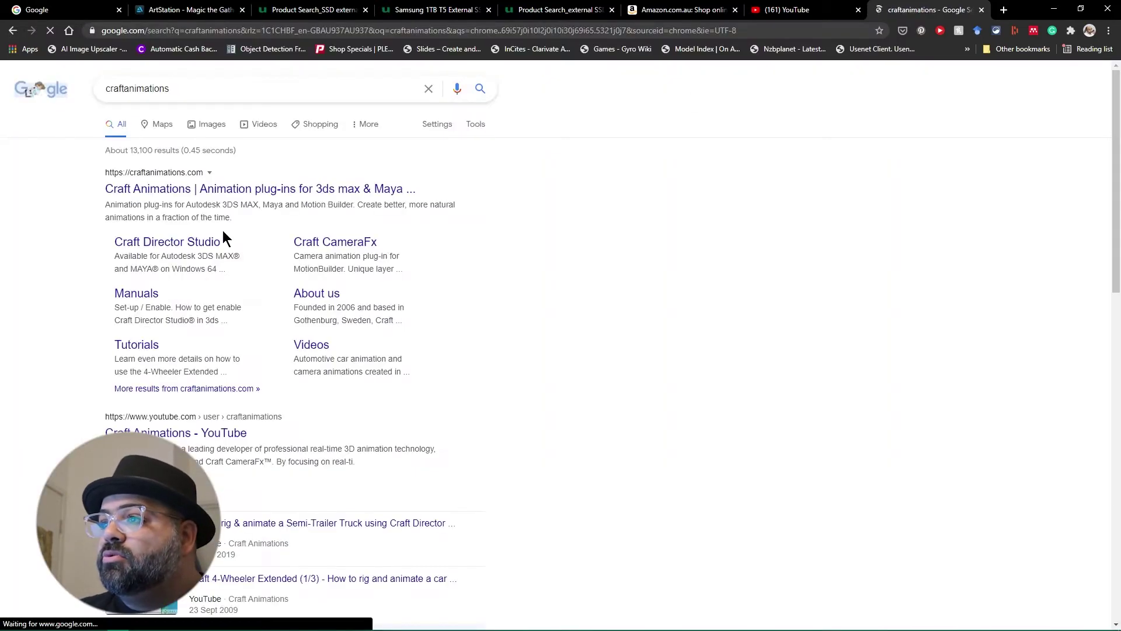
click(143, 196)
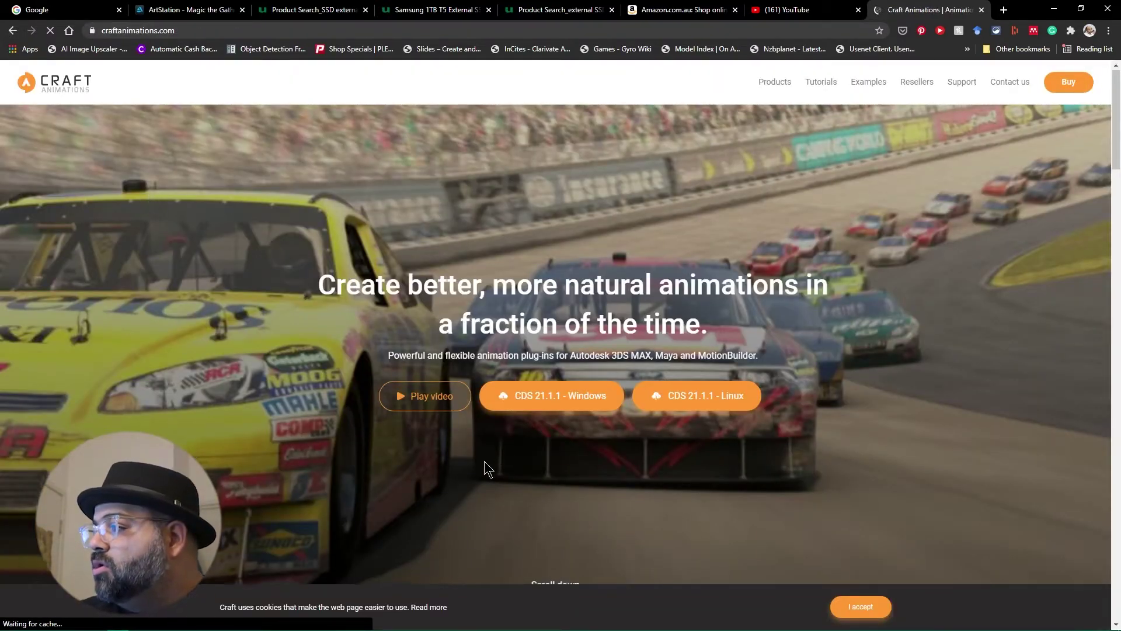
Examine the Craft Animations homepage, from the Craft Director Studio and Craft CameraFx sections to the tutorials and customers
scroll(465, 444, down, 8)
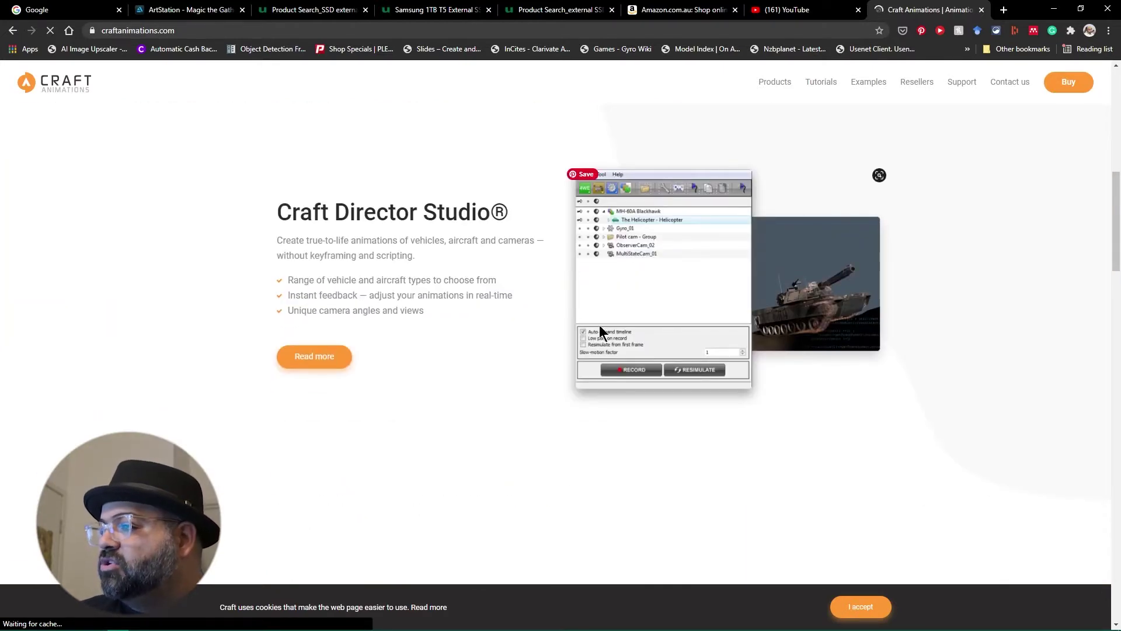
scroll(584, 330, down, 10)
scroll(383, 339, up, 3)
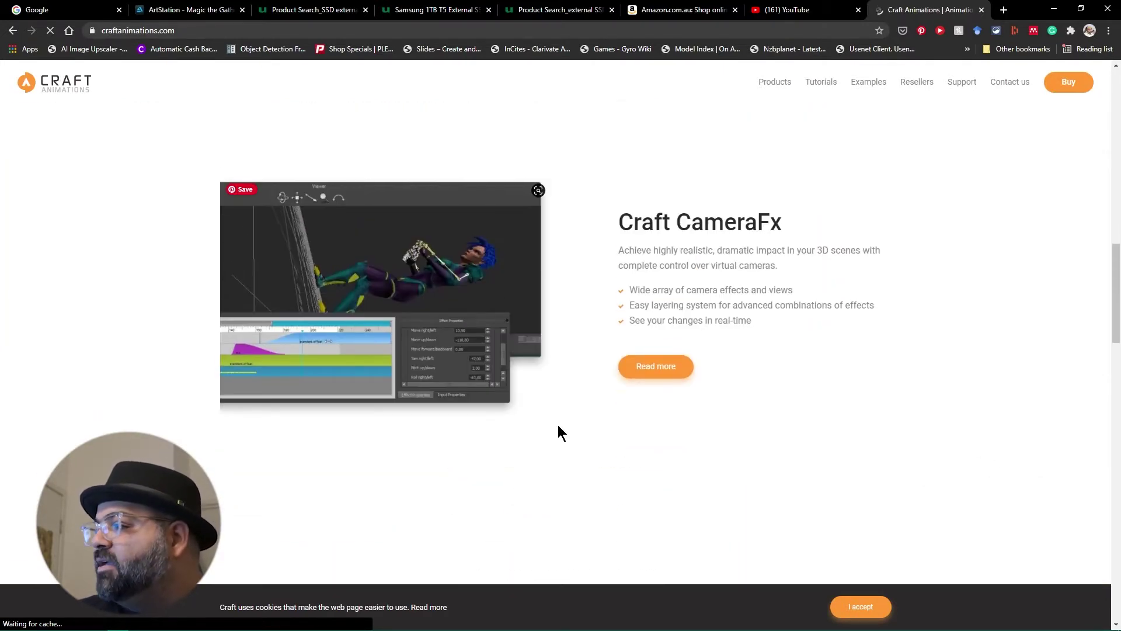
scroll(559, 429, down, 15)
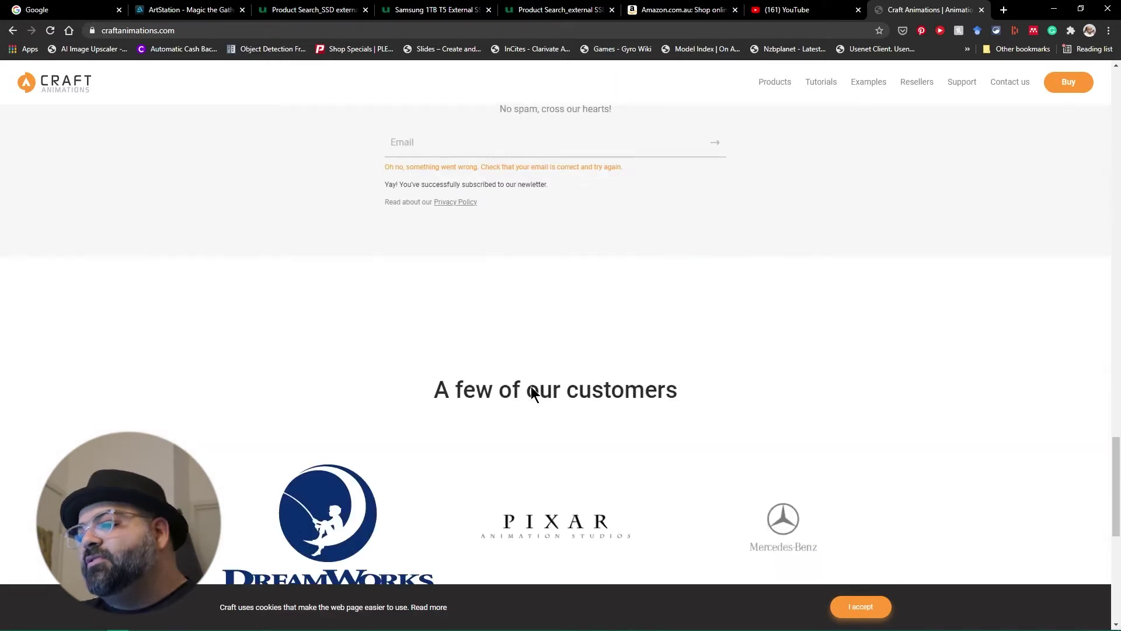
scroll(376, 421, down, 6)
scroll(293, 338, up, 11)
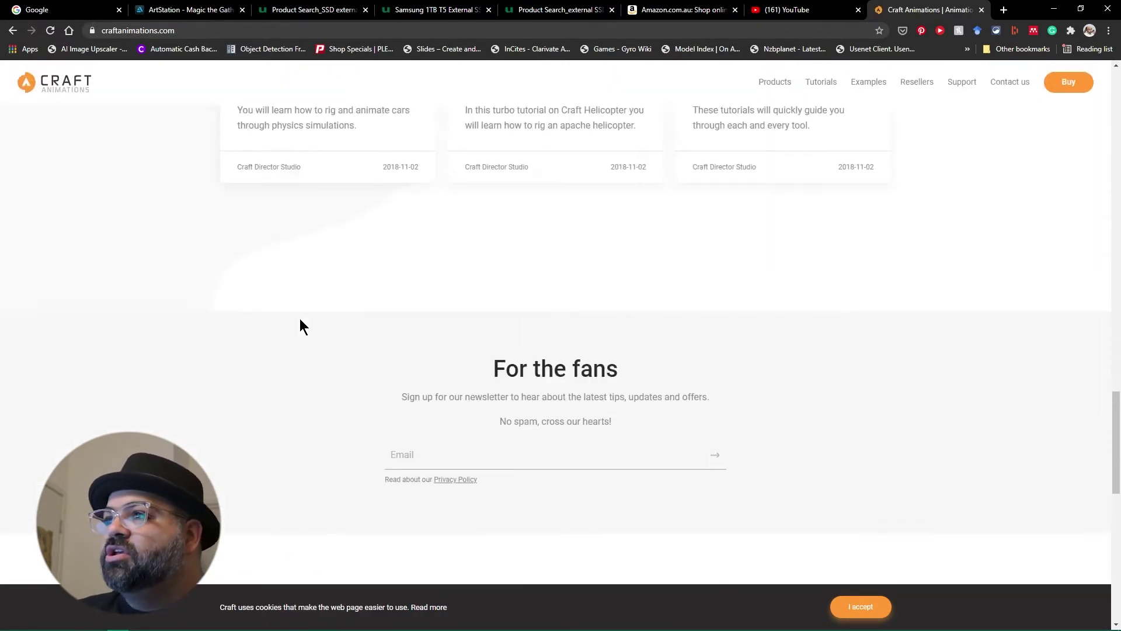
scroll(300, 320, up, 20)
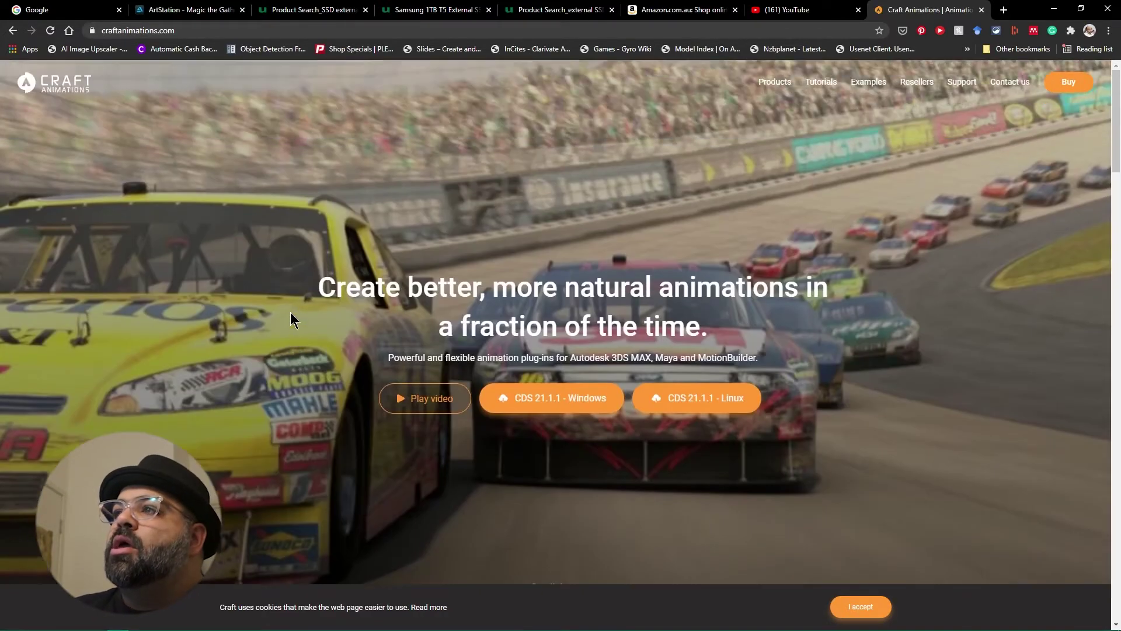
Search the web for "car rig plugin"
drag(190, 30, 45, 32)
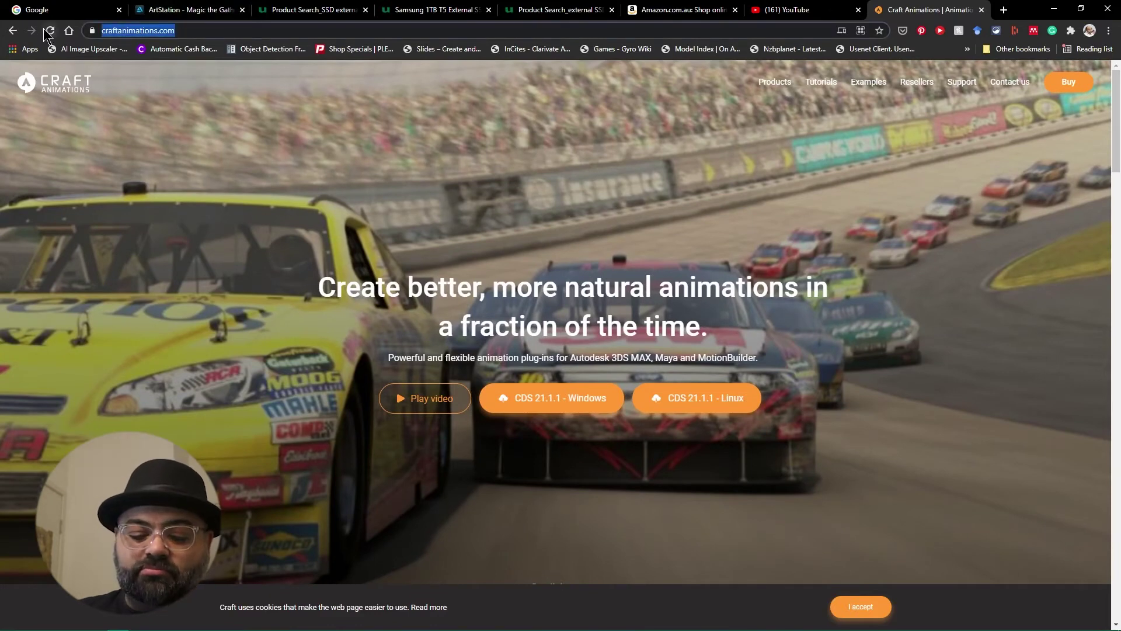
text(car )
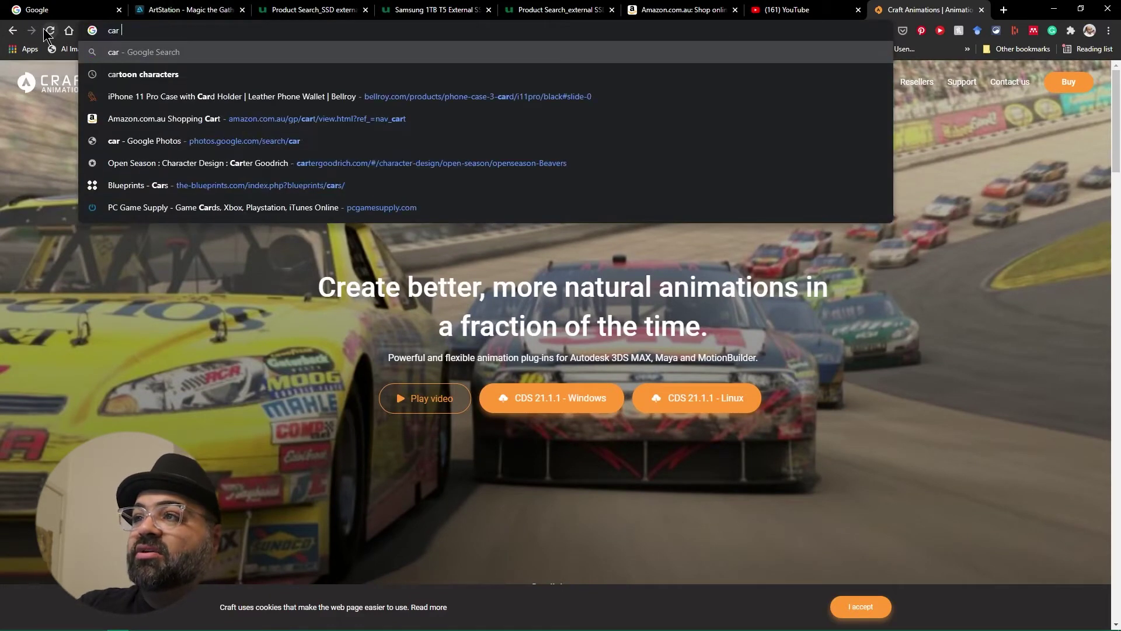
text(rig plugin)
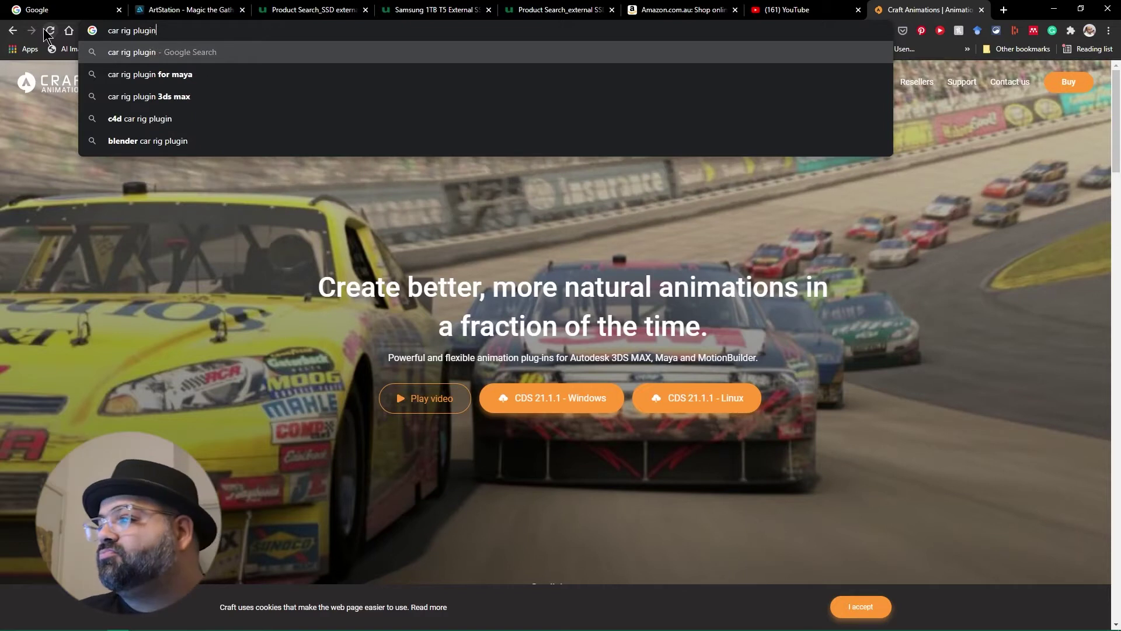
key(Return)
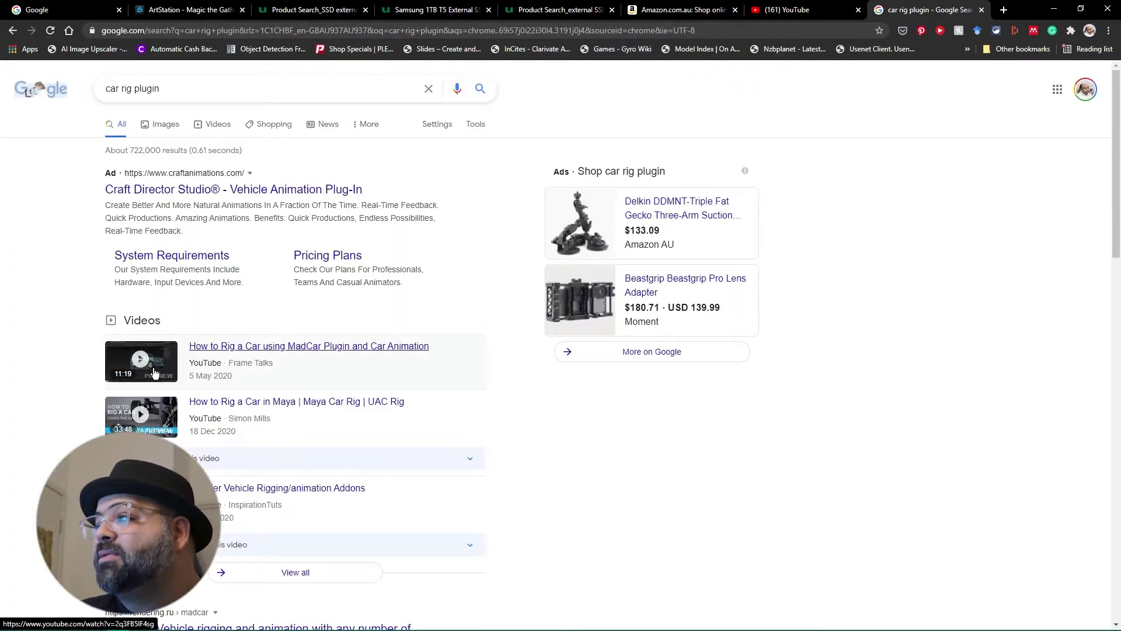
Preview the YouTube video on rigging a car with the MadCar plugin, close it, and return to 3ds Max
click(155, 373)
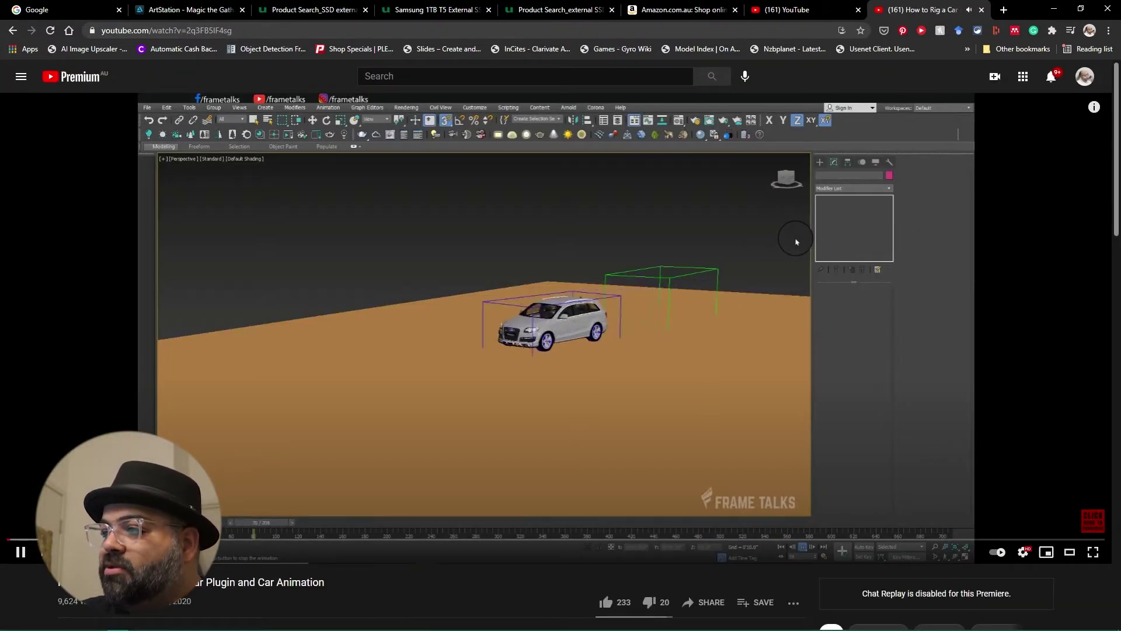
click(345, 543)
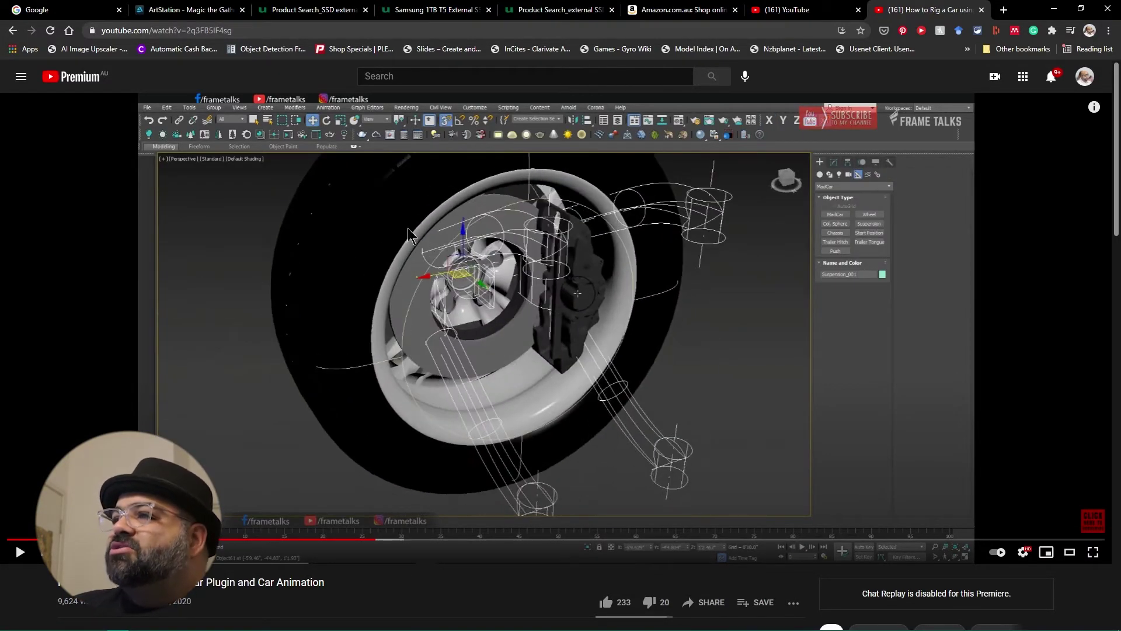
click(322, 30)
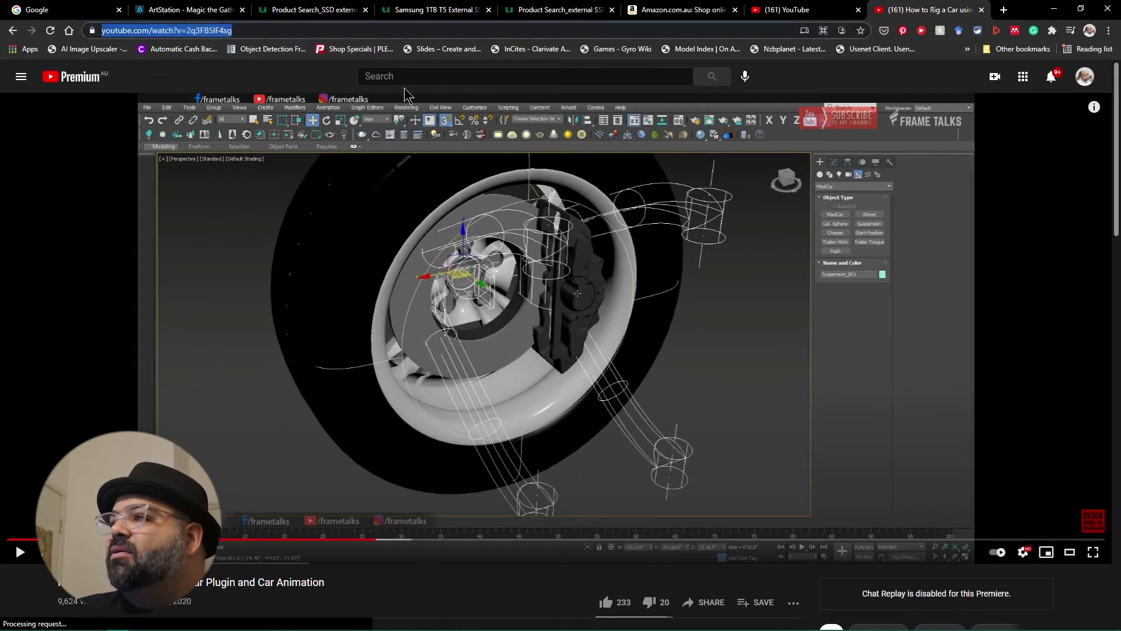
click(443, 77)
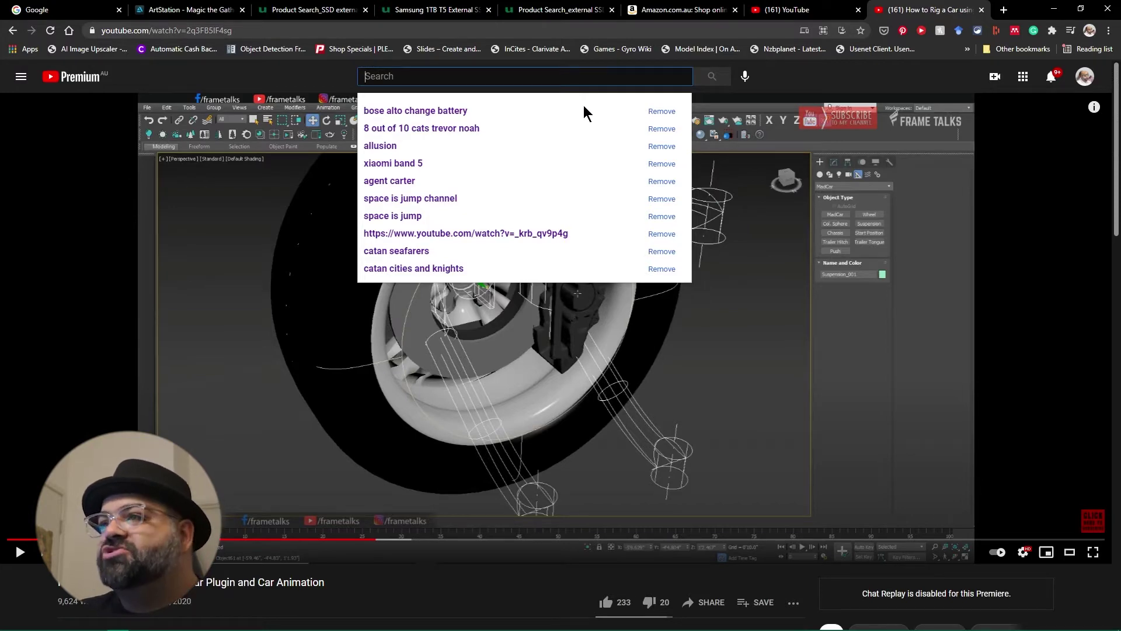
click(782, 391)
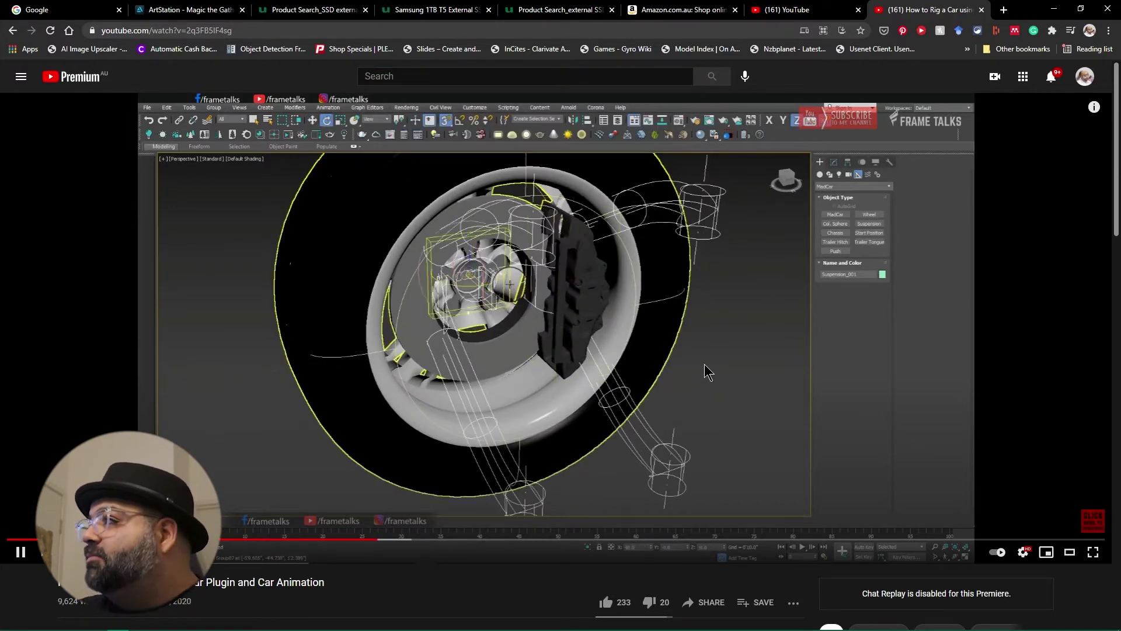
click(982, 10)
click(1054, 9)
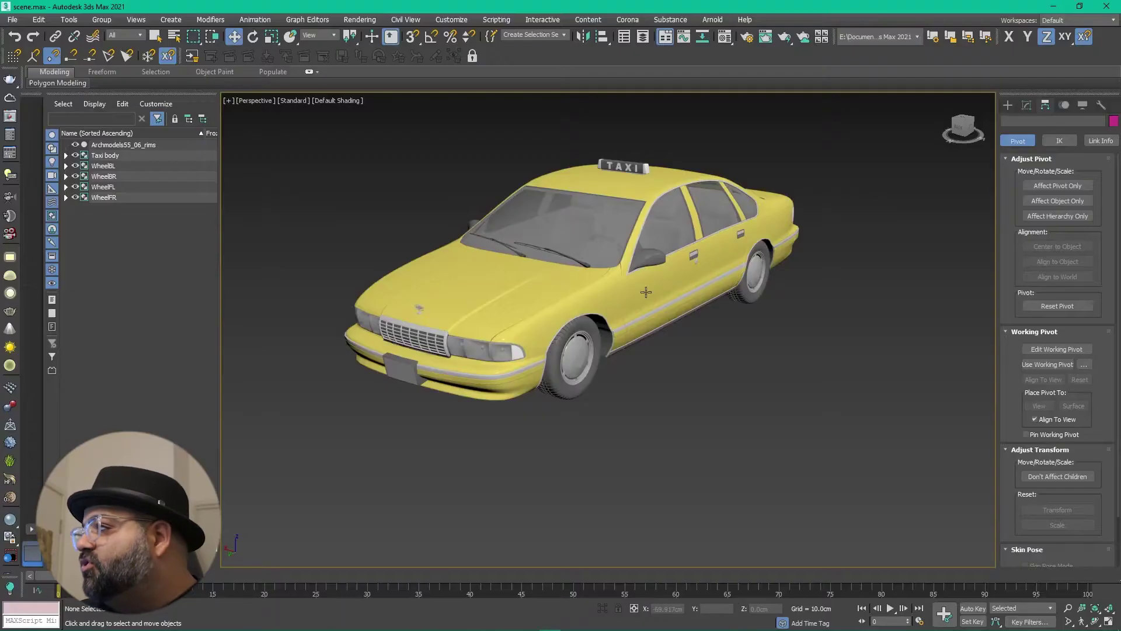
Load the Craft Director Studio utility and start Director Studio
click(1102, 106)
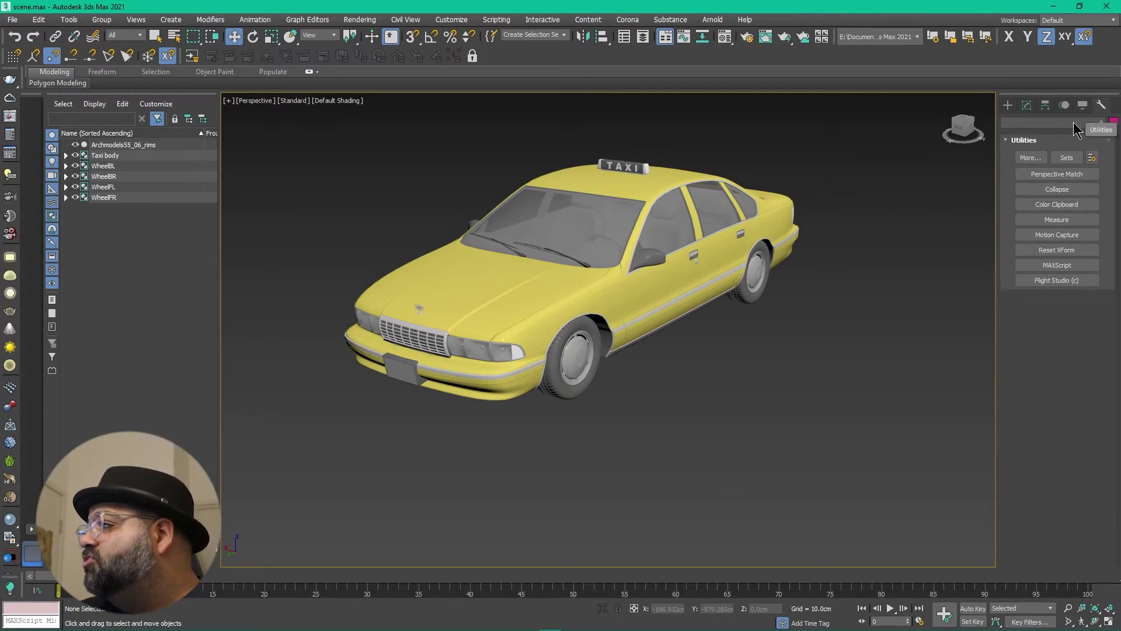
click(1031, 159)
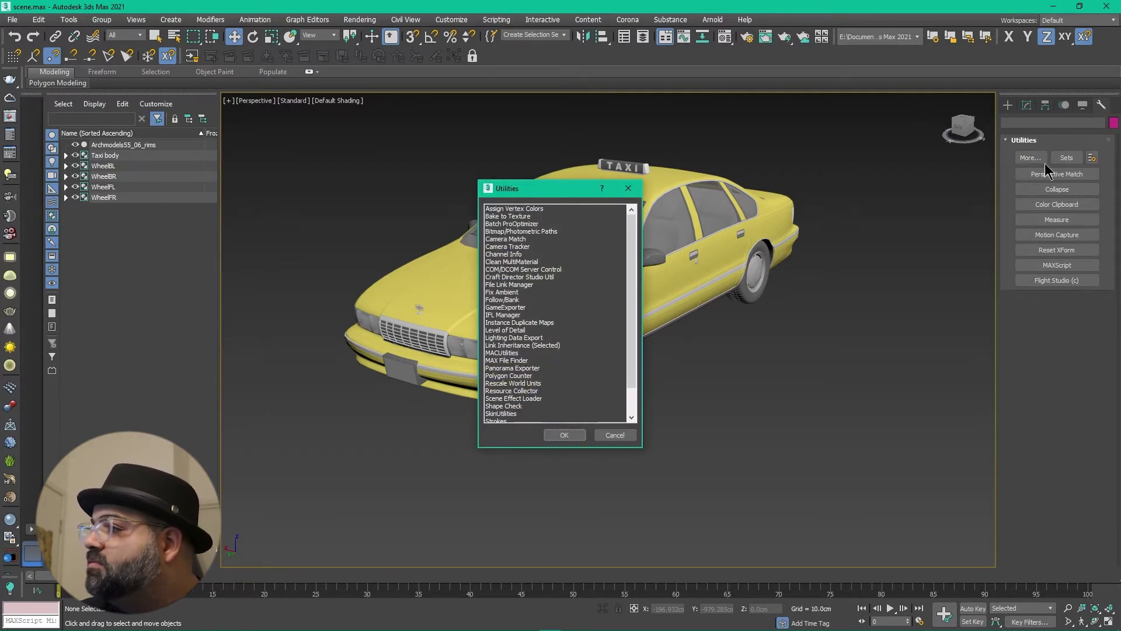
click(523, 270)
click(524, 277)
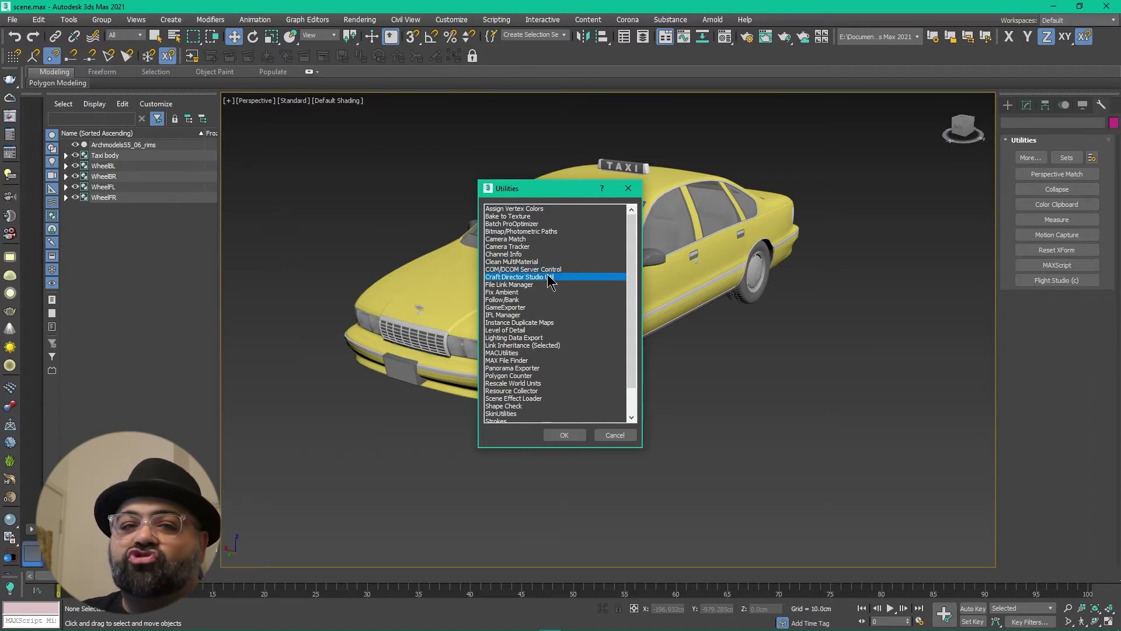
click(564, 435)
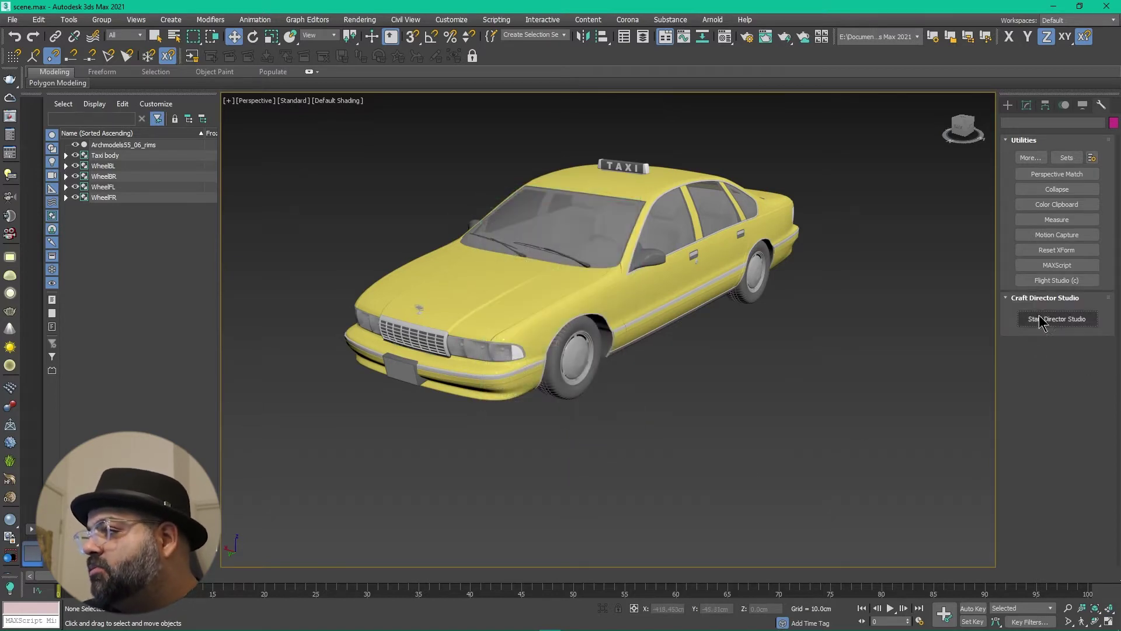
click(1059, 321)
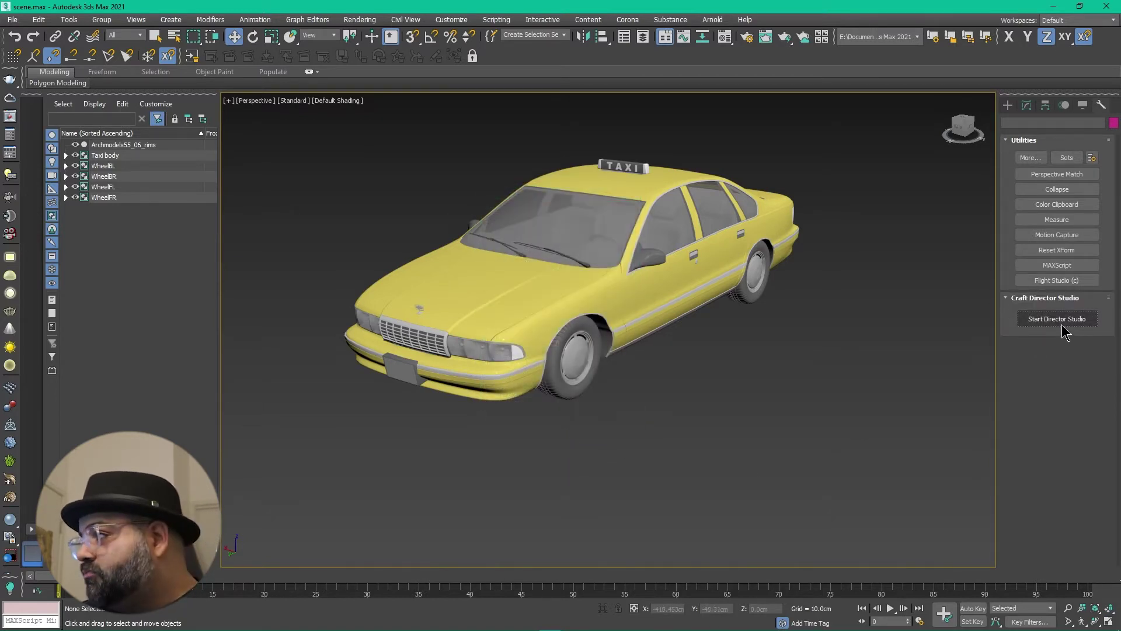
click(1062, 322)
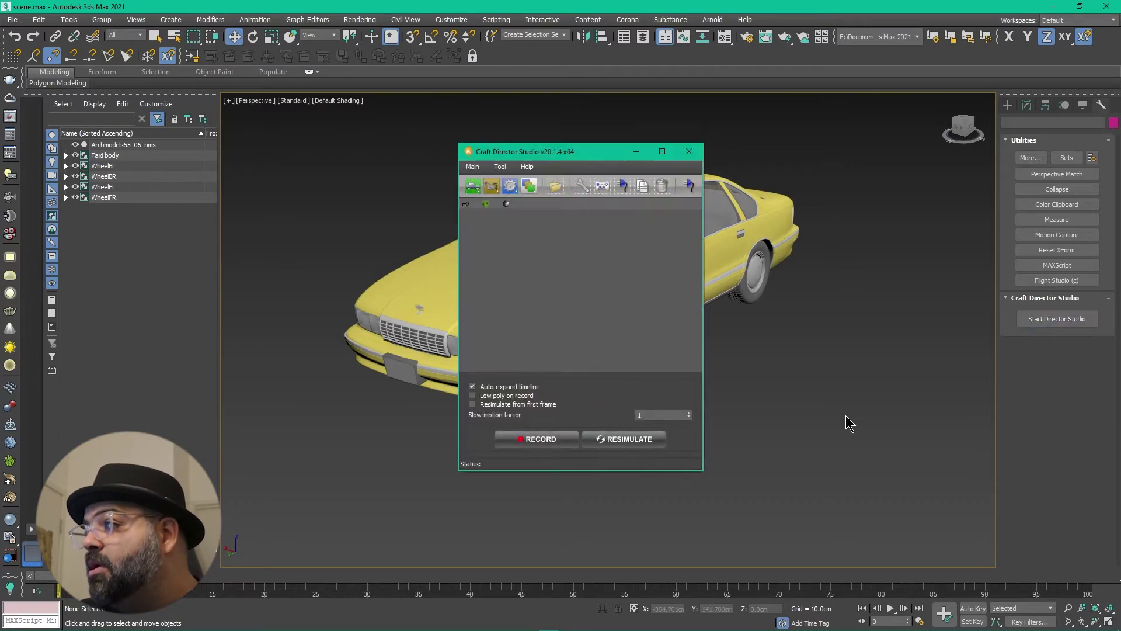
Add a 4WheelerExt vehicle rig in Craft Director Studio and shift its window away from the taxi
click(476, 195)
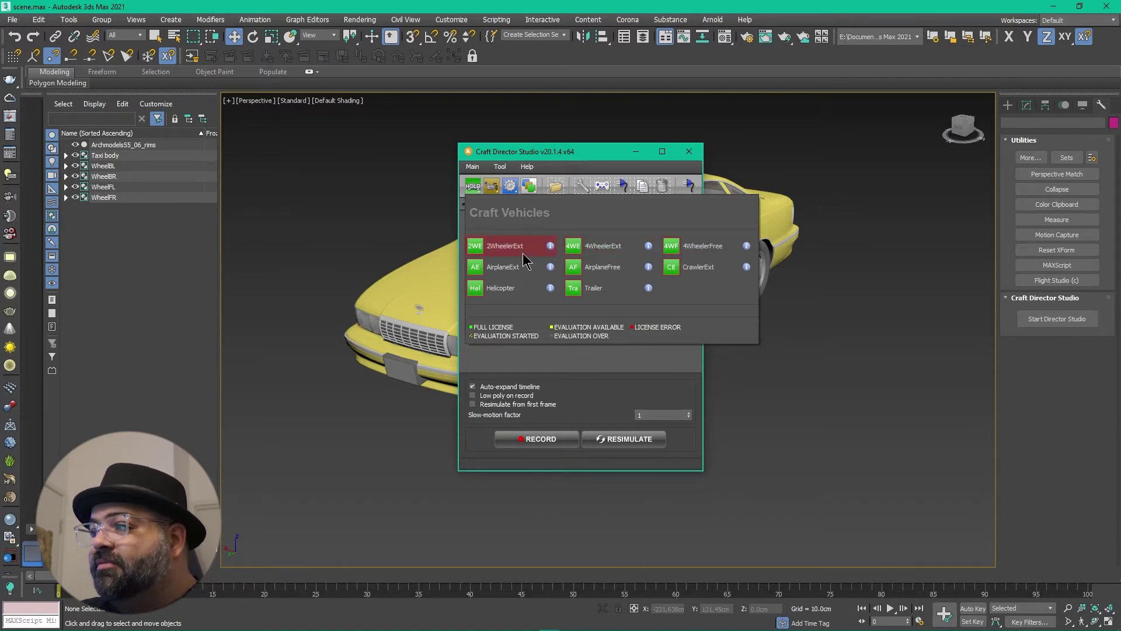
click(609, 252)
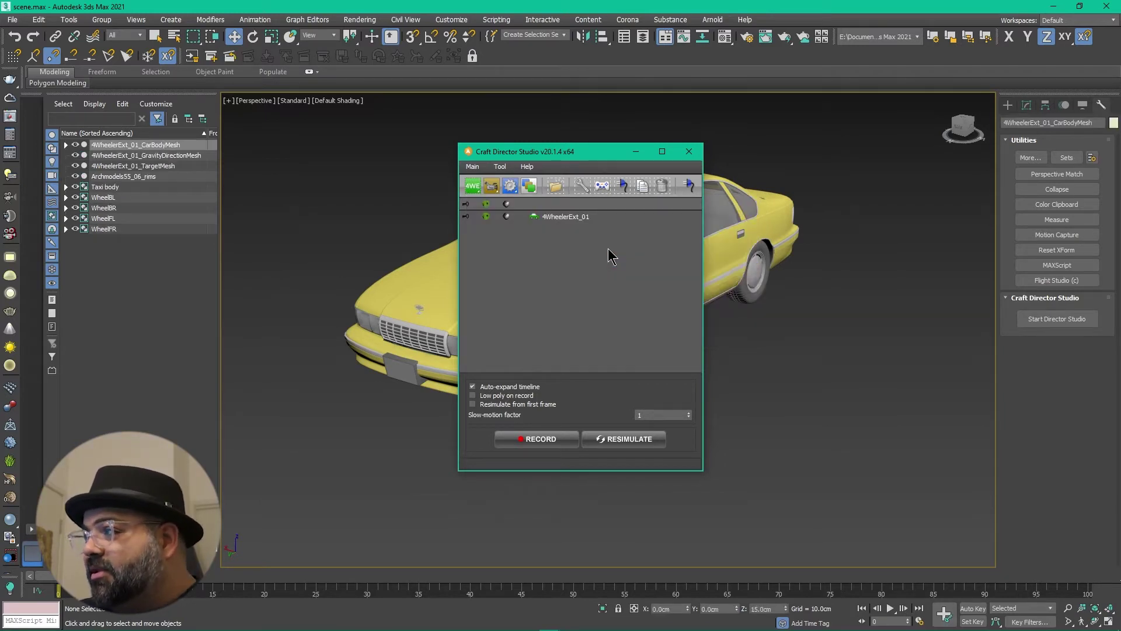
drag(588, 152, 308, 154)
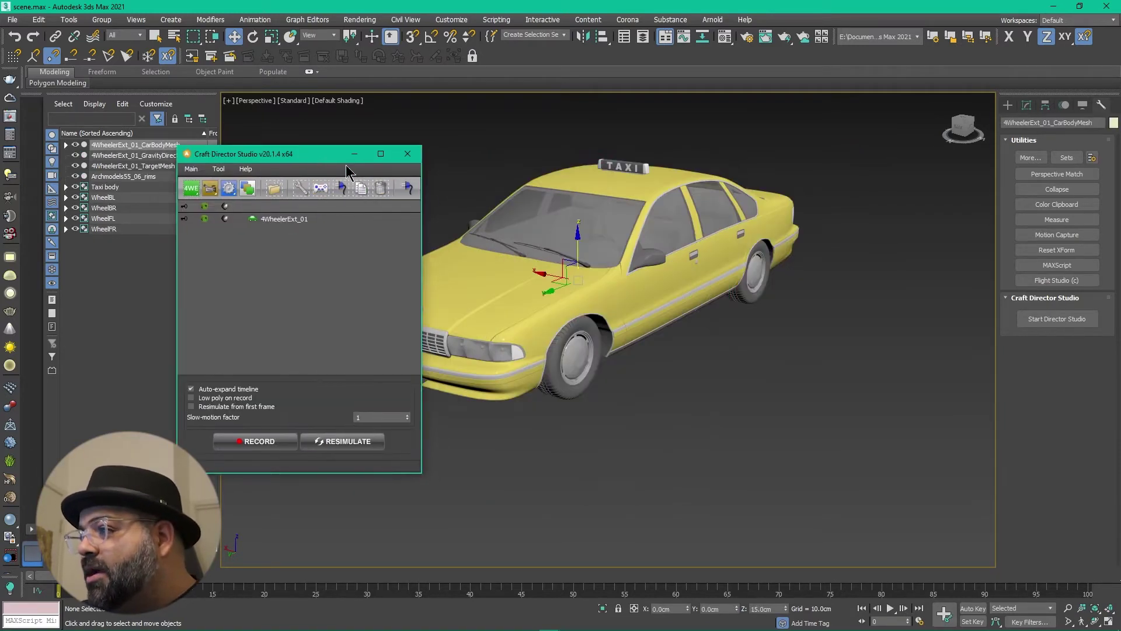
Move the 4WheelerExt_01 car body mesh in the XY plane to about X -76.9 cm, Y 103.7 cm, overlapping the taxi
scroll(607, 304, down, 5)
alt+middle_drag(620, 365, 718, 378)
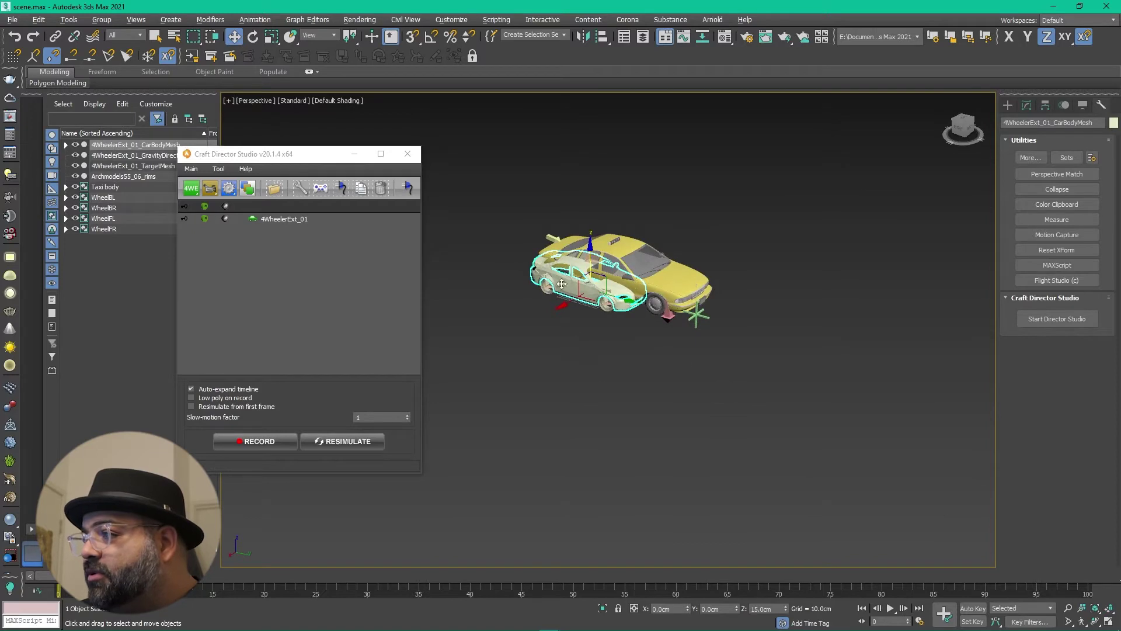
click(638, 363)
click(609, 305)
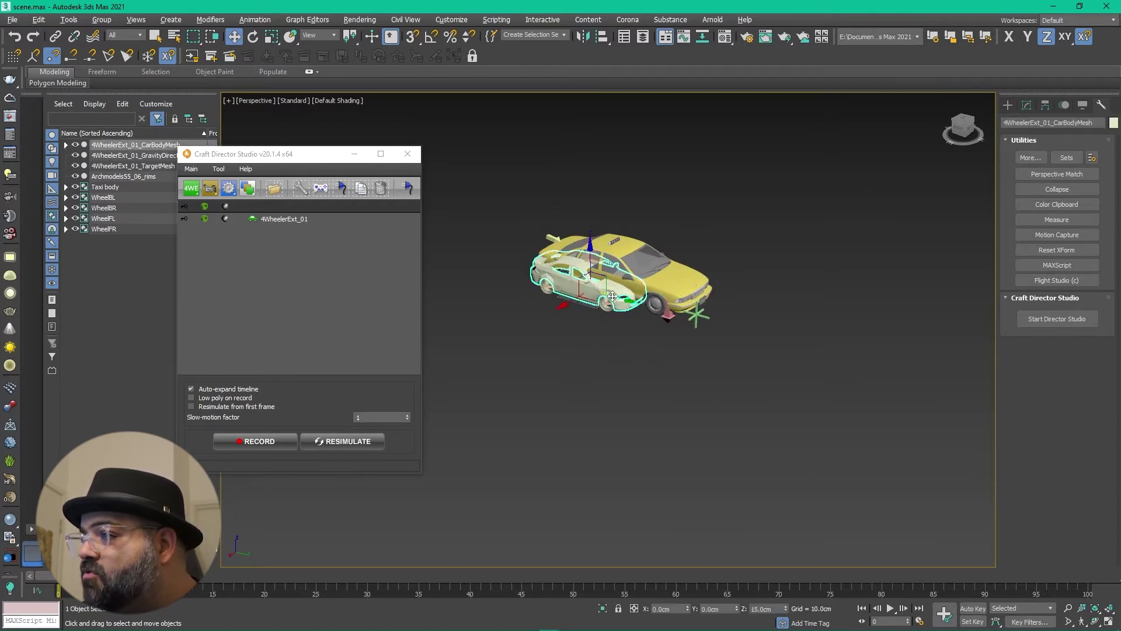
drag(610, 305, 713, 337)
alt+middle_drag(714, 337, 675, 376)
key(ctrl+z)
scroll(601, 368, up, 5)
scroll(654, 373, down, 4)
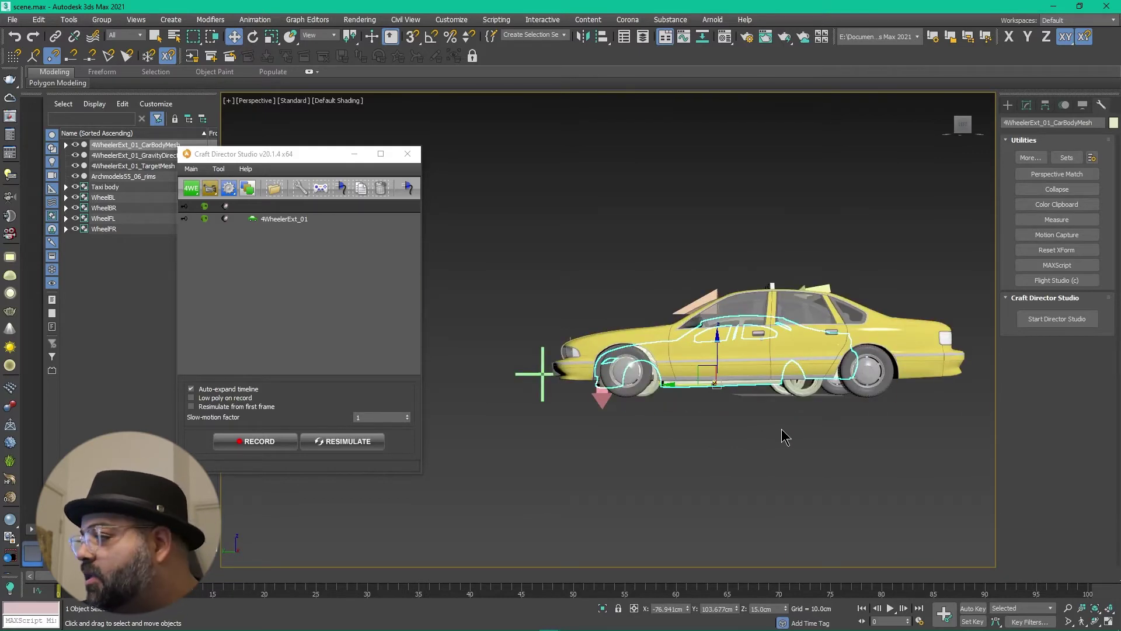
In the Left view, scale up the 4WheelerExt_01 car body mesh and shift it to about Y 57.7 cm, matching its rear wheels to the taxi's
key(l)
scroll(783, 444, up, 5)
scroll(880, 463, up, 3)
scroll(663, 384, up, 4)
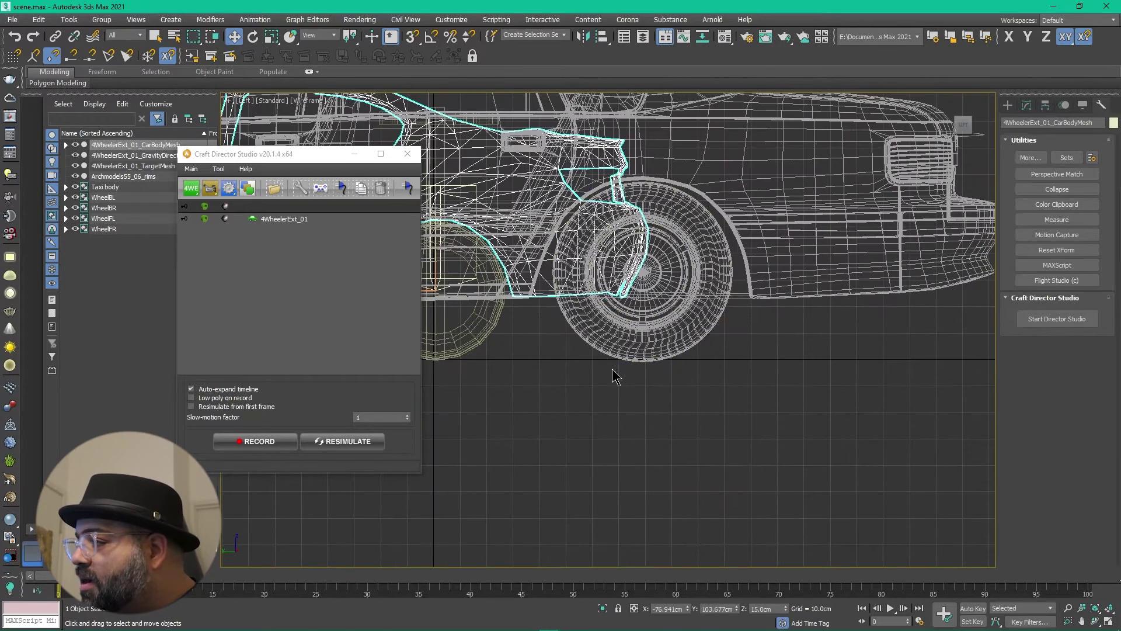
middle_drag(616, 376, 718, 379)
click(768, 369)
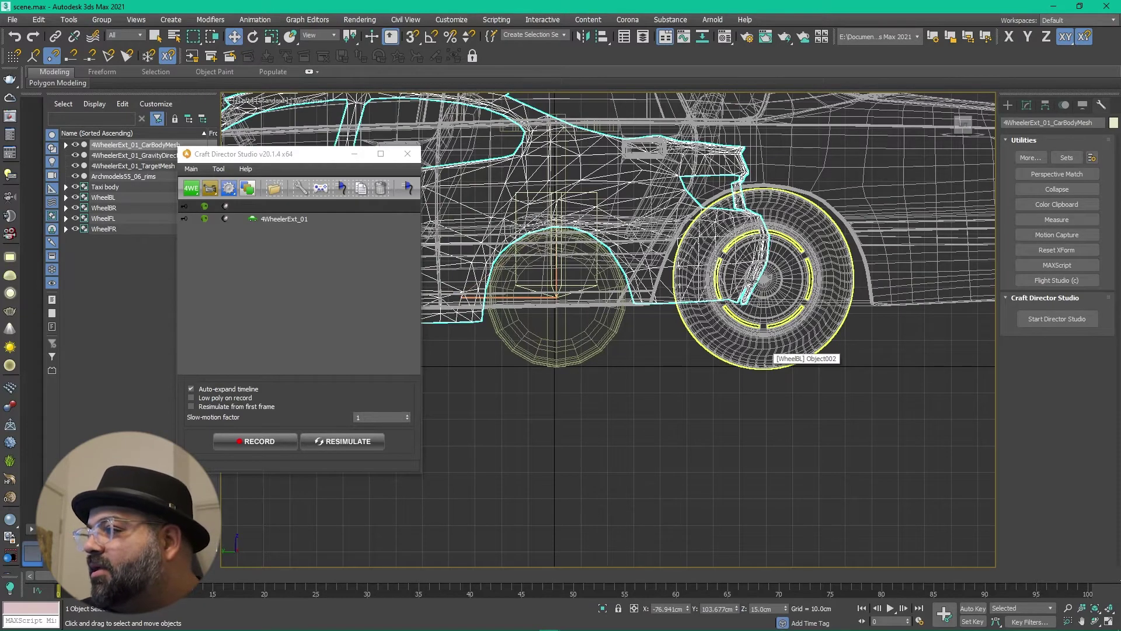
click(660, 408)
middle_drag(660, 409, 734, 464)
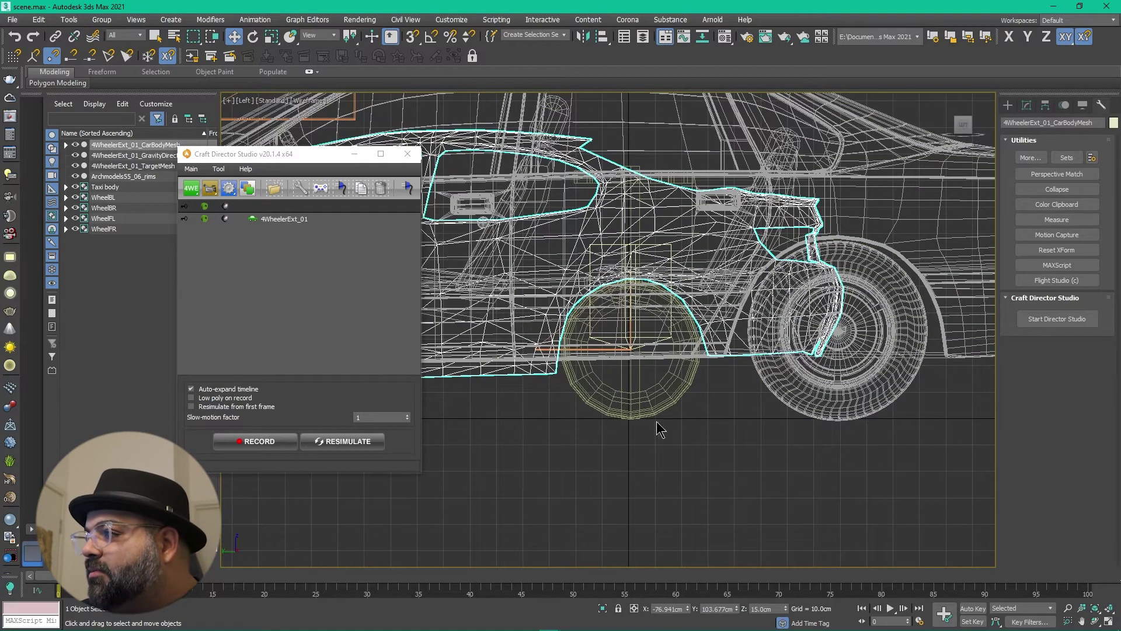
scroll(660, 429, down, 5)
scroll(666, 403, up, 1)
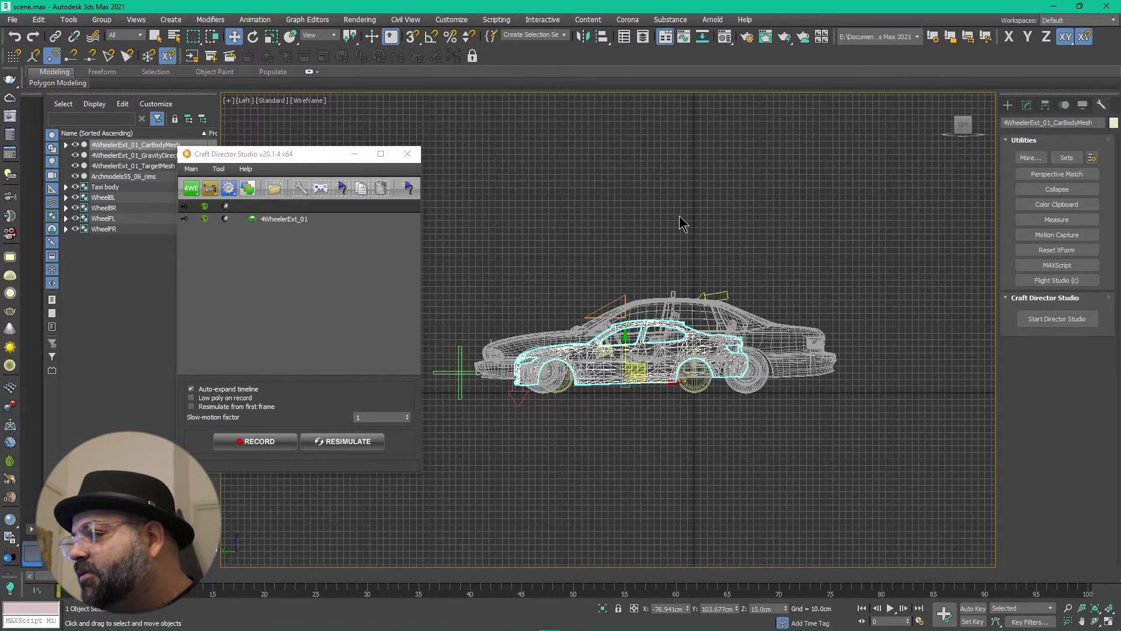
scroll(456, 403, up, 2)
scroll(455, 403, down, 2)
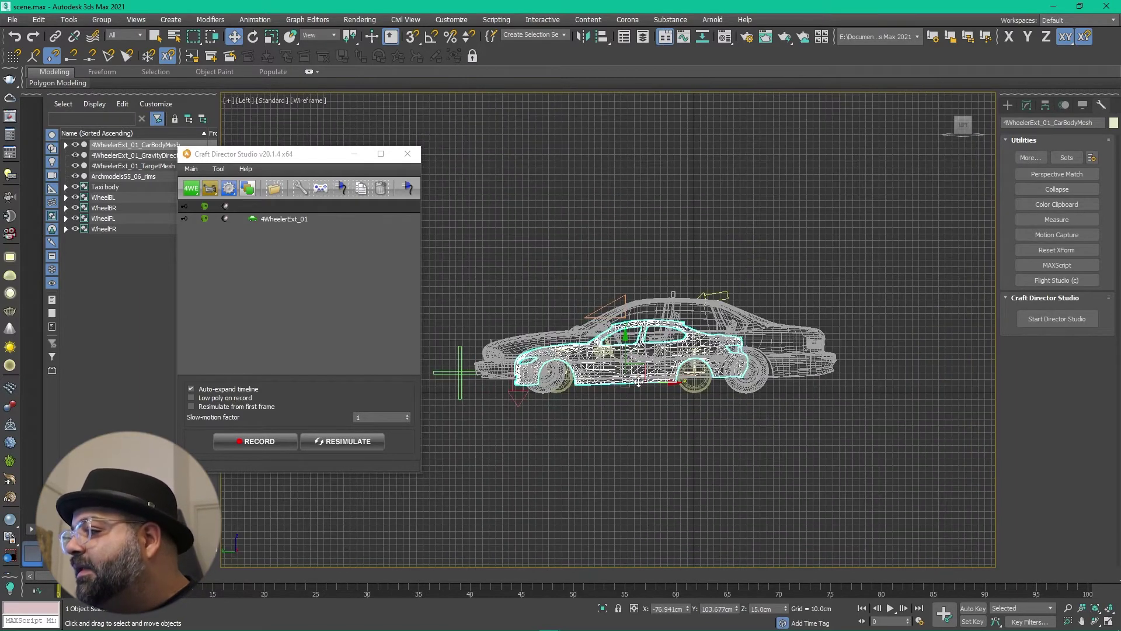
key(r)
drag(630, 377, 694, 380)
key(w)
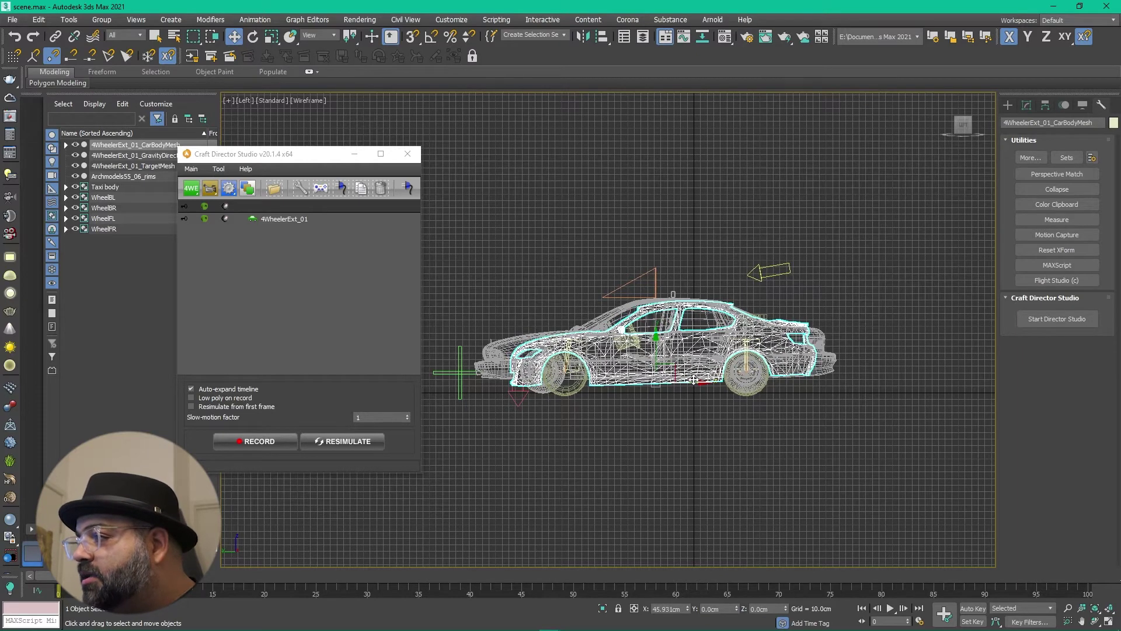
Raise the 4WheelerExt_01 car body mesh to about Z 19.1 cm and clear the selection
scroll(694, 381, up, 6)
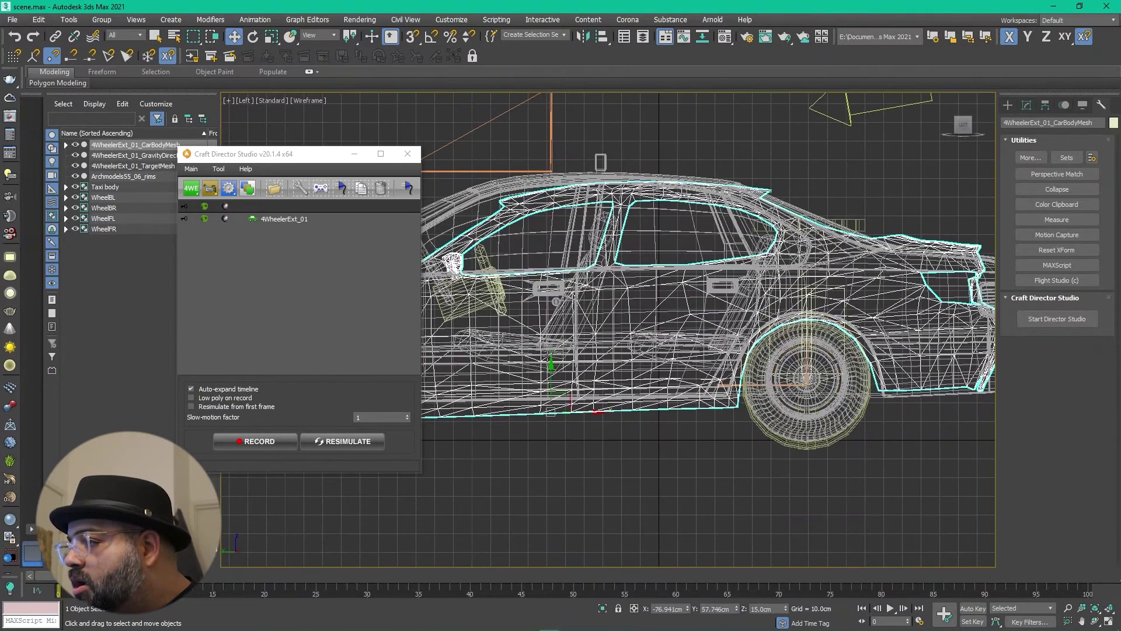
drag(552, 365, 551, 357)
scroll(728, 373, down, 5)
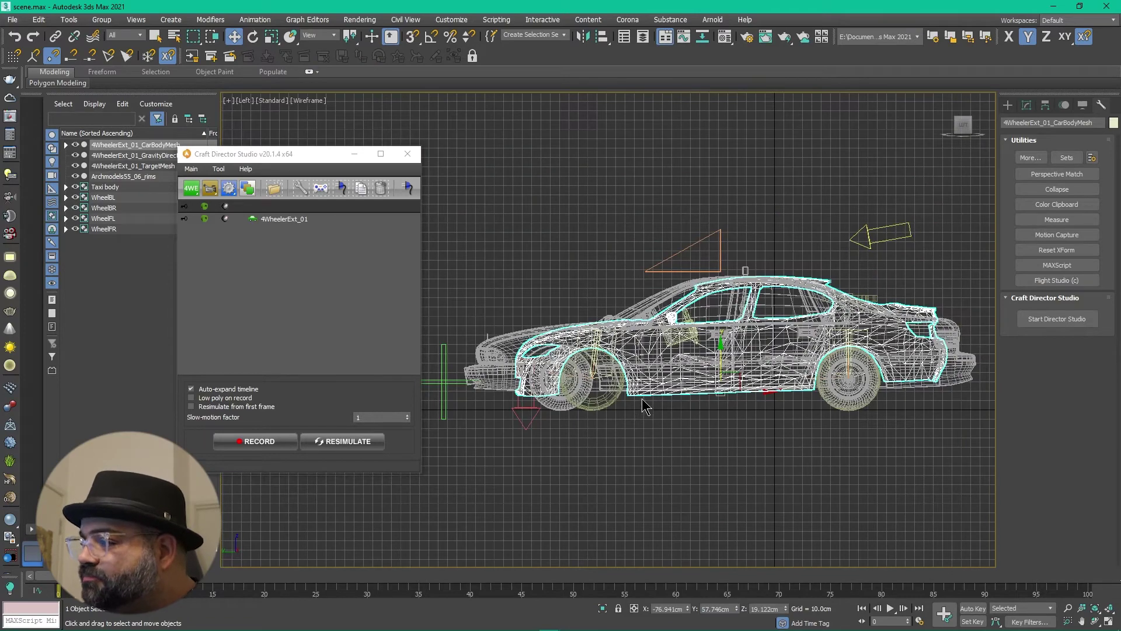
click(674, 447)
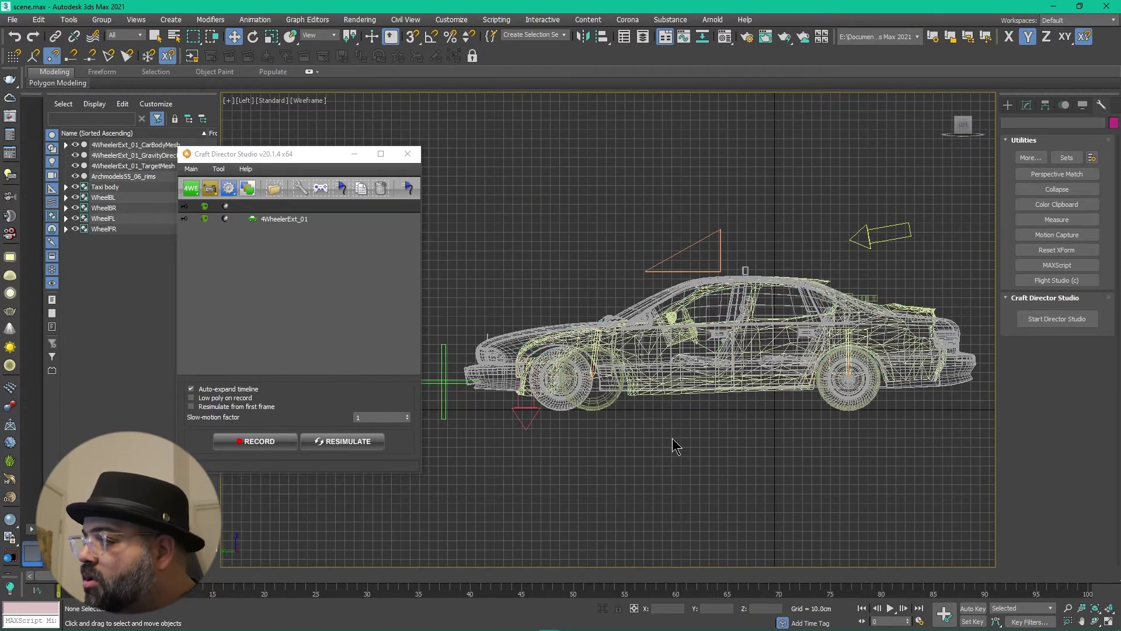
Examine in shaded view how the taxi body and wheel groups overlap the rig's body and wheels
key(F3)
alt+middle_drag(544, 369, 589, 375)
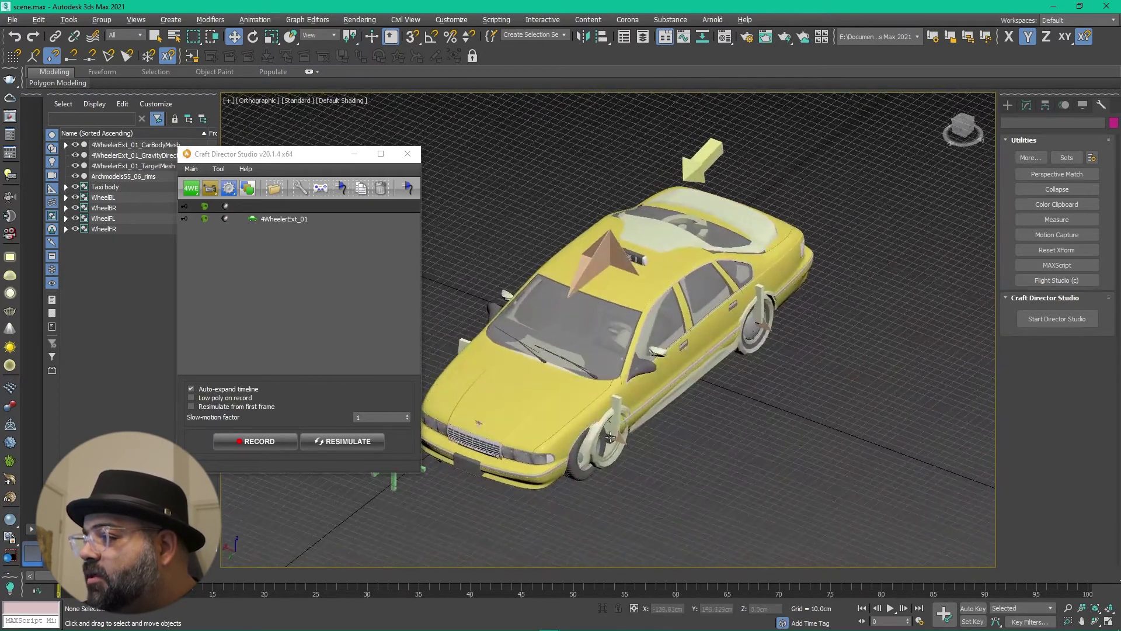
click(589, 375)
ctrl+click(578, 445)
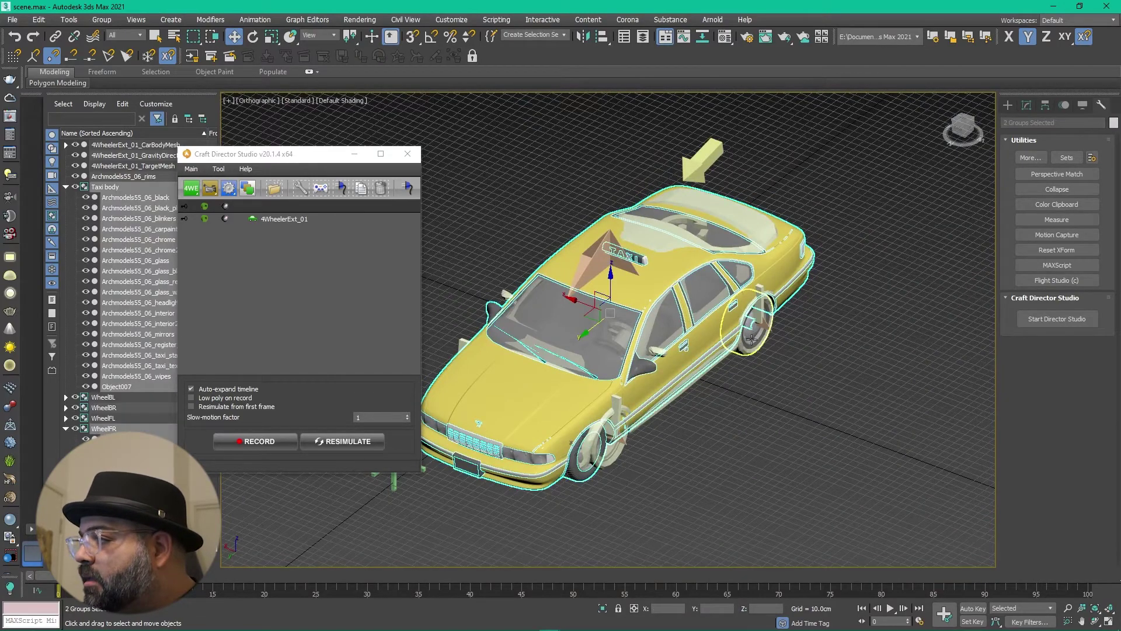
click(747, 475)
alt+middle_drag(746, 475, 625, 406)
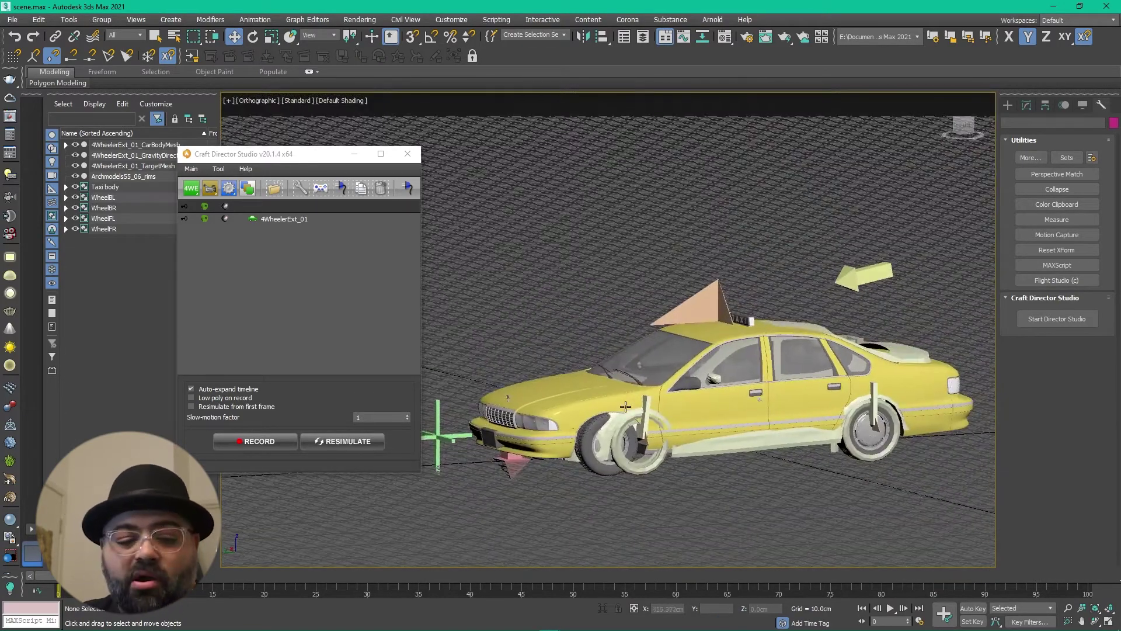
click(625, 407)
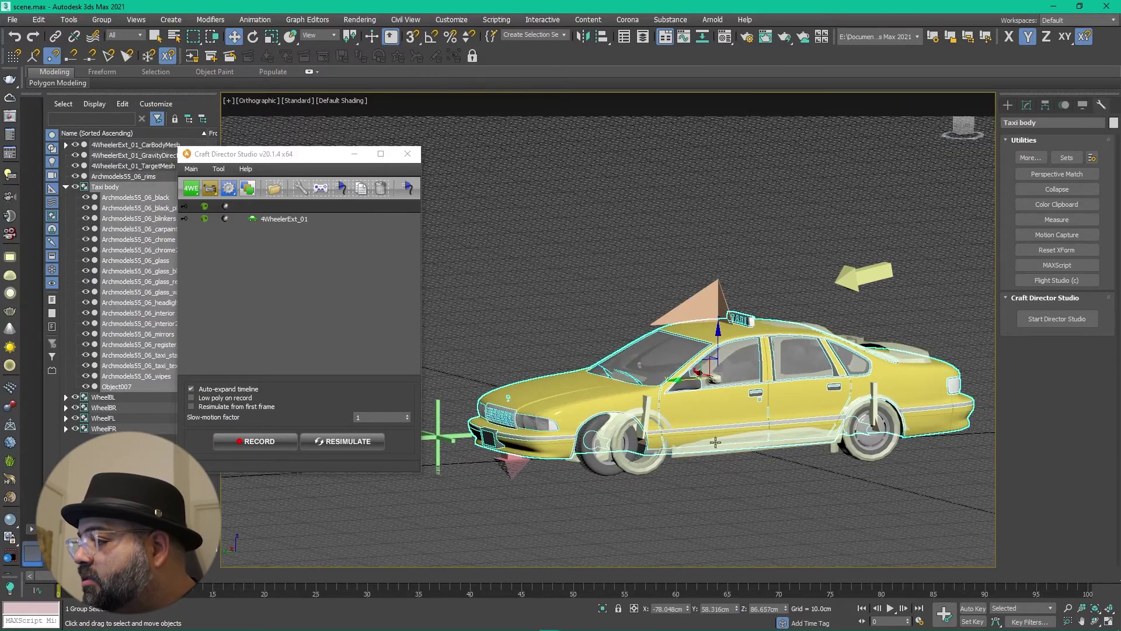
alt+middle_drag(716, 442, 726, 487)
Try lifting the 4WheelerExt_01 car body mesh to about Z 293.4 cm, clear above the taxi
click(716, 398)
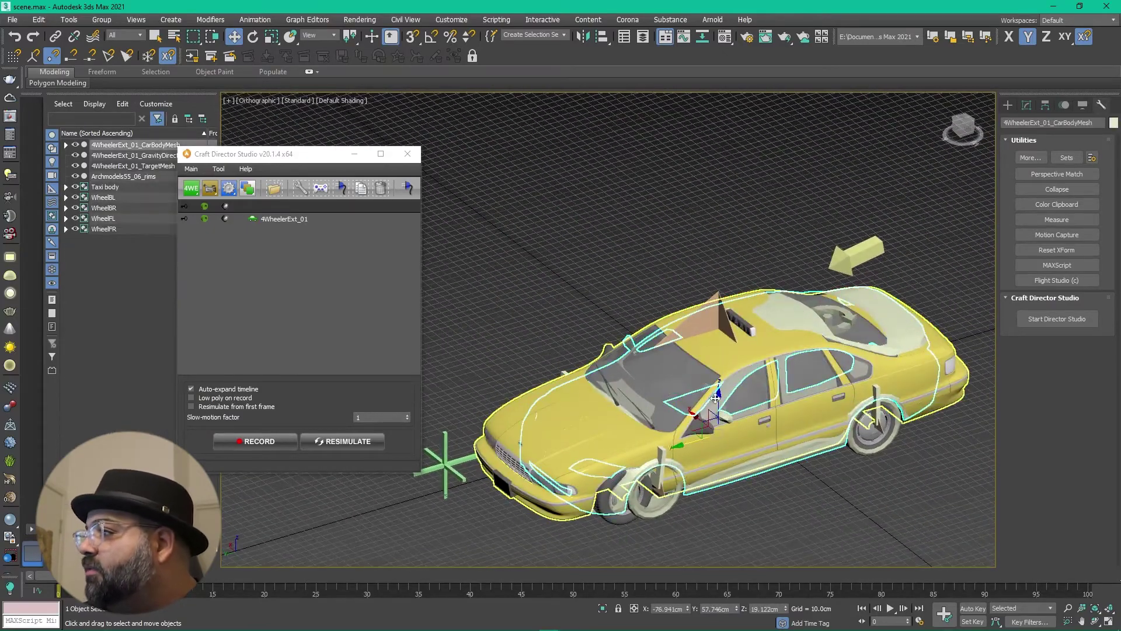
drag(715, 399, 715, 211)
alt+middle_drag(700, 379, 674, 440)
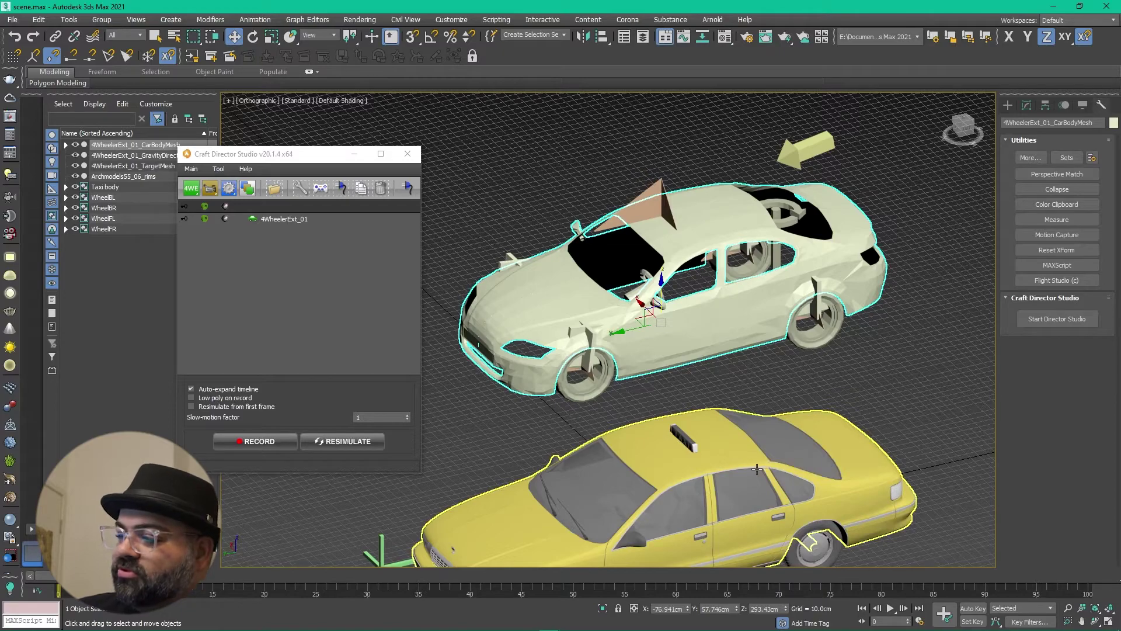
scroll(777, 457, down, 3)
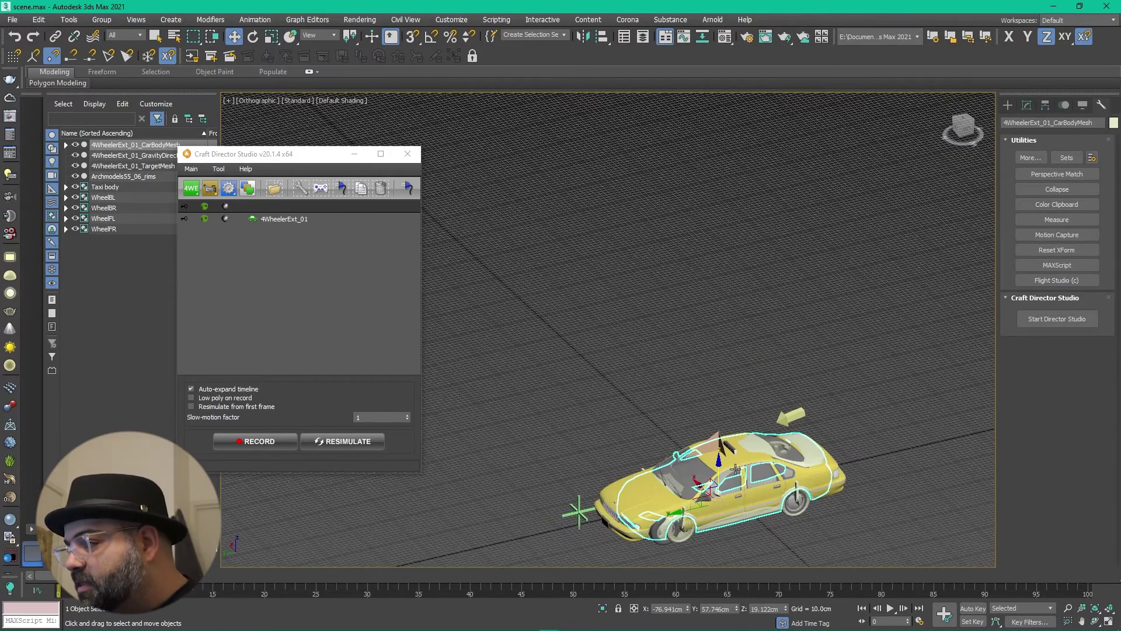
Align the rig's rear wheel relocator to the WheelBR wheel (Object005), pivot to pivot in X, Y and Z position
scroll(704, 388, up, 8)
alt+middle_drag(663, 426, 616, 299)
scroll(677, 280, up, 6)
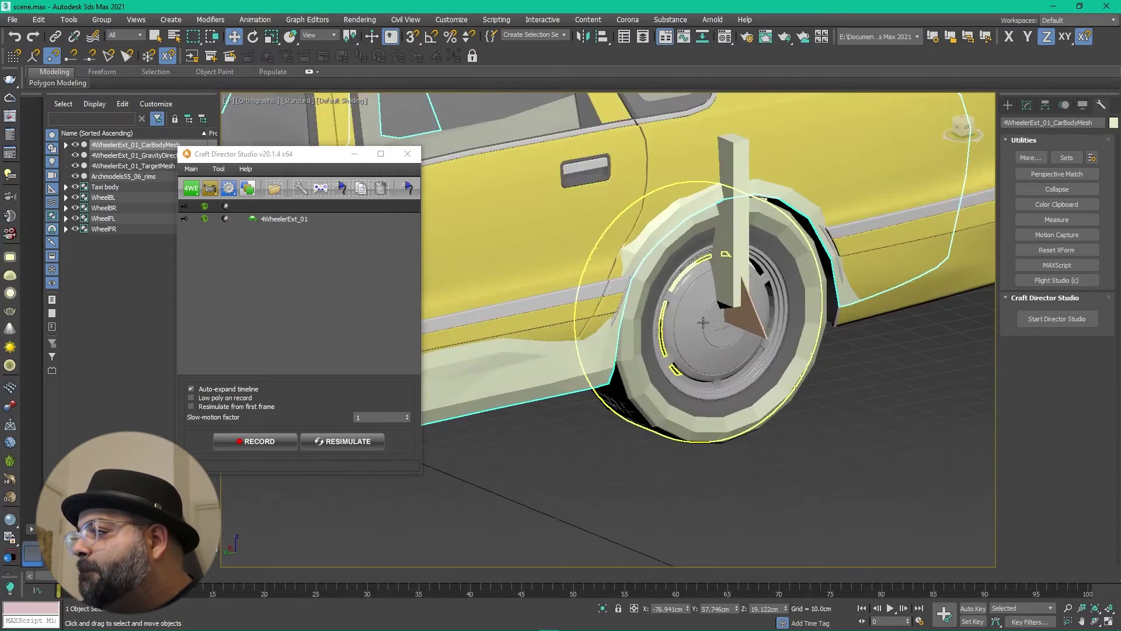
click(713, 351)
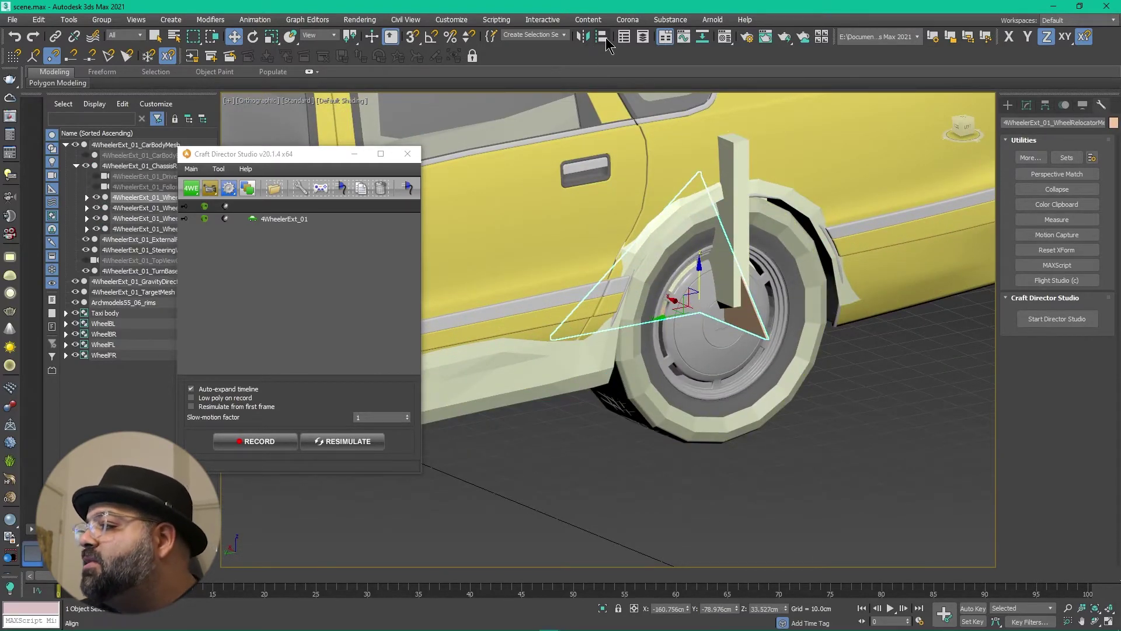
click(605, 38)
click(713, 353)
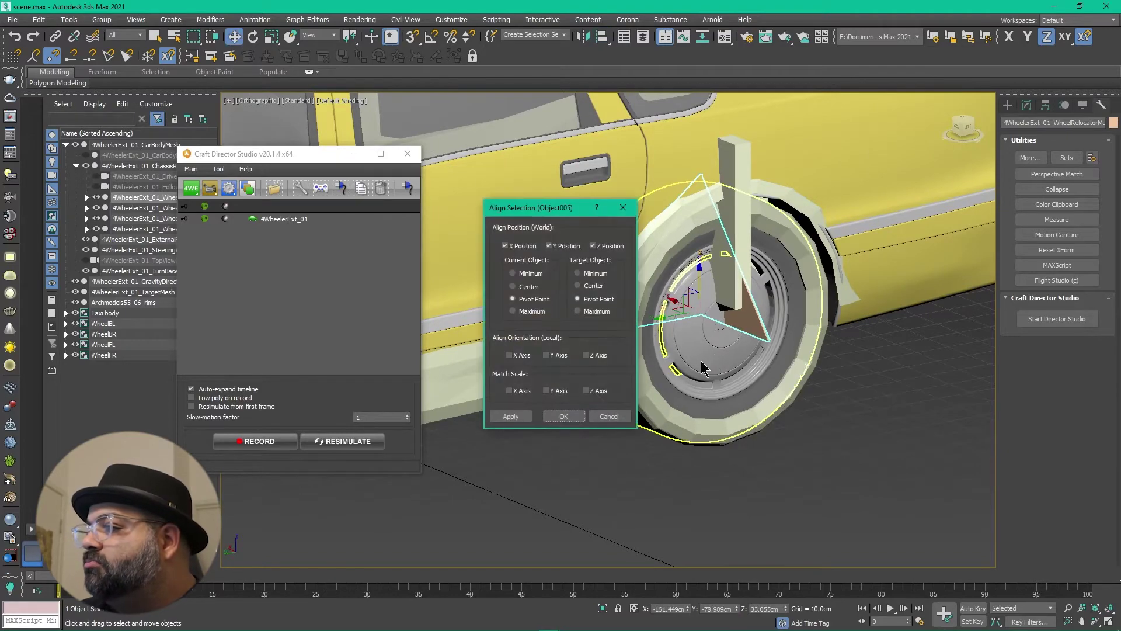
click(563, 416)
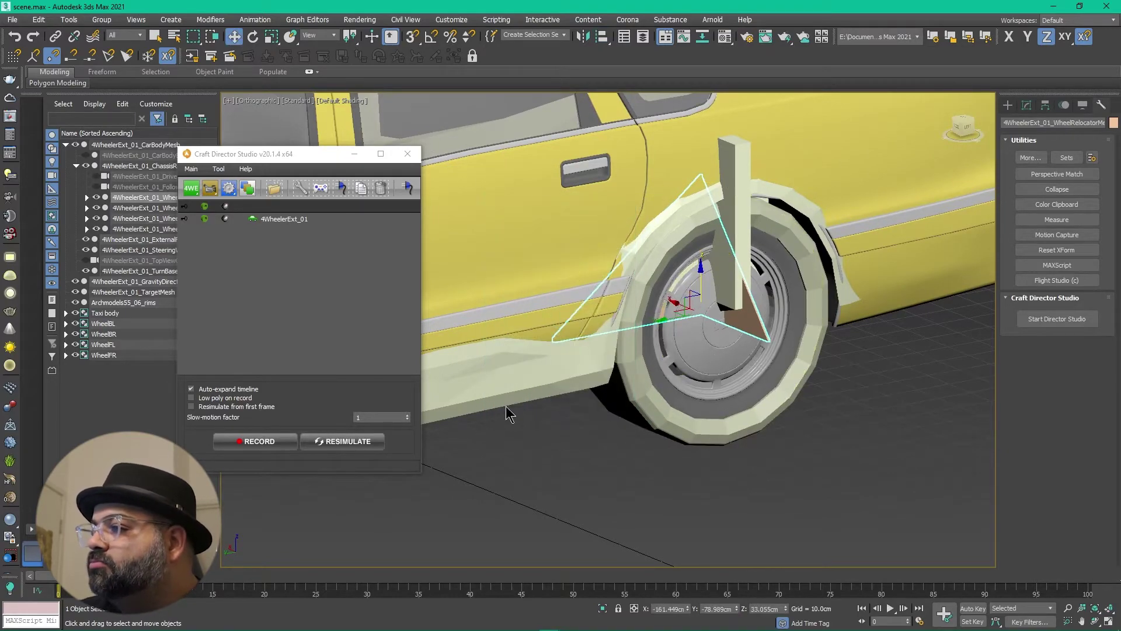
Align the opposite rear wheel relocator to the taxi's WheelBL wheel, pivot to pivot in position
scroll(508, 408, down, 5)
alt+middle_drag(508, 409, 535, 412)
scroll(693, 439, up, 3)
scroll(538, 408, up, 5)
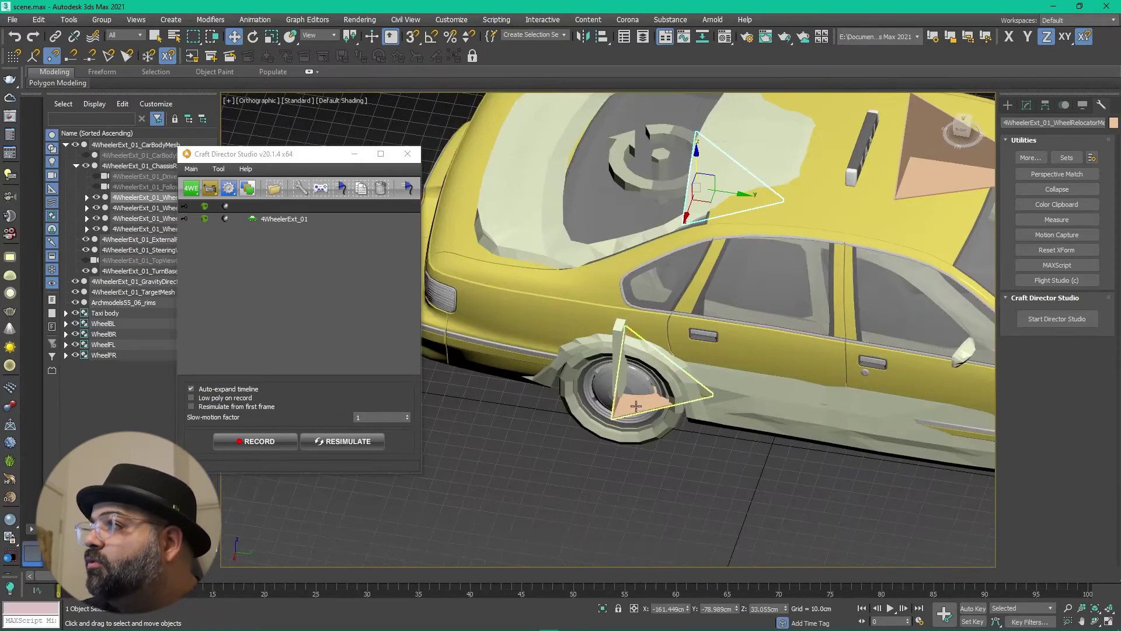
click(618, 368)
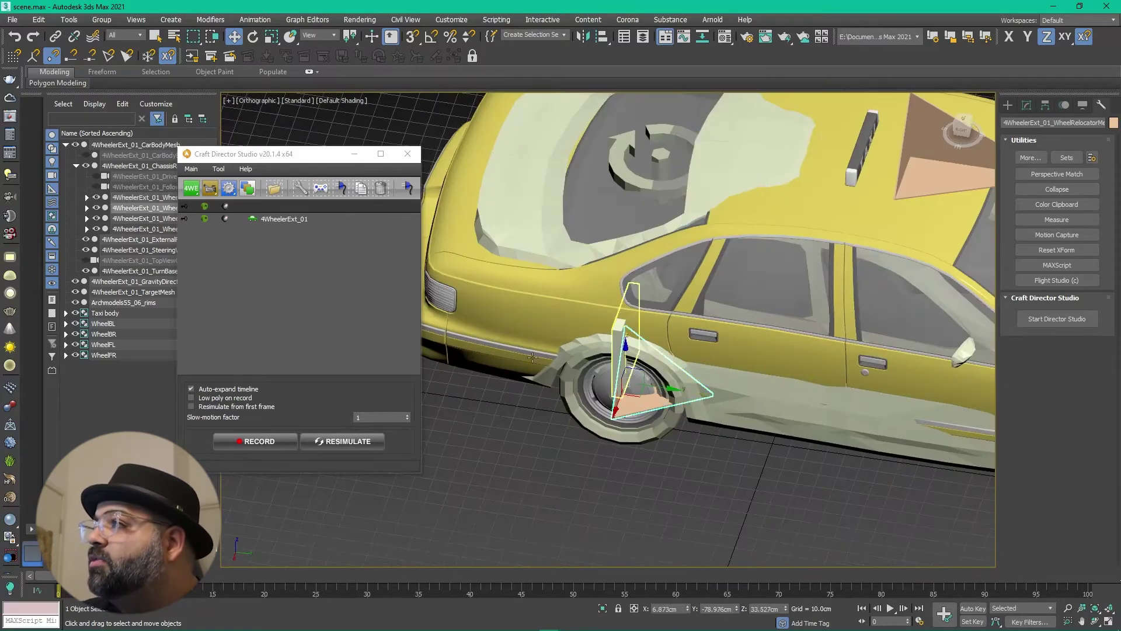
click(601, 39)
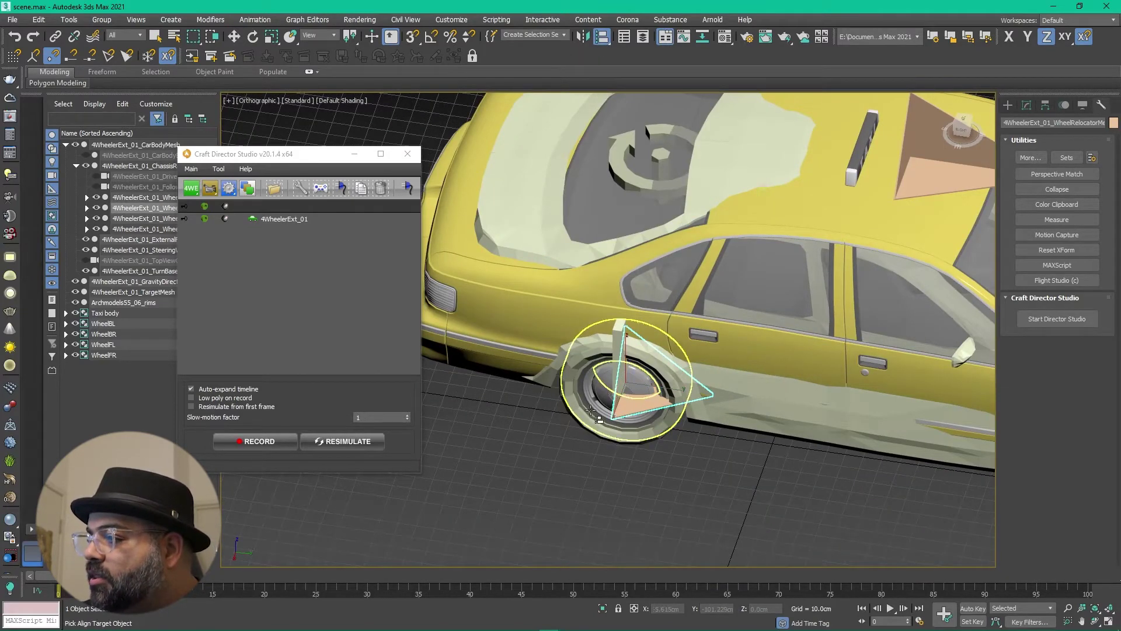
click(590, 418)
click(564, 416)
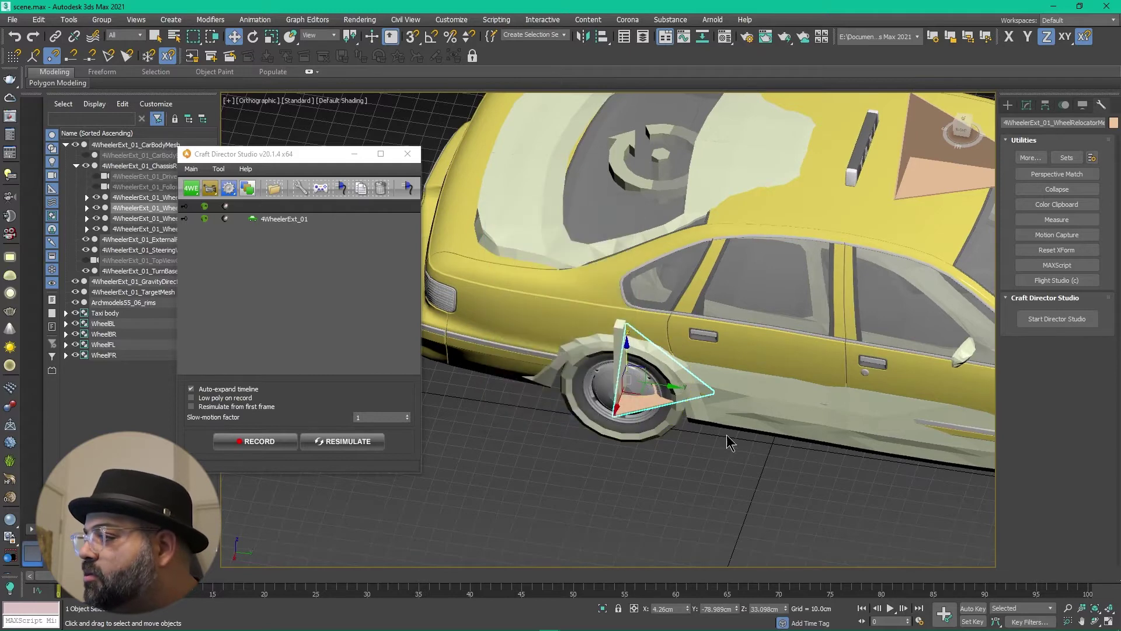
Align the front wheel relocator on the same side to the taxi's WheelFL wheel, pivot to pivot in position
scroll(690, 445, down, 5)
alt+middle_drag(691, 446, 741, 433)
scroll(640, 407, up, 6)
alt+middle_drag(640, 407, 491, 315)
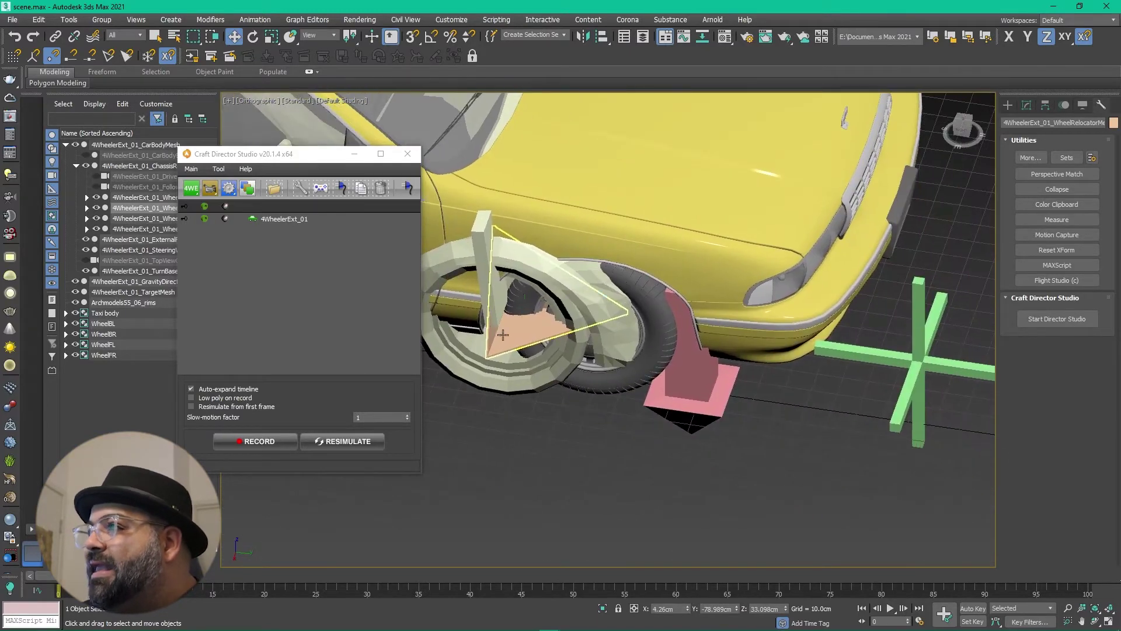
click(491, 315)
click(603, 38)
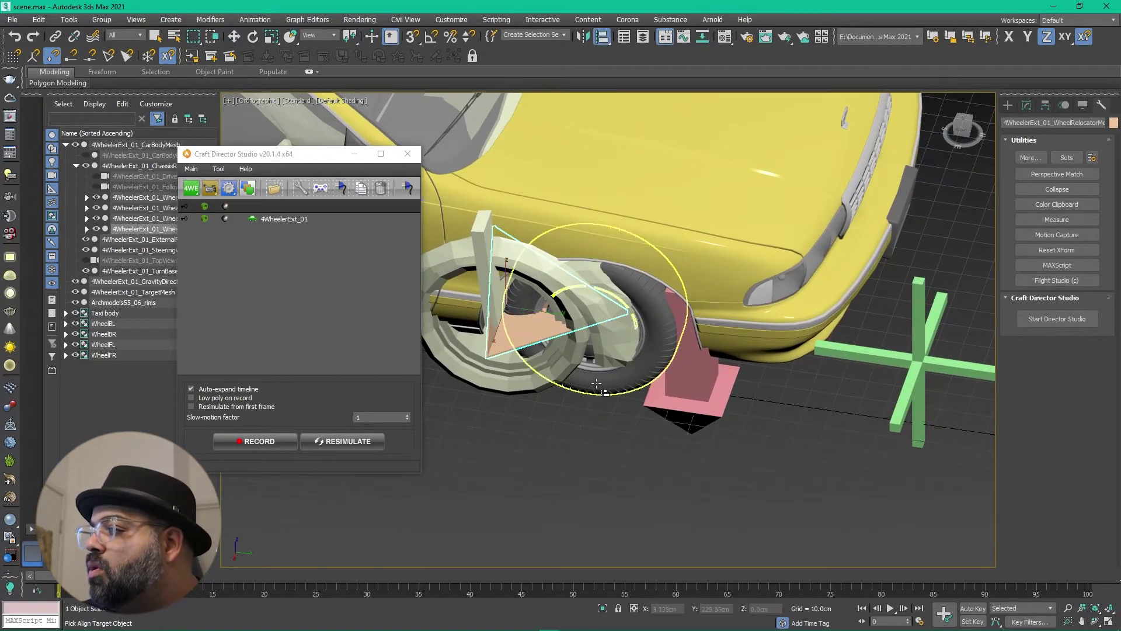
click(608, 338)
click(564, 416)
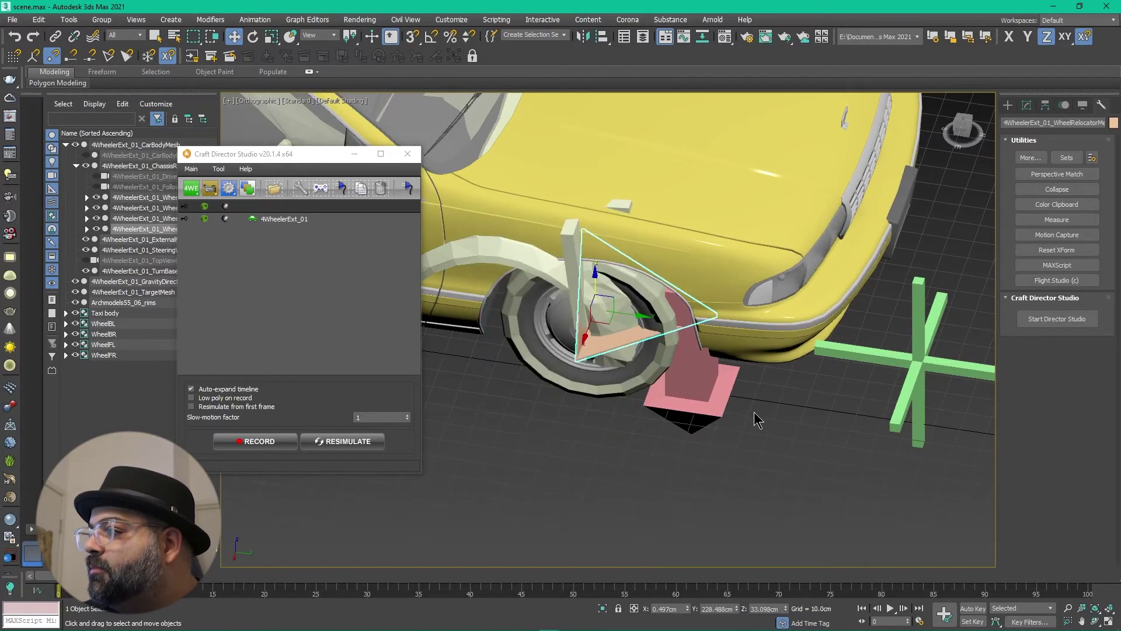
Align the remaining front wheel relocator to the WheelFR wheel (Object001), pivot to pivot in X, Y and Z position
alt+middle_drag(756, 419, 602, 419)
scroll(671, 414, down, 5)
scroll(732, 380, up, 4)
scroll(682, 411, up, 3)
scroll(586, 420, up, 3)
click(586, 419)
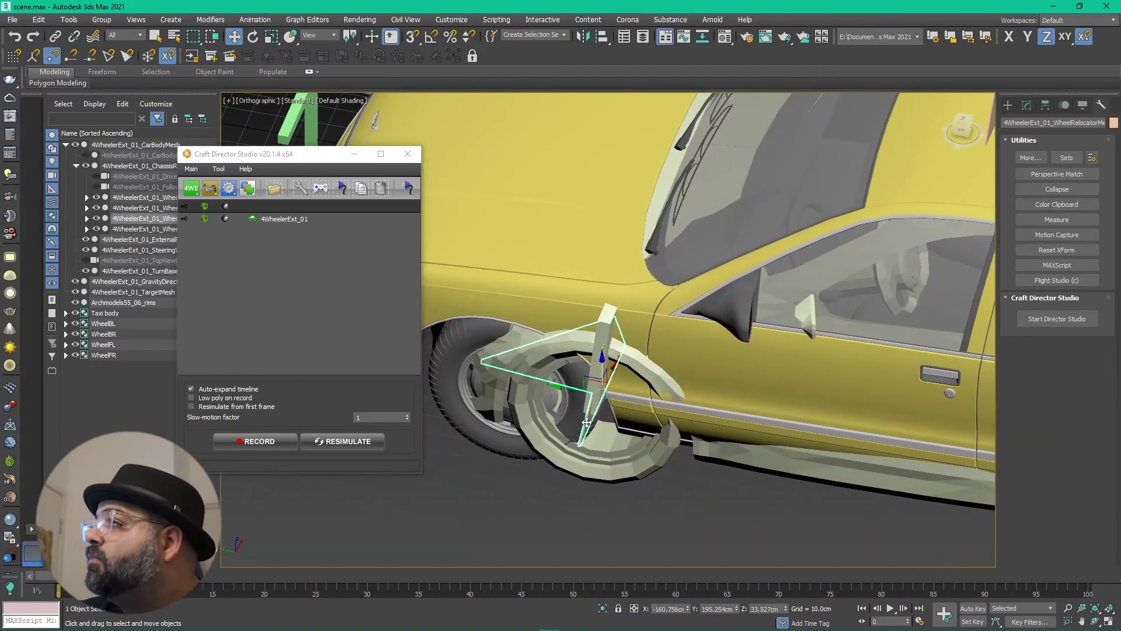
click(602, 38)
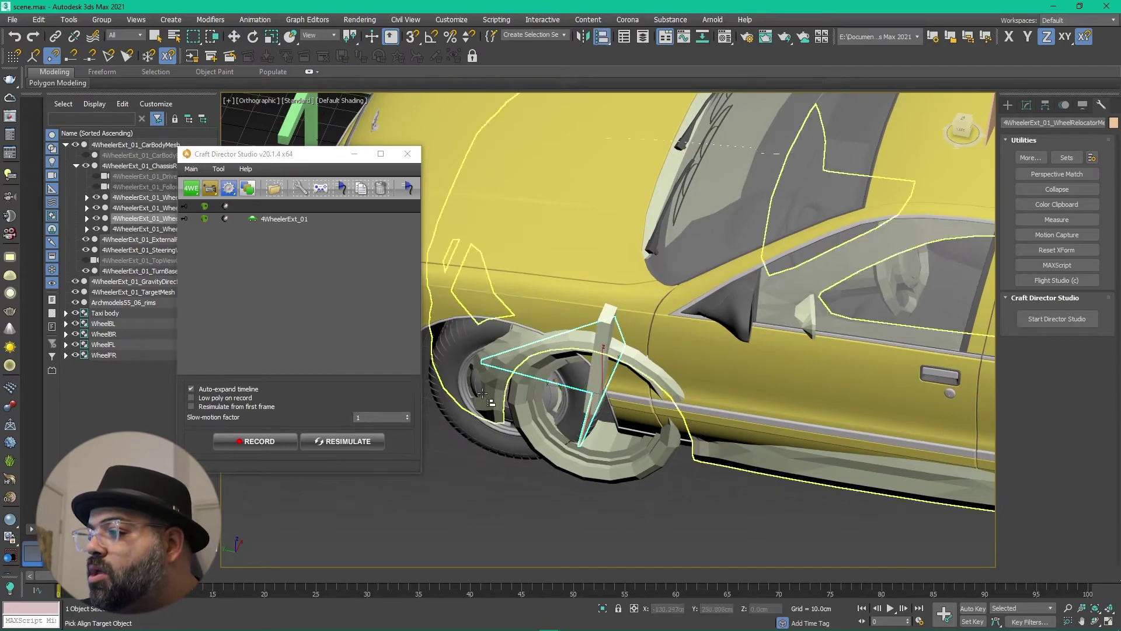
click(569, 403)
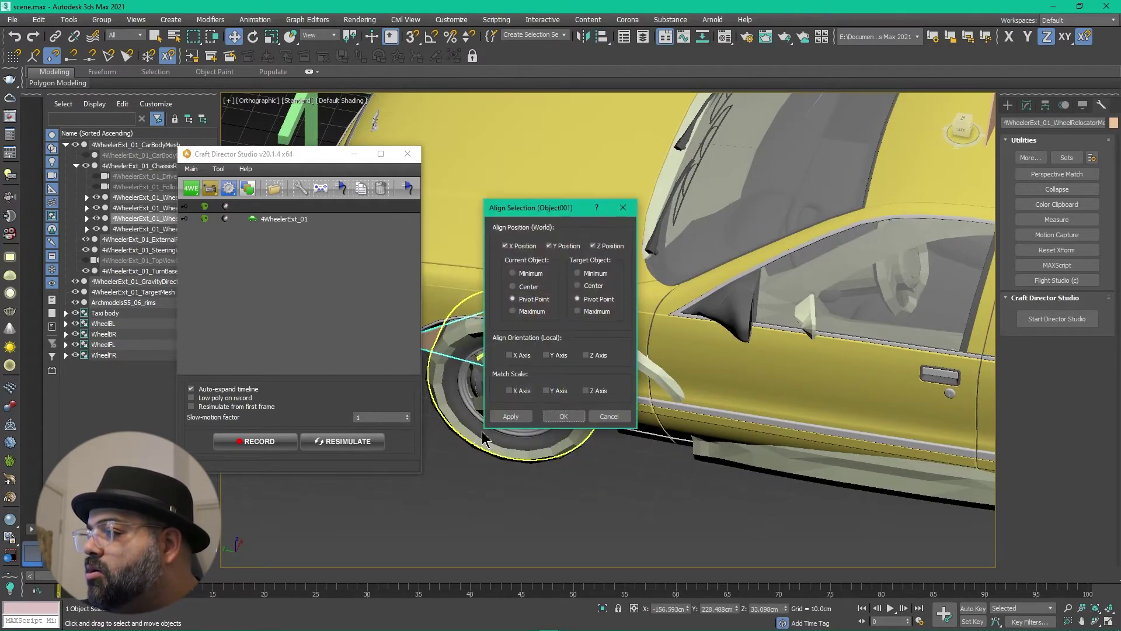
click(575, 417)
Move the 4WheelerExt_01 target mesh farther ahead of the taxi to about X -73.3 cm, Y 448.8 cm
scroll(601, 425, down, 6)
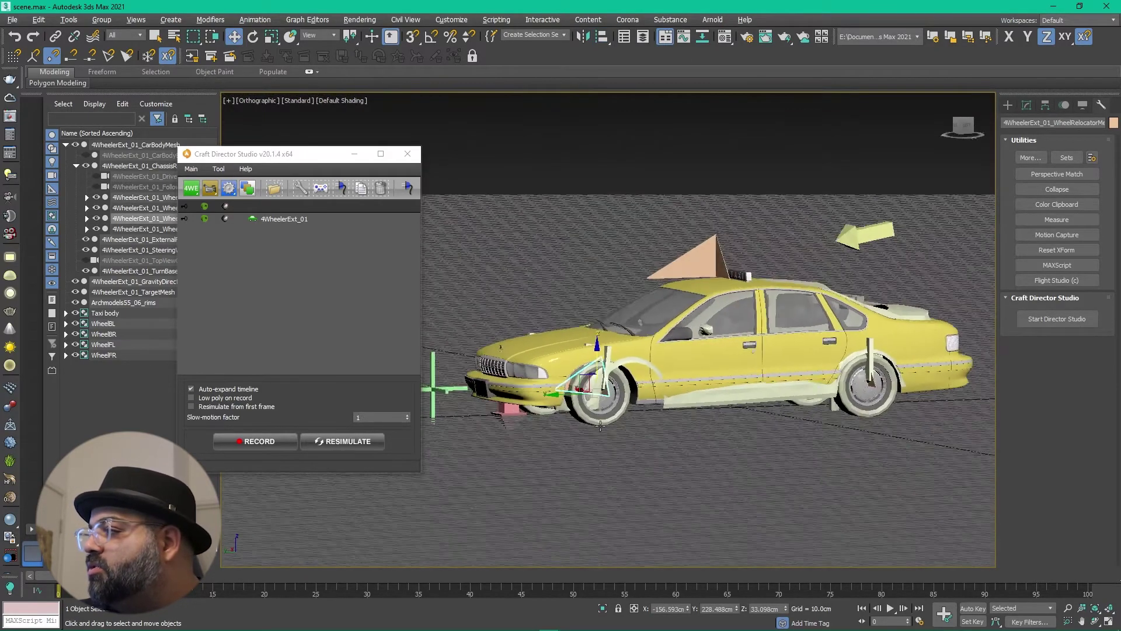
alt+middle_drag(600, 426, 684, 443)
scroll(730, 433, up, 5)
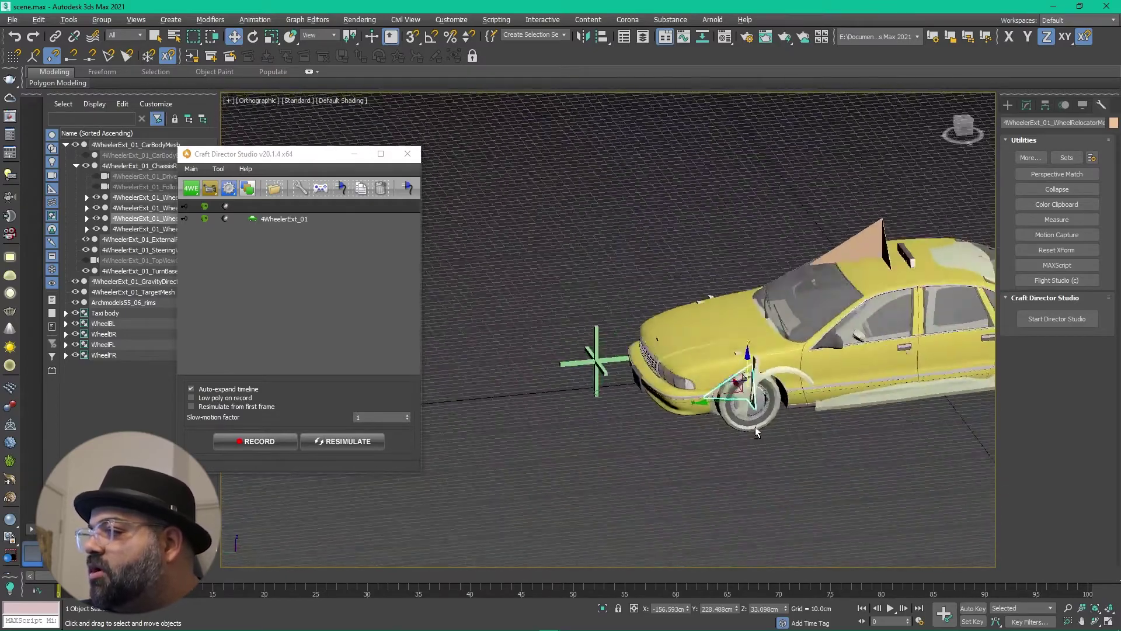
click(596, 365)
alt+middle_drag(624, 394, 626, 425)
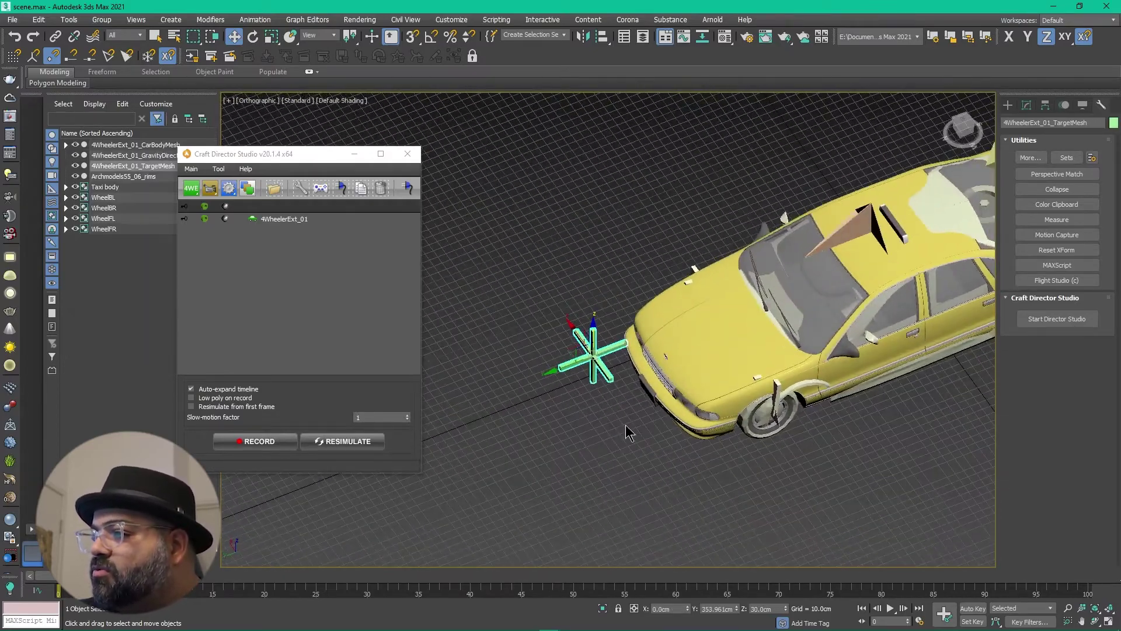
drag(566, 347, 541, 444)
scroll(604, 489, down, 5)
alt+middle_drag(783, 467, 701, 461)
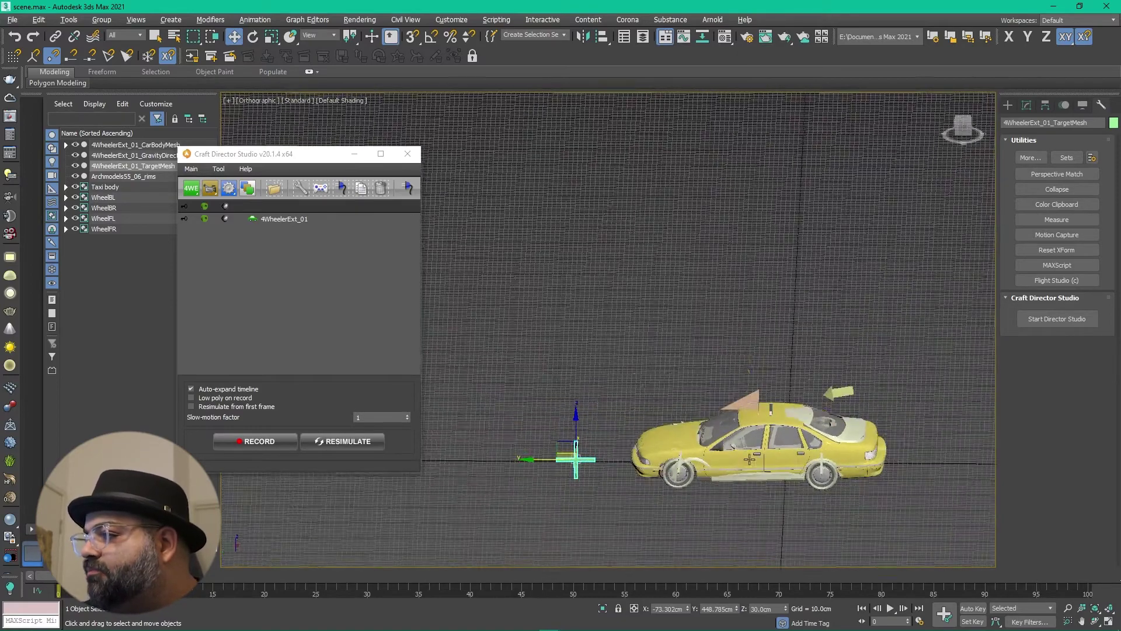
scroll(625, 368, up, 6)
scroll(613, 409, down, 1)
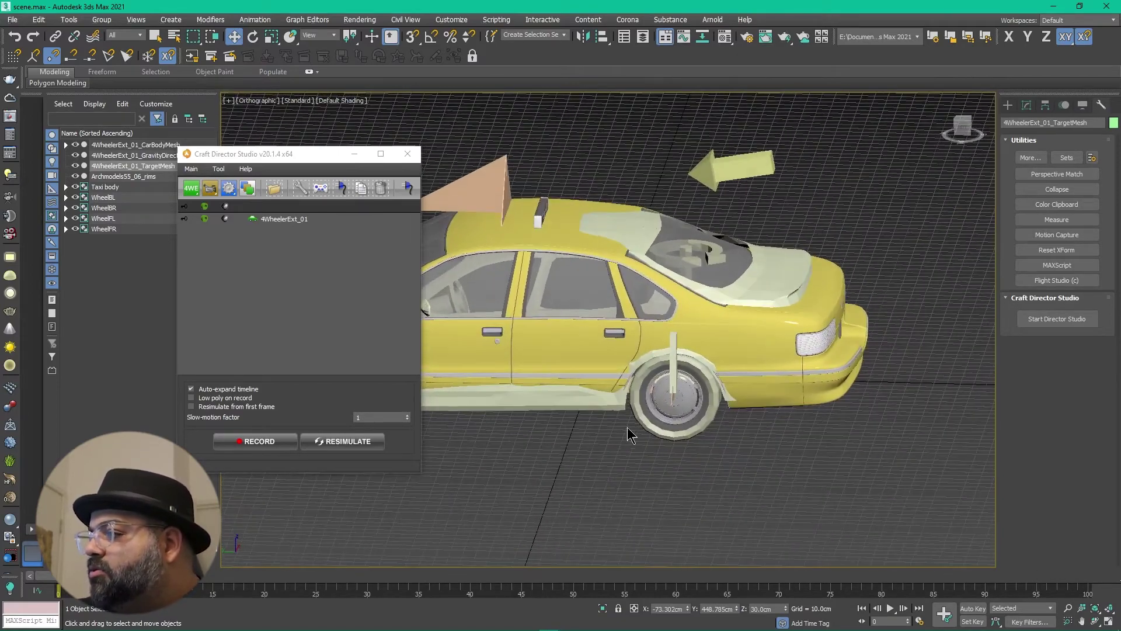
Save the scene over the existing scene.max in the project folder
middle_drag(627, 426, 650, 410)
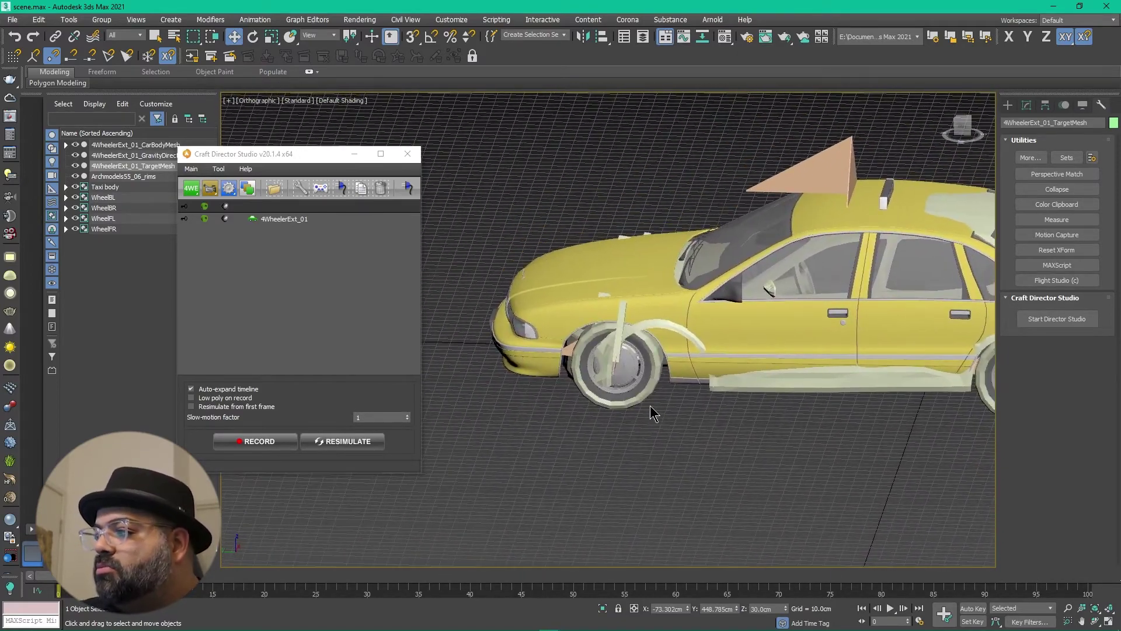
click(688, 372)
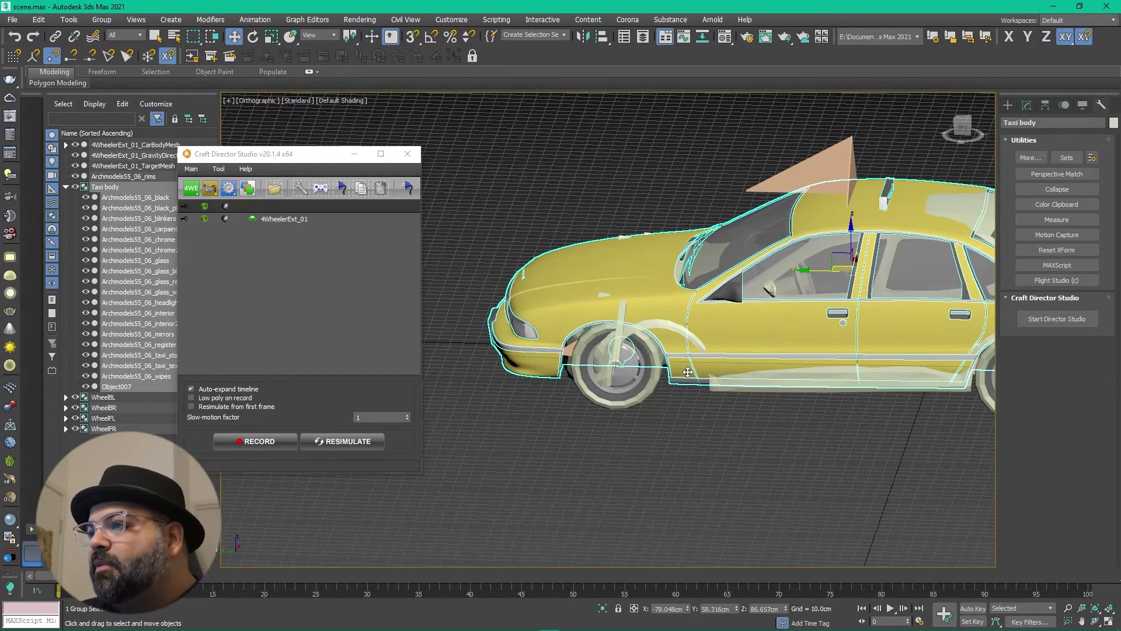
scroll(578, 424, up, 5)
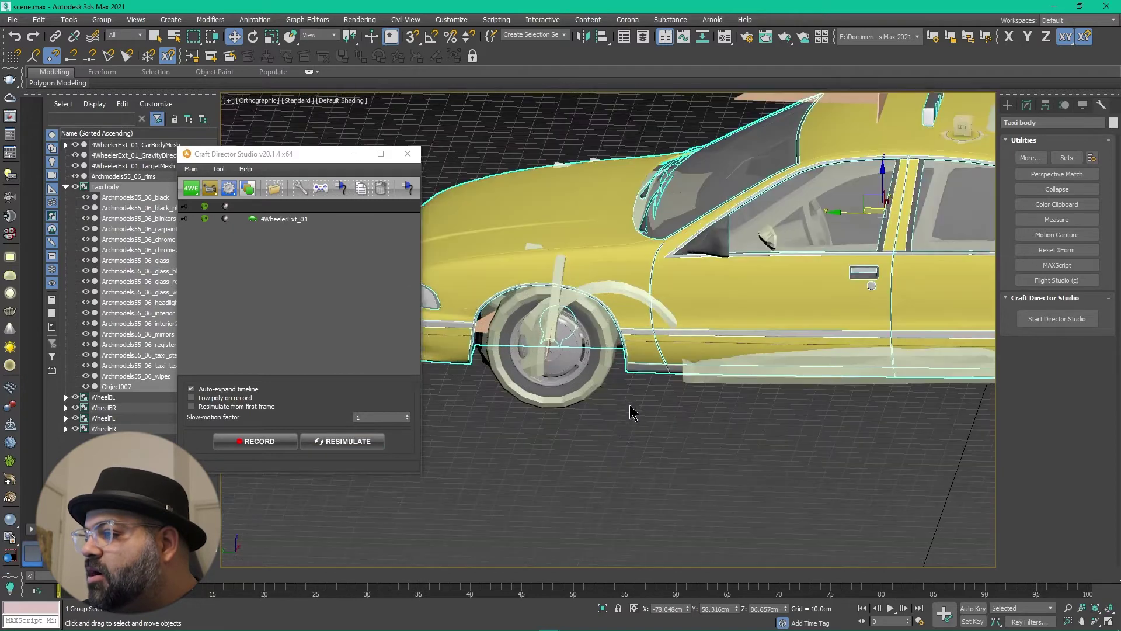
click(707, 457)
key(ctrl+shift+s)
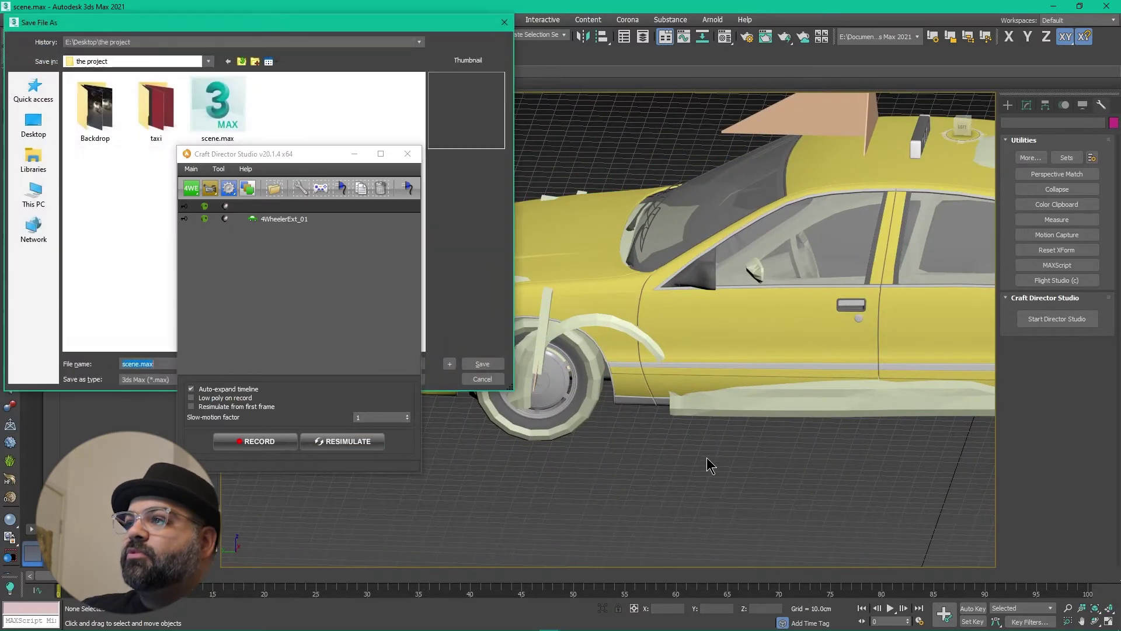
key(Return)
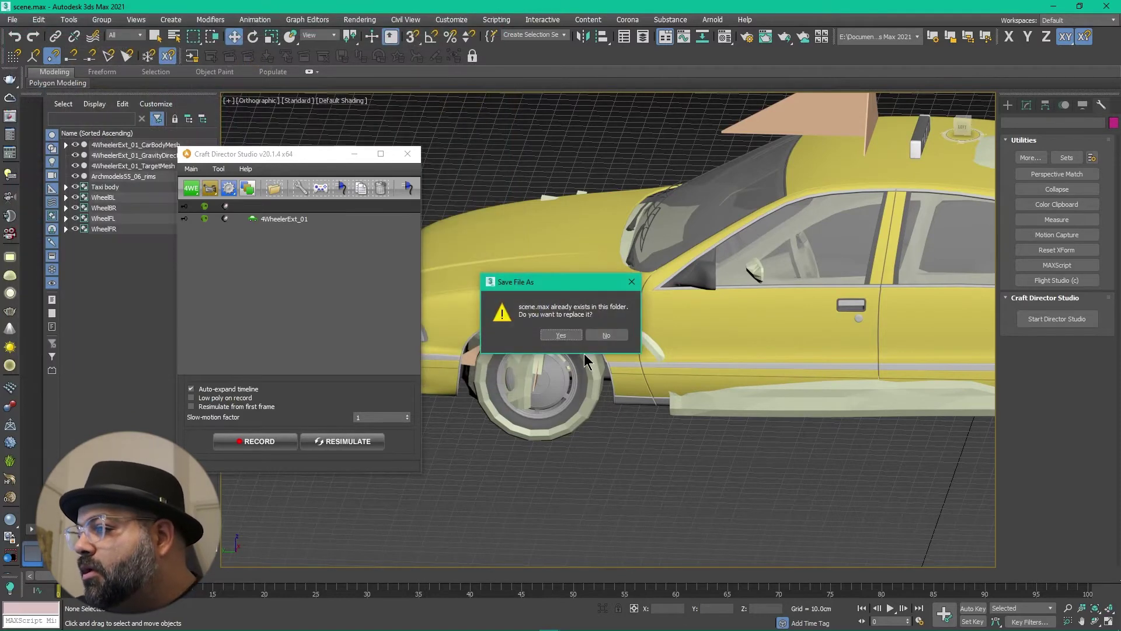
click(560, 335)
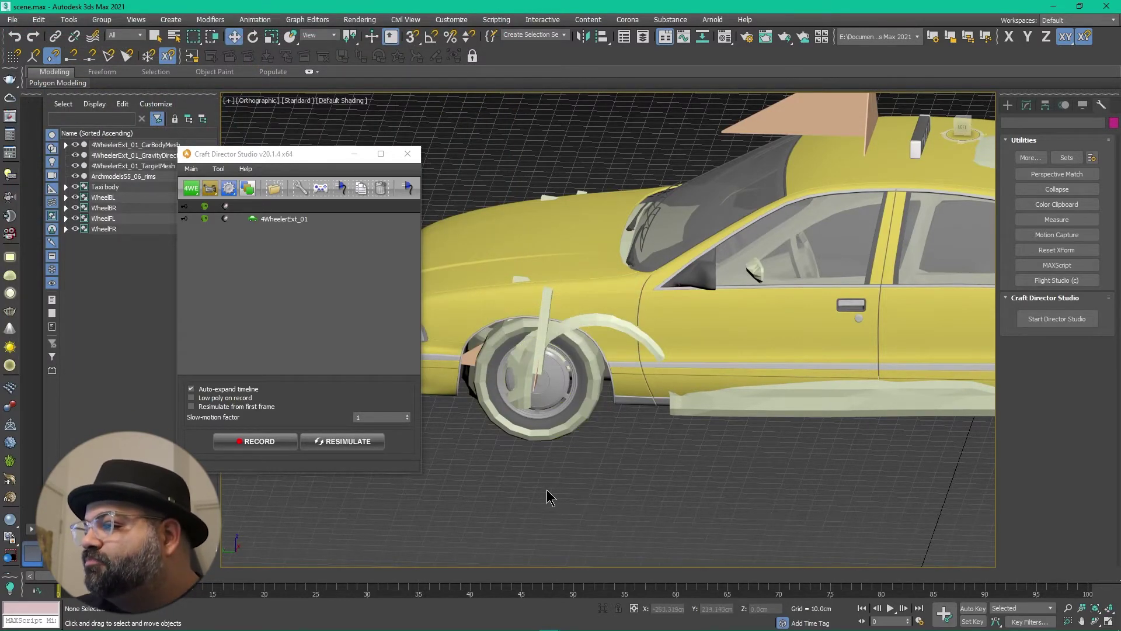
Link the Taxi body group to the rig's 4WheelerExt_01_CarBodyMesh as its parent
middle_drag(547, 490, 433, 461)
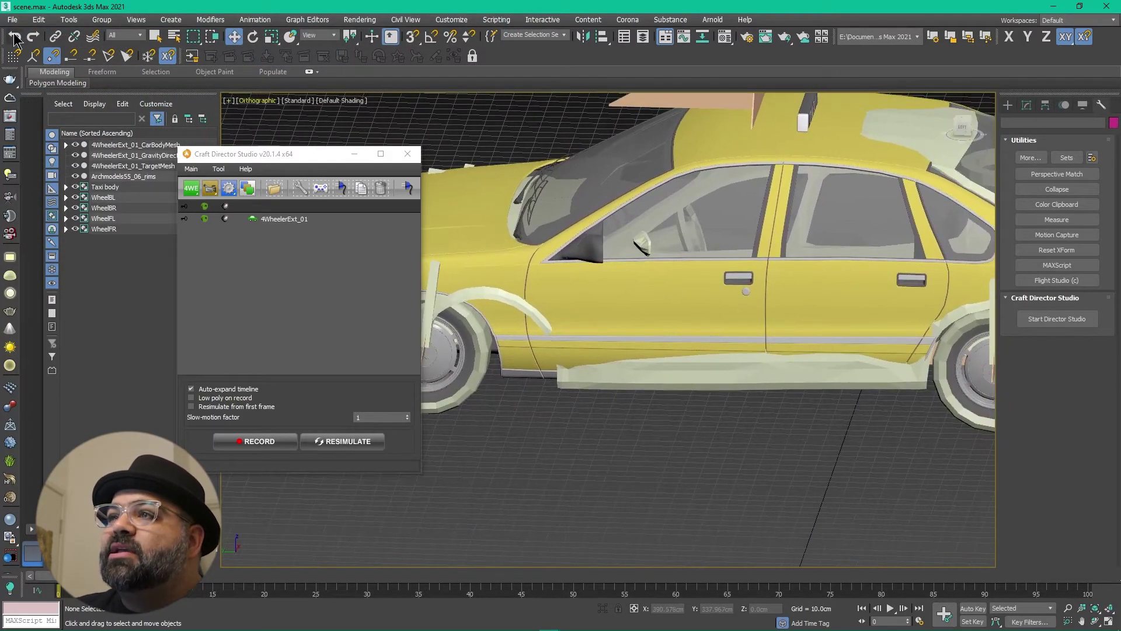
click(56, 37)
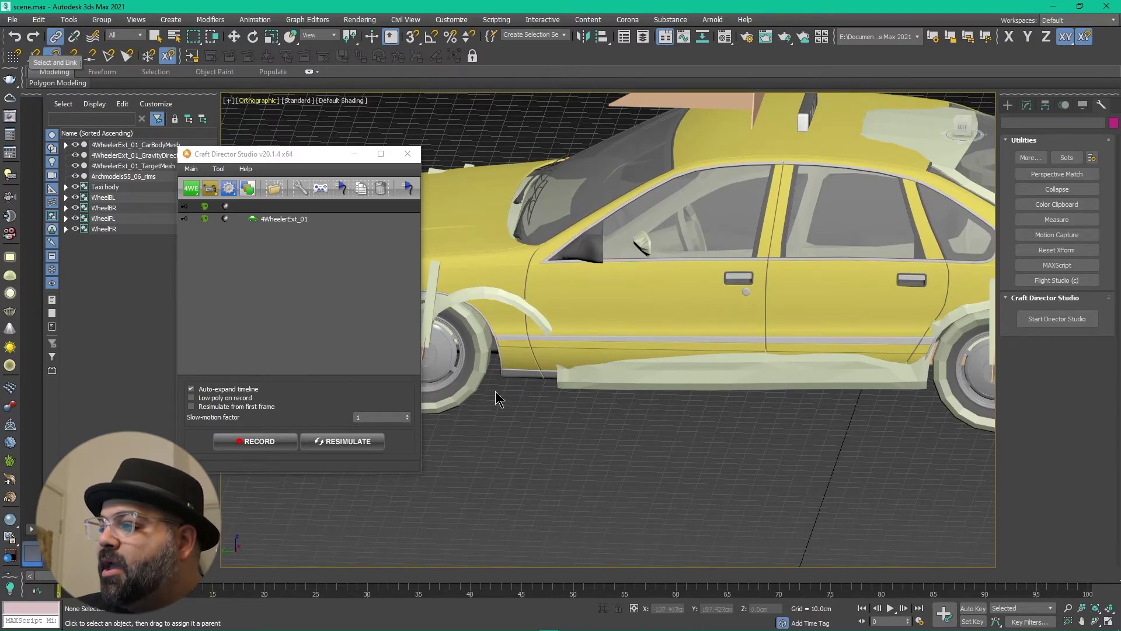
click(511, 368)
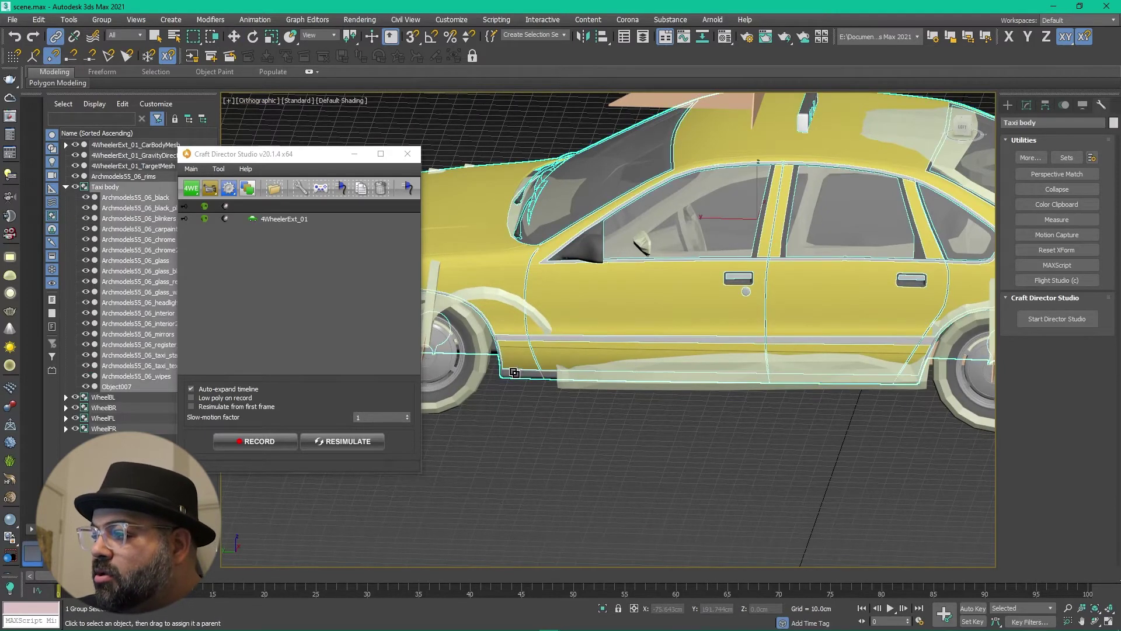
drag(564, 404, 570, 393)
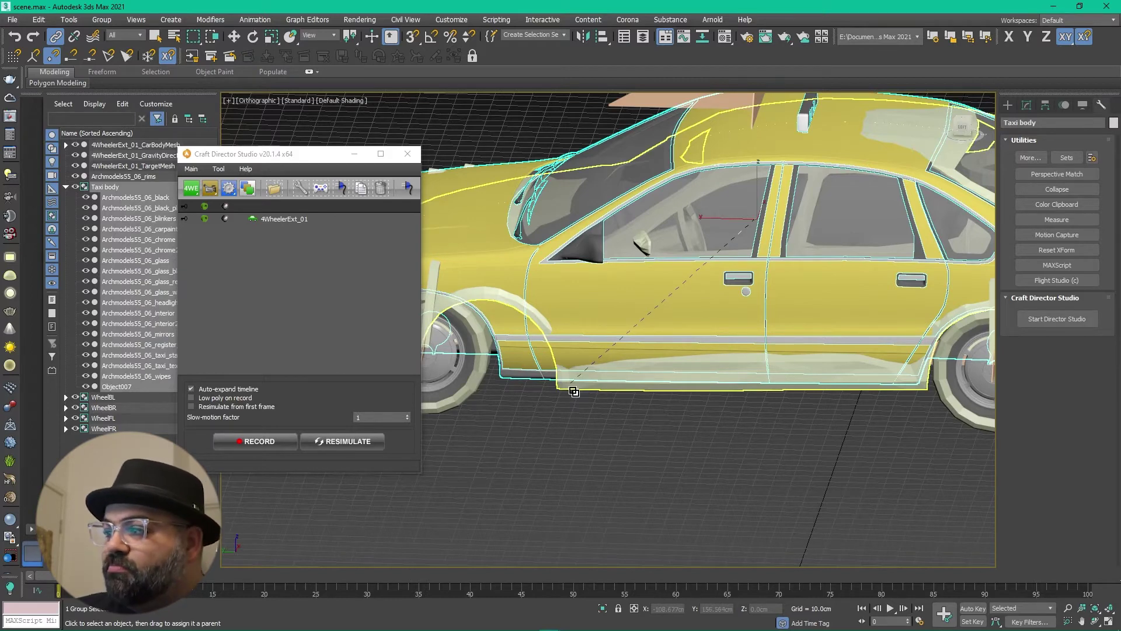
drag(574, 391, 568, 386)
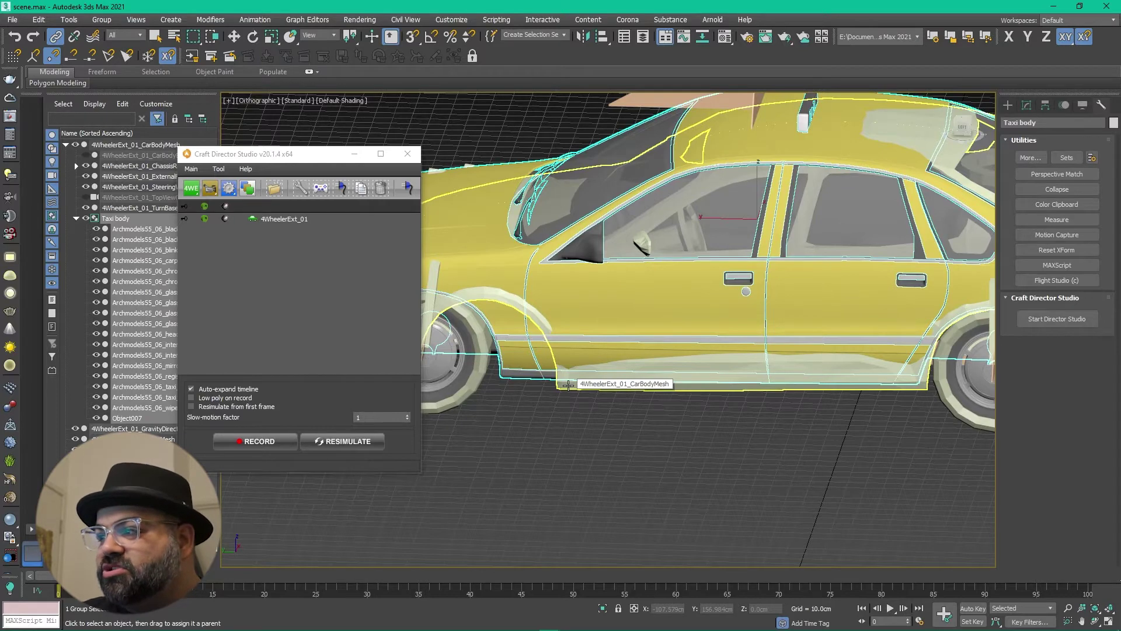
Link the WheelFR group to the rig's wheel mesh surrounding that front wheel
alt+middle_drag(570, 521, 687, 521)
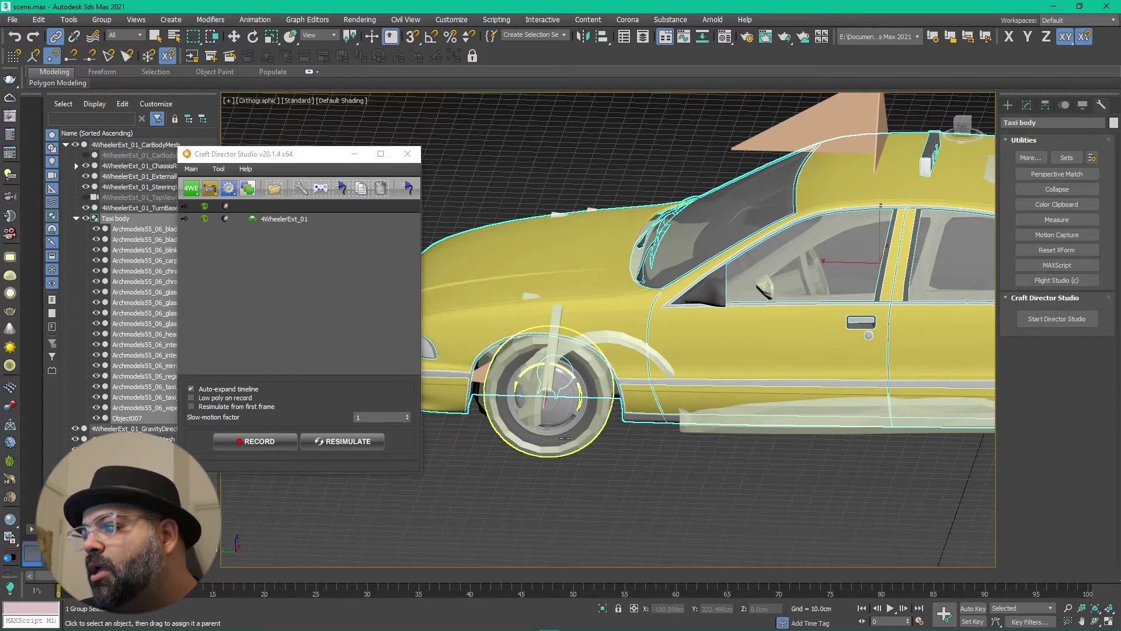
scroll(559, 379, up, 5)
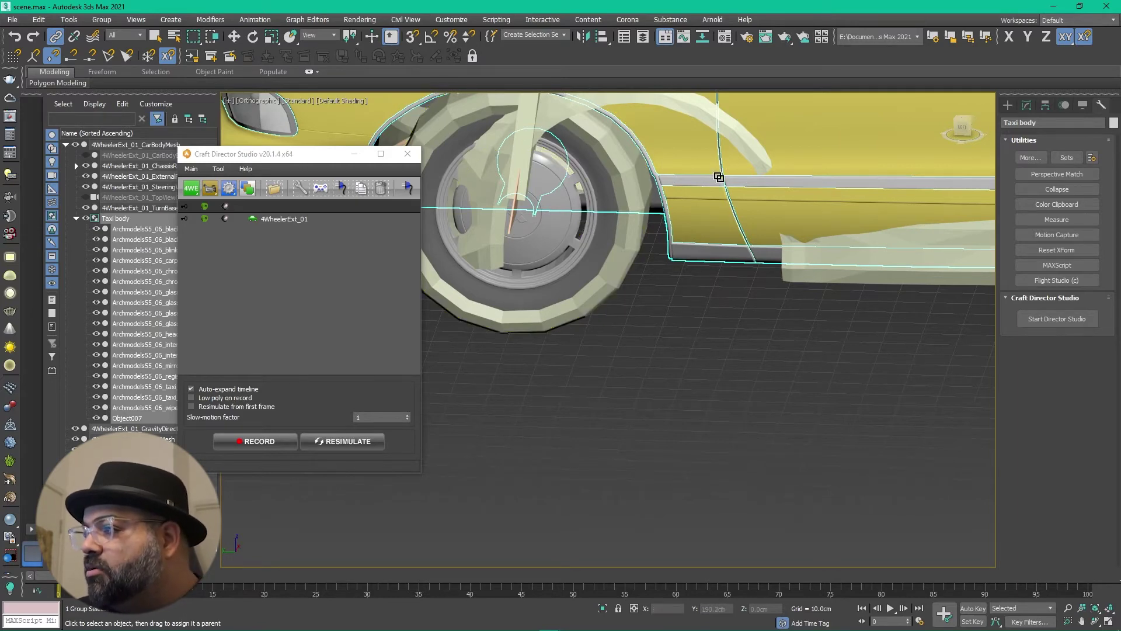
drag(542, 244, 565, 319)
scroll(755, 296, down, 5)
Link the WheelBL group to the rig's wheel mesh around the rear wheel on the same side
scroll(475, 258, up, 4)
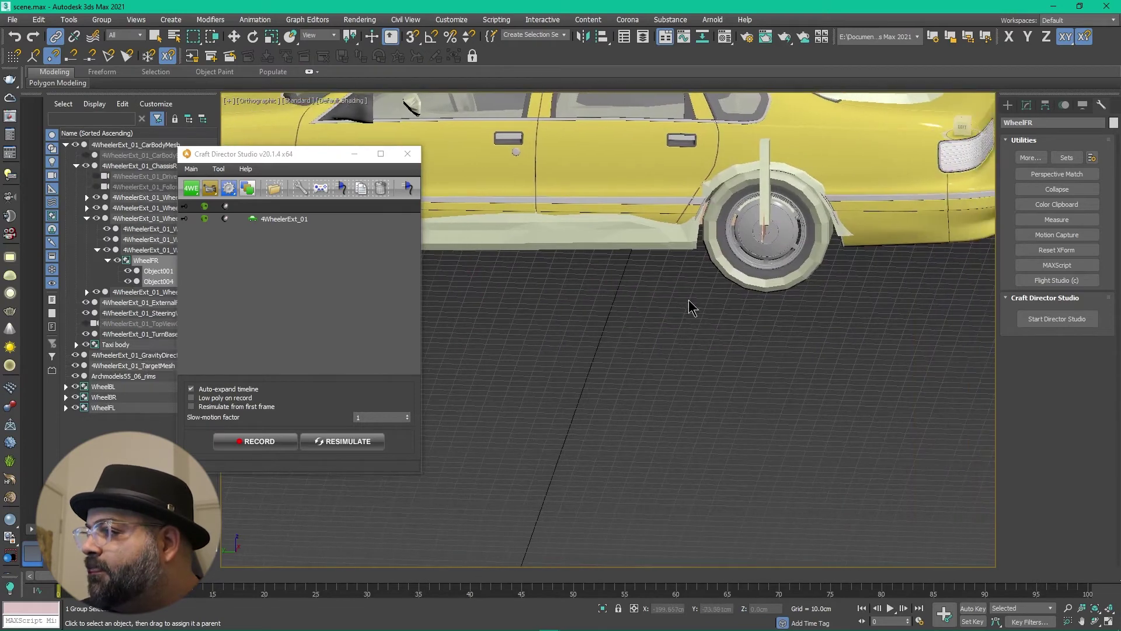
scroll(689, 299, up, 6)
drag(490, 221, 571, 295)
scroll(571, 294, down, 5)
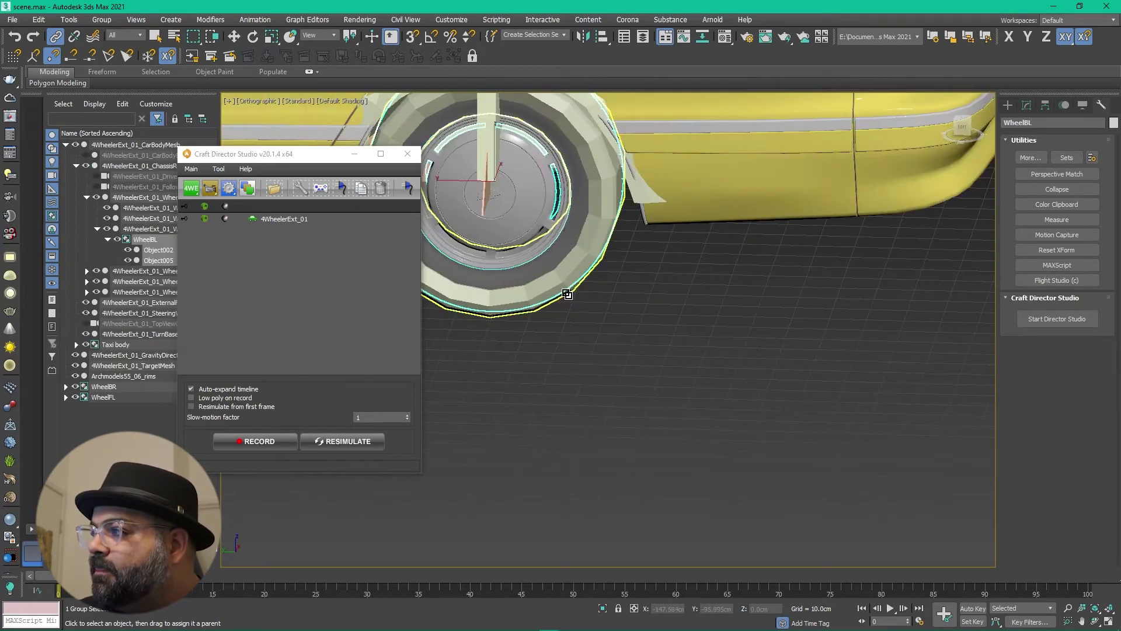
Link the Archmodels55_06_rims object at the opposite rear wheel to the rig's wheel mesh there
alt+middle_drag(613, 300, 598, 328)
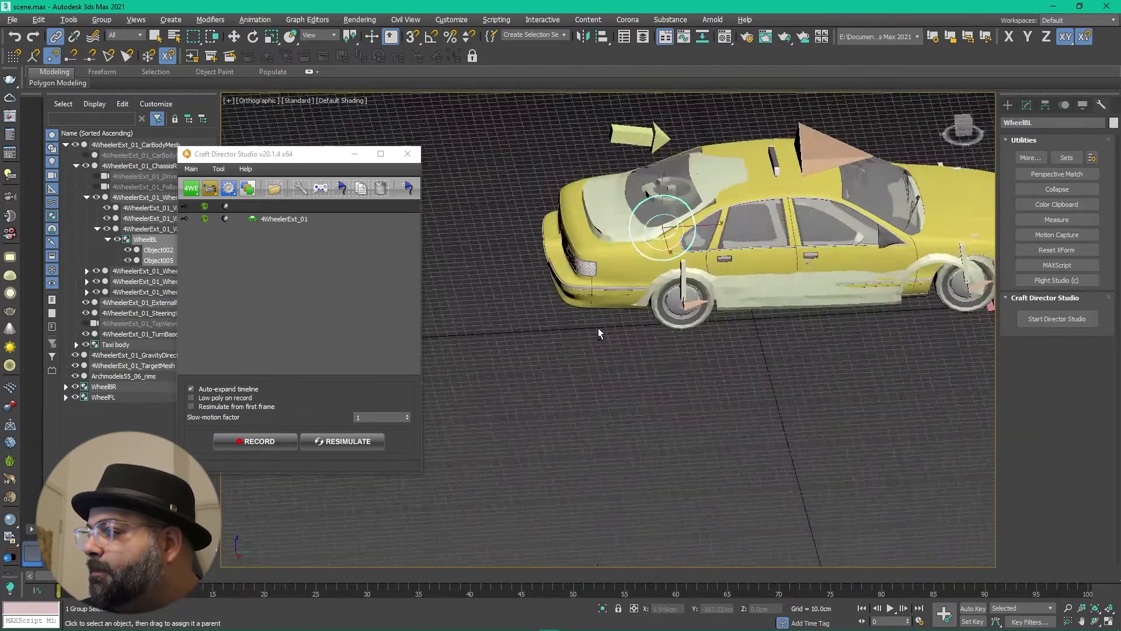
scroll(599, 310, up, 6)
scroll(598, 302, up, 4)
drag(672, 210, 594, 321)
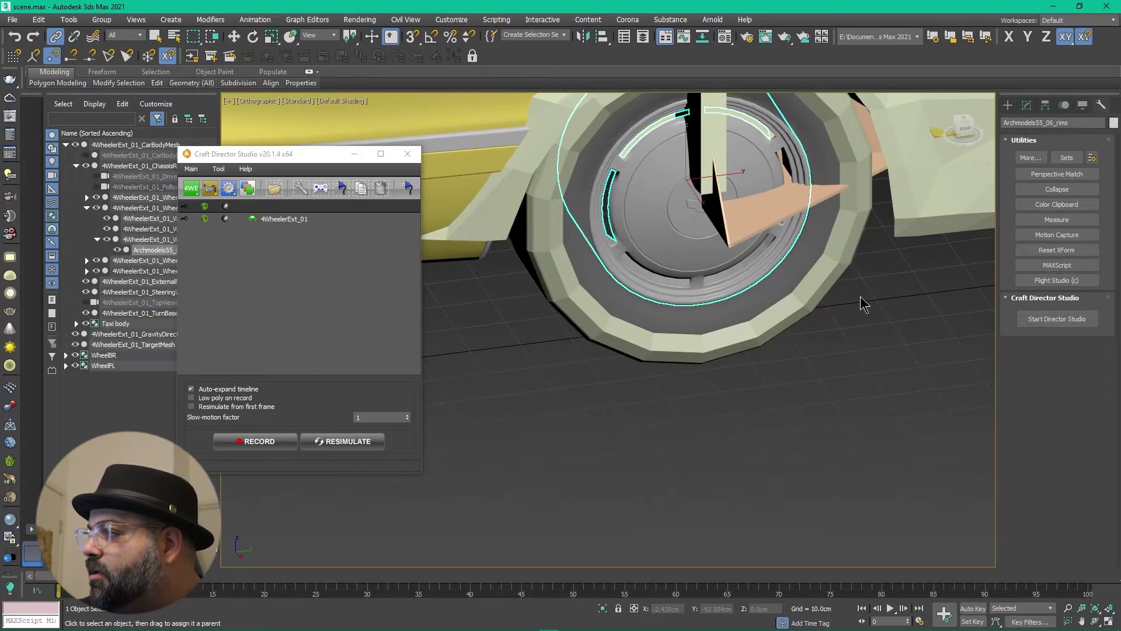
Link the WheelFL group to the rig's wheel mesh around the remaining front wheel
alt+middle_drag(861, 304, 718, 333)
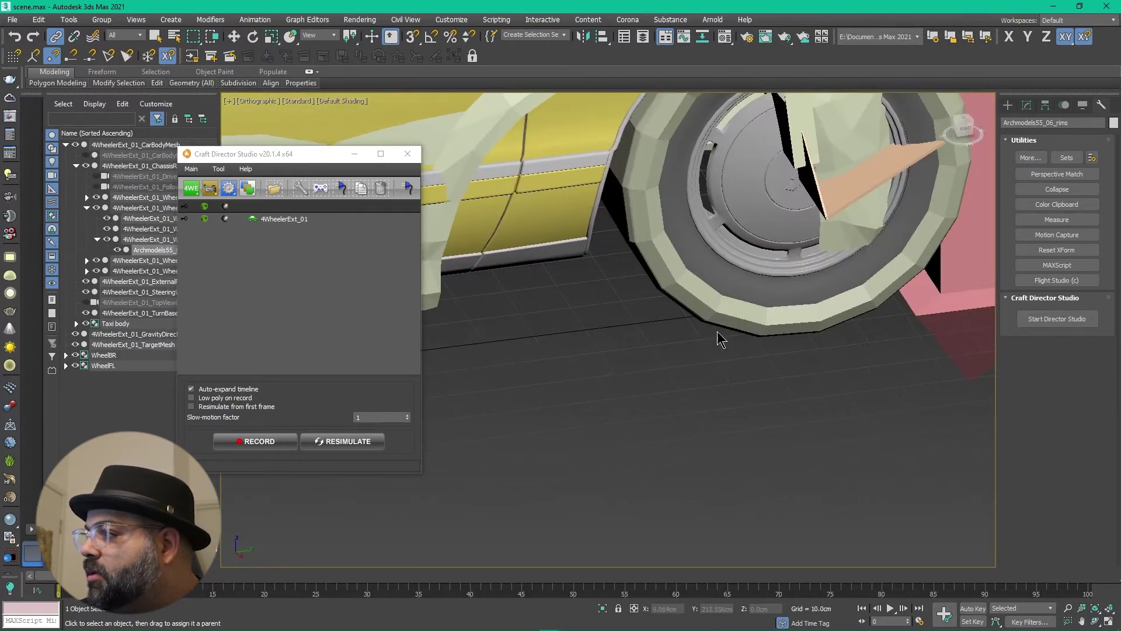
scroll(672, 315, up, 4)
drag(632, 302, 595, 348)
scroll(678, 298, down, 6)
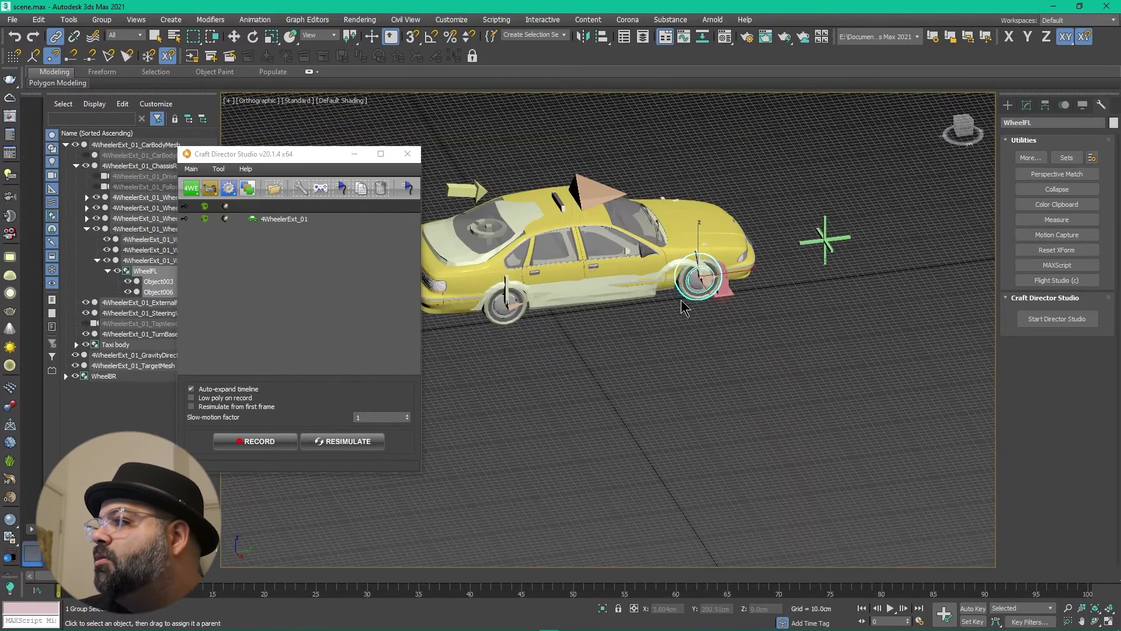
Check the linking by toggling the 4WheelerExt_01 rig meshes and the linked taxi parts off and on in turn
alt+middle_drag(676, 329, 642, 354)
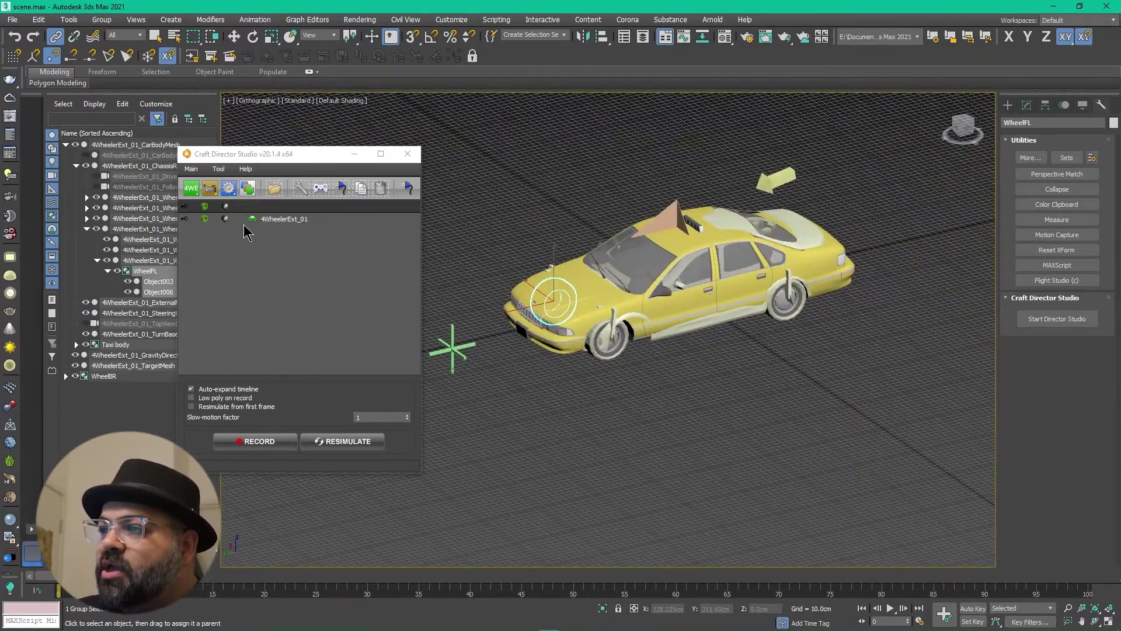
click(204, 219)
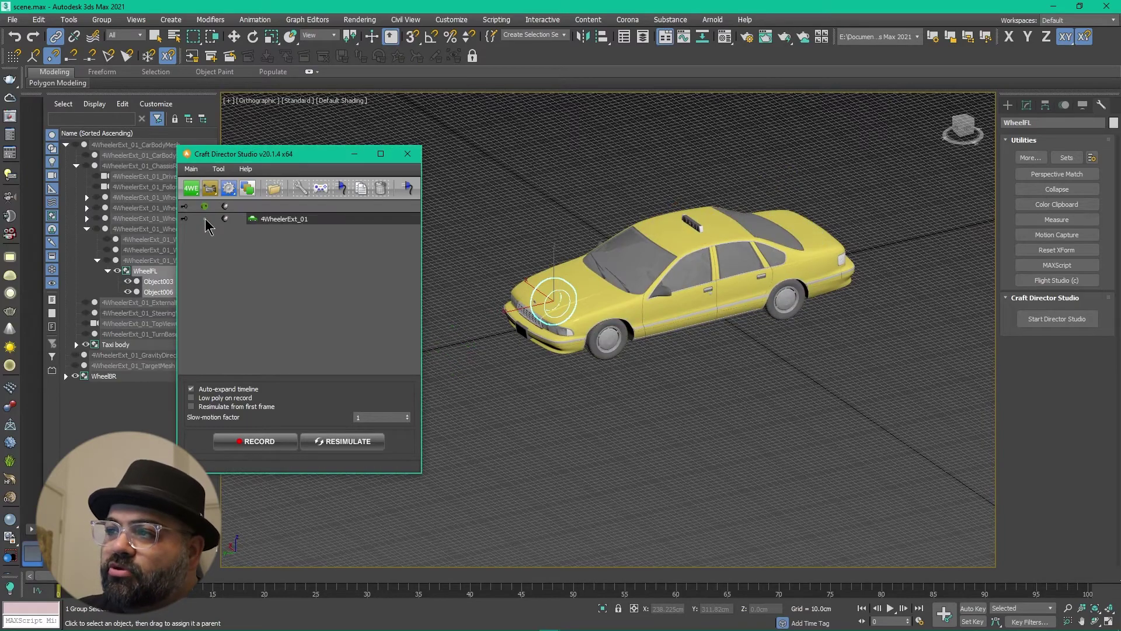
click(205, 219)
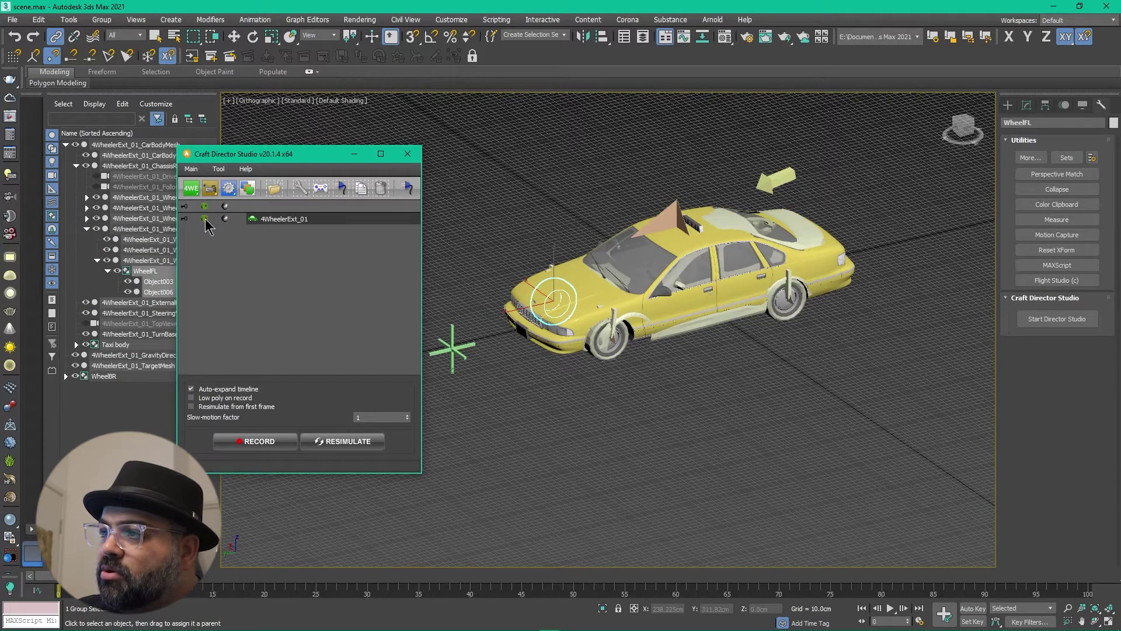
click(225, 219)
alt+middle_drag(534, 365, 652, 357)
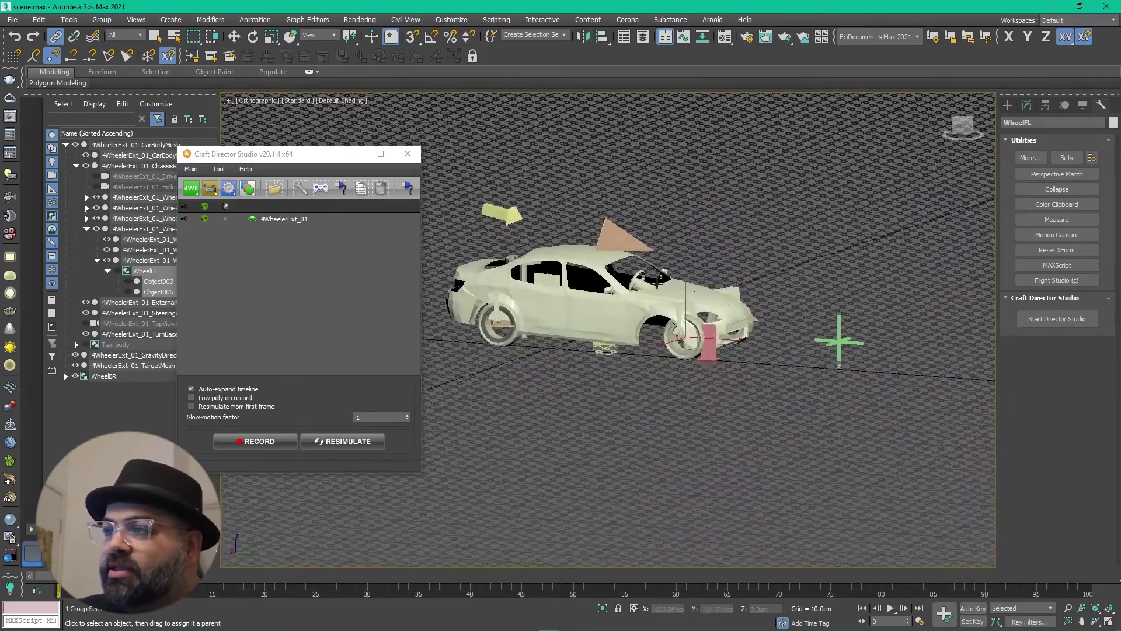
click(226, 220)
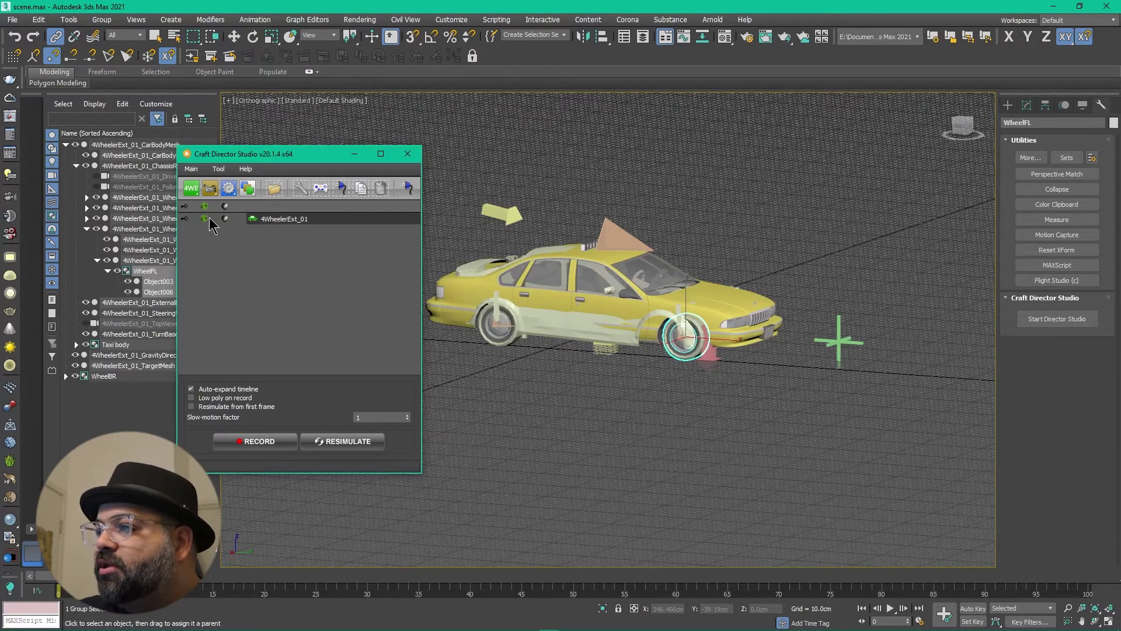
Hide the 4WheelerExt_01 rig meshes, switch the viewport to Perspective and clear the selection
click(206, 219)
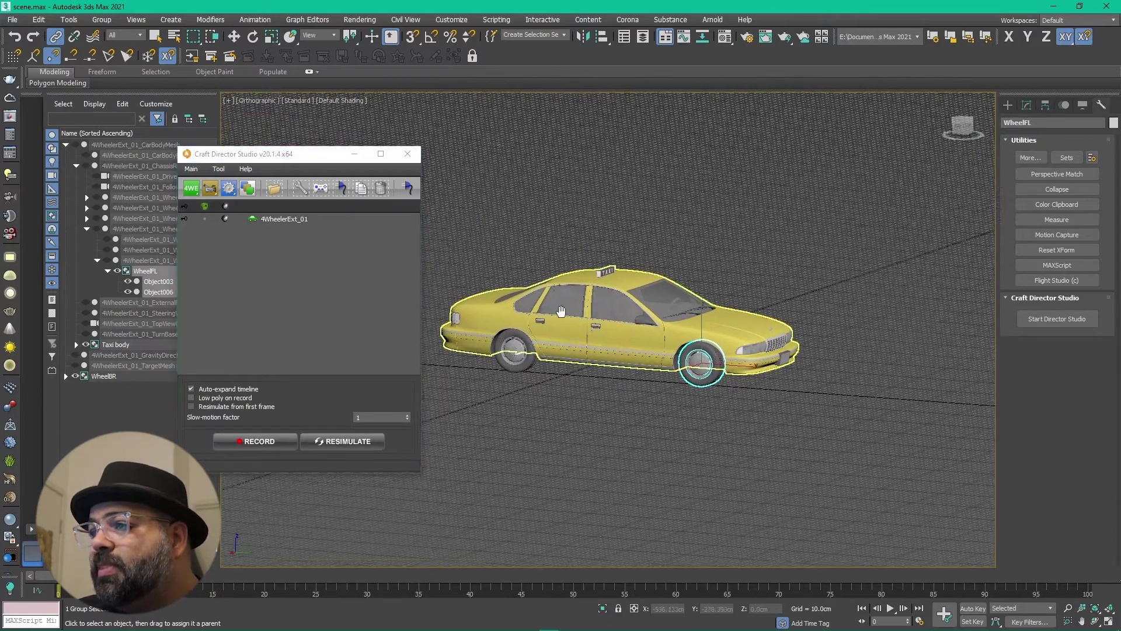
alt+middle_drag(561, 310, 421, 251)
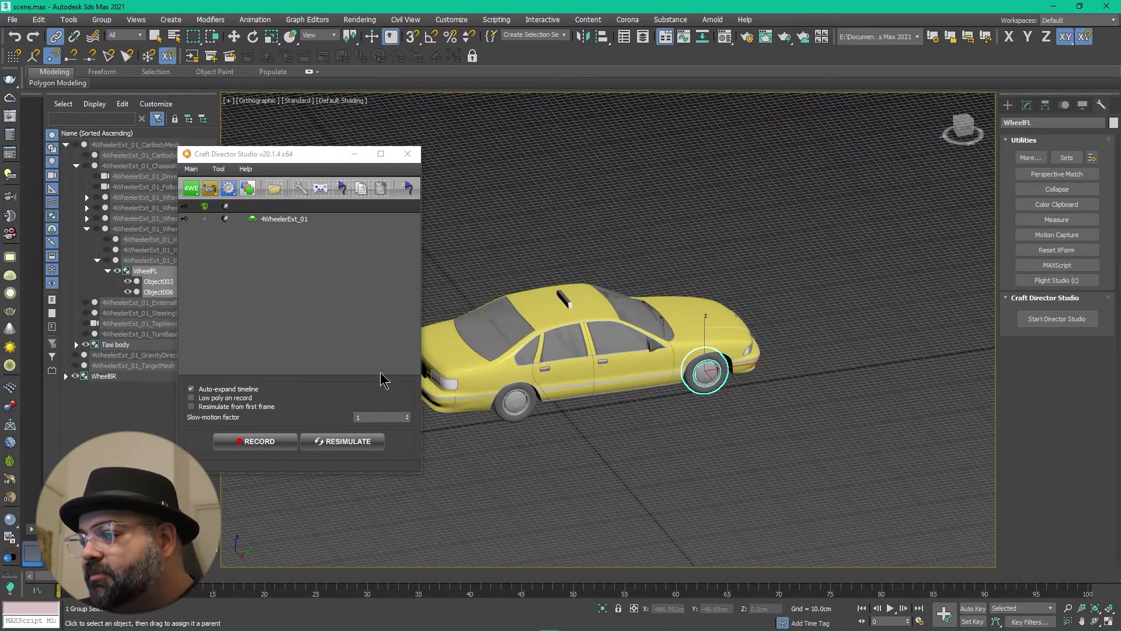
scroll(584, 409, down, 5)
mouse_move(578, 410)
alt+middle_down()
mouse_move(676, 428)
mouse_move(643, 409)
mouse_move(625, 379)
mouse_move(586, 370)
mouse_move(576, 384)
mouse_move(665, 401)
mouse_move(583, 431)
alt+middle_up()
key(p)
scroll(575, 355, down, 4)
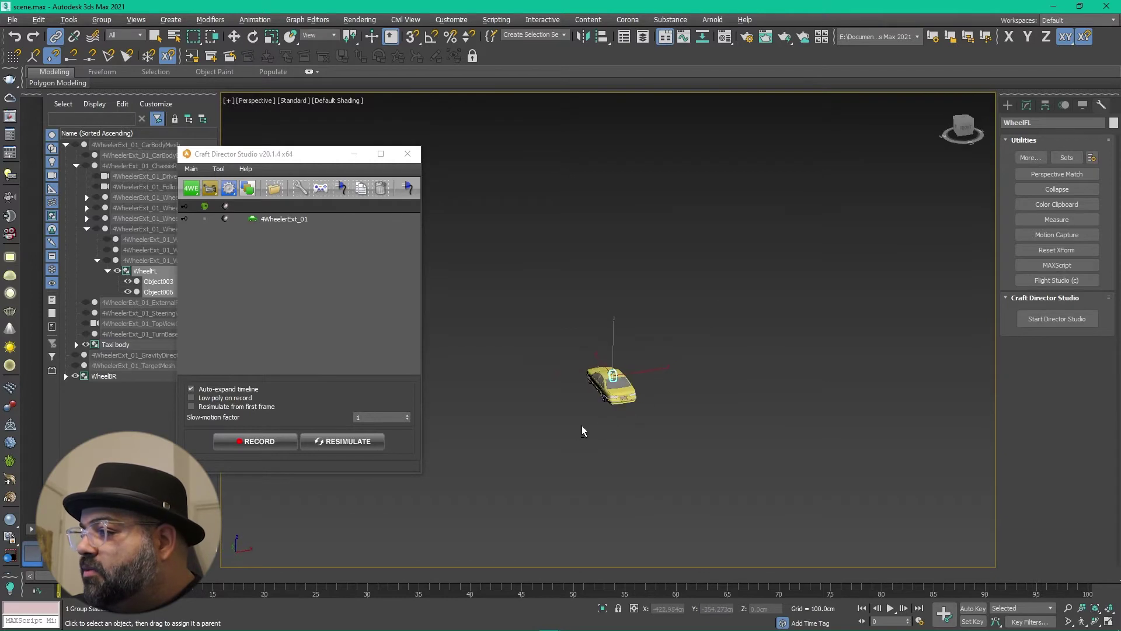
scroll(590, 409, up, 3)
scroll(598, 403, down, 3)
click(821, 461)
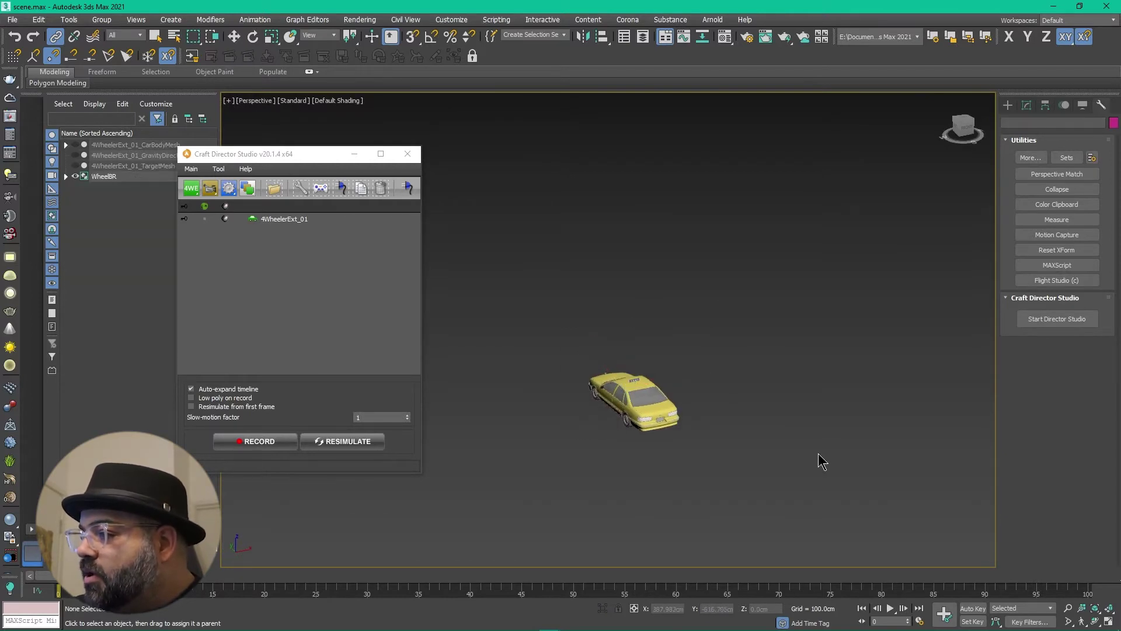
alt+middle_drag(581, 432, 595, 432)
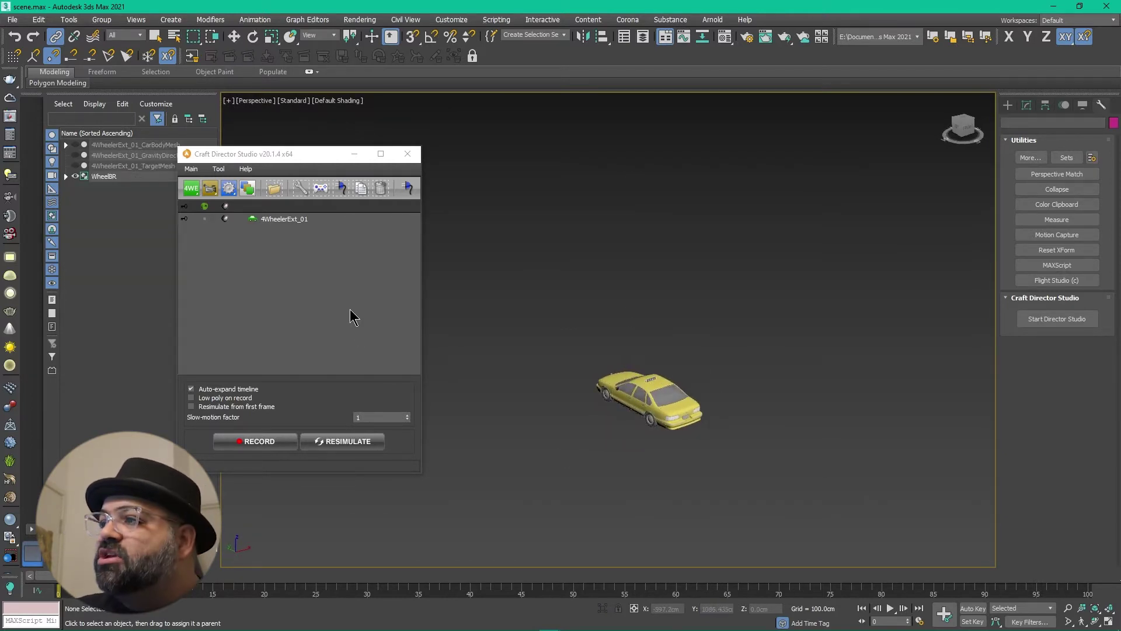
Load the "Example: keyboard" input profile for the 4WheelerExt_01 rig
click(288, 219)
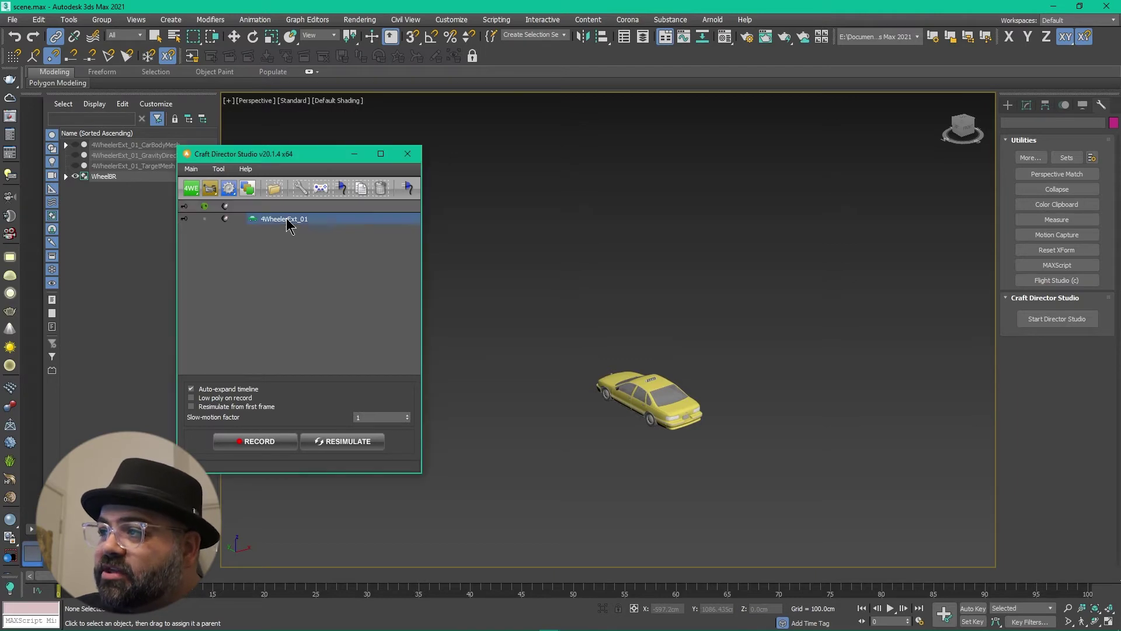
click(319, 189)
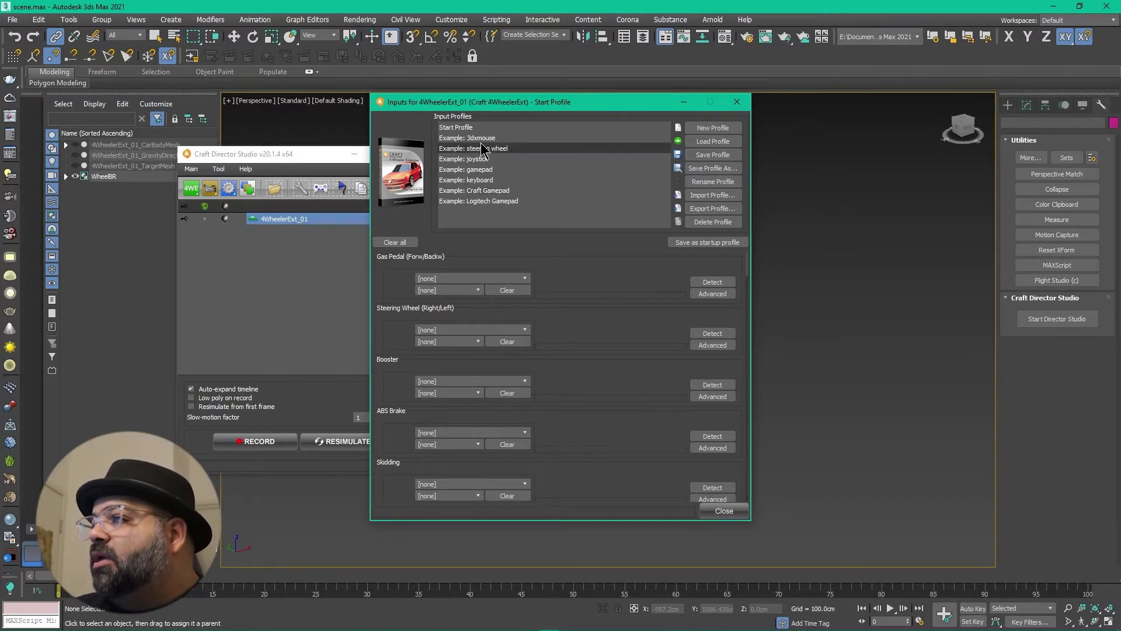
double_click(500, 181)
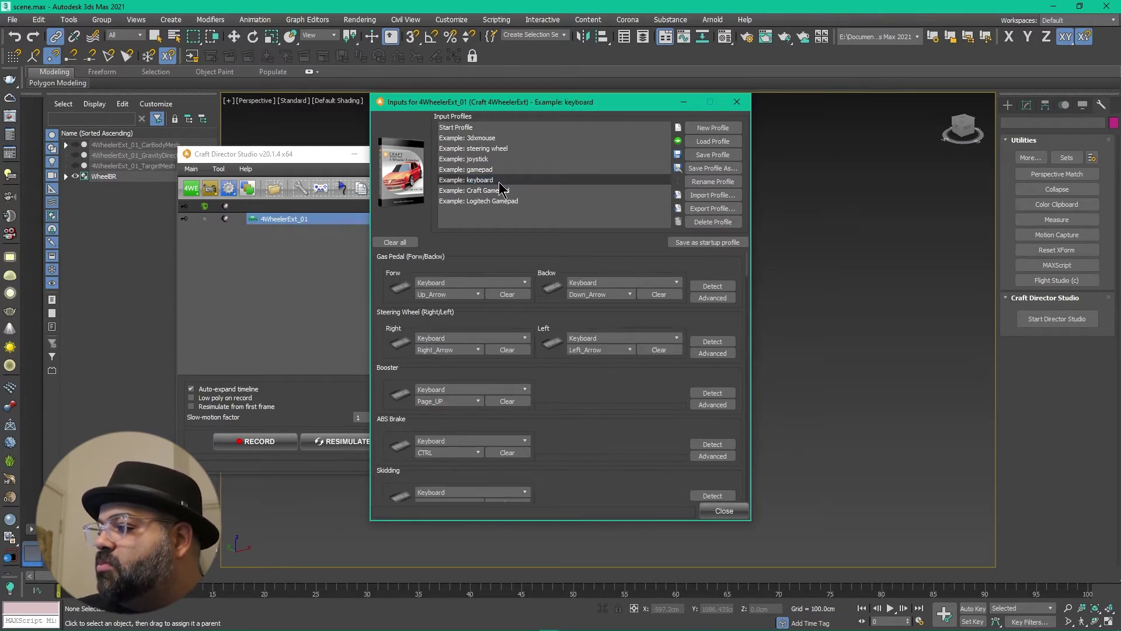
click(729, 512)
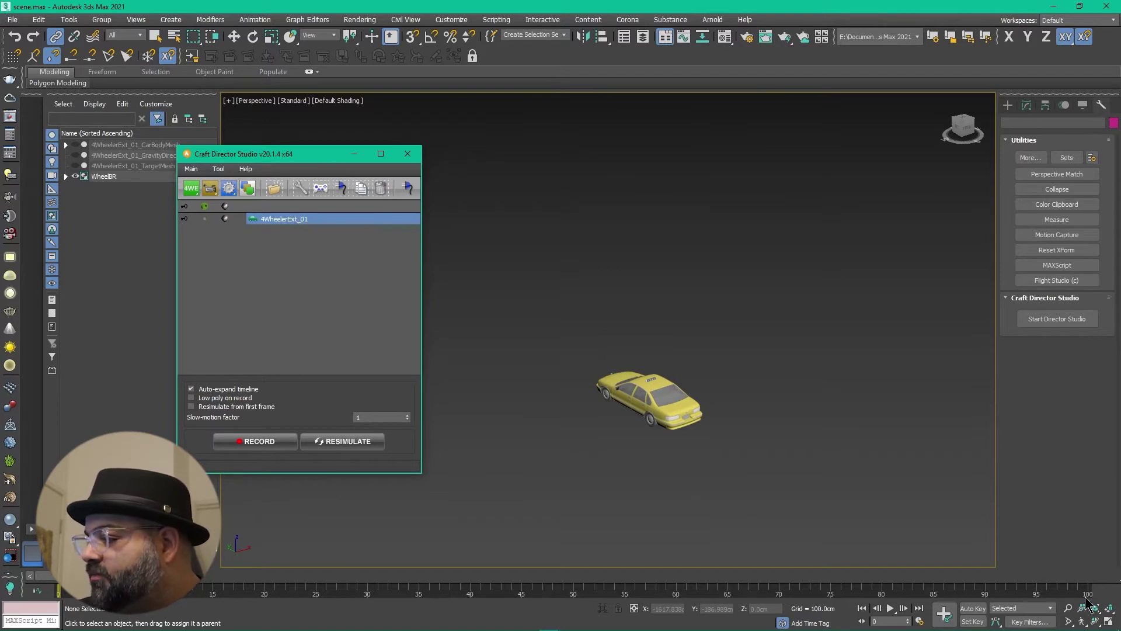
Extend the animation timeline from its end to past 290 frames
ctrl+alt+right_drag(1088, 597, 668, 599)
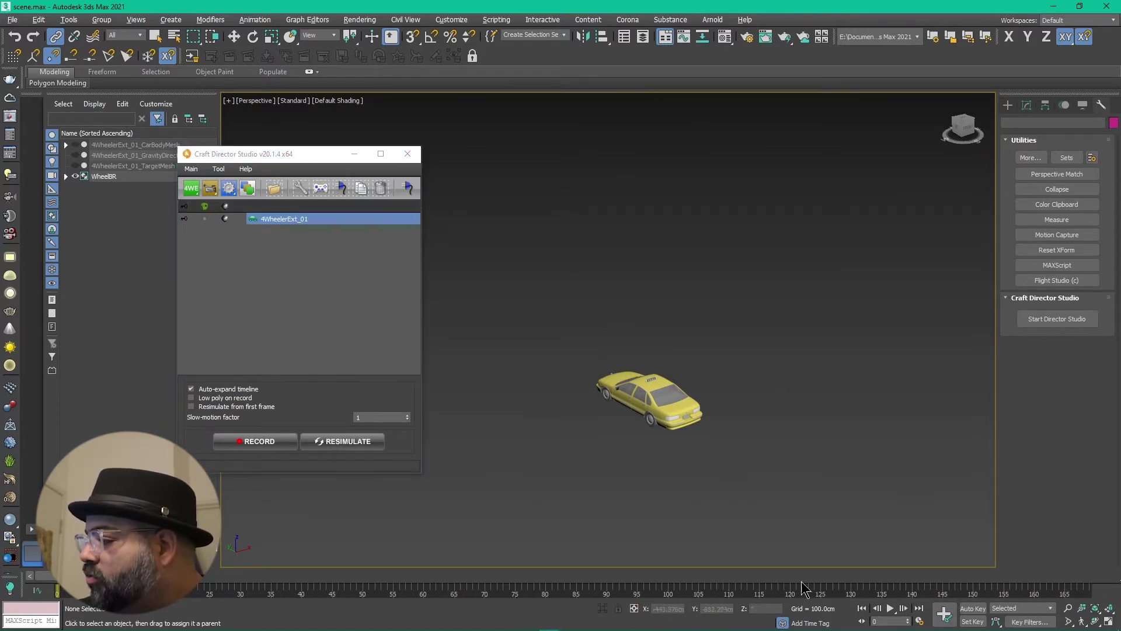
ctrl+alt+right_drag(1064, 598, 294, 544)
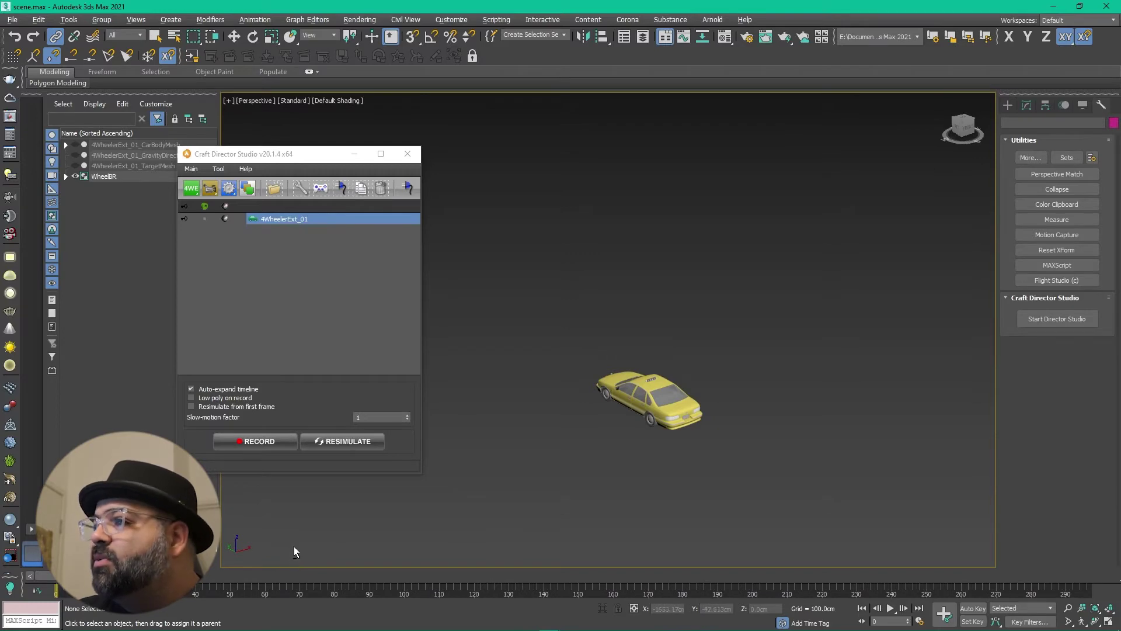
key(ctrl+alt+Tab)
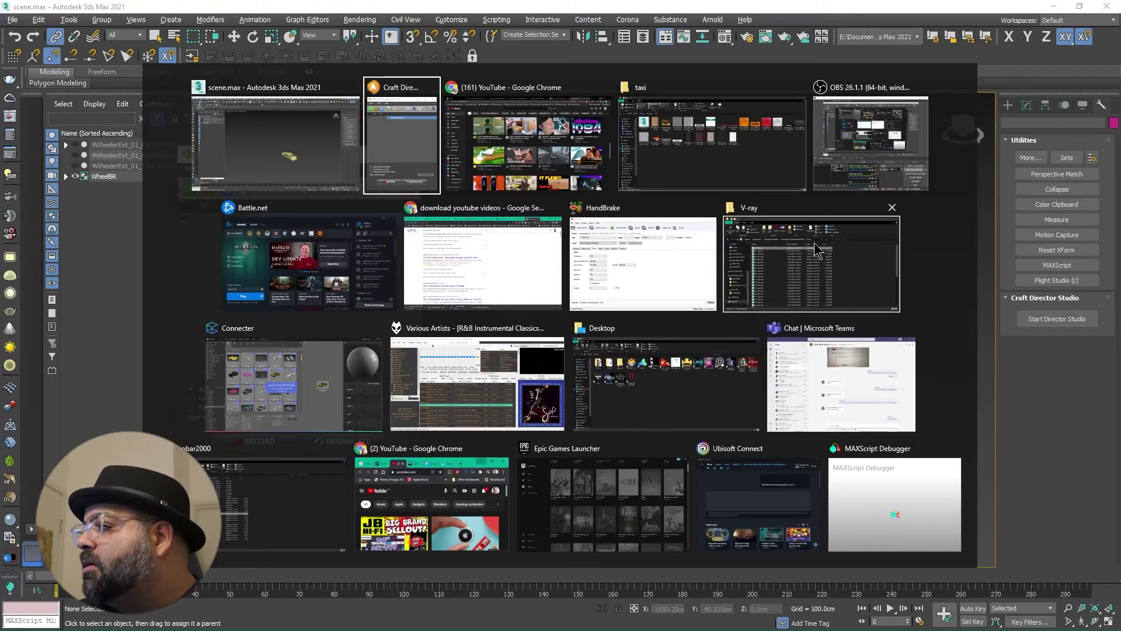
click(810, 290)
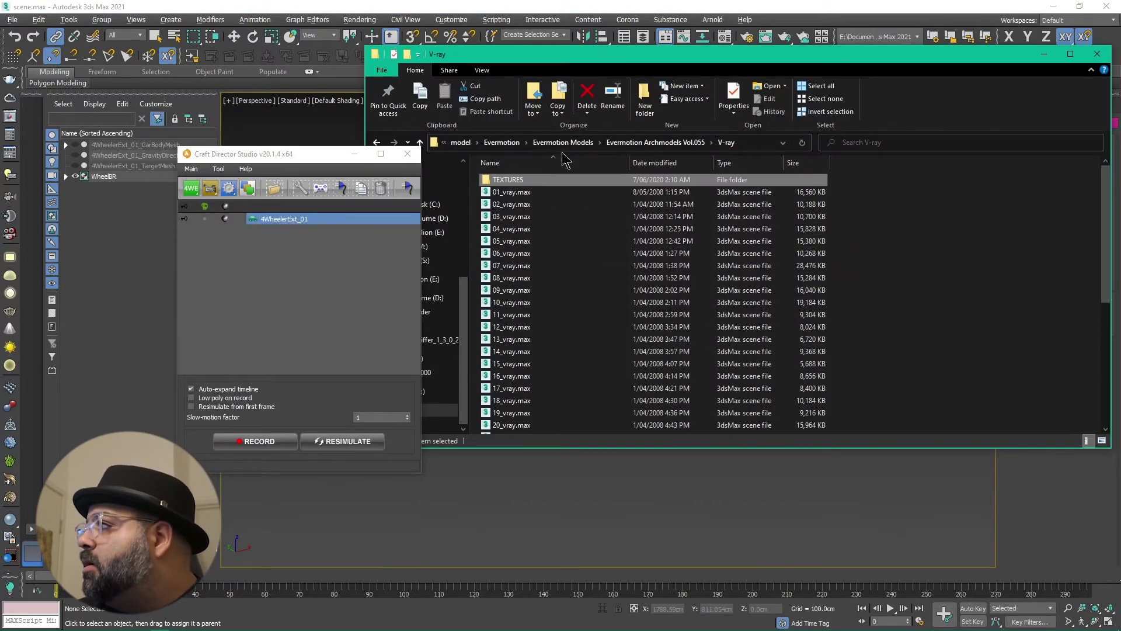
click(1096, 53)
Switch to File Explorer, open the project's Backdrop folder and check the last numbered street image of the sequence
key(ctrl+alt+Tab)
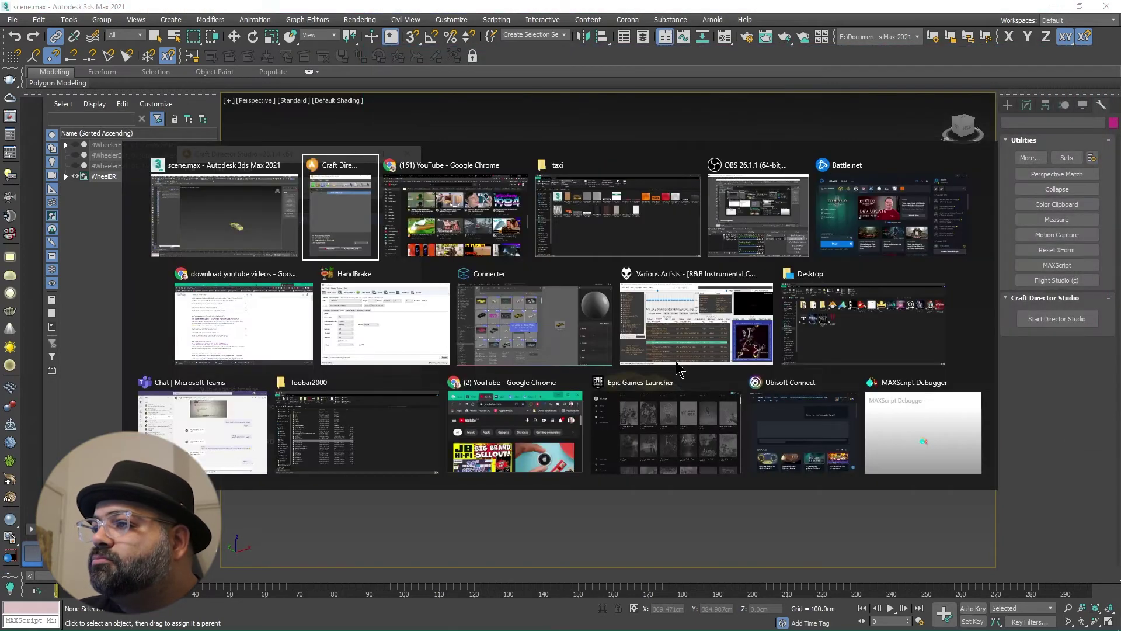
click(664, 243)
drag(482, 378, 251, 35)
click(670, 311)
drag(1051, 170, 1049, 520)
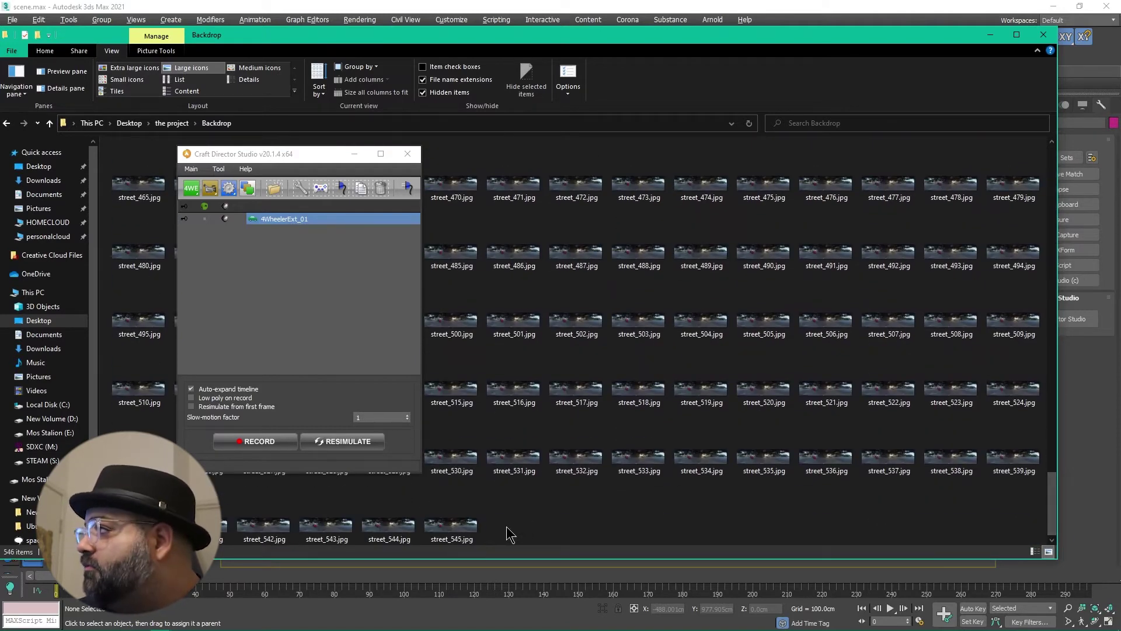
Set the animation length to 545 frames in the time configuration, with the timeline at frame 0
click(988, 37)
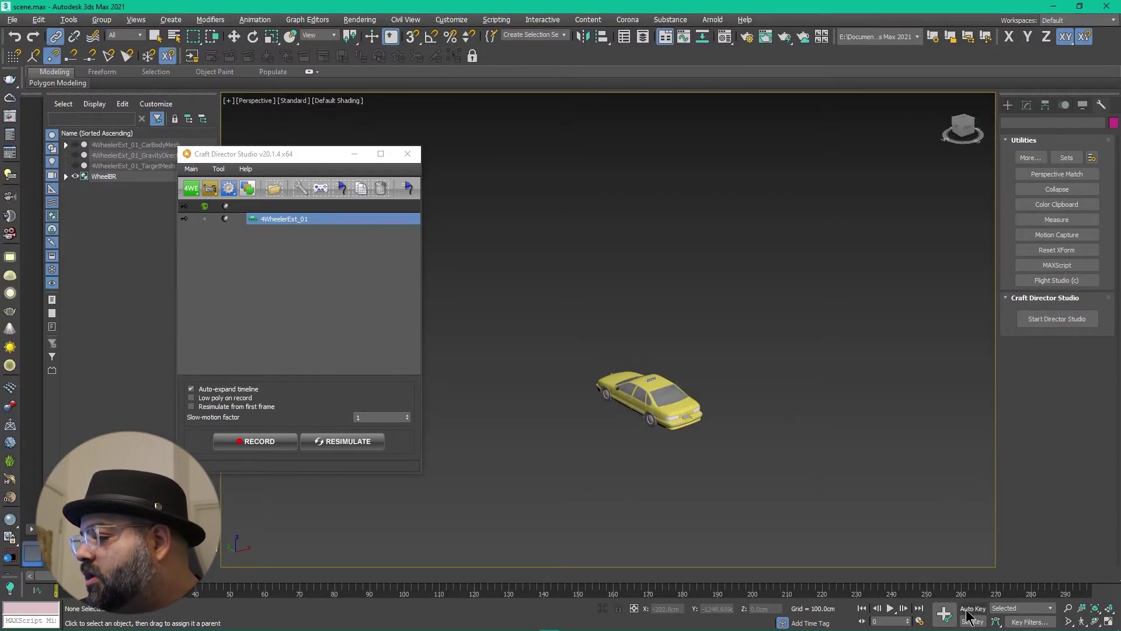
click(921, 621)
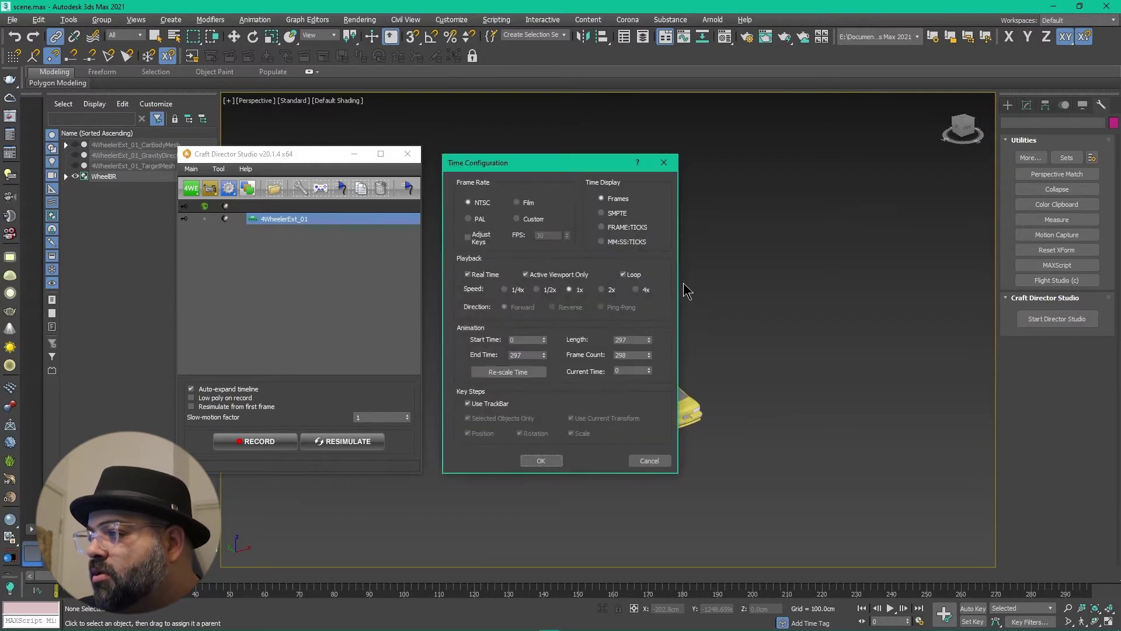
click(636, 340)
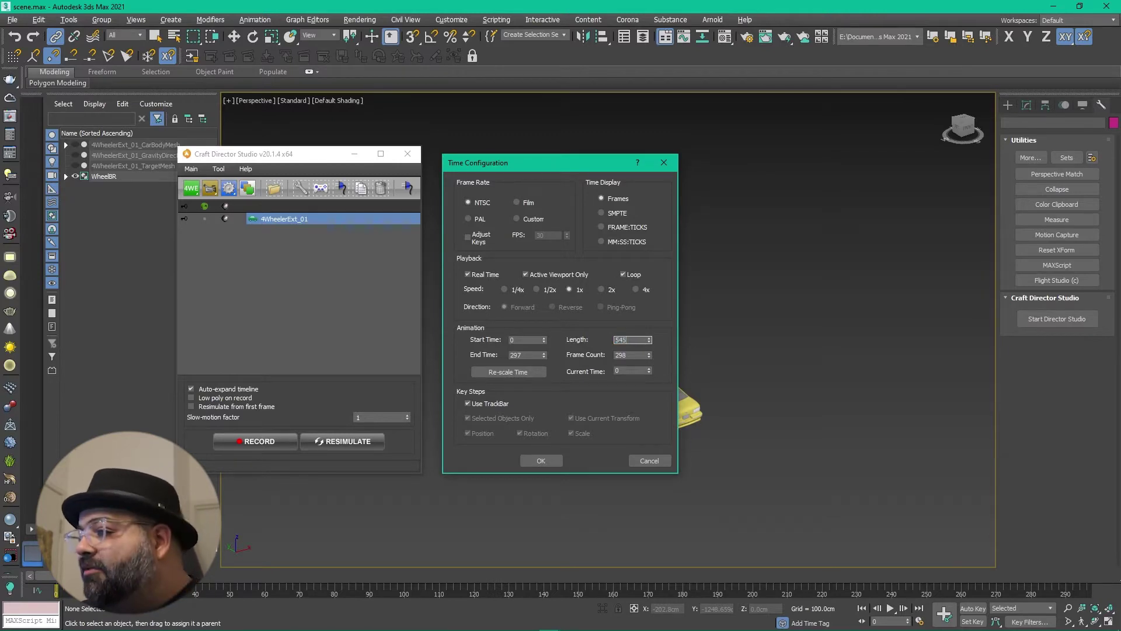
click(547, 463)
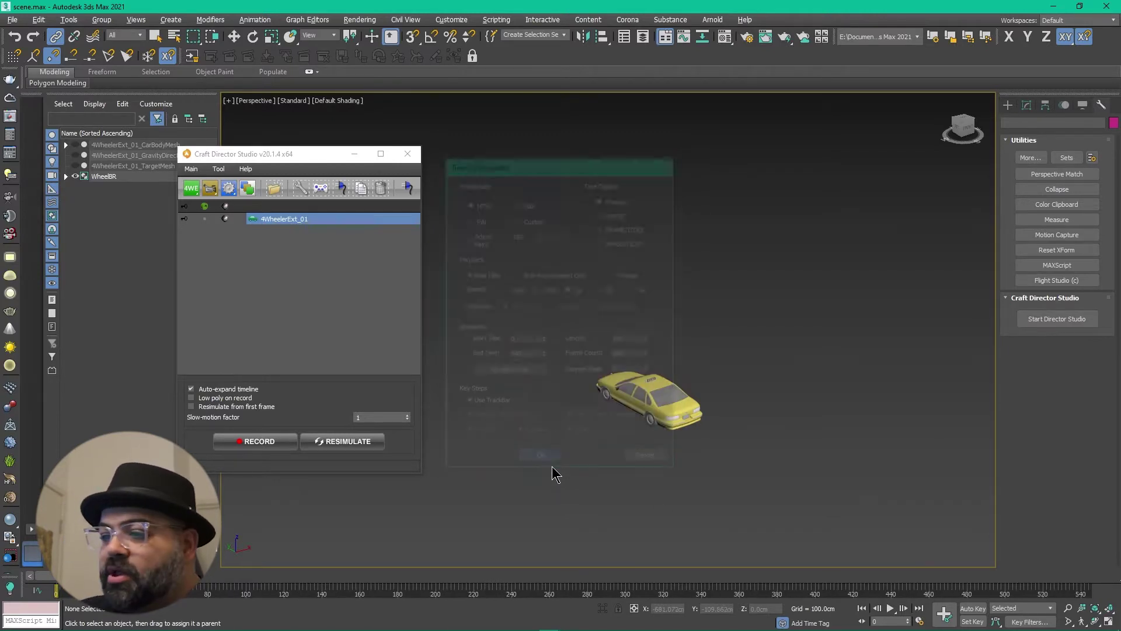
drag(64, 581, 1, 480)
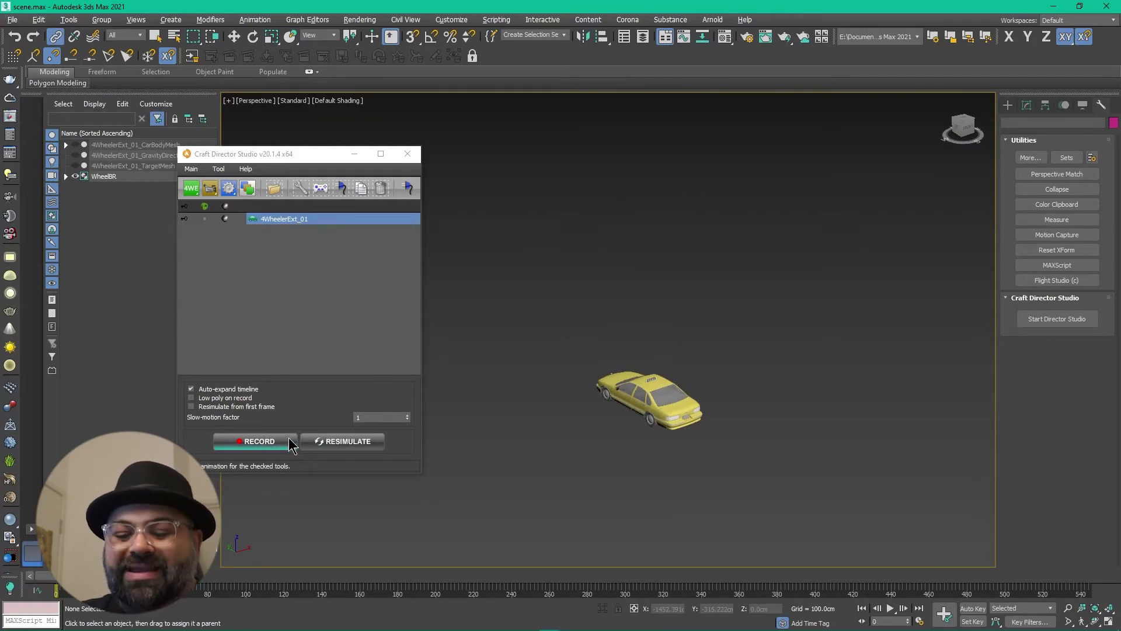
Start a vehicle recording and save the scene over the existing scene.max file
click(257, 441)
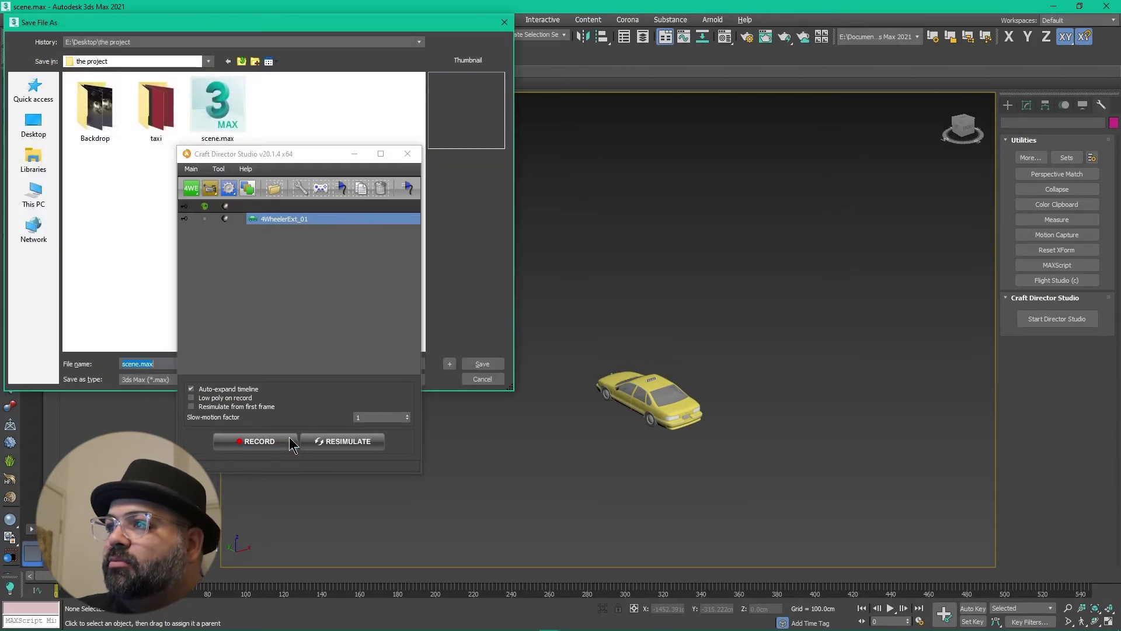
double_click(222, 111)
click(561, 334)
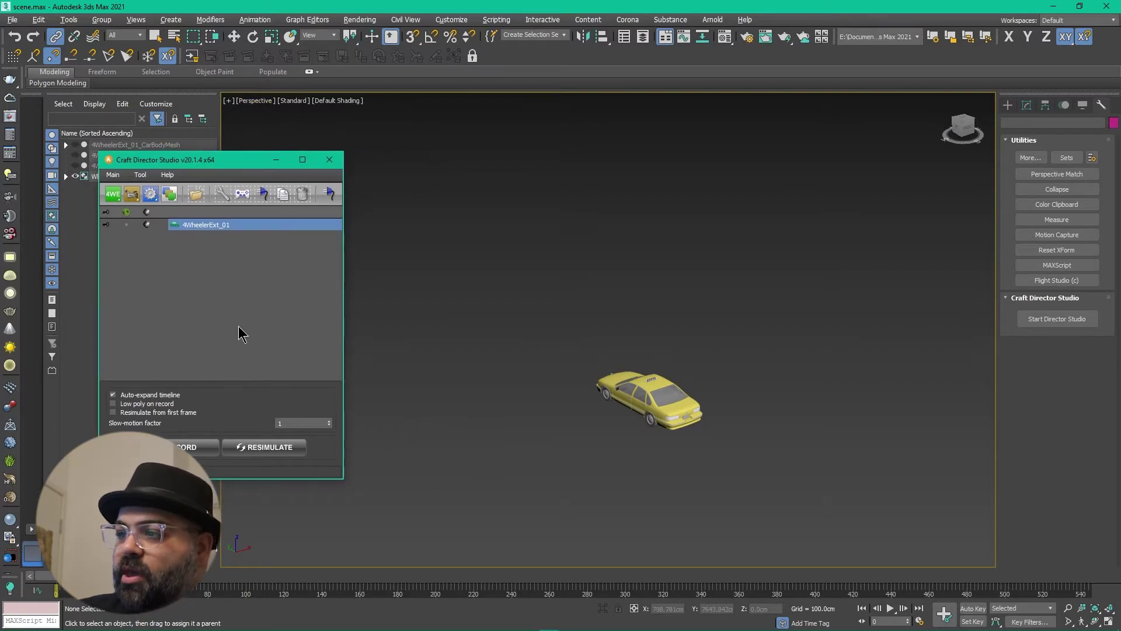
Record the driving animation for 4WheelerExt_01 past frame 545, stop the recording, and return to frame 0
click(192, 448)
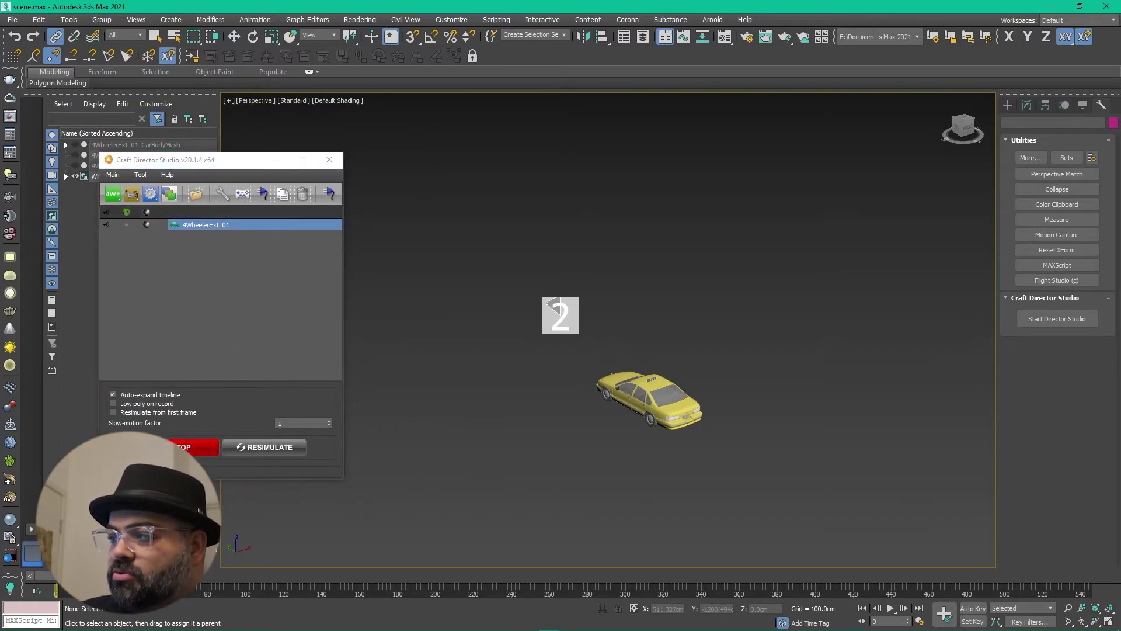
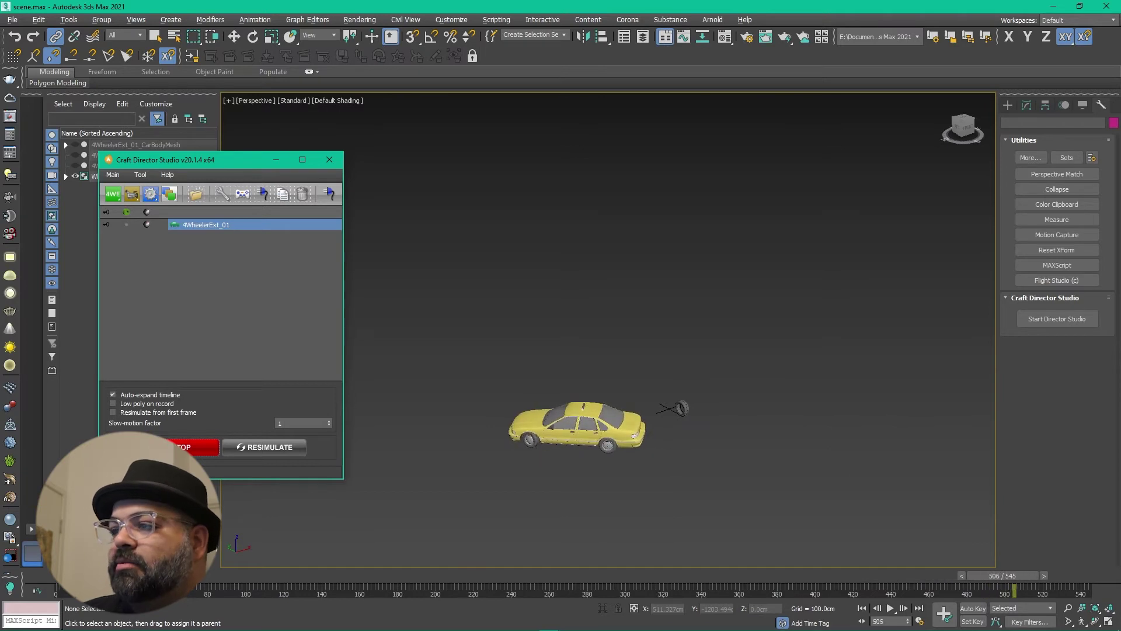
click(197, 448)
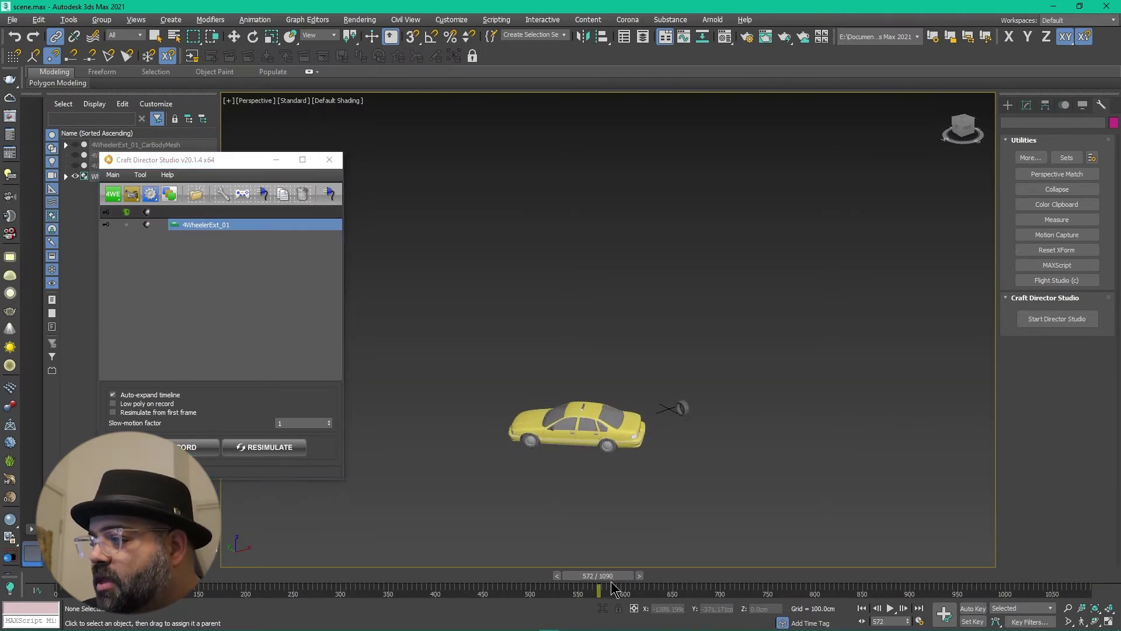
drag(613, 589, 57, 587)
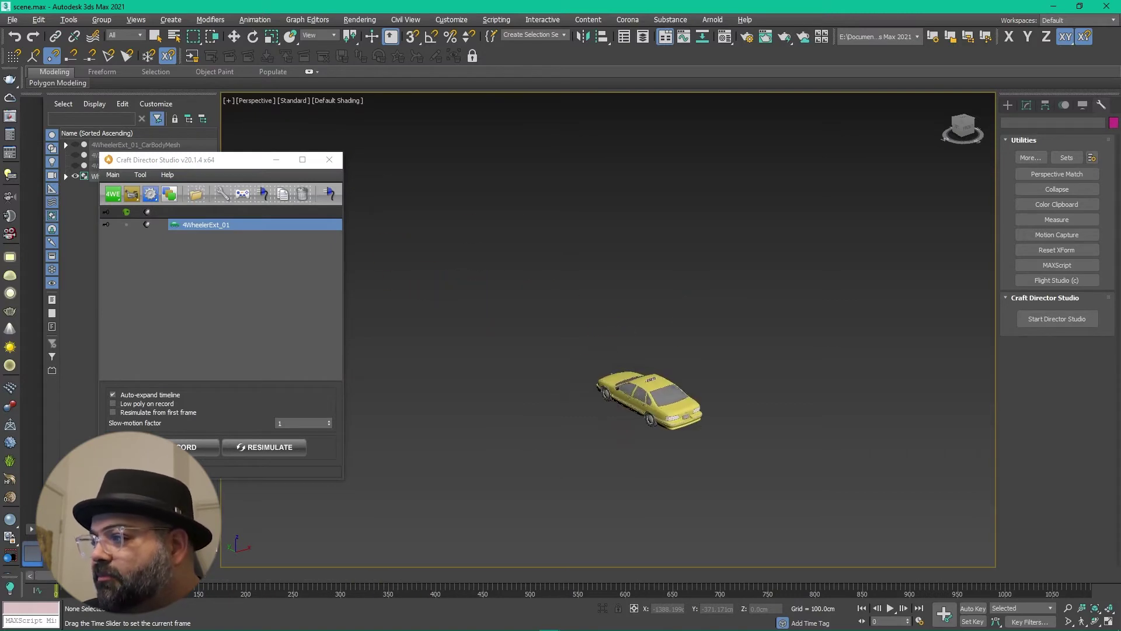
View the scene through 4WheelerExt_01_FollowCam, play back the recorded drive, and return to frame 0
click(686, 407)
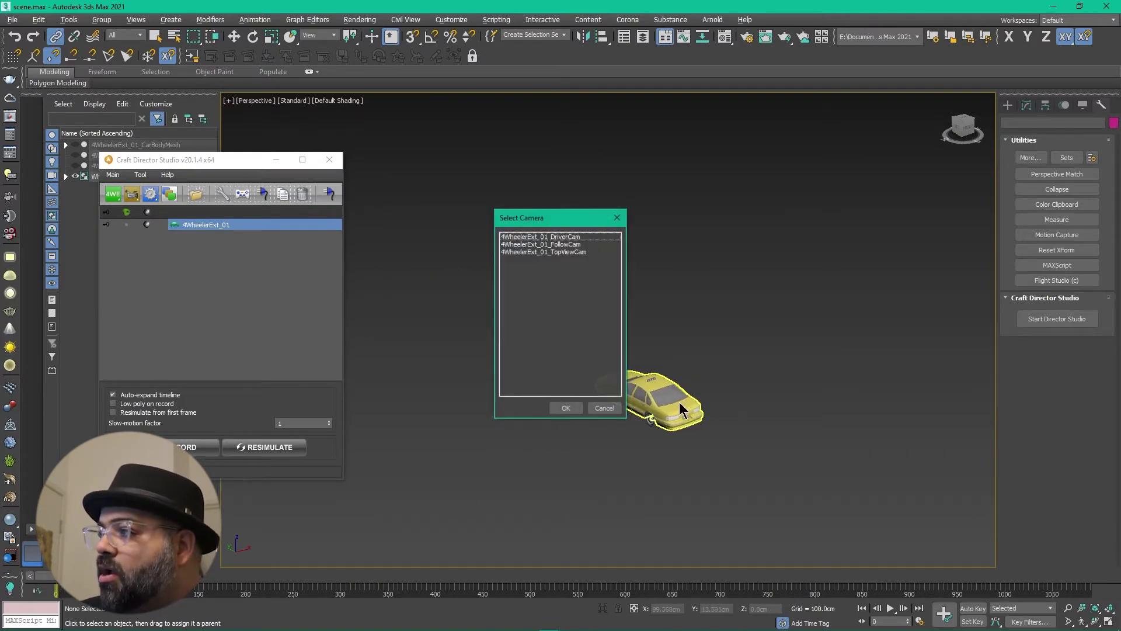
double_click(574, 245)
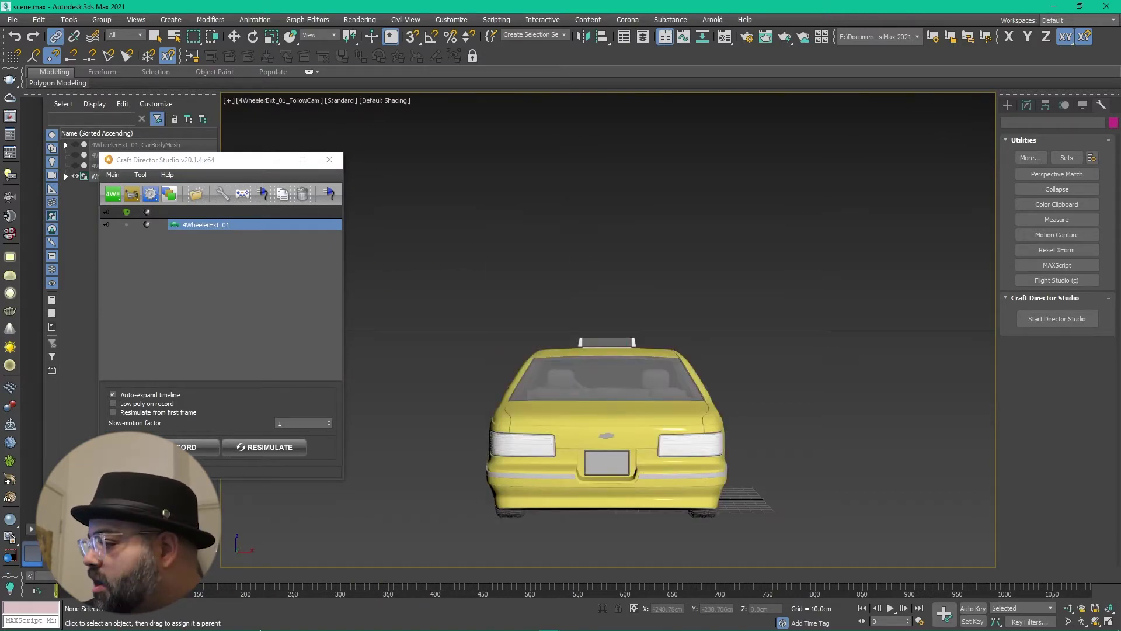
click(890, 609)
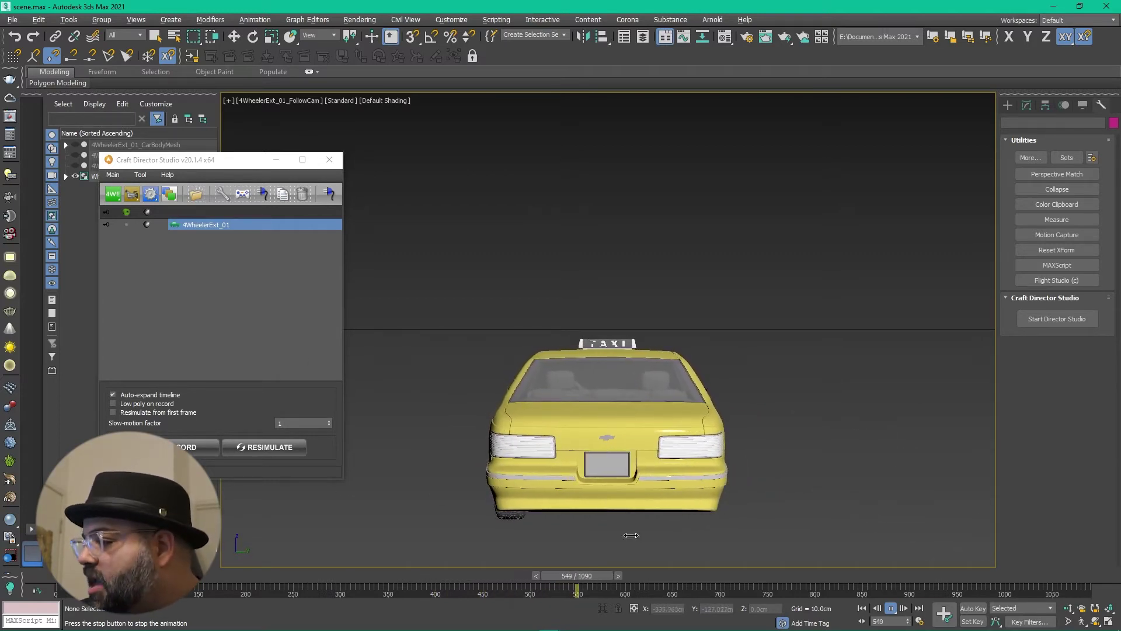
click(891, 610)
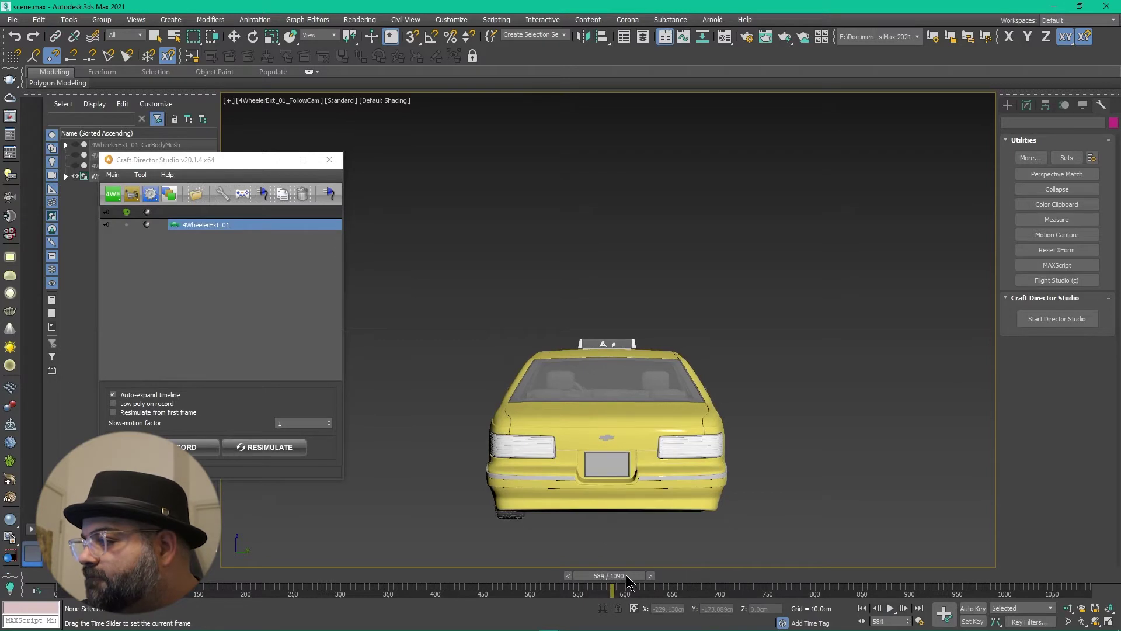
drag(605, 576, 127, 576)
key(ctrl+l)
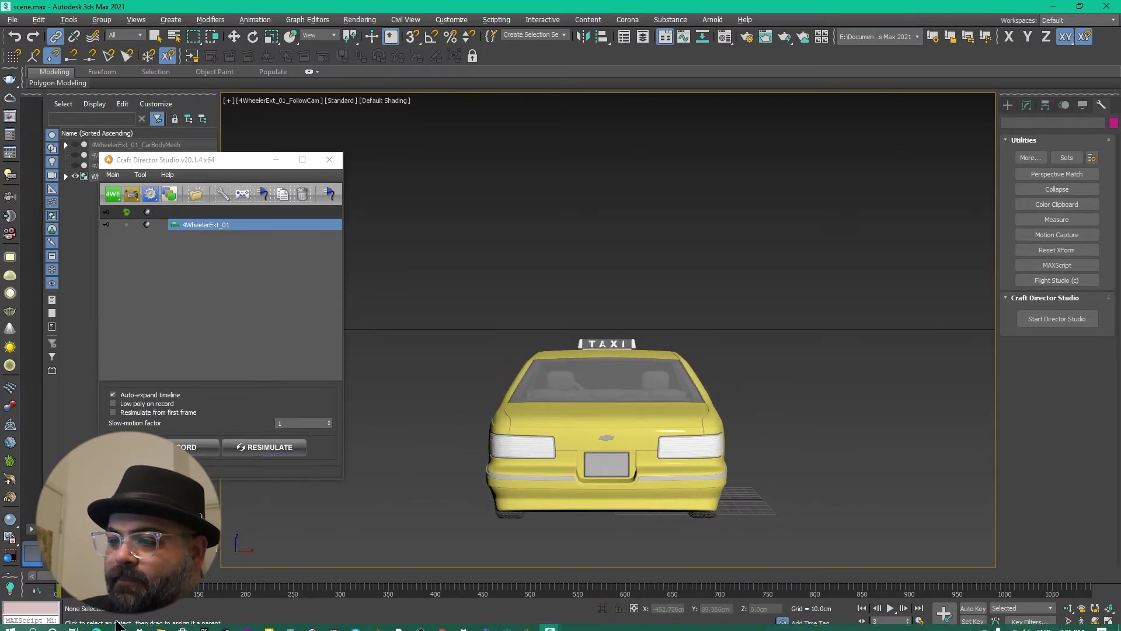
drag(58, 586, 56, 586)
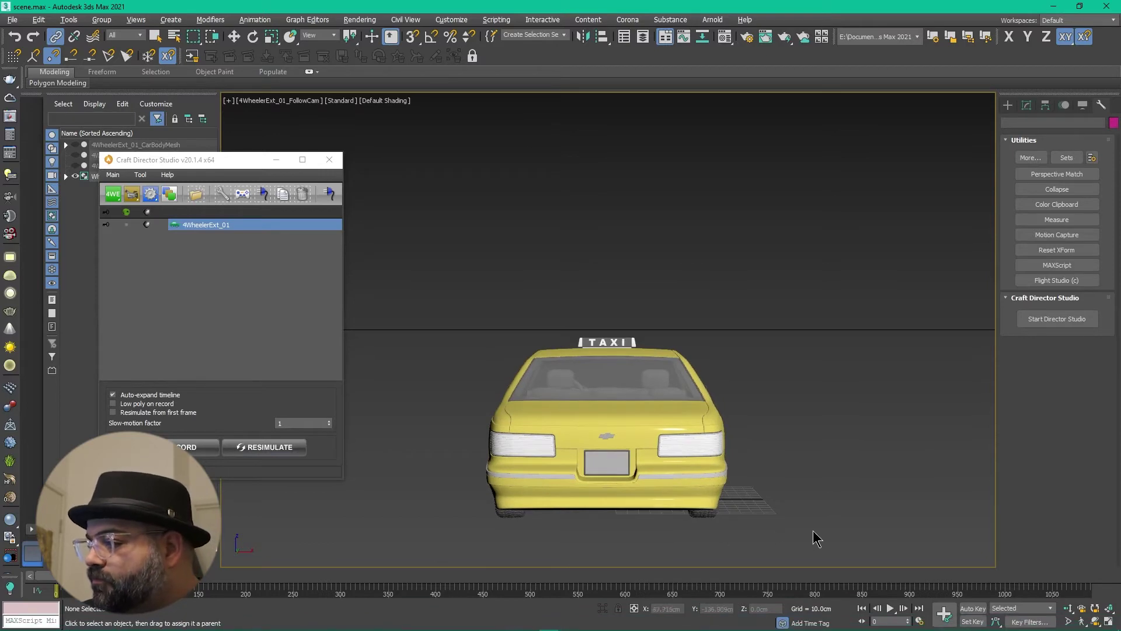
Inspect the taxi's back right wheel and rim close up in the Perspective view
click(705, 516)
key(p)
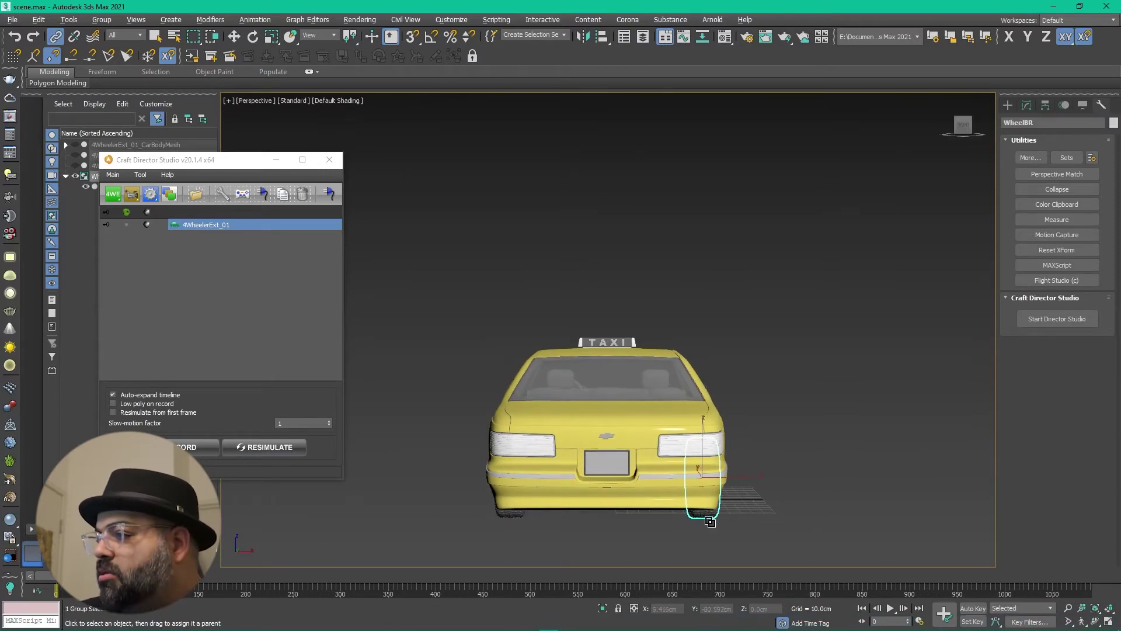
key(z)
alt+middle_drag(734, 519, 642, 390)
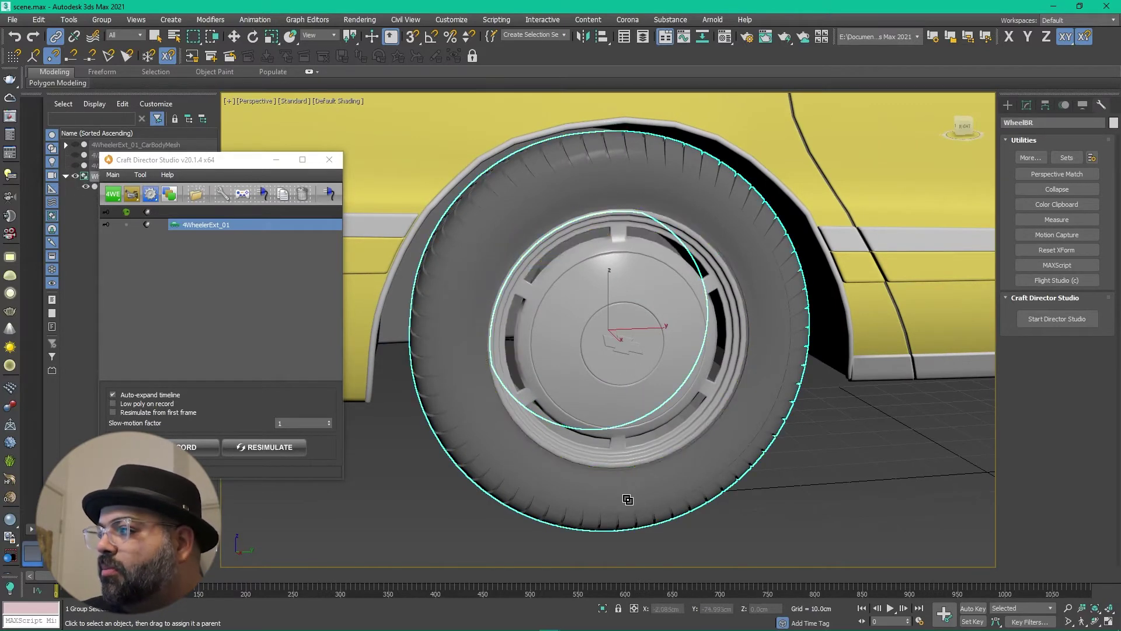
click(635, 328)
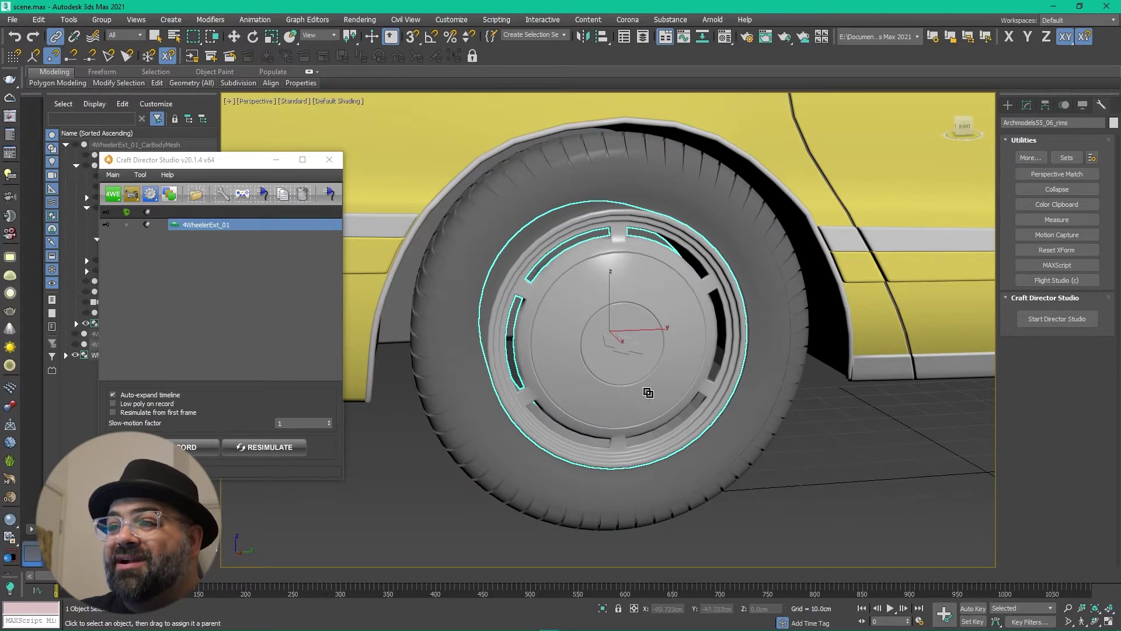
Show the 4WheelerExt_01 rig meshes to compare them with the back right wheel, check the motion, and hide them again
click(126, 224)
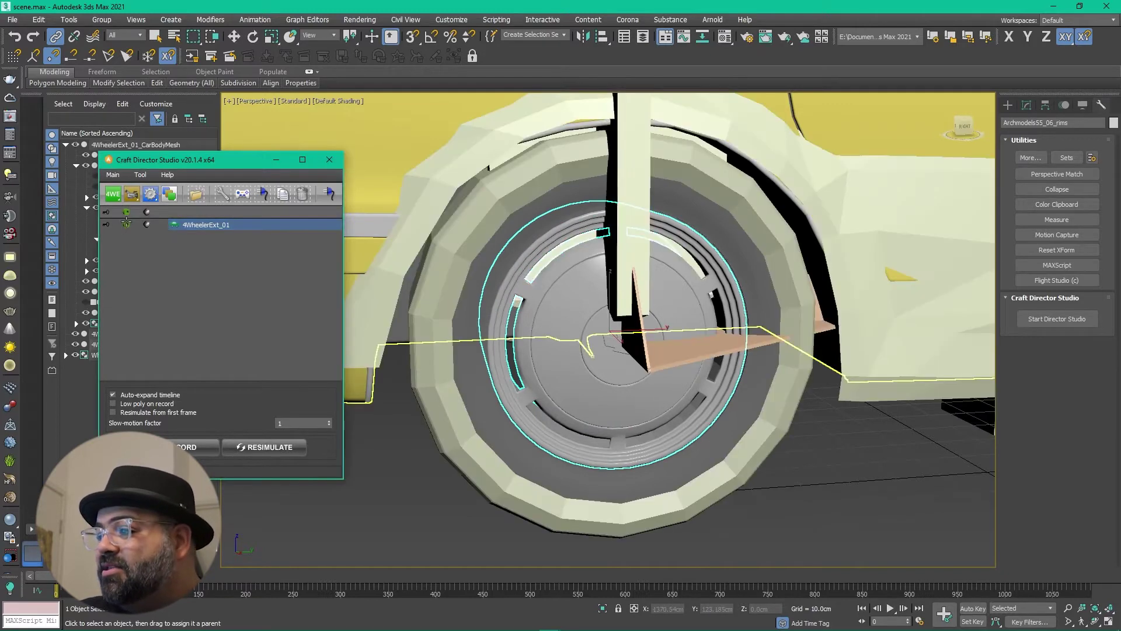
click(522, 435)
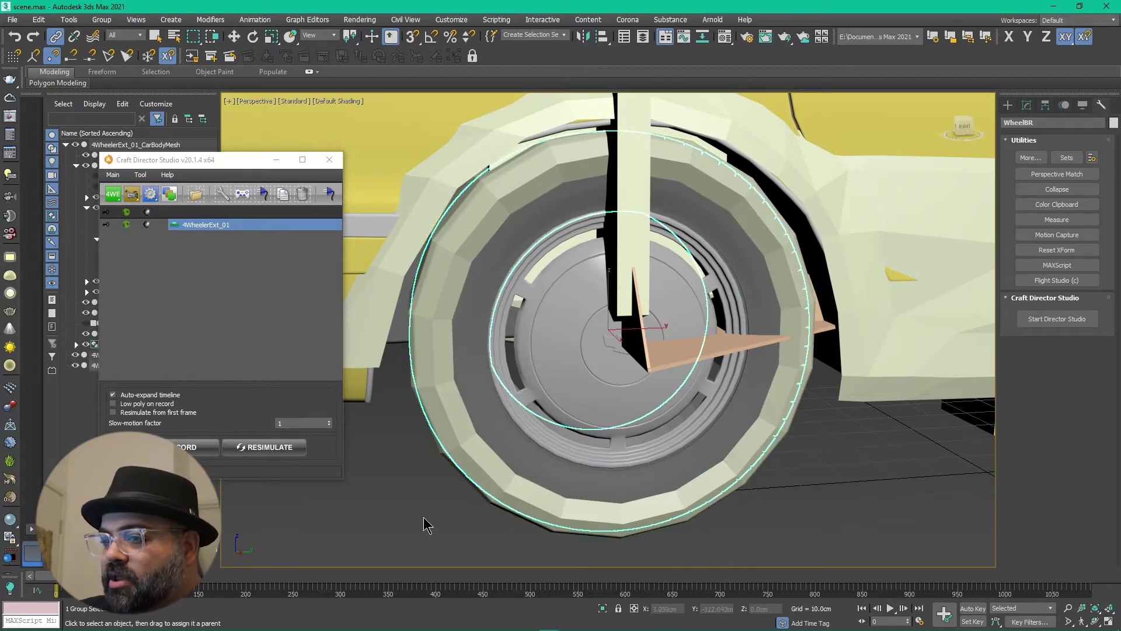
click(387, 546)
drag(60, 589, 148, 589)
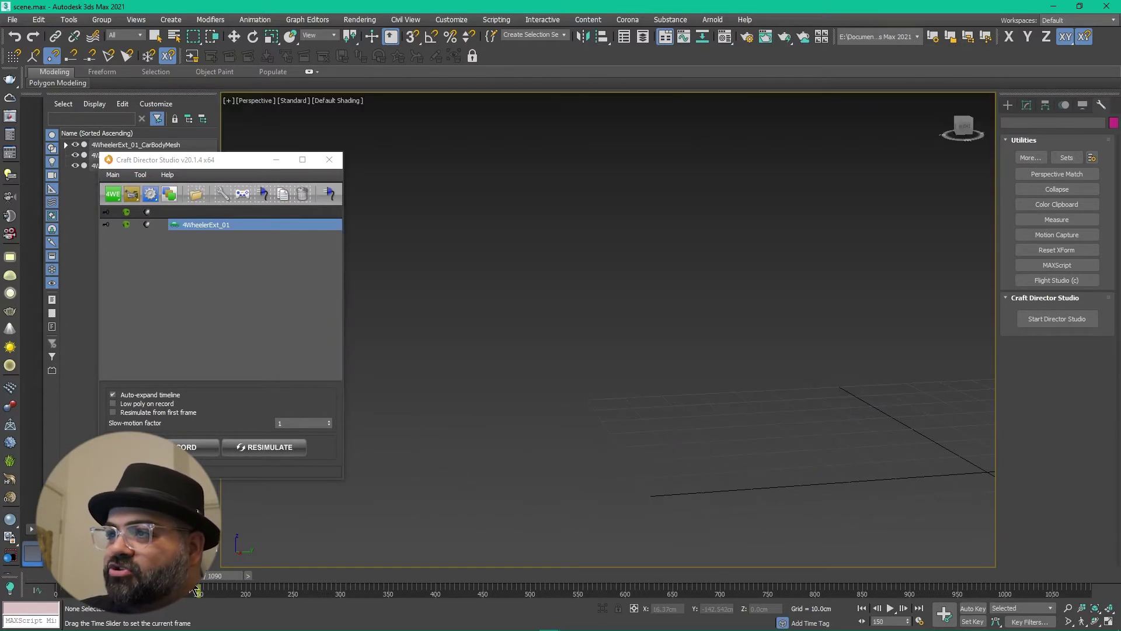
click(55, 37)
scroll(493, 430, down, 8)
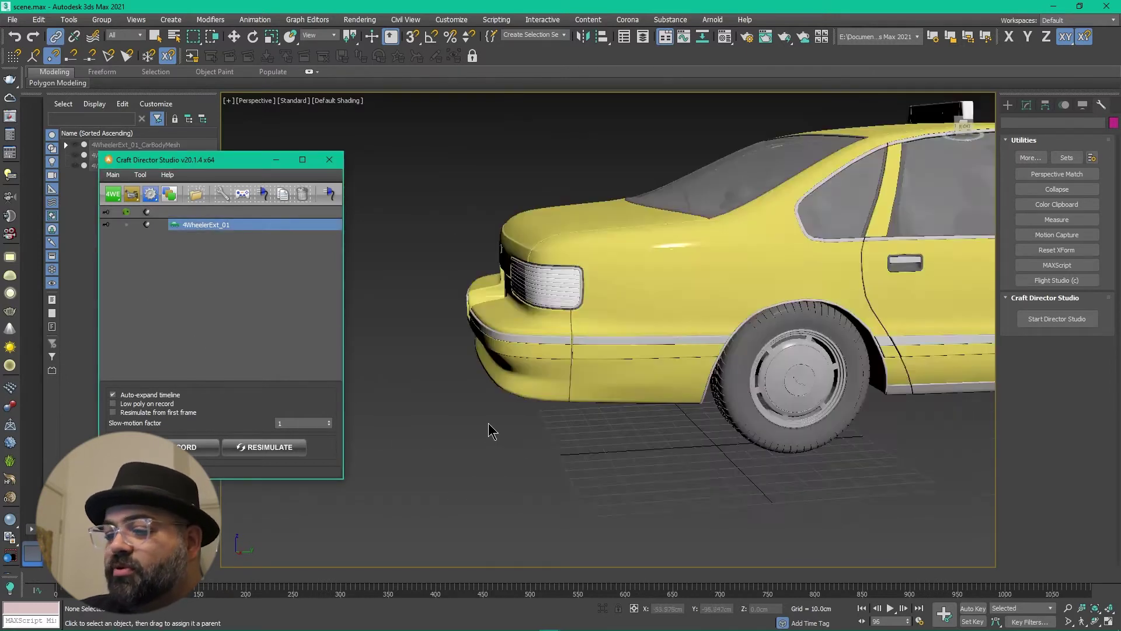
Scrub through the recorded drive, follow the taxi from farther back with Walk Through, and return to frame 0
drag(148, 589, 56, 589)
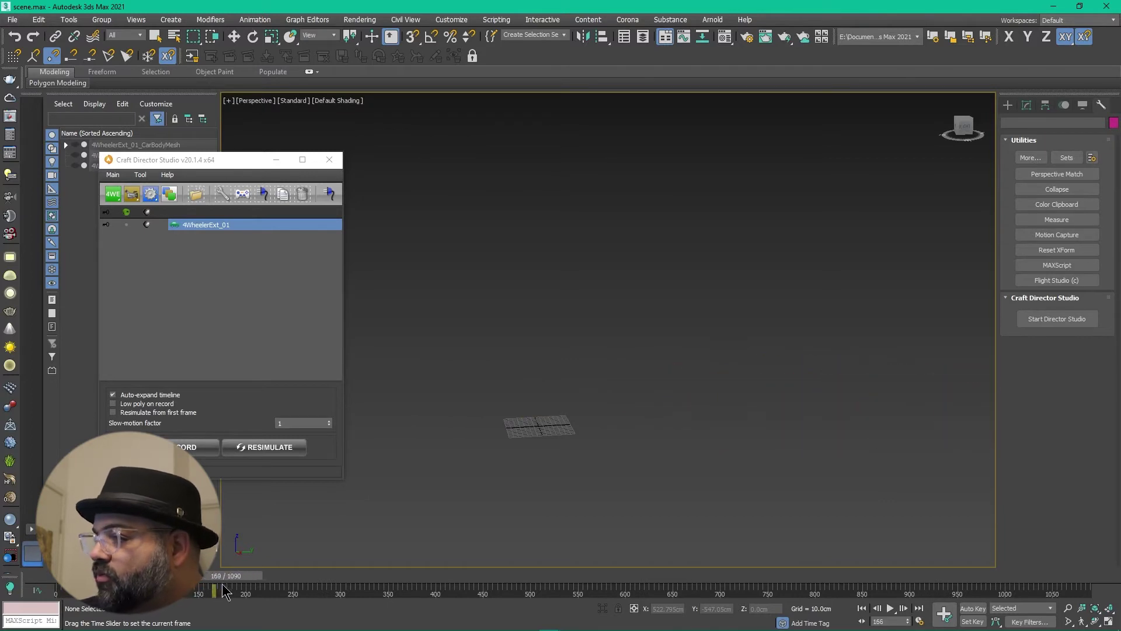
click(1081, 622)
drag(517, 340, 600, 355)
key(s)
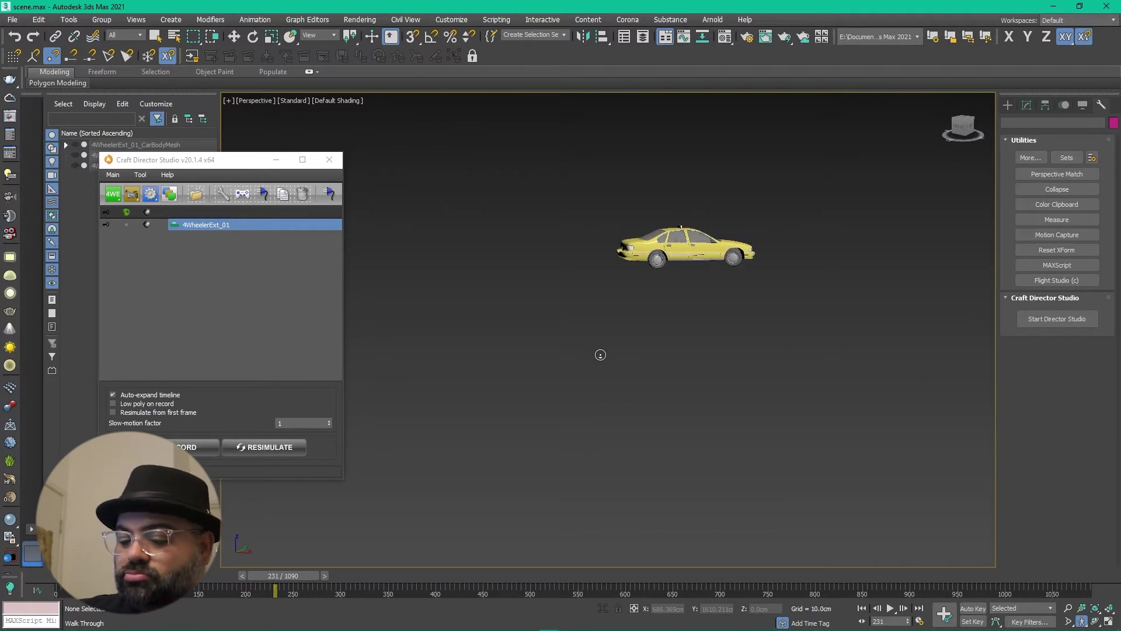
key(s)
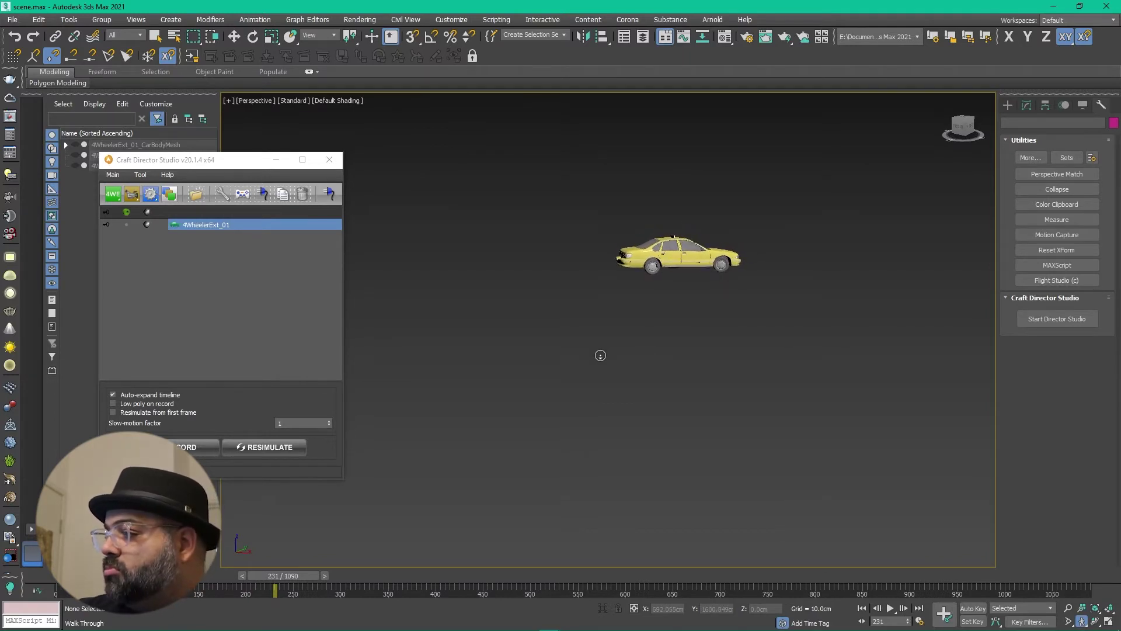
key(s)
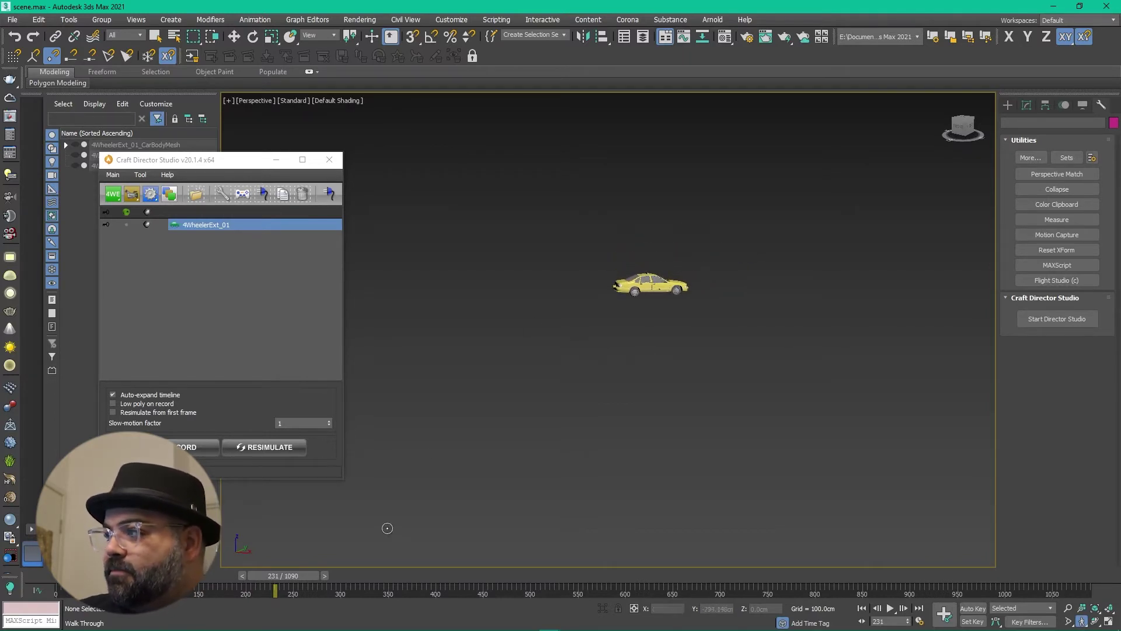
drag(296, 579, 116, 615)
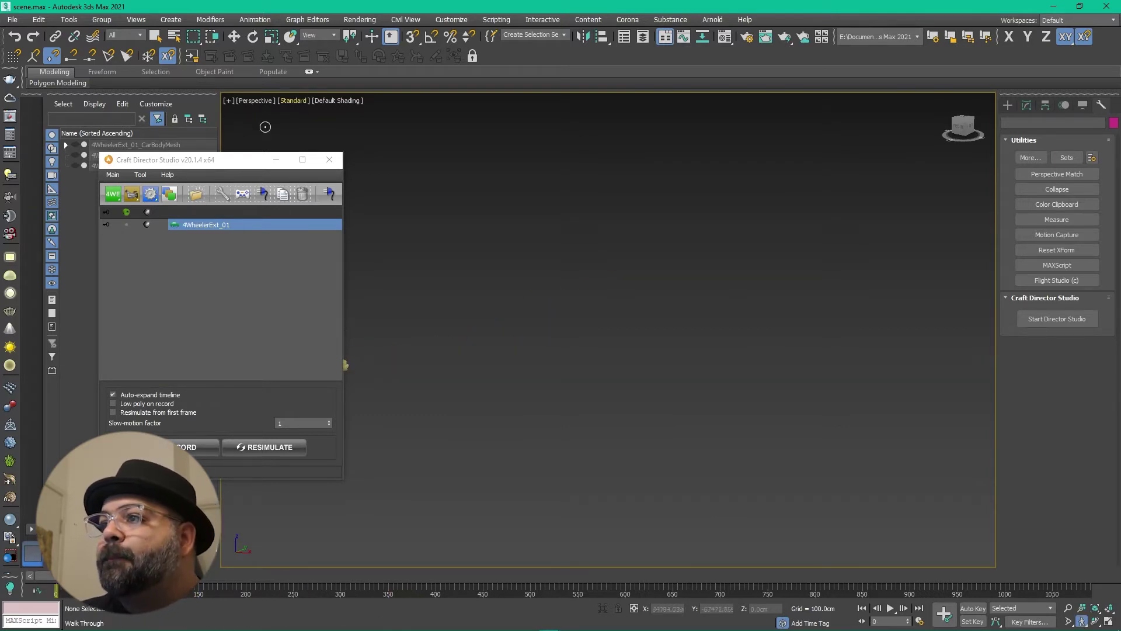
Frame the taxi clear of the Craft Director Studio window, examine the environment background and map settings, and close them
drag(208, 161, 172, 102)
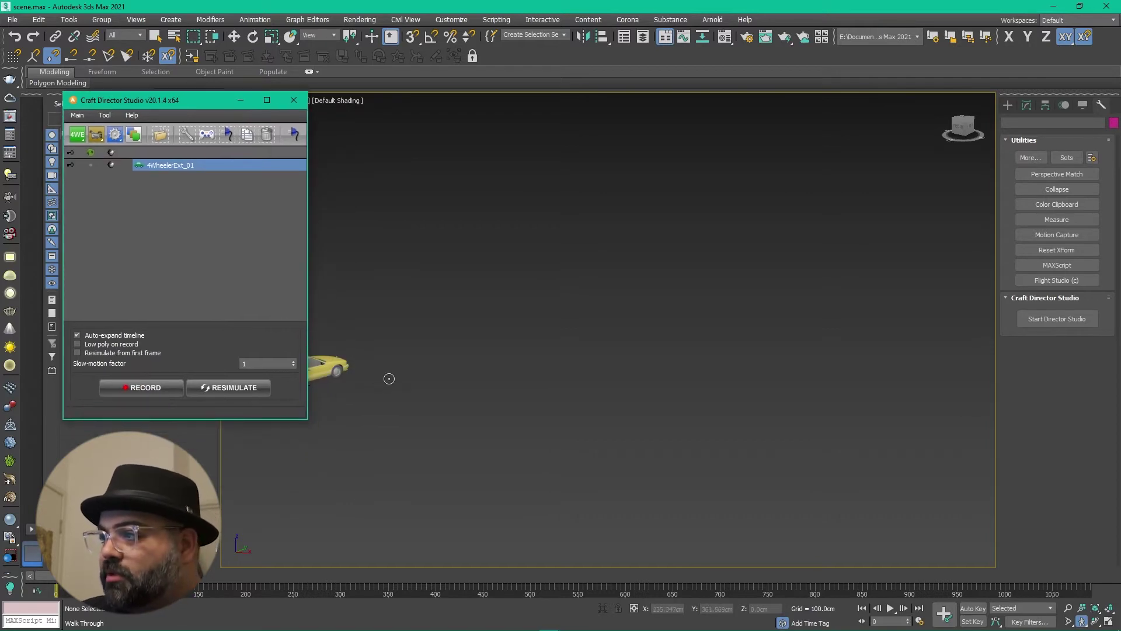
middle_drag(396, 371, 561, 354)
scroll(444, 376, up, 5)
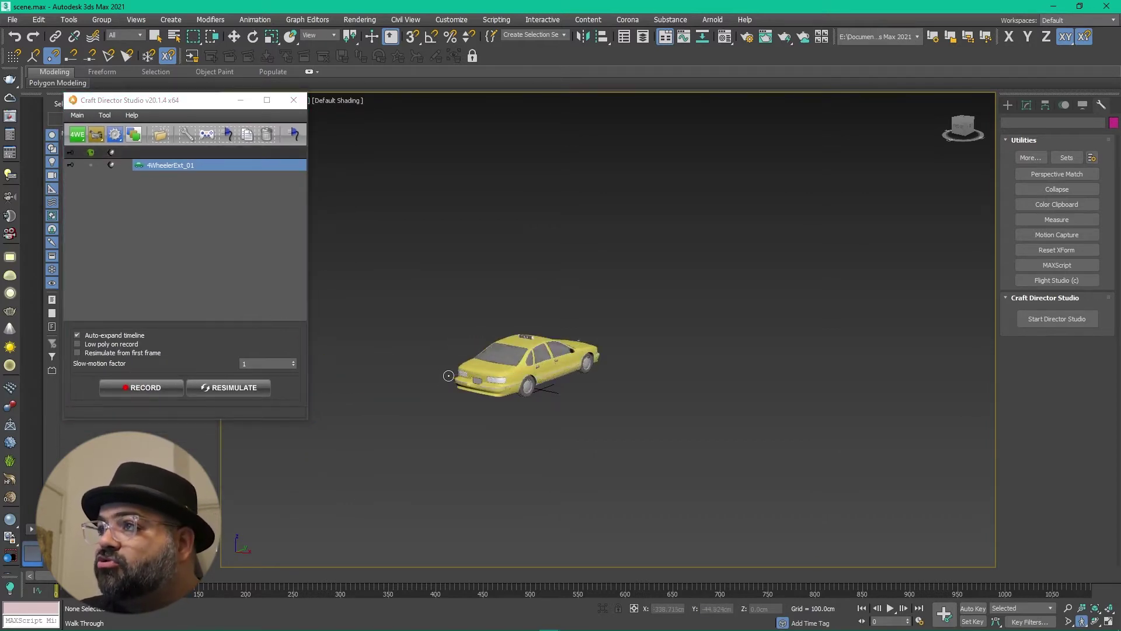
click(138, 22)
mouse_move(361, 21)
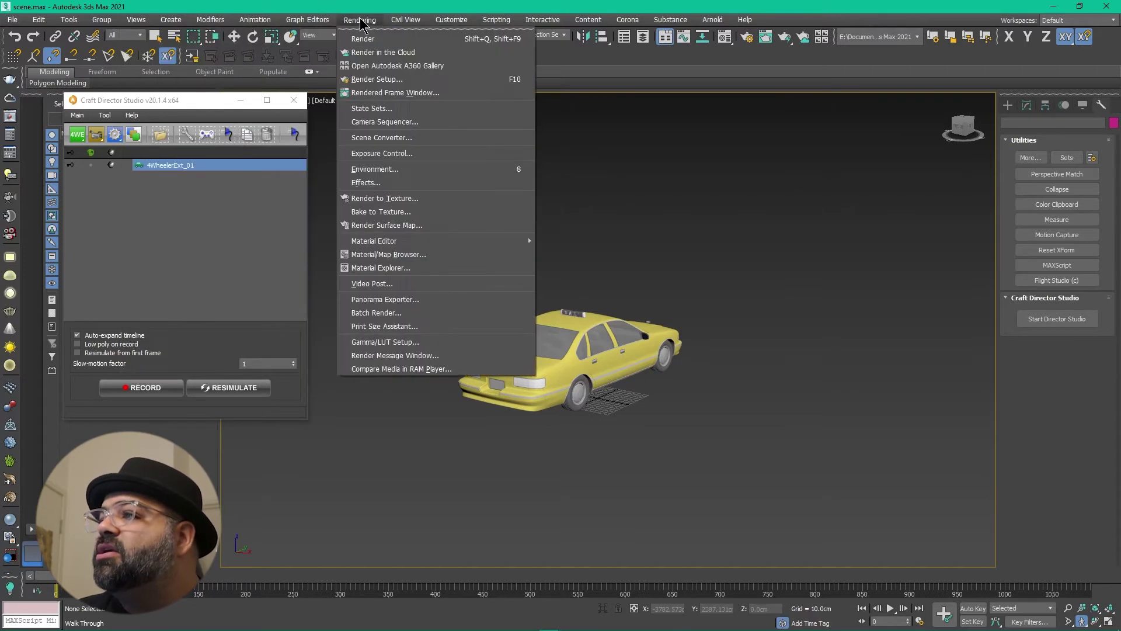
click(410, 170)
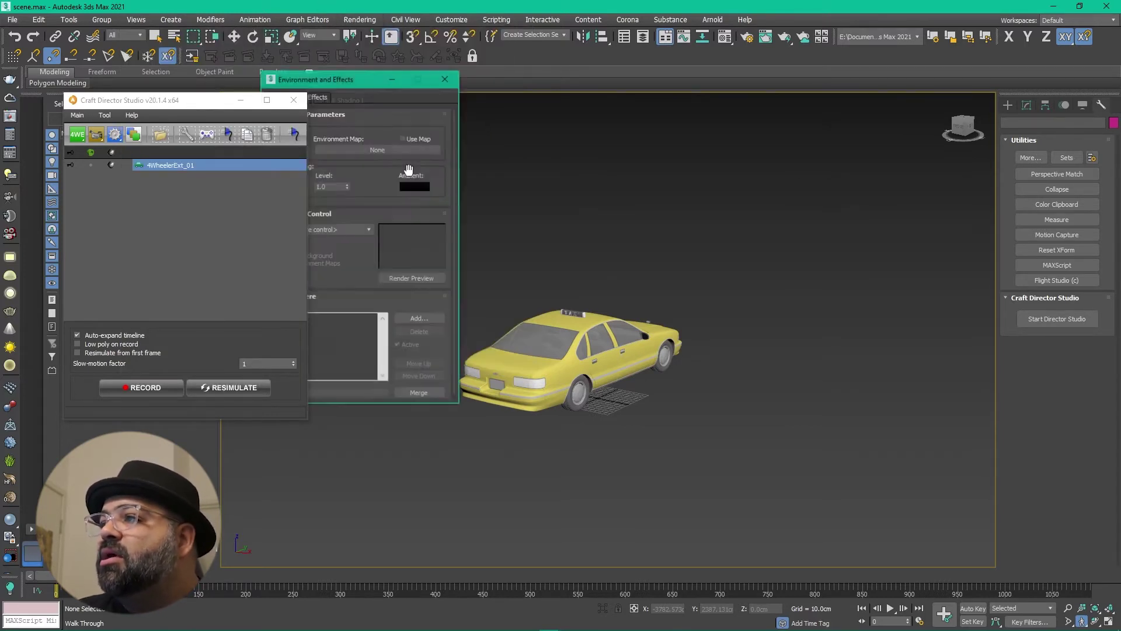
mouse_move(372, 83)
mouse_down()
mouse_move(482, 136)
mouse_move(638, 154)
mouse_up()
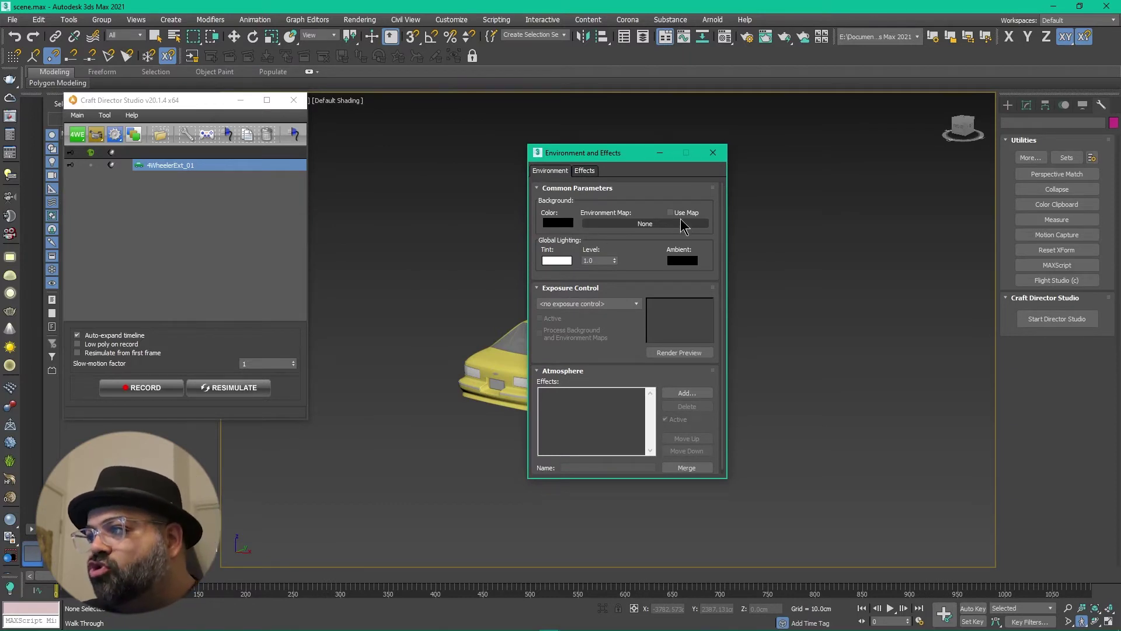
click(713, 153)
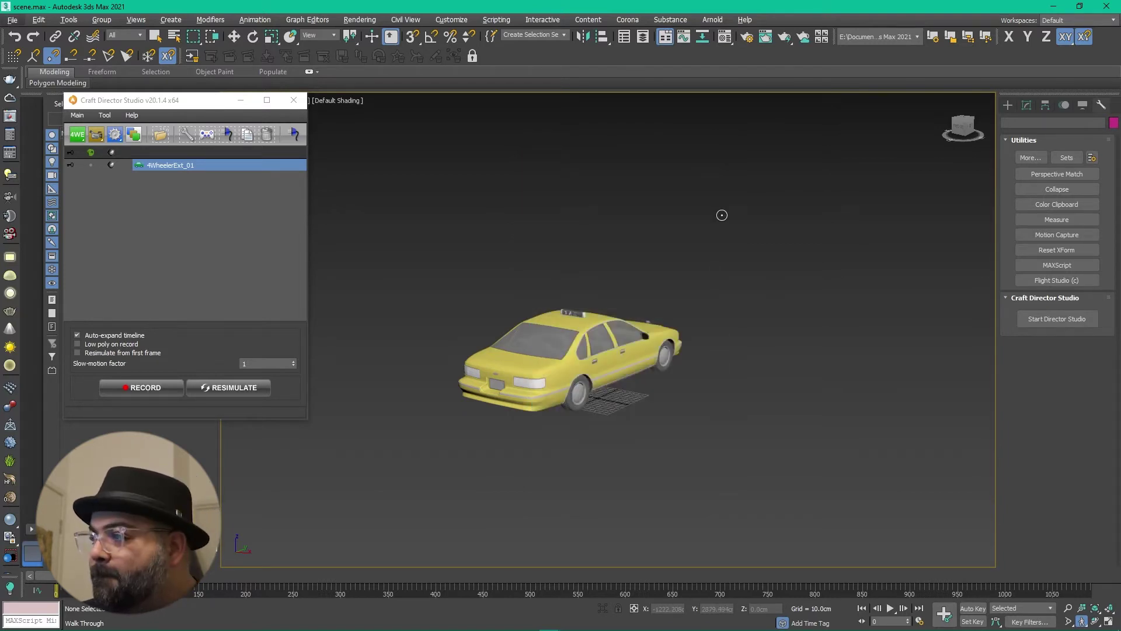
Set the viewport background to use files, with an animated background covering frames 0 to 545
right_click(332, 152)
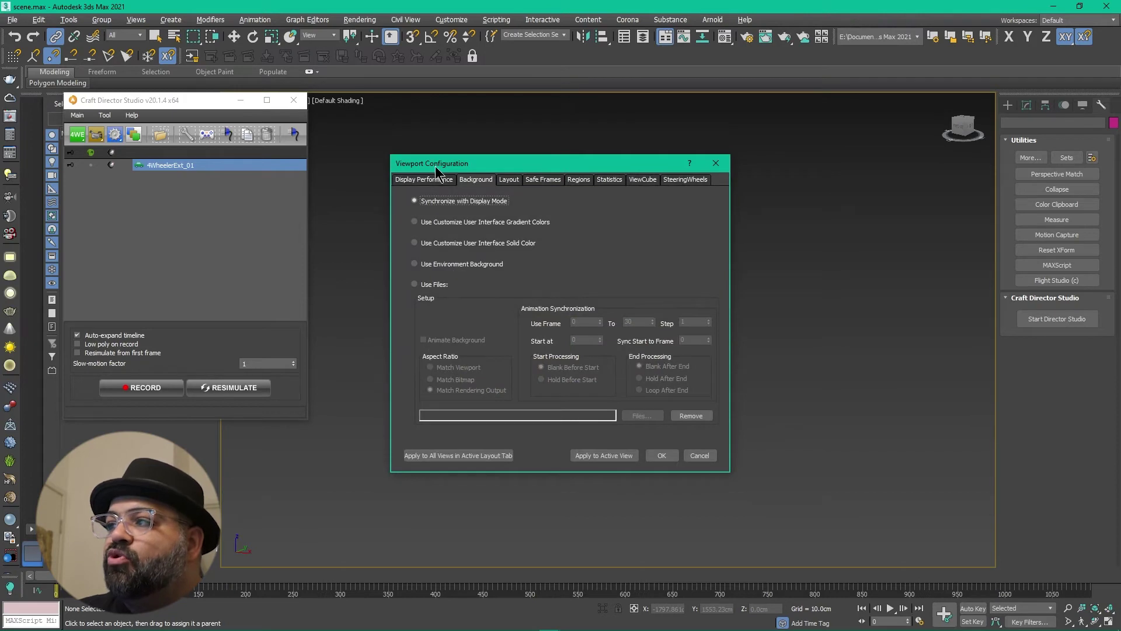
drag(435, 166, 443, 177)
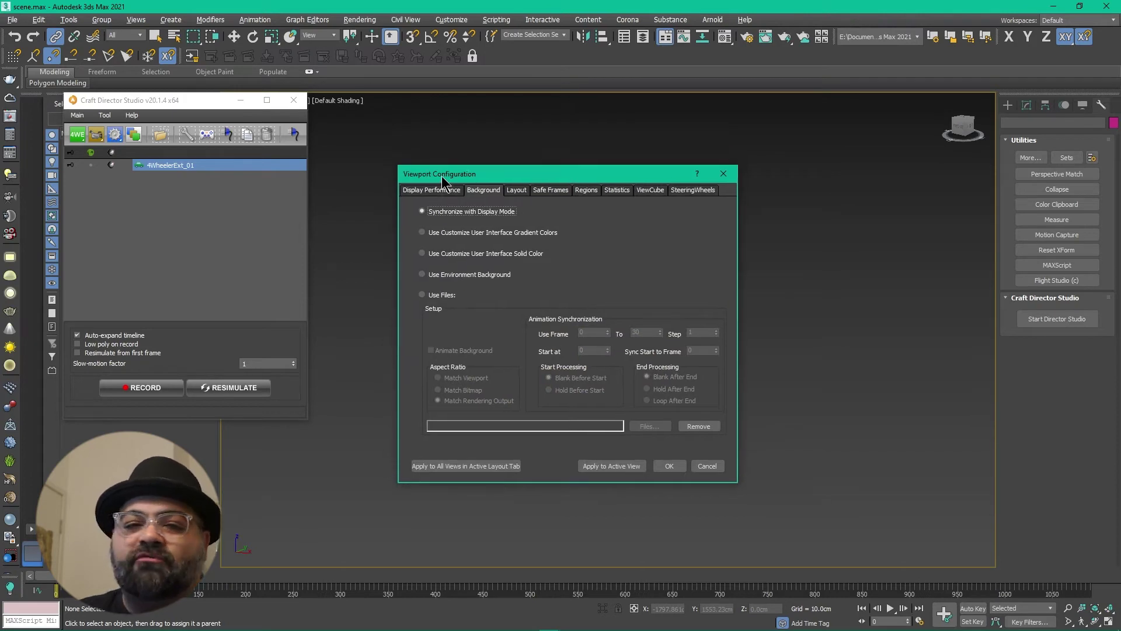
click(447, 296)
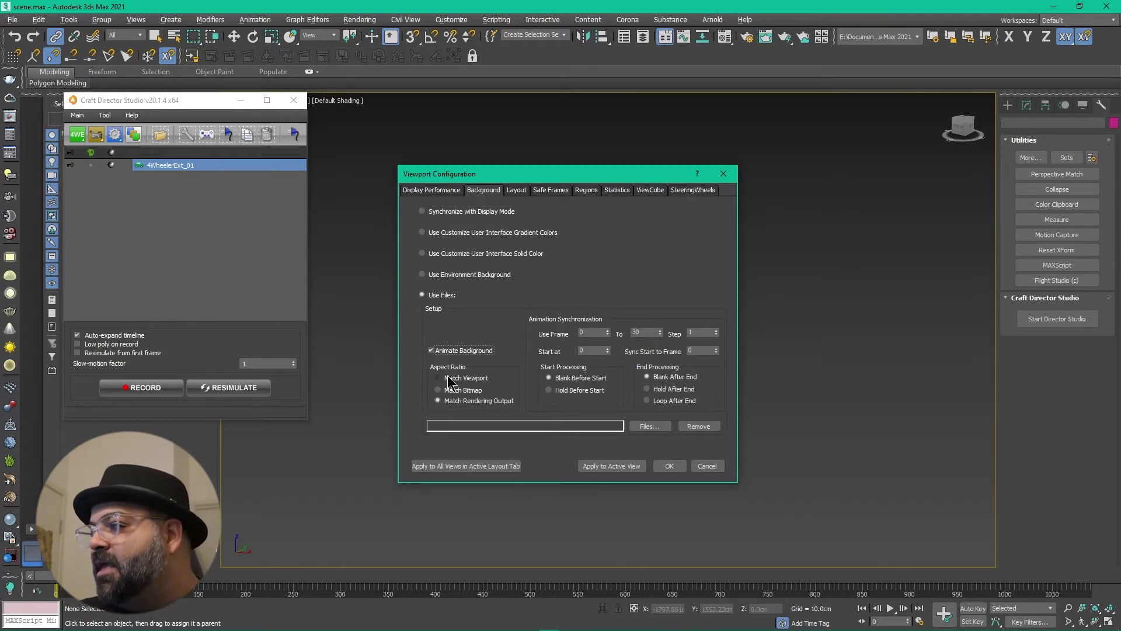
double_click(641, 332)
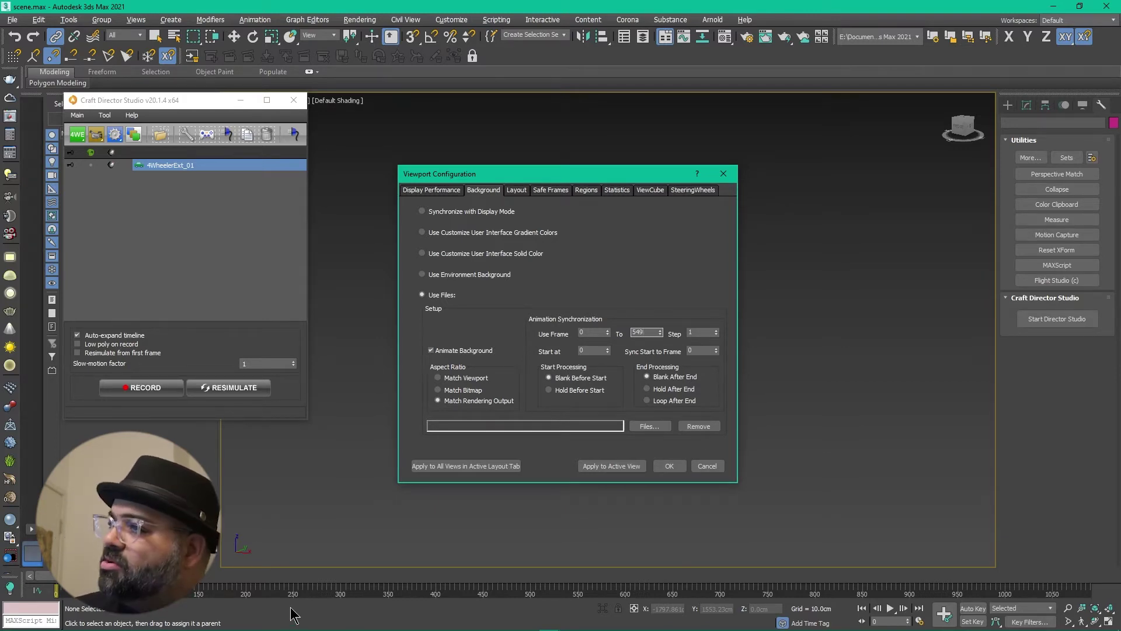
Switch to File Explorer, check the last image number of the street sequence in the Backdrop folder, and return to 3ds Max
key(alt+Tab)
key(alt+Tab)
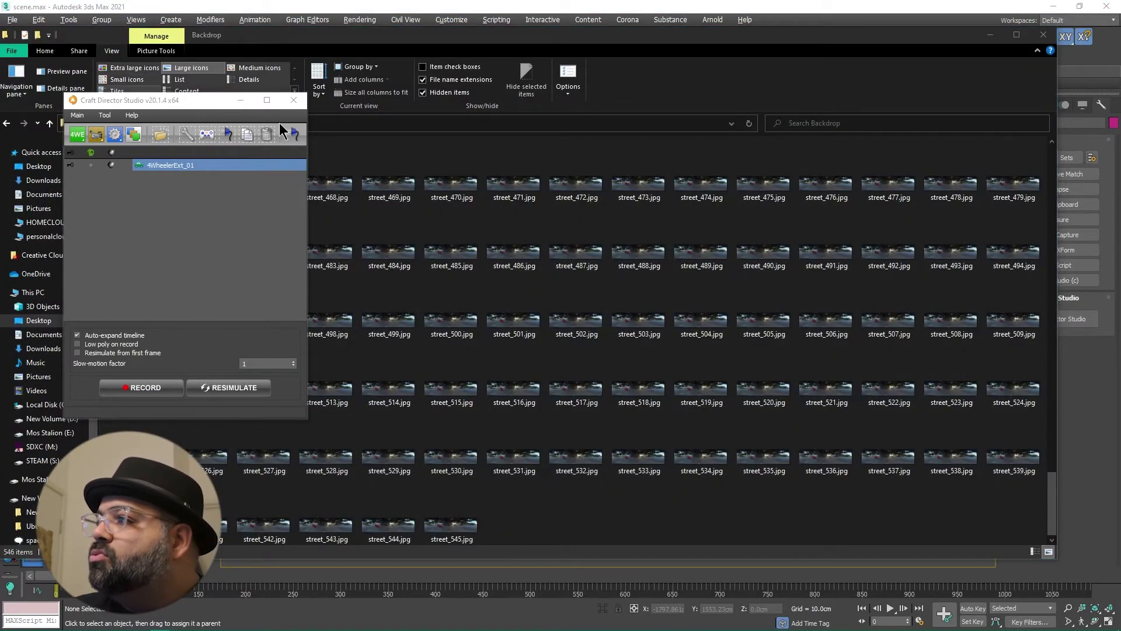
click(517, 172)
drag(499, 43, 737, 73)
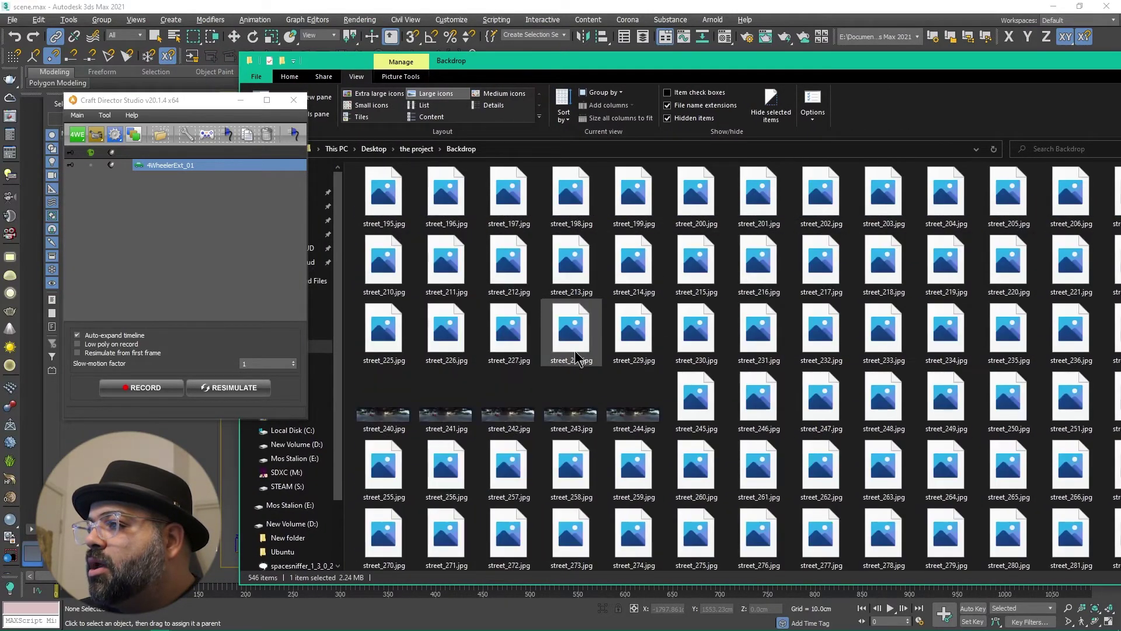
scroll(576, 354, down, 10)
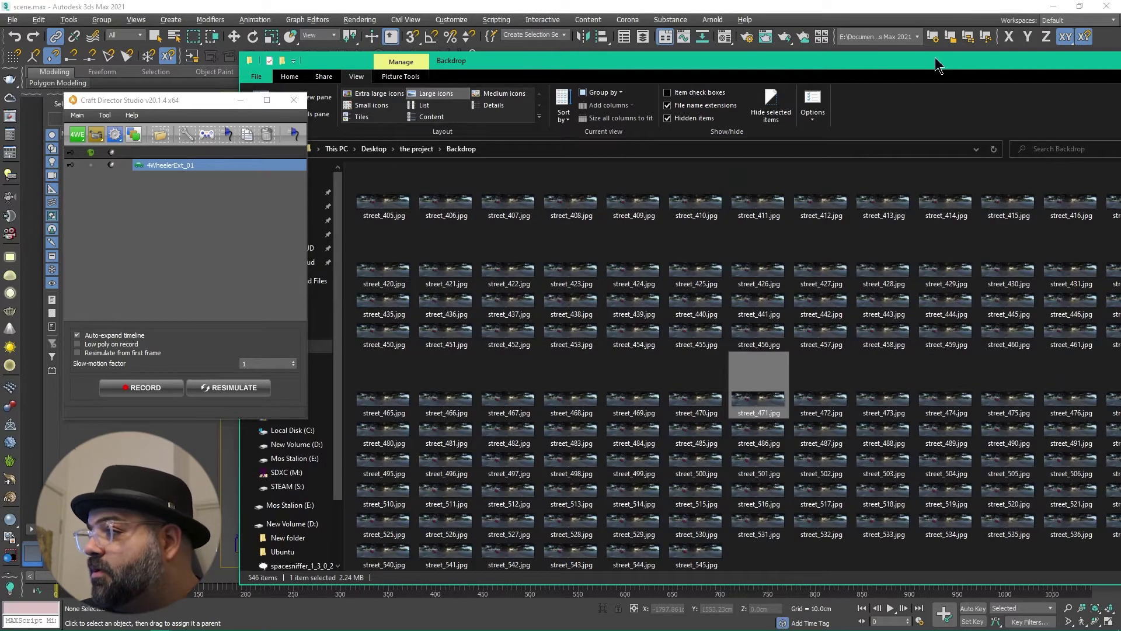
click(899, 32)
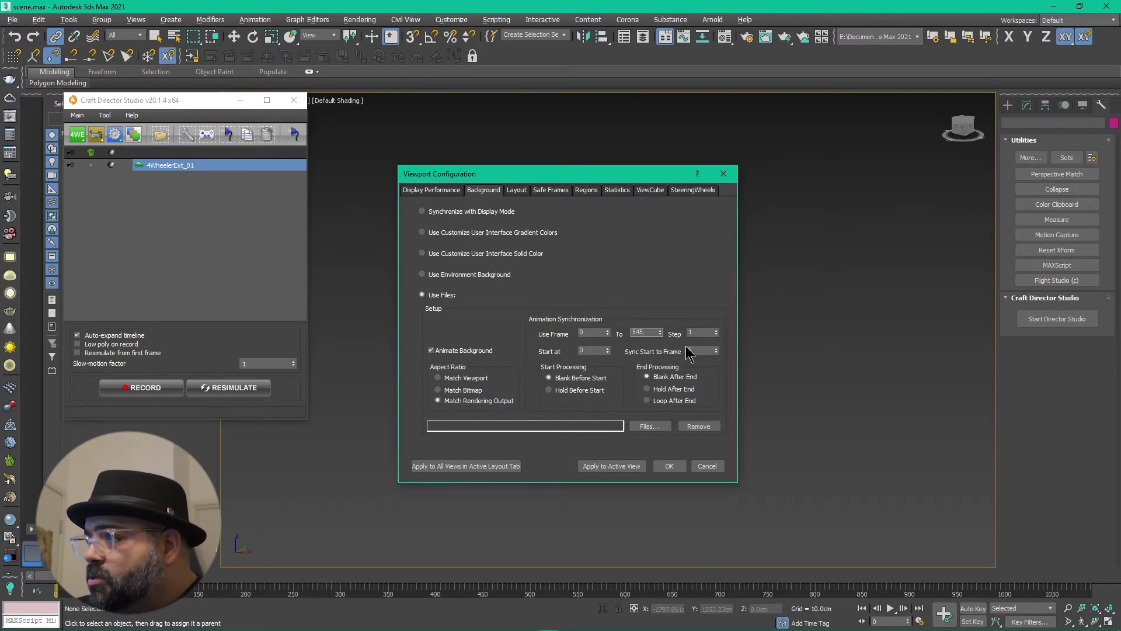
Load street_000.jpg from the project's Backdrop folder as an image sequence, frames 0 to 545, and apply it as the viewport background
click(655, 430)
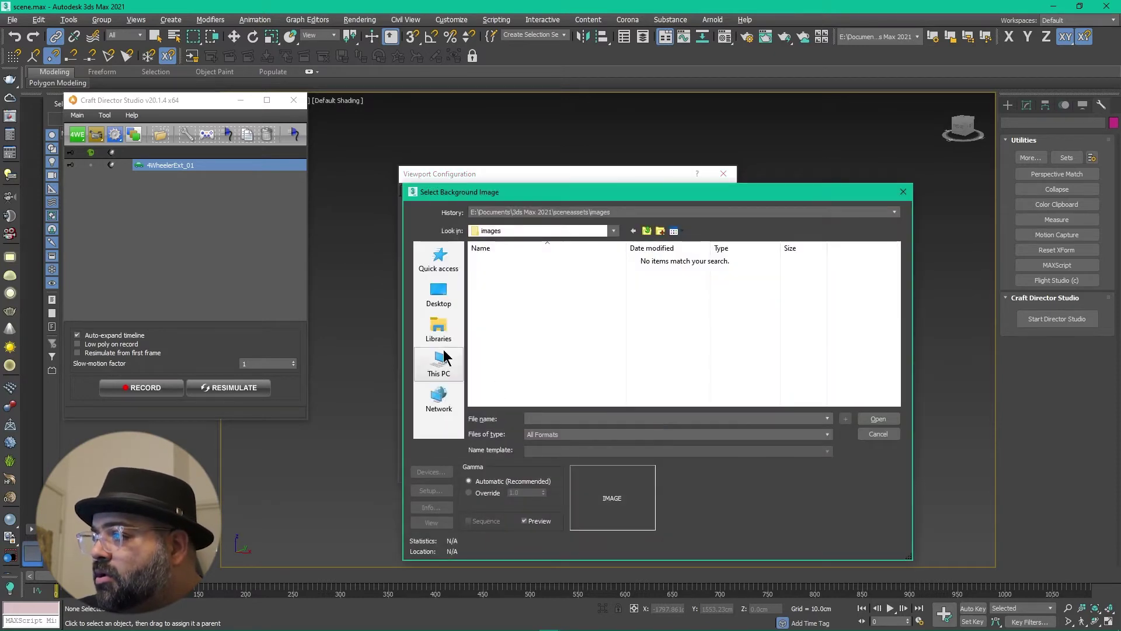
click(439, 331)
click(439, 295)
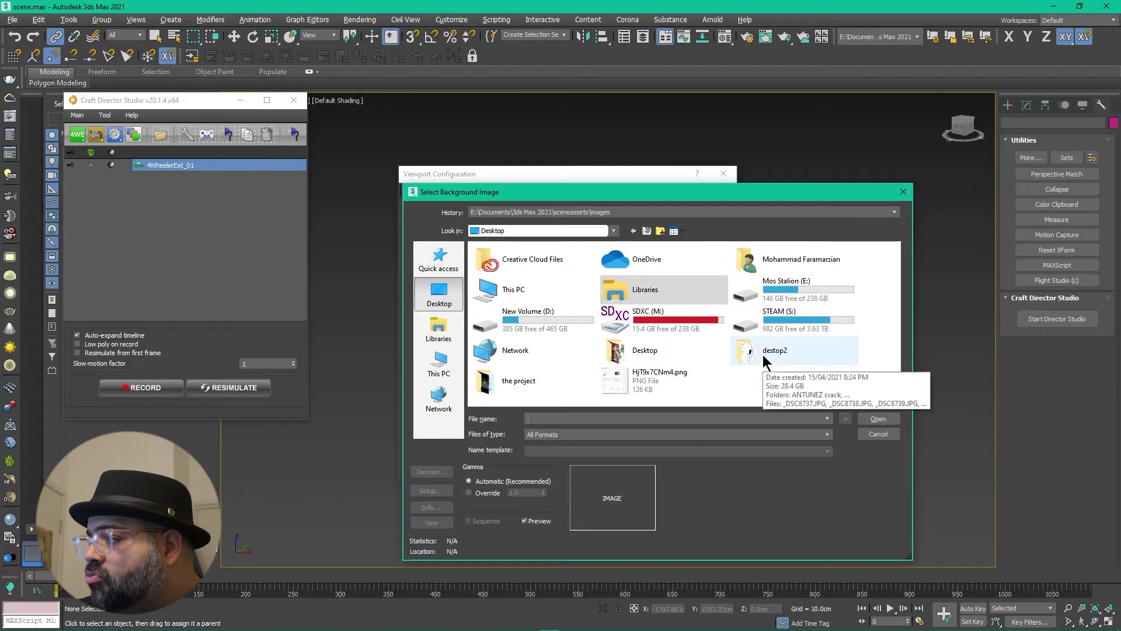
double_click(506, 382)
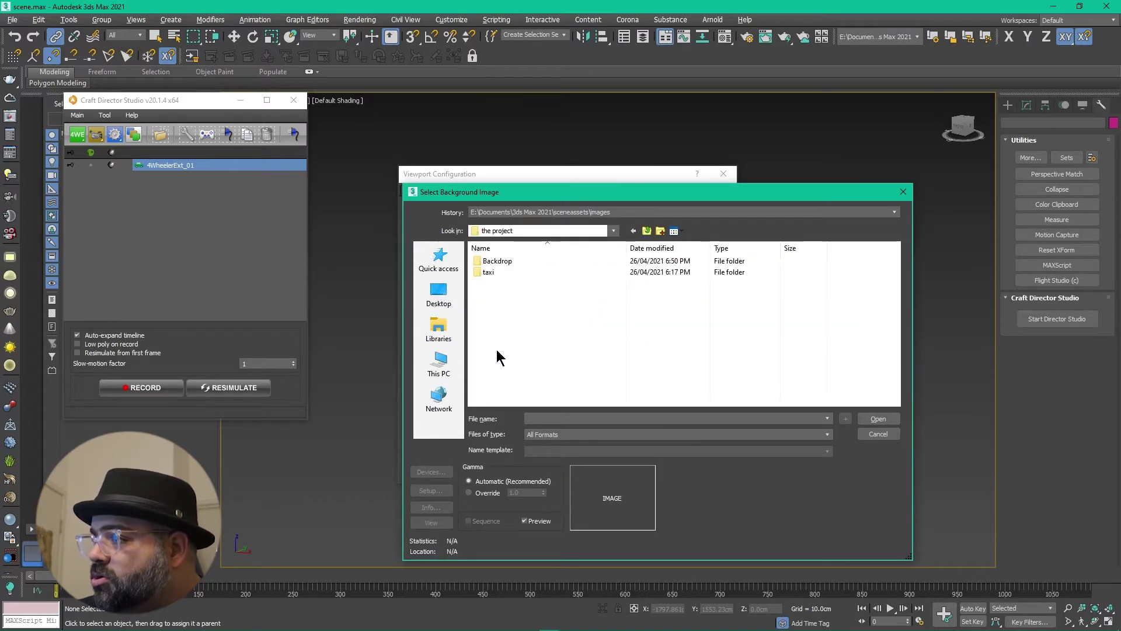
double_click(495, 263)
click(496, 274)
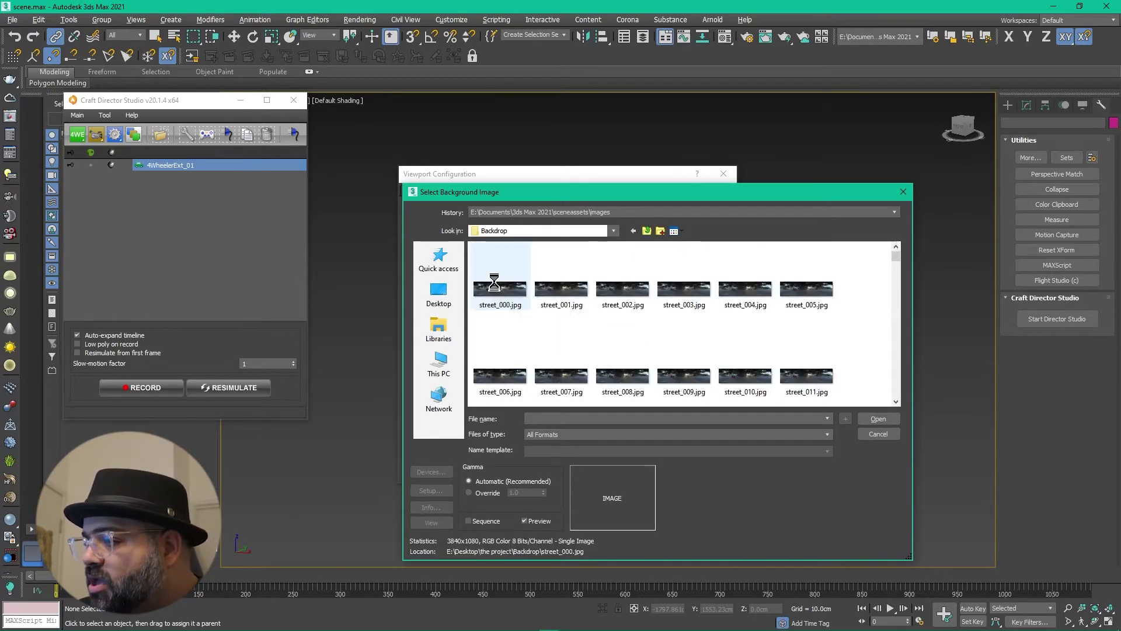
click(487, 521)
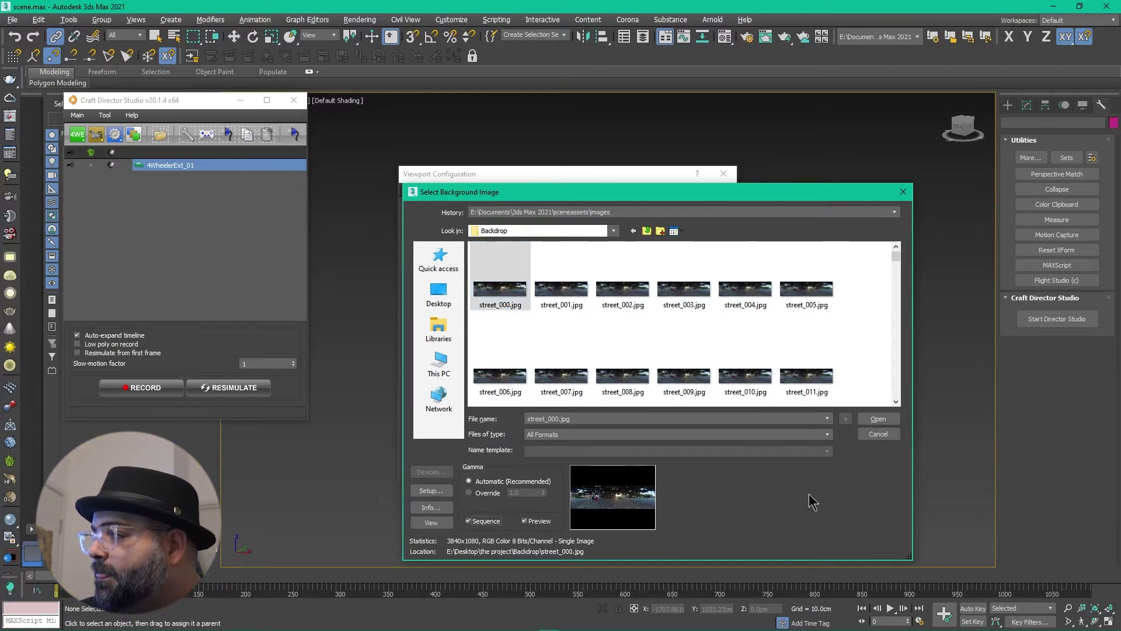
click(878, 418)
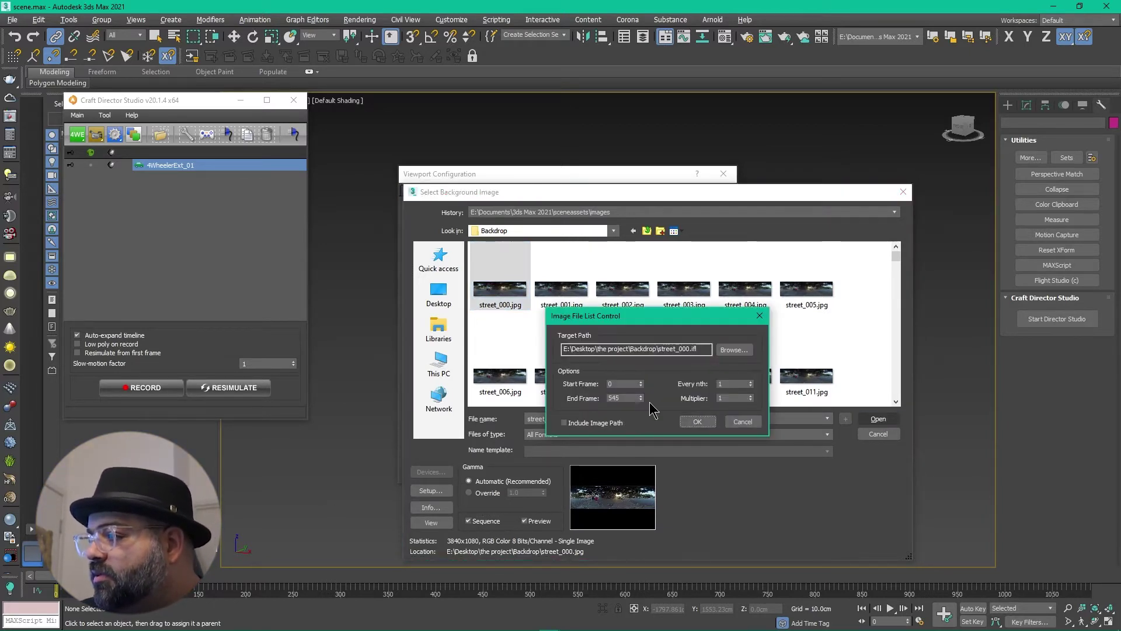
click(698, 424)
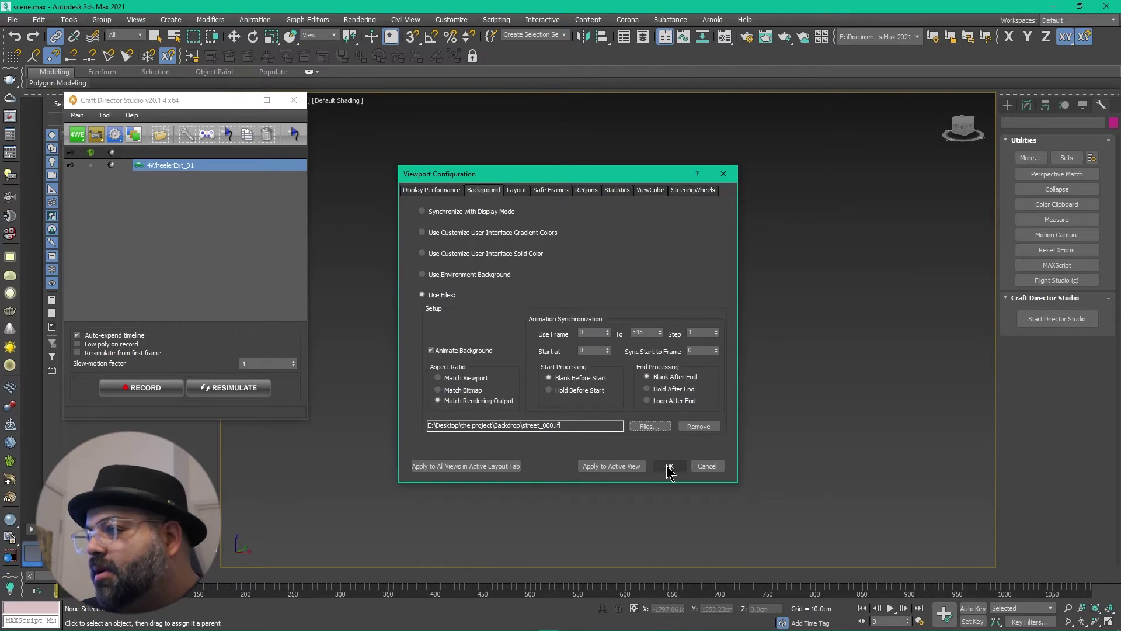
click(669, 466)
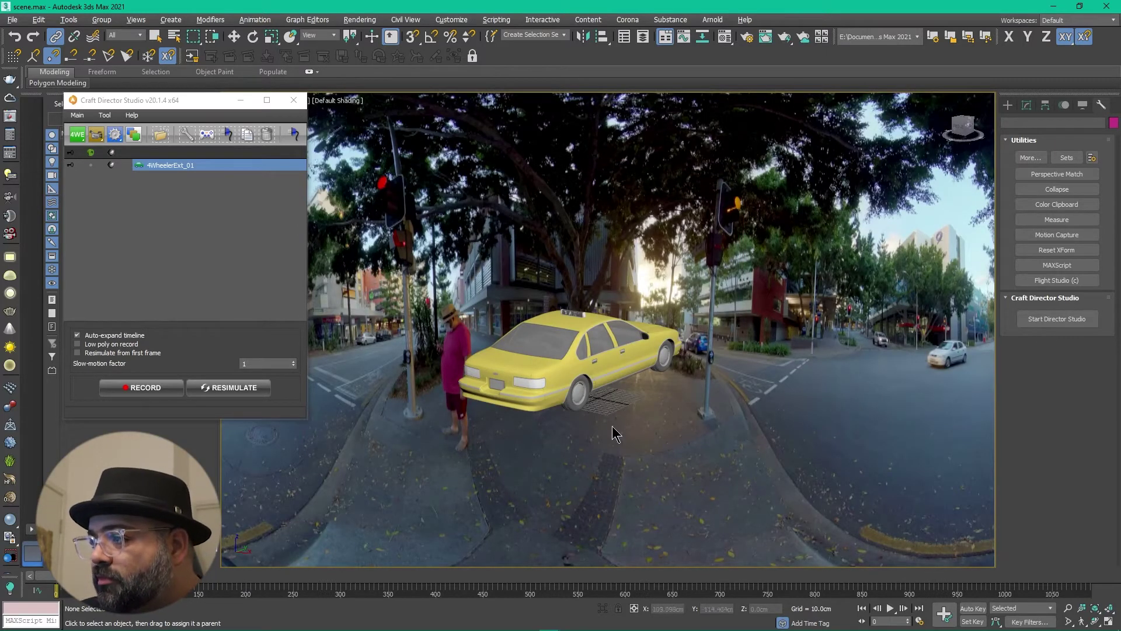
Change the Perspective viewport's background from files to Use Environment Background
scroll(529, 424, down, 3)
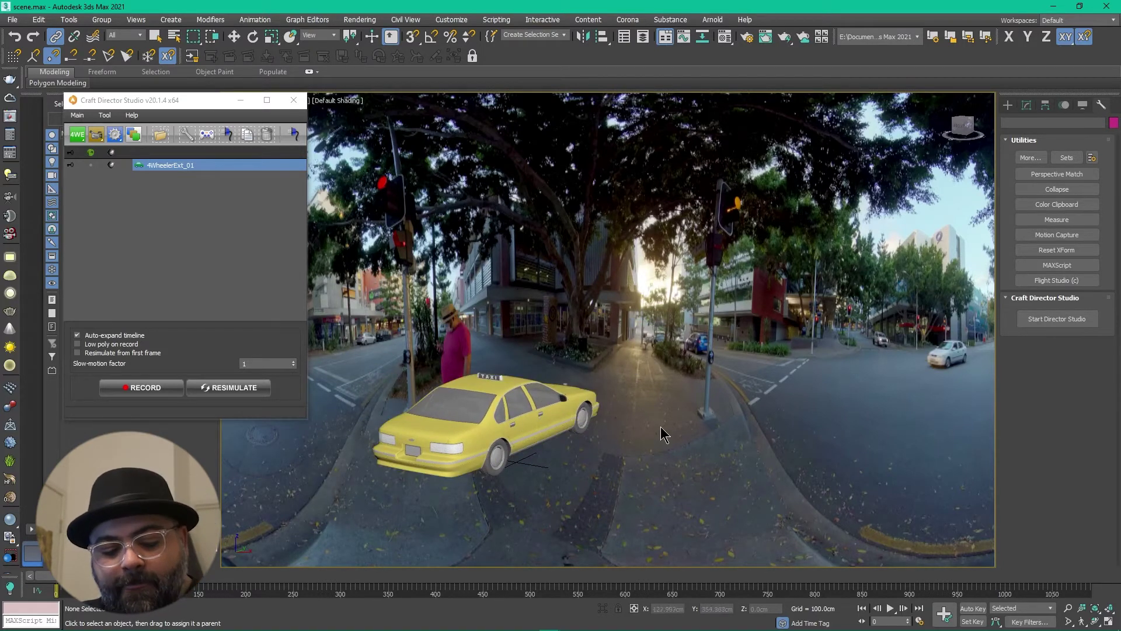
key(alt+b)
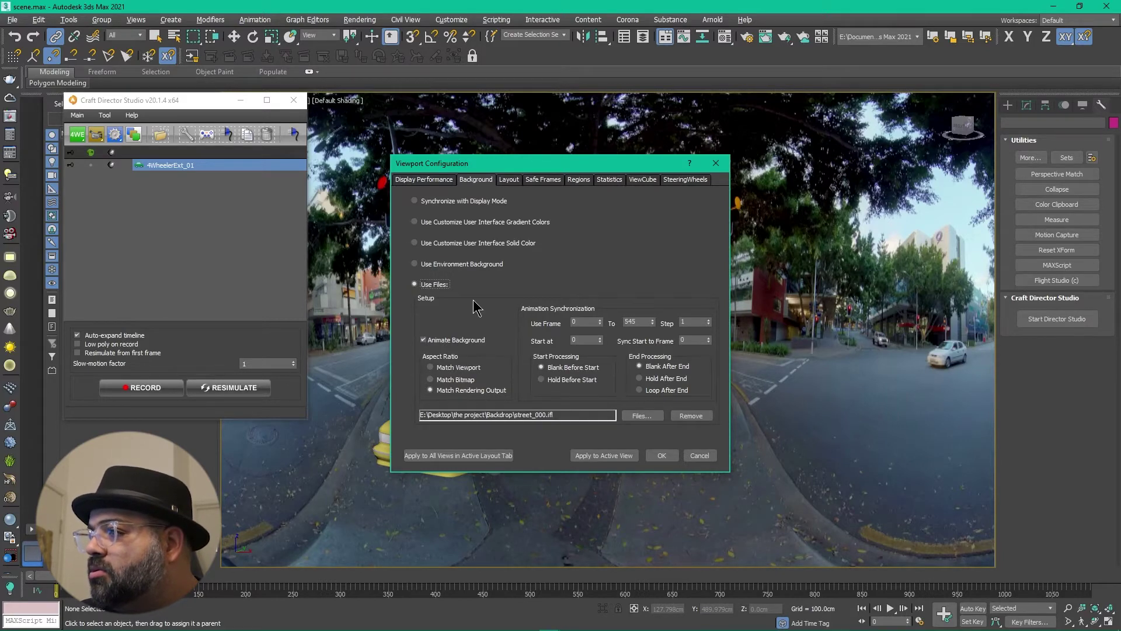
click(430, 265)
click(433, 243)
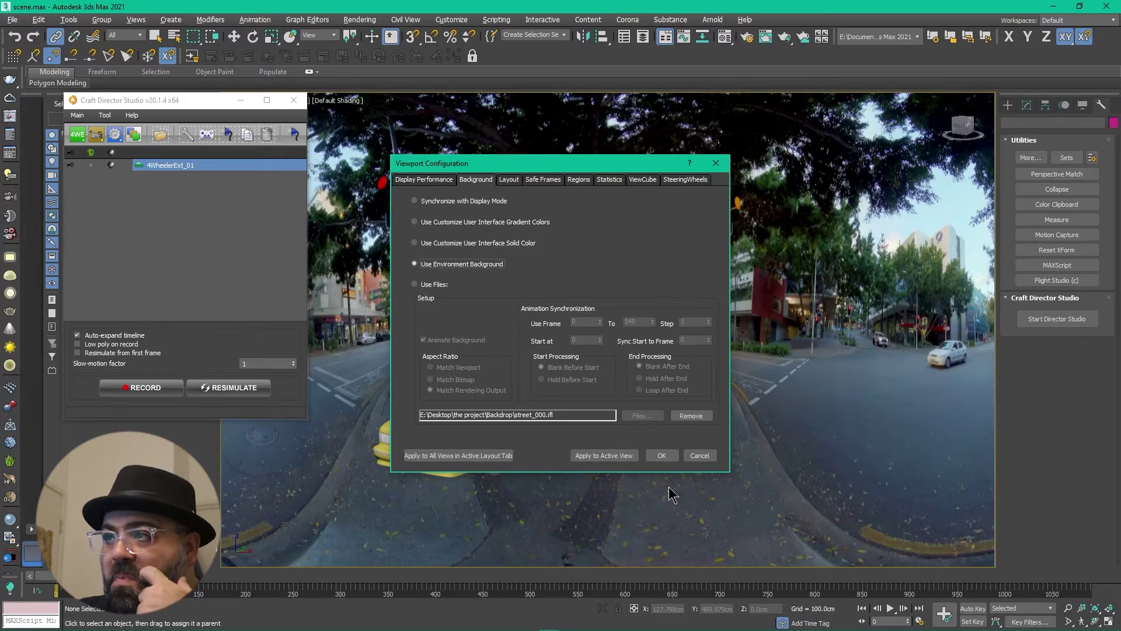
click(662, 456)
middle_drag(502, 350, 525, 333)
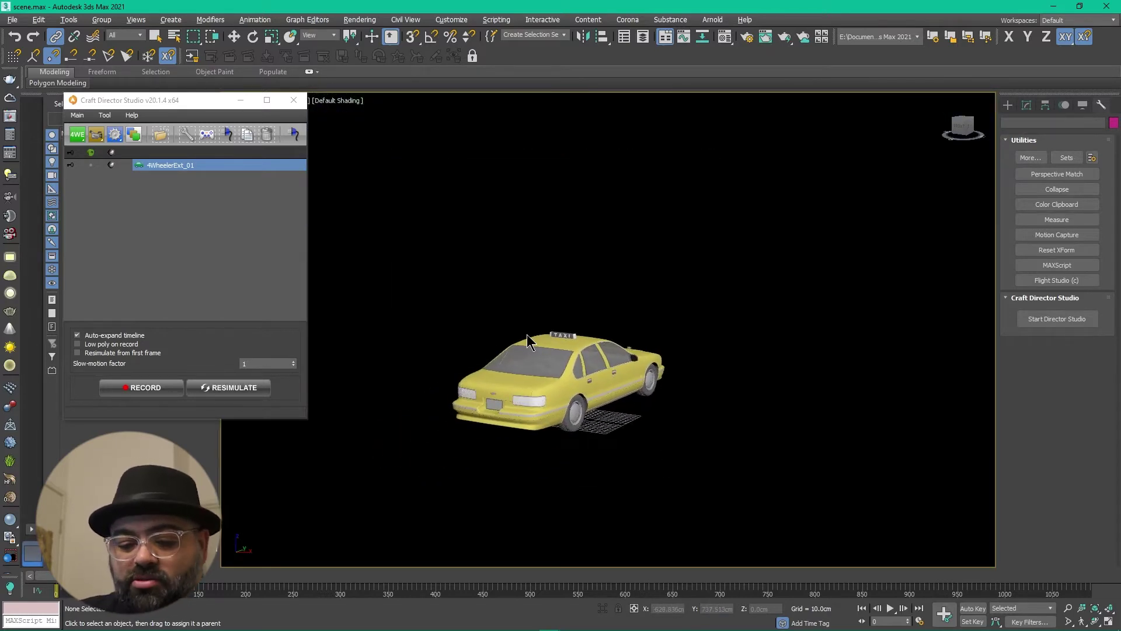
Choose Bitmap as the environment map type for the scene background
key(8)
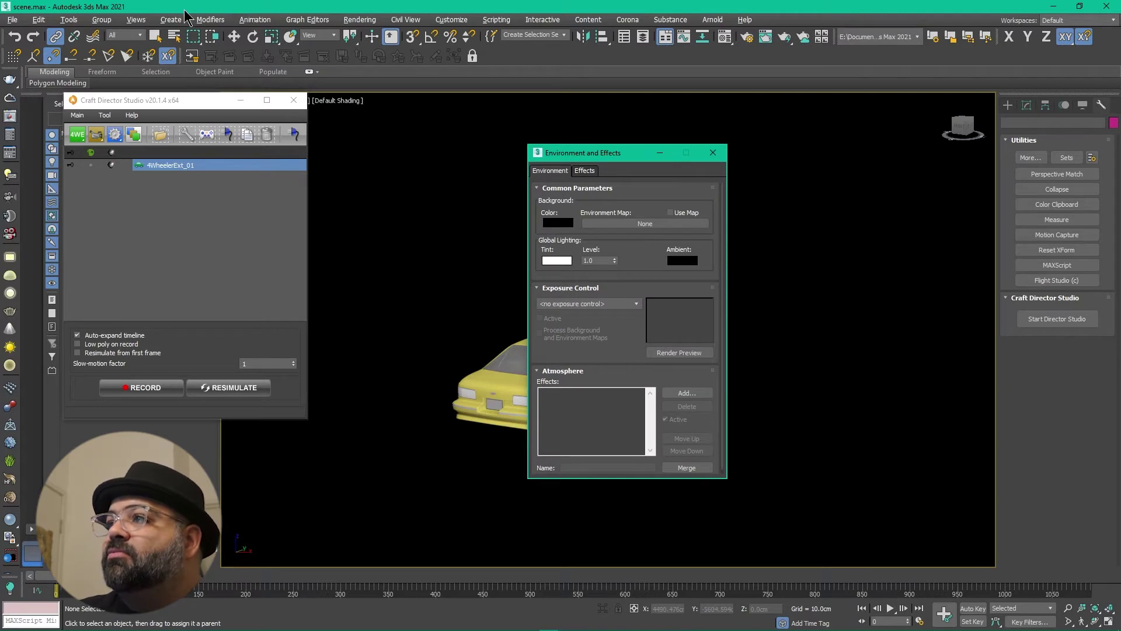
click(359, 20)
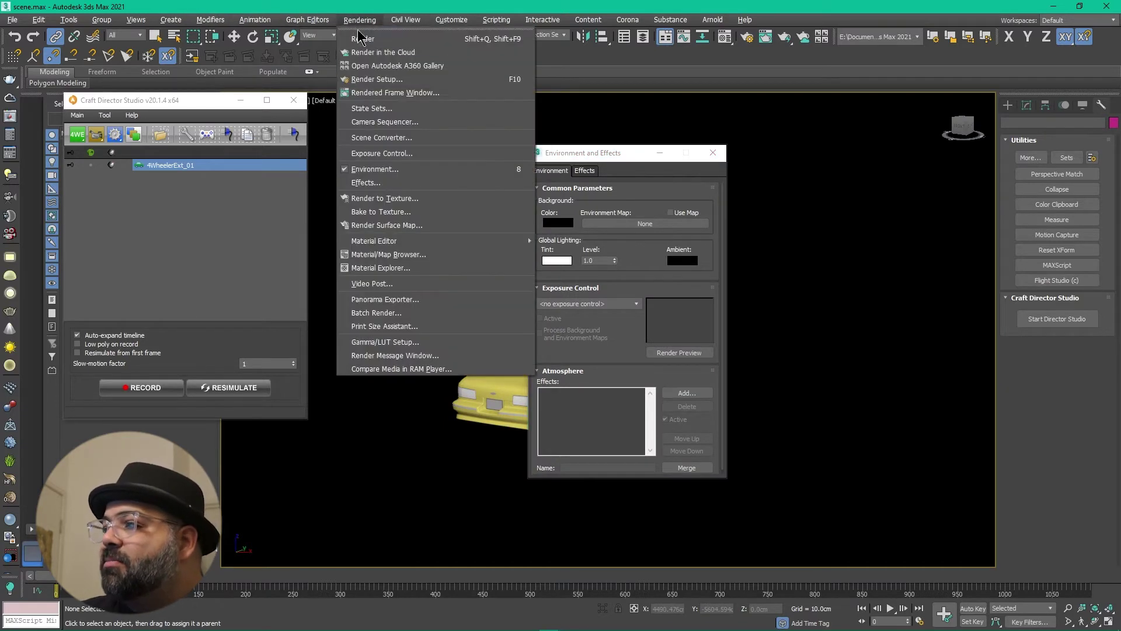
click(644, 159)
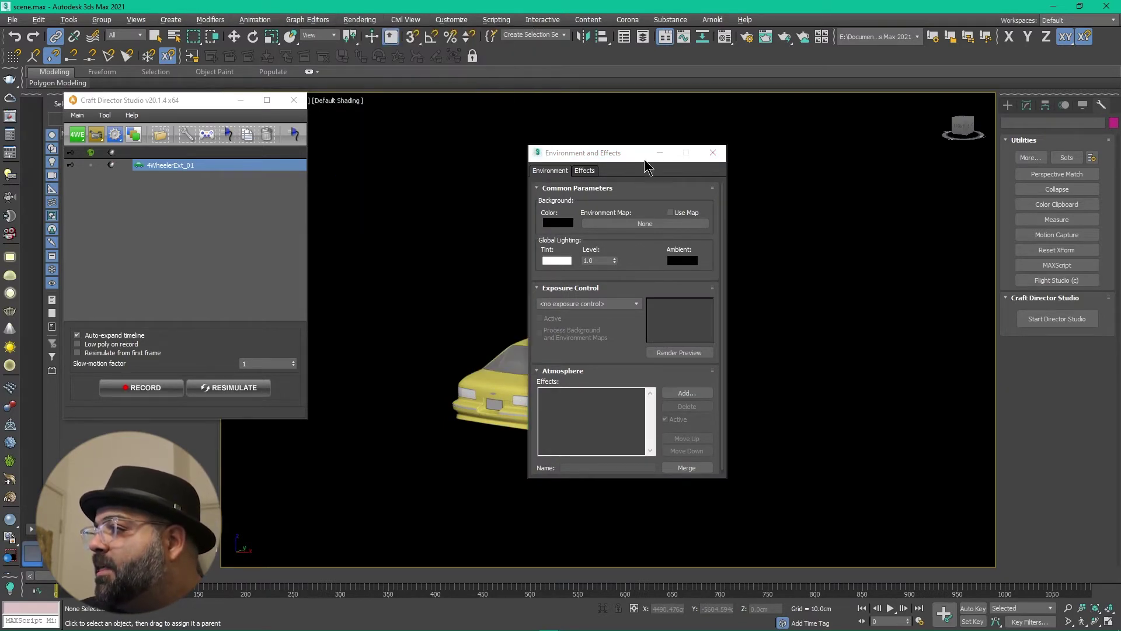
click(636, 224)
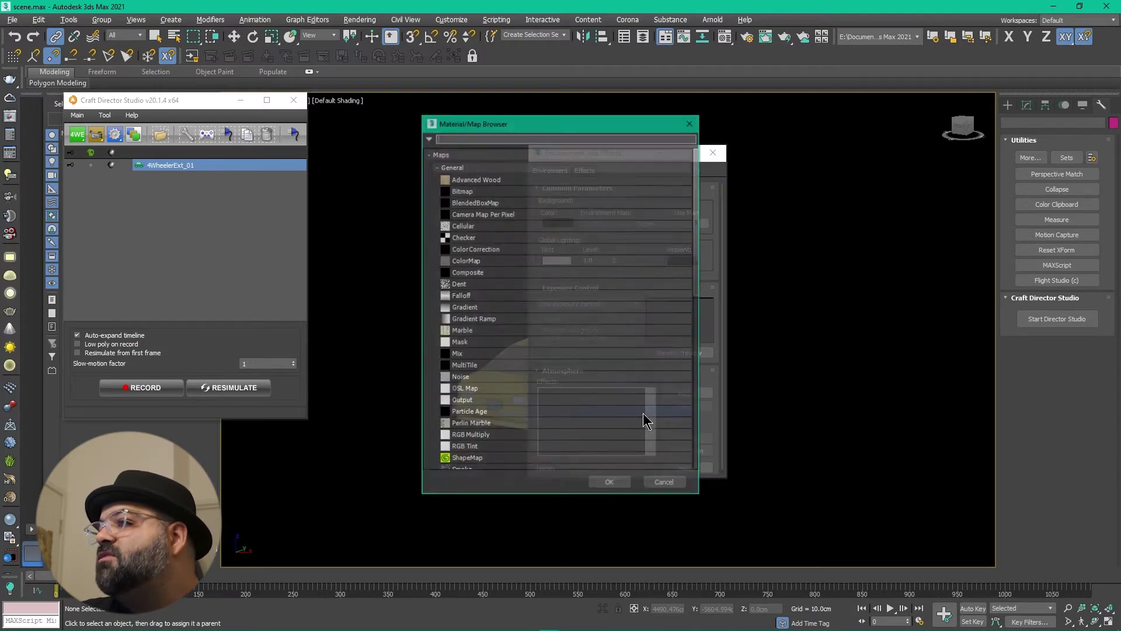
double_click(479, 191)
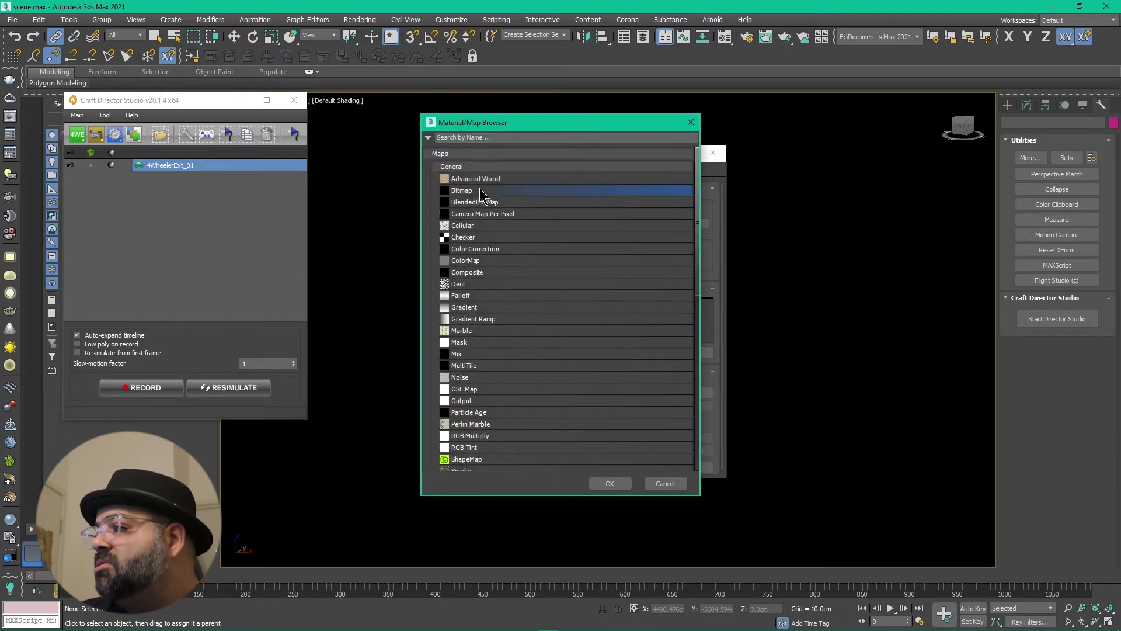
Load street_000.jpg from the project's Backdrop folder into the environment map as a sequence, frames 0 to 545
drag(199, 22, 622, 78)
click(467, 186)
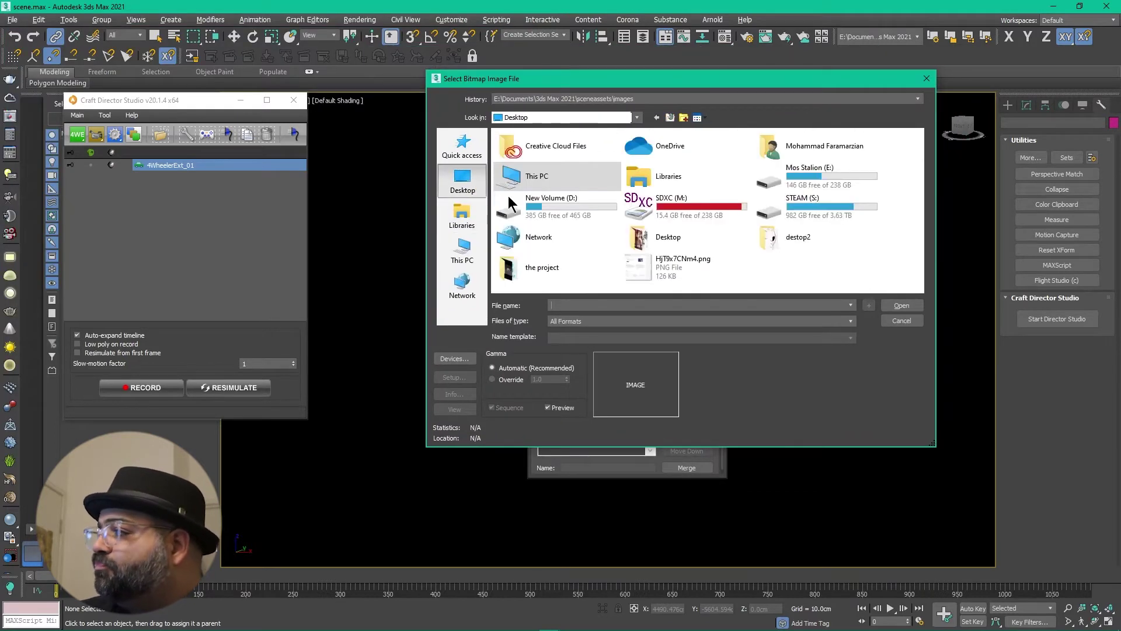
double_click(547, 274)
double_click(521, 149)
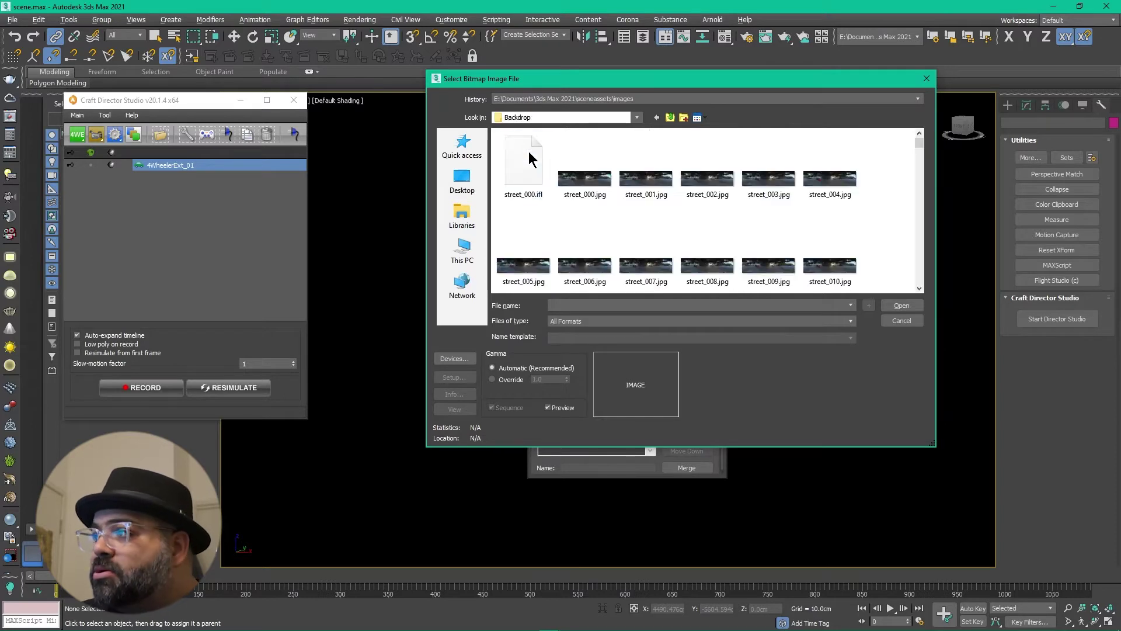
click(584, 178)
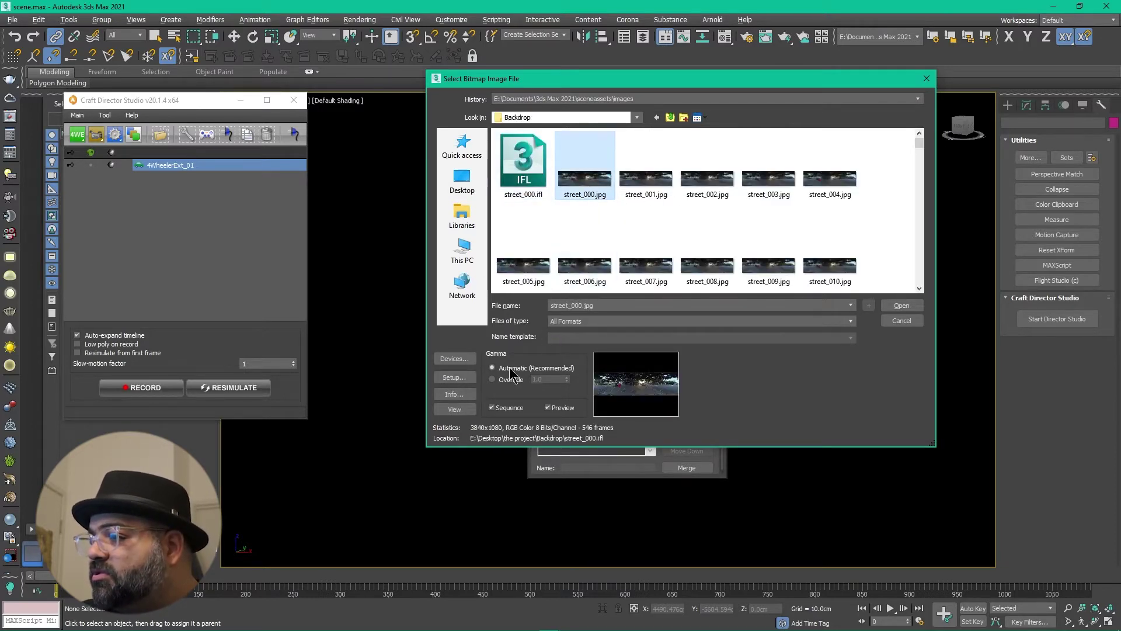
click(901, 306)
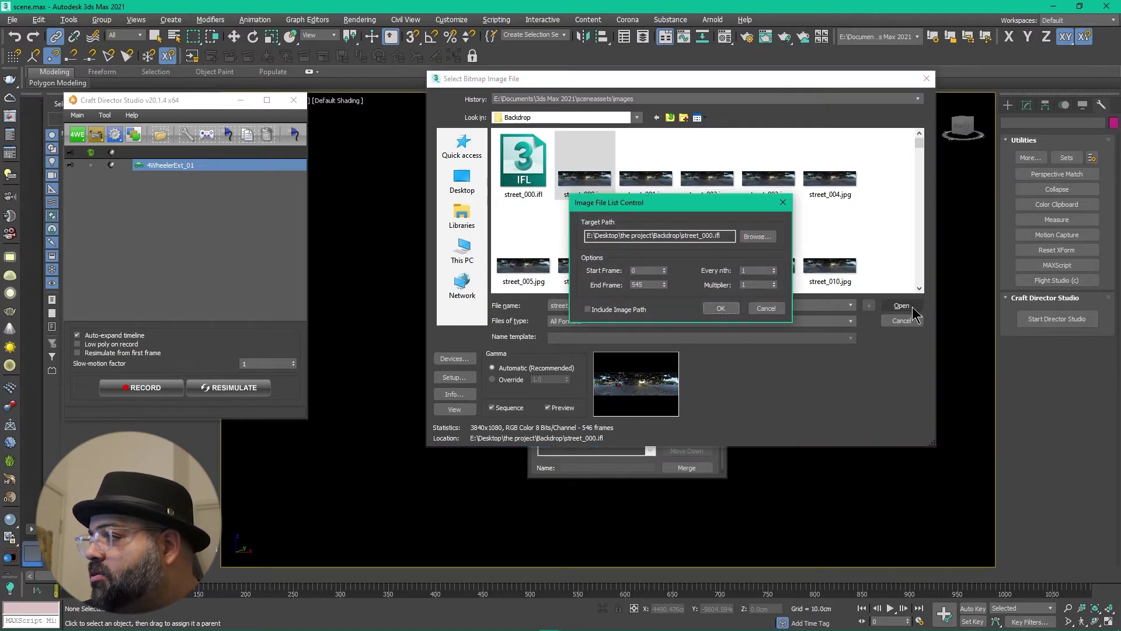
click(721, 309)
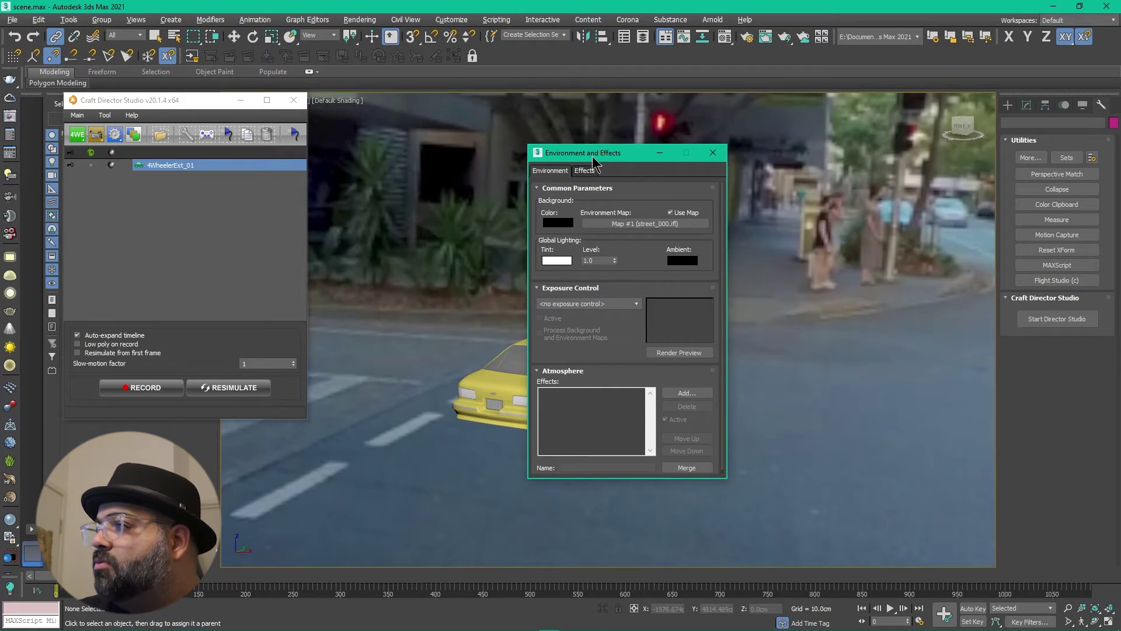
Minimize the Environment and Effects window and scrub the animation to frame 134 to check the taxi against the backdrop
drag(592, 156, 735, 160)
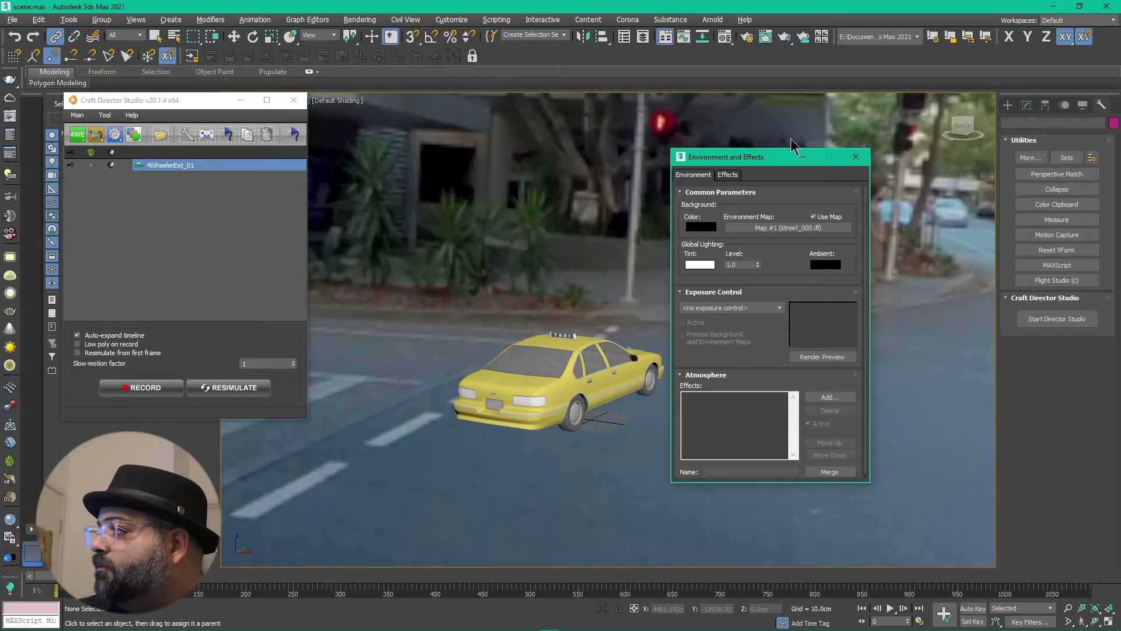
click(801, 156)
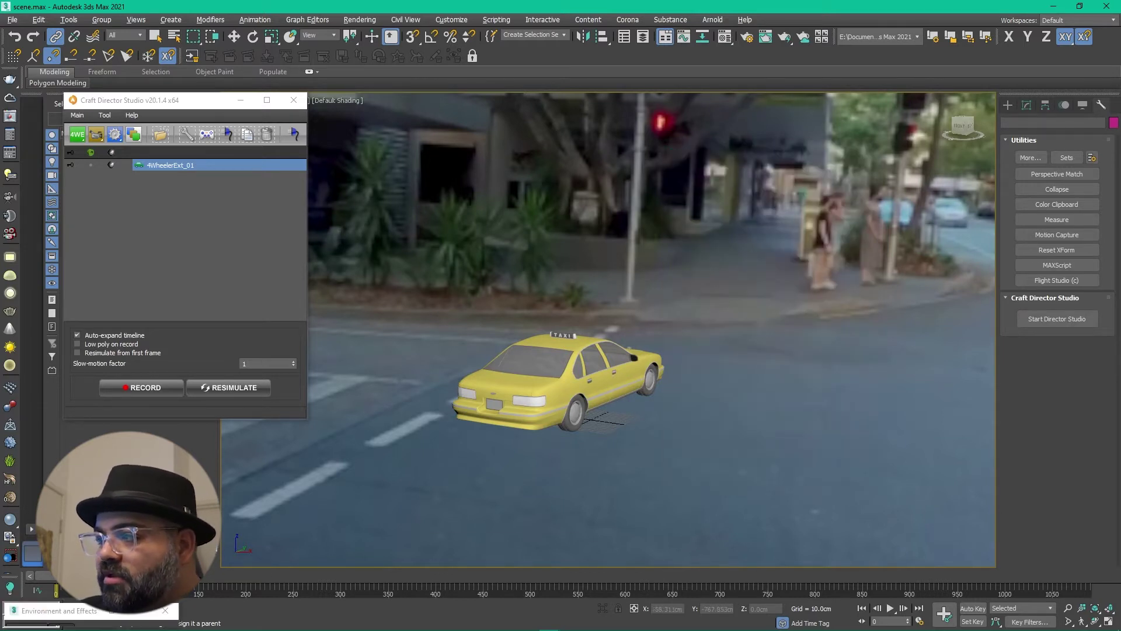
drag(52, 577, 214, 582)
View the scene through the 4WheelerExt_01_FollowCam camera and play the animation
click(96, 134)
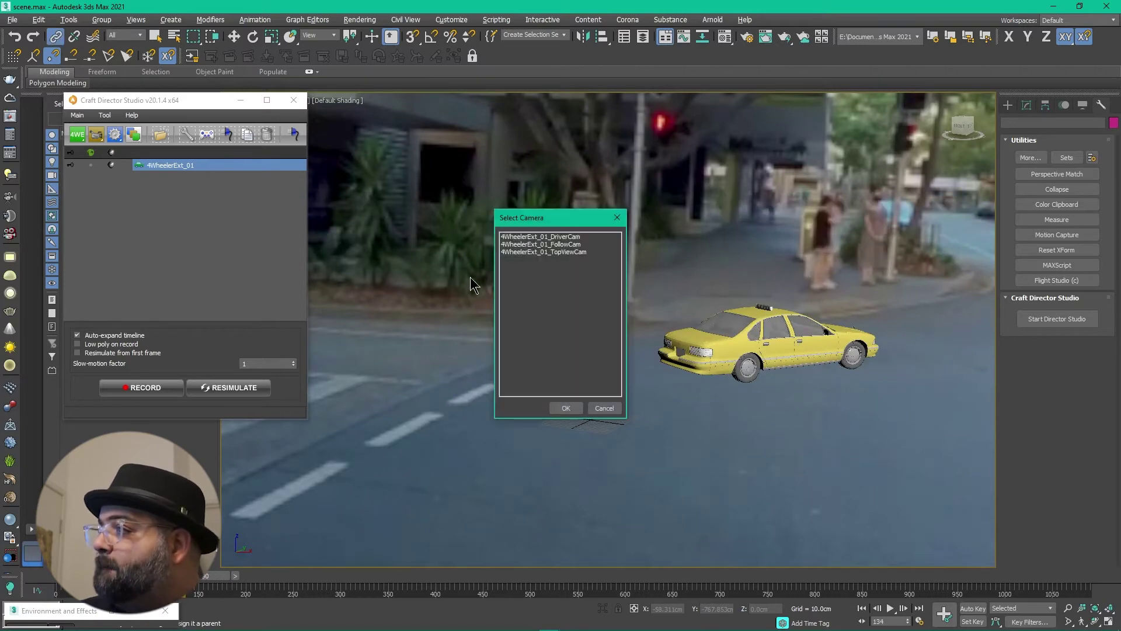
double_click(562, 245)
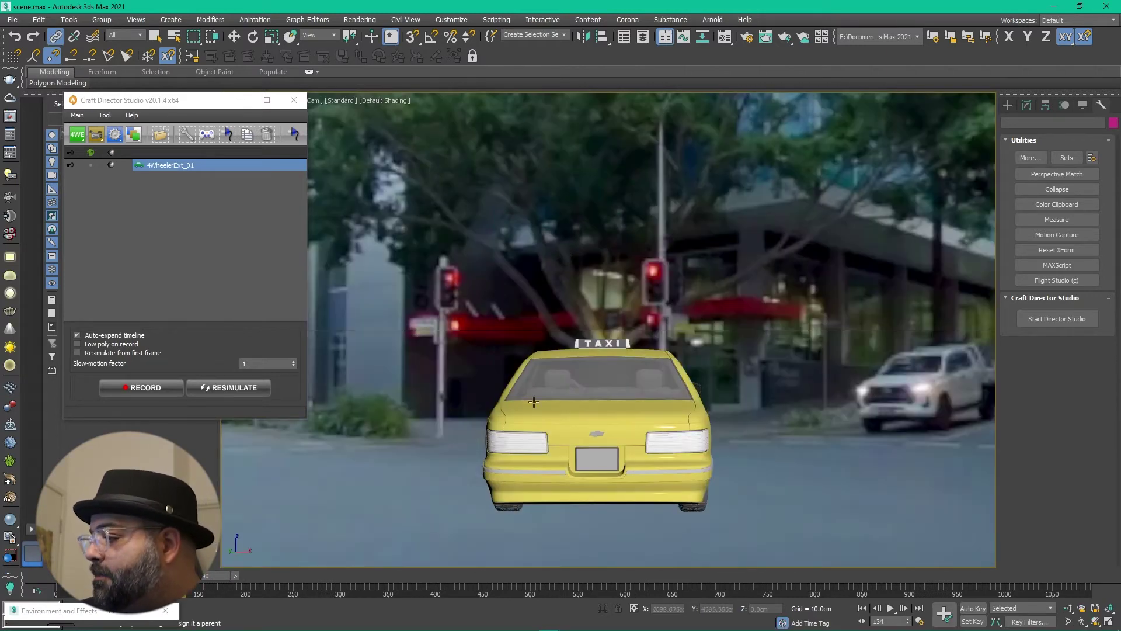
click(890, 609)
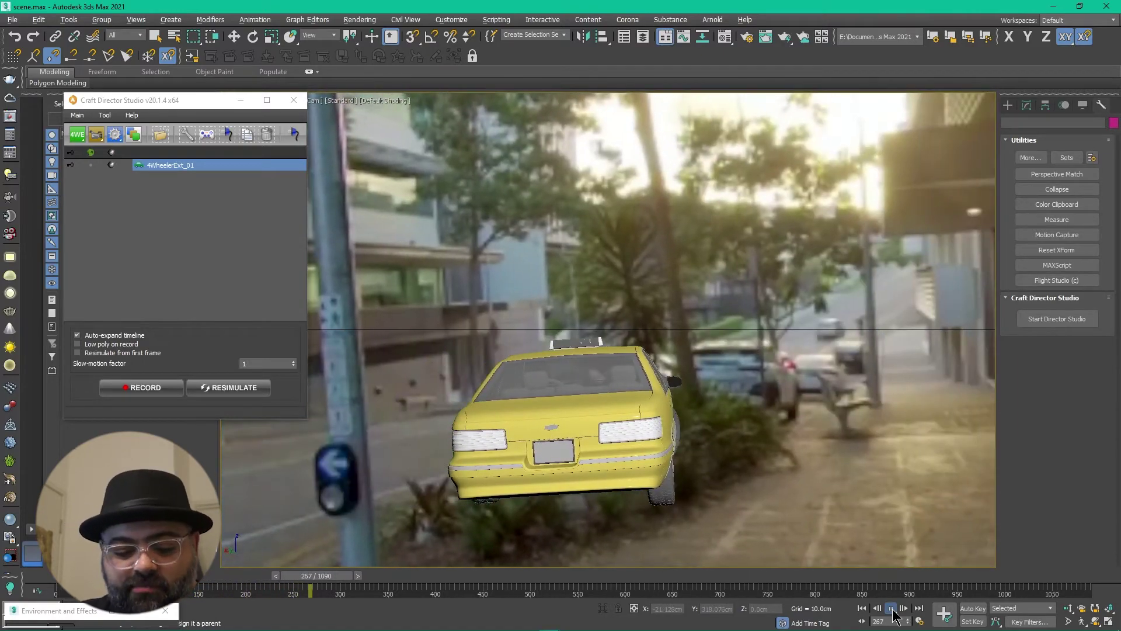
Stop playback at frame 267, switch to the Perspective view, and look around the taxi and street backdrop
click(890, 609)
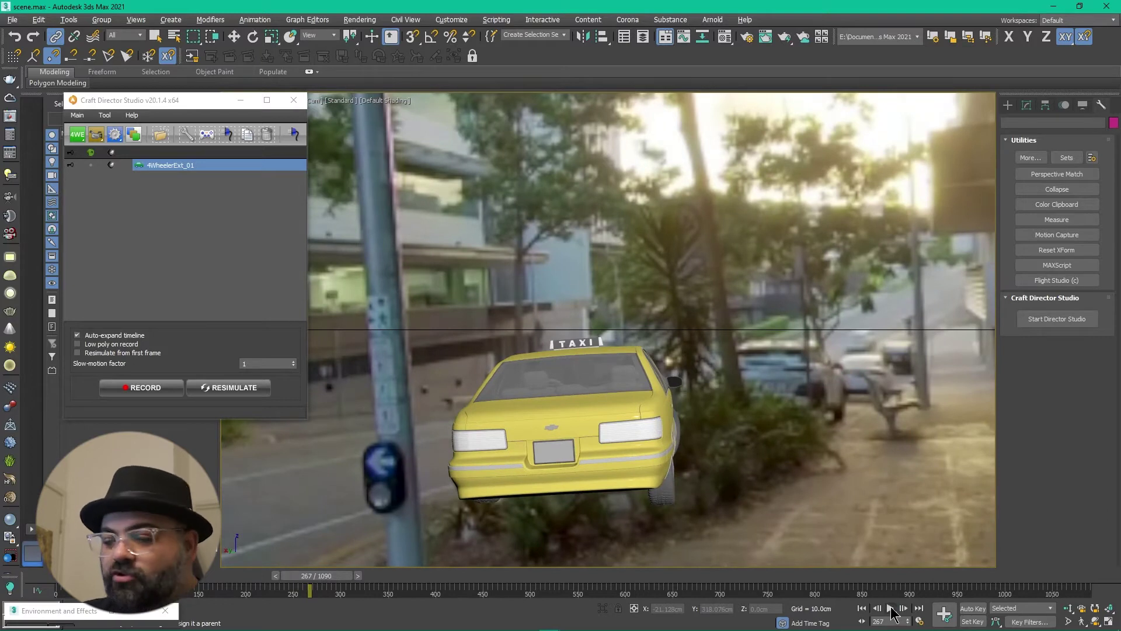
key(p)
middle_drag(624, 430, 735, 465)
scroll(693, 446, down, 3)
scroll(693, 446, up, 2)
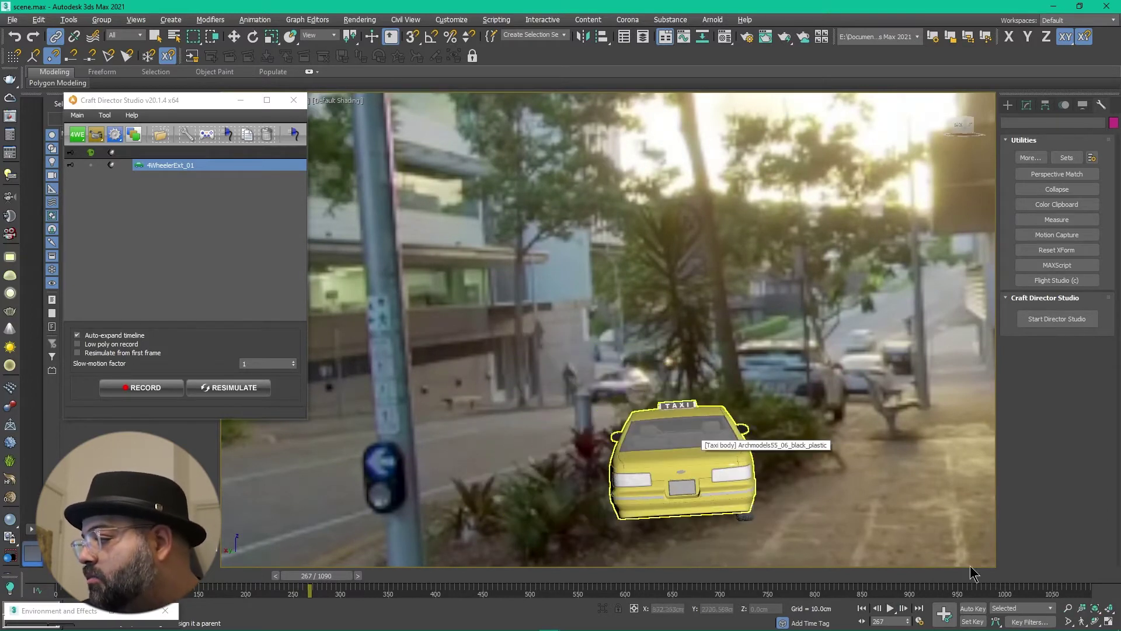
click(1082, 622)
drag(817, 351, 516, 342)
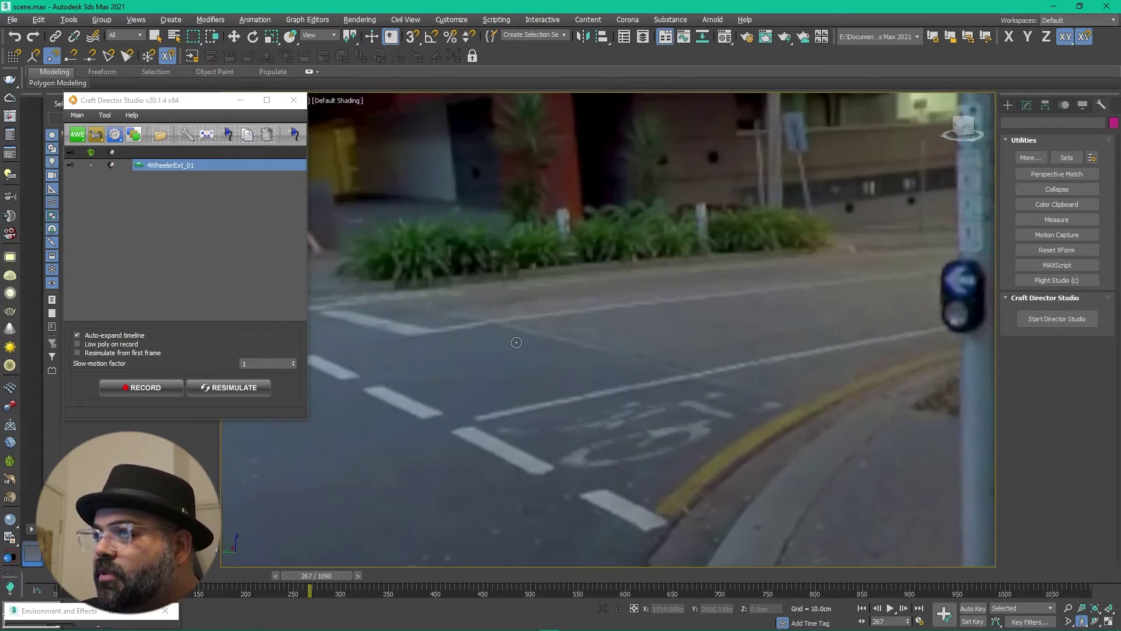
right_click(516, 342)
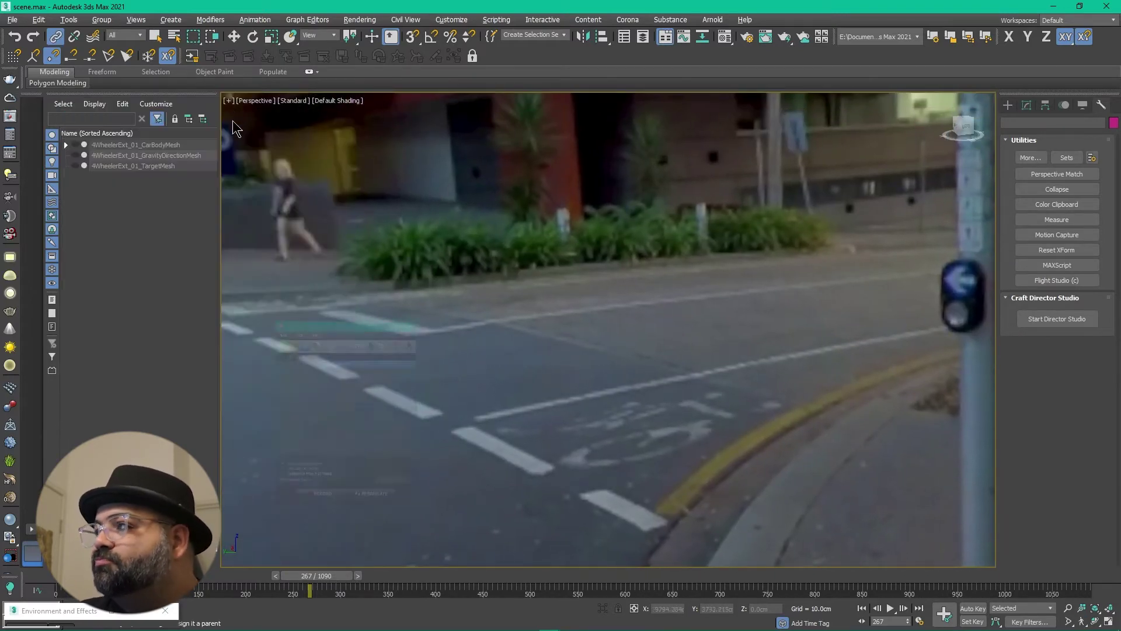
Show the camera creation tools and change the production renderer to V-Ray Next, update 3.2
click(1008, 105)
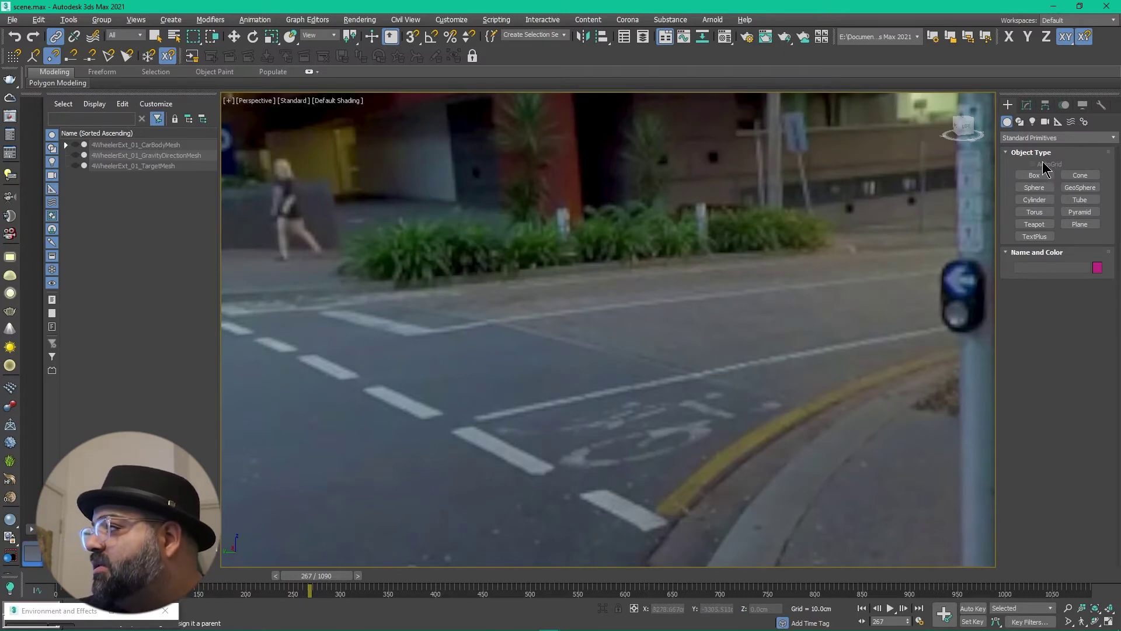
click(1045, 122)
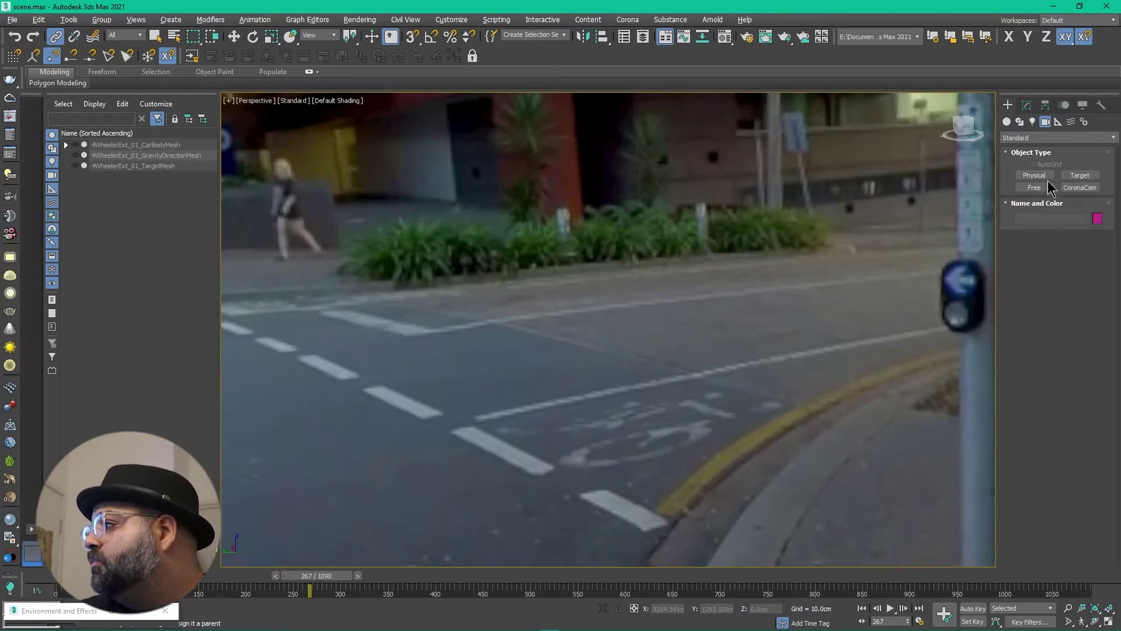
click(747, 38)
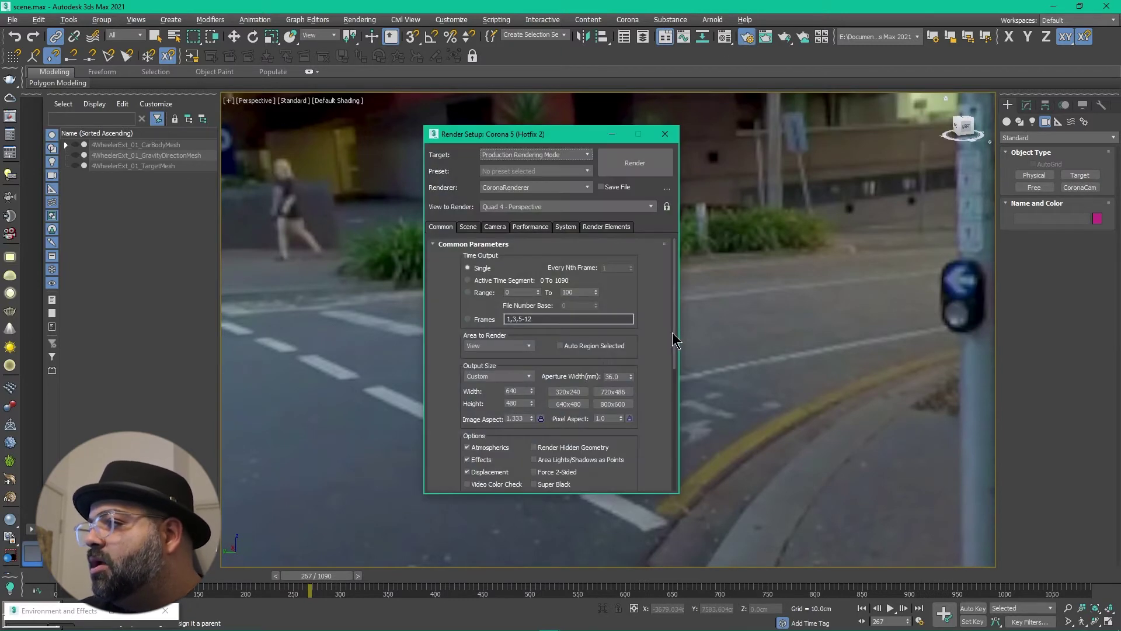
click(549, 188)
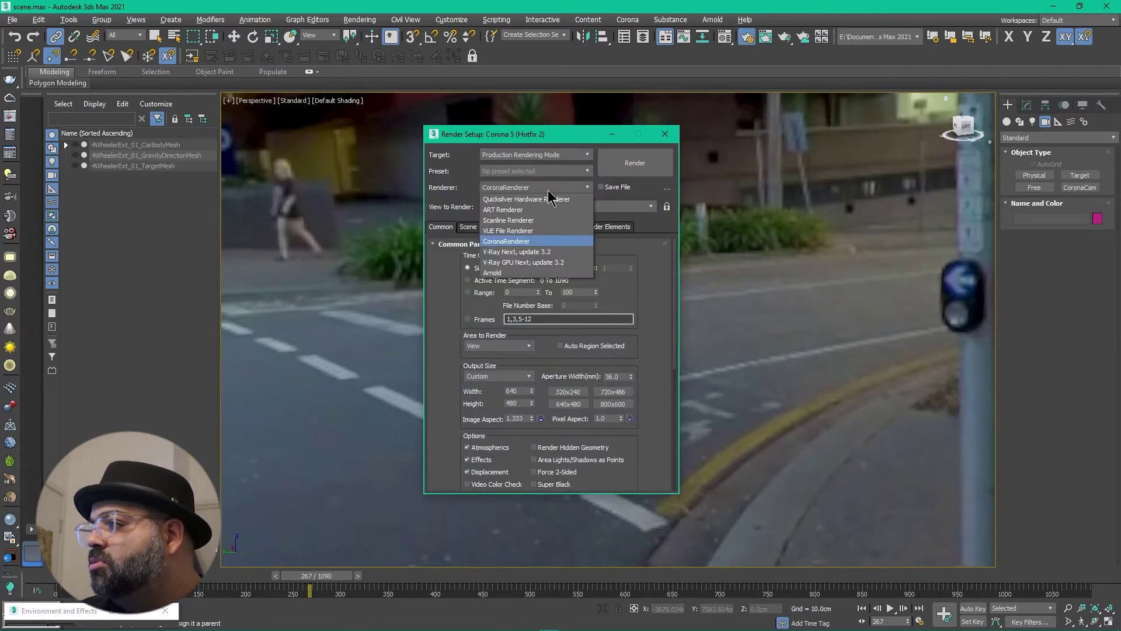
click(552, 253)
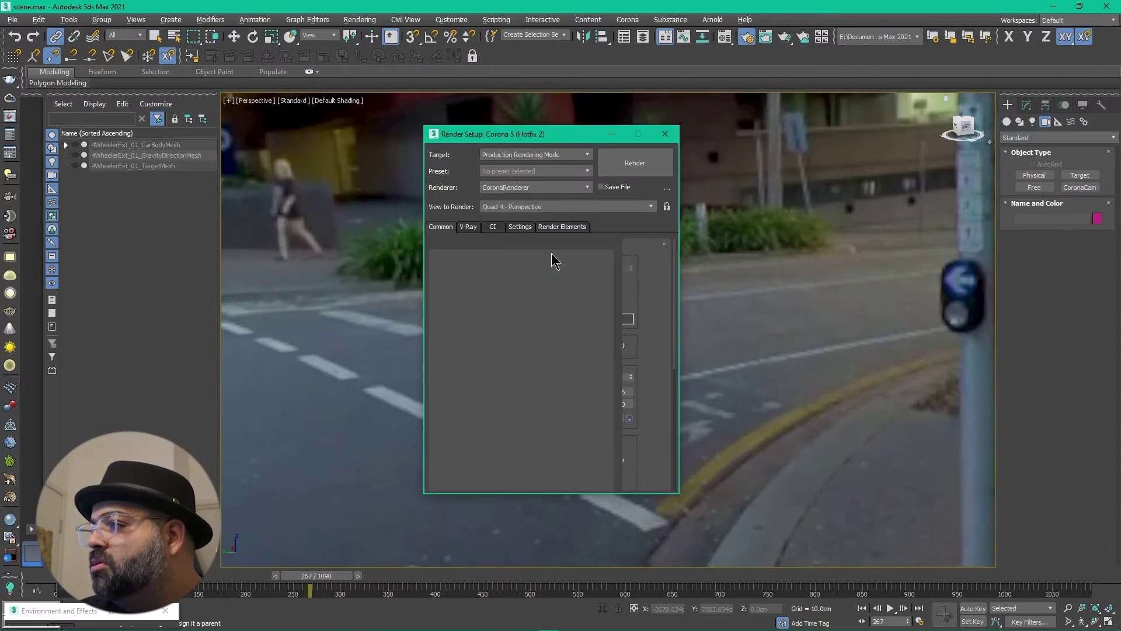
drag(524, 133, 502, 108)
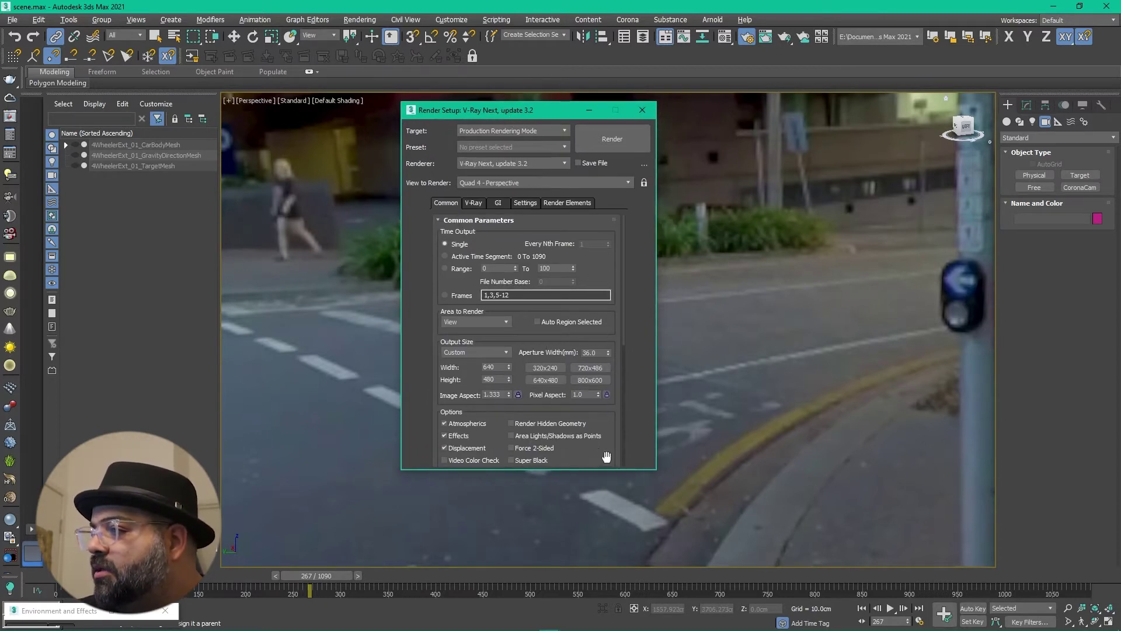
Set the render output size to 1920 wide by 960 high
scroll(605, 432, down, 3)
scroll(596, 428, up, 2)
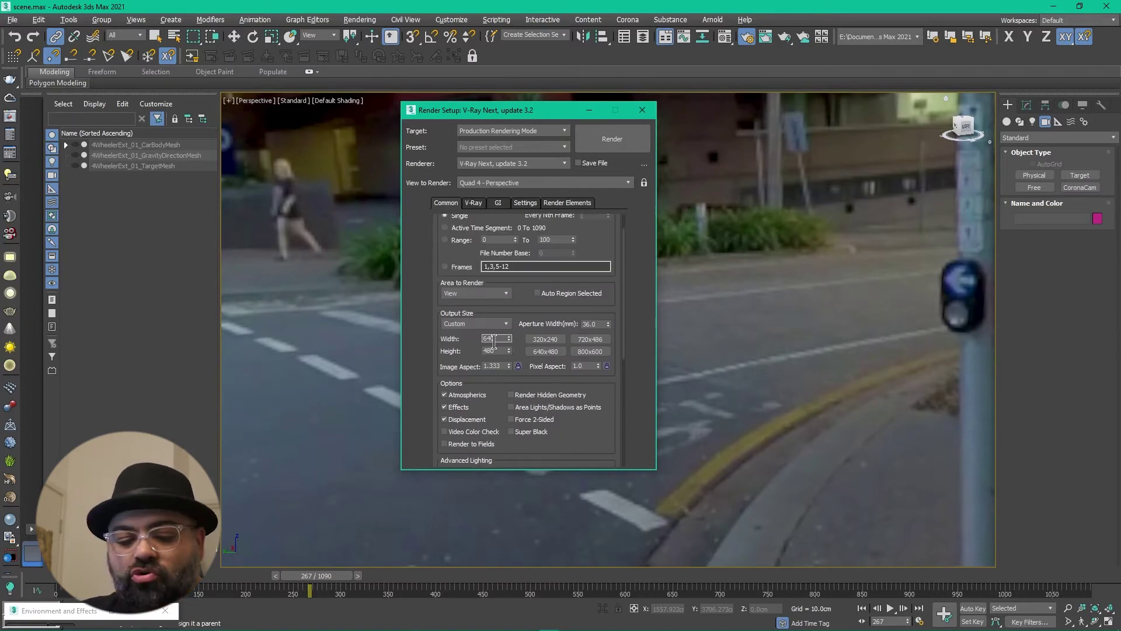
double_click(494, 339)
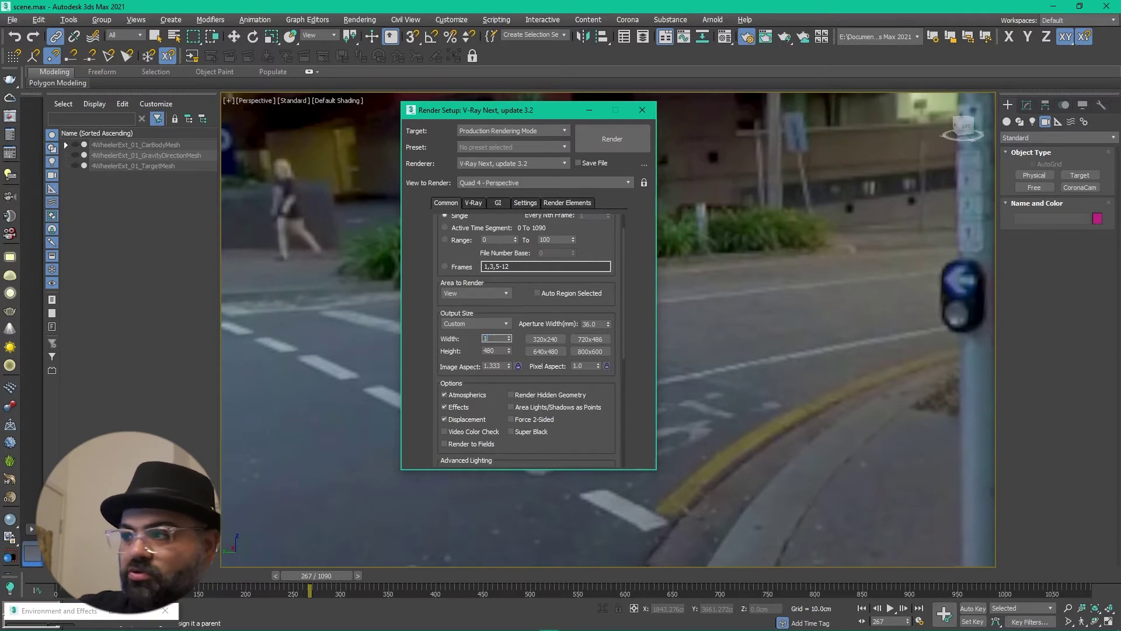
click(493, 351)
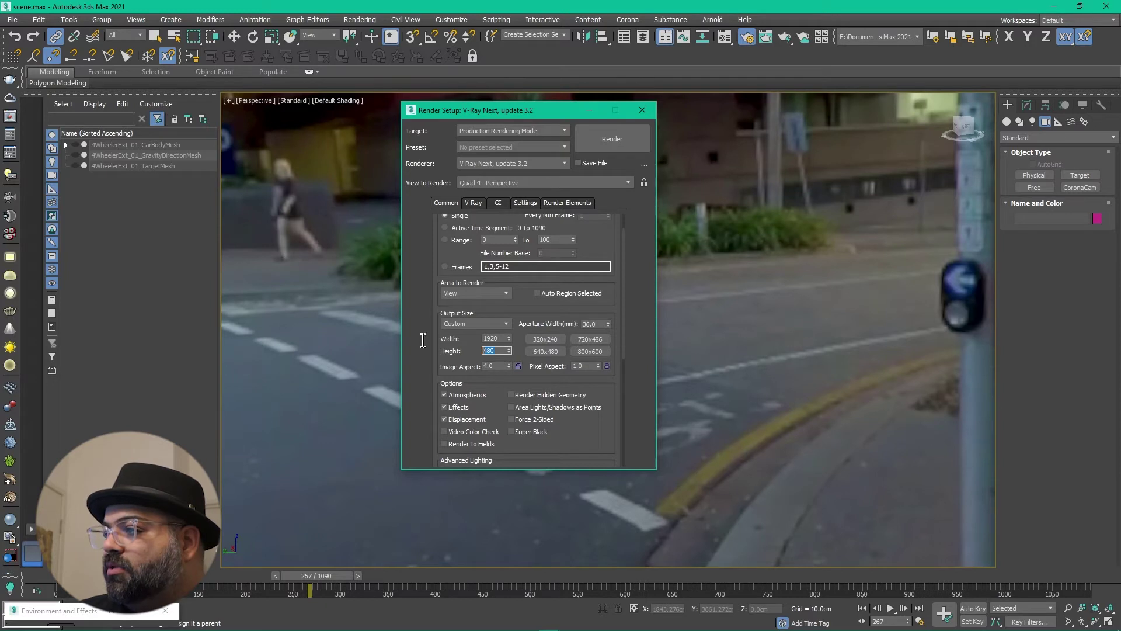
click(491, 366)
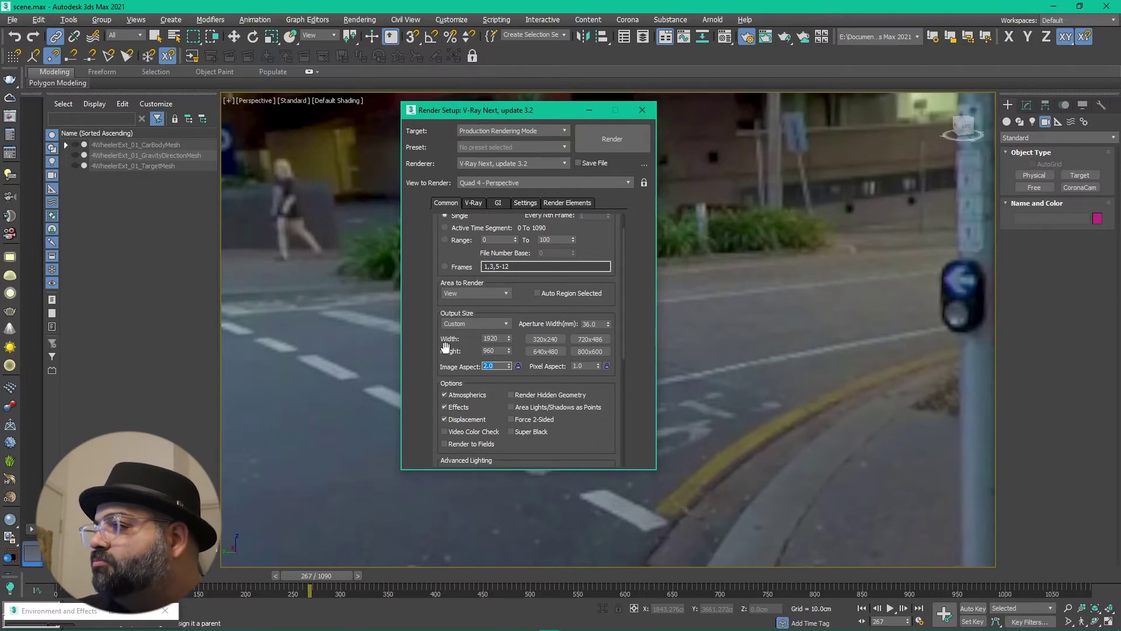
Review the V-Ray and GI render settings, then put Render Setup away and dismiss the Substance Compatibility prompt
click(473, 203)
click(498, 202)
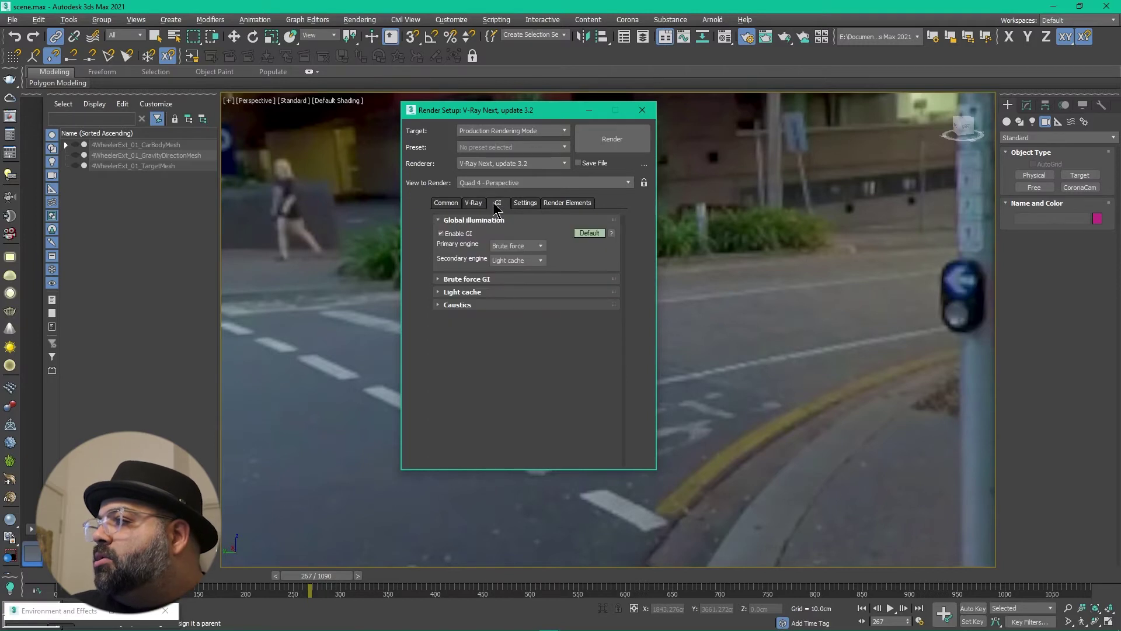
click(473, 202)
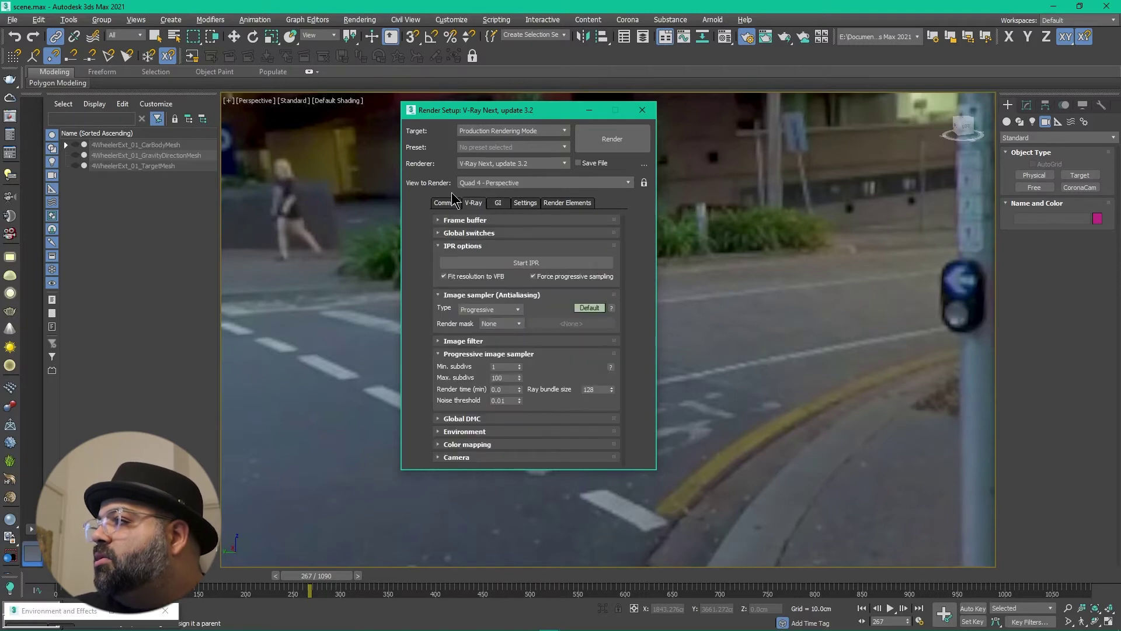
click(585, 110)
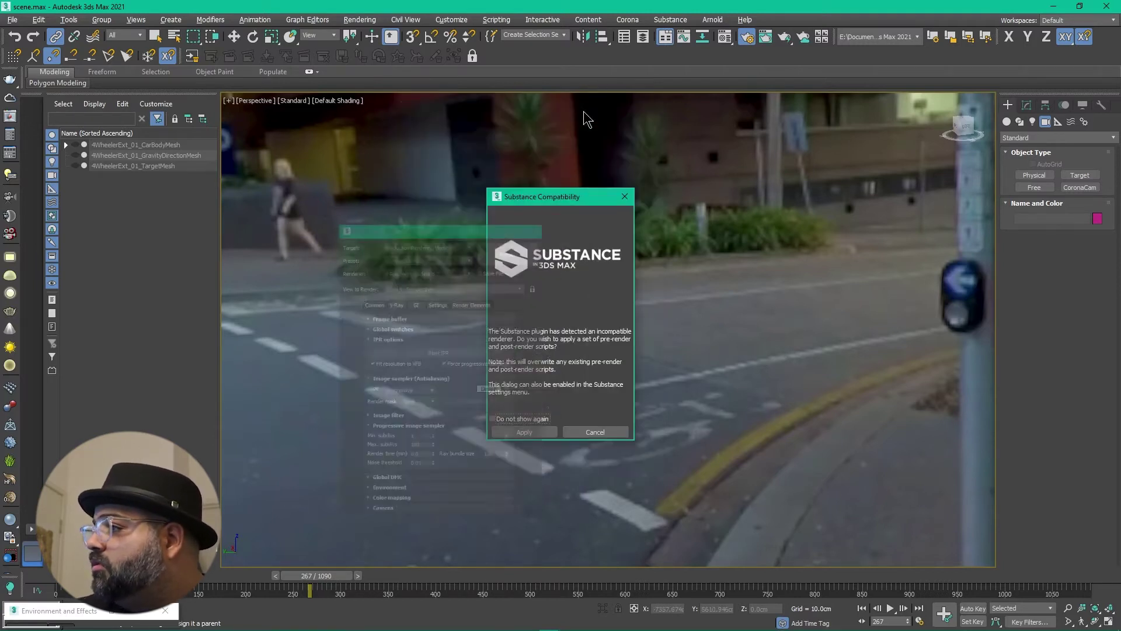
click(625, 196)
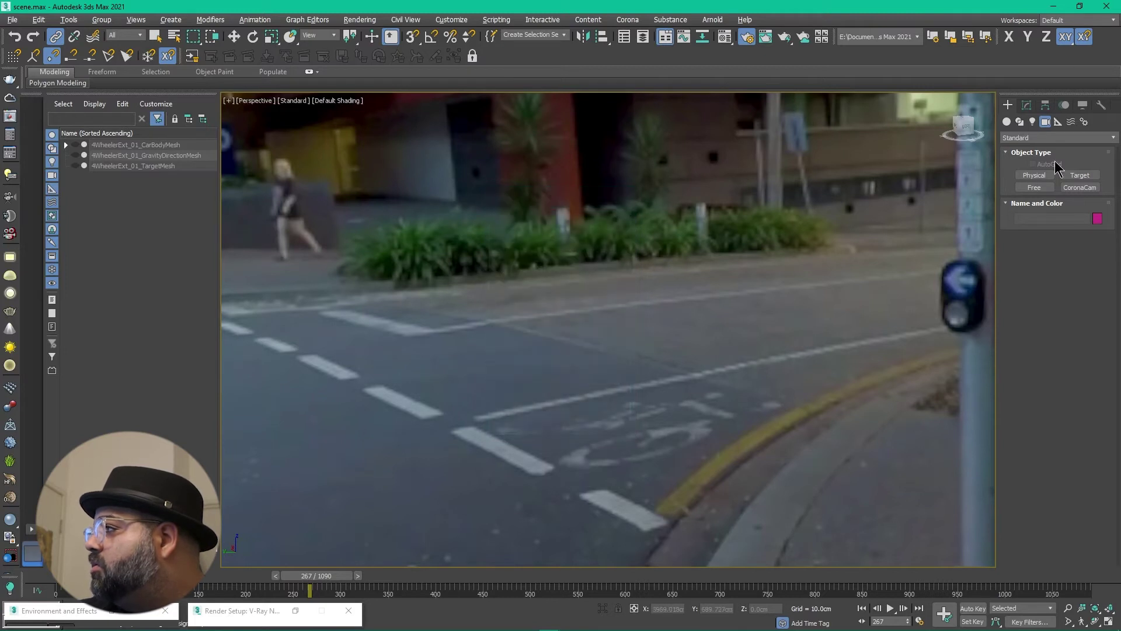
Create a V-Ray physical camera with its target about 637 cm away and look through it
click(1050, 139)
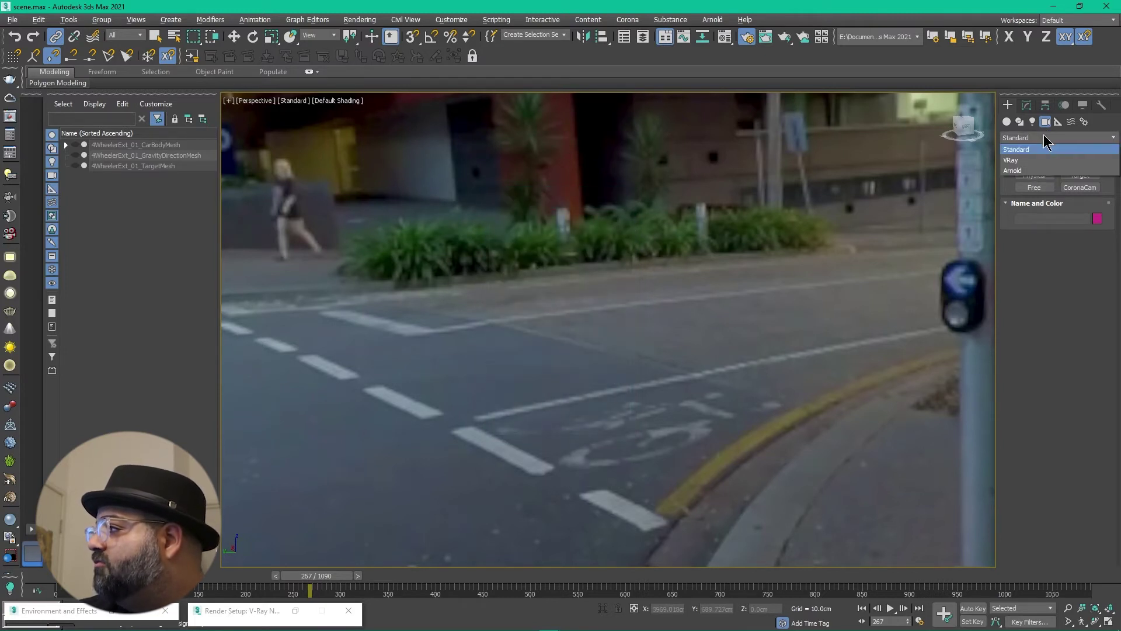
click(1012, 160)
click(1080, 175)
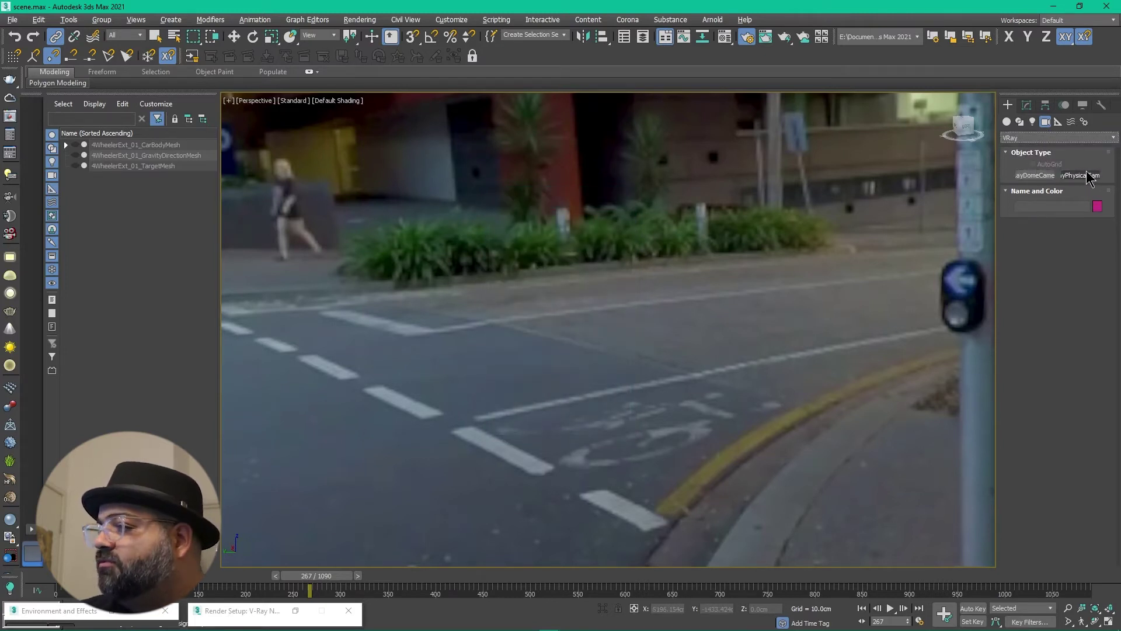
drag(651, 494, 331, 348)
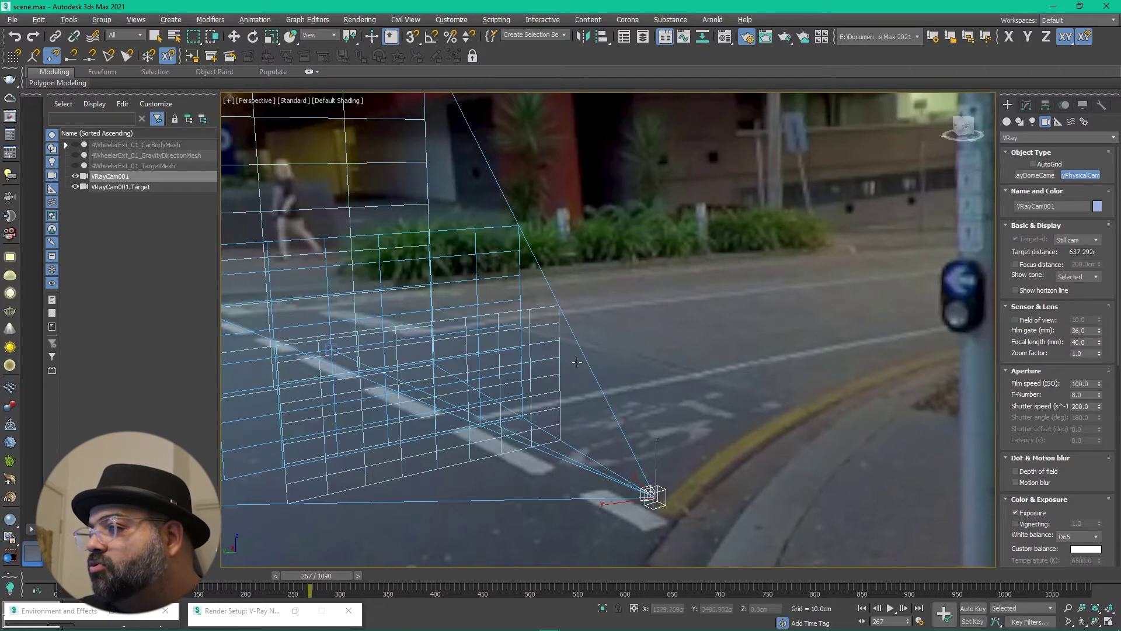
key(c)
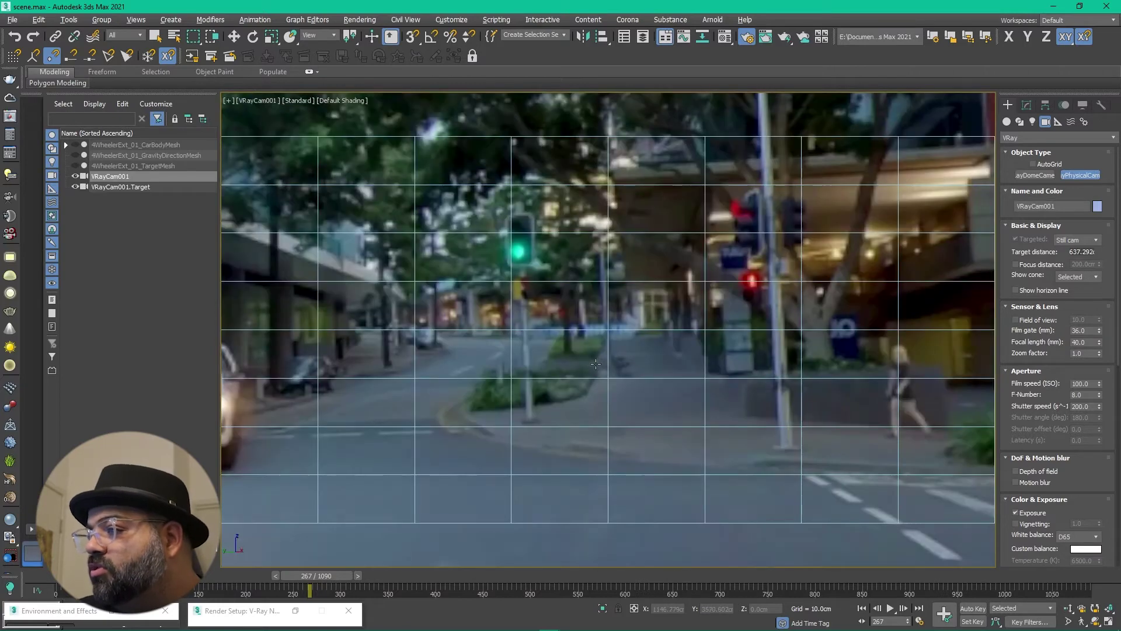
right_click(626, 370)
Move the V-Ray camera in Perspective to about X -163 cm, Y -39 cm, and set the timeline to frame 0
key(p)
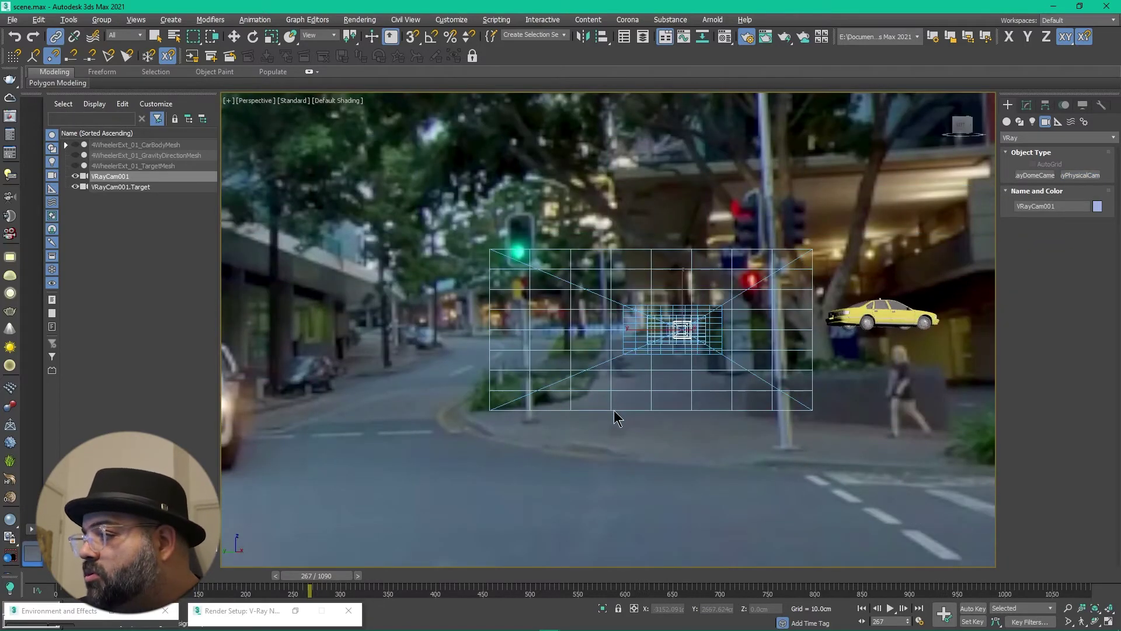
alt+middle_drag(620, 411, 577, 351)
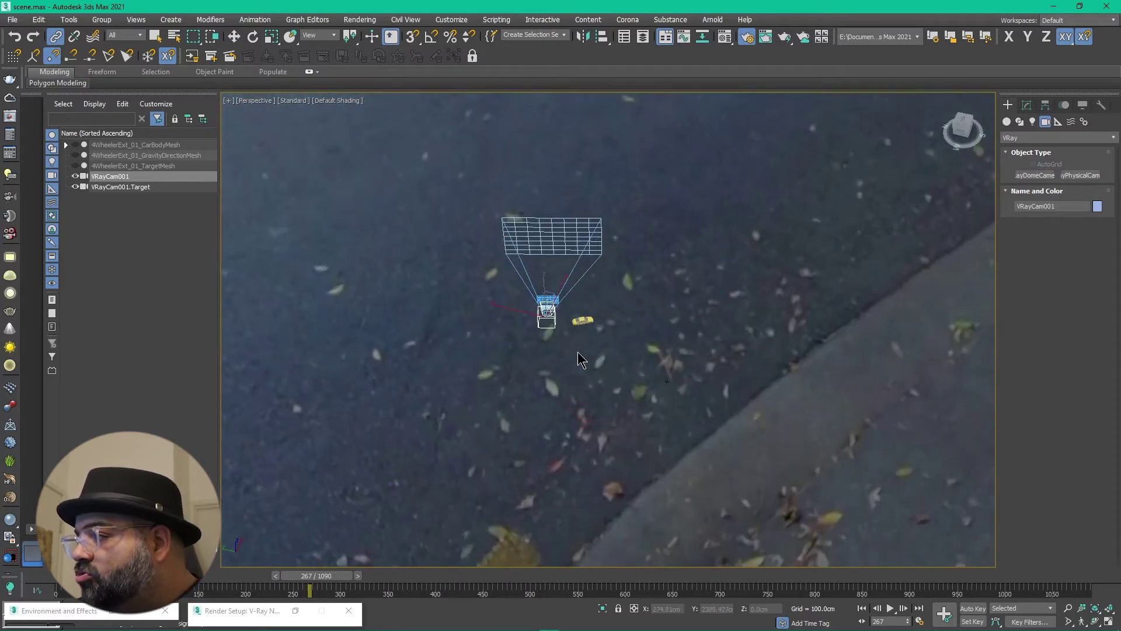
key(w)
drag(551, 320, 667, 387)
drag(311, 591, 57, 591)
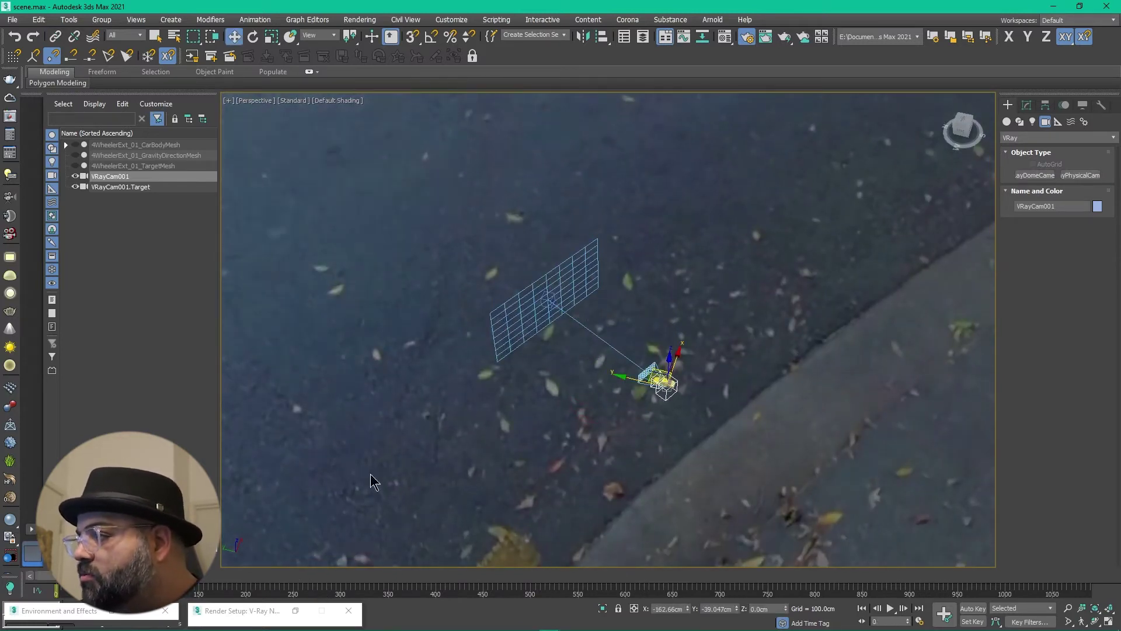
Move the V-Ray camera out beside the taxi, to about X -317 cm, Y 0 cm
scroll(672, 367, up, 10)
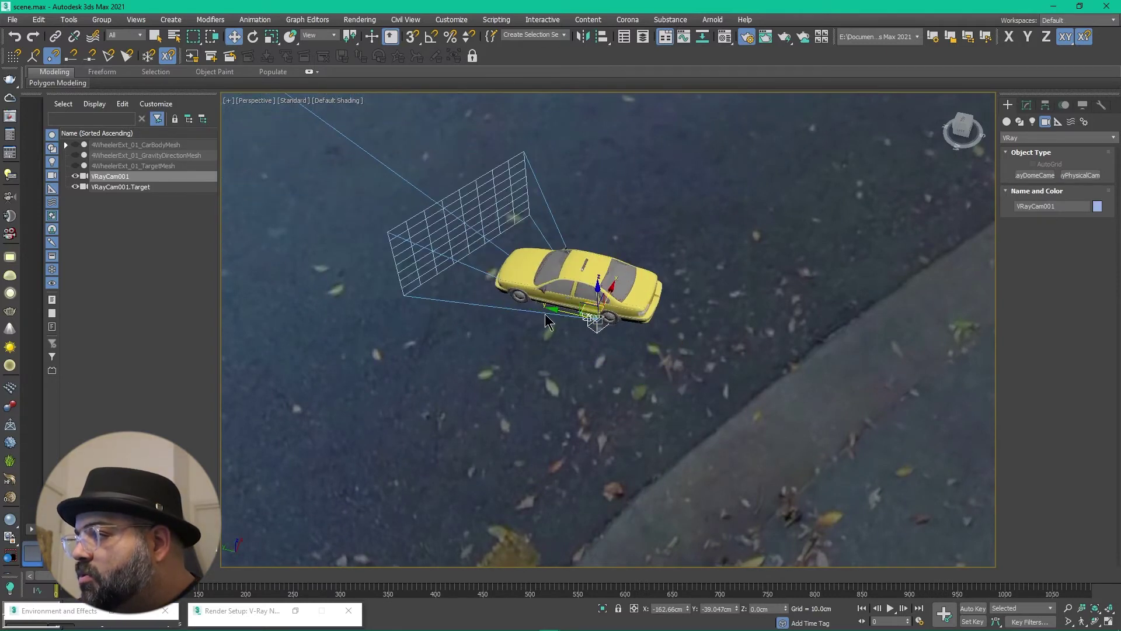
scroll(601, 327, down, 3)
alt+middle_drag(601, 327, 672, 386)
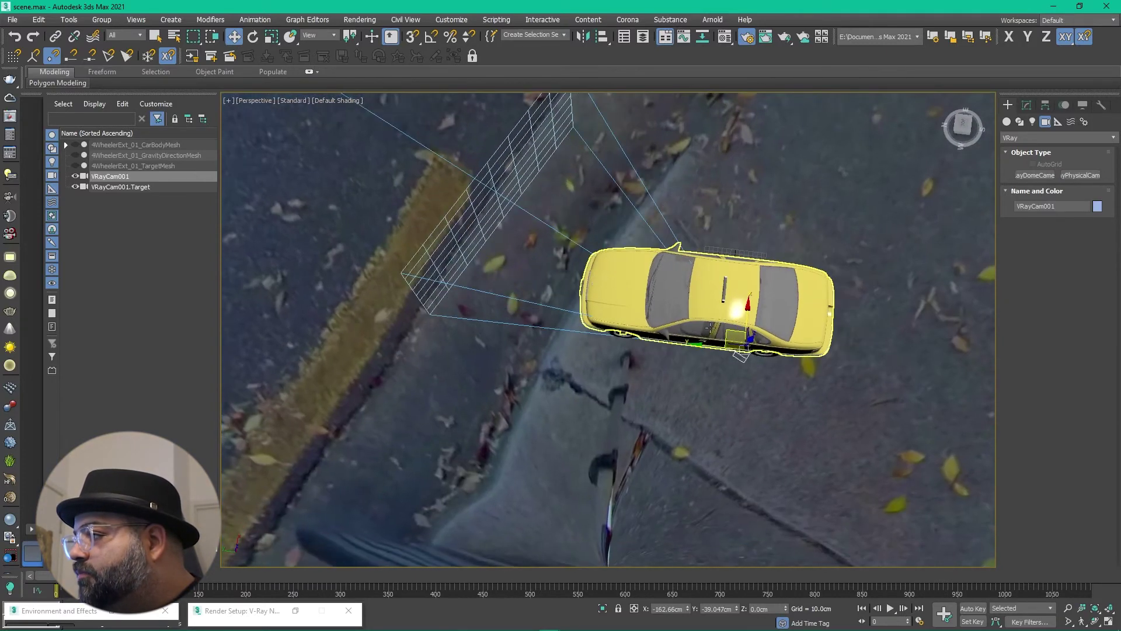
drag(728, 333, 707, 401)
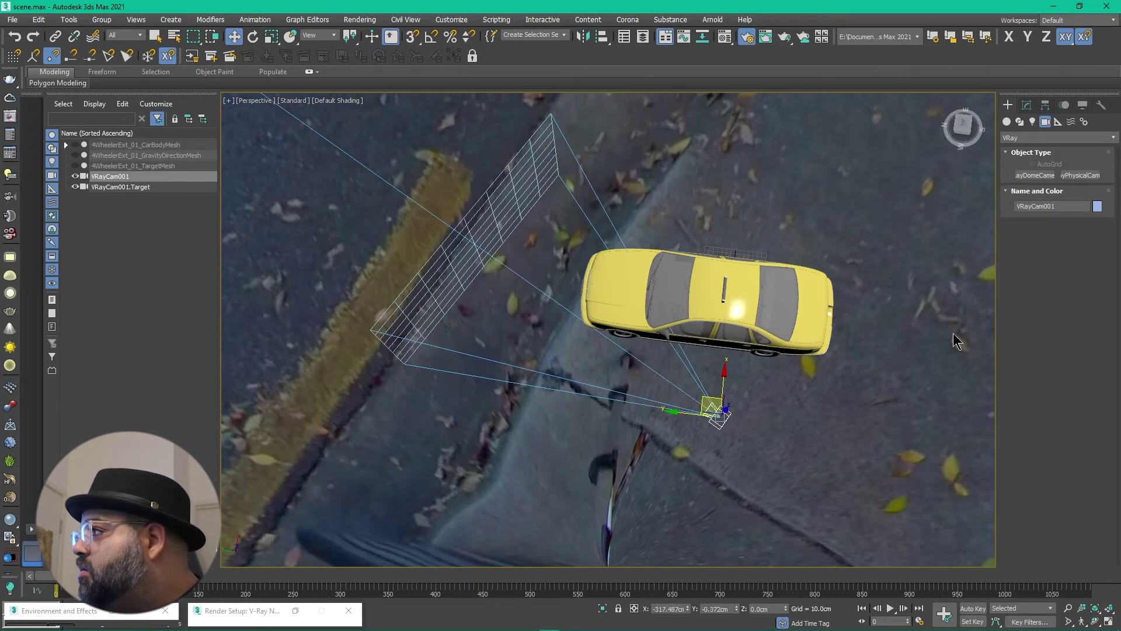
click(1027, 106)
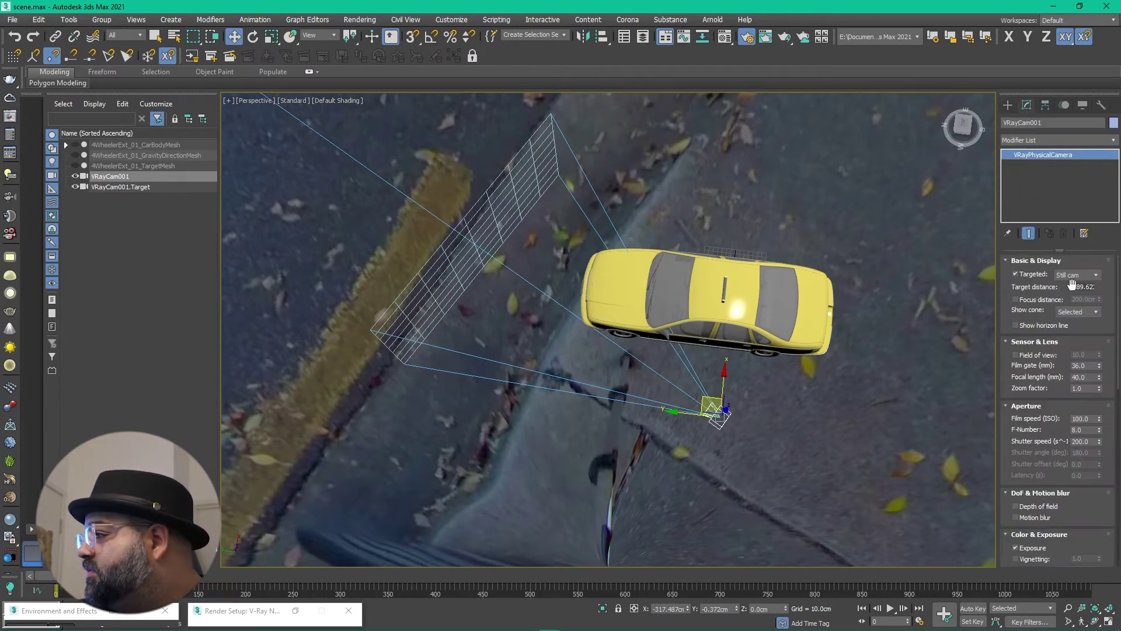
click(1035, 276)
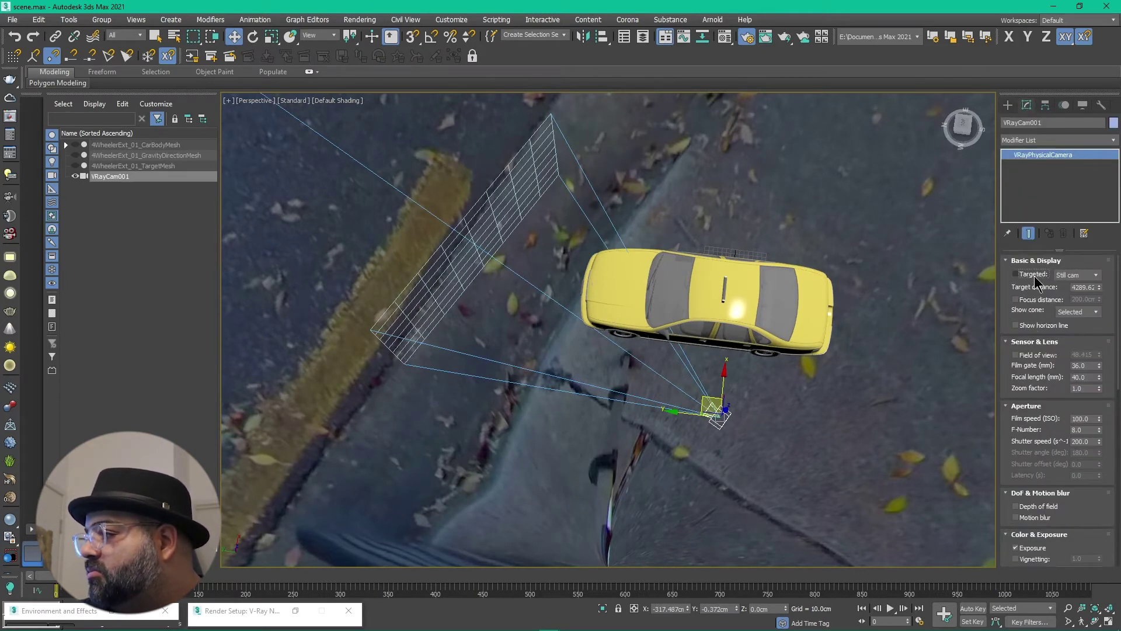
scroll(695, 409, down, 5)
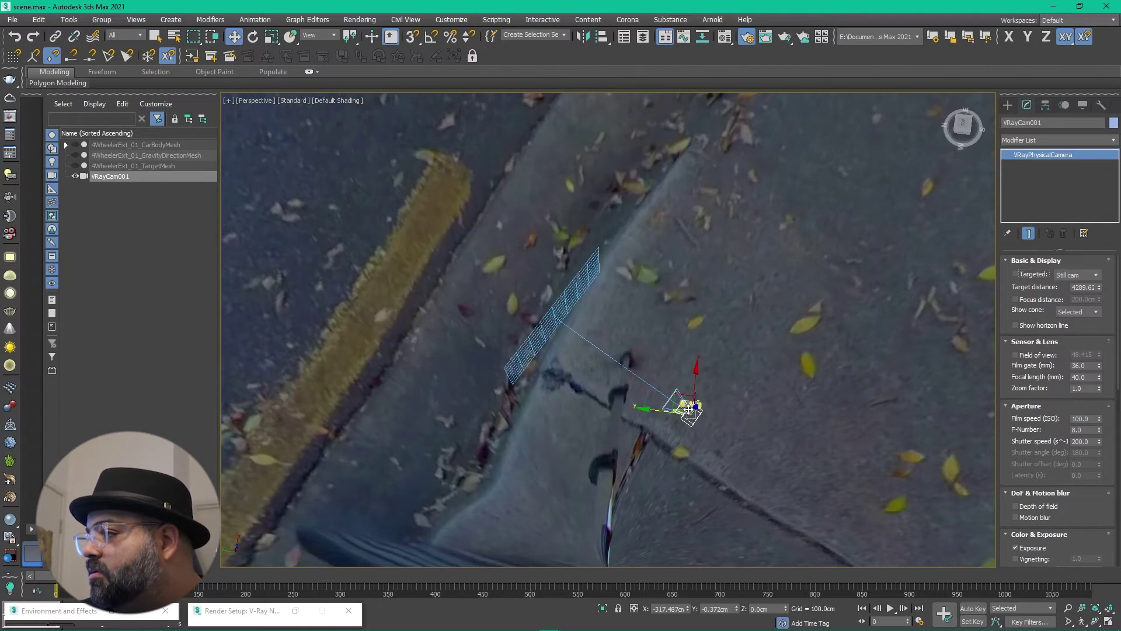
click(1016, 274)
Move the camera's target near the taxi, to about X -59 cm, Y 653 cm, and turn off the camera's Targeted option
click(496, 277)
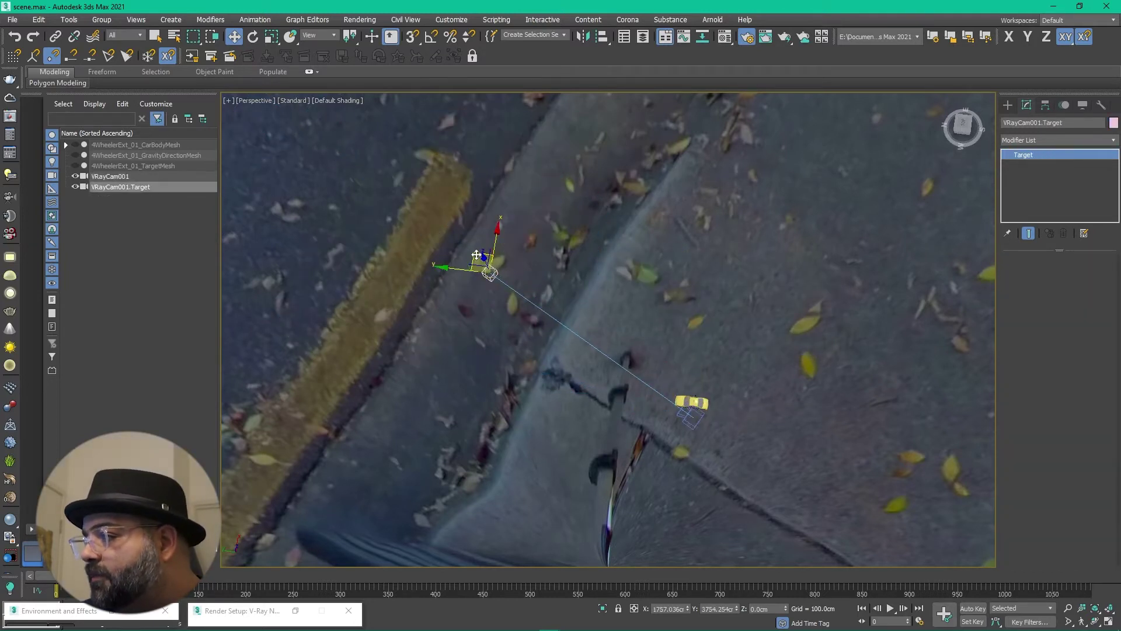
drag(476, 255, 642, 379)
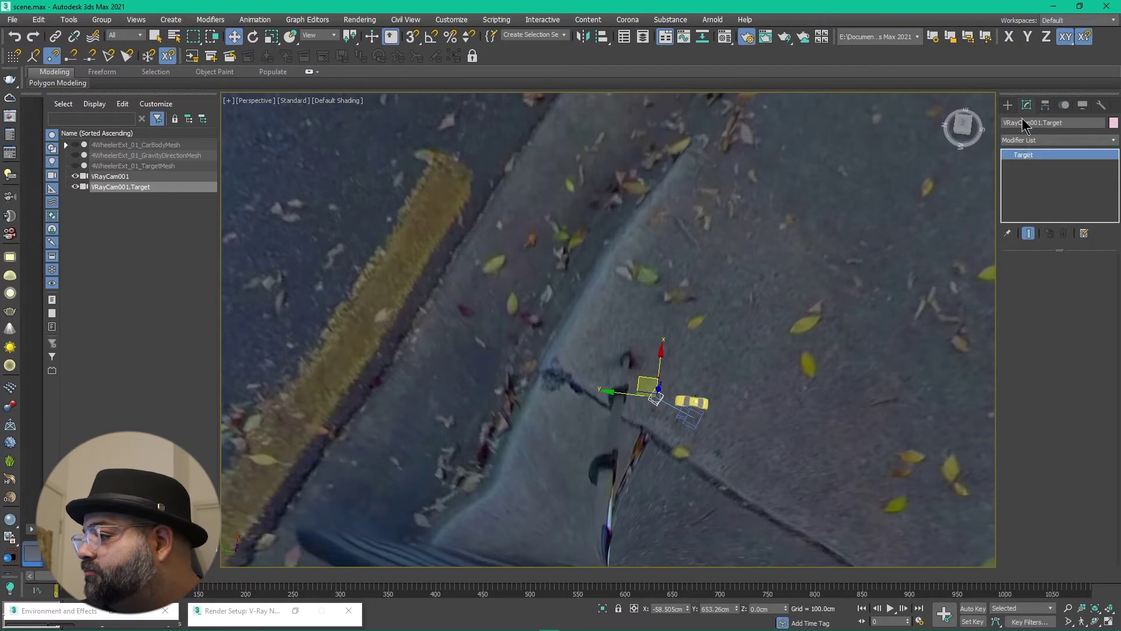
click(699, 419)
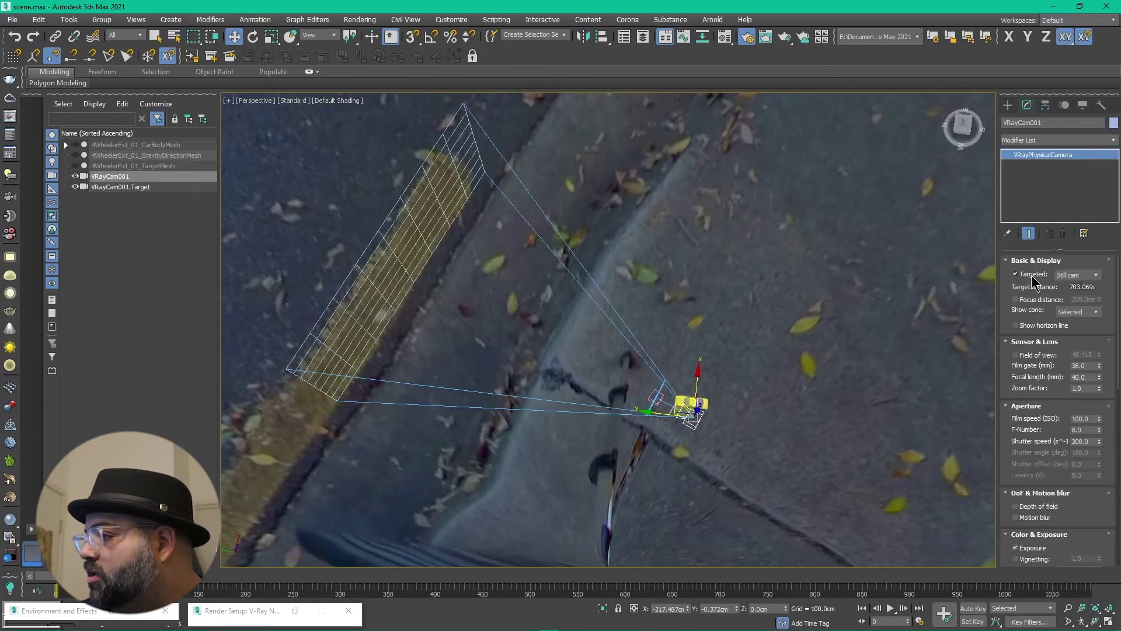
click(1031, 275)
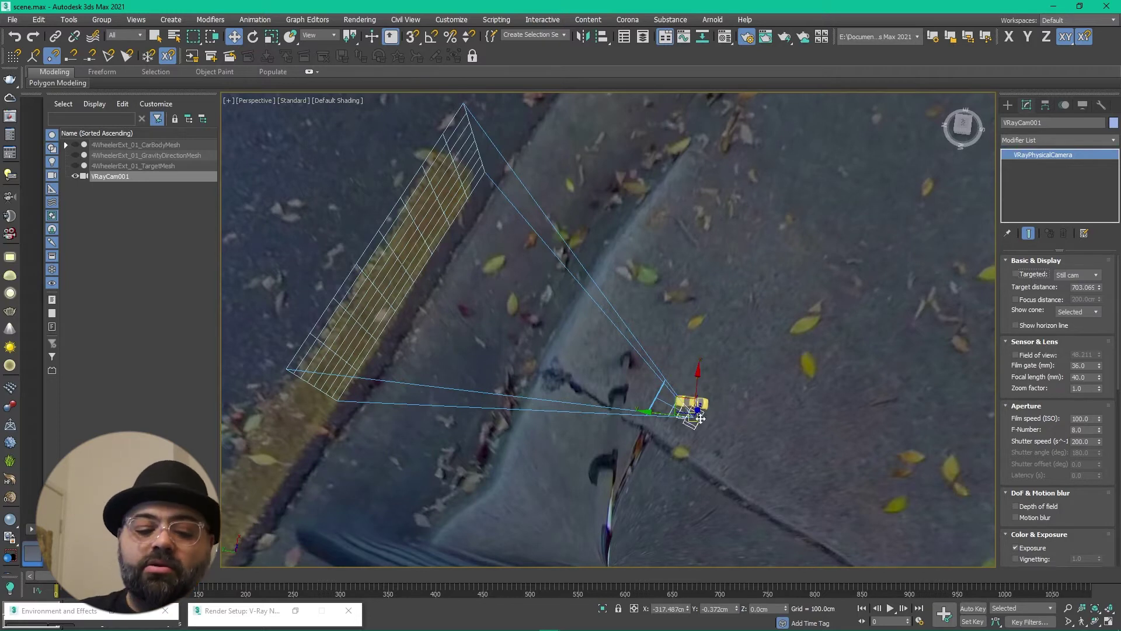
Look over the camera and taxi from above and near street level, and examine the surrounding street backdrop and pedestrian
drag(687, 425, 766, 480)
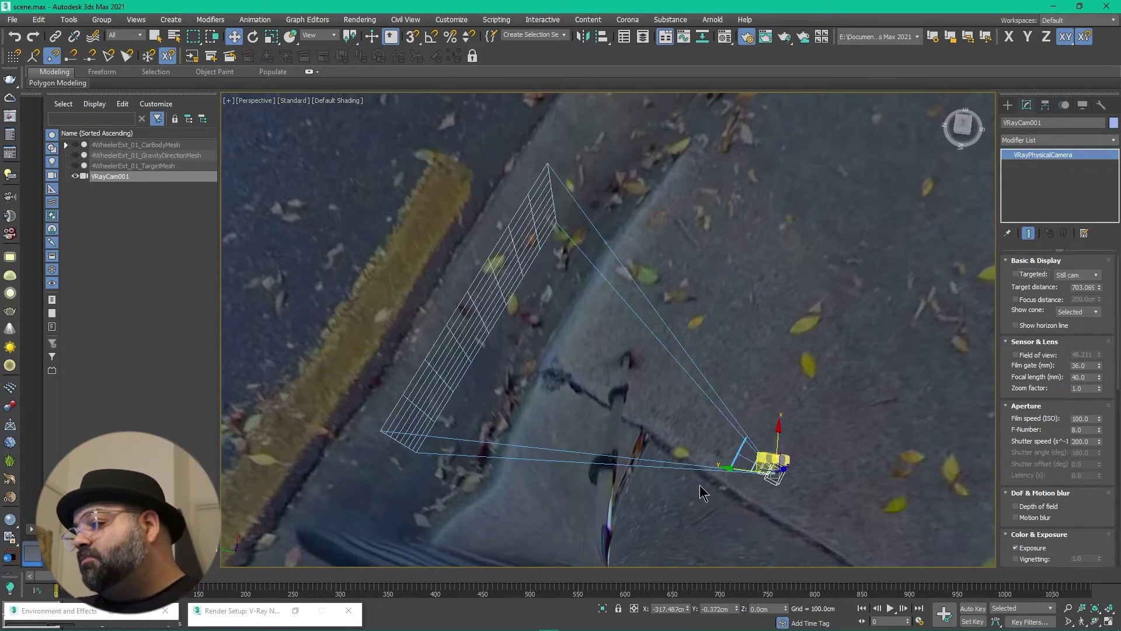
drag(743, 485, 689, 432)
alt+middle_drag(689, 432, 689, 377)
scroll(689, 377, down, 5)
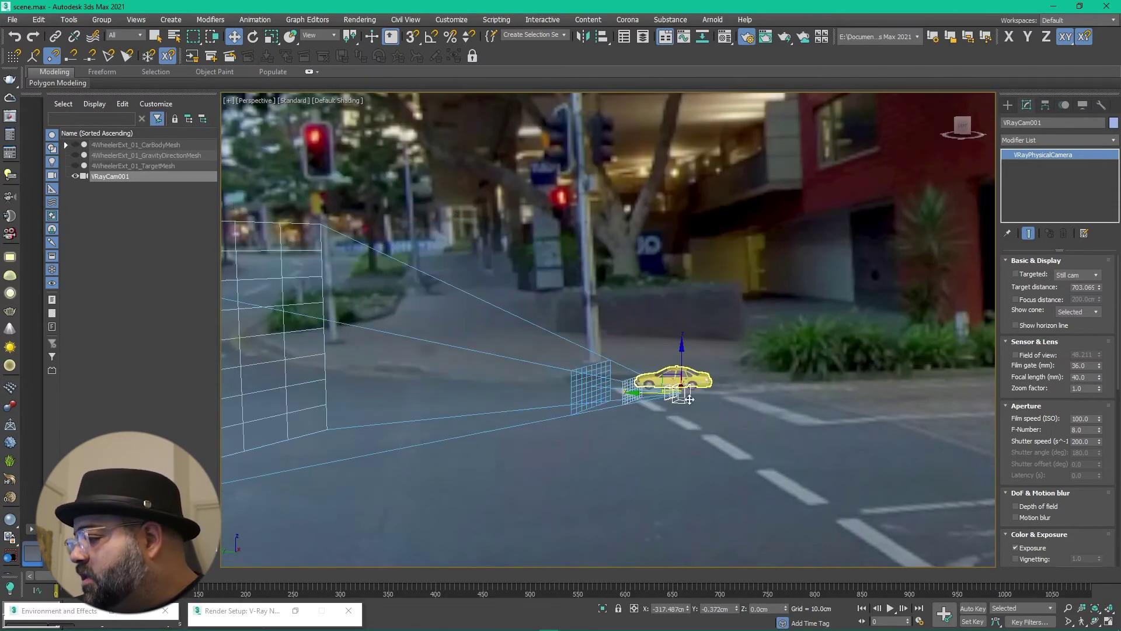
alt+middle_drag(746, 324, 1051, 330)
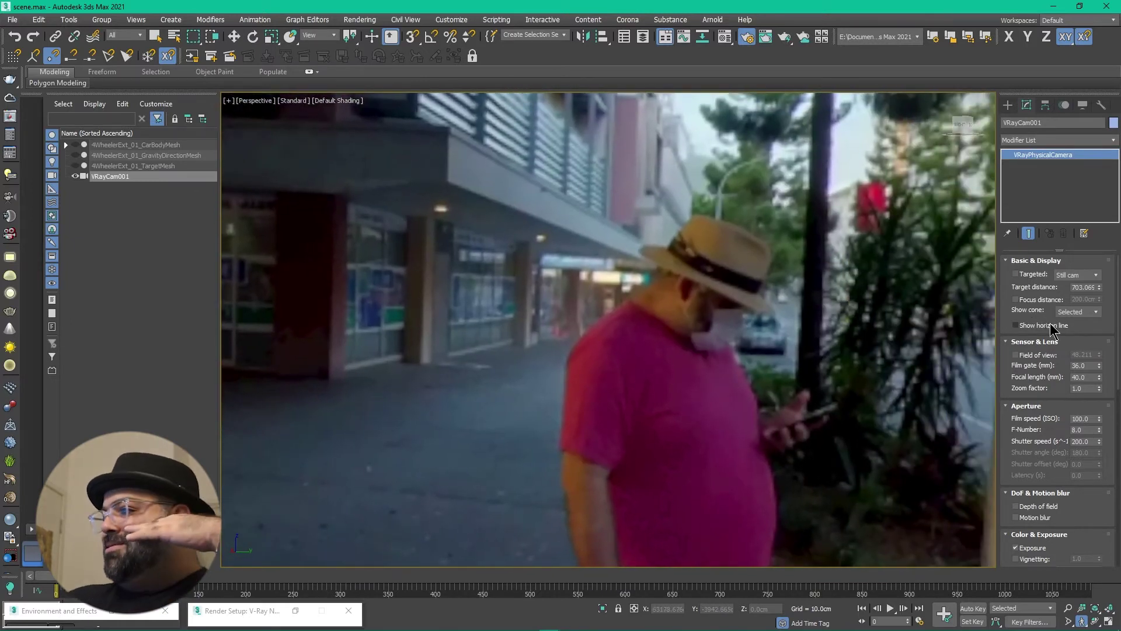
alt+middle_drag(722, 329, 739, 322)
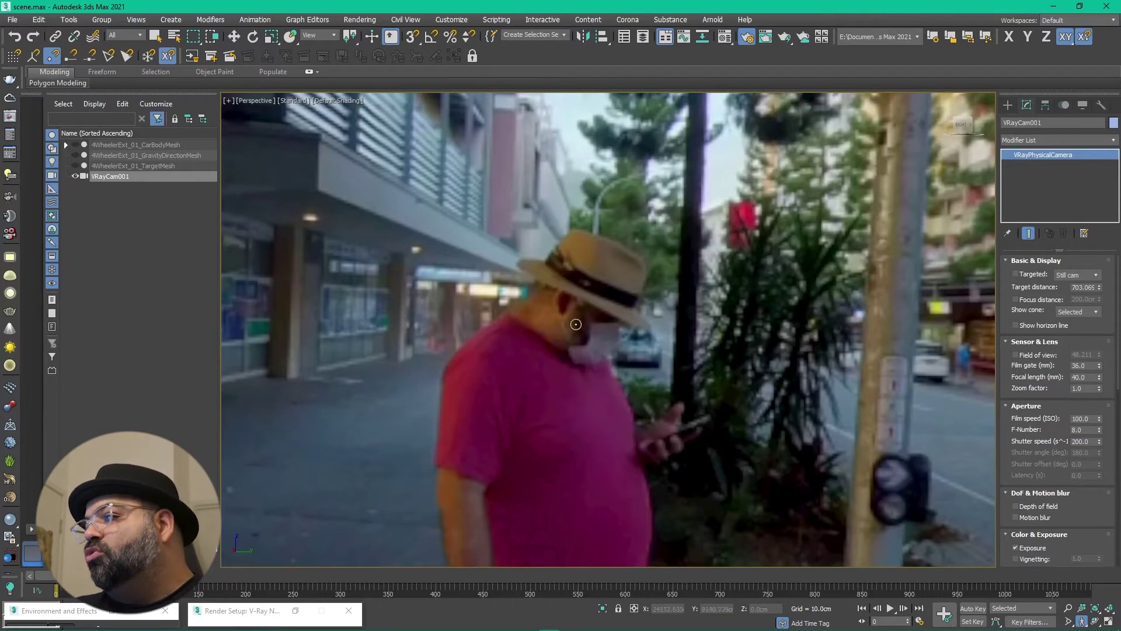
alt+middle_drag(666, 324, 689, 333)
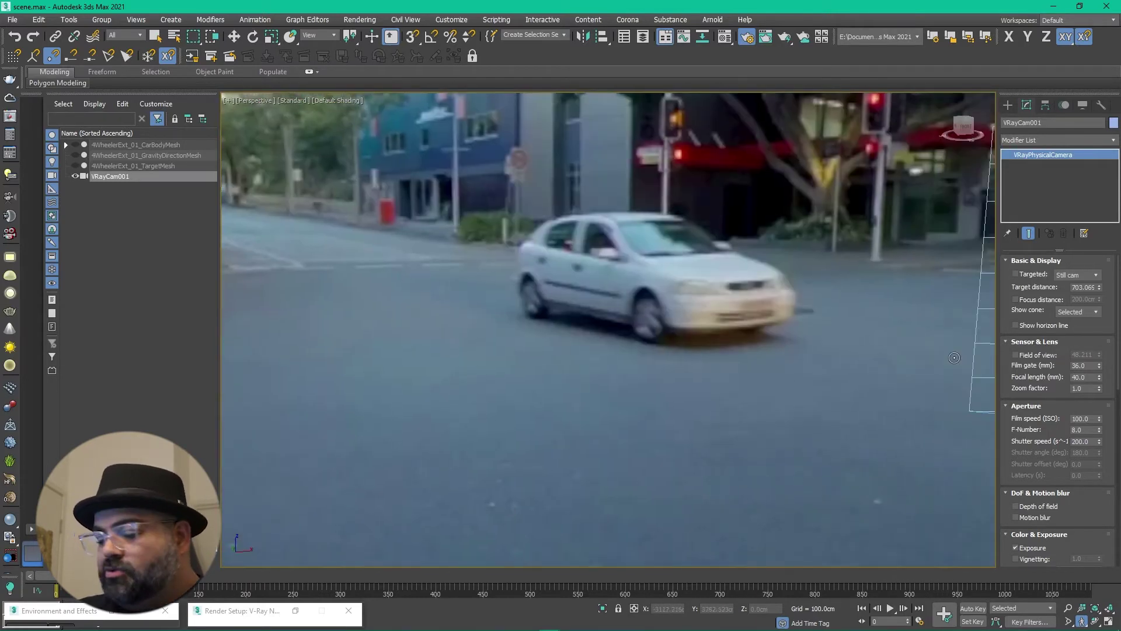
Raise the V-Ray camera to a height of 165 cm on the Z axis
key(w)
key(z)
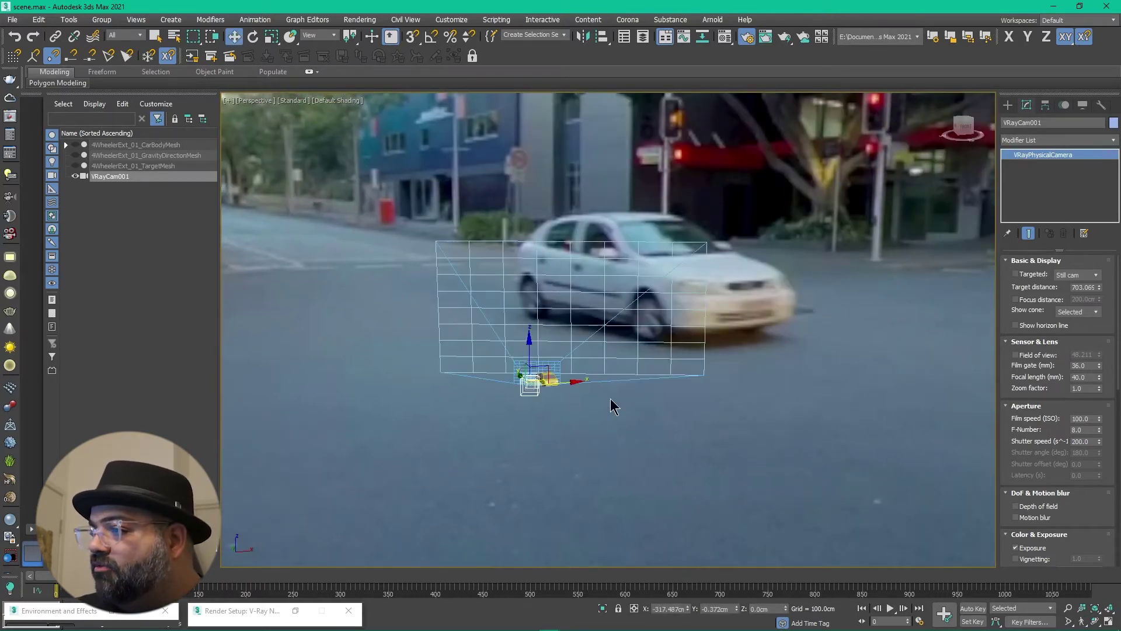
scroll(530, 405, up, 5)
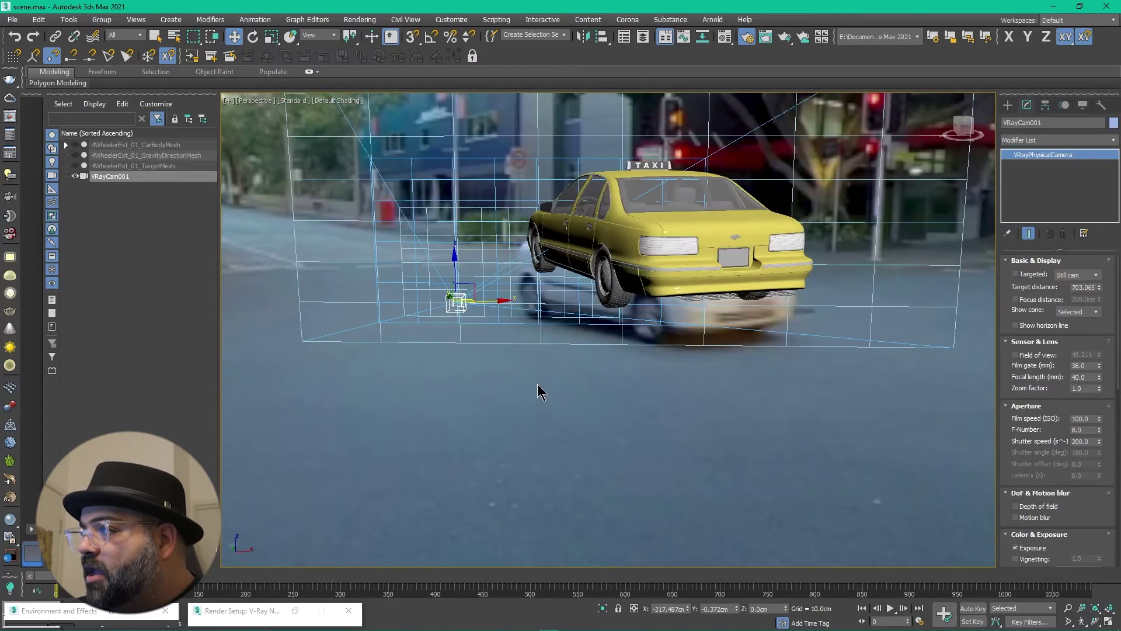
alt+middle_drag(538, 384, 726, 335)
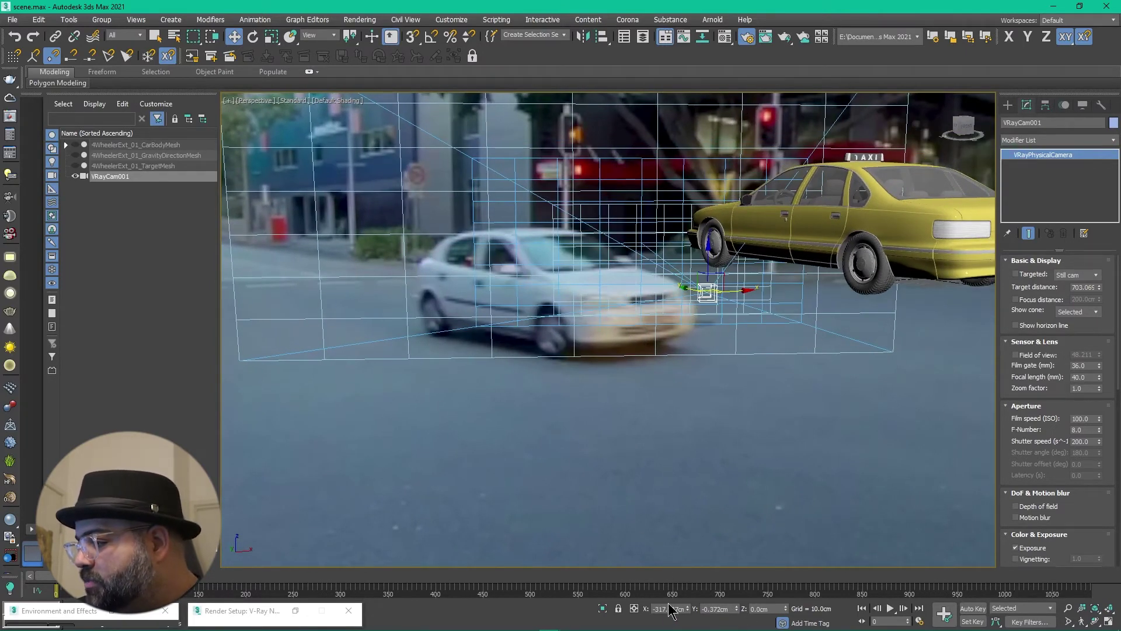
click(776, 608)
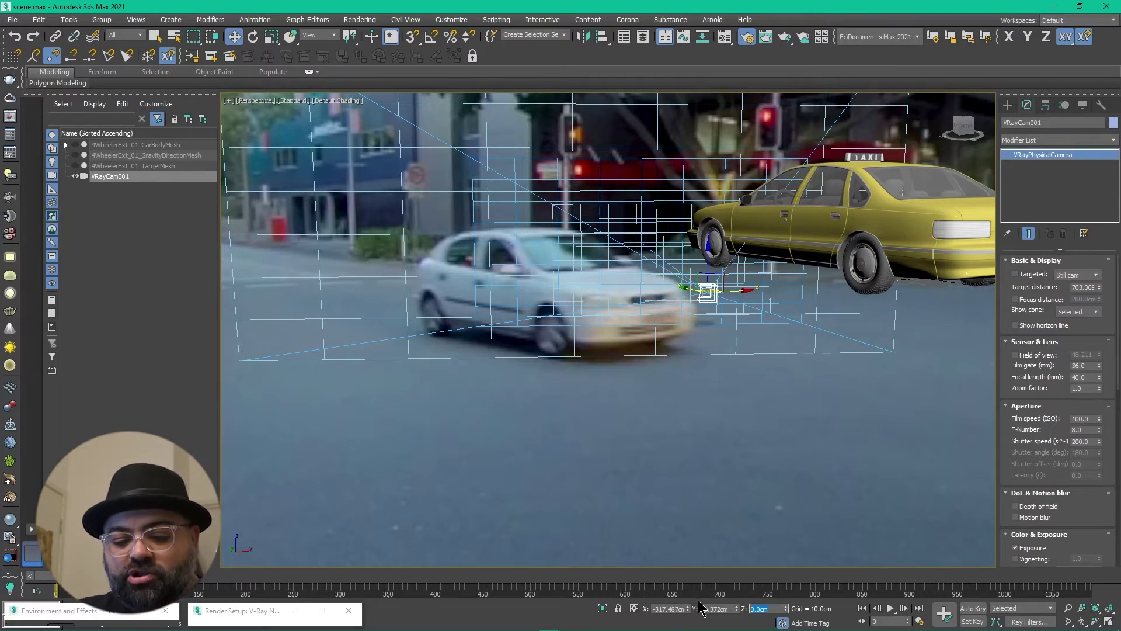
text(1)
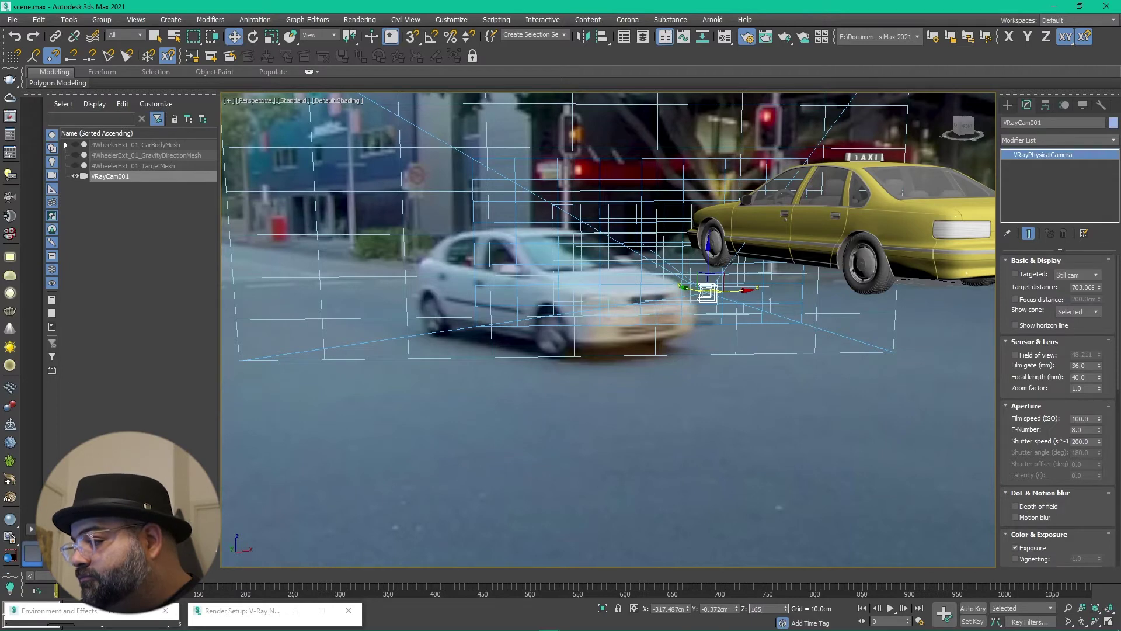
text(65)
key(Return)
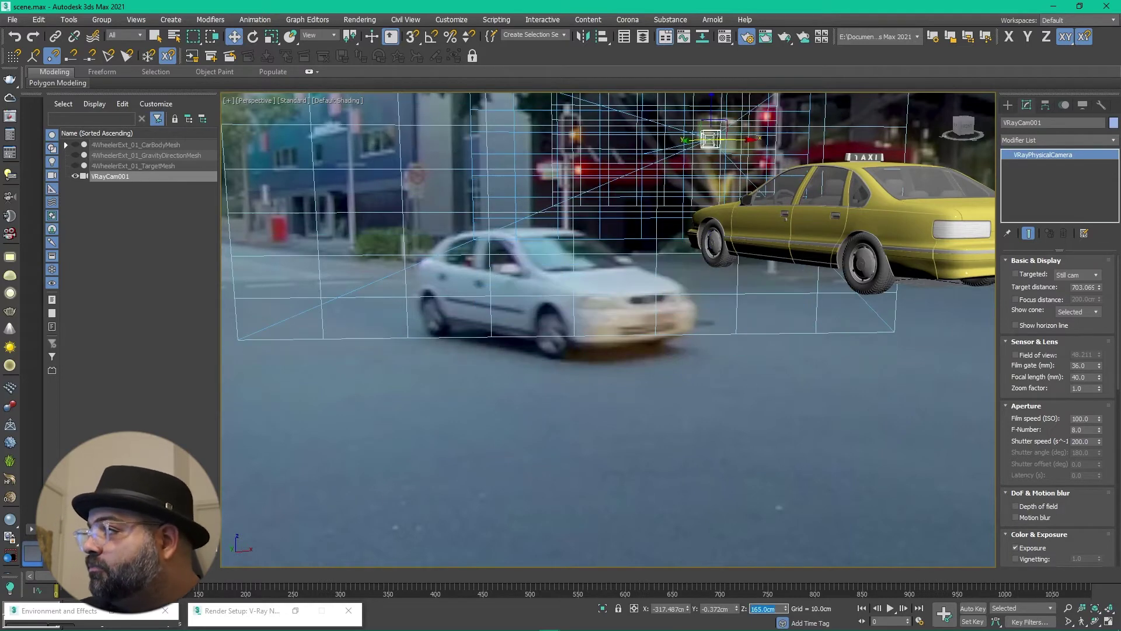
Set the V-Ray camera's Y and X positions to 0 cm
middle_drag(680, 378, 321, 265)
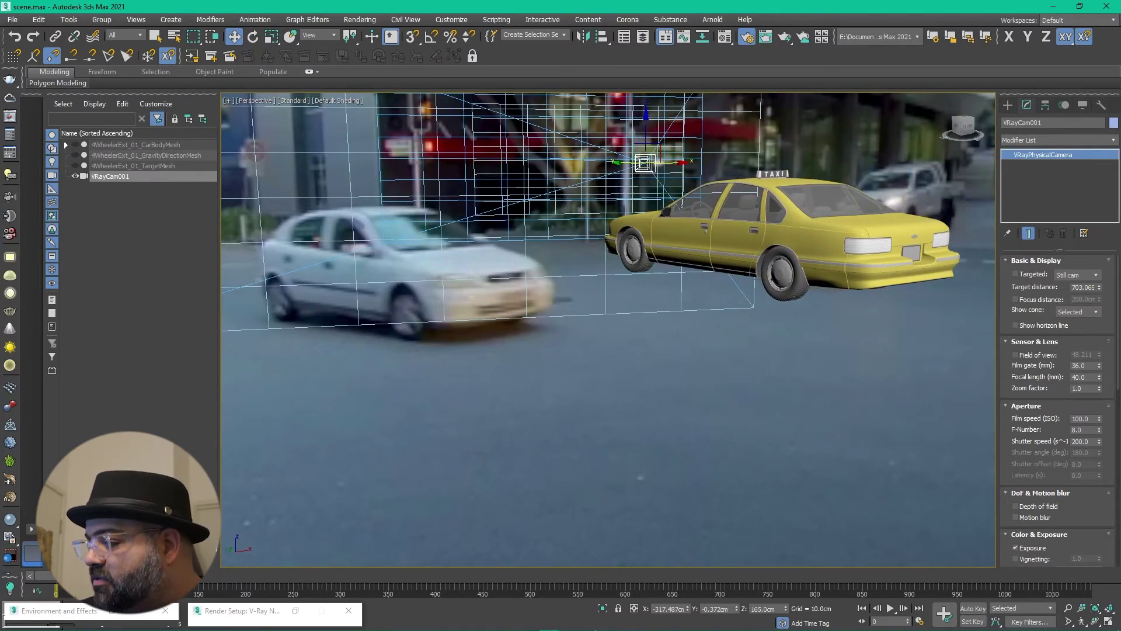
click(718, 609)
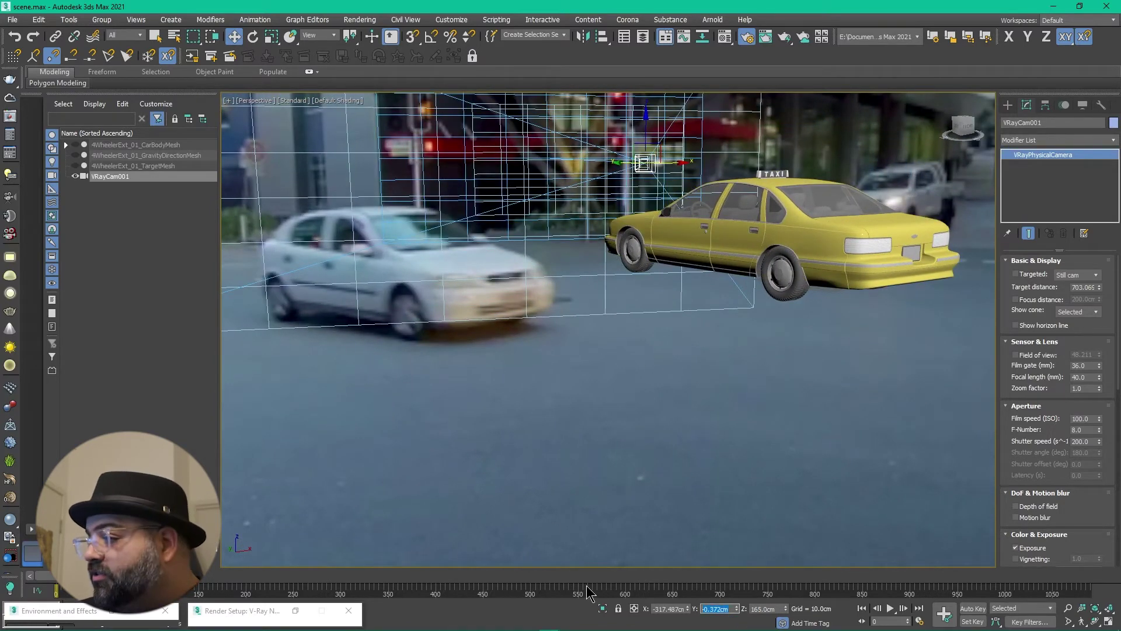
text(0)
key(Return)
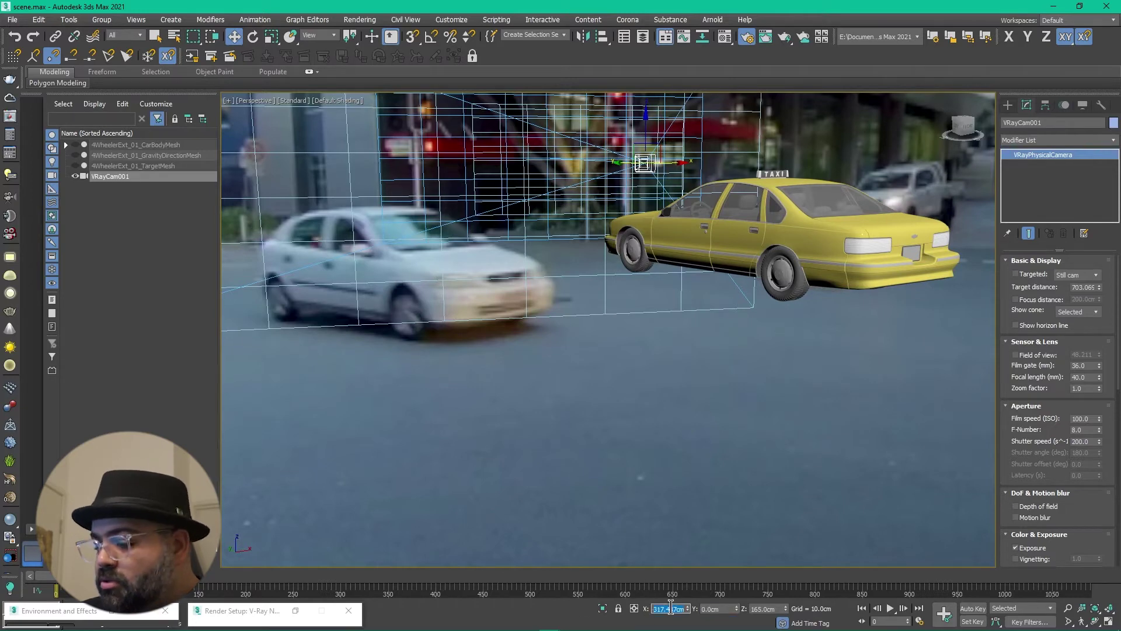
text(0)
key(Return)
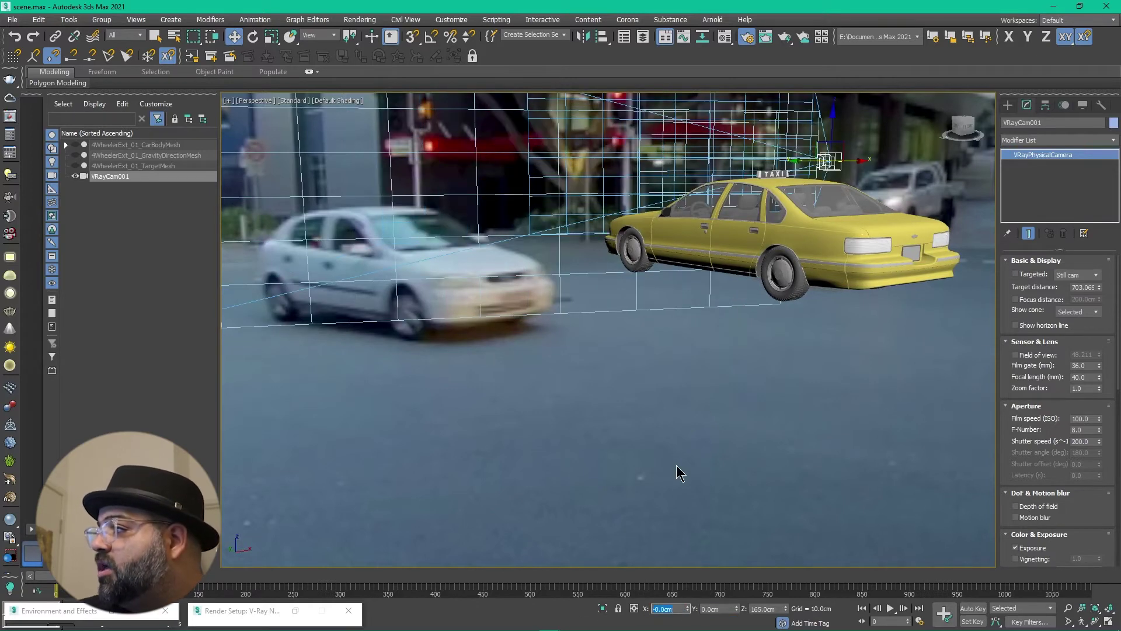
Move the V-Ray camera out beside the taxi, to about X -366 cm, Y -8 cm
alt+middle_drag(734, 366, 713, 420)
scroll(709, 426, down, 6)
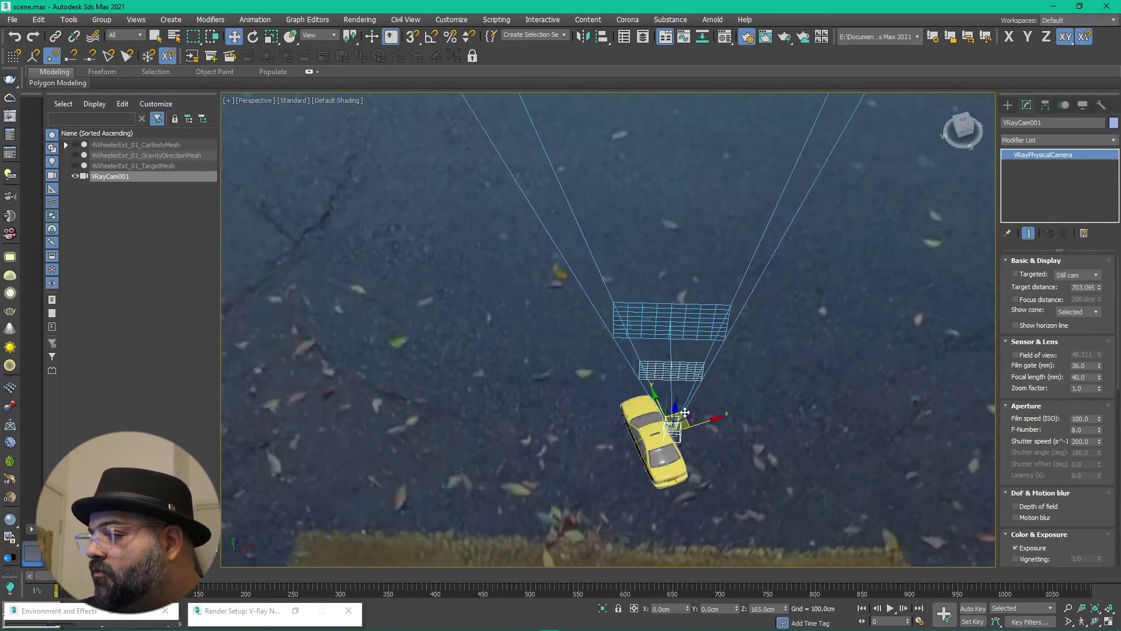
drag(685, 413, 622, 456)
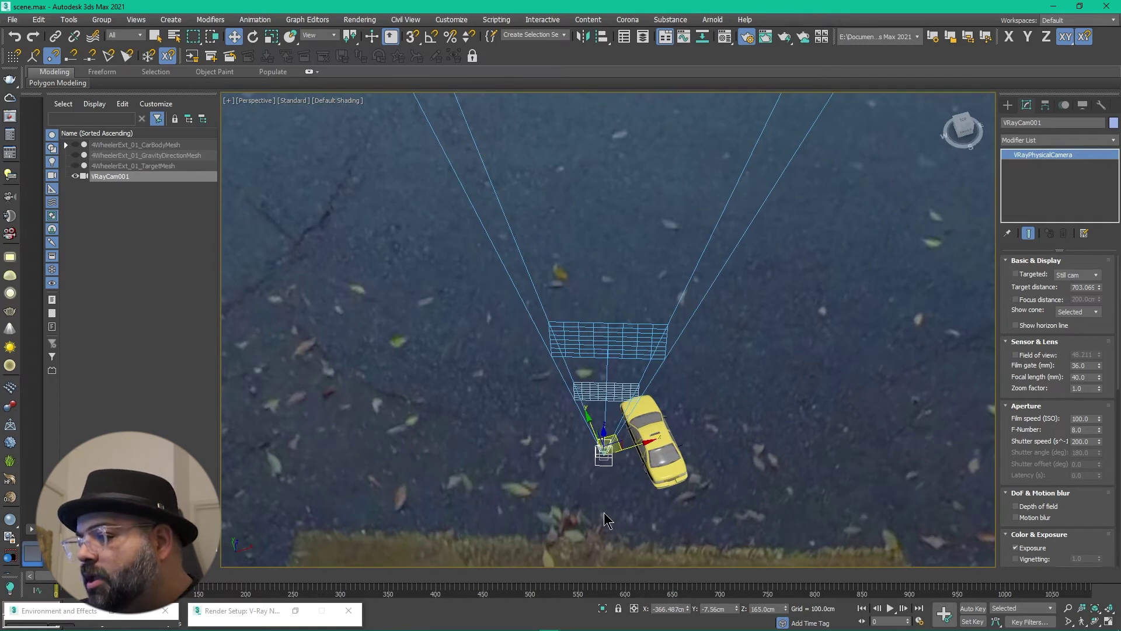
Set the V-Ray camera's Z rotation to 0 degrees
key(e)
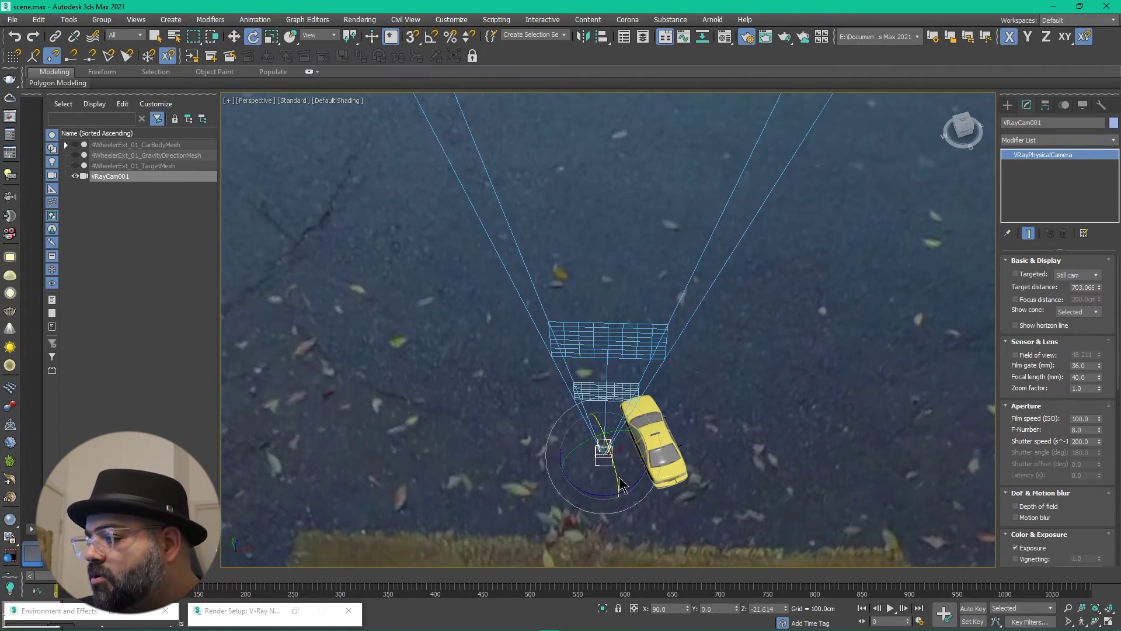
double_click(762, 609)
text(0)
key(Return)
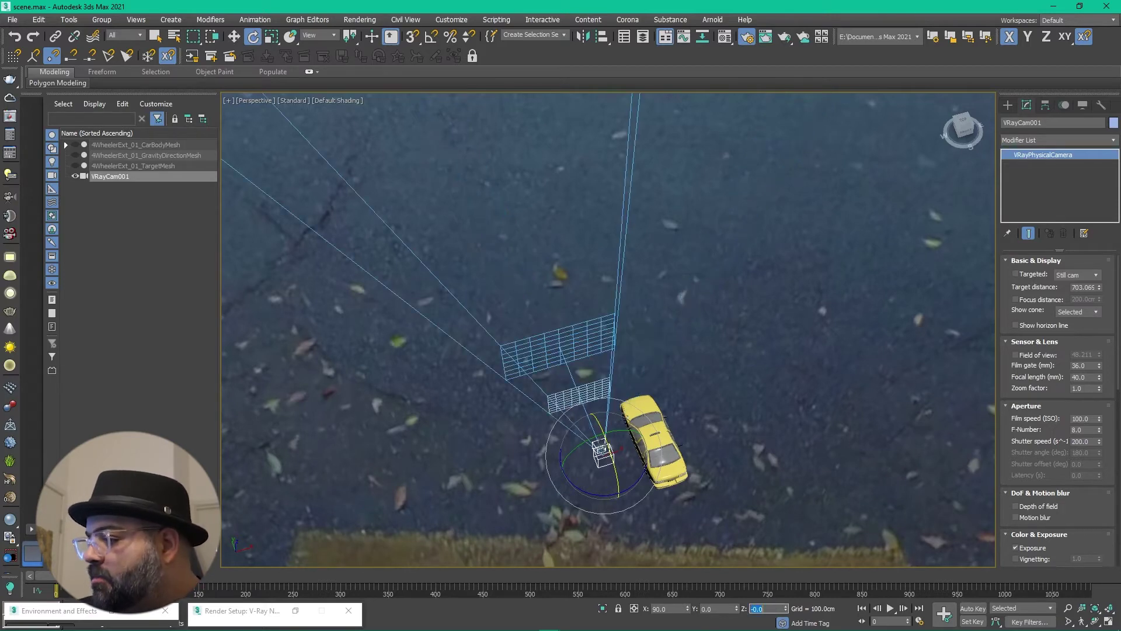
Rotate the V-Ray camera around Z to face the taxi's side and set the angle to exactly -90 degrees
alt+middle_drag(660, 525, 643, 453)
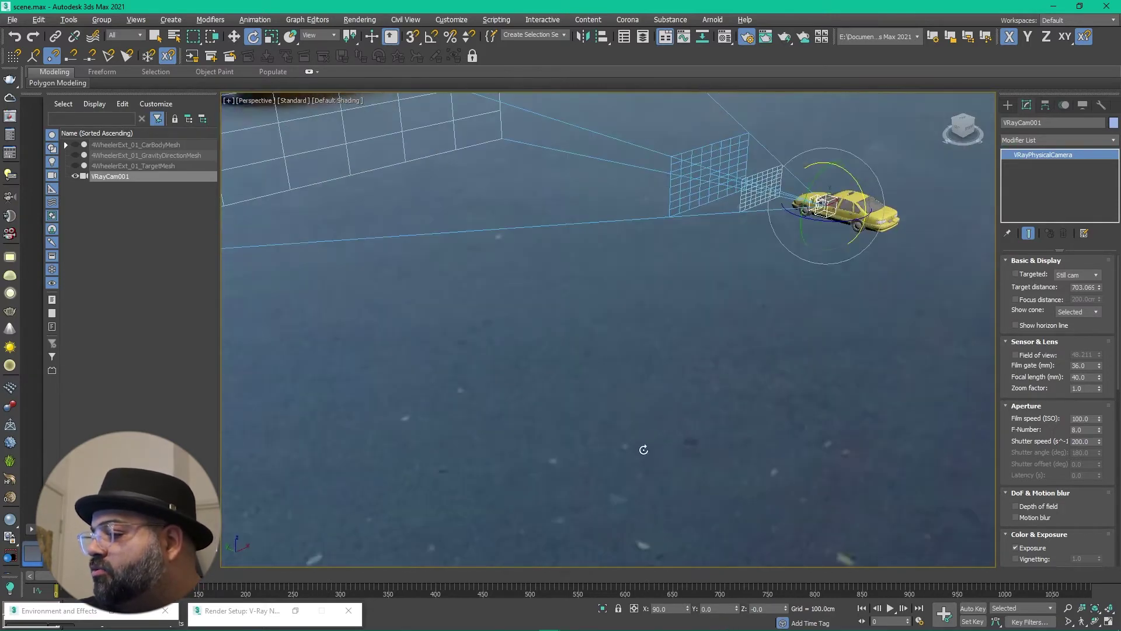
drag(750, 596, 754, 526)
right_click(753, 525)
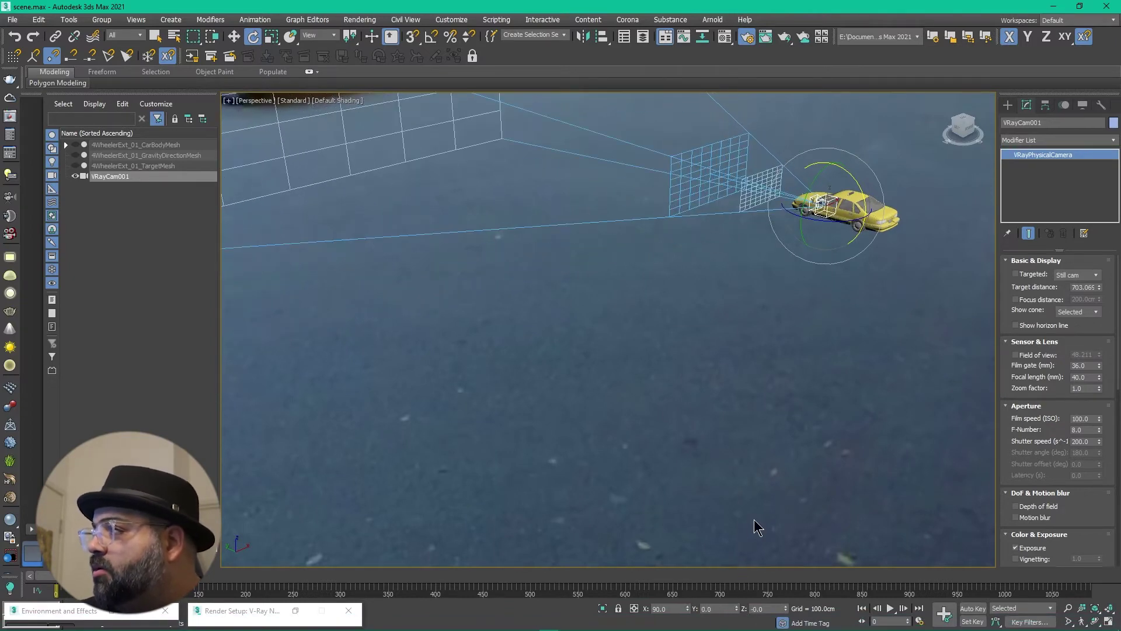
drag(835, 221, 796, 246)
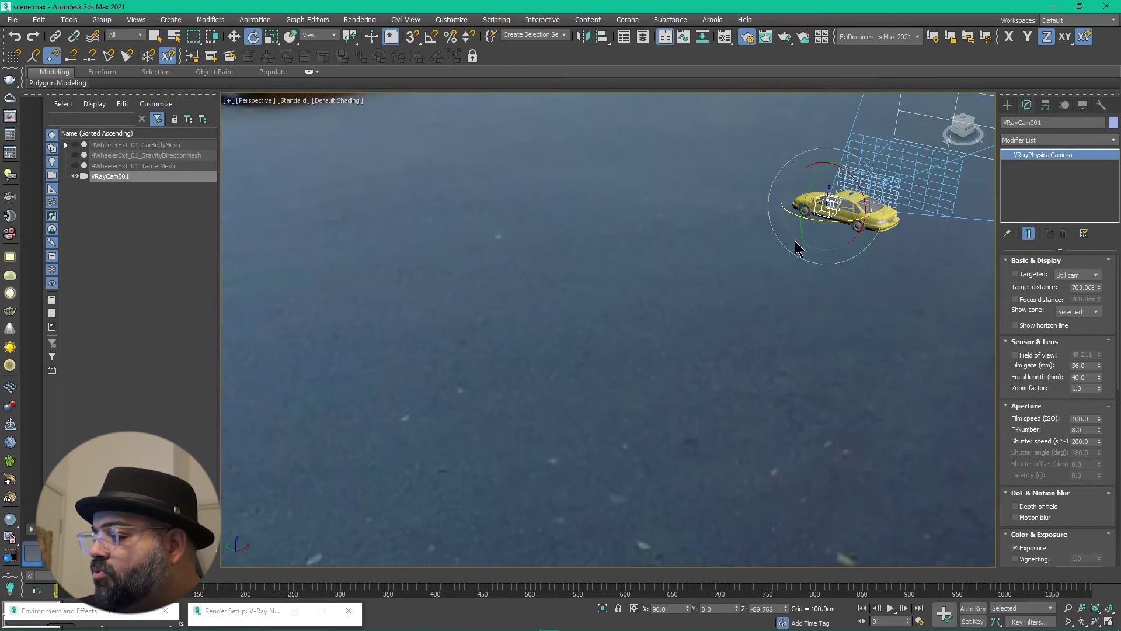
middle_drag(790, 237, 688, 488)
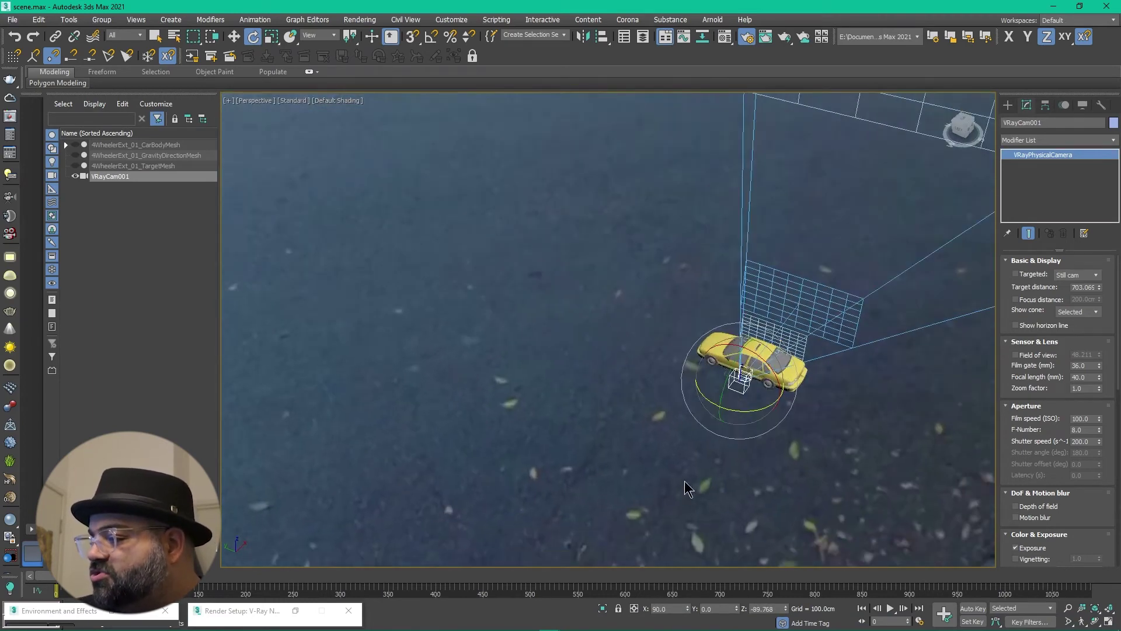
double_click(773, 608)
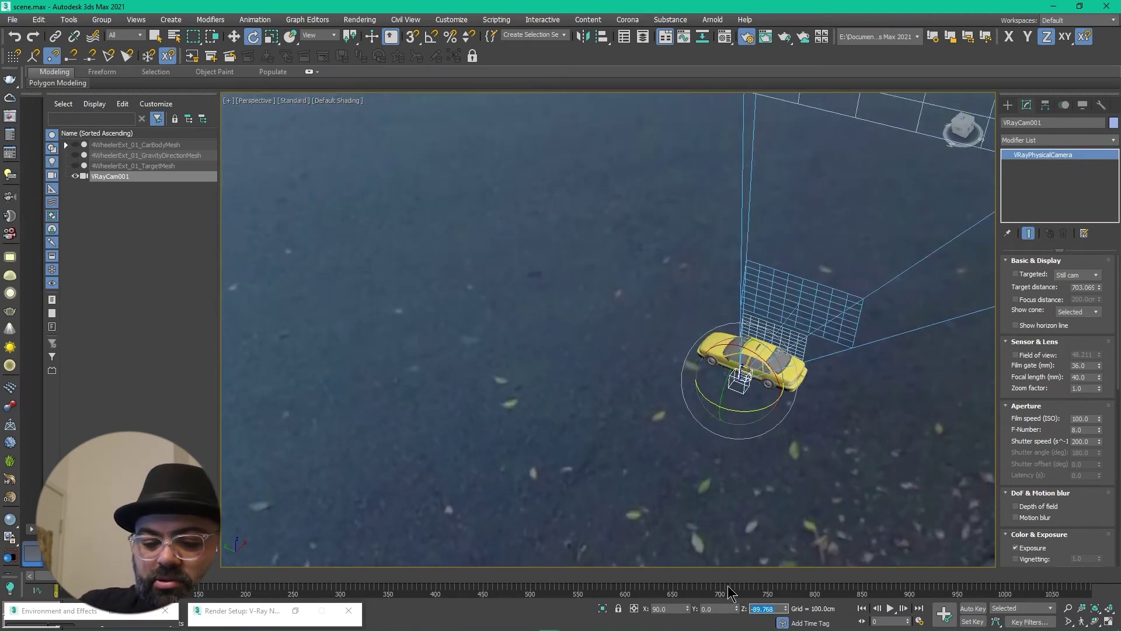
text(-90)
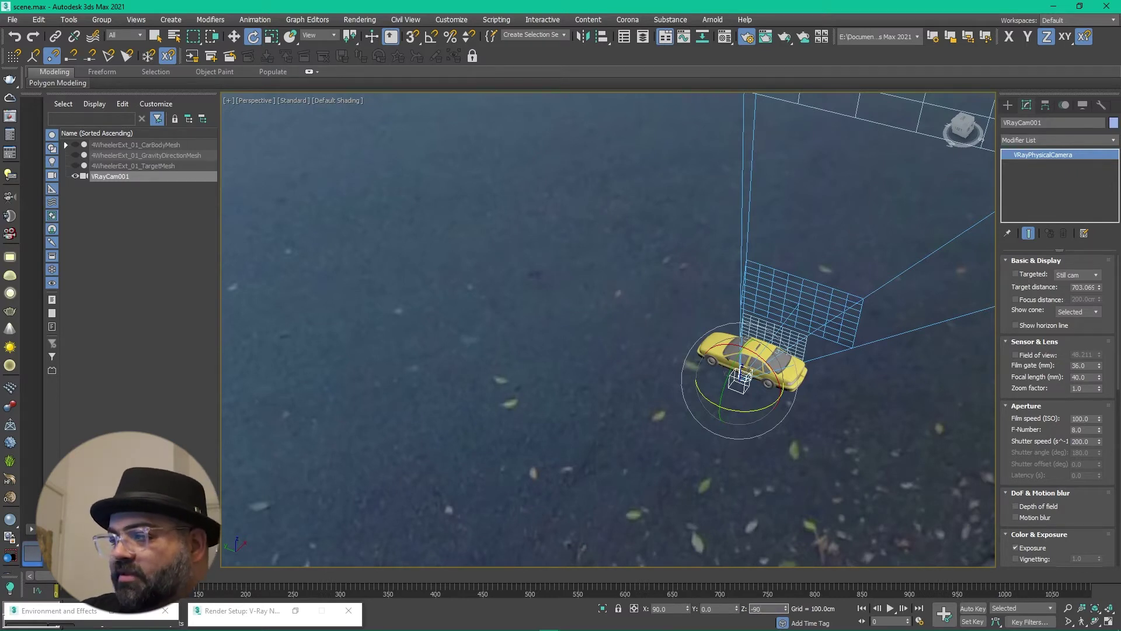
key(Return)
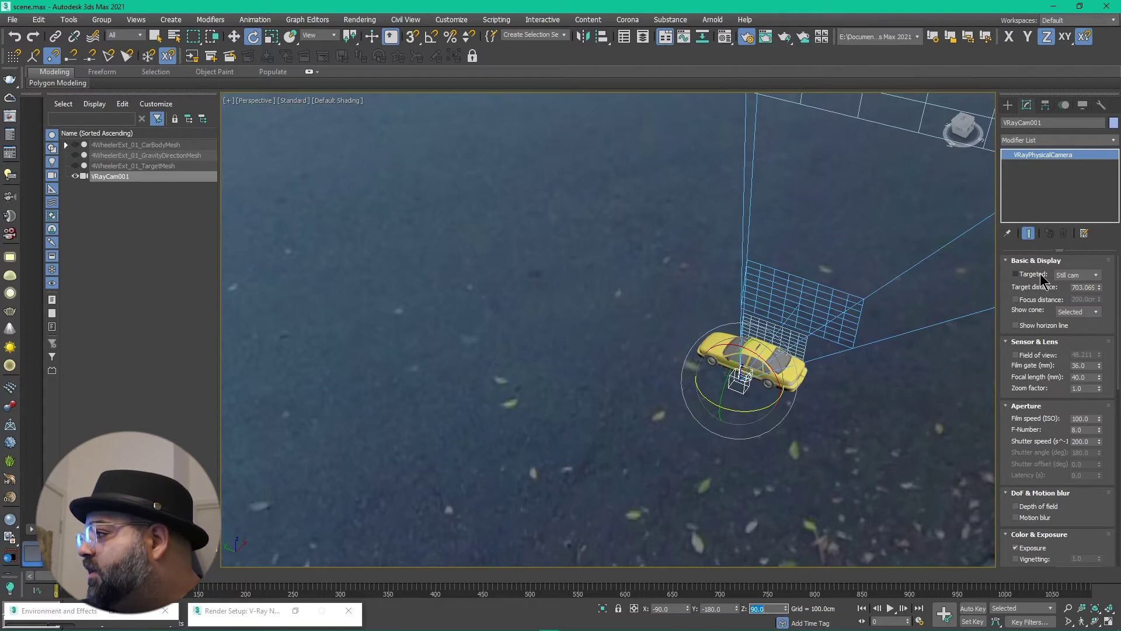
Review the V-Ray camera's parameters, including camera type, cone display, Tilt & Shift, Bokeh effects and the available distortion types
click(1063, 275)
click(1063, 276)
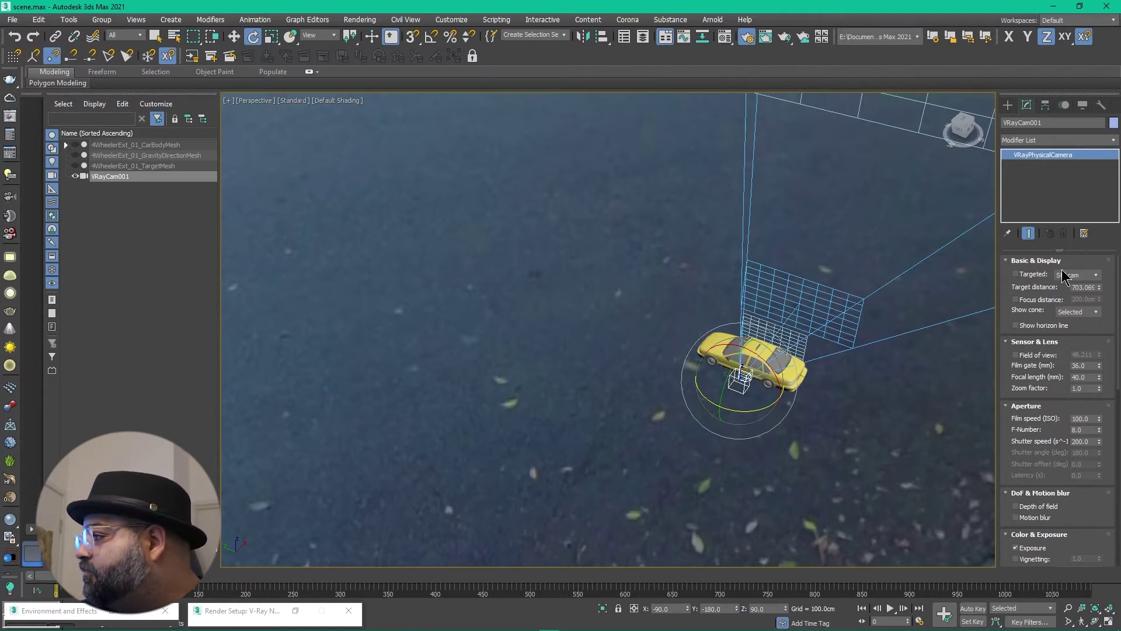
click(1092, 313)
click(1093, 284)
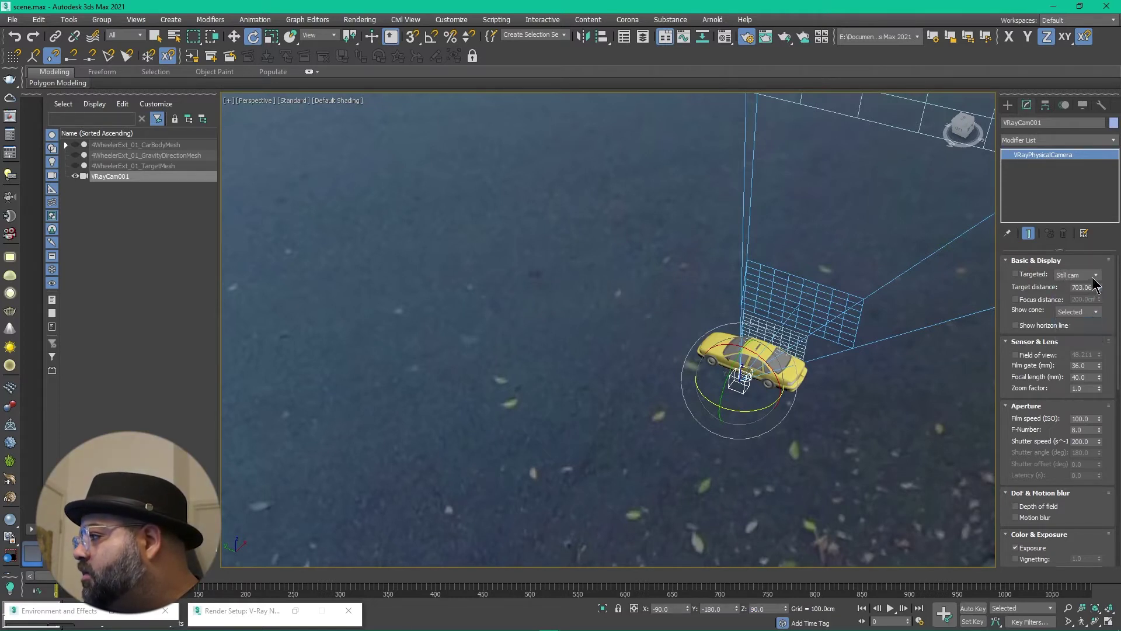
click(1095, 275)
click(1095, 280)
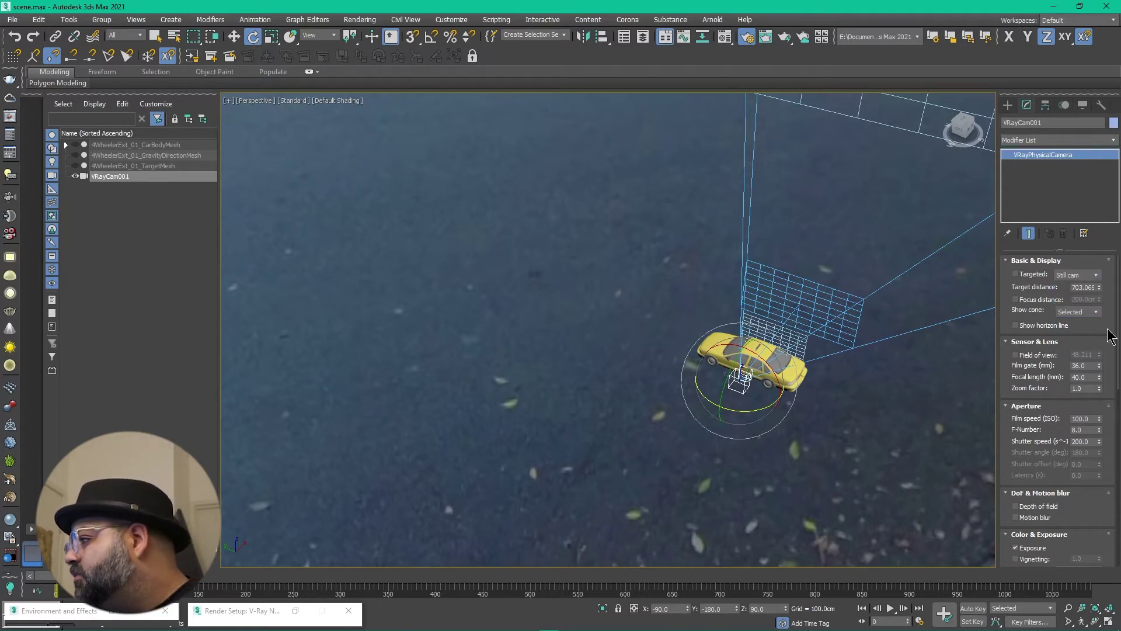
drag(1103, 363, 1094, 205)
drag(1077, 365, 1084, 234)
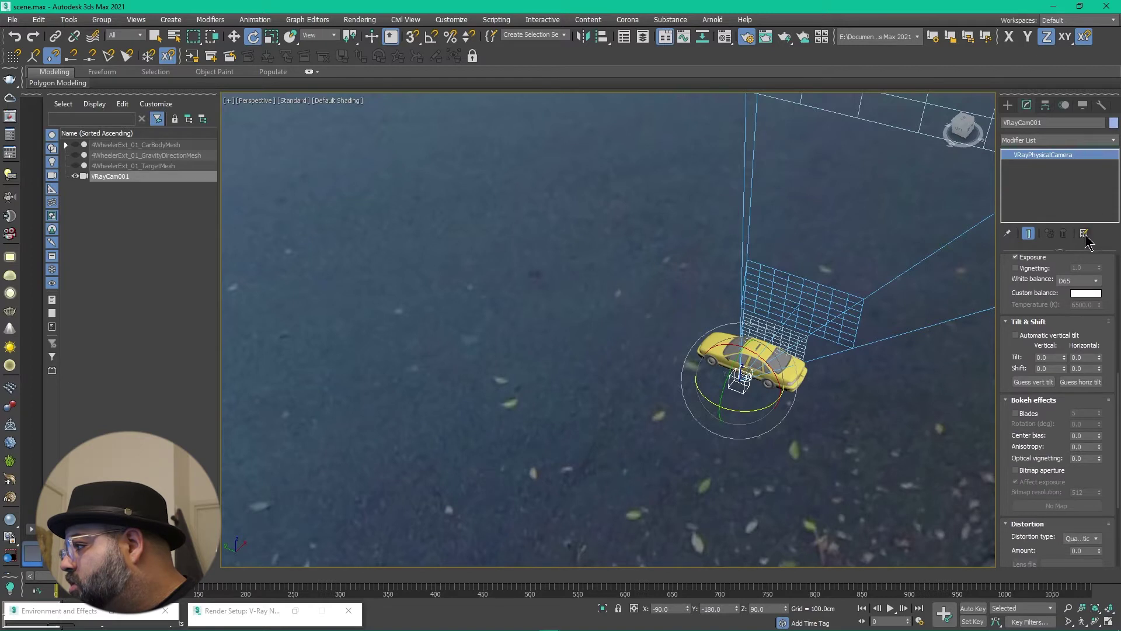
drag(1010, 365, 1017, 235)
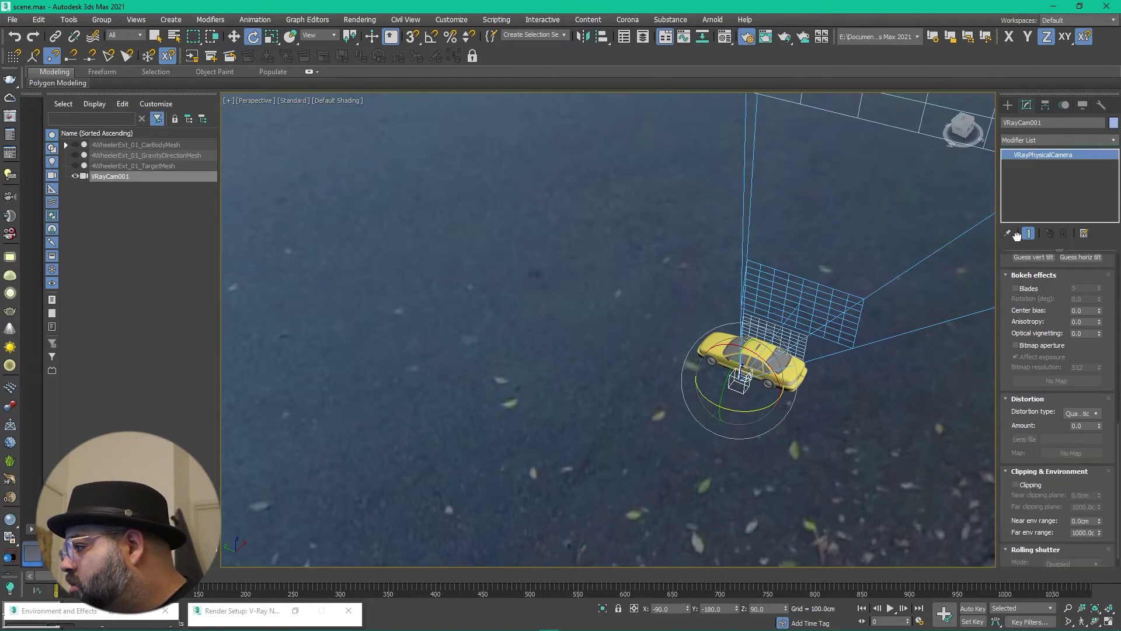
drag(1013, 437, 1011, 411)
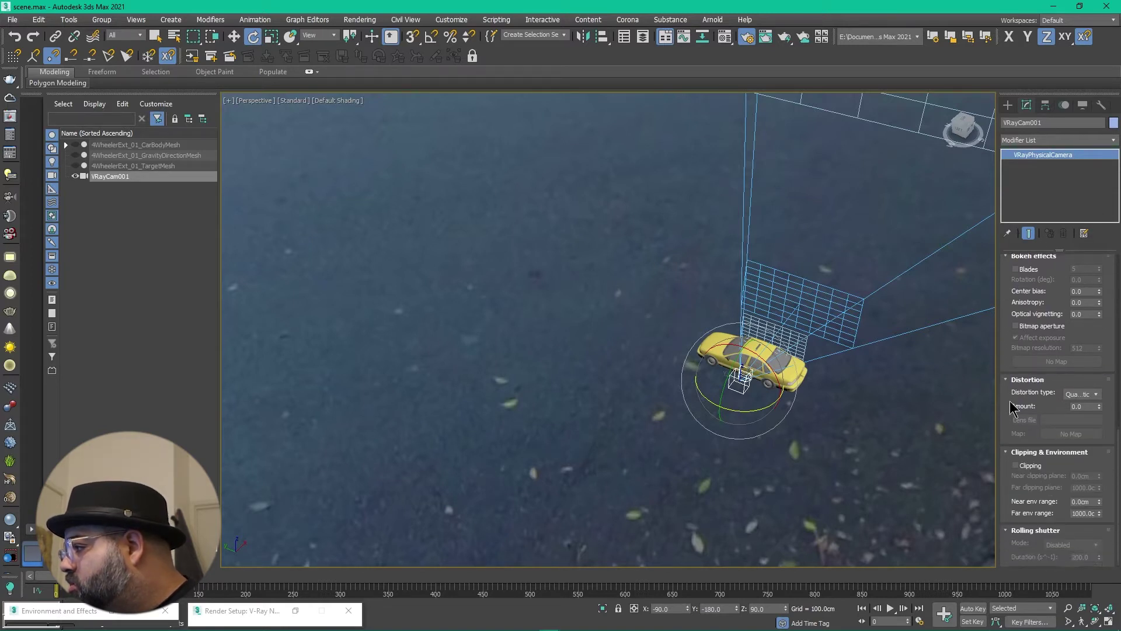
click(1081, 395)
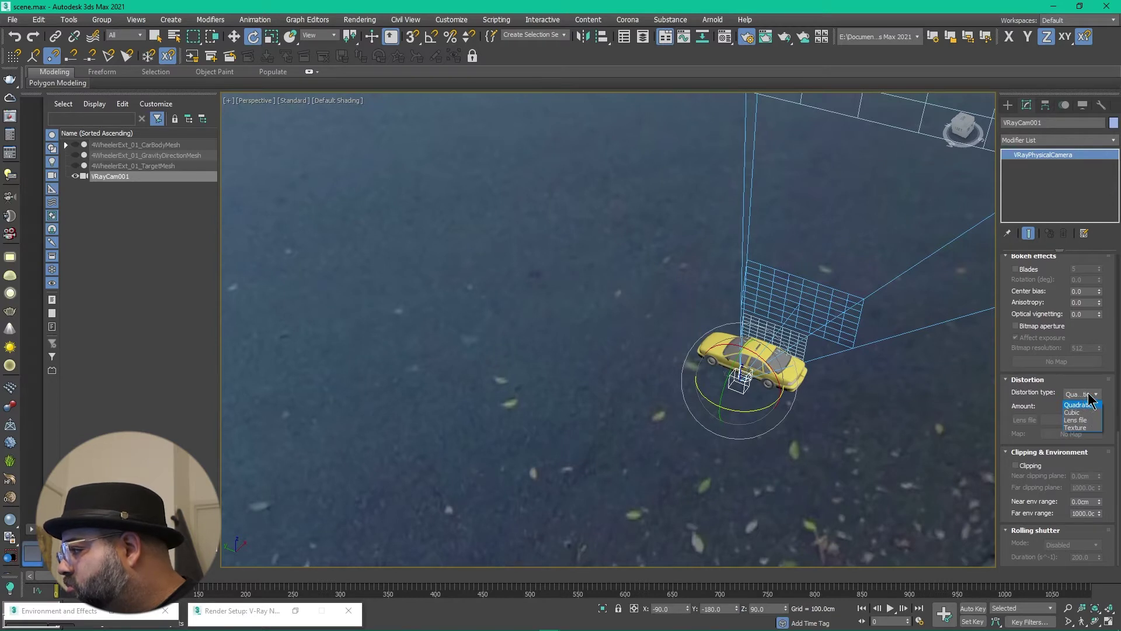
click(1089, 399)
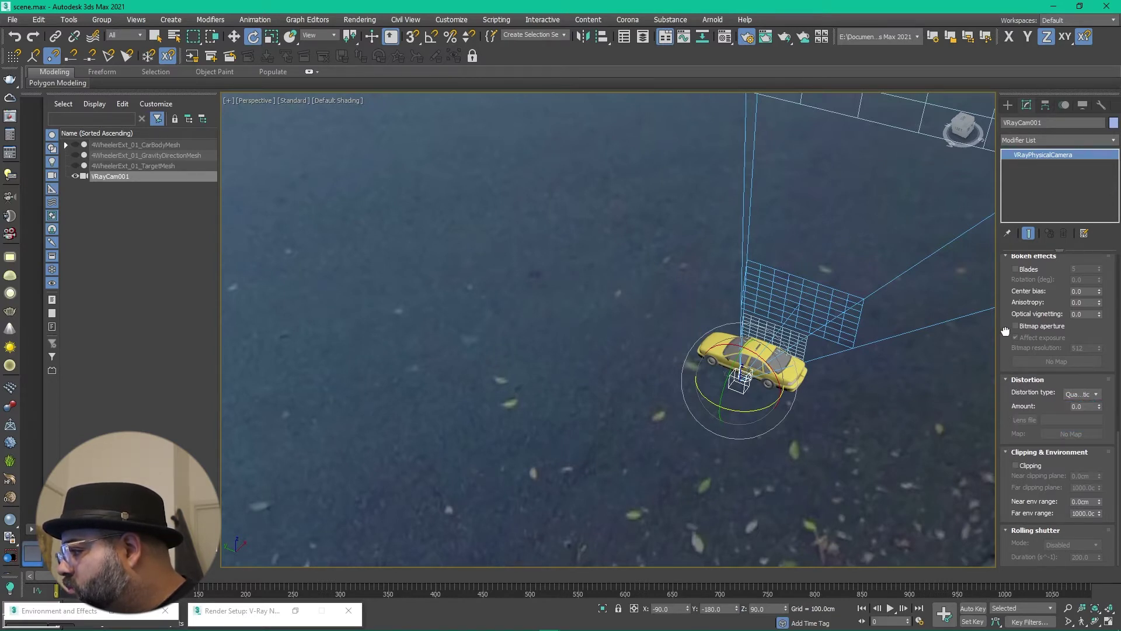
scroll(989, 509, down, 3)
middle_drag(993, 520, 853, 456)
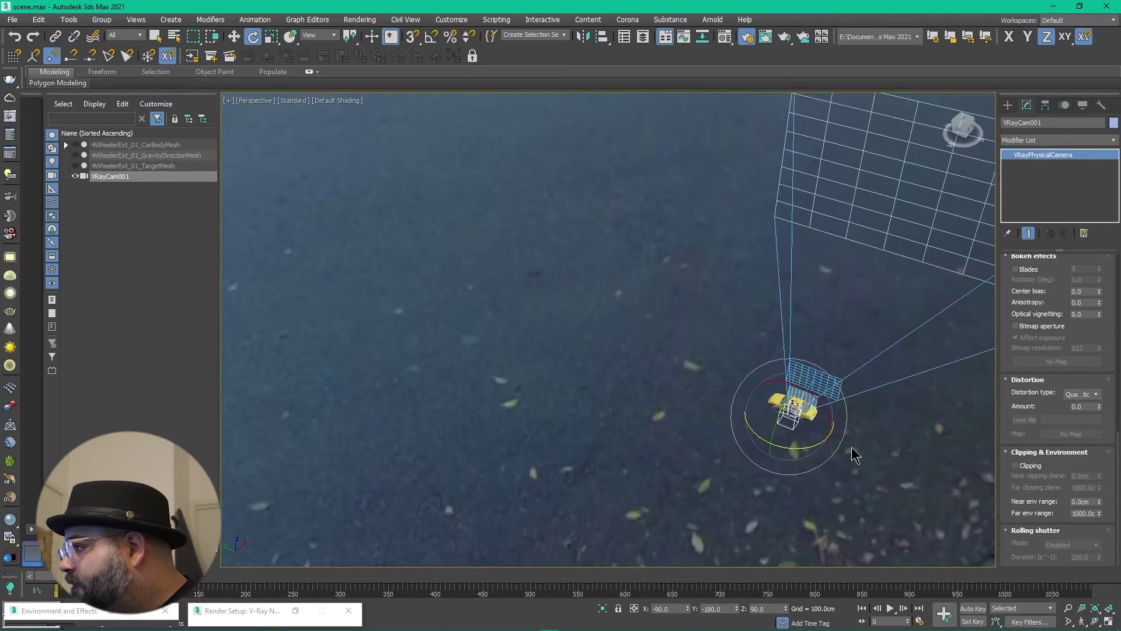
Set the V-Ray render camera type to Spherical and override its field of view with 360 degrees
scroll(852, 456, up, 4)
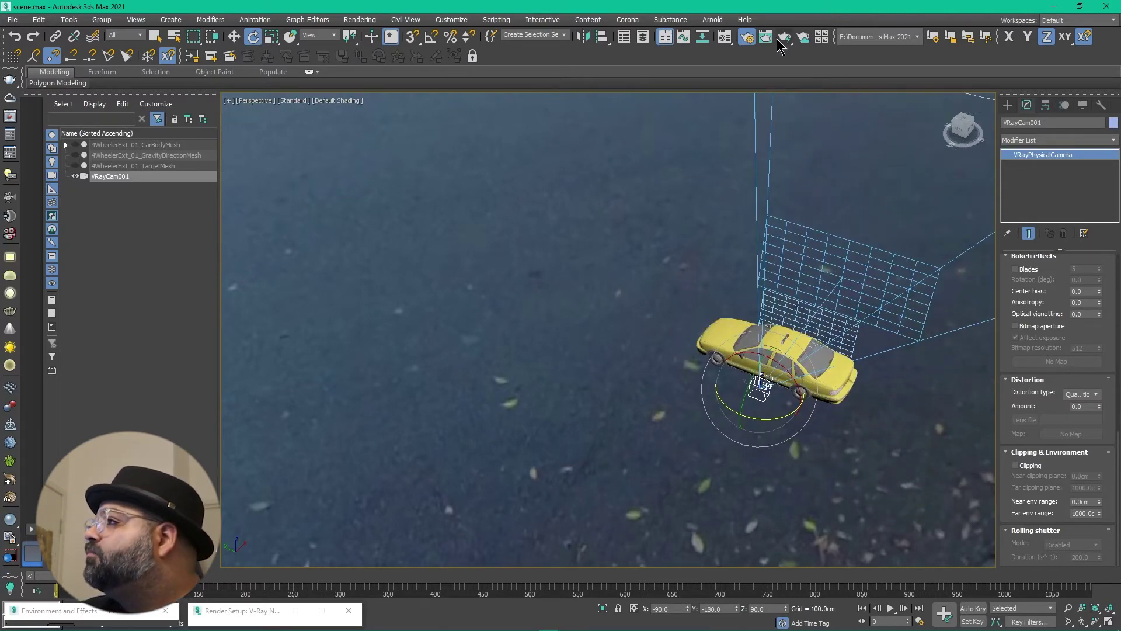
click(748, 36)
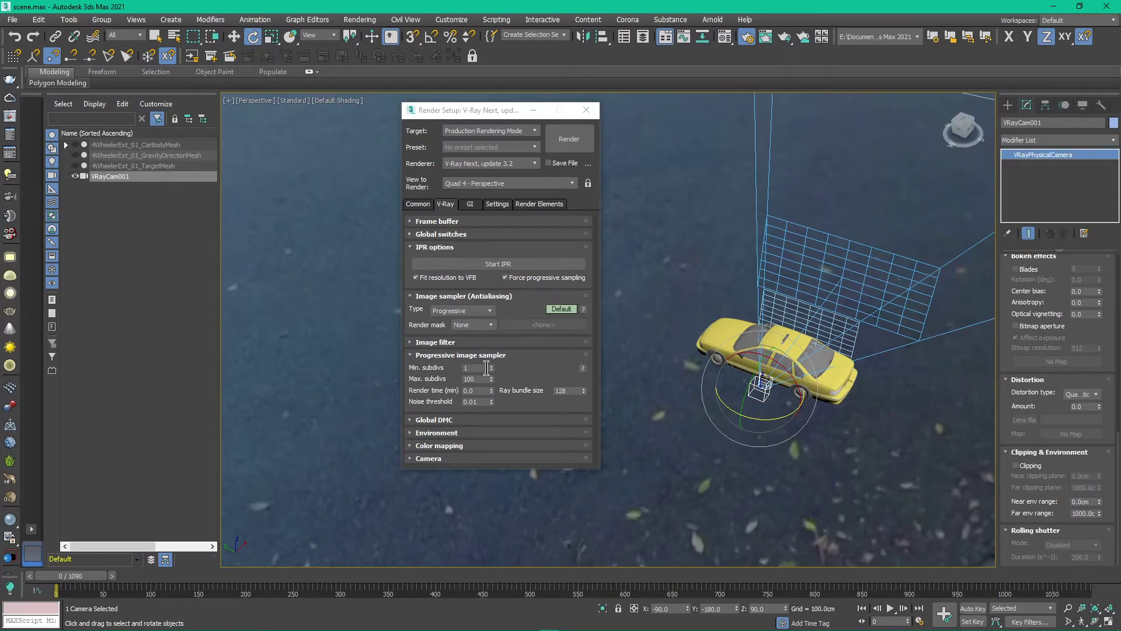
click(438, 459)
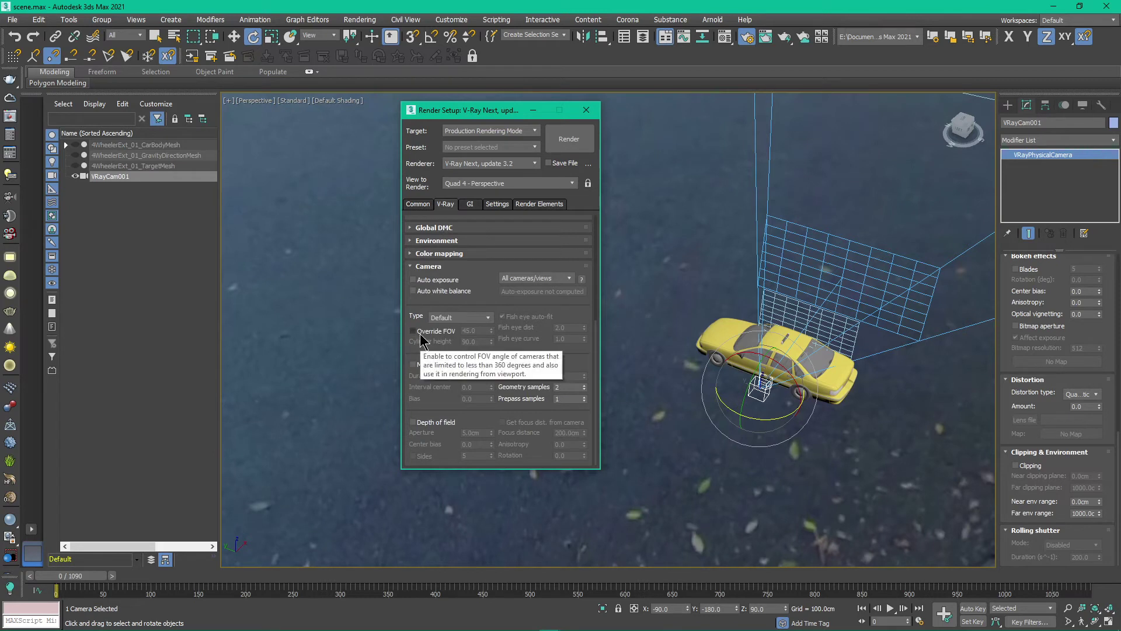
click(460, 318)
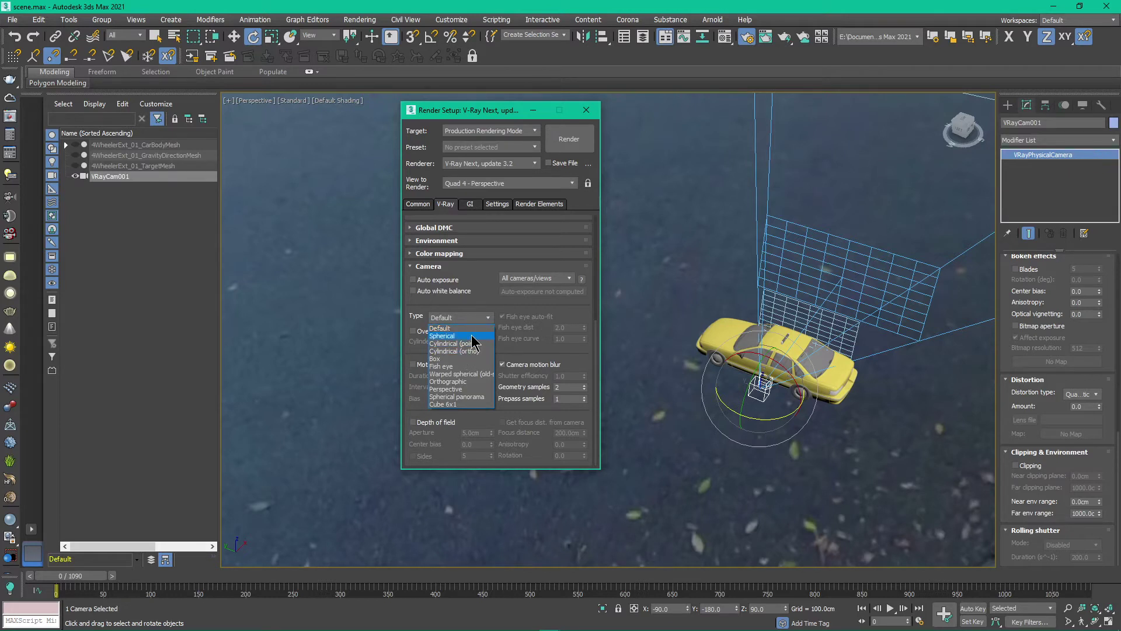
click(472, 337)
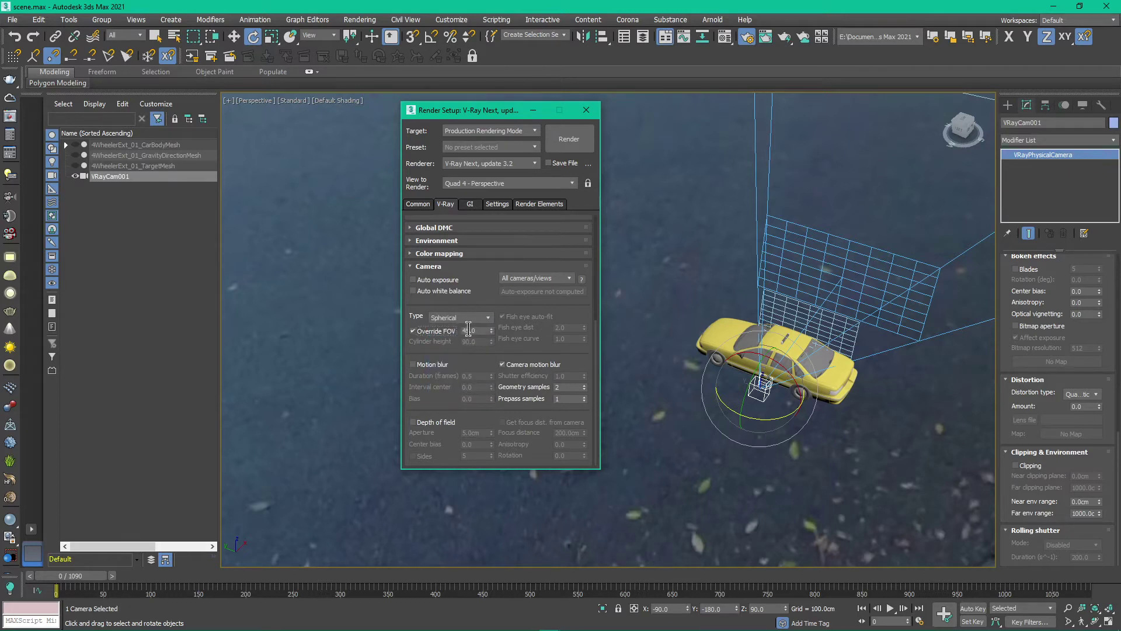
double_click(469, 330)
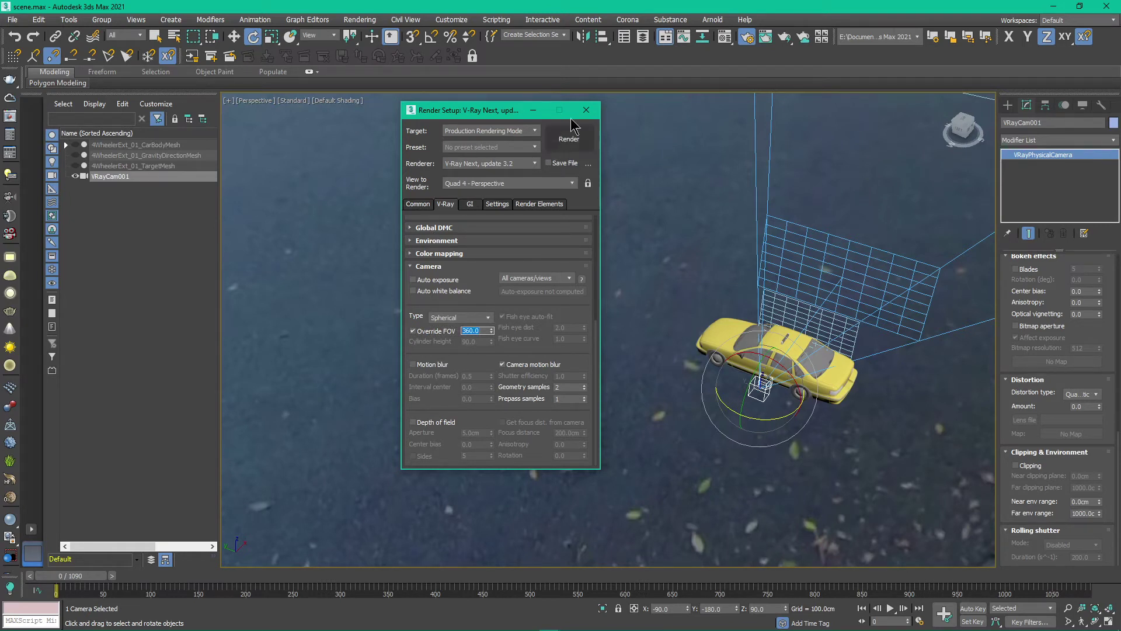
Switch the viewport to VRayCam001, render a test frame from it, and minimize the frame buffer after checking the image
key(c)
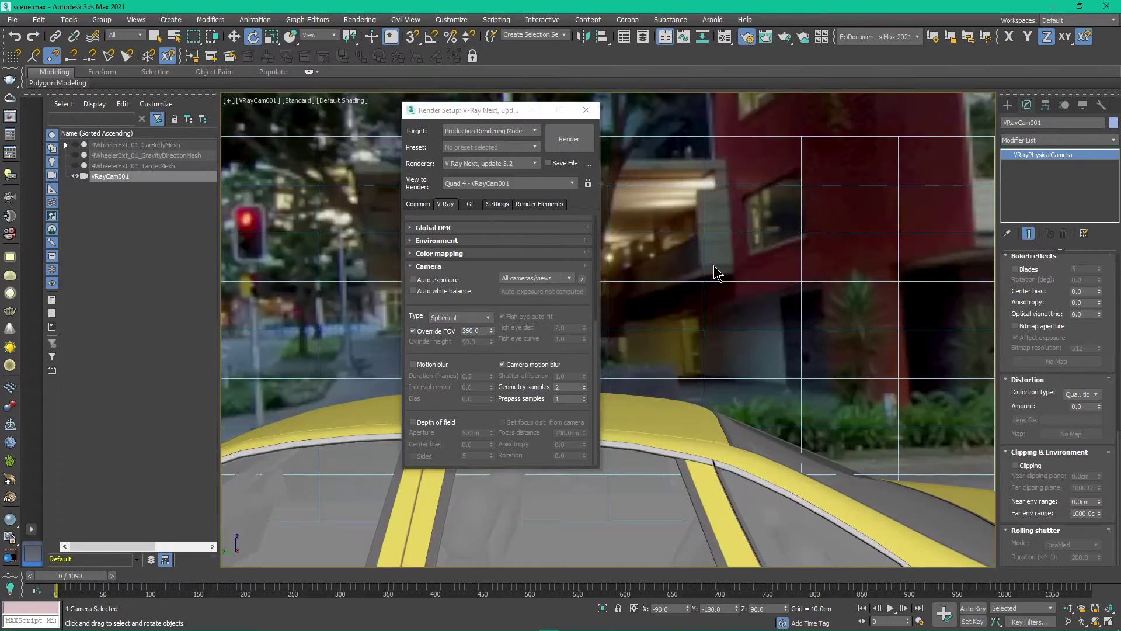
click(585, 147)
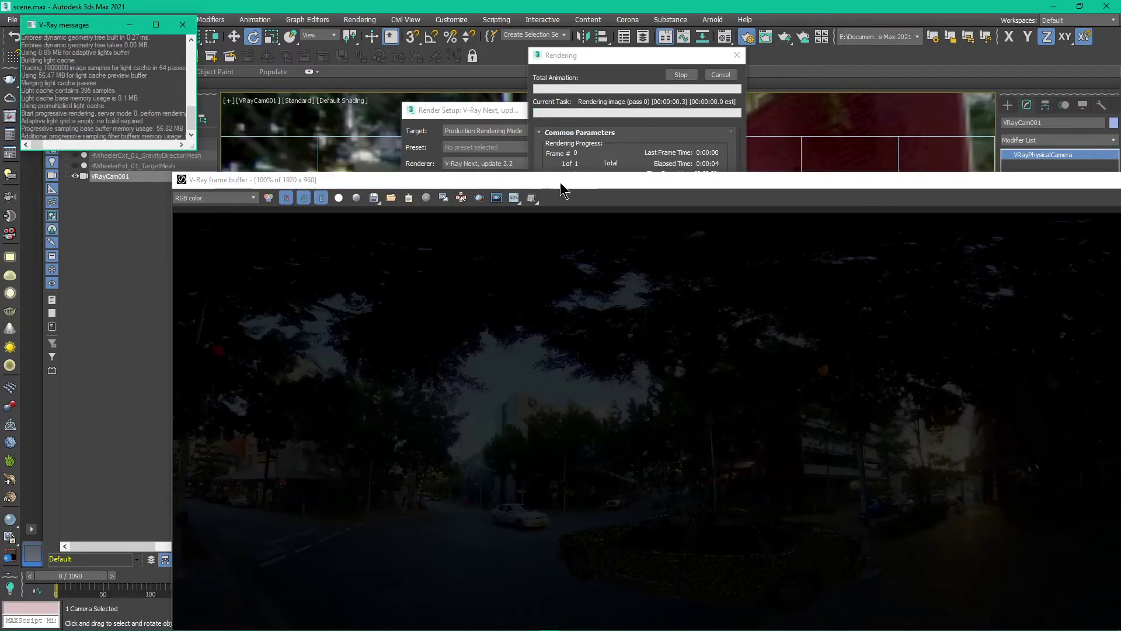
drag(560, 182, 408, 104)
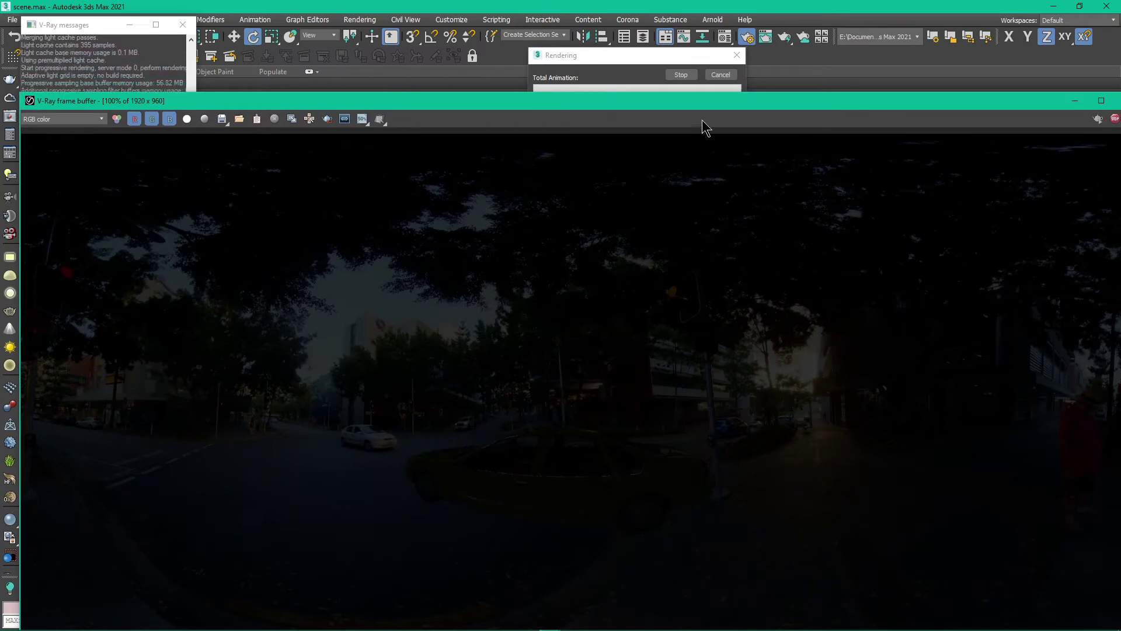
drag(706, 107, 626, 83)
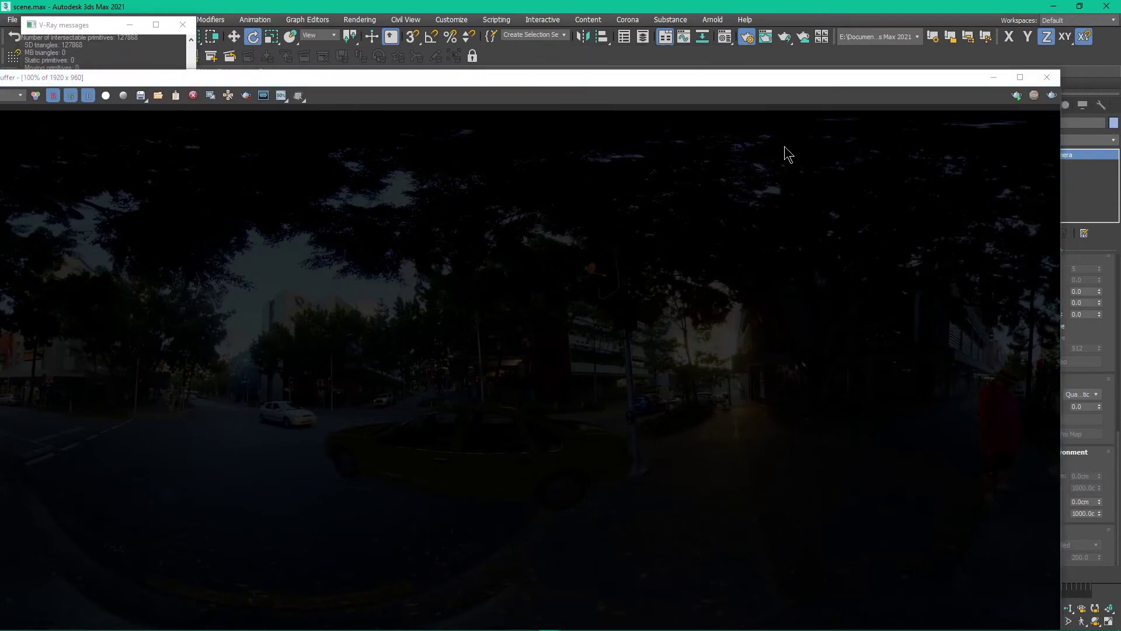
click(994, 77)
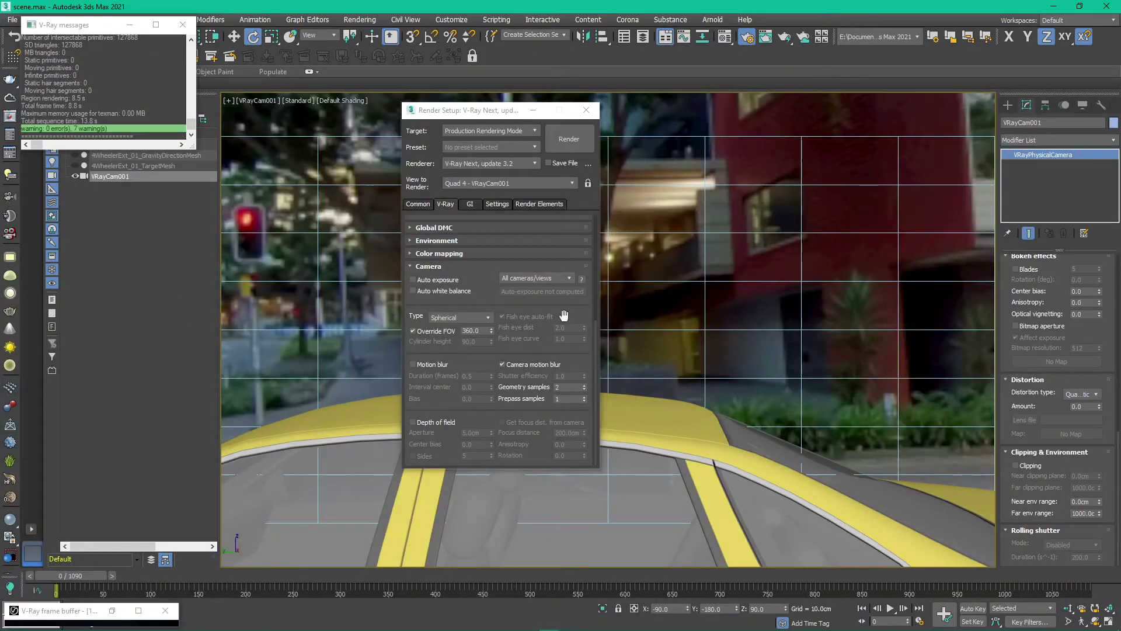
Place the street_000.ifl environment map in the first Material Editor slot as an instance
key(m)
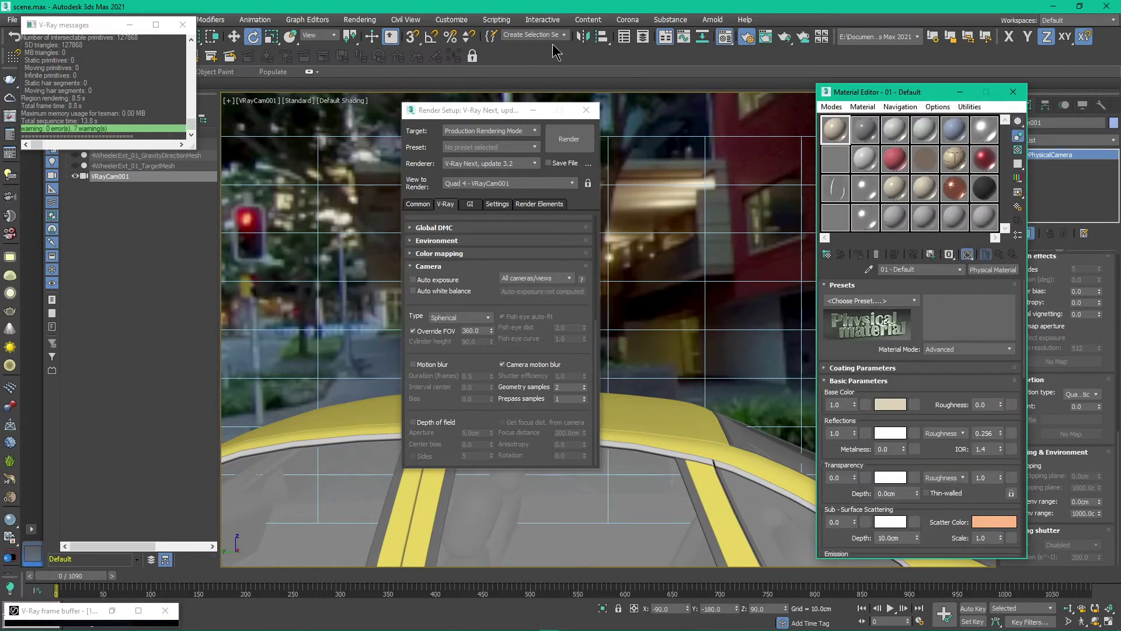
key(8)
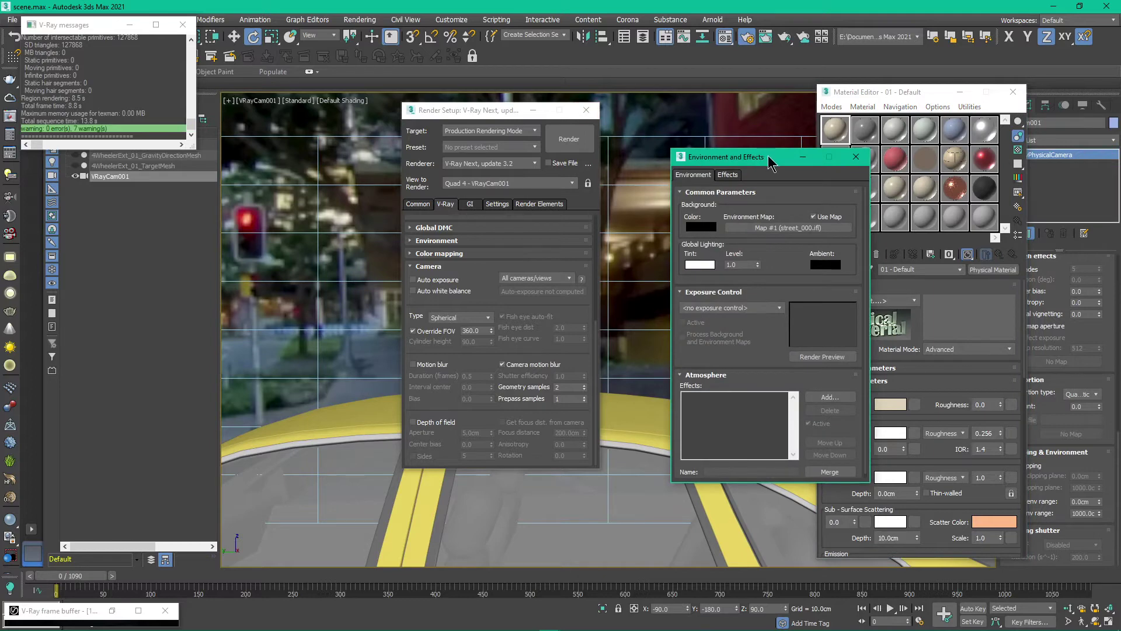
drag(770, 155, 316, 134)
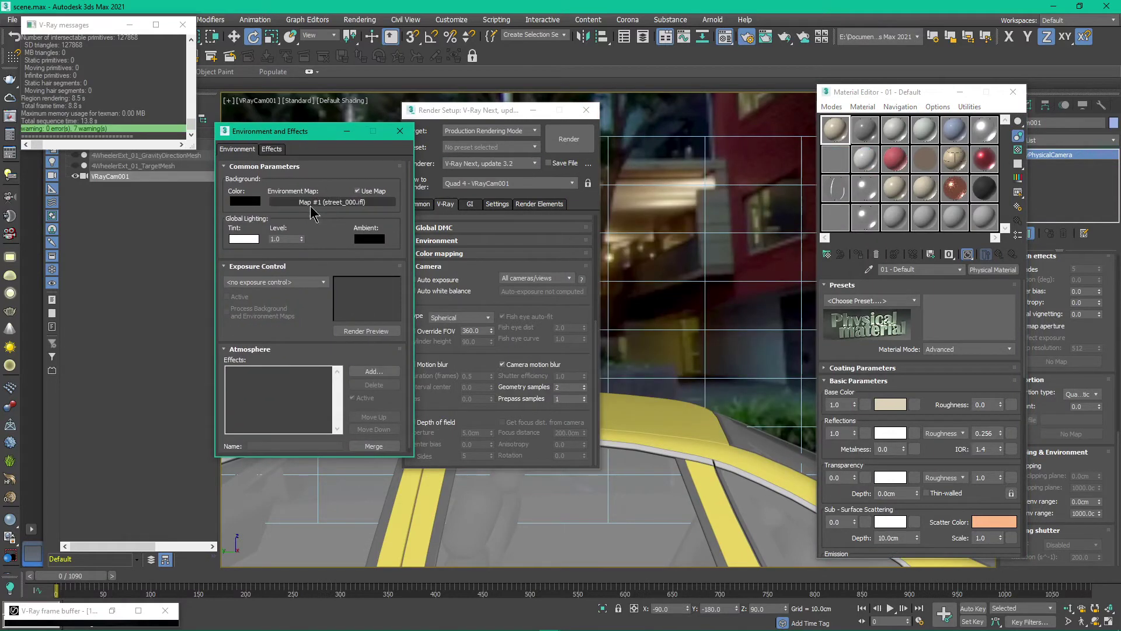
drag(314, 203, 836, 133)
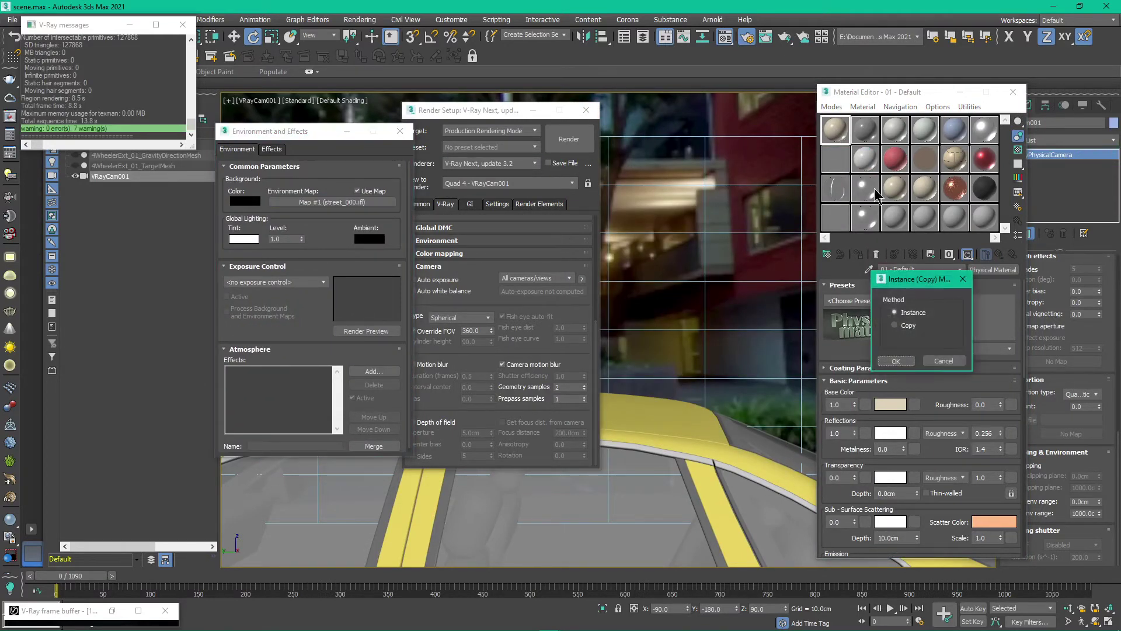
click(896, 357)
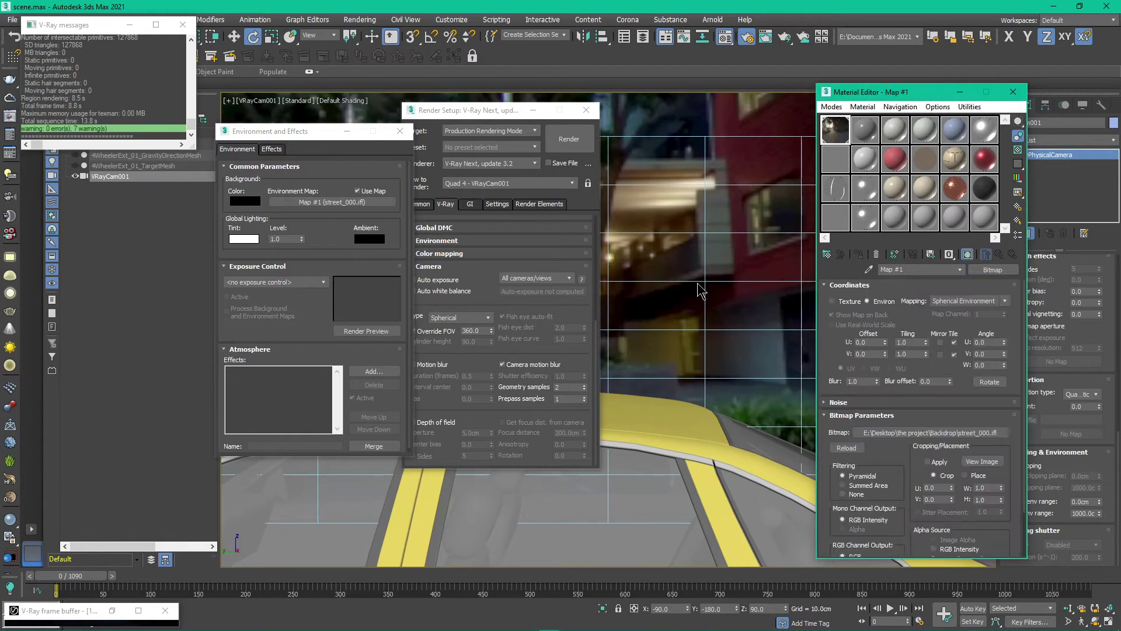
Set the street environment bitmap's output amount to 2.2
scroll(1011, 468, down, 3)
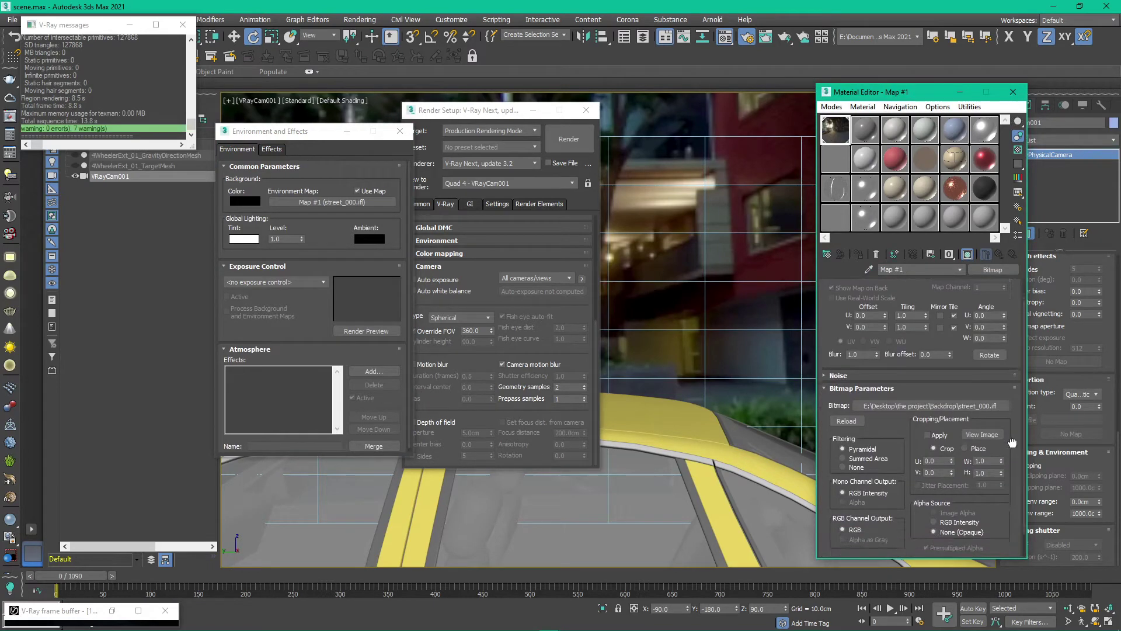
scroll(1011, 488, up, 3)
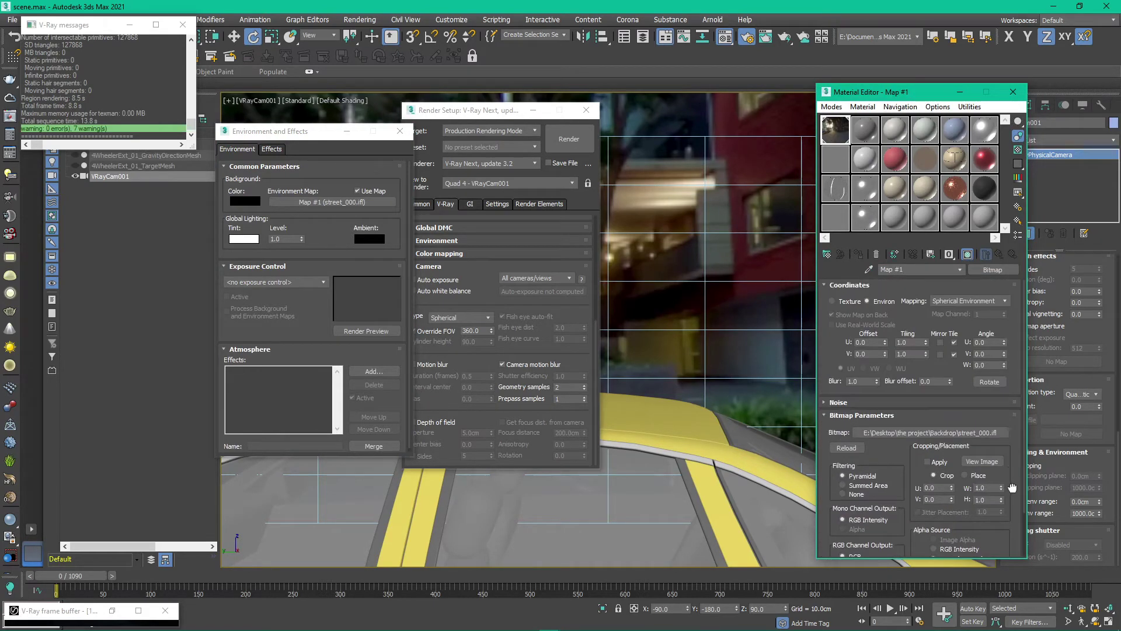
scroll(1012, 488, down, 3)
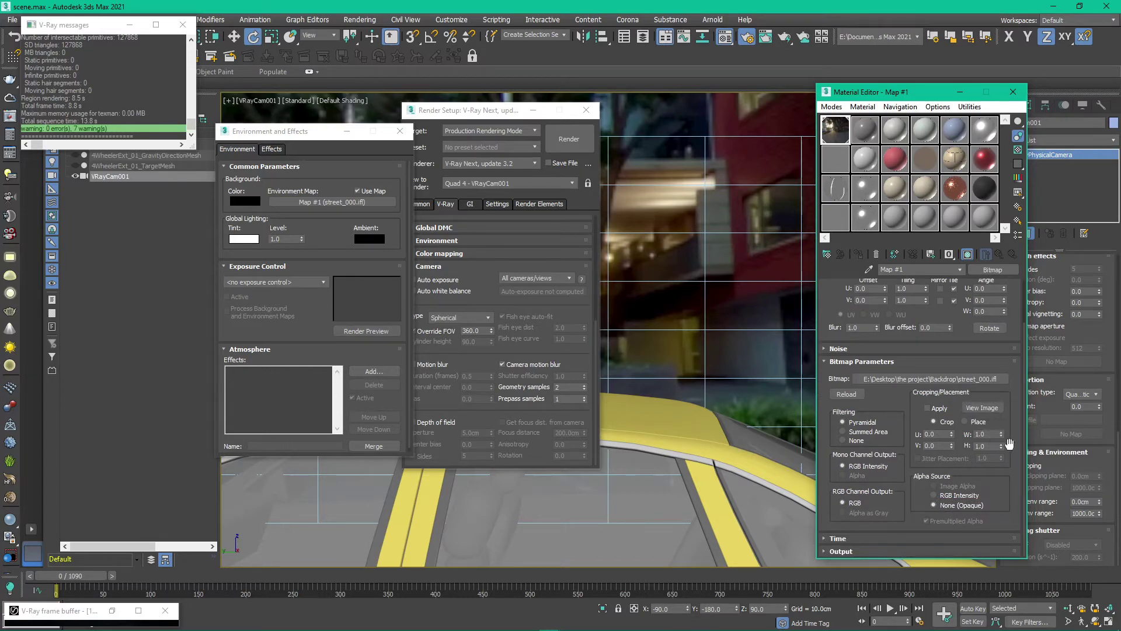
click(885, 551)
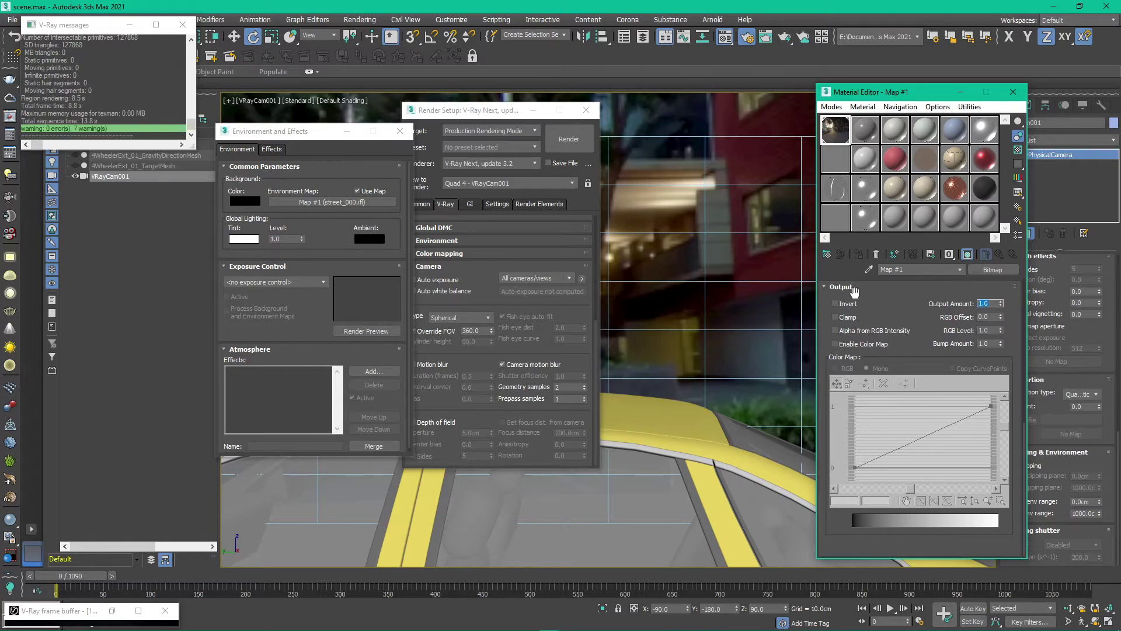
click(987, 303)
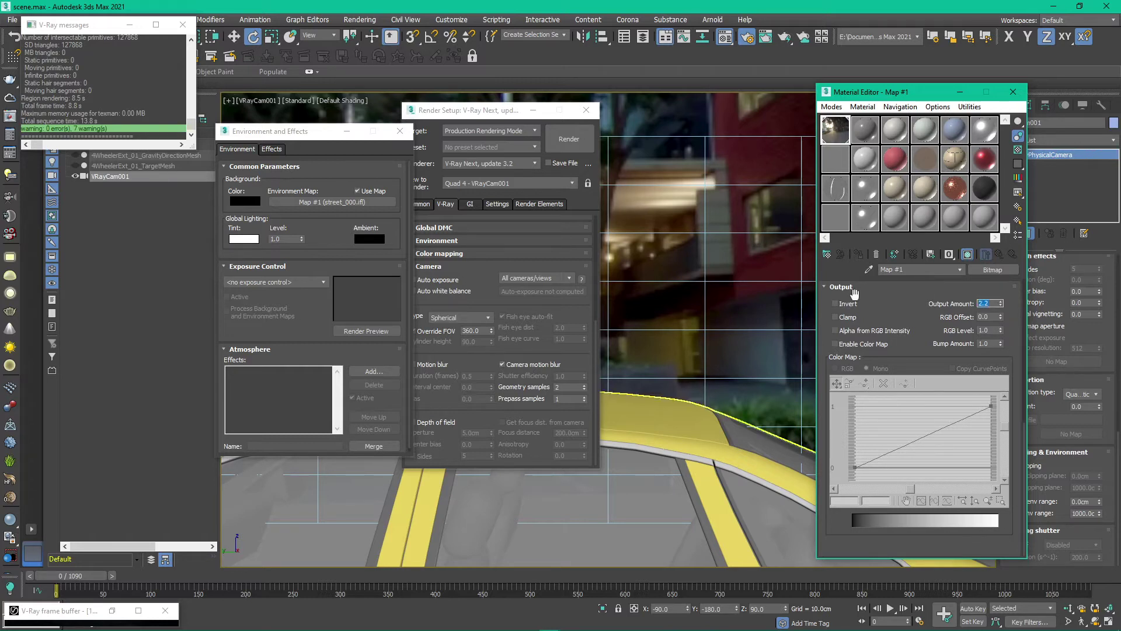
Render the camera view again to check the backdrop's brightness, then close the frame buffer
click(582, 146)
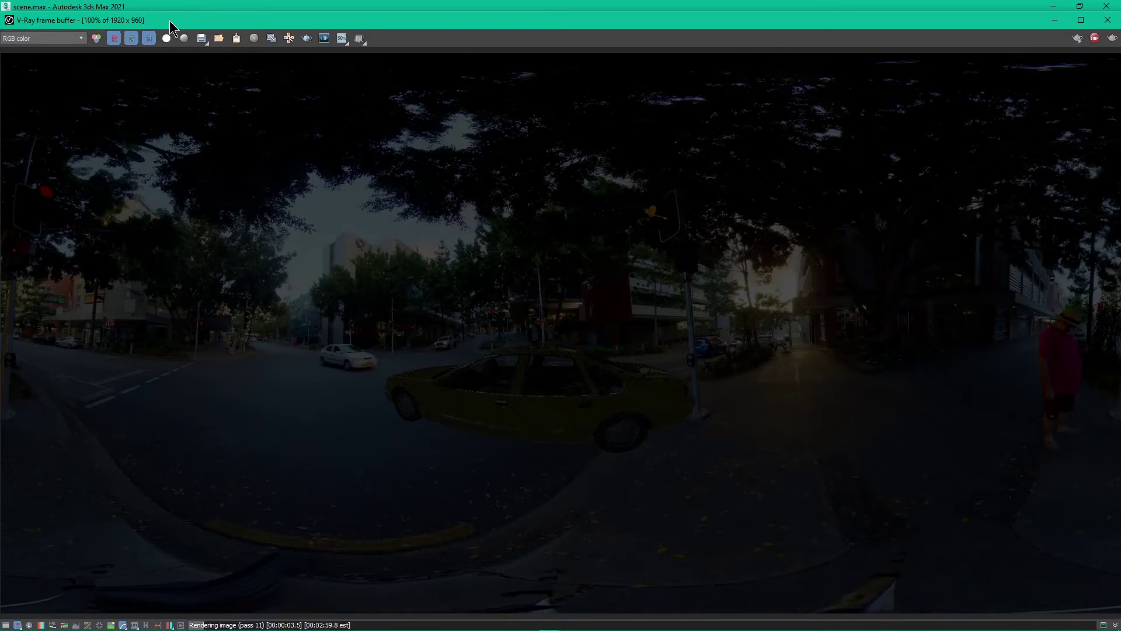
mouse_move(174, 22)
mouse_down()
mouse_move(185, 23)
mouse_move(171, 12)
mouse_up()
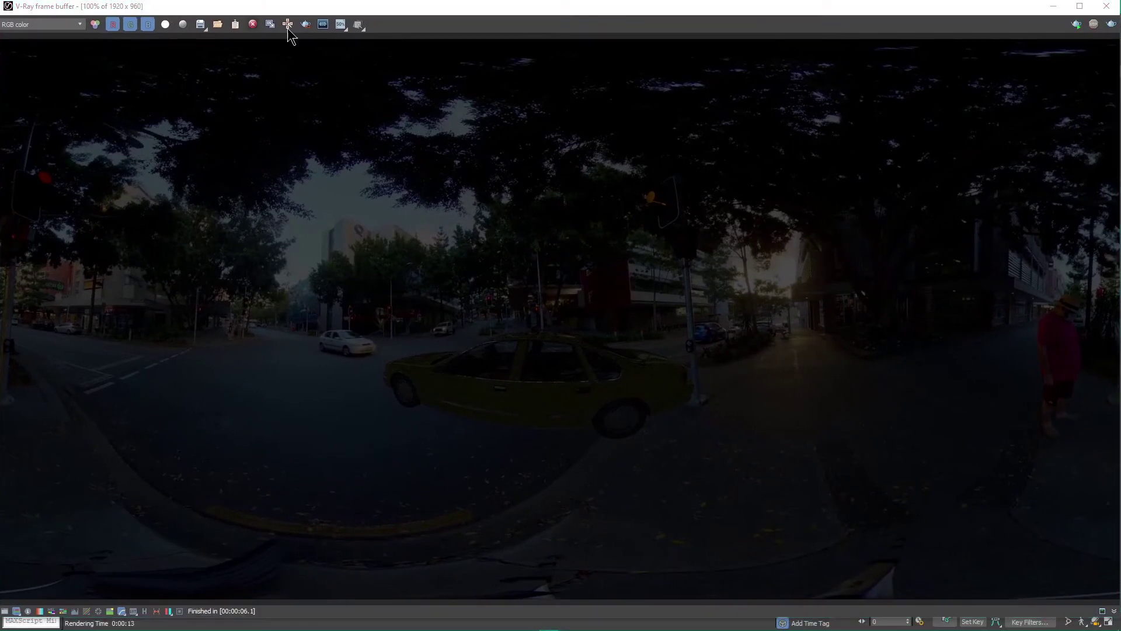
drag(1001, 10, 1018, 80)
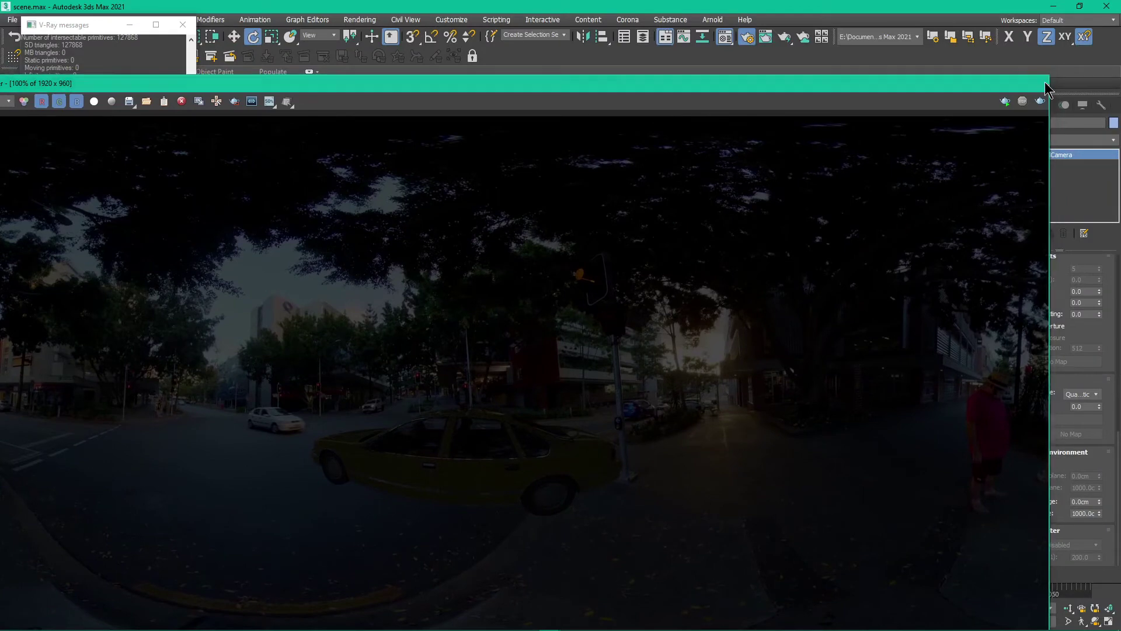
click(1045, 86)
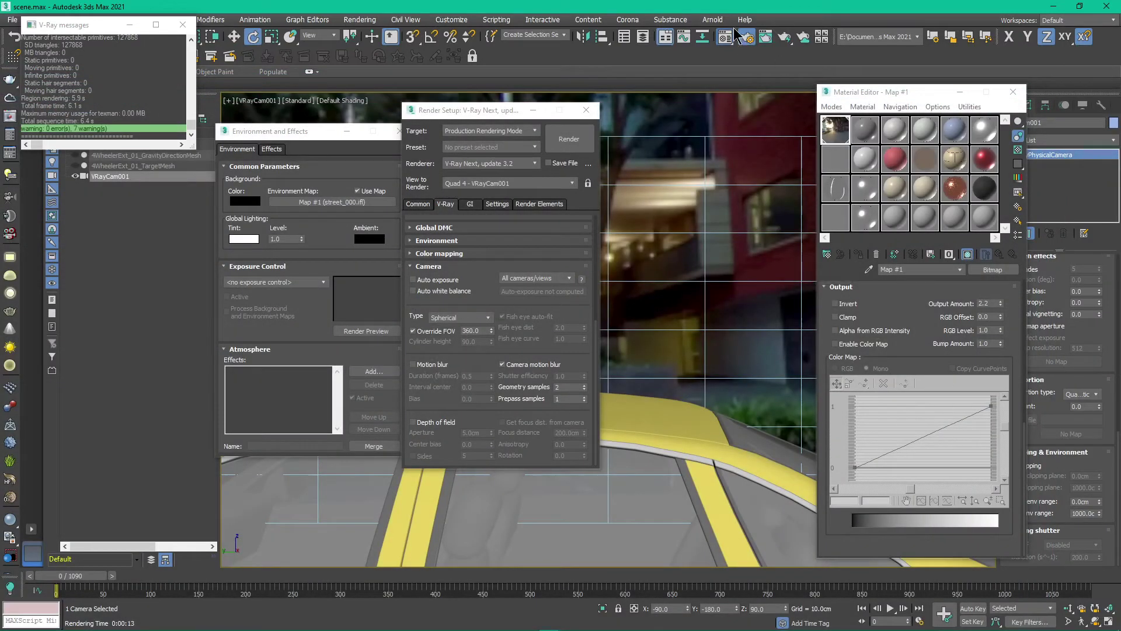
Set the render output width to 1280 with the image aspect locked at 2.0, and render the camera view
click(747, 37)
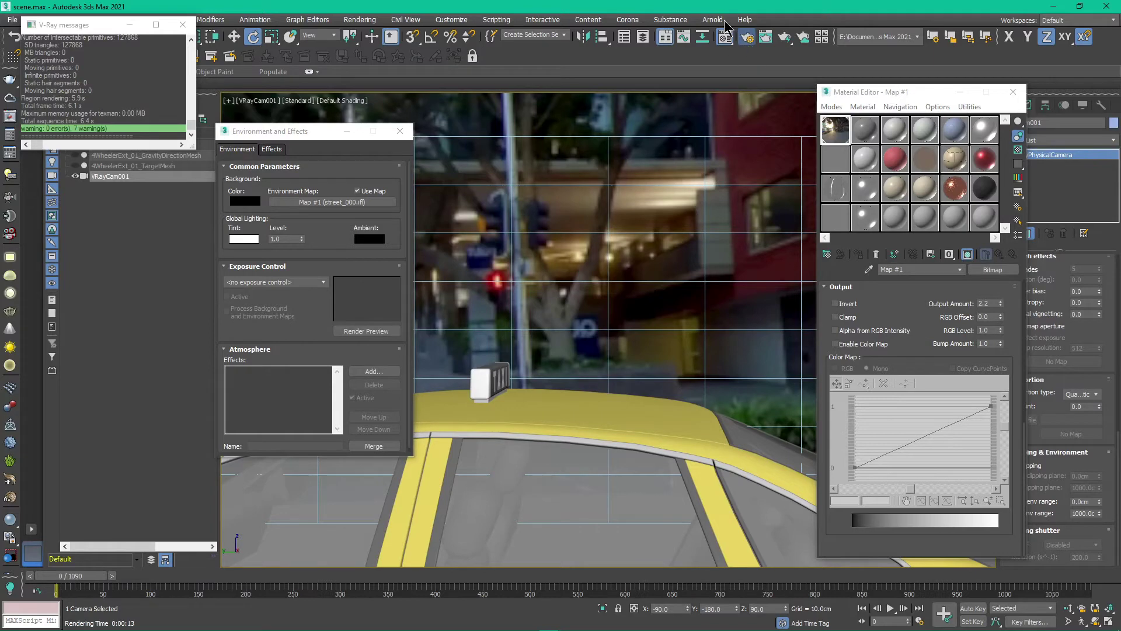
click(747, 37)
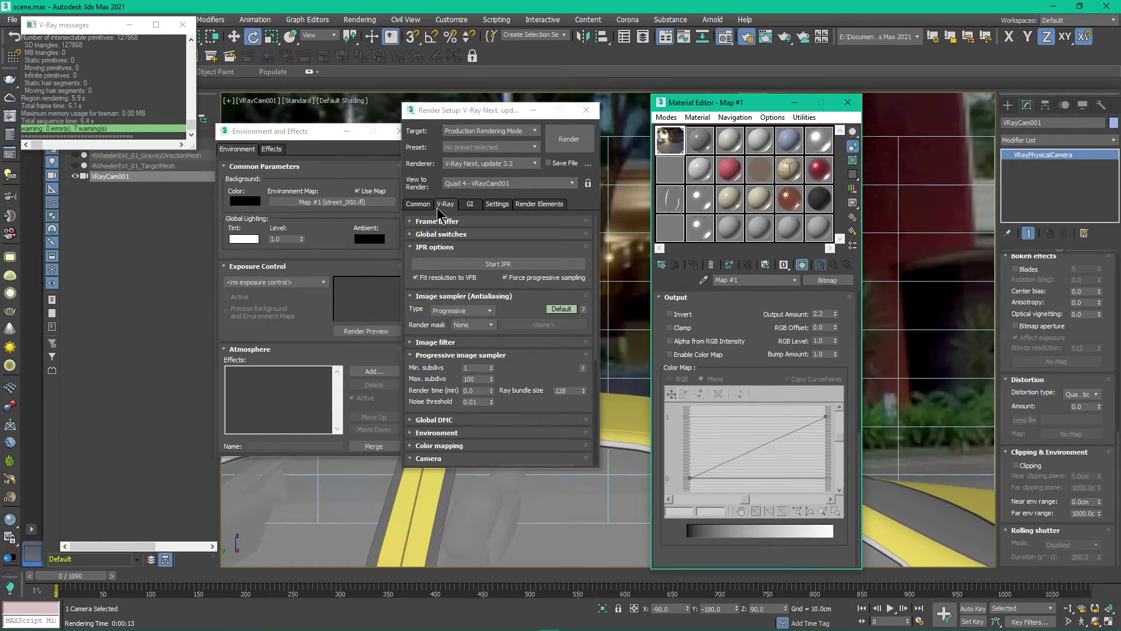
click(418, 203)
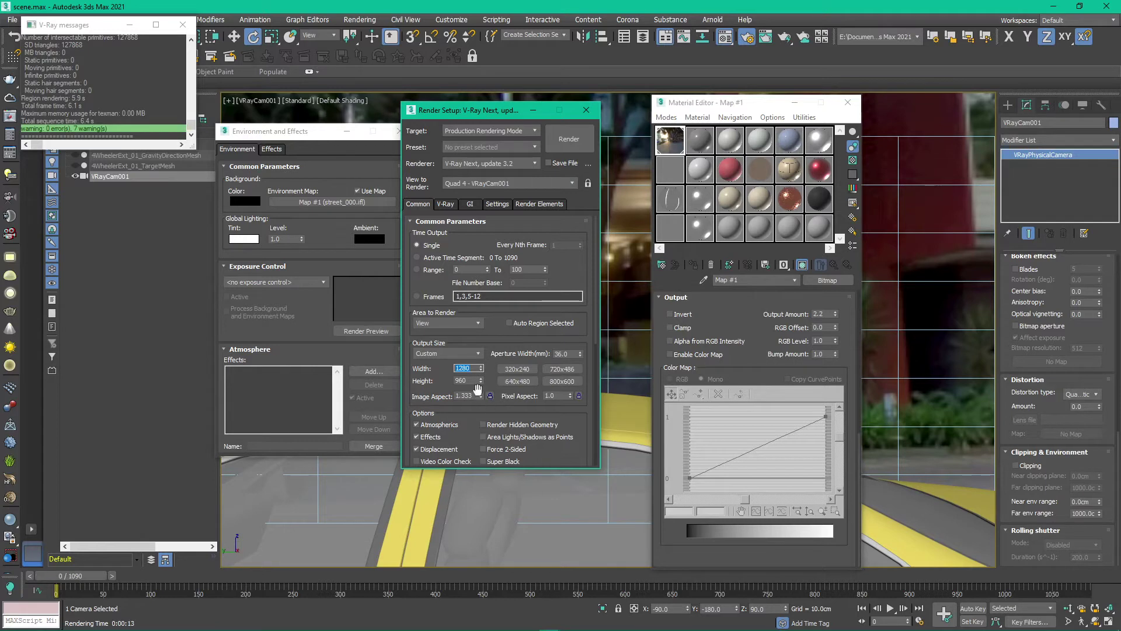
click(474, 396)
key(Return)
click(490, 397)
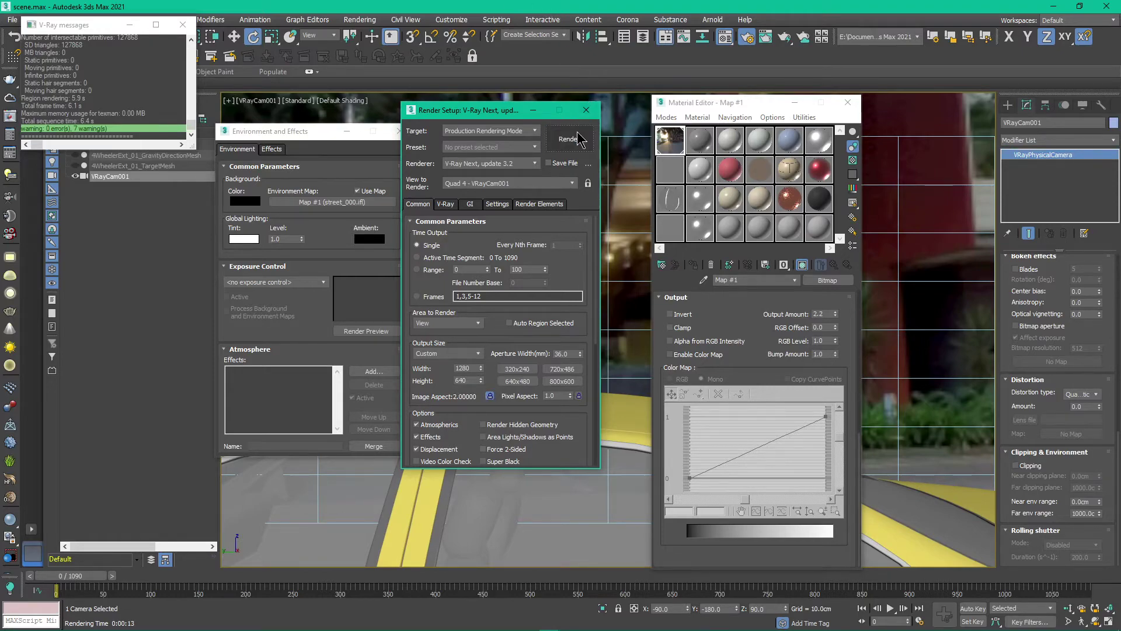
click(577, 138)
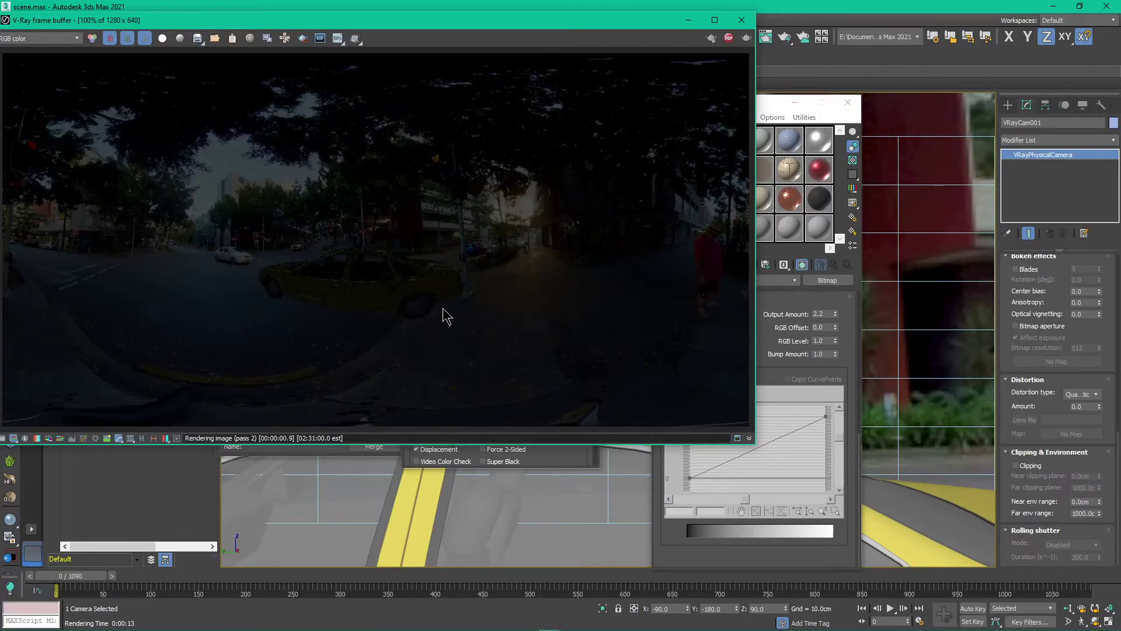
drag(660, 23, 684, 257)
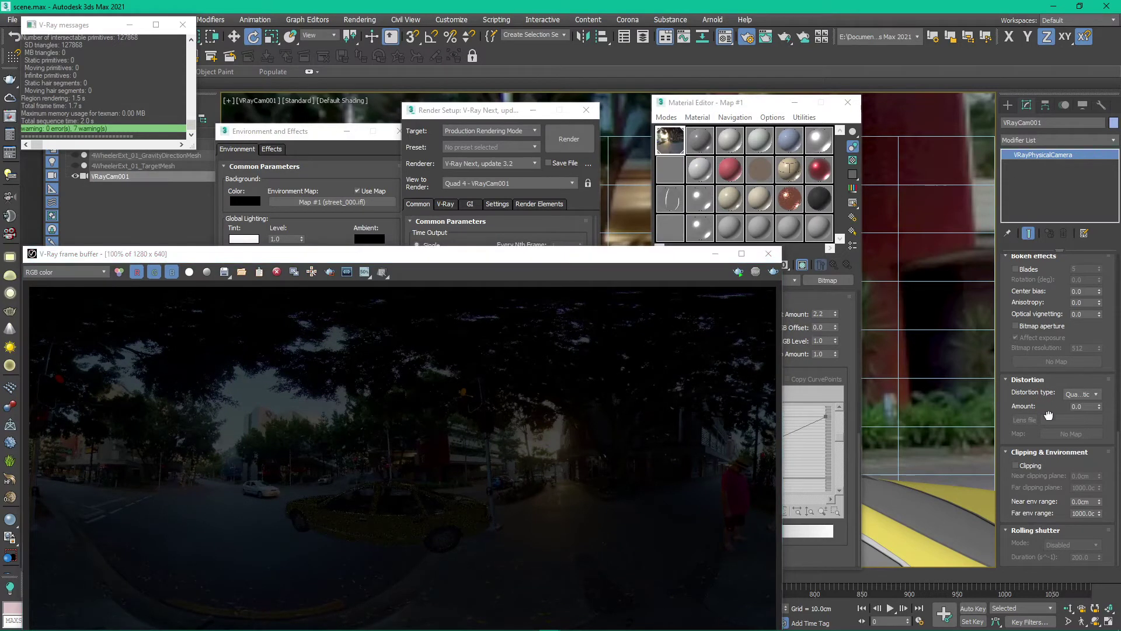
Set the V-Ray camera's F-number to 2, film speed to ISO 400 and shutter speed to 400, and render the view again
drag(1040, 401, 1044, 626)
drag(1094, 307, 1080, 586)
click(1091, 429)
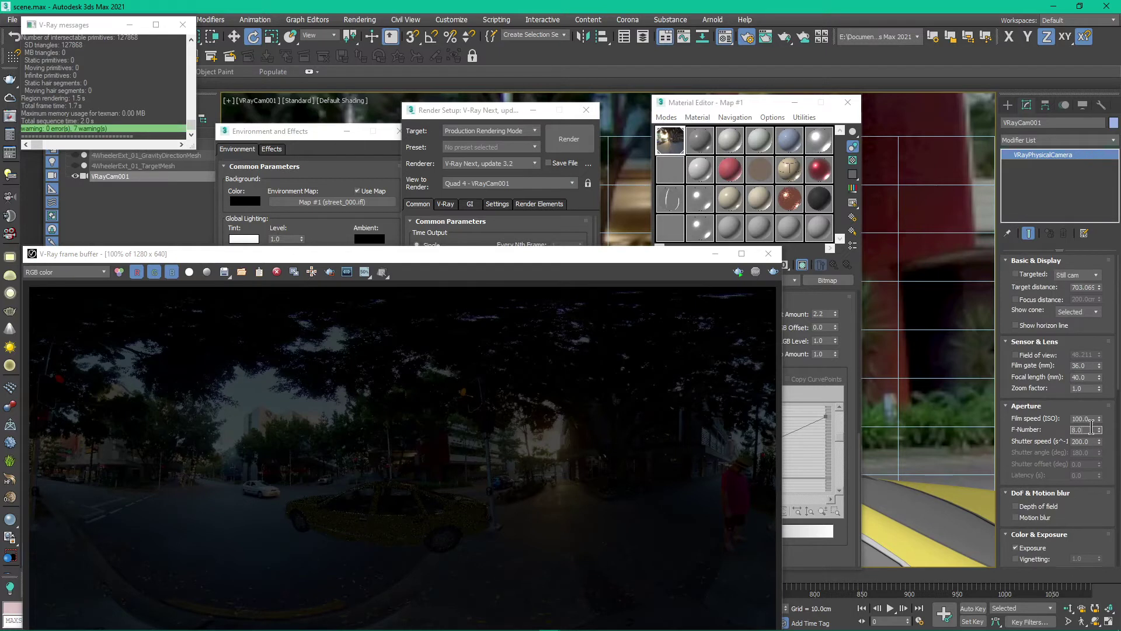
text(2)
key(Tab)
click(1092, 419)
click(738, 271)
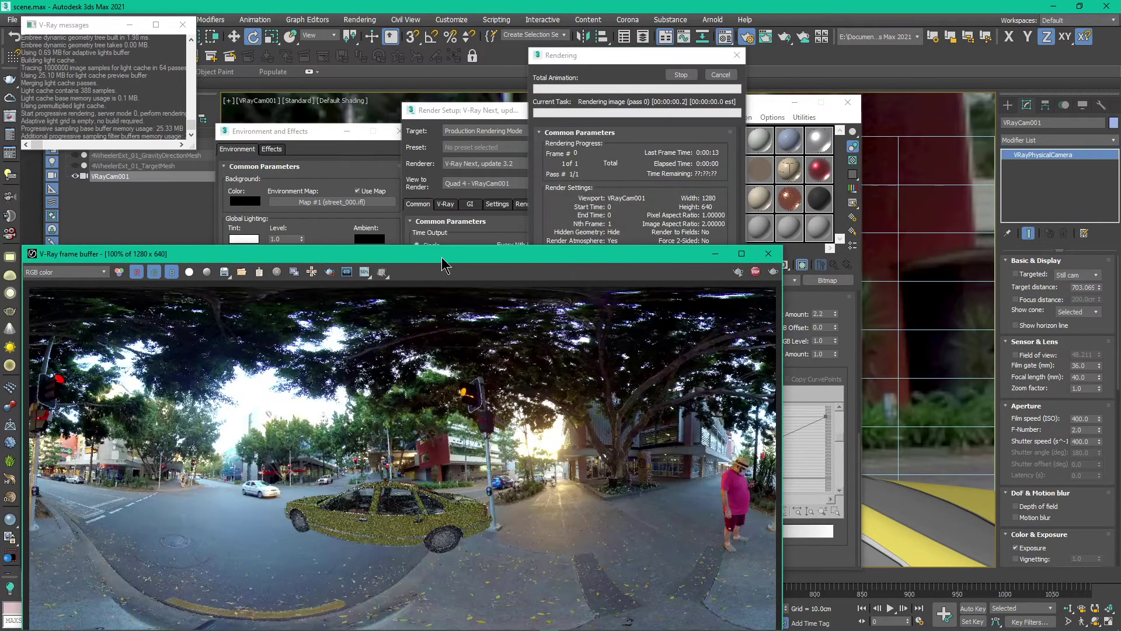
drag(442, 258, 493, 81)
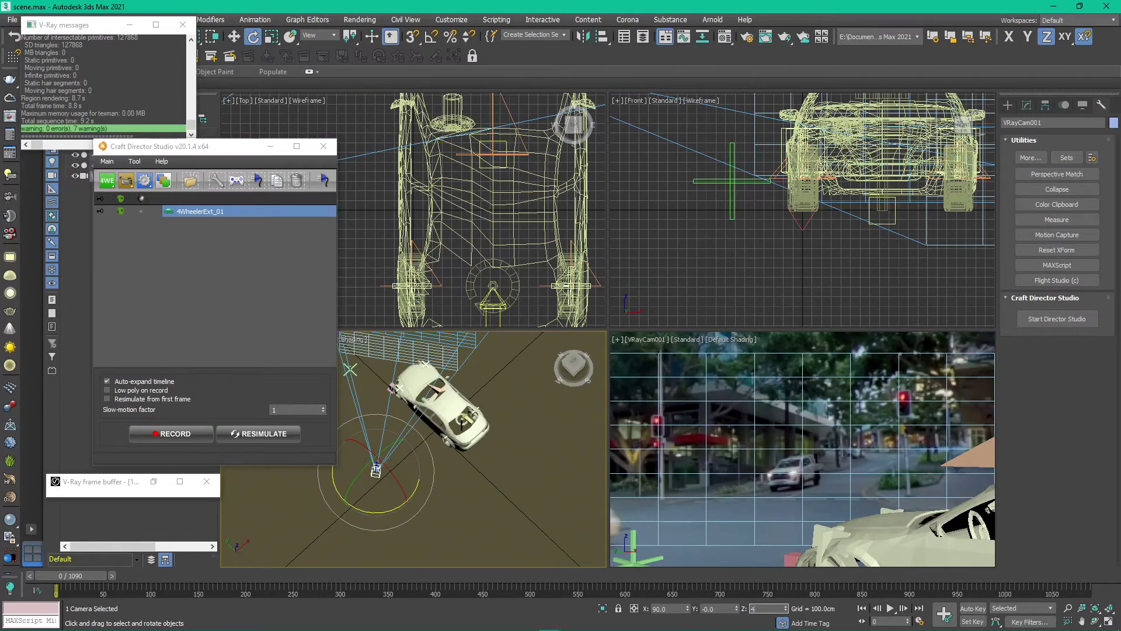
Set the V-Ray camera's Z rotation to 45 degrees
key(Return)
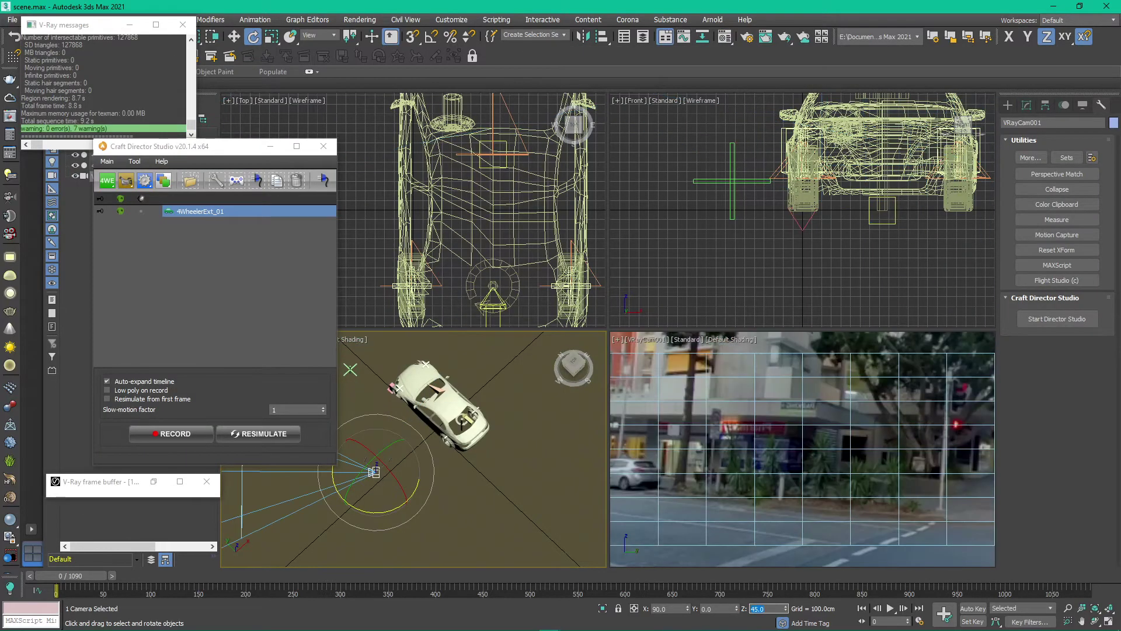
Set the V-Ray camera's Z rotation to -45 degrees
key(BackSpace)
key(Return)
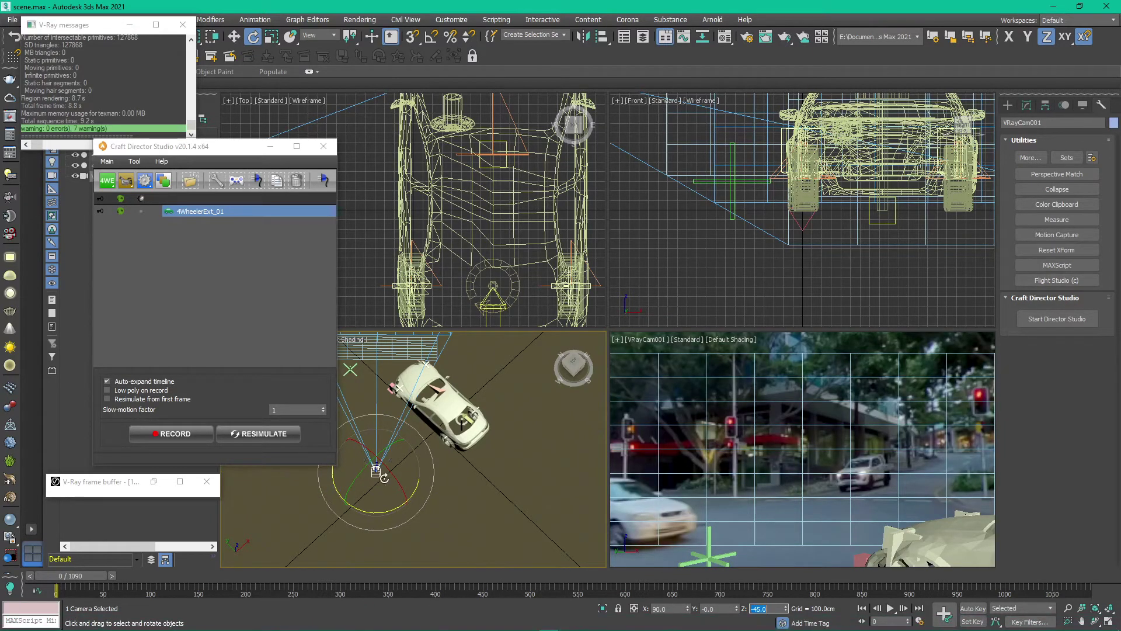
middle_drag(399, 418, 461, 443)
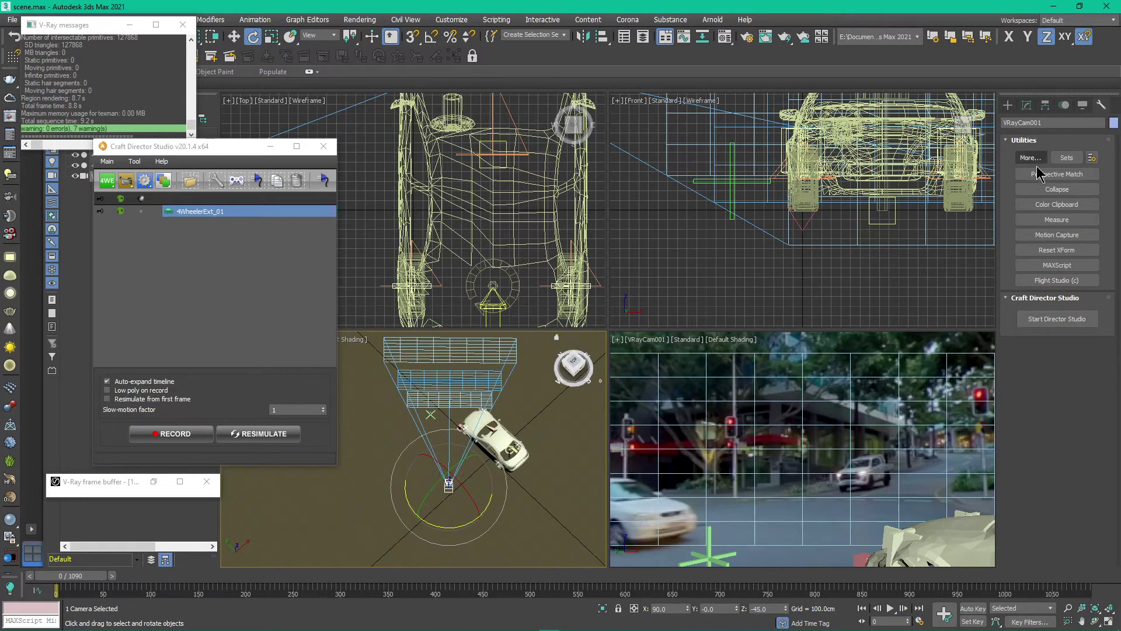
Draw a plane about 880 cm long and 900 cm wide on the ground in front of the camera, reaching the car
click(1007, 105)
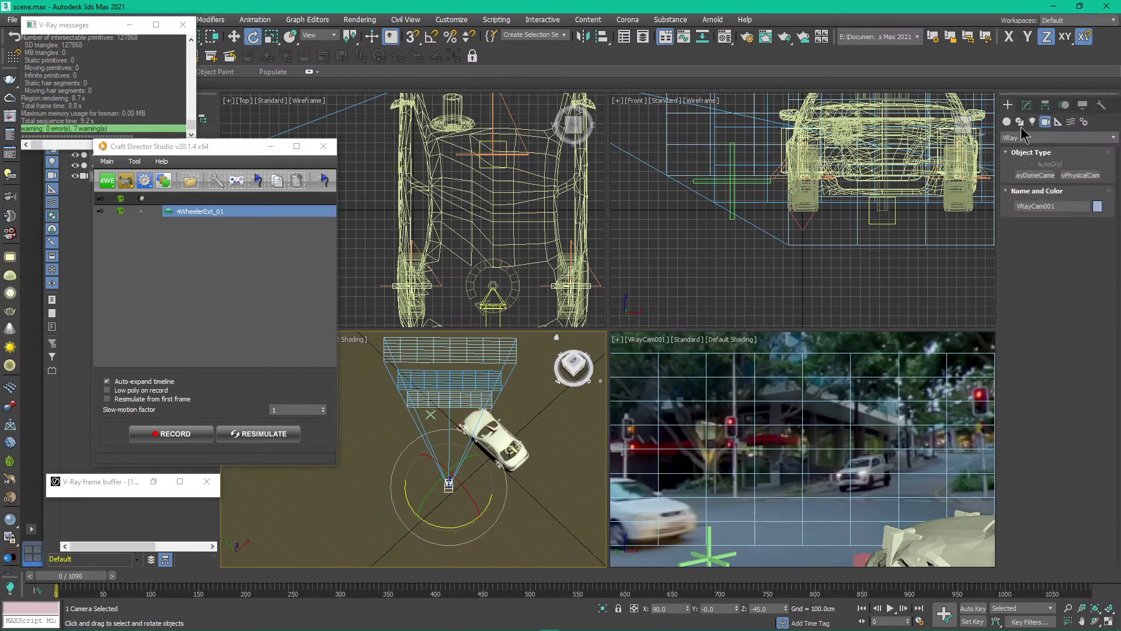
click(1007, 122)
click(1079, 224)
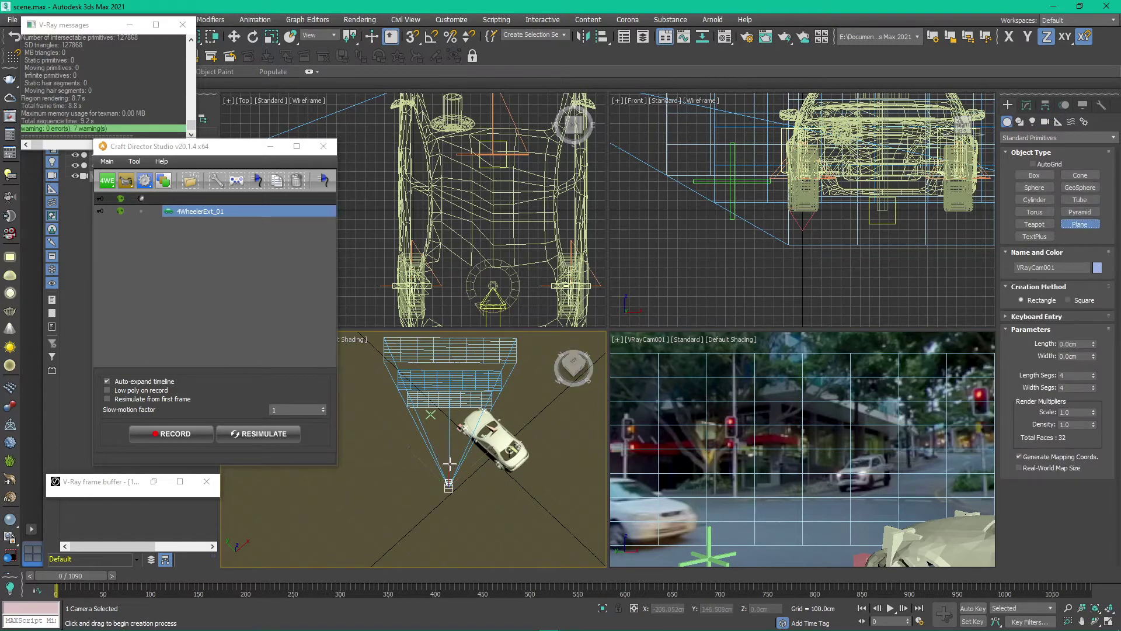
drag(449, 465, 473, 302)
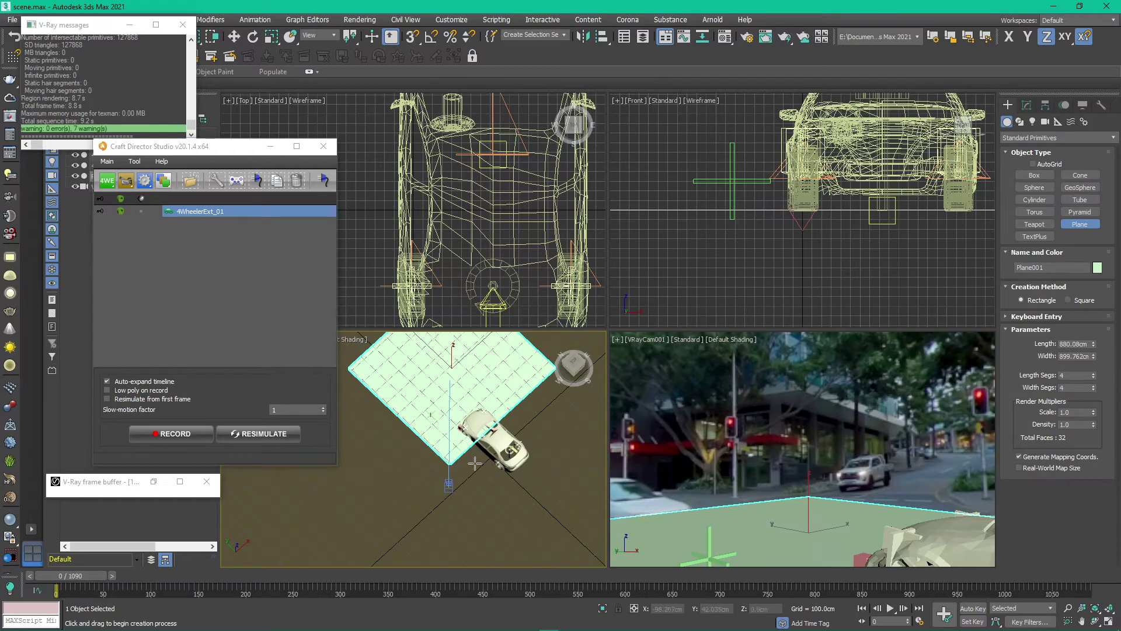
Convert the ground plane to an Editable Poly and start editing its edges
key(e)
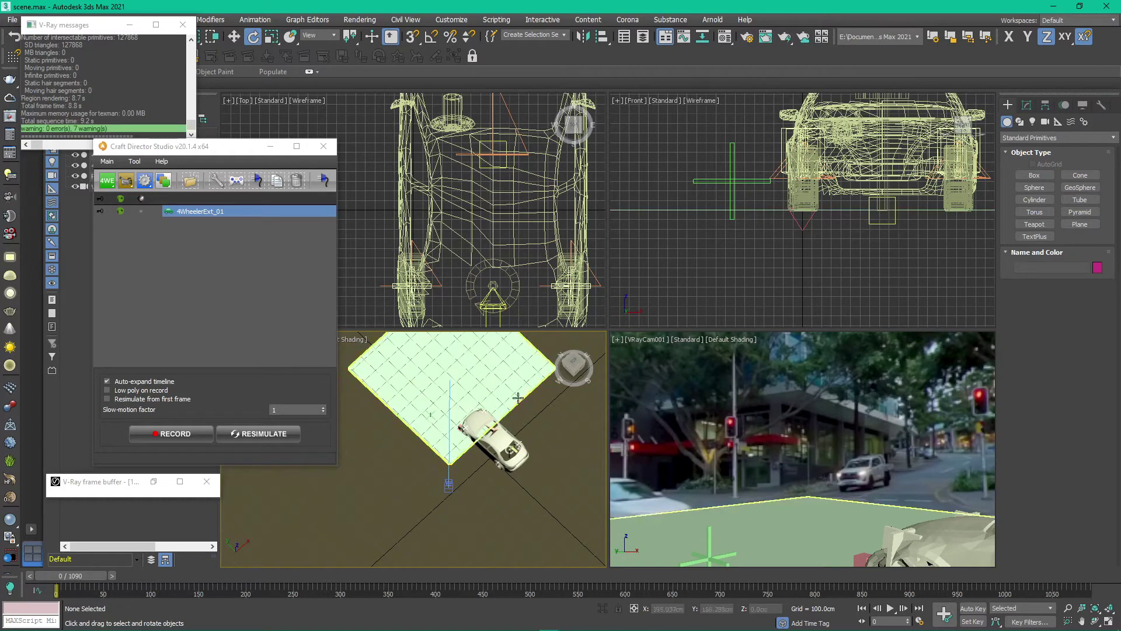
right_click(516, 399)
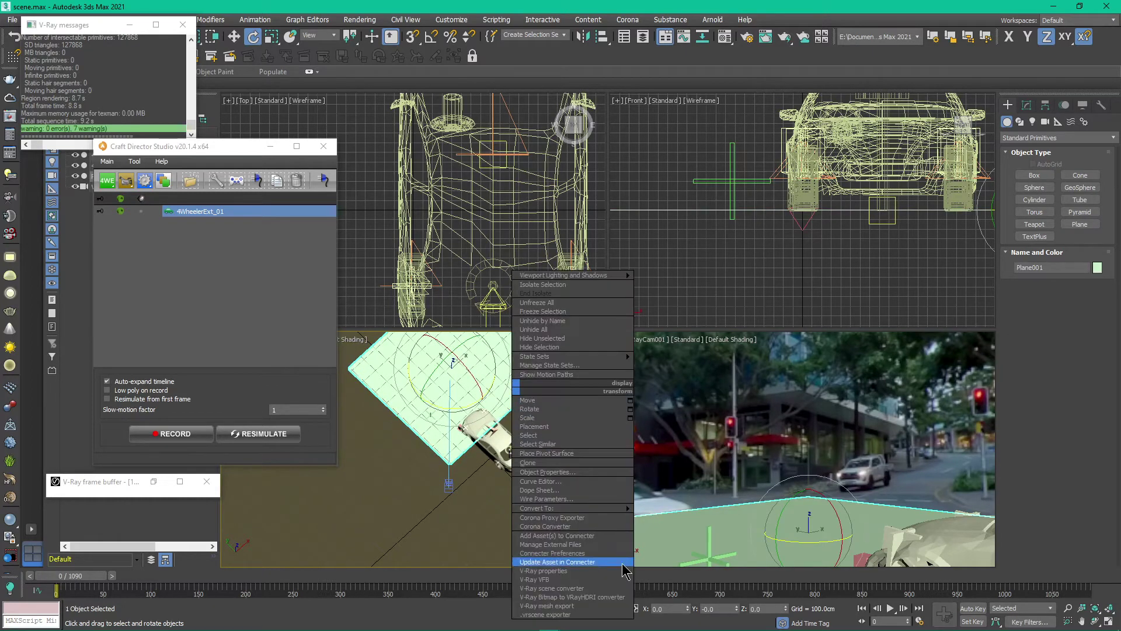
mouse_move(619, 507)
click(688, 516)
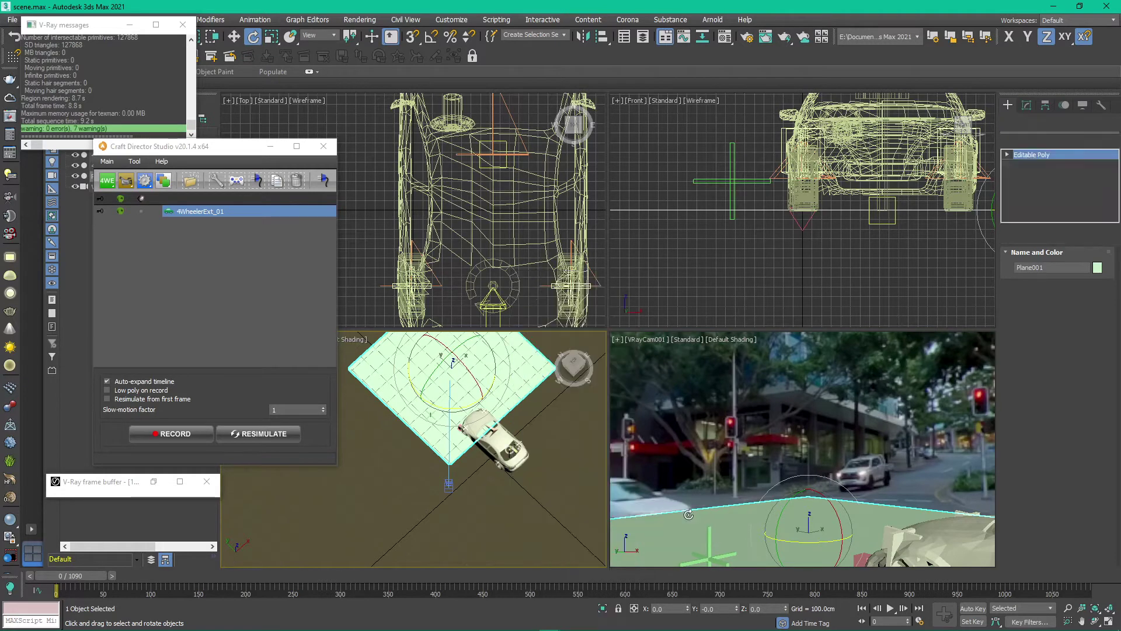
click(1043, 274)
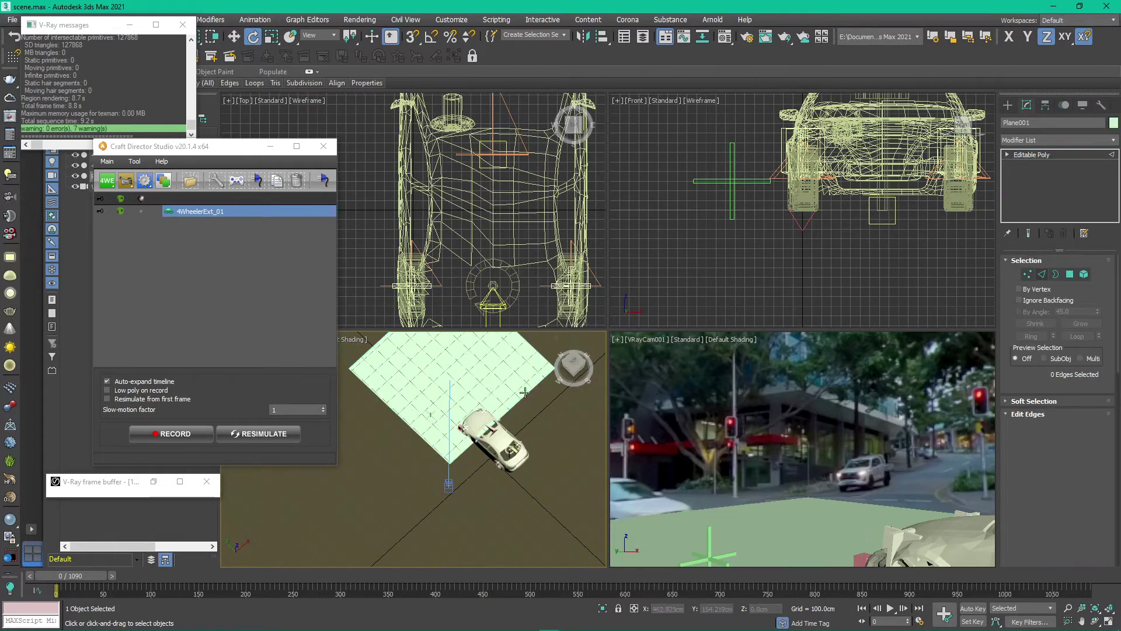
Extend the plane's border edges into two long arms that form a V-shaped road around the camera corner
click(517, 395)
key(w)
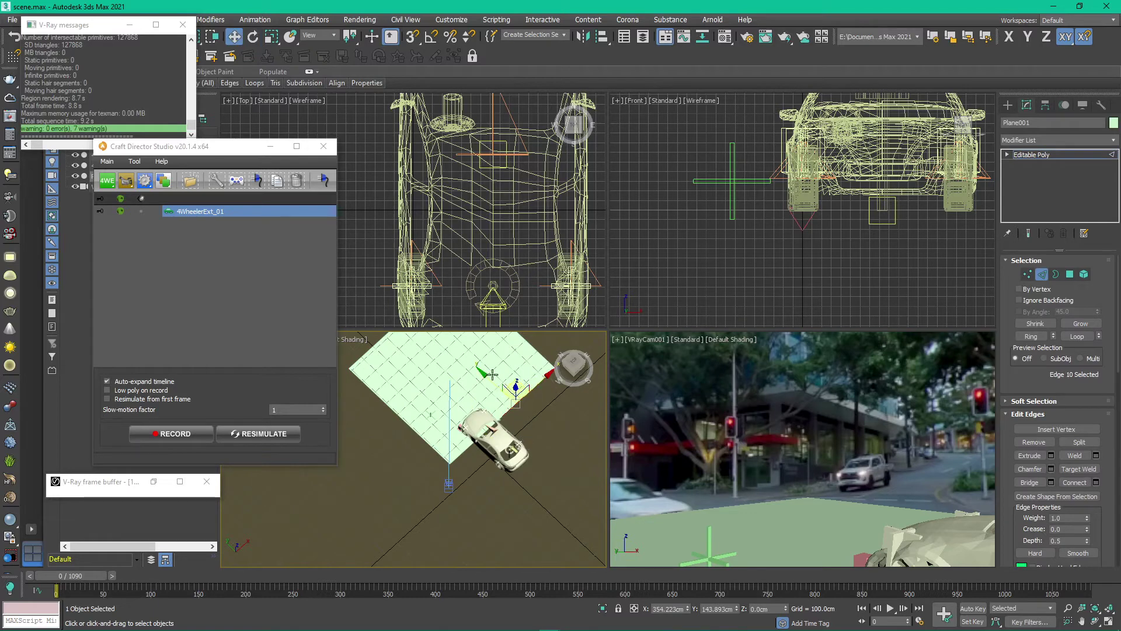
drag(487, 375, 624, 510)
right_click(623, 510)
middle_drag(546, 524, 533, 528)
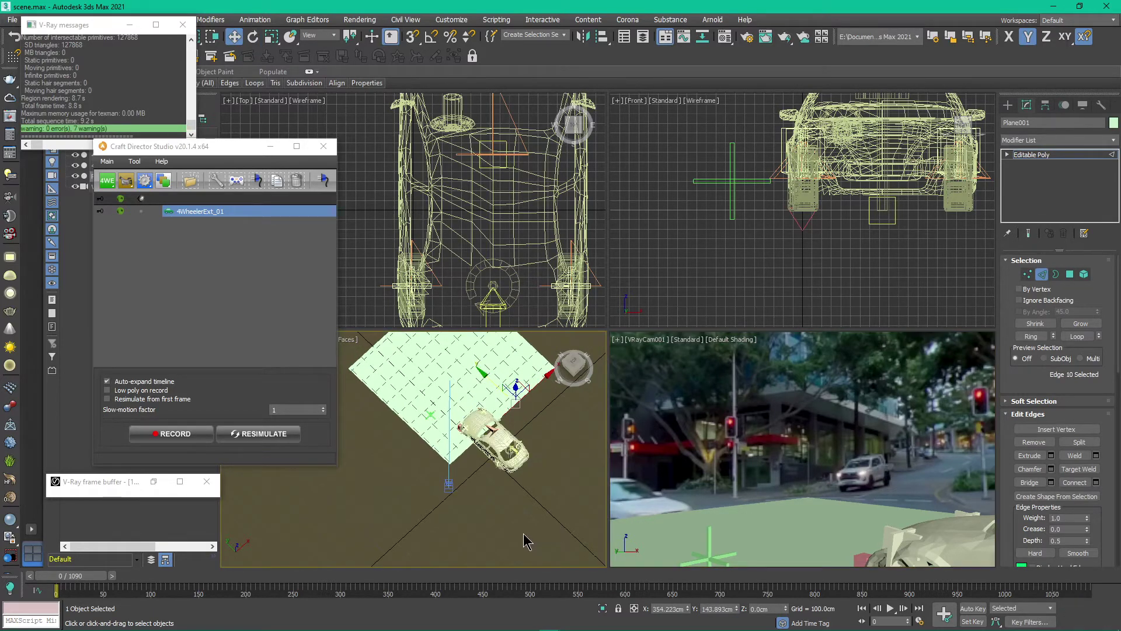
scroll(493, 462, up, 3)
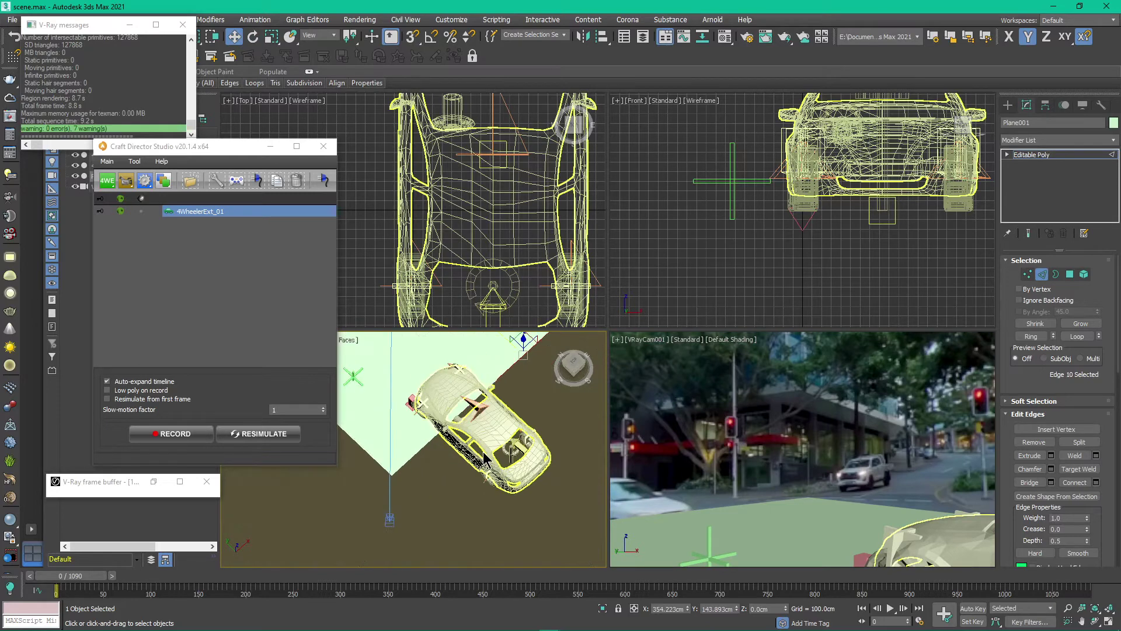
double_click(428, 454)
middle_drag(420, 453, 405, 524)
scroll(405, 523, down, 5)
shift+drag(443, 464, 482, 475)
key(2)
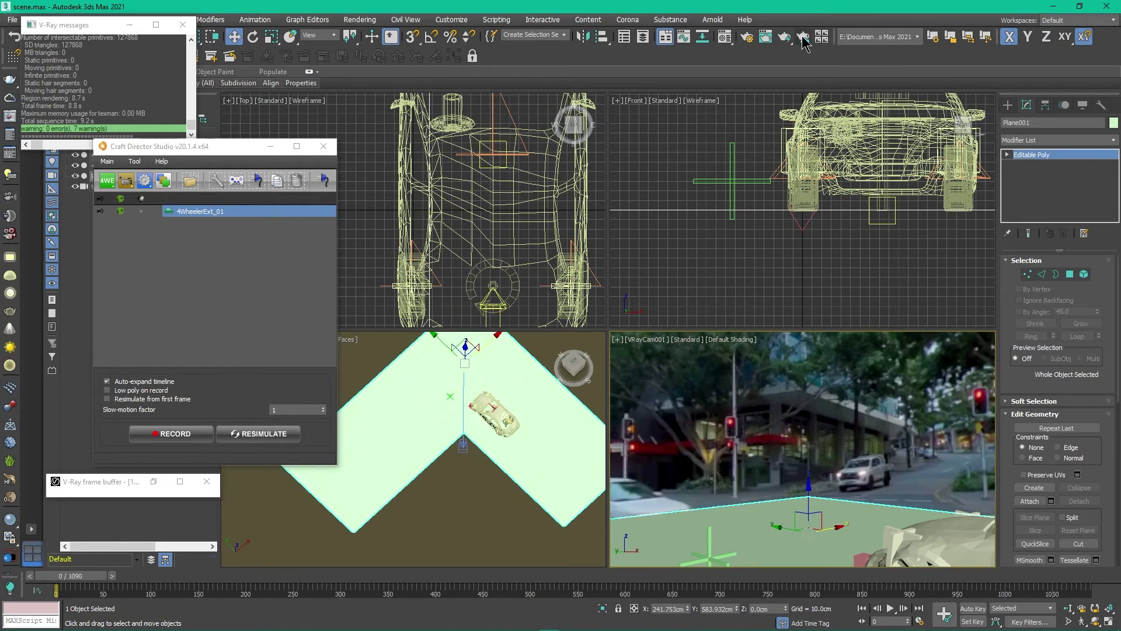
Render the spherical camera view, rotate the road plane slightly about Z to follow the street, and render again
key(shift+q)
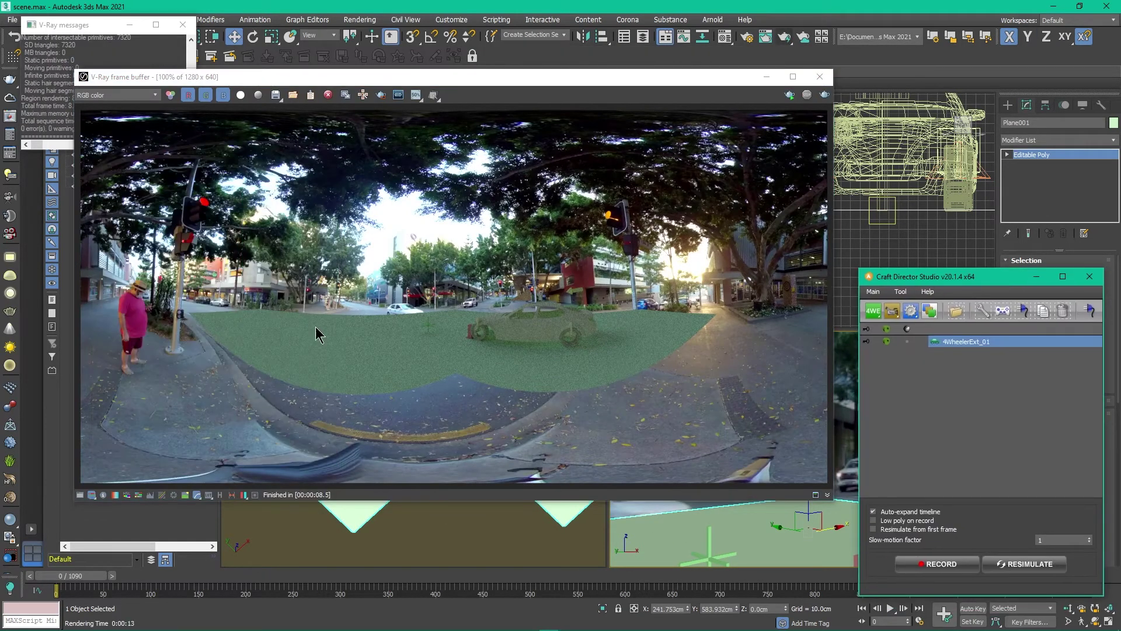
click(820, 77)
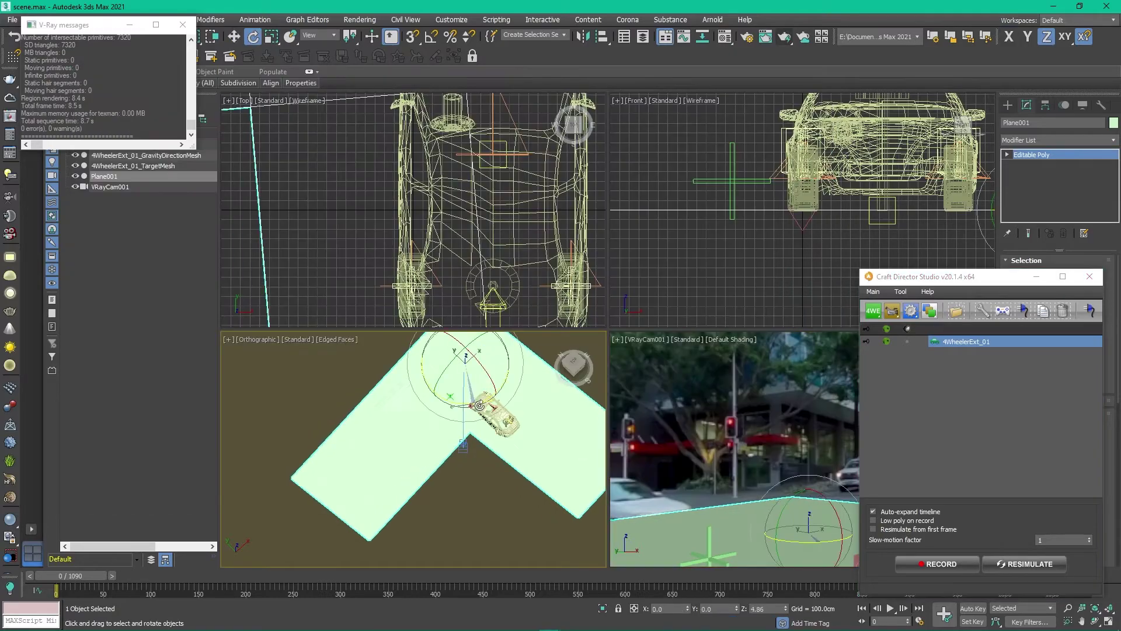
click(408, 409)
key(shift+q)
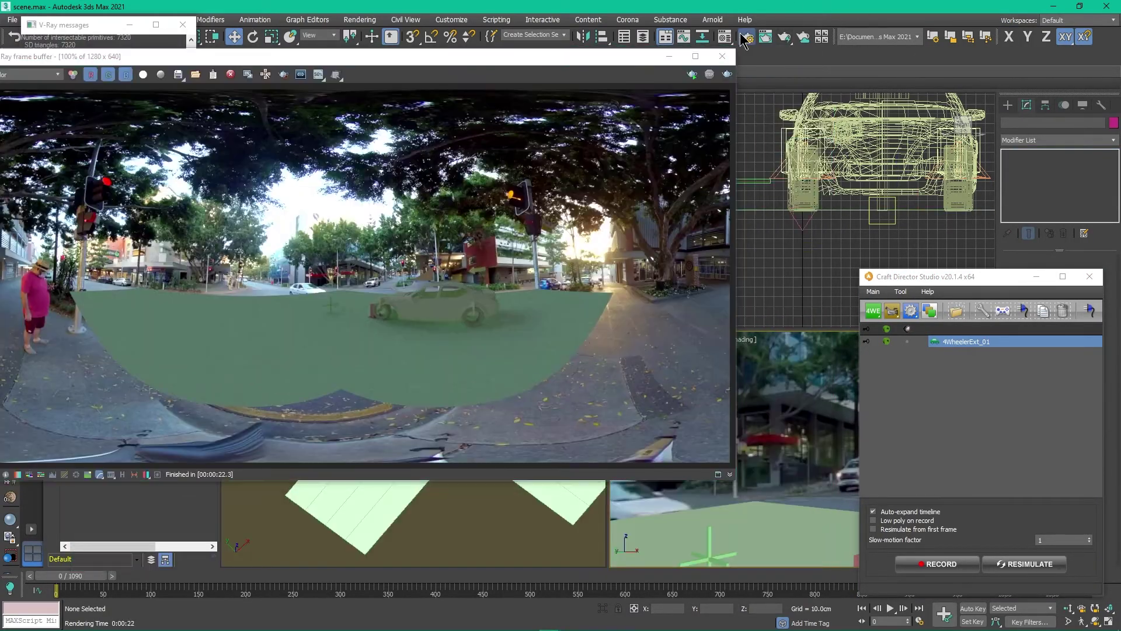
Set the progressive image sampler's render time limit to 0.1 minutes in the V-Ray render settings
key(F10)
click(55, 224)
scroll(106, 350, down, 10)
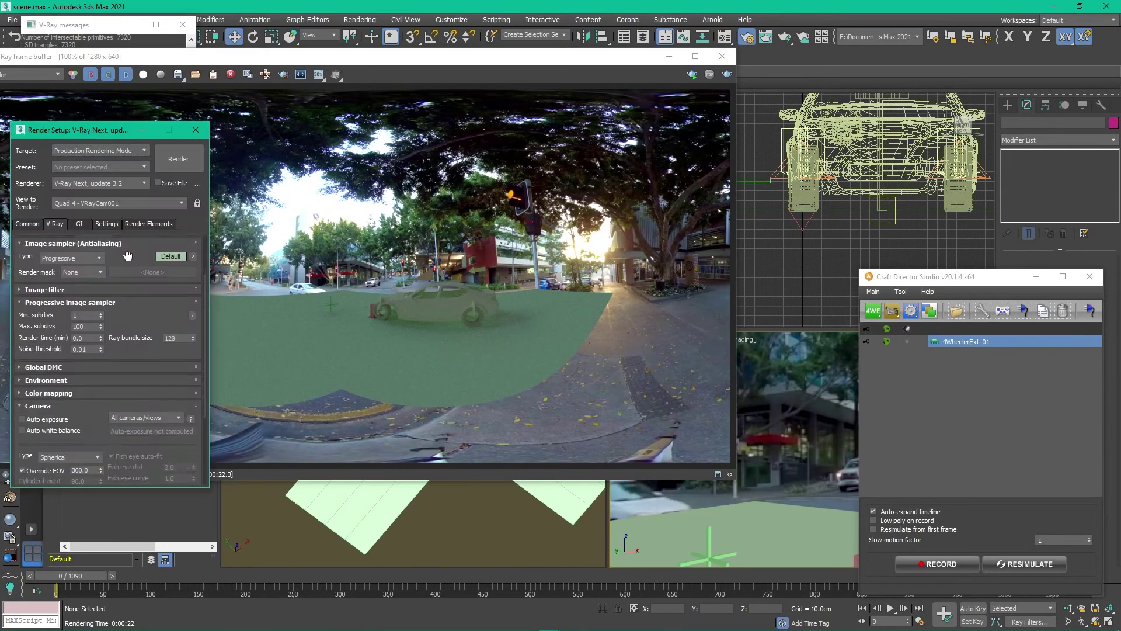
click(86, 329)
Reposition the road plane, adjust the vertices at the end of one arm to fit the street, and render the camera view
click(503, 462)
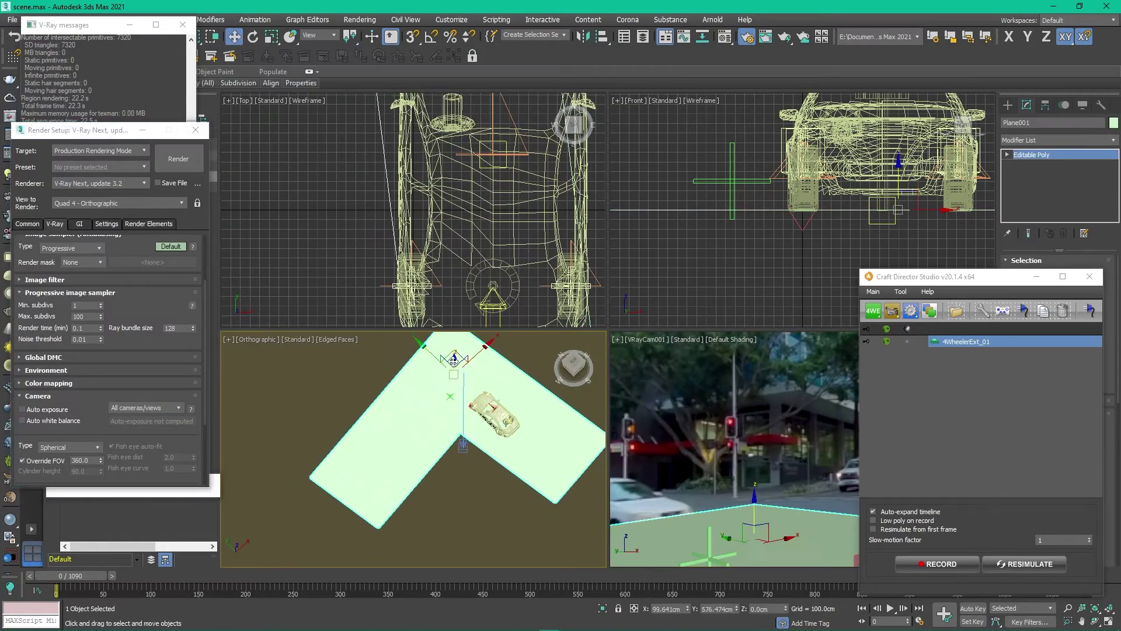
middle_drag(538, 508, 371, 495)
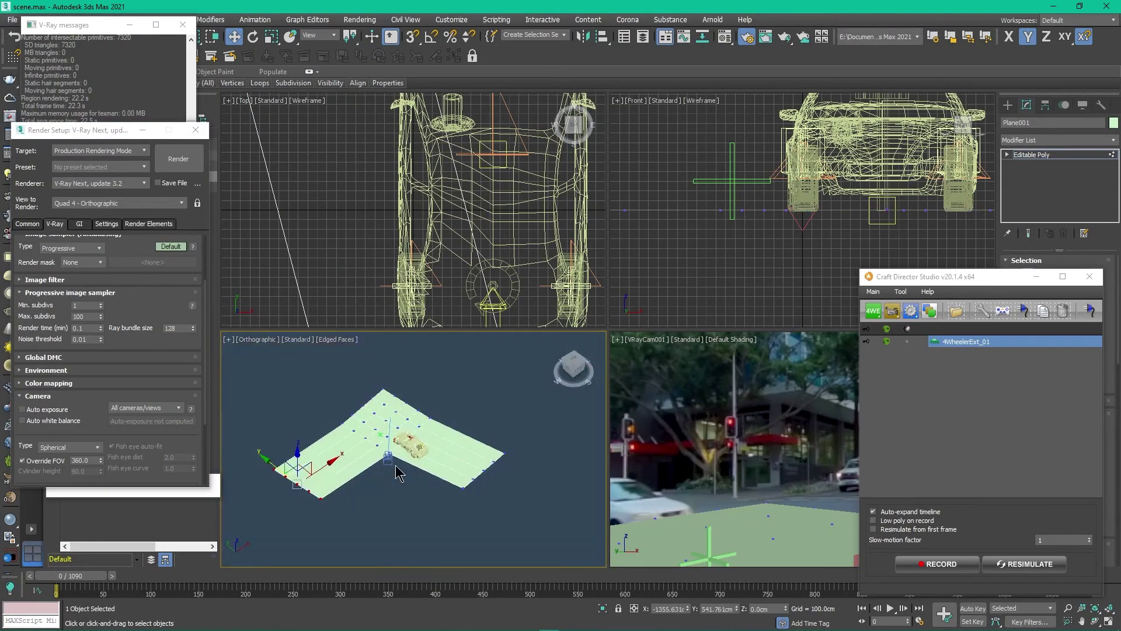
click(692, 530)
key(shift+q)
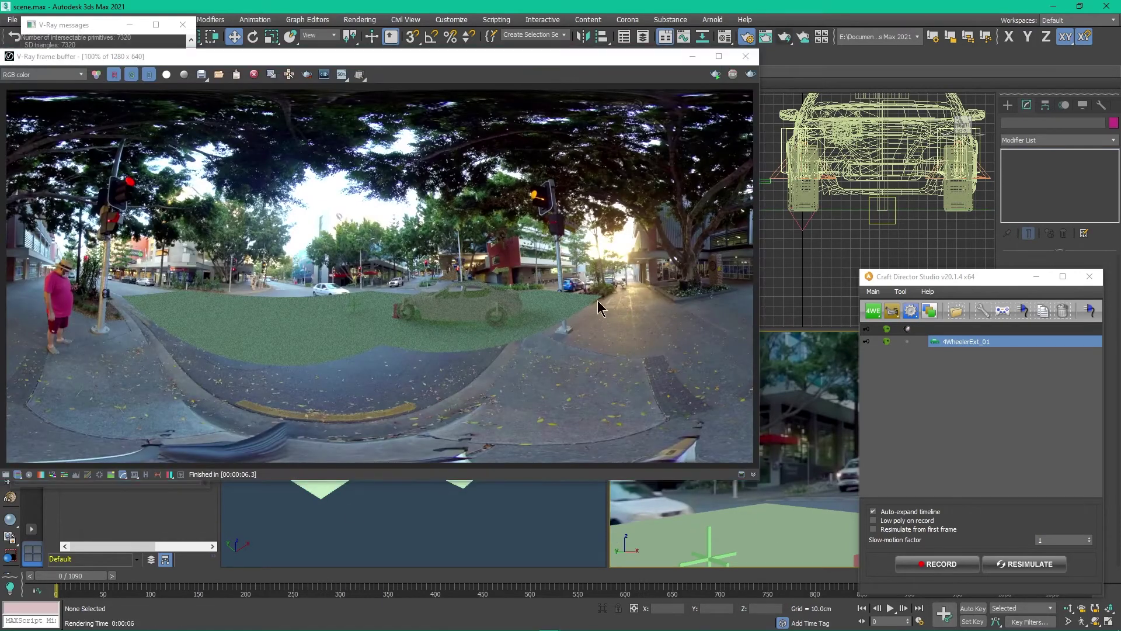
Reshape the end vertices of the road plane's other arm and render the camera view again
drag(689, 56, 689, 492)
click(373, 409)
drag(374, 409, 397, 513)
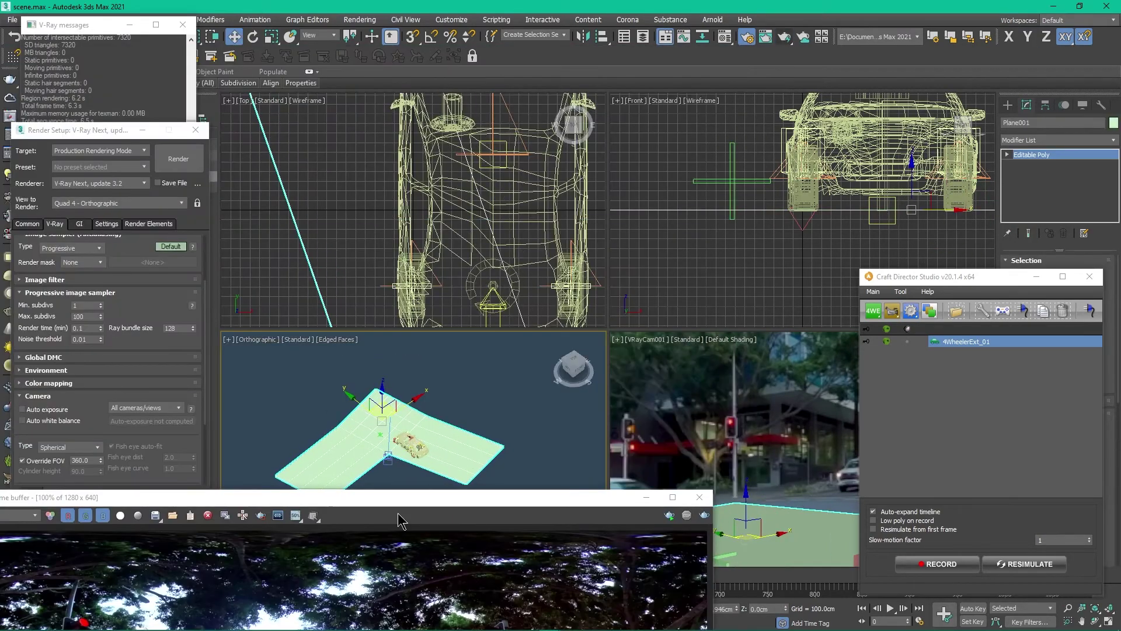
click(836, 105)
drag(701, 82, 462, 458)
drag(420, 375, 514, 381)
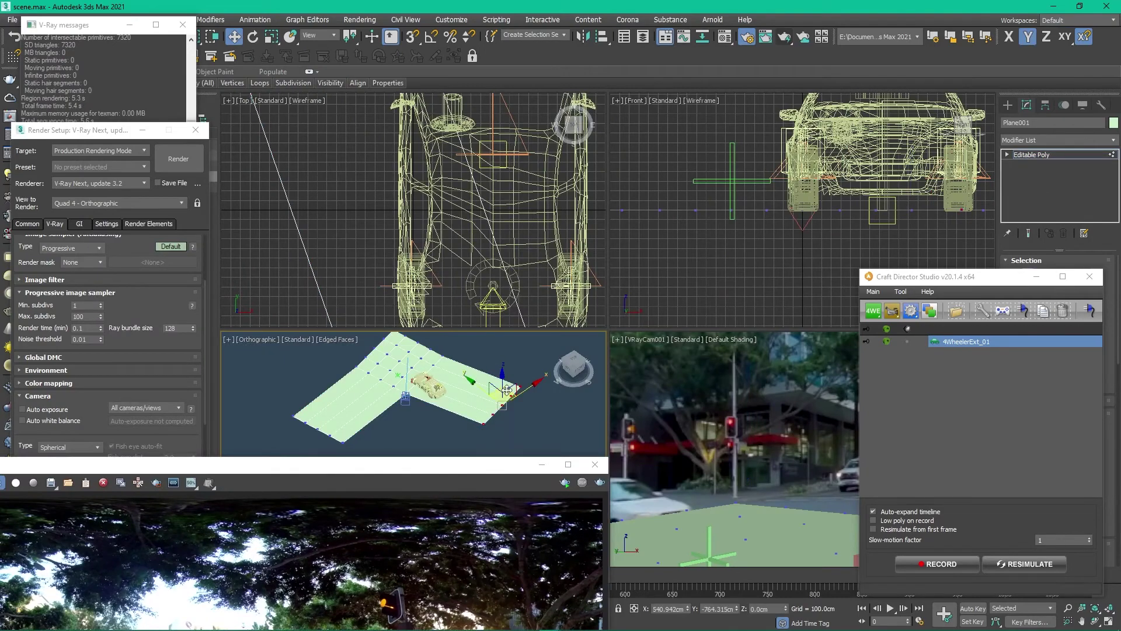
drag(462, 458, 646, 83)
key(shift+q)
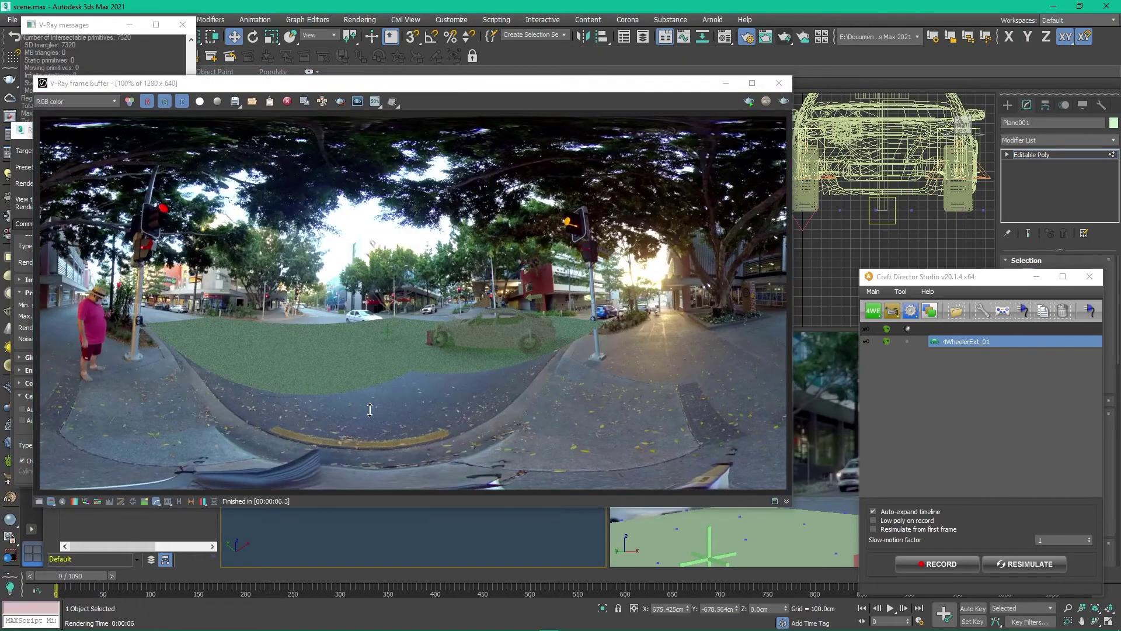
Minimise the frame buffer and adjust a cross edge on one arm of the road plane so the arm bends with the street
click(726, 83)
key(e)
alt+middle_drag(526, 409, 438, 422)
key(w)
key(2)
alt+middle_drag(389, 351, 402, 479)
alt+middle_drag(441, 445, 388, 409)
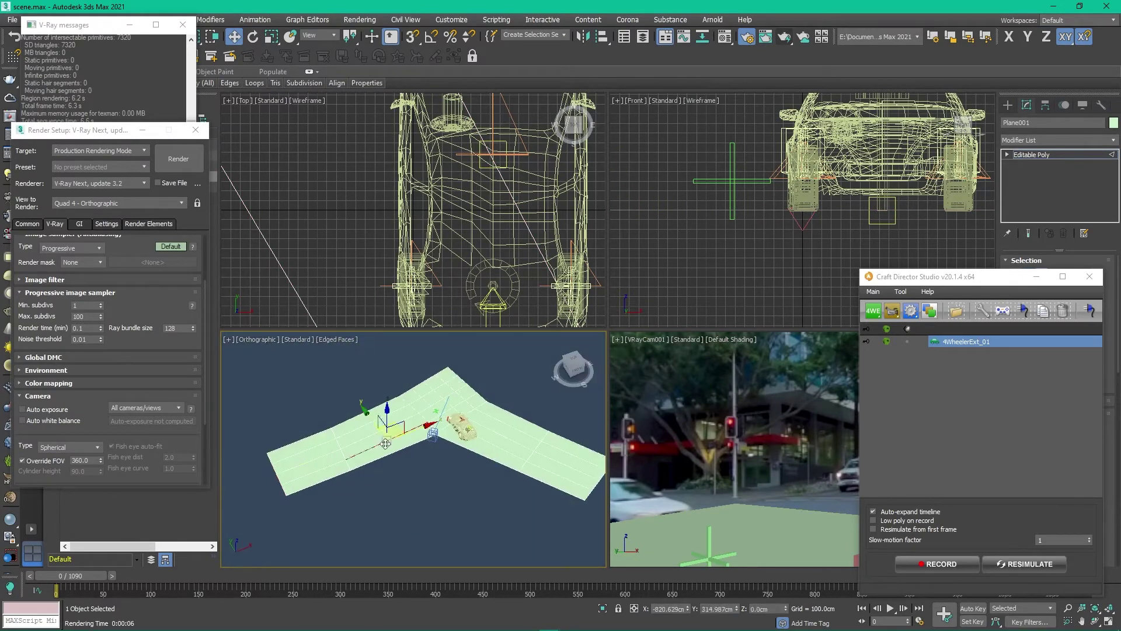
Assign a near-black VRayMtl material to the road plane and render the camera view with the detailed taxi shown
key(p)
click(953, 344)
scroll(514, 409, up, 3)
key(m)
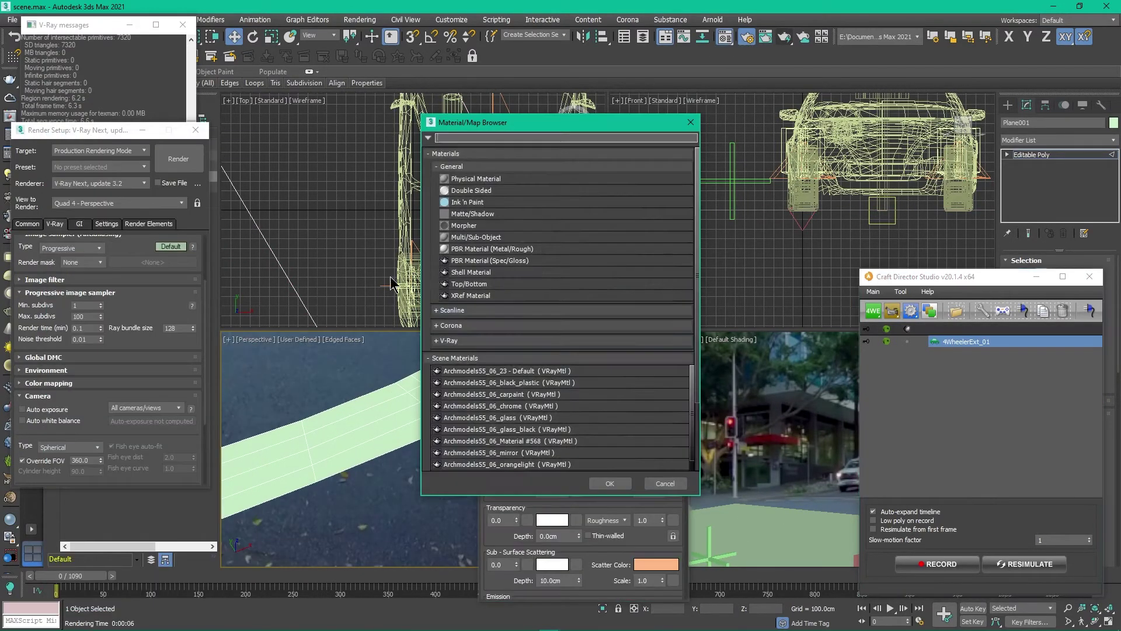
double_click(463, 437)
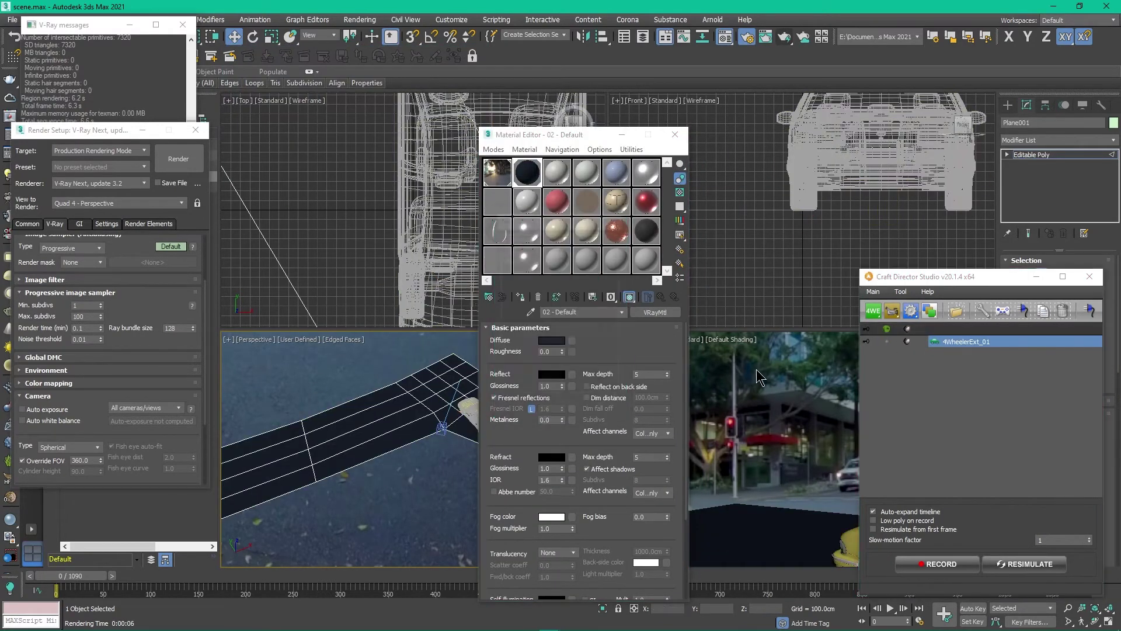
click(786, 40)
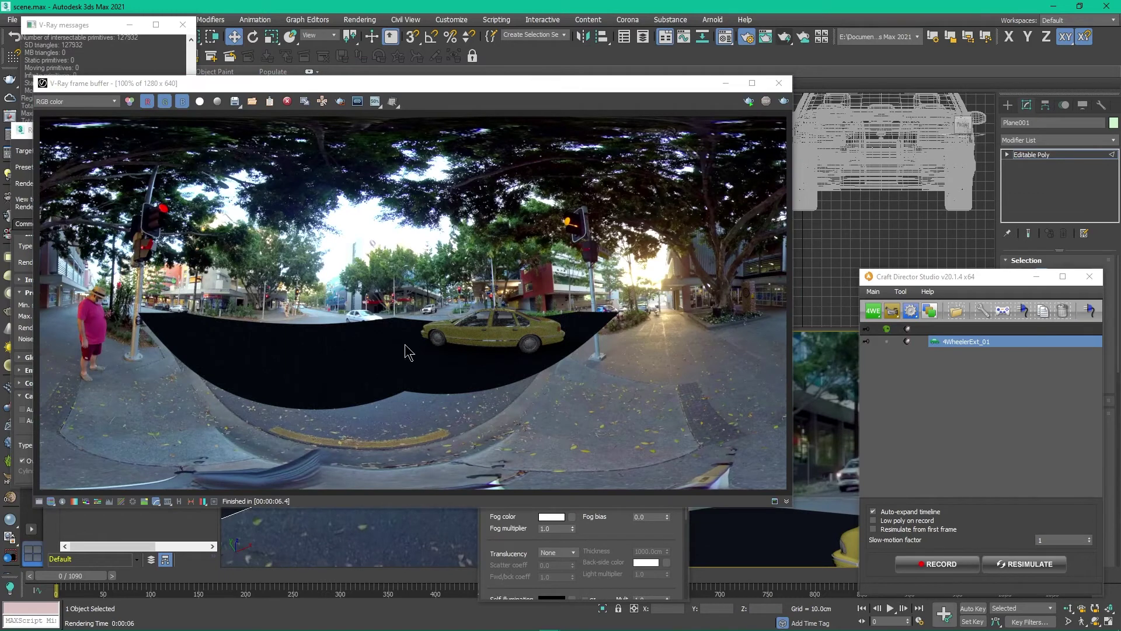
Save the rendered panorama from the frame buffer as an image file
click(438, 386)
click(234, 101)
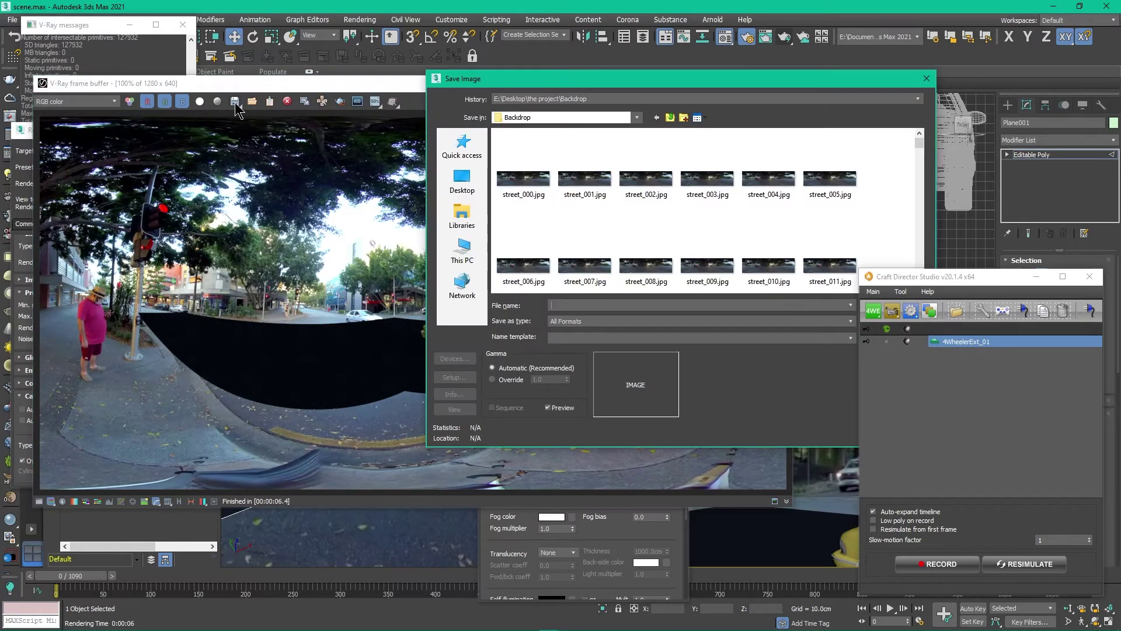
click(662, 330)
click(584, 387)
click(713, 315)
click(458, 338)
Load the Panorama Exporter utility to inspect the rendered panorama
click(1101, 105)
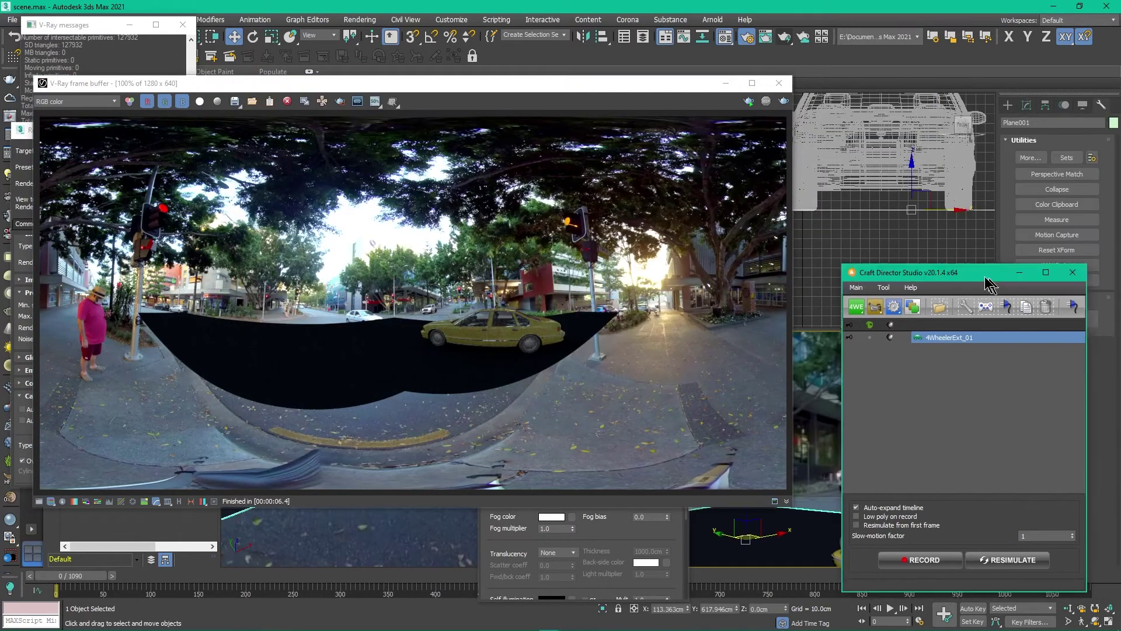
click(1031, 157)
double_click(512, 368)
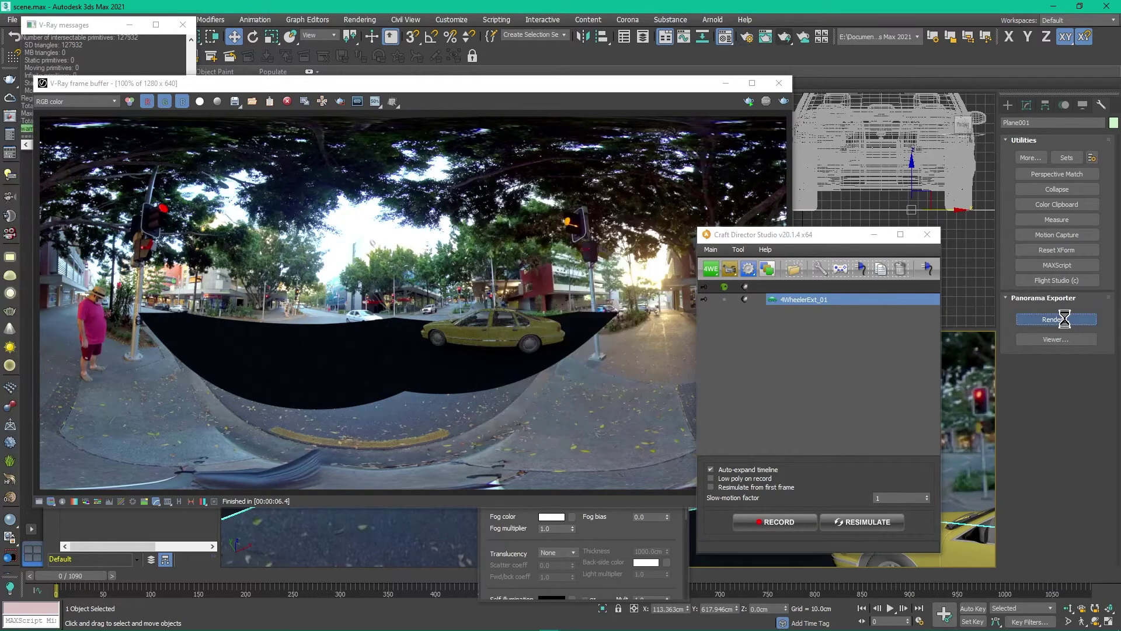
drag(684, 85, 652, 56)
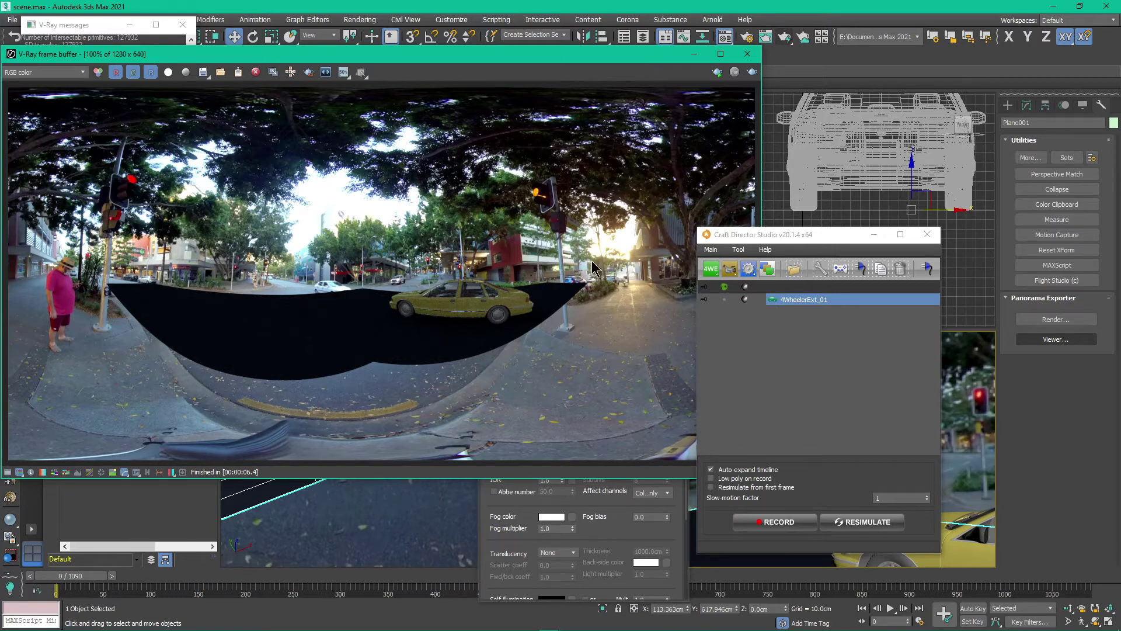
Place the car at the far end of a road plane arm and rotate it about Z to face along the road
click(695, 57)
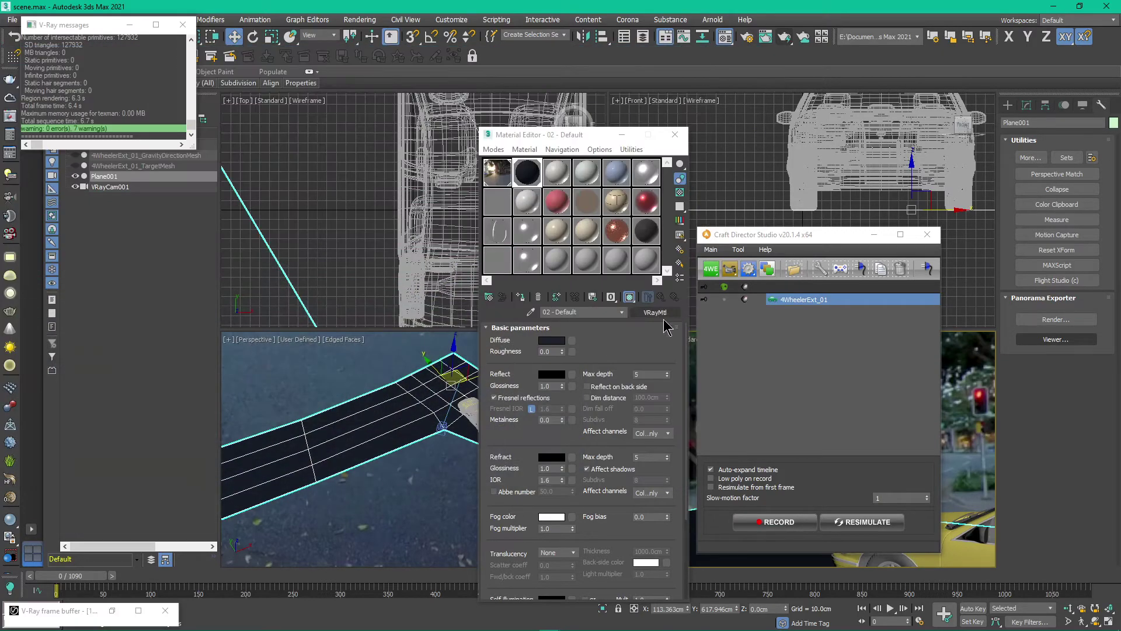
drag(824, 234, 694, 111)
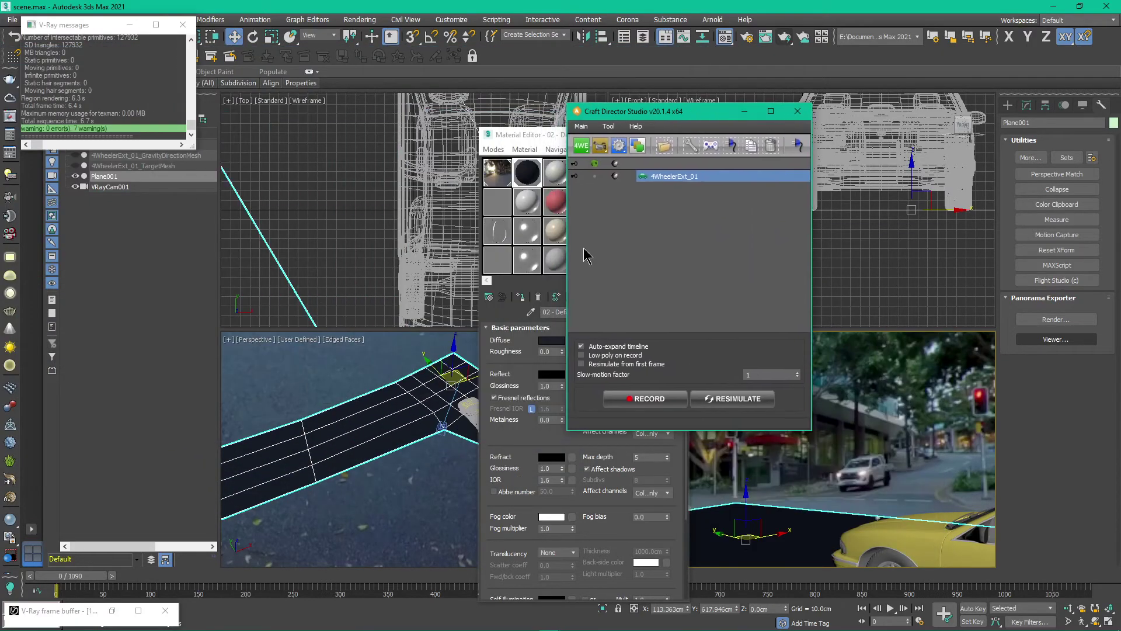
right_click(360, 403)
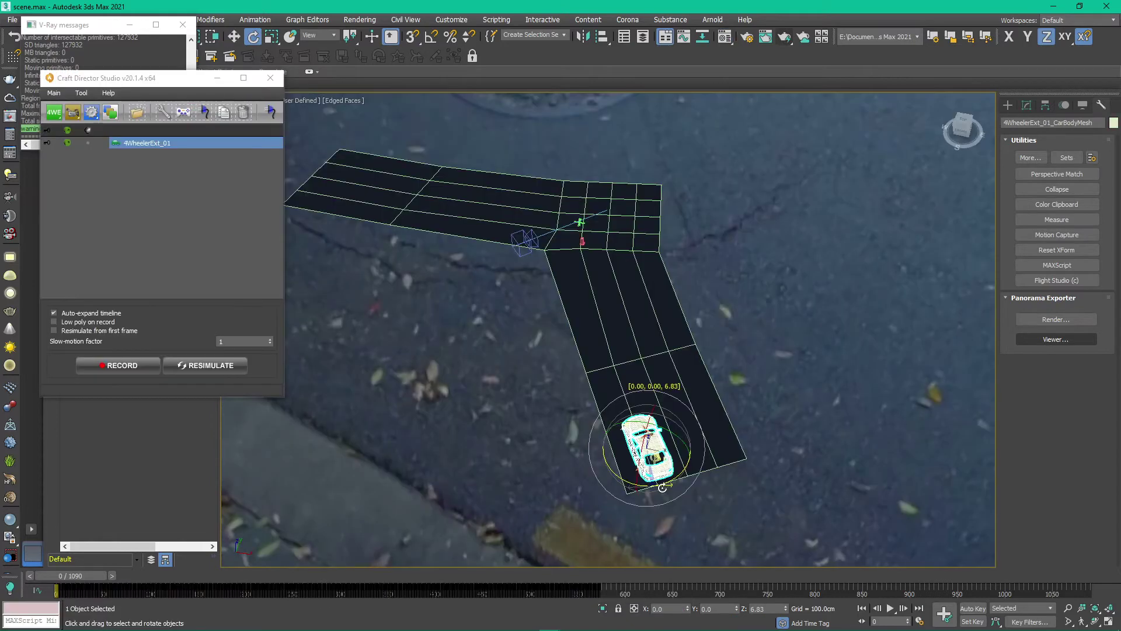
drag(662, 486, 660, 488)
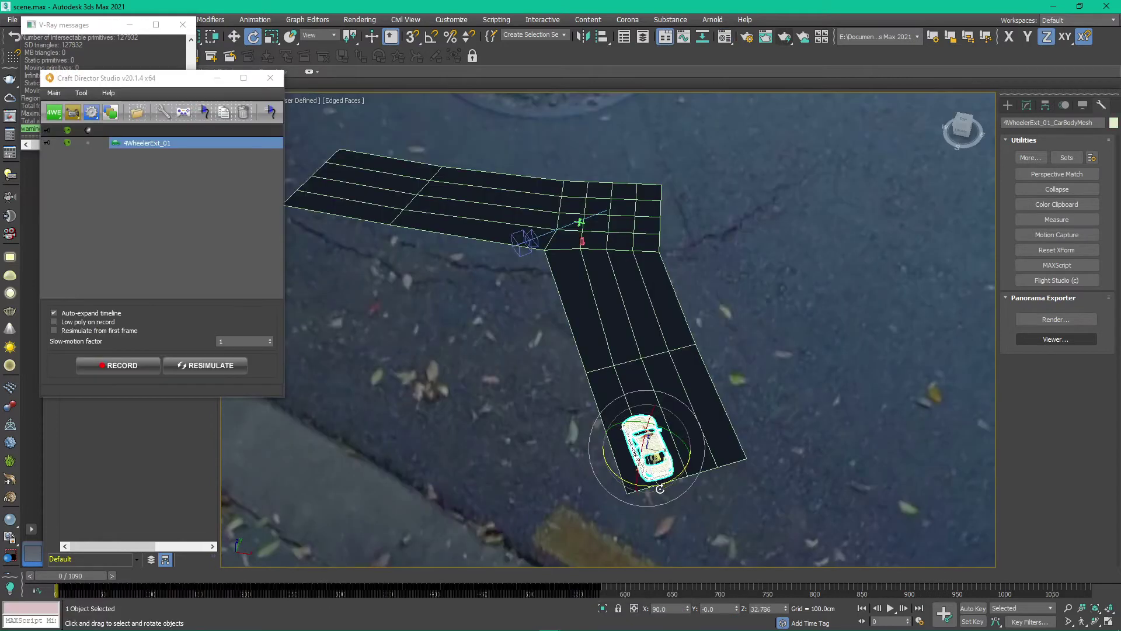
Try recording the car's drive along the road arm with the simplified rig displayed
click(119, 368)
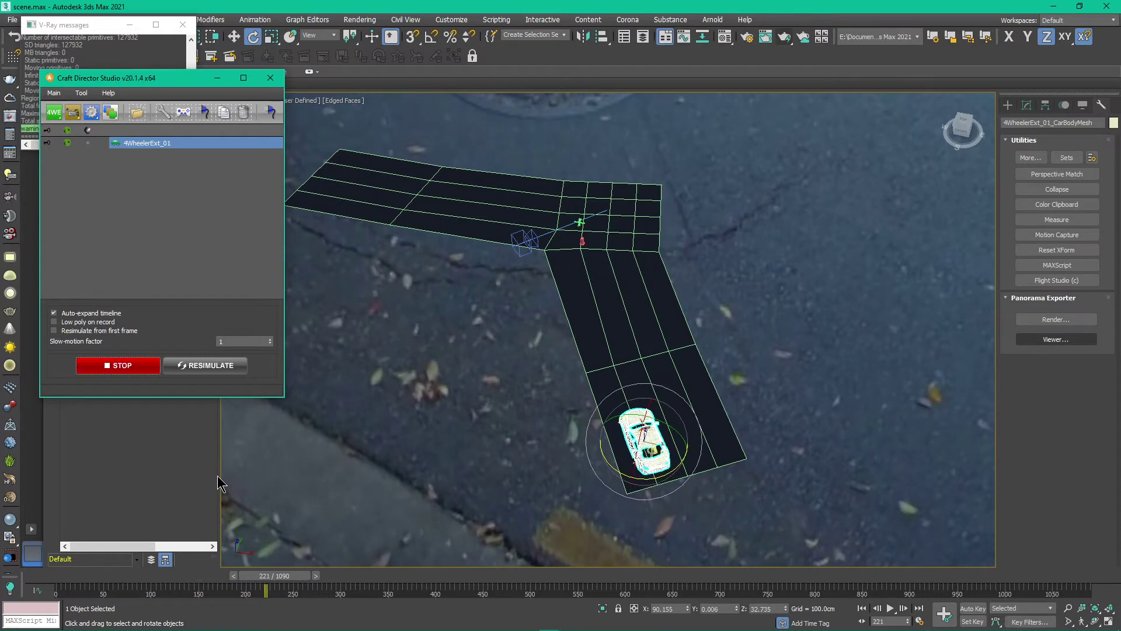
key(Escape)
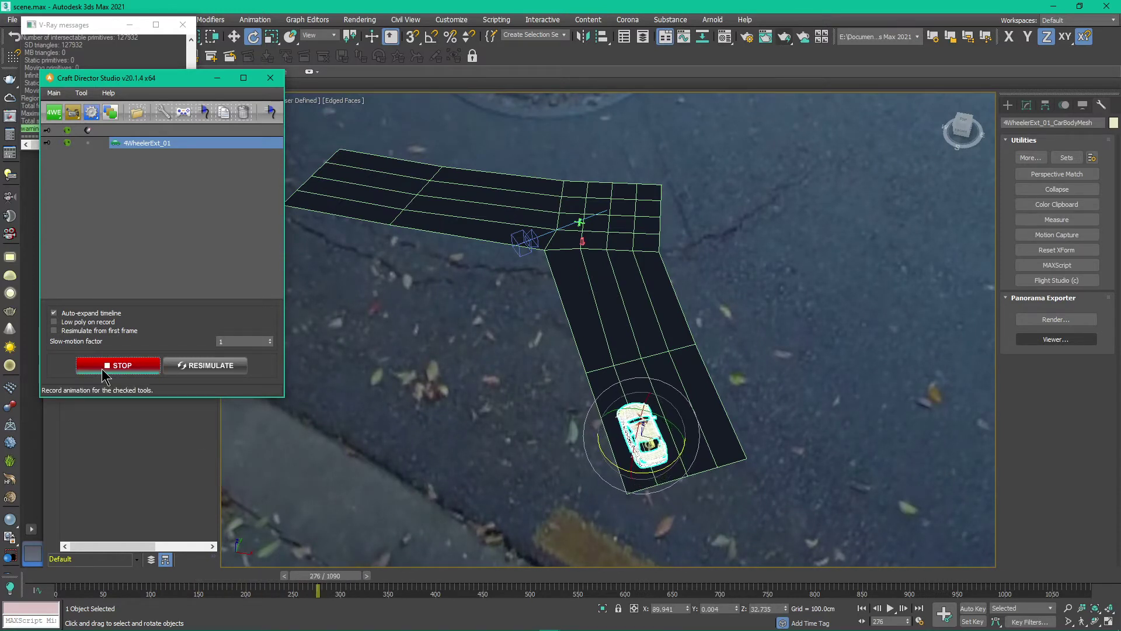
Remove the street backdrop from the viewport by setting its background to Use Files without assigning a file
right_click(404, 402)
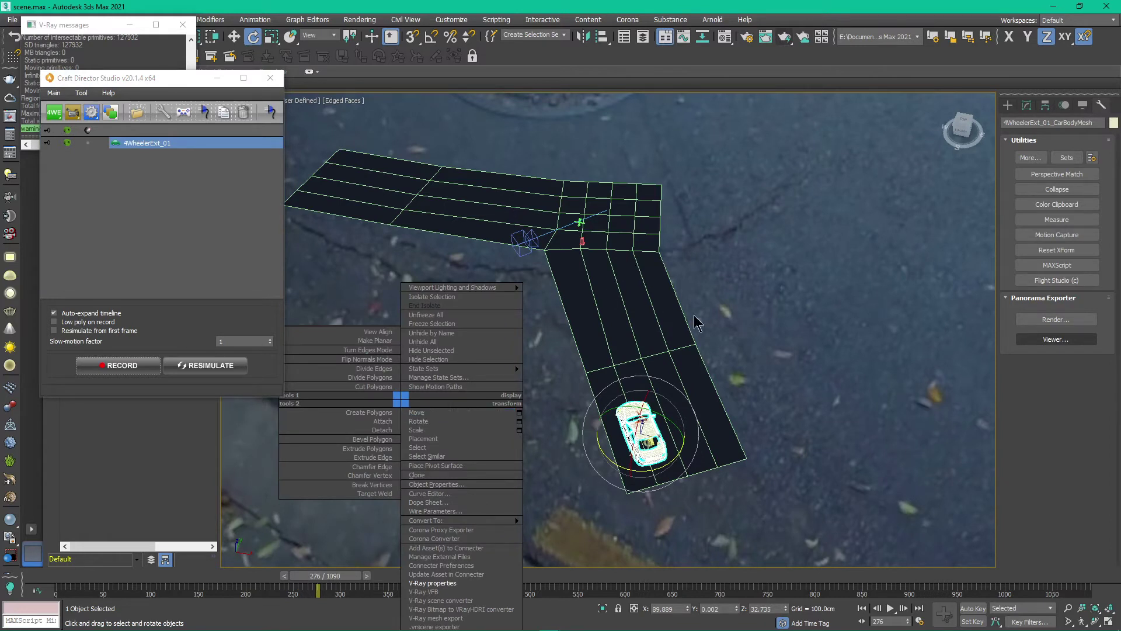
click(743, 330)
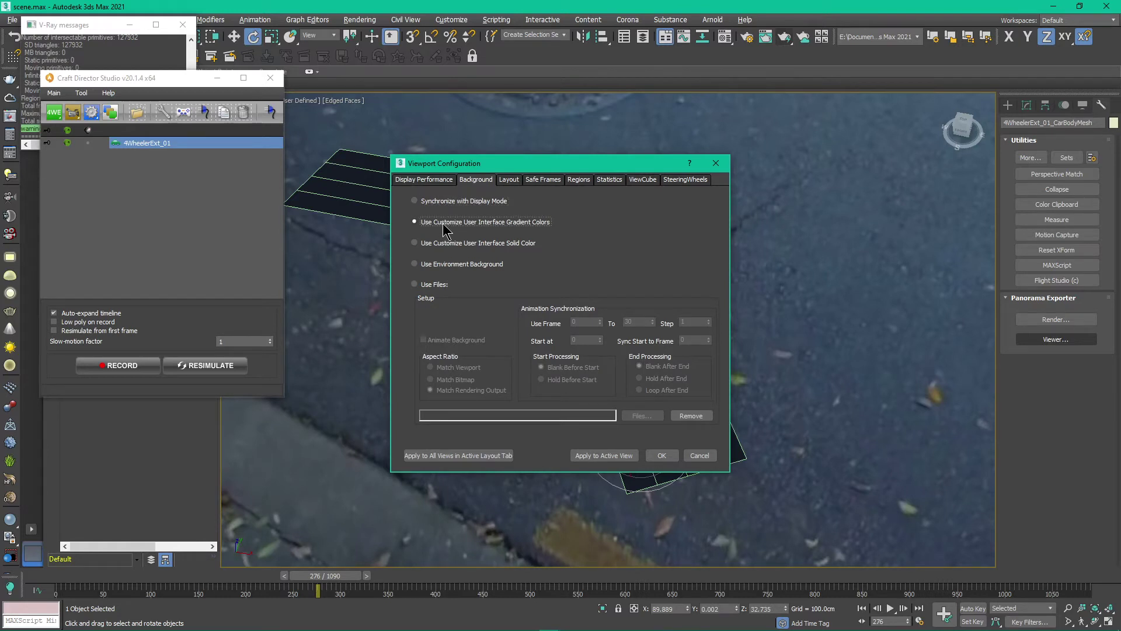
click(435, 285)
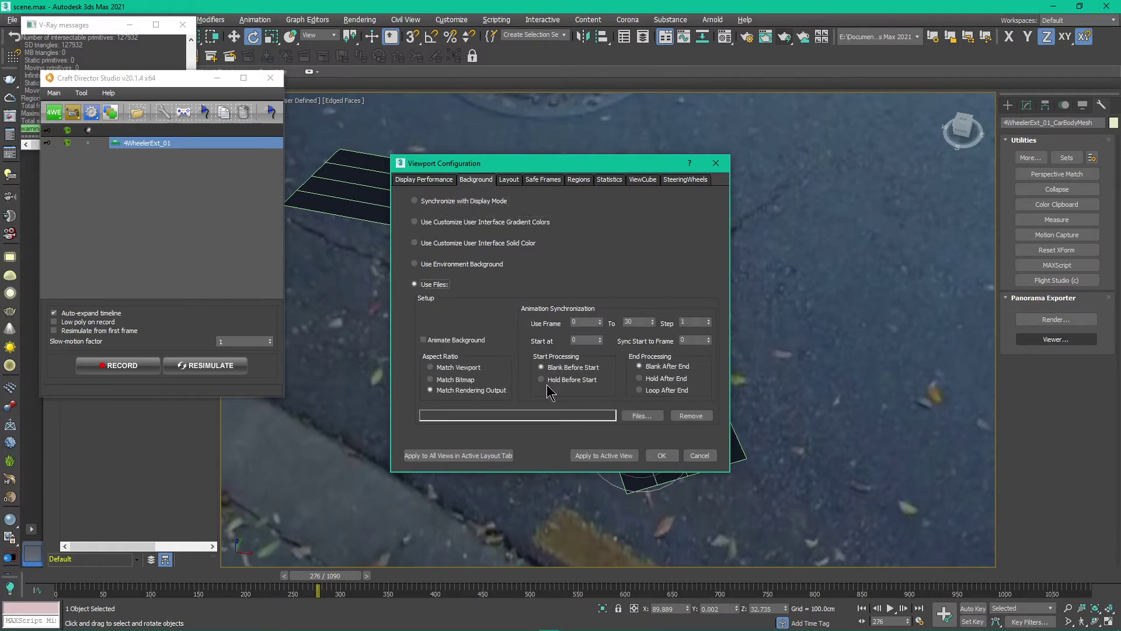
click(661, 455)
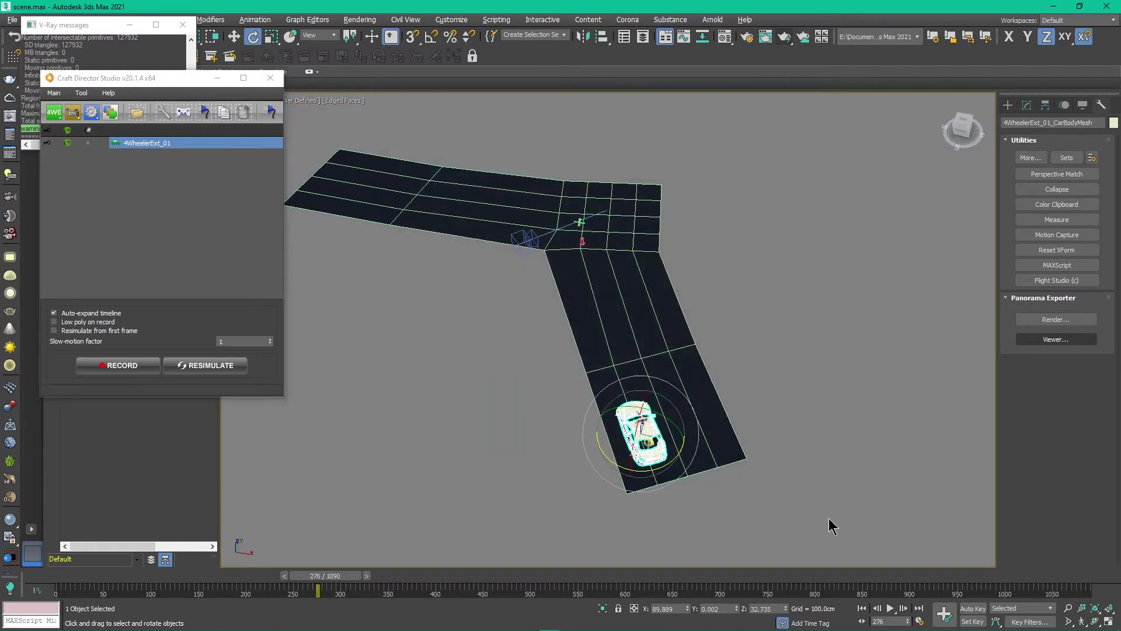
Display 4WheelerExt_01 as the detailed taxi with its helper objects hidden, and record a short trial drive
click(88, 142)
click(68, 142)
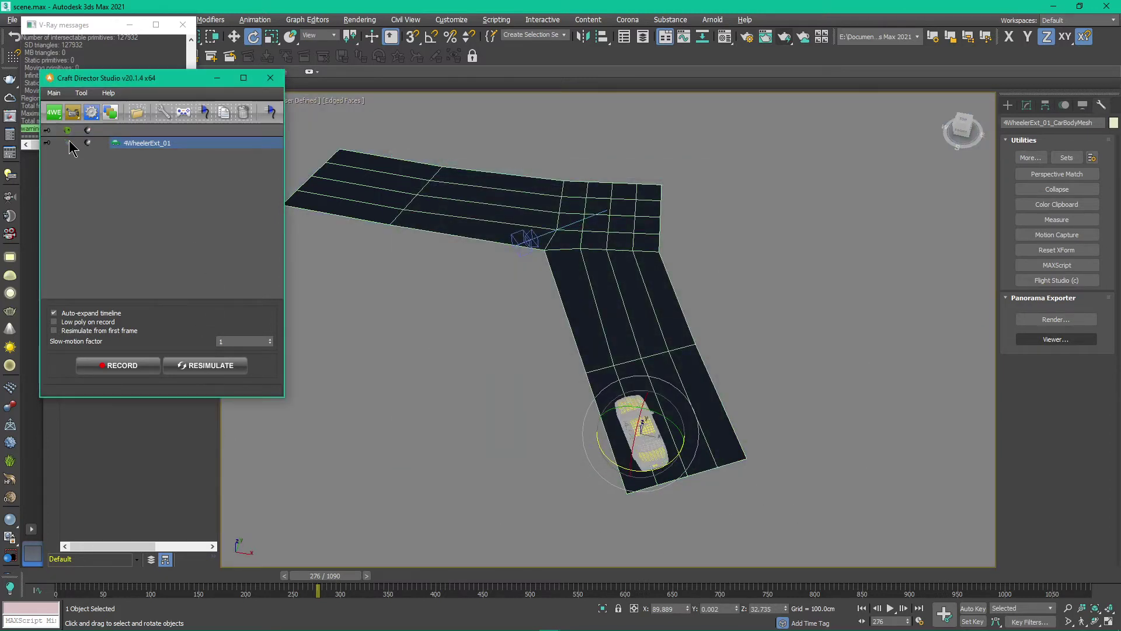
click(131, 366)
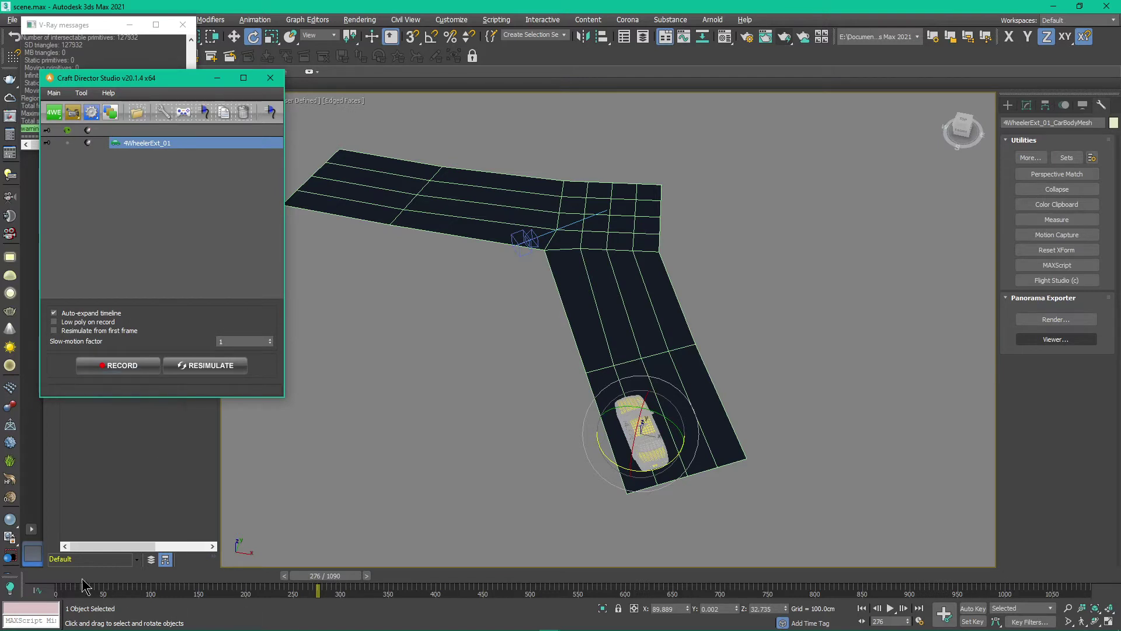
click(127, 367)
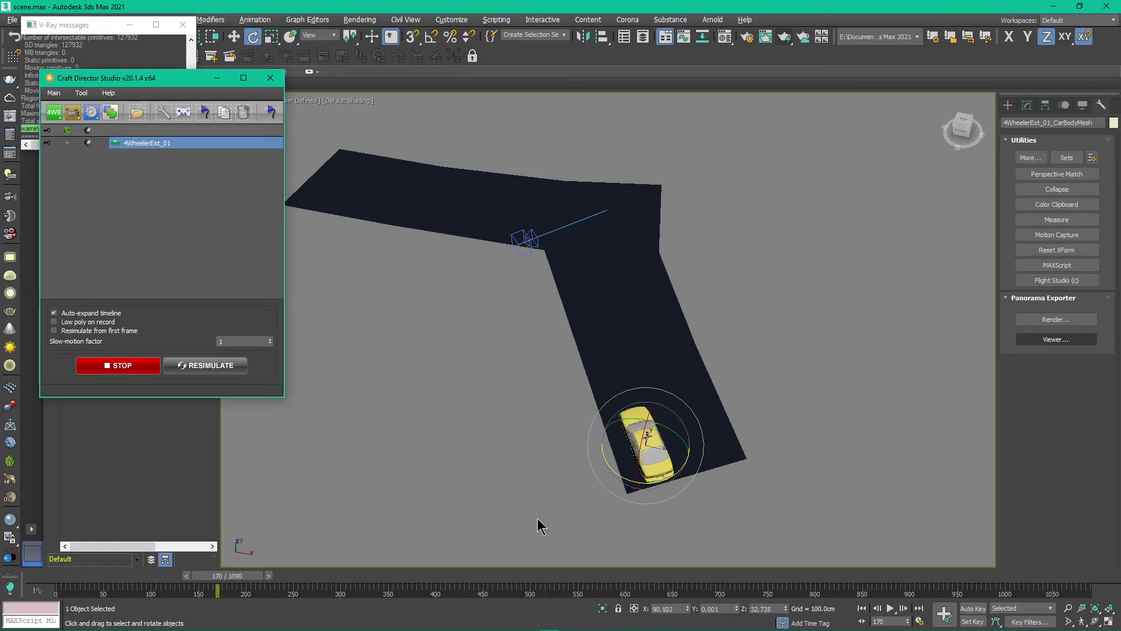
click(142, 371)
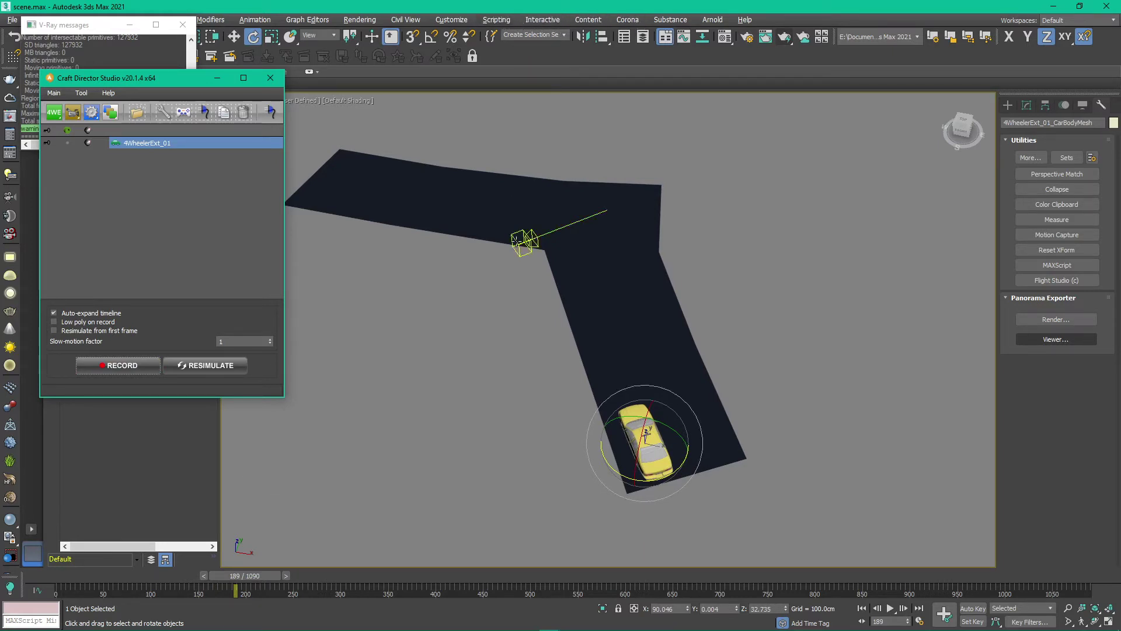
Disable the street_000 environment map in the Environment and Effects settings
key(8)
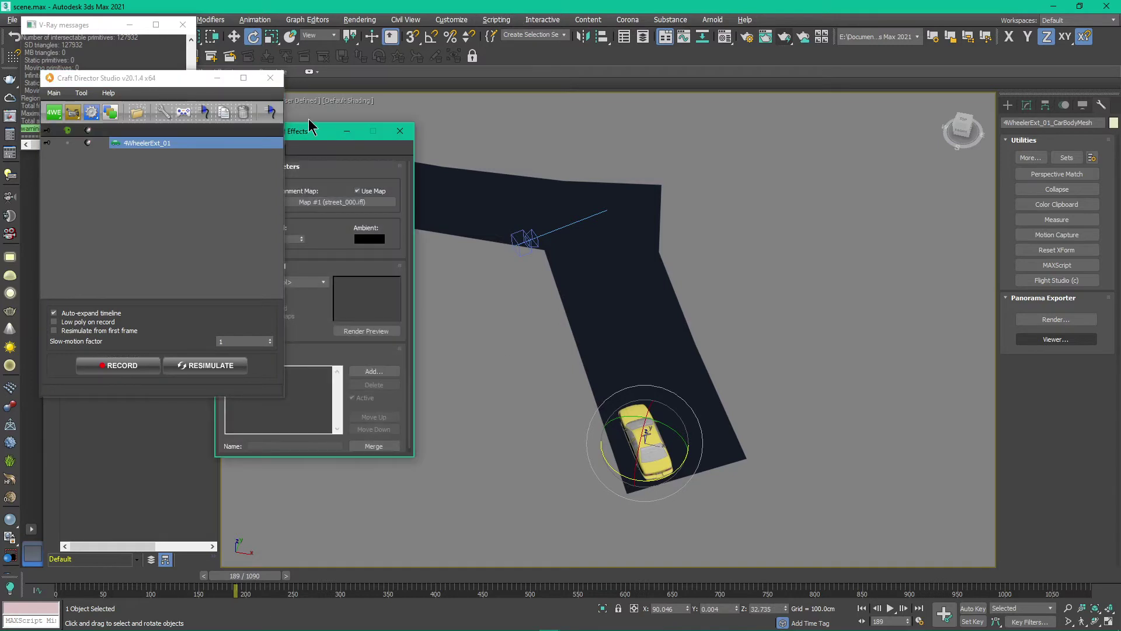
drag(309, 125, 495, 127)
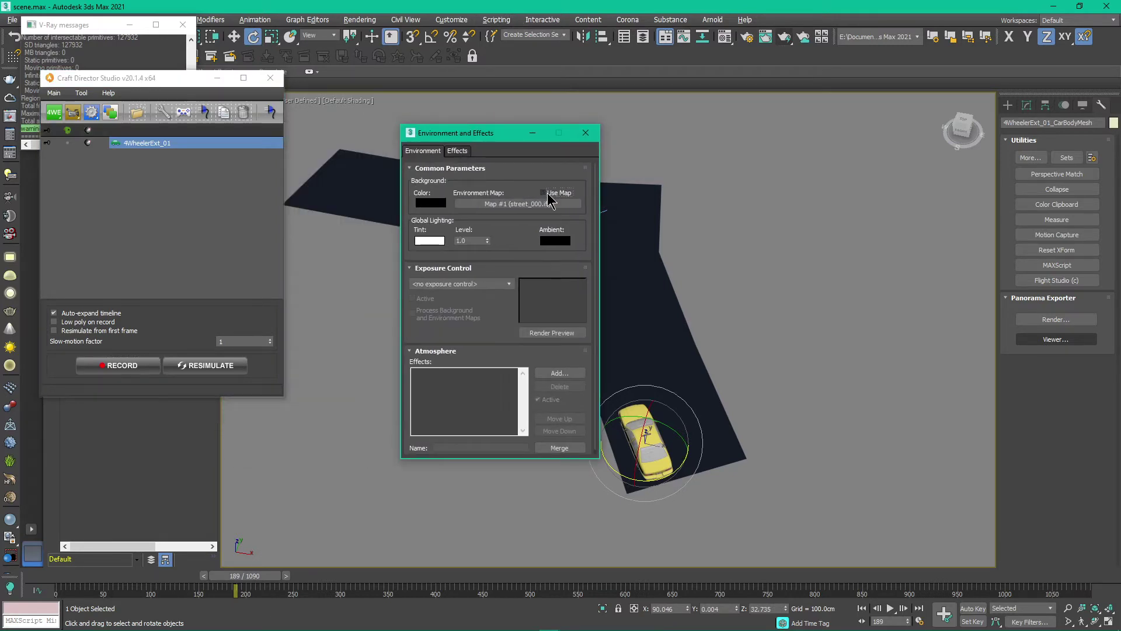
click(586, 133)
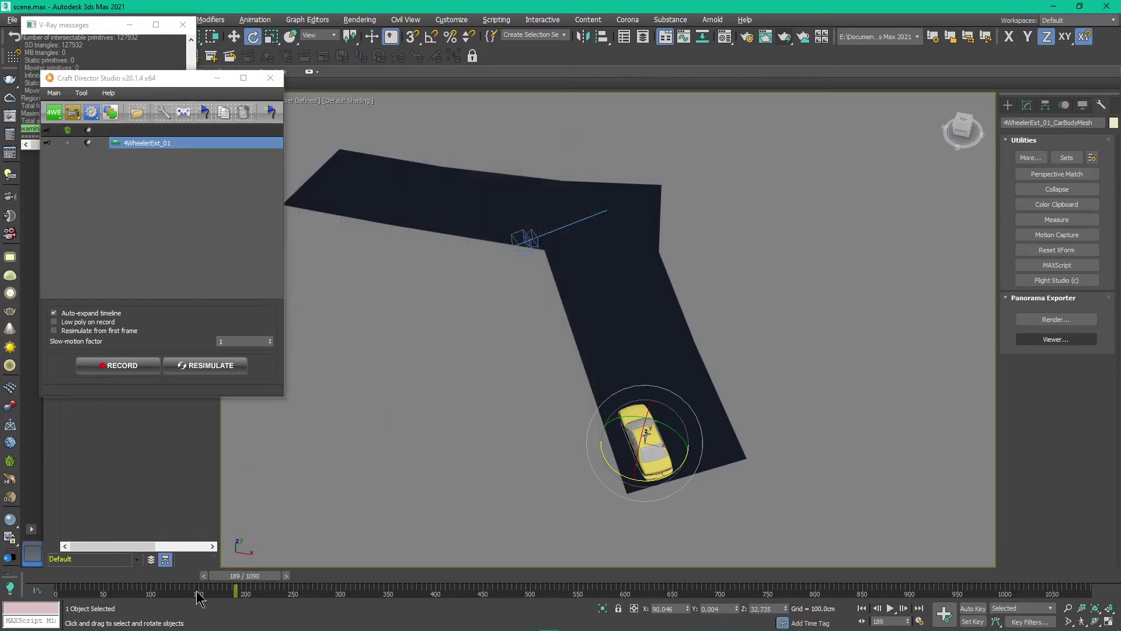
Record the taxi from frame 0 driving up the road arm, around the bend and out the end of the other arm
drag(252, 577, 68, 577)
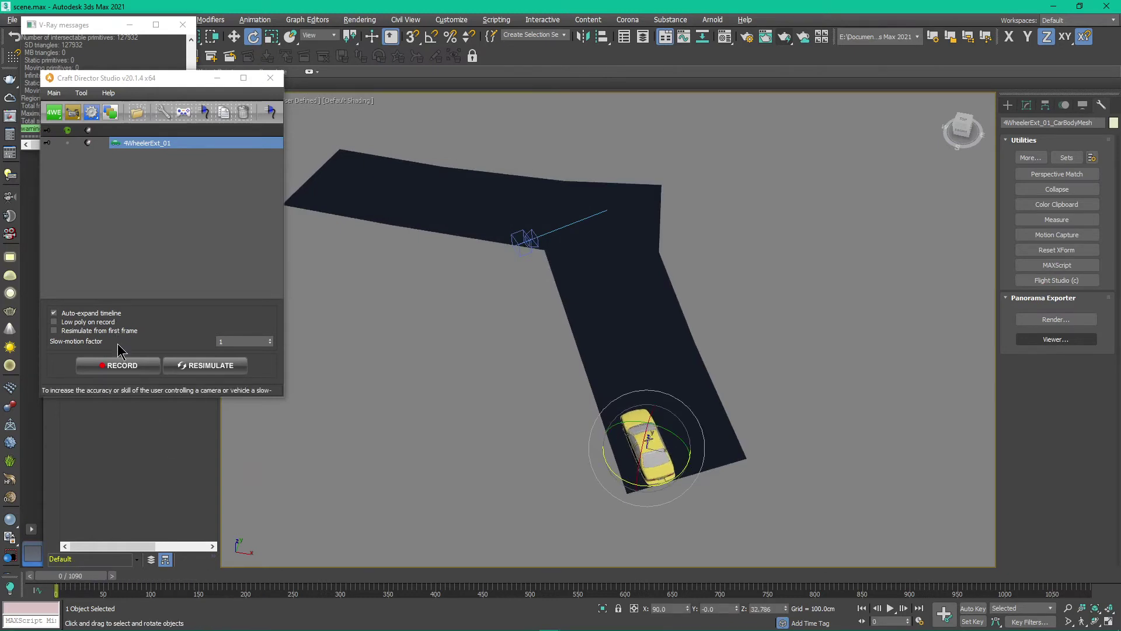
click(122, 365)
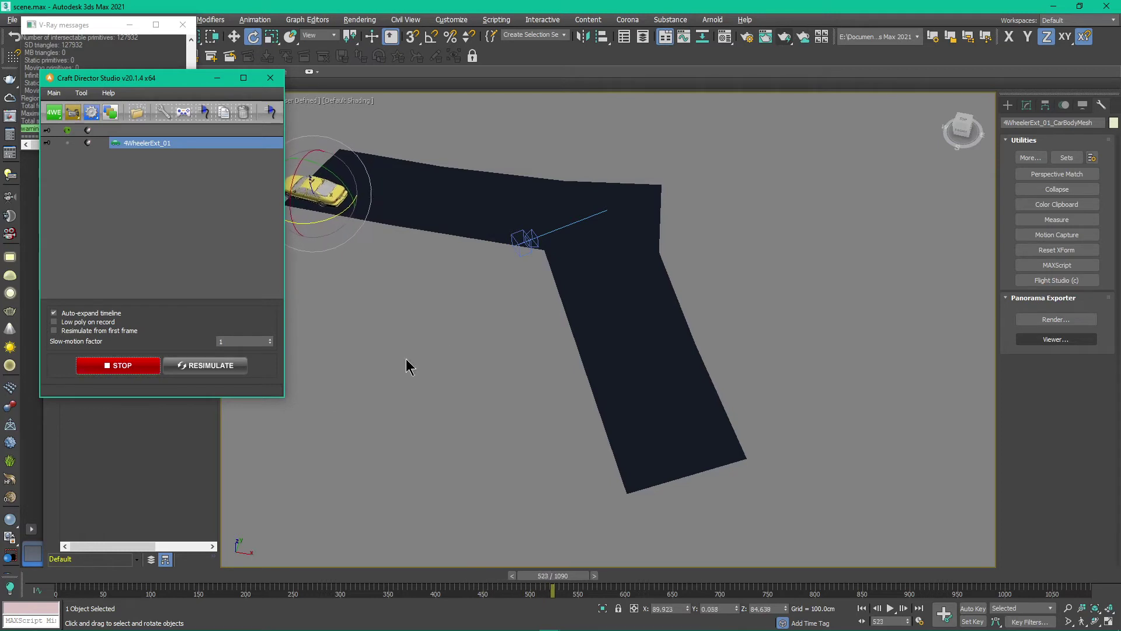
click(120, 366)
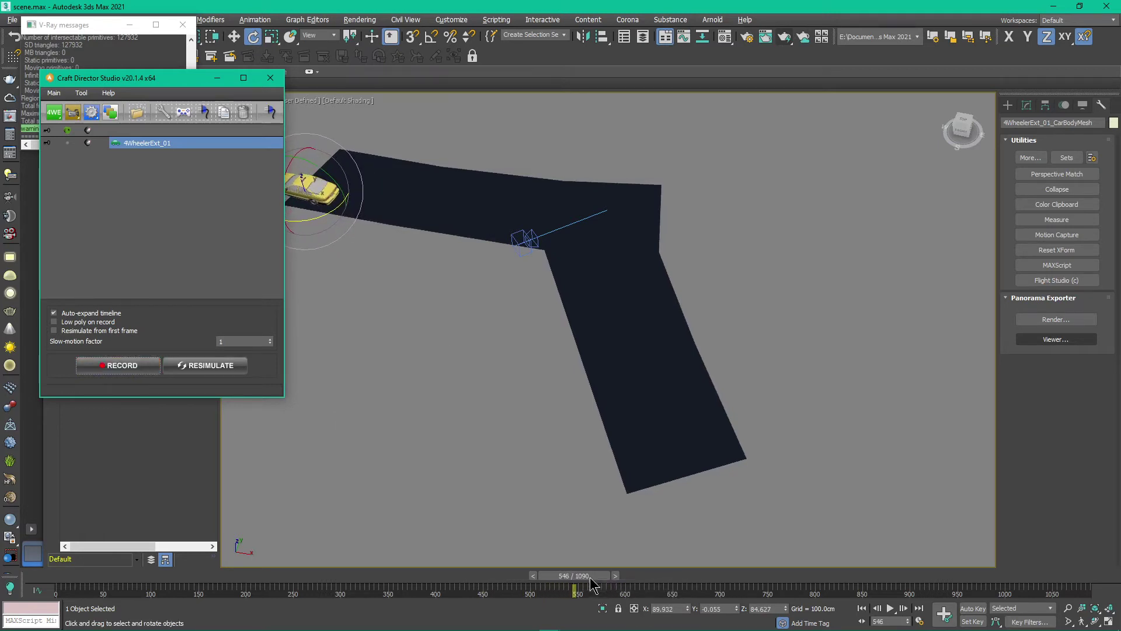
Re-record the taxi's drive around the bend and off the far arm starting from frame 353
drag(582, 578, 410, 622)
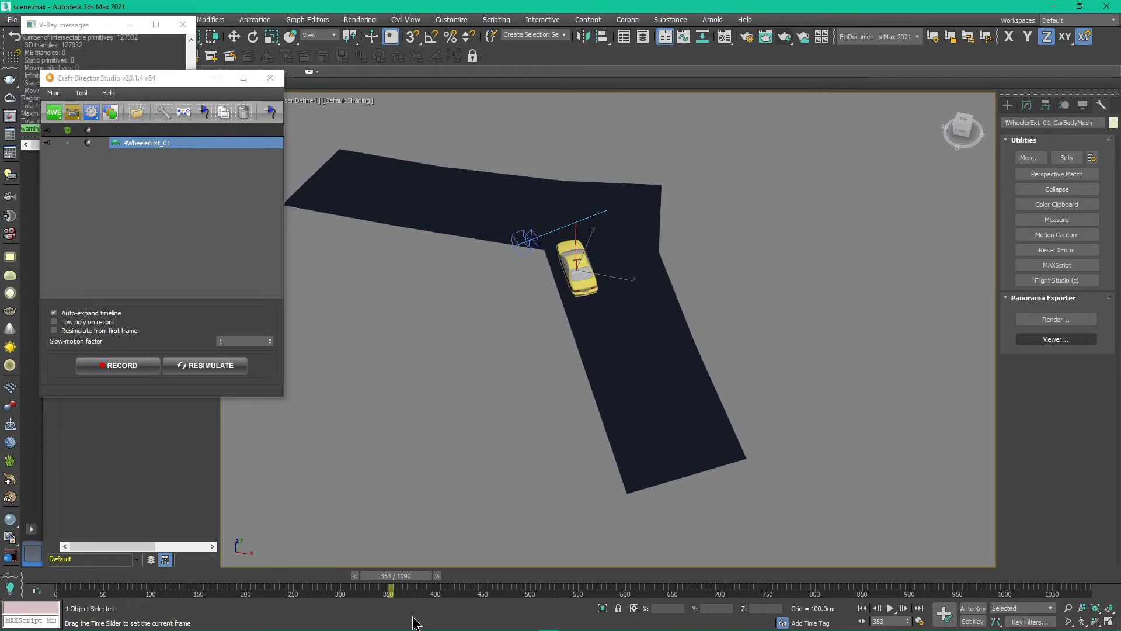
key(e)
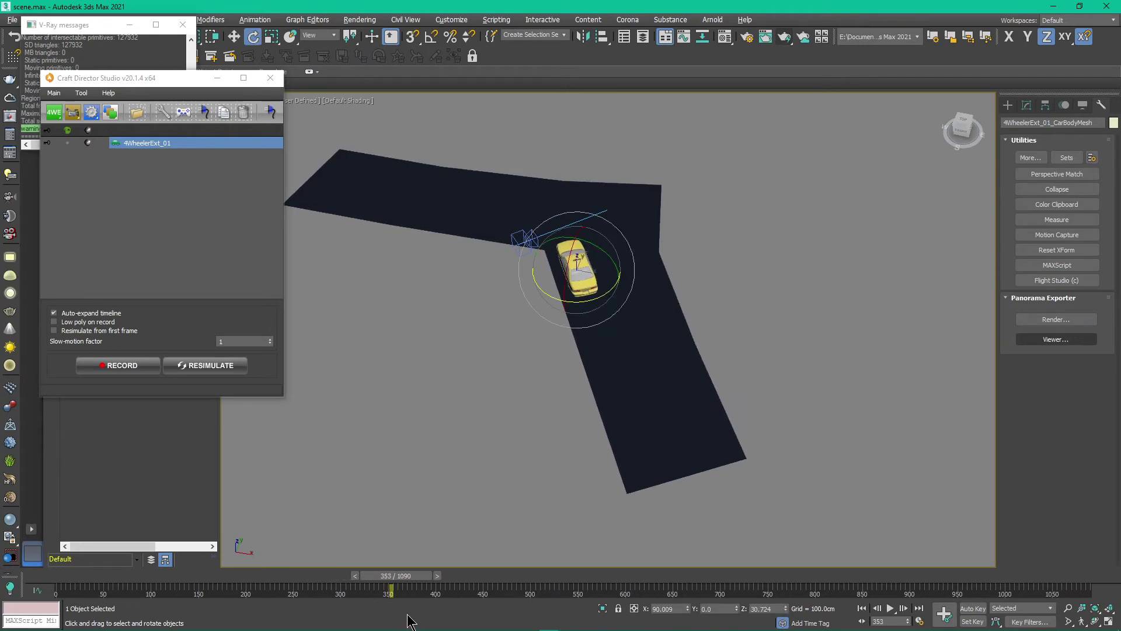
click(122, 367)
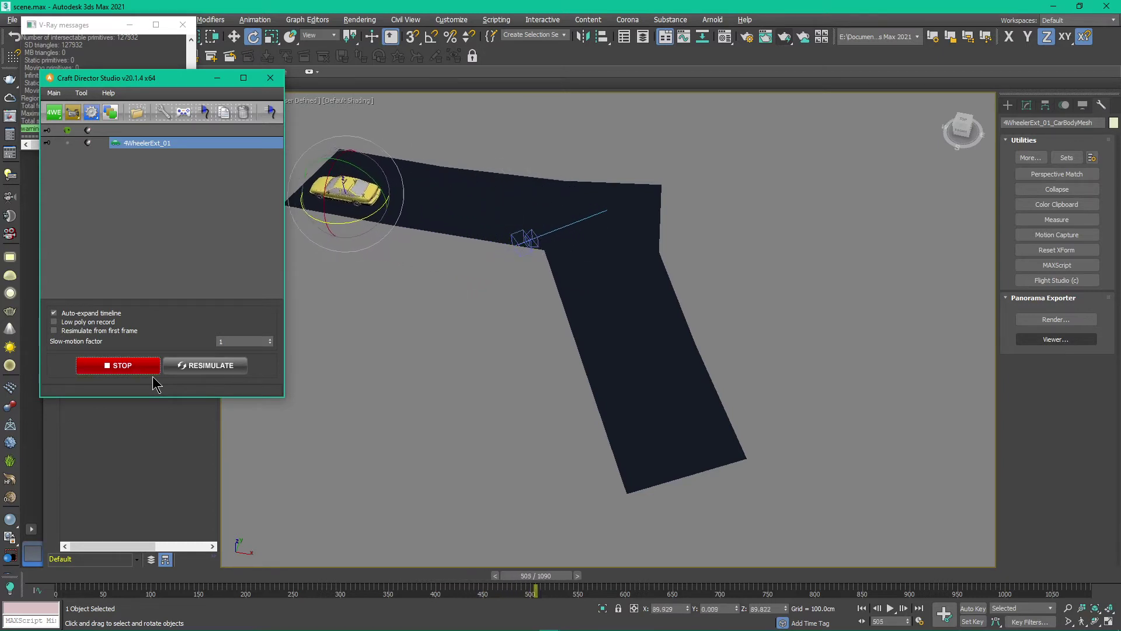
click(140, 368)
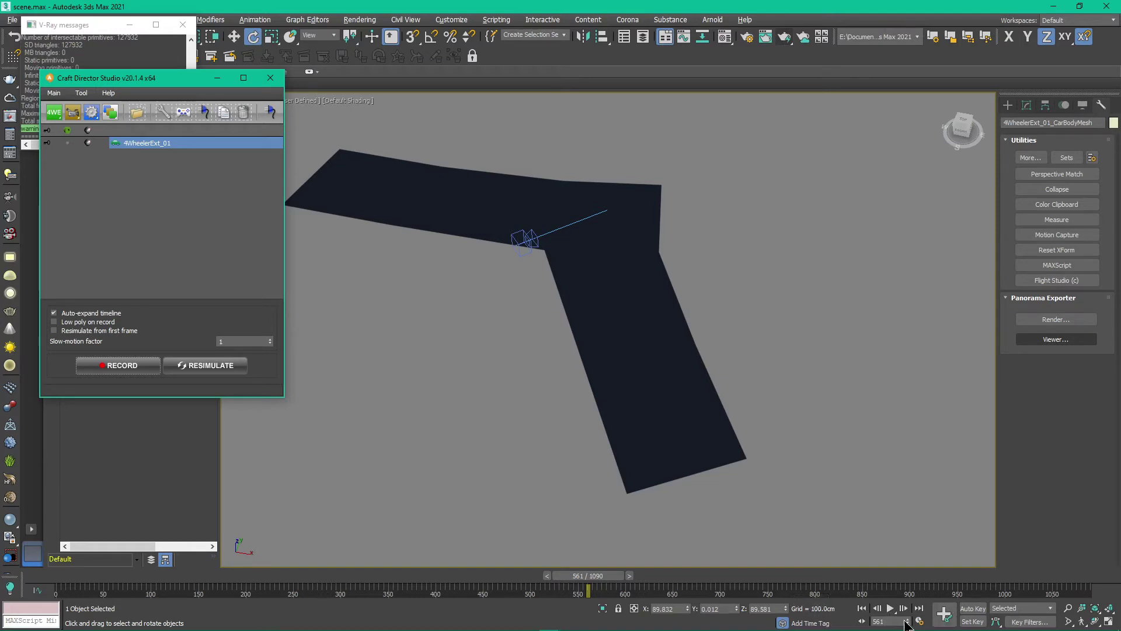
Try to shorten the animation length to 545 frames in the time configuration
click(916, 620)
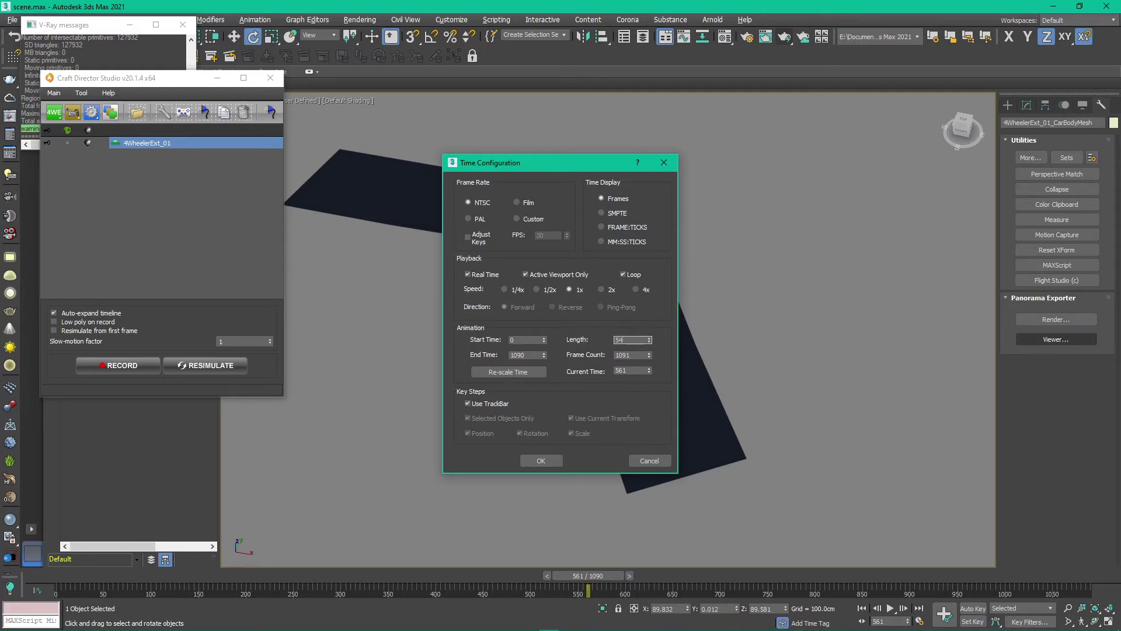
key(Return)
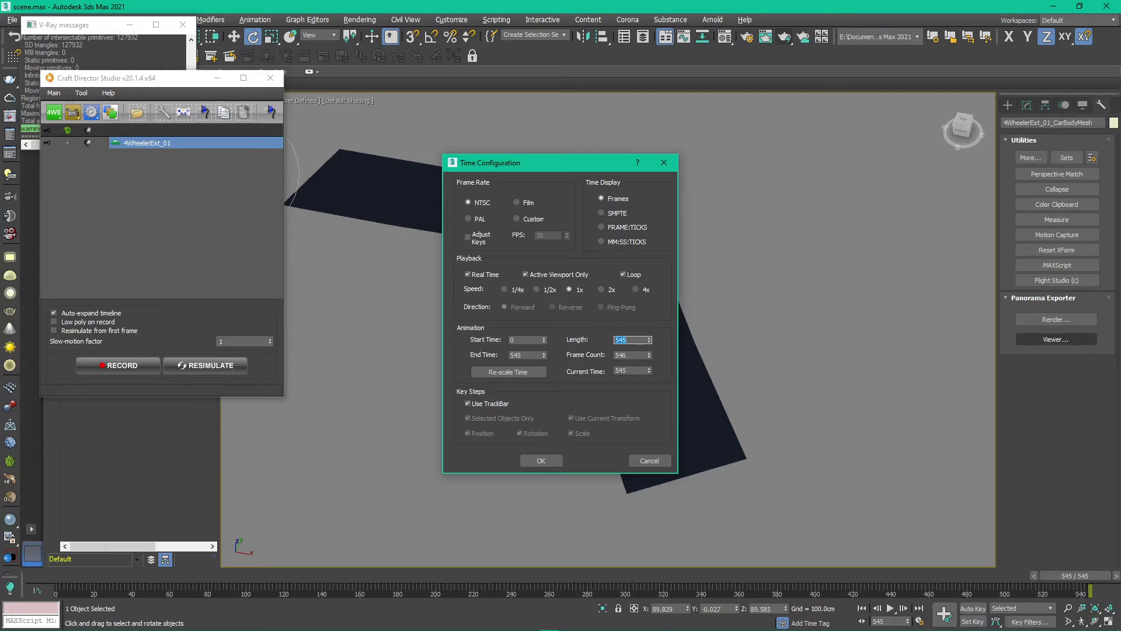
click(664, 162)
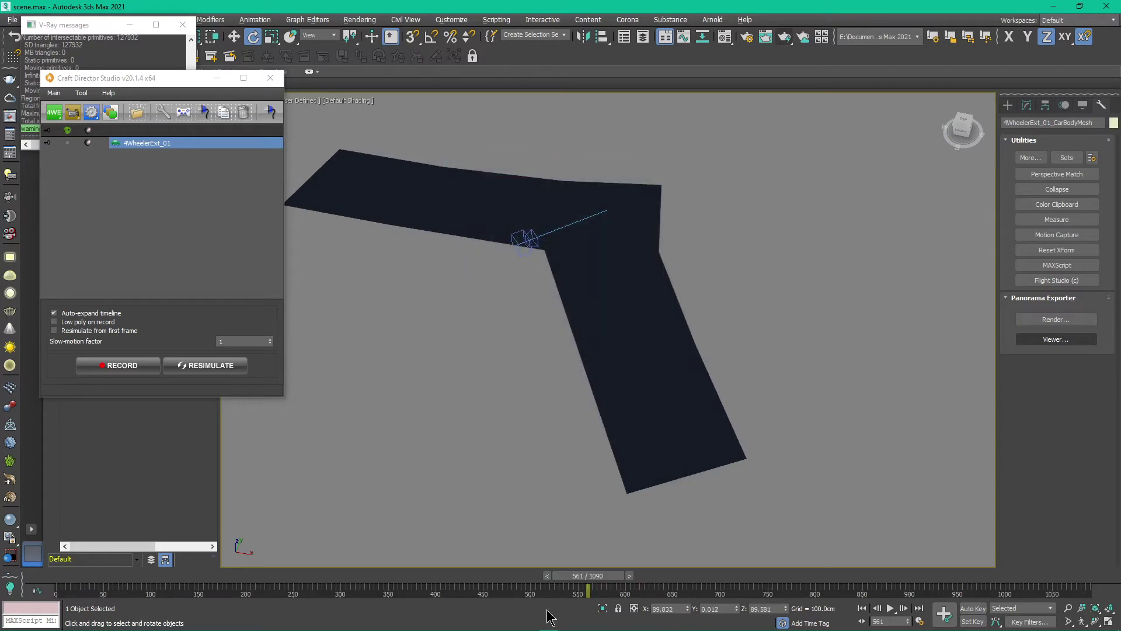
Play the recorded drive from frame 0 and scrub back to frame 74 to check the taxi's path
click(51, 575)
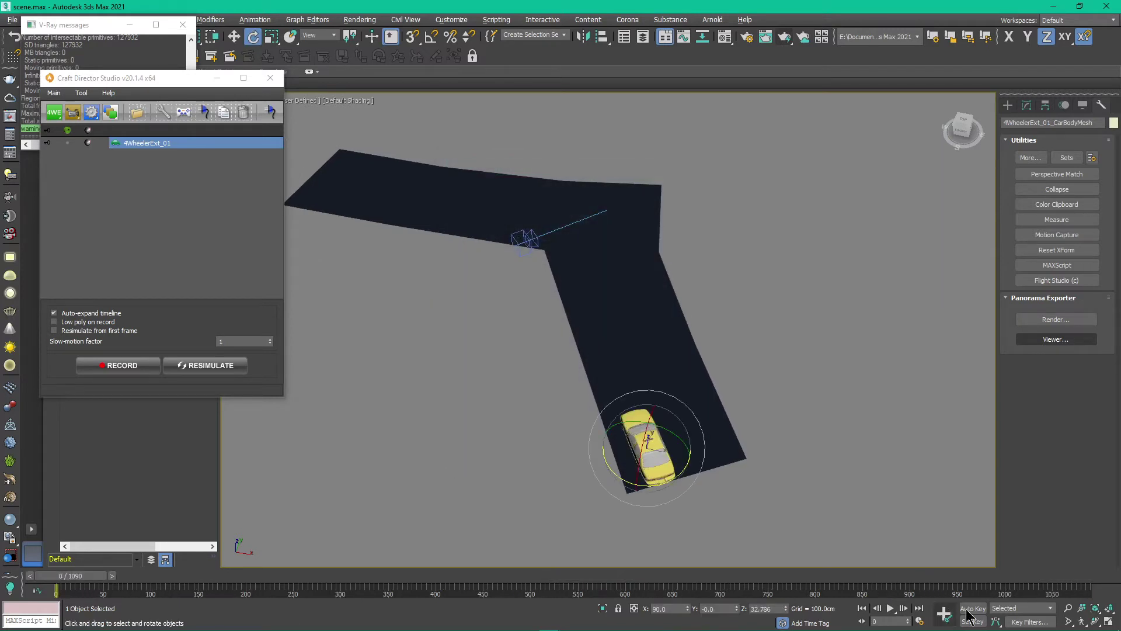
click(892, 609)
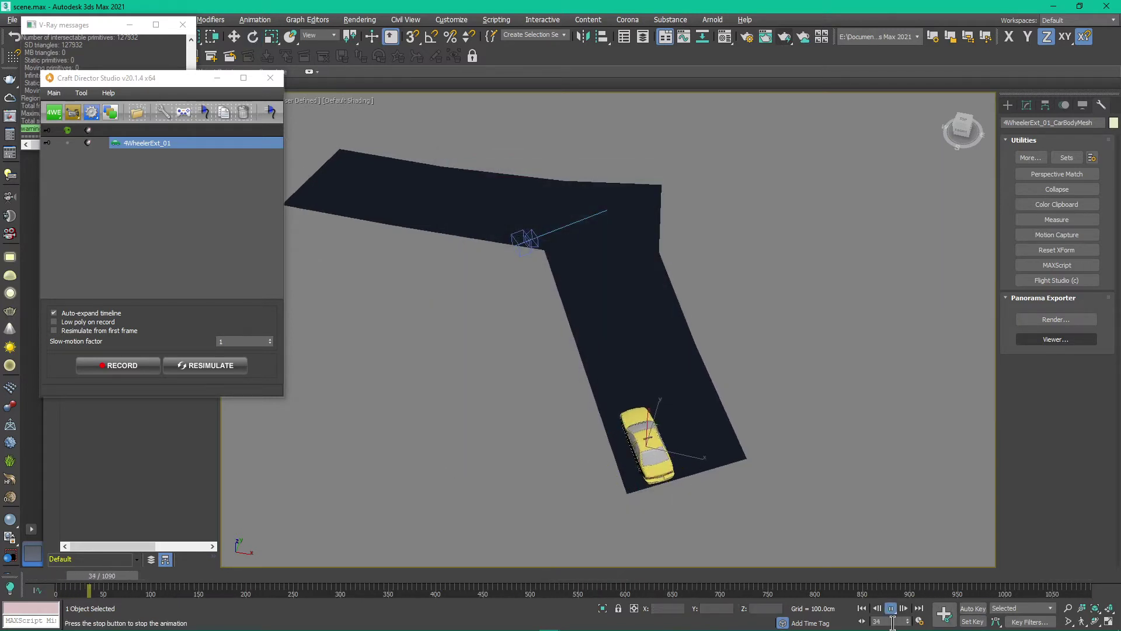
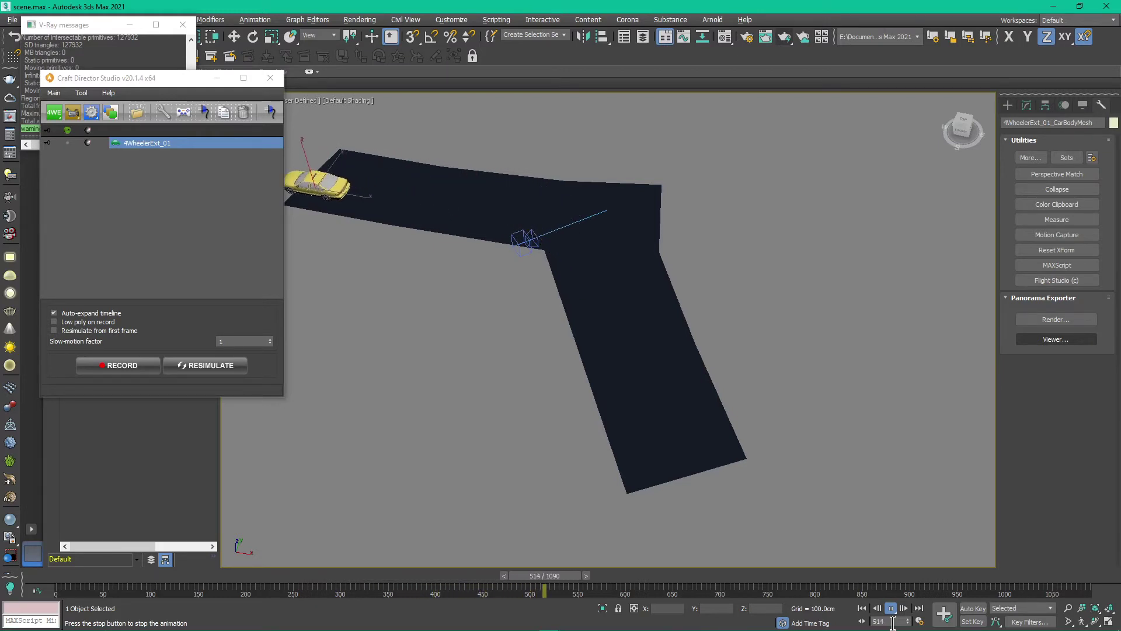
click(893, 608)
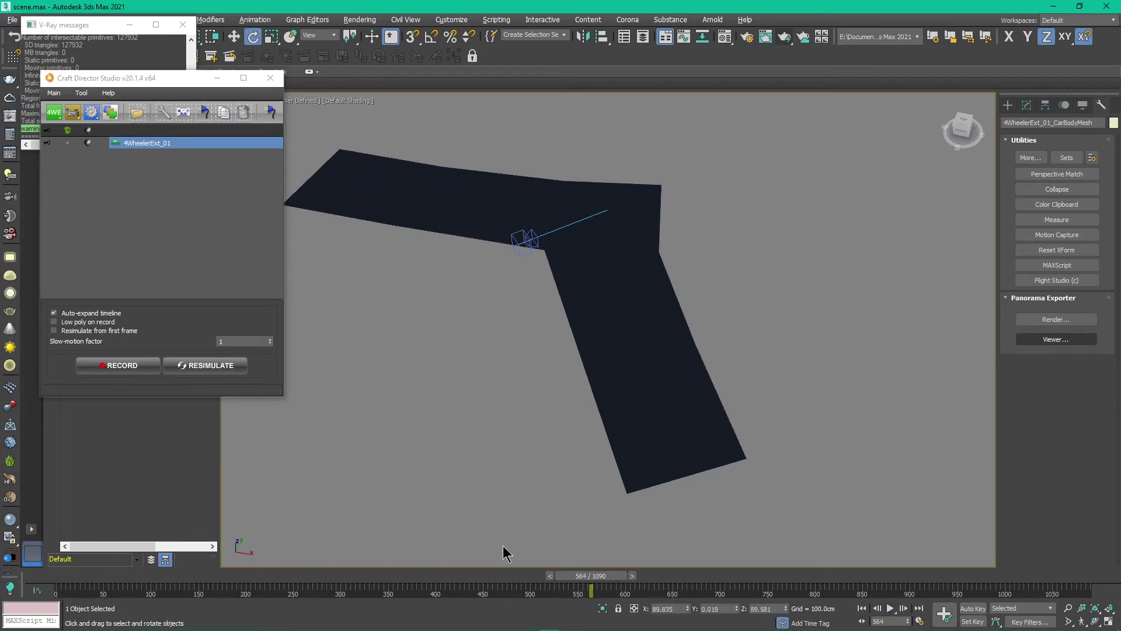
drag(607, 581, 153, 583)
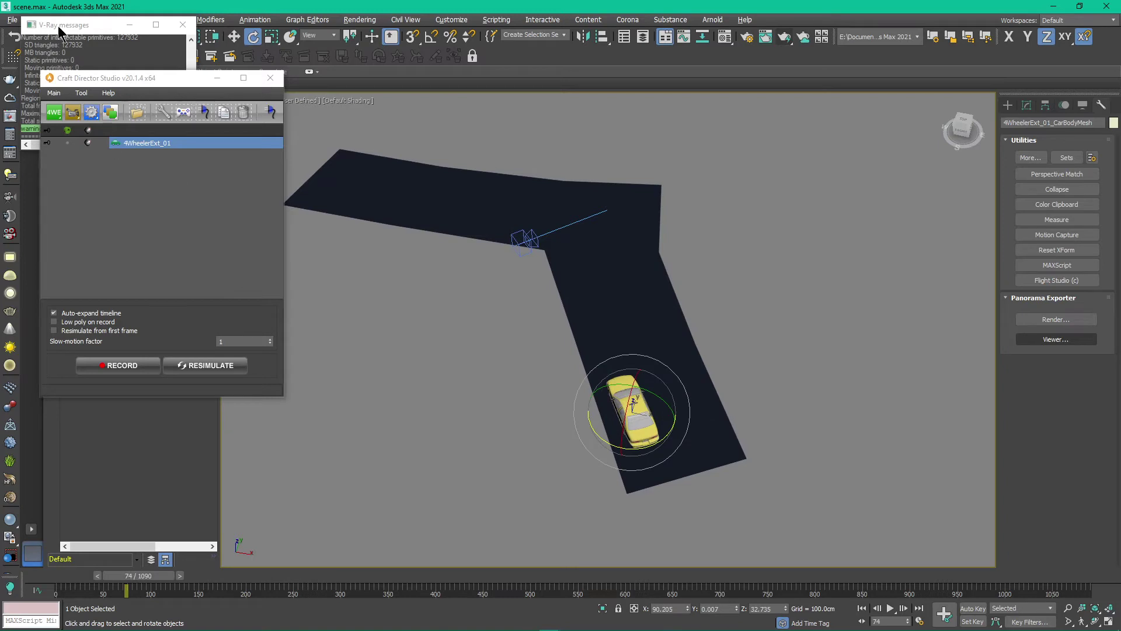
Save the scene over the existing scene.max in the project folder
drag(86, 26, 86, 52)
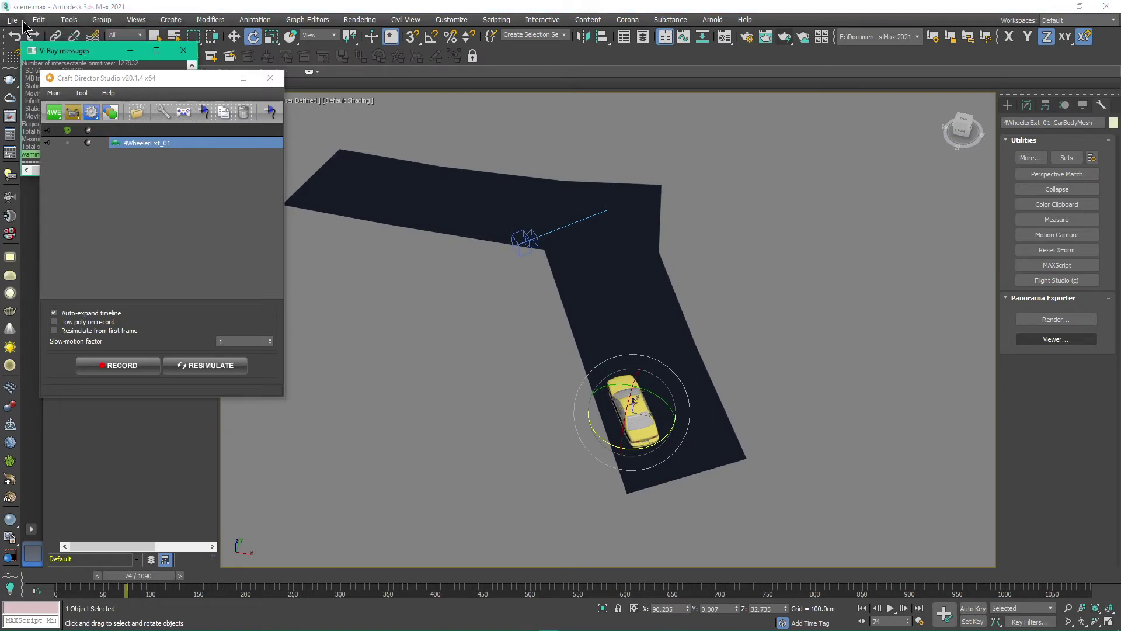
click(12, 20)
click(31, 121)
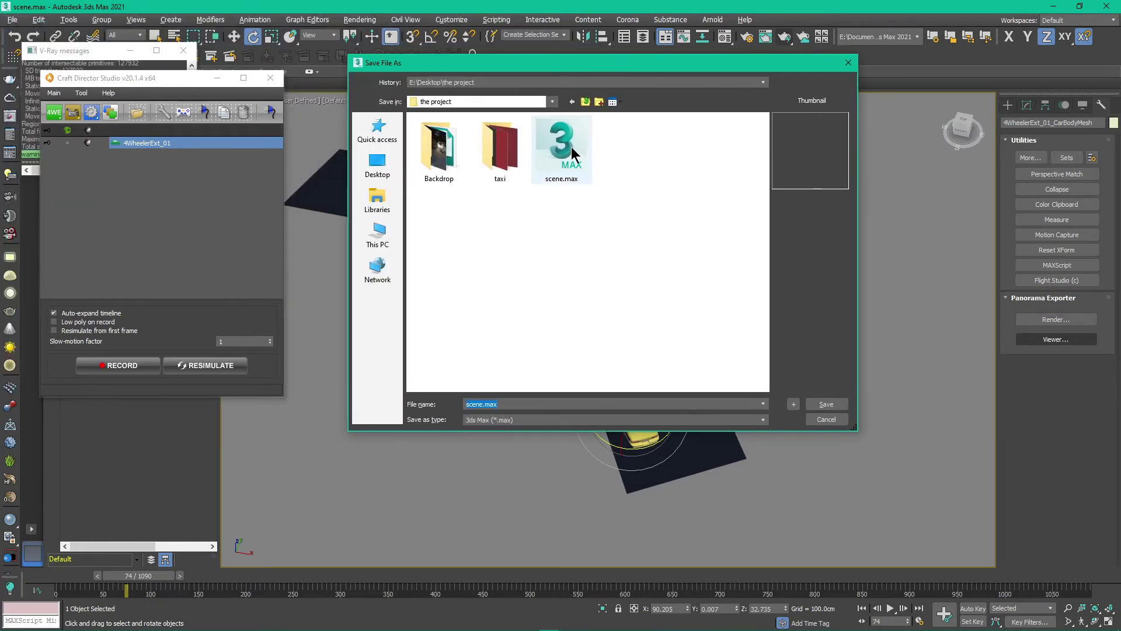
double_click(569, 145)
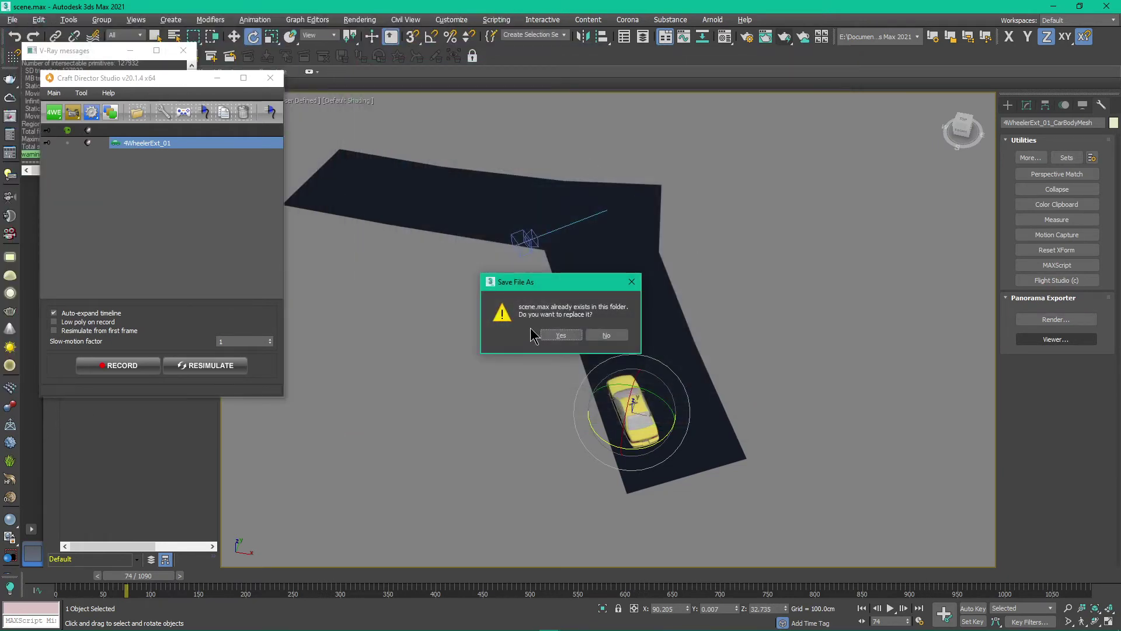
click(558, 336)
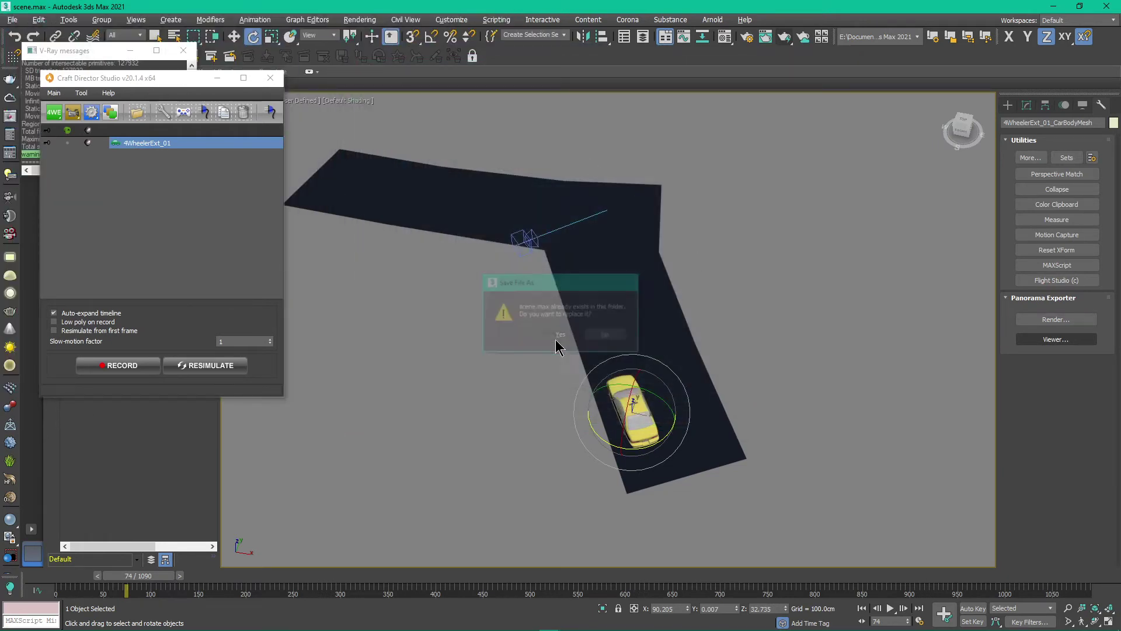
Show the helper objects of 4WheelerExt_01 again and remove it from the Craft Director Studio tool list
click(146, 172)
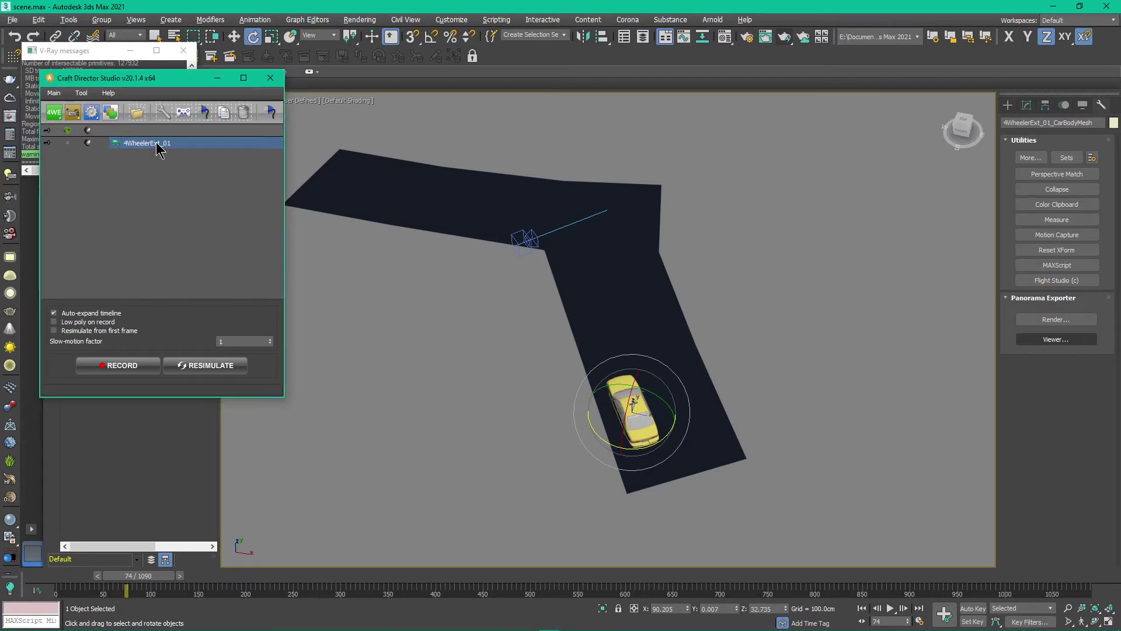
click(66, 143)
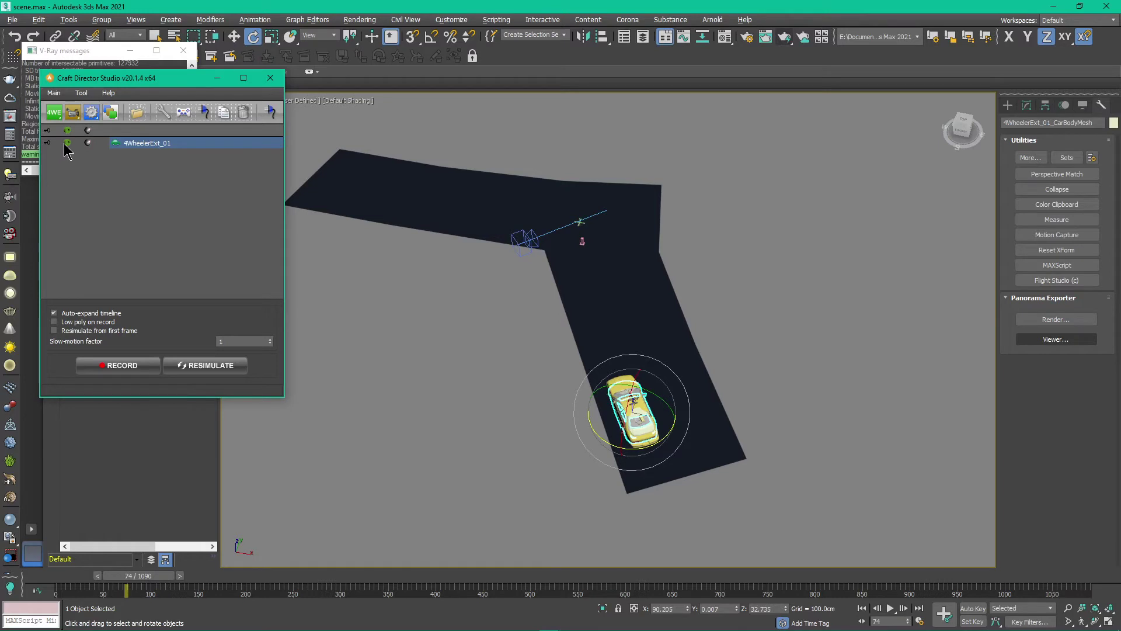
click(205, 112)
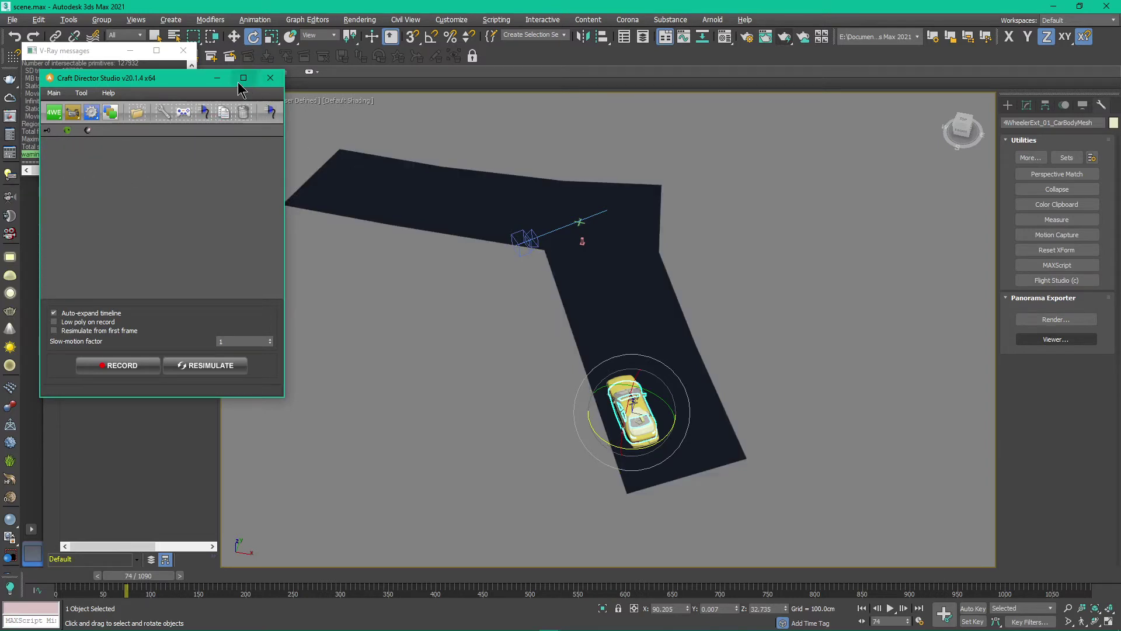
Minimize the Craft Director Studio and V-Ray messages windows and select all the taxi and rig objects, leaving out the road plane
click(216, 79)
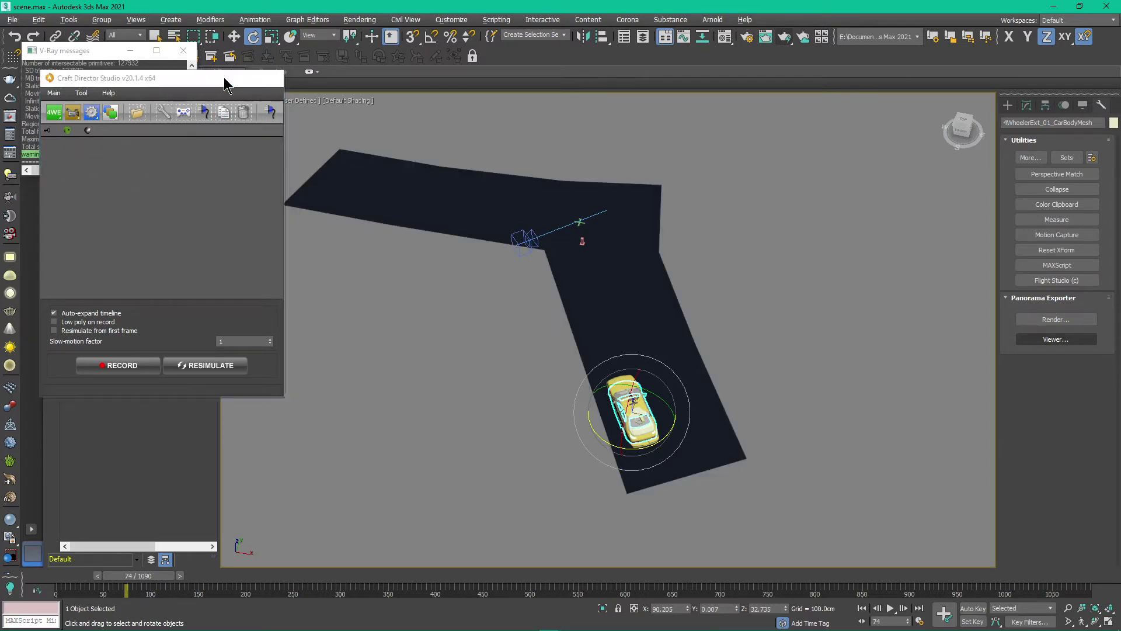
click(130, 50)
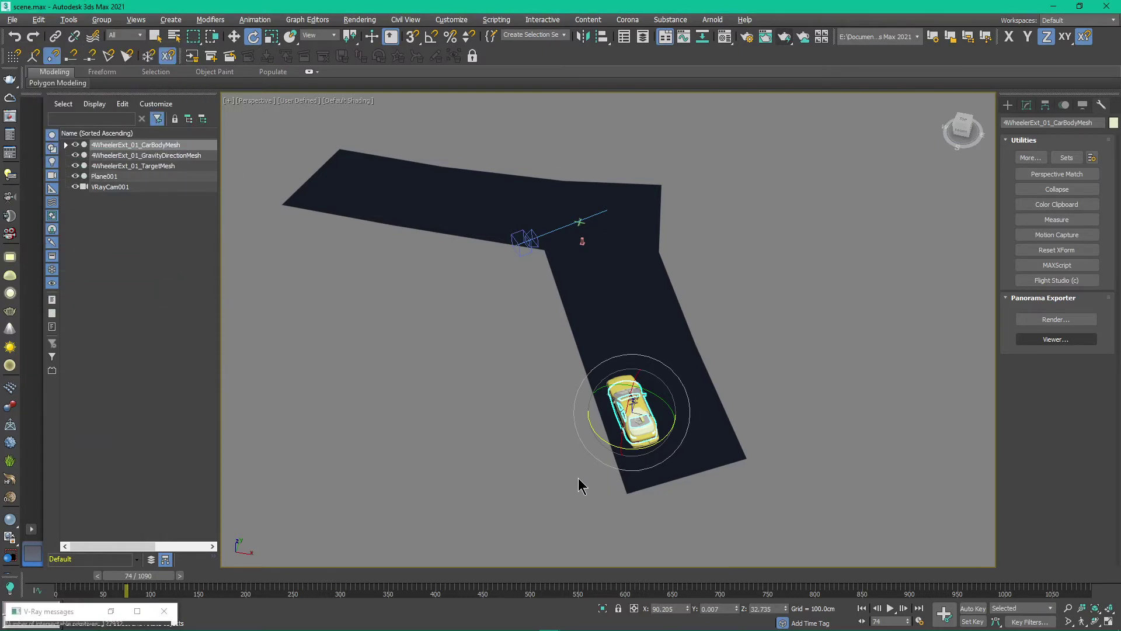
drag(729, 325, 816, 433)
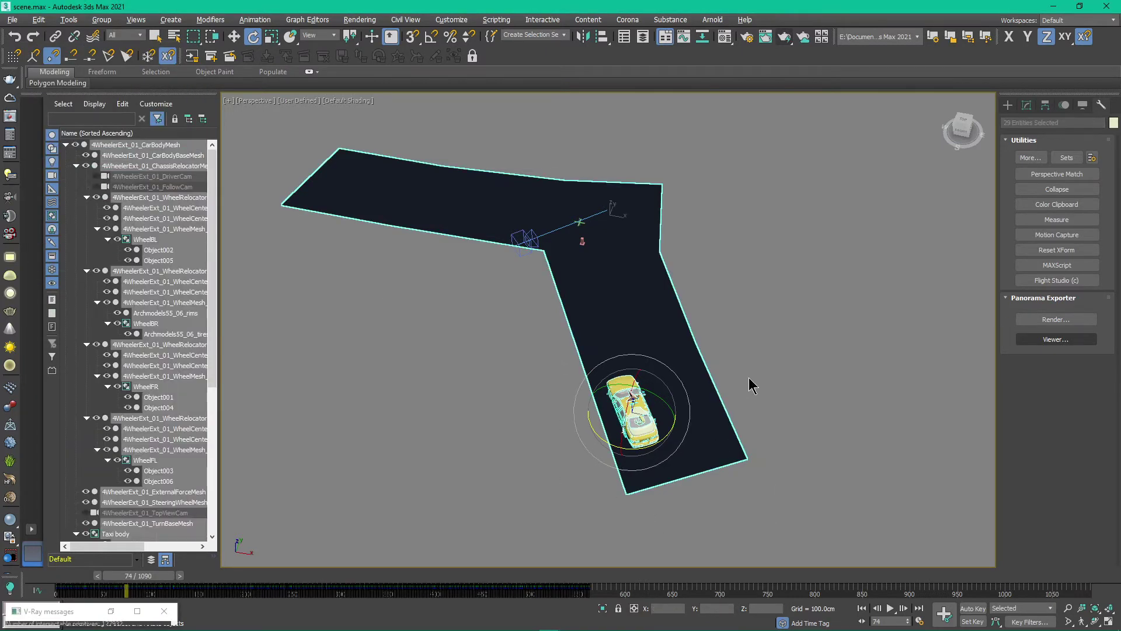
alt+drag(605, 310, 604, 310)
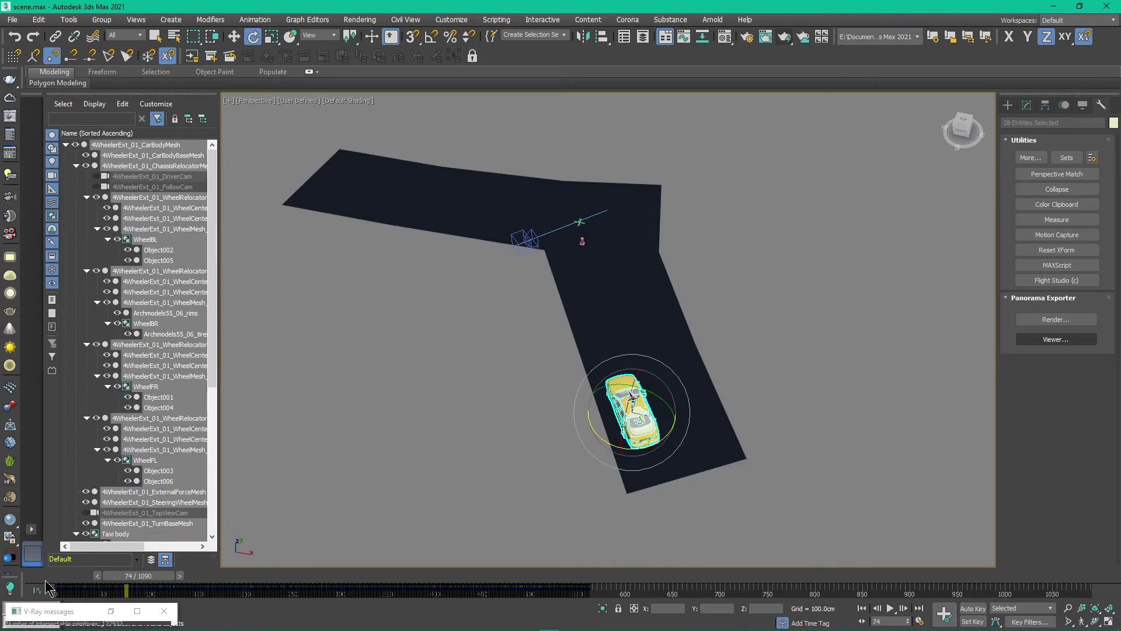
Shift the taxi's keys after frame 272 about 145 frames later to create a pause, and check it at frame 365
drag(126, 591, 321, 622)
key(e)
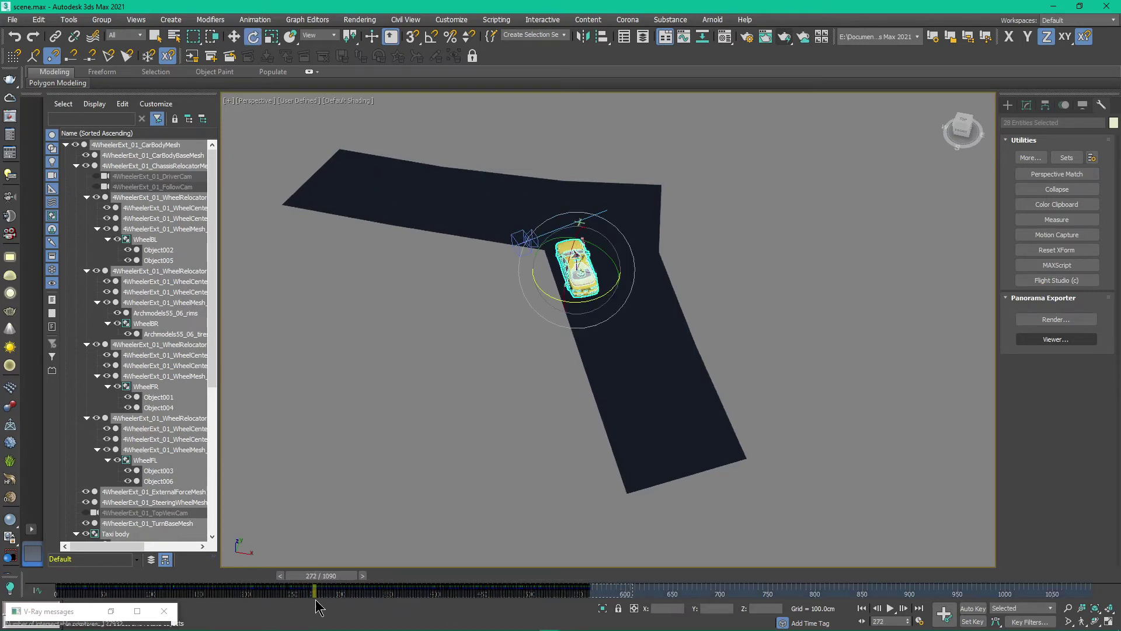
drag(362, 596, 407, 586)
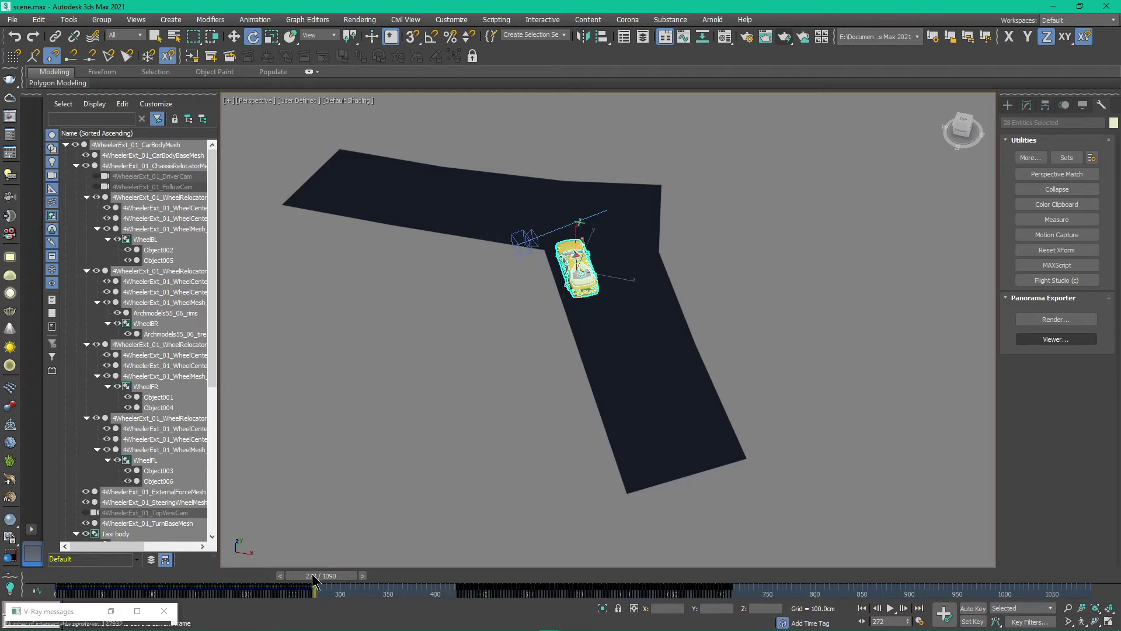
drag(312, 575, 419, 617)
key(e)
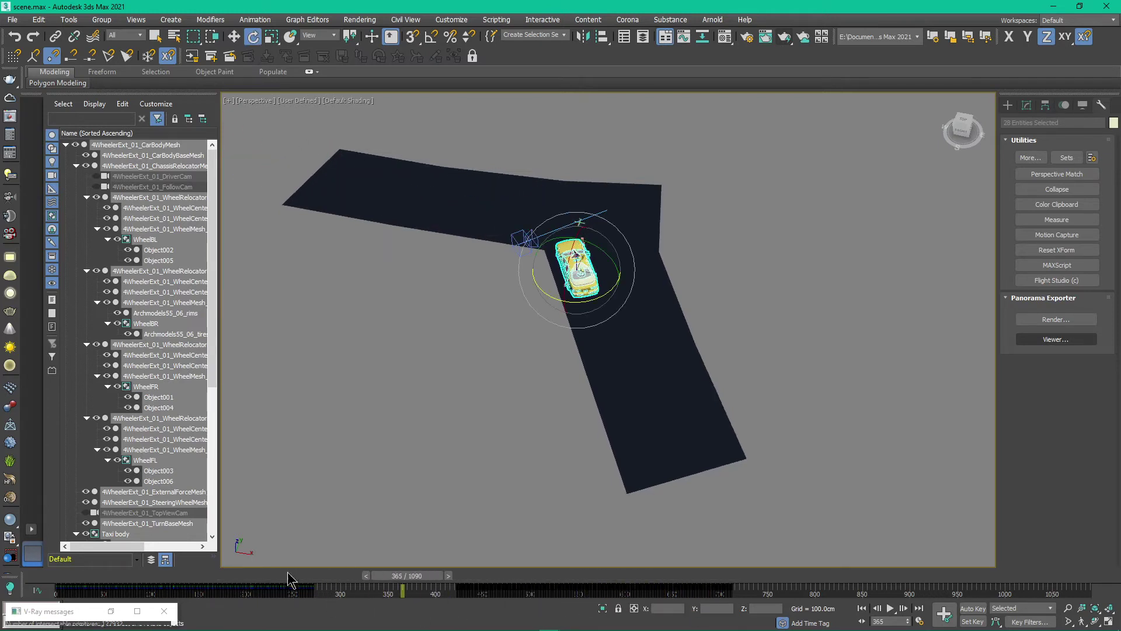
Set the animation's end time to frame 545 in the time configuration
mouse_move(281, 619)
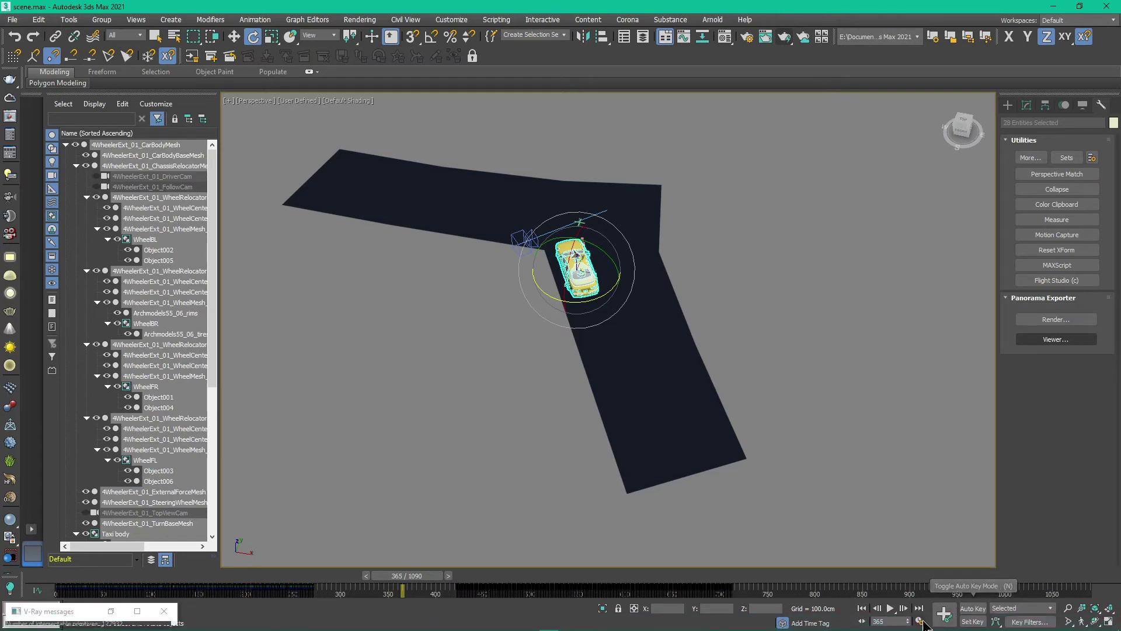
click(920, 622)
click(621, 340)
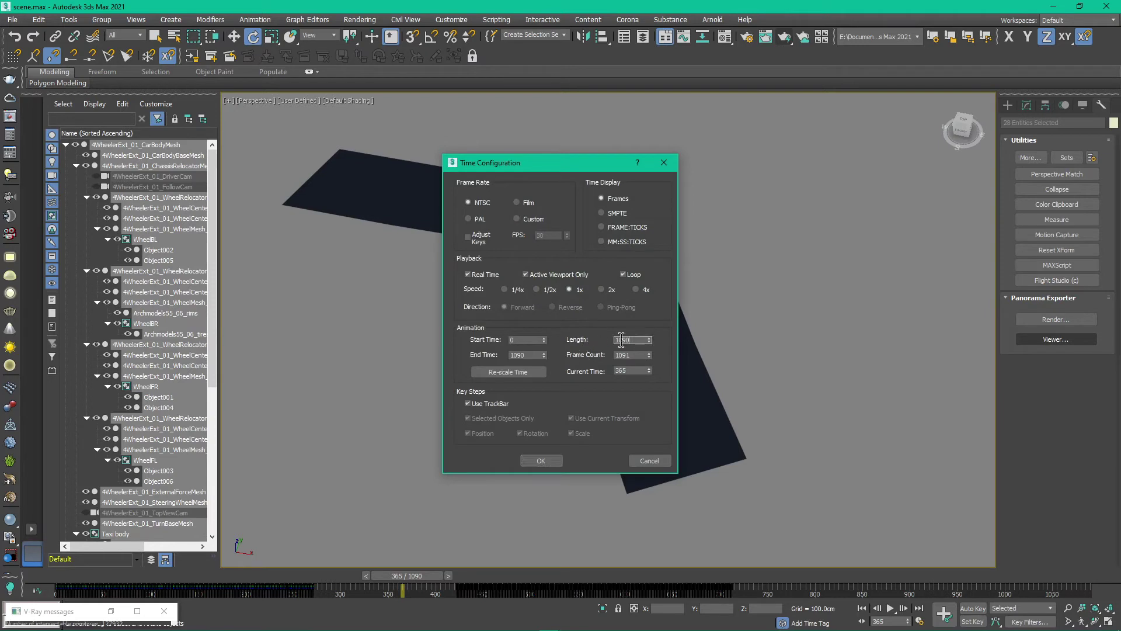
click(525, 354)
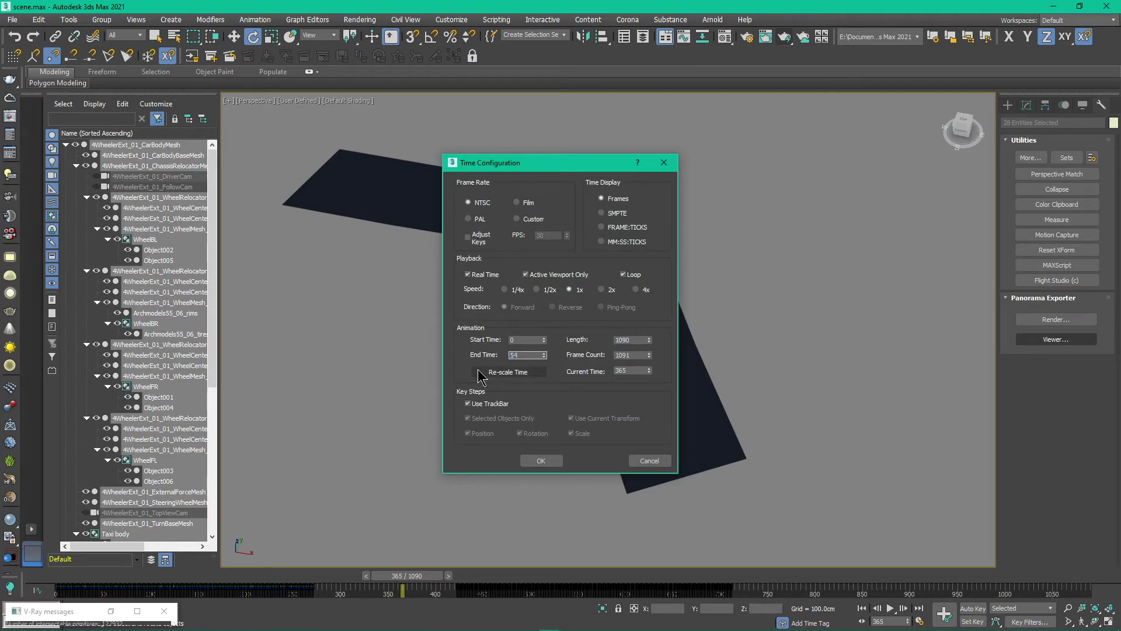
key(Return)
click(554, 461)
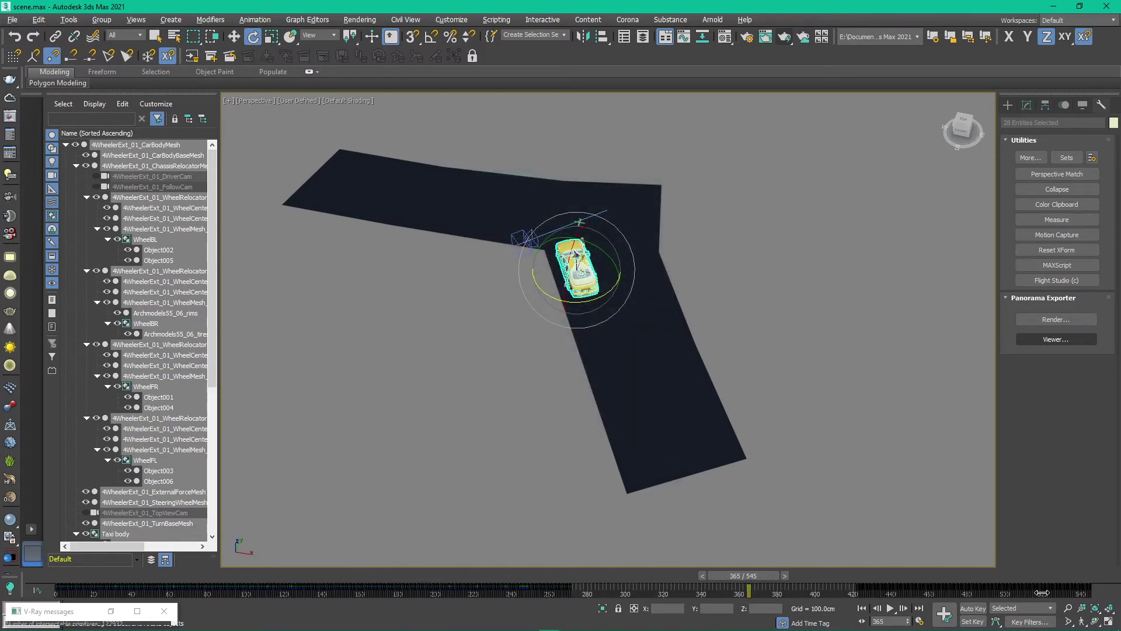
Extend the active time range to 1090 frames, and set its end time back to 545 in the time configuration
ctrl+alt+right_drag(1042, 593, 687, 595)
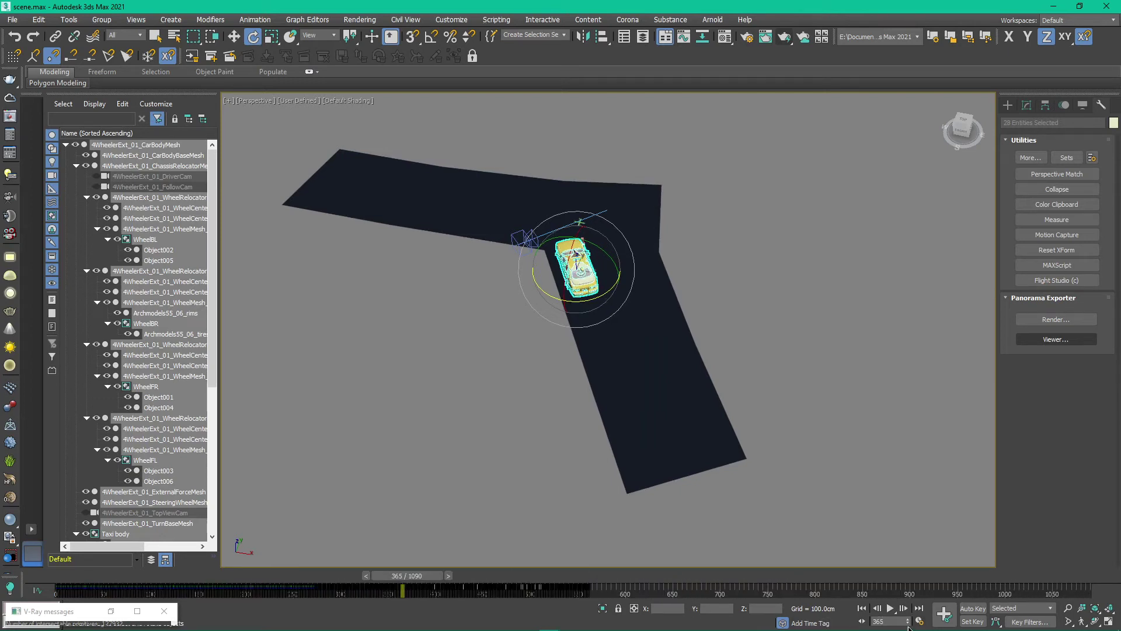
click(919, 621)
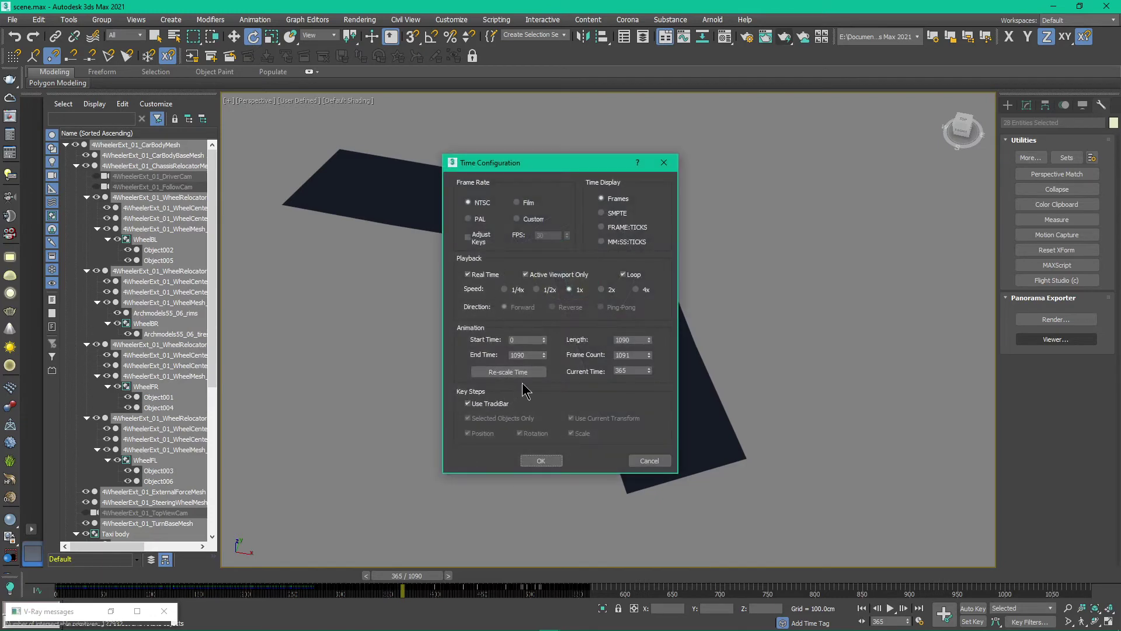
click(519, 355)
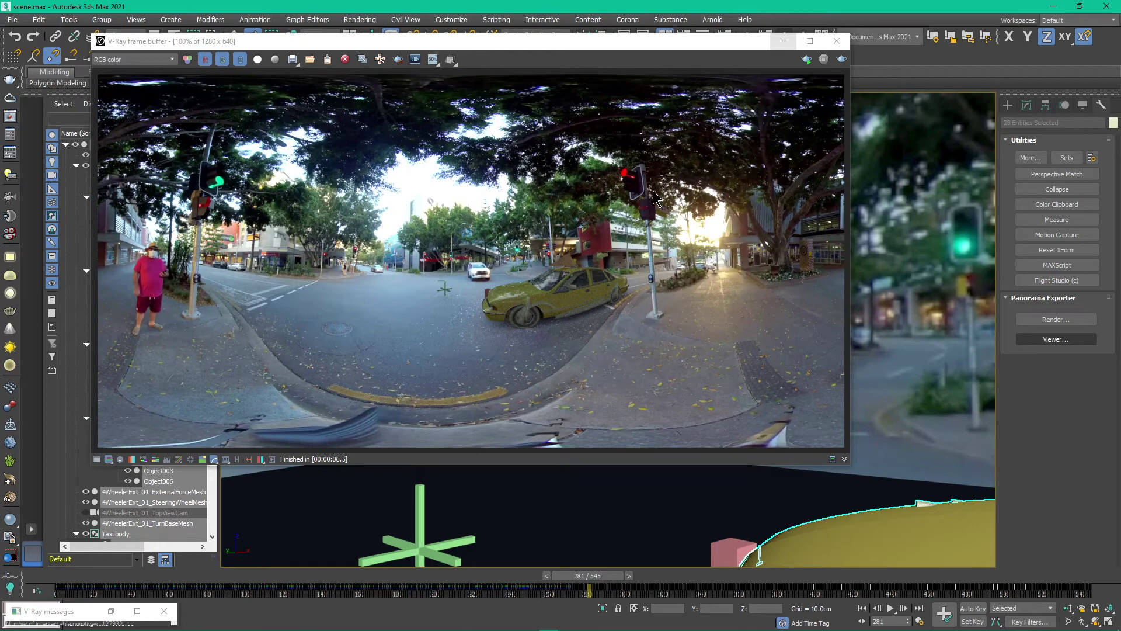
Close the V-Ray frame buffer, leave the camera view and frame the taxi up close in the perspective view
click(836, 41)
click(718, 545)
key(p)
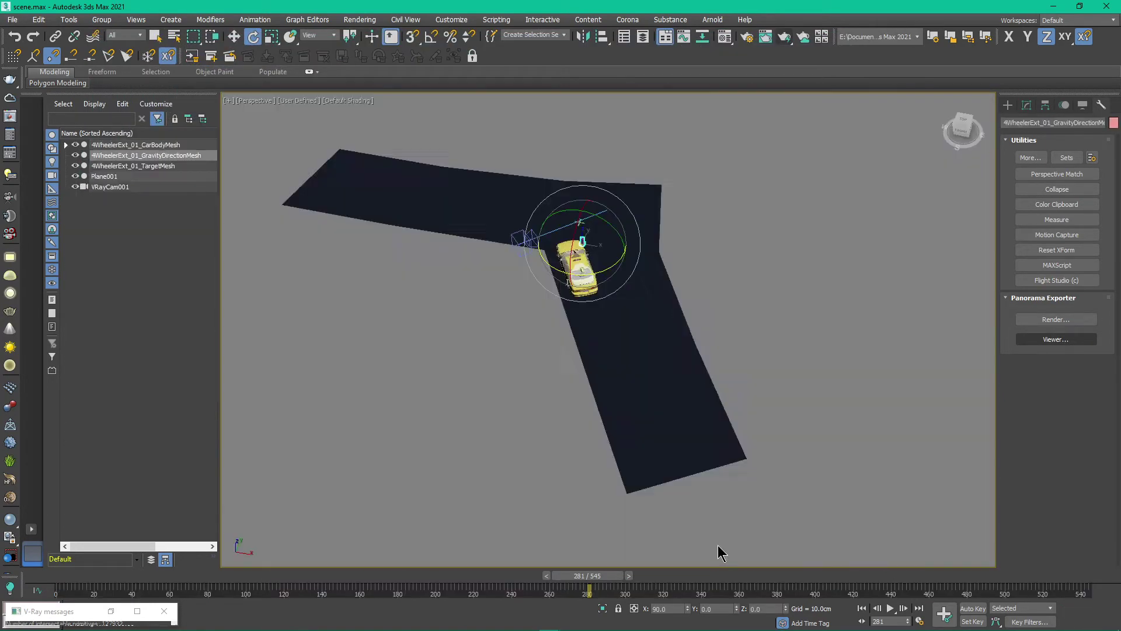
key(z)
scroll(618, 511, down, 5)
alt+middle_drag(619, 511, 739, 410)
double_click(739, 409)
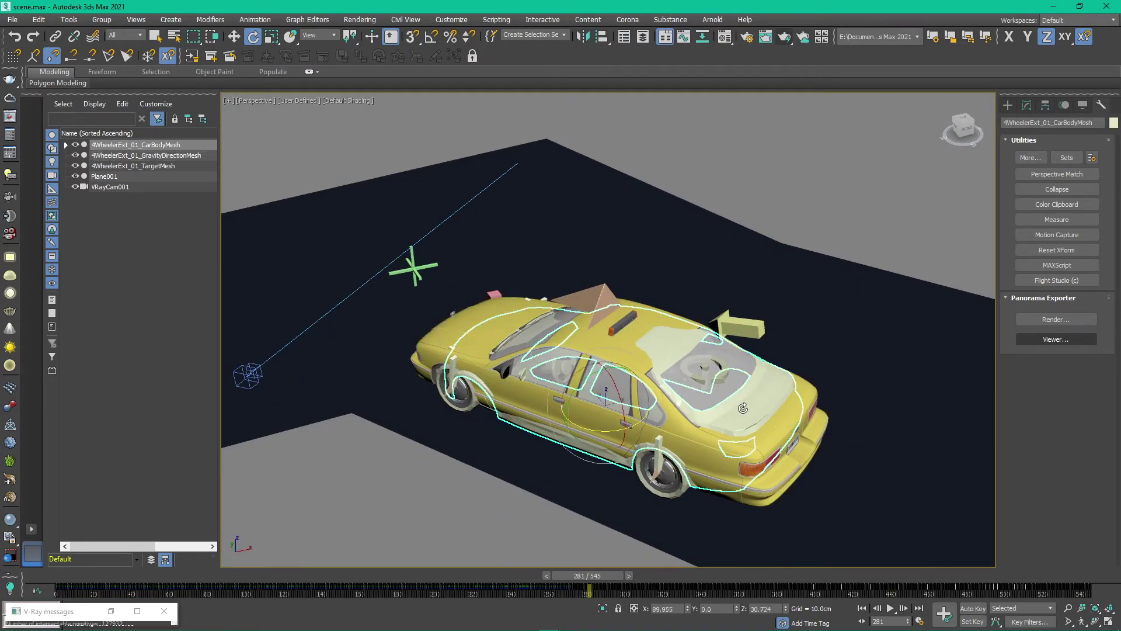
click(602, 518)
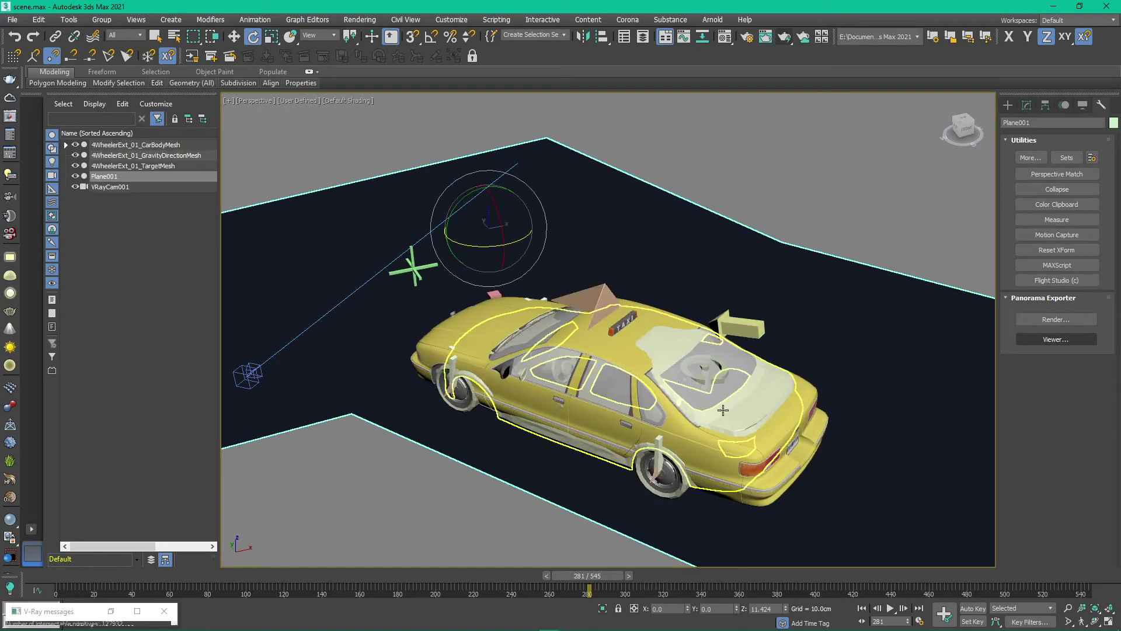
Select the Taxi body group together with all four wheel groups
click(755, 482)
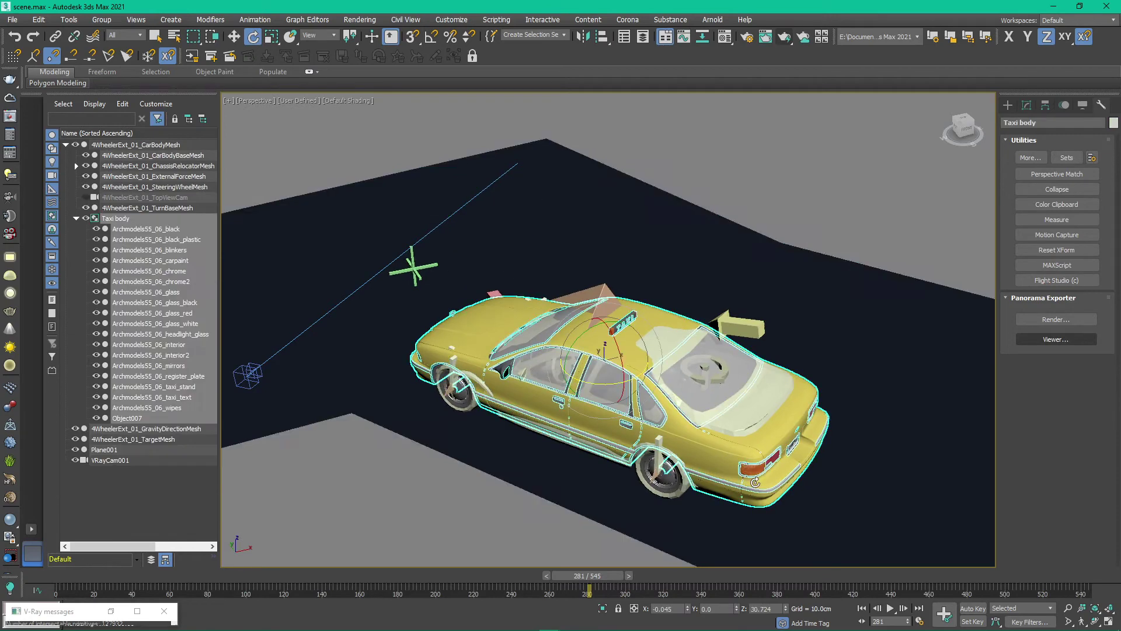
ctrl+click(668, 486)
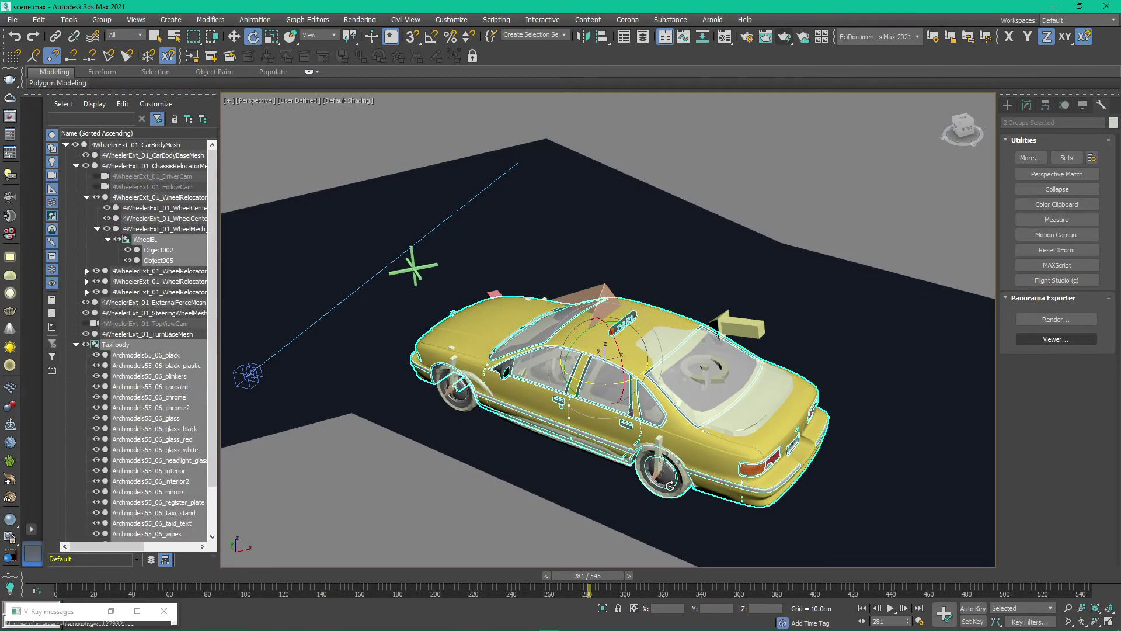
ctrl+click(461, 403)
alt+middle_drag(755, 488, 426, 450)
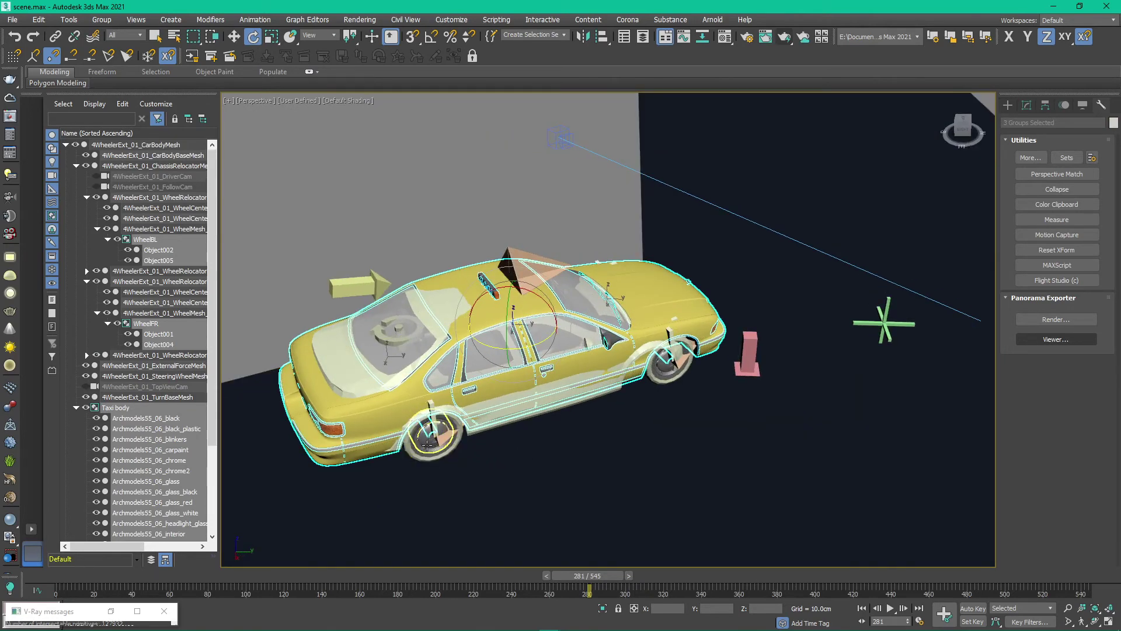
ctrl+click(424, 451)
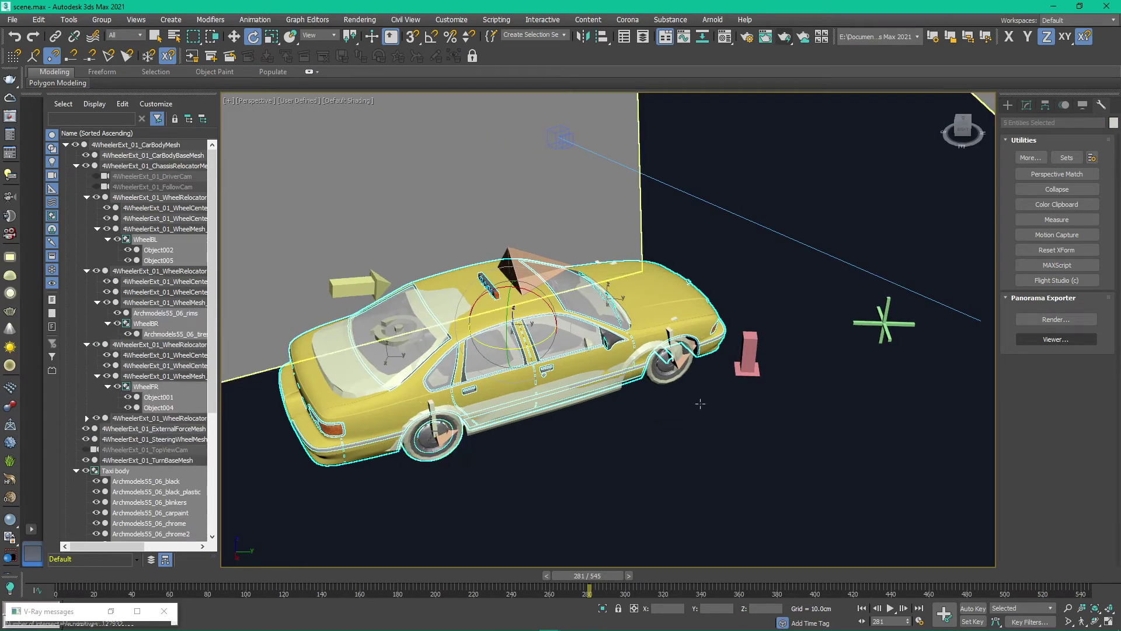
ctrl+click(664, 371)
ctrl+click(664, 371)
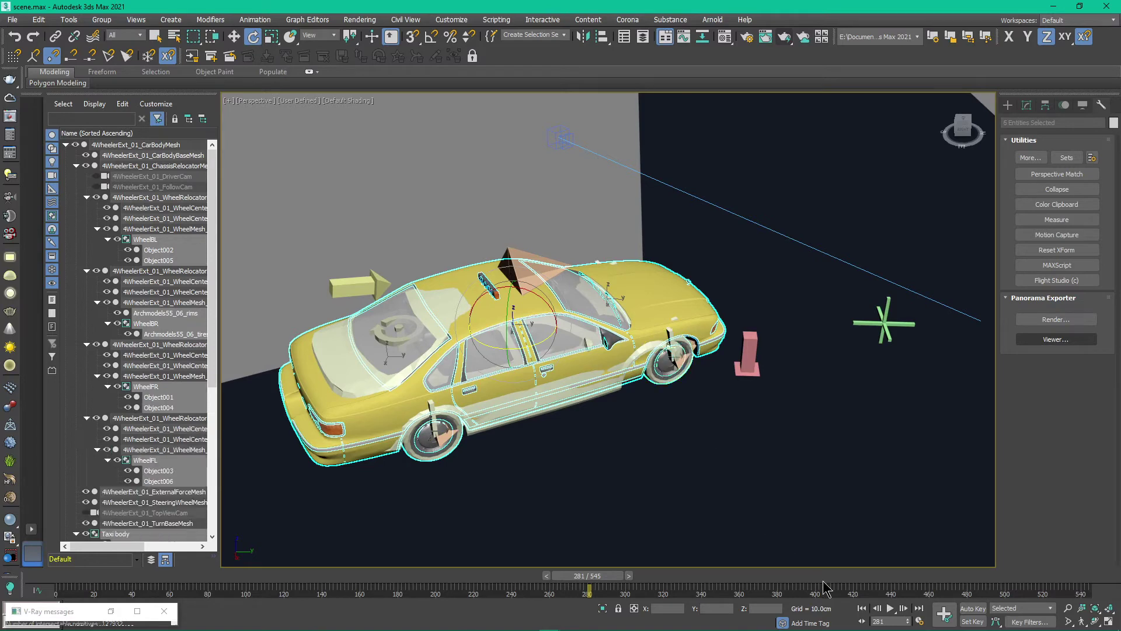
Invert the selection, exclude VRayCam001 and Plane001 from it, and open the object options for the remaining rig helpers
key(ctrl+a)
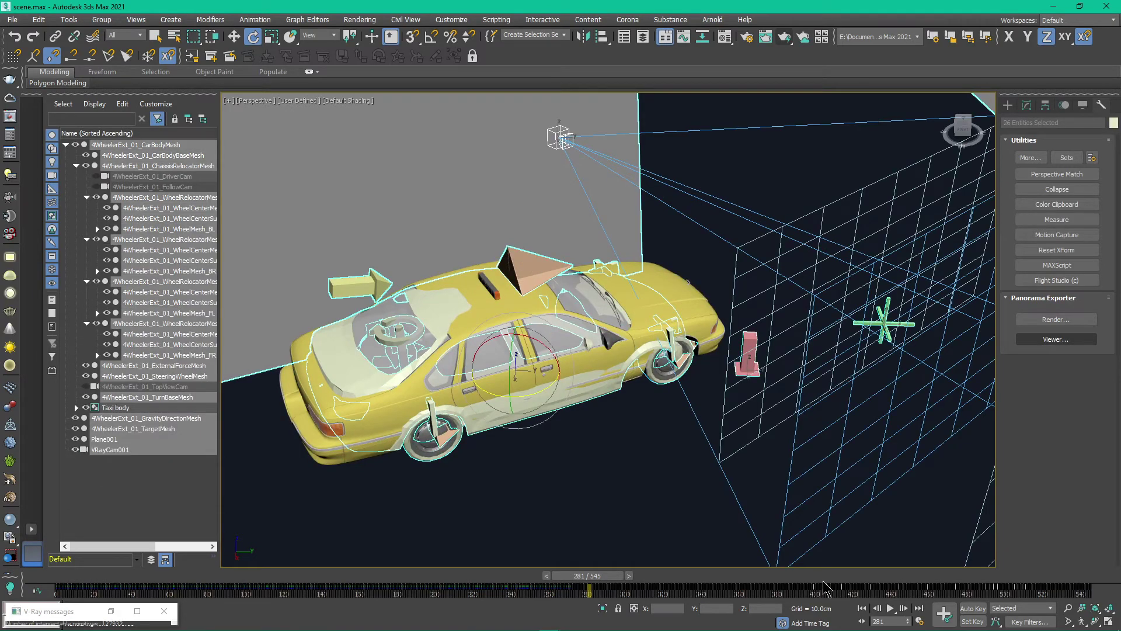
alt+click(561, 138)
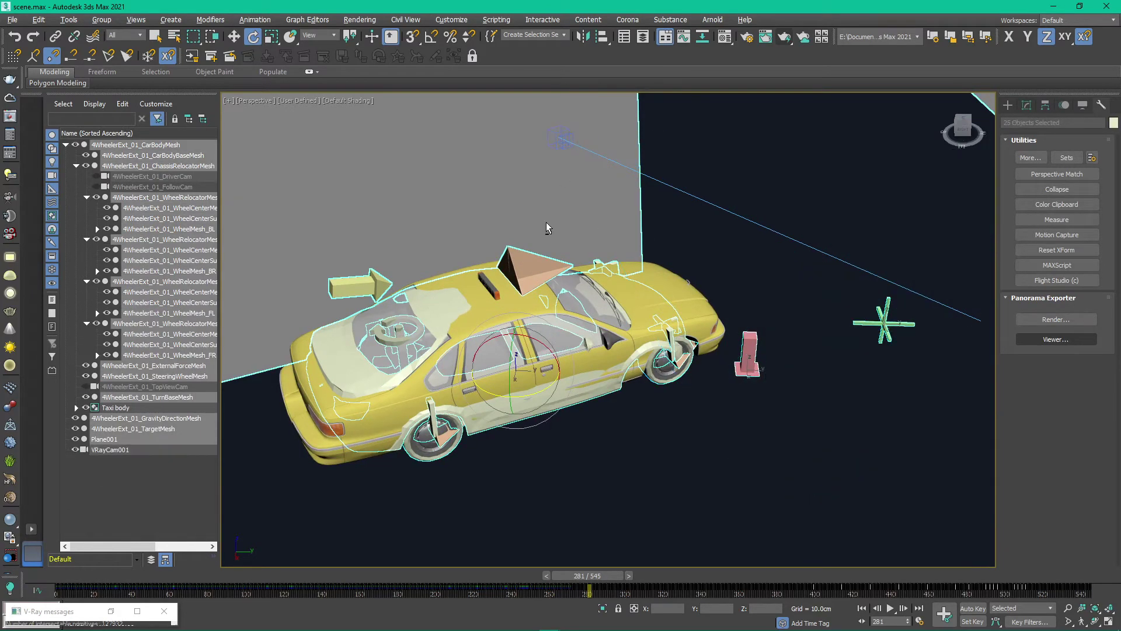
alt+click(617, 190)
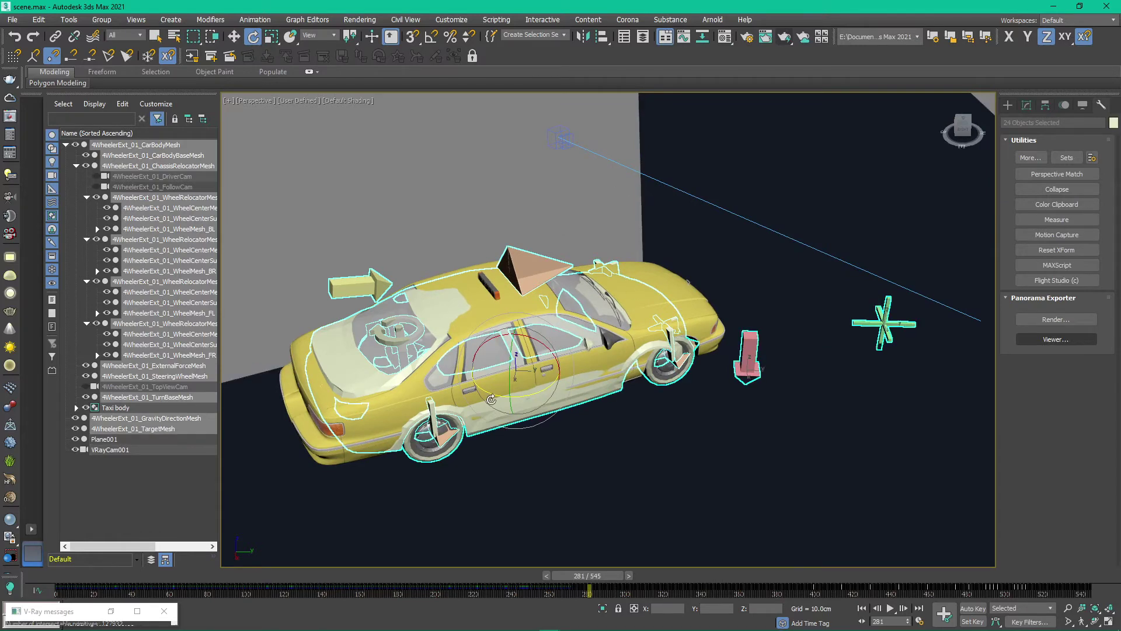
alt+middle_drag(491, 399, 467, 372)
right_click(462, 369)
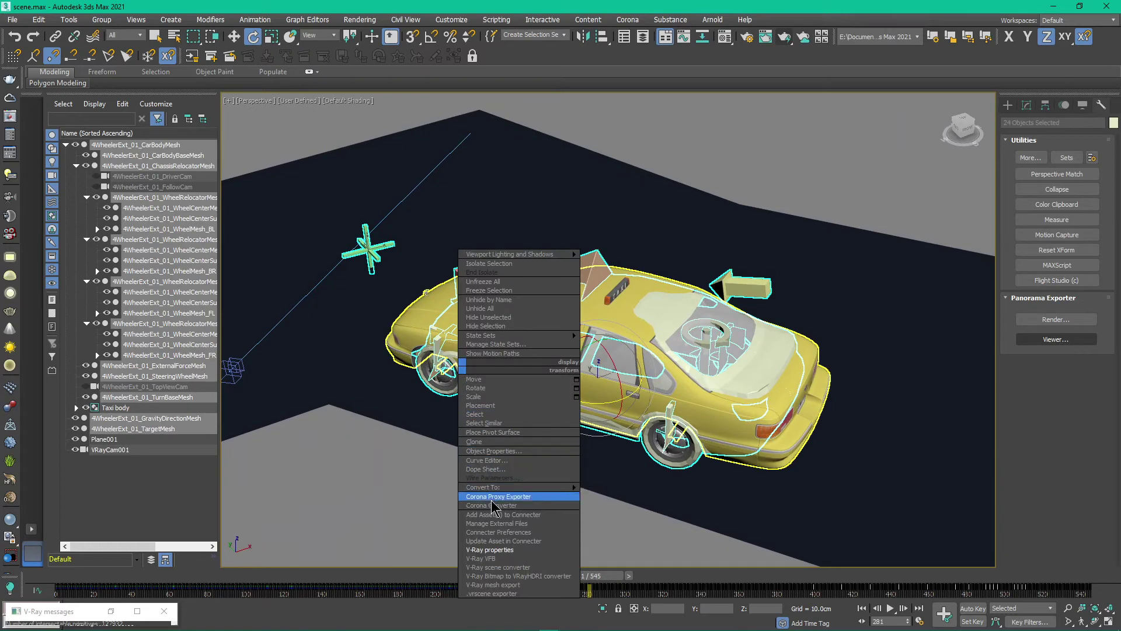
Turn off Renderable in the object properties of the selected car rig objects, and clear the selection
click(516, 457)
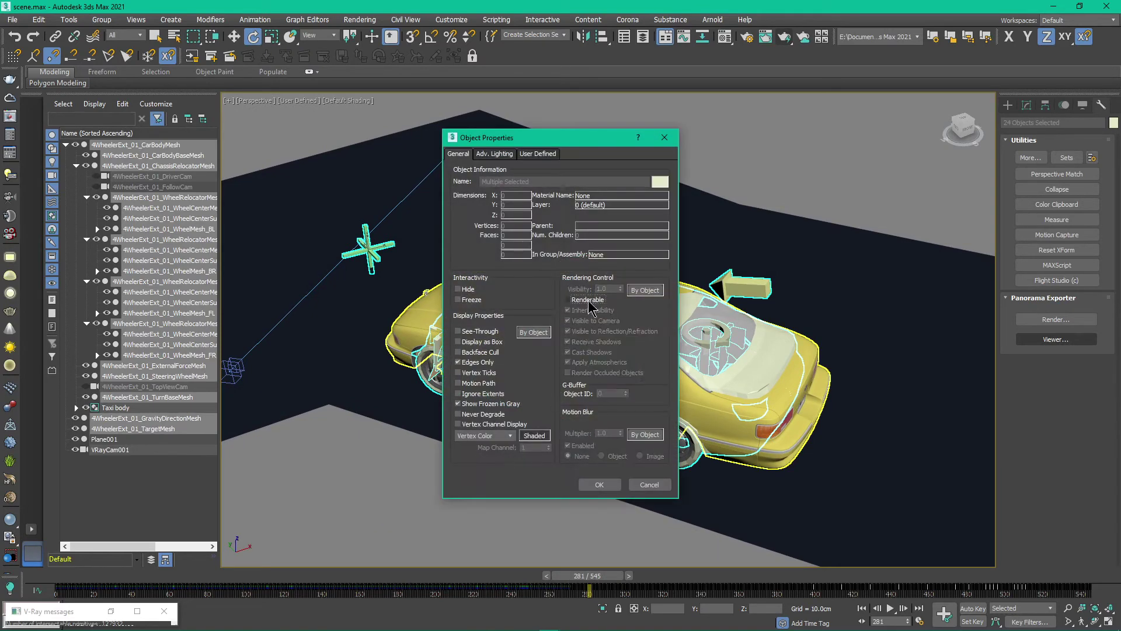
click(591, 486)
click(429, 502)
Switch the viewport to the VRayCam001 camera and render the frame to check the taxi in the panorama
key(c)
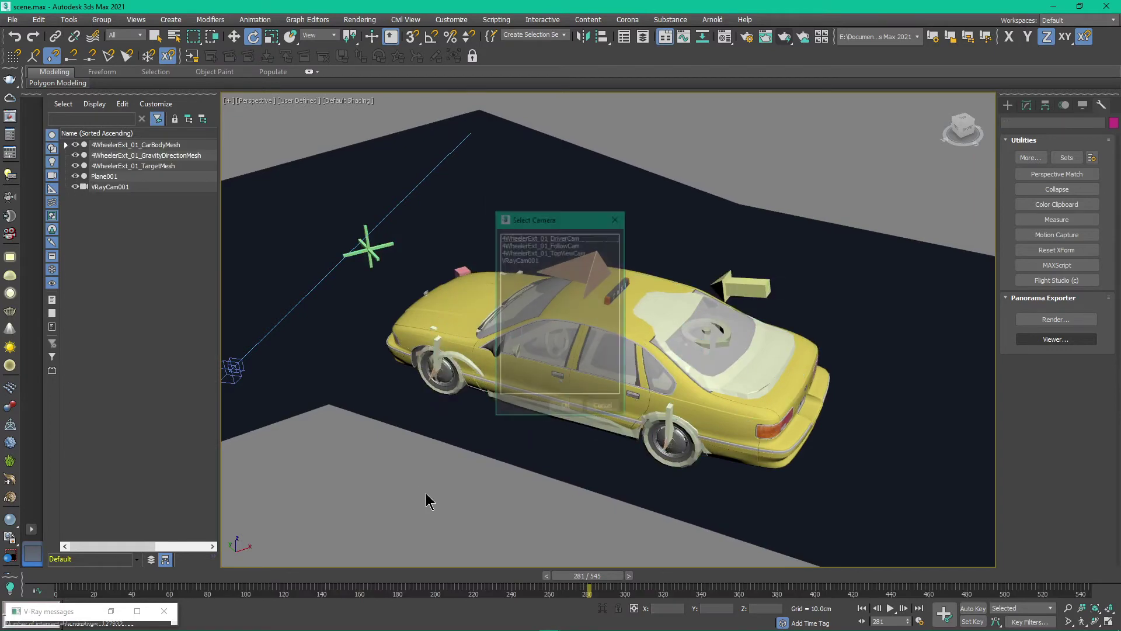
double_click(538, 258)
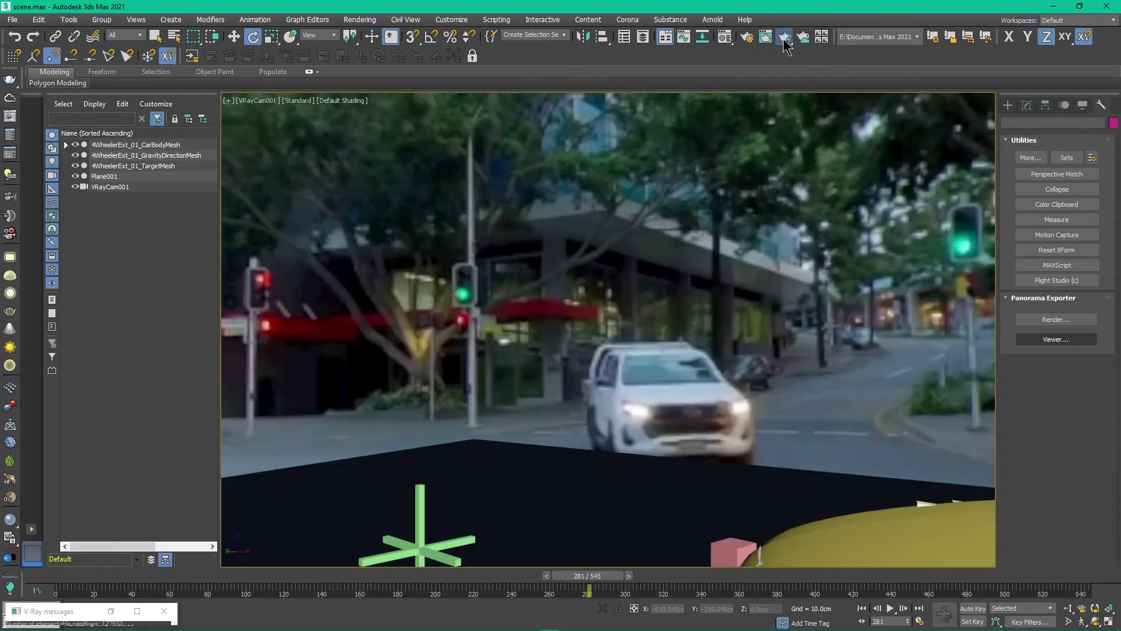
click(784, 39)
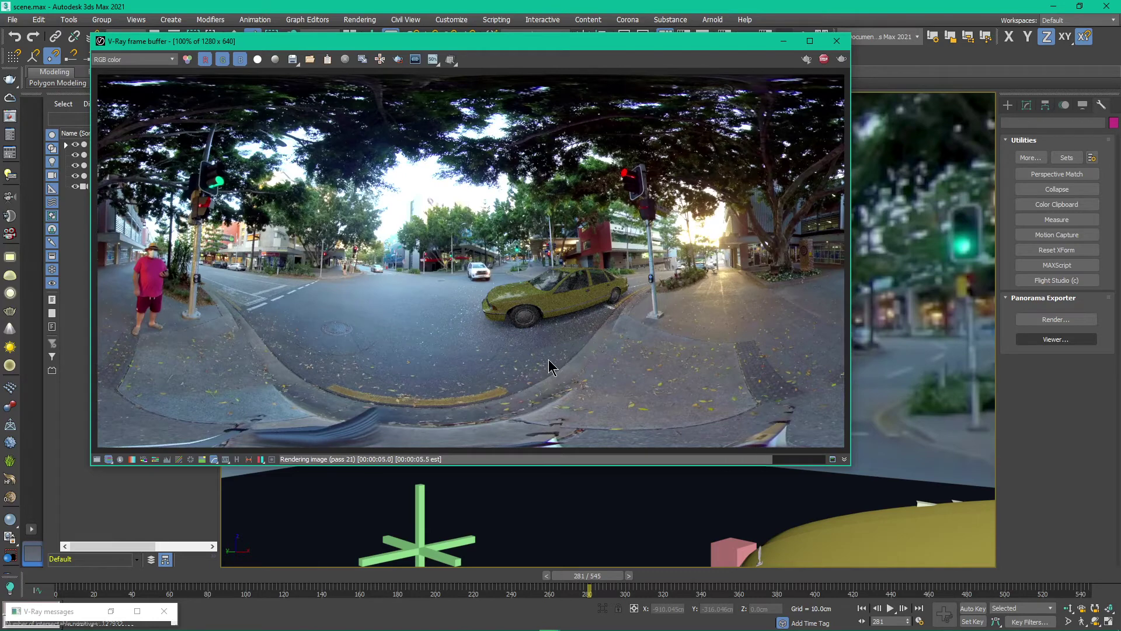
click(564, 318)
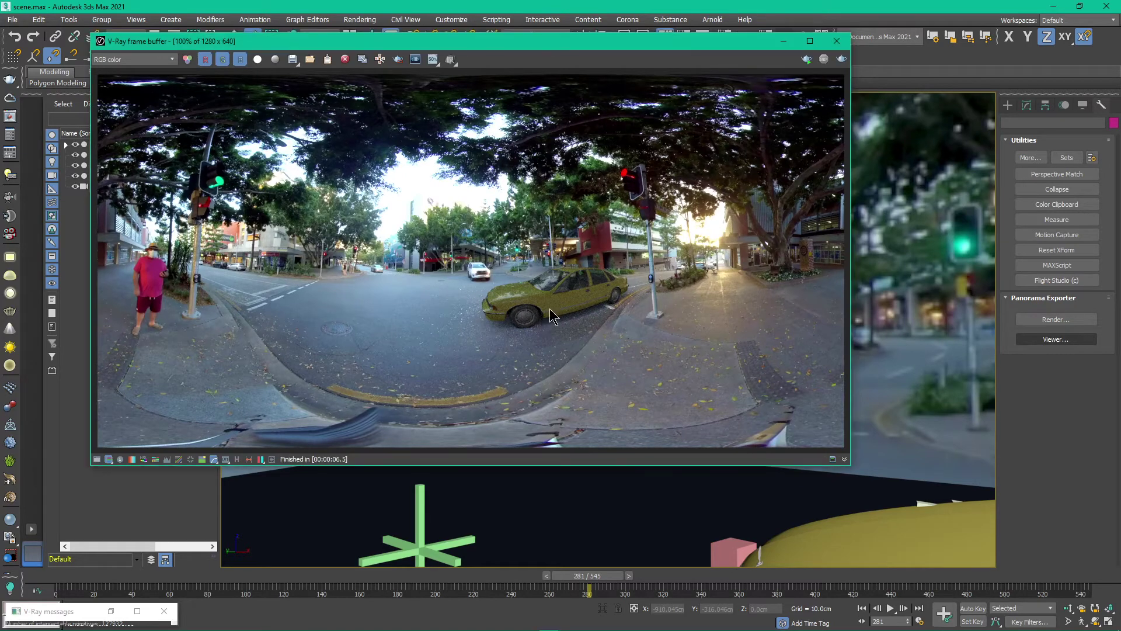
scroll(555, 317, up, 1)
scroll(554, 315, down, 1)
Check the alpha channel of the rendered frame, and close the frame buffer
click(257, 60)
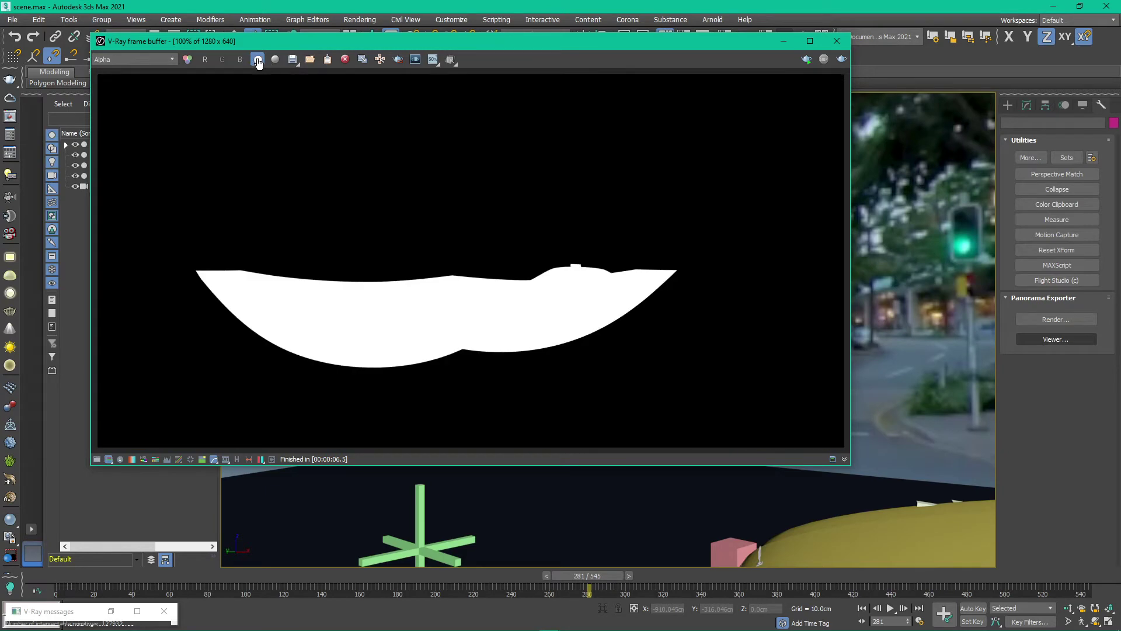
click(258, 60)
click(258, 60)
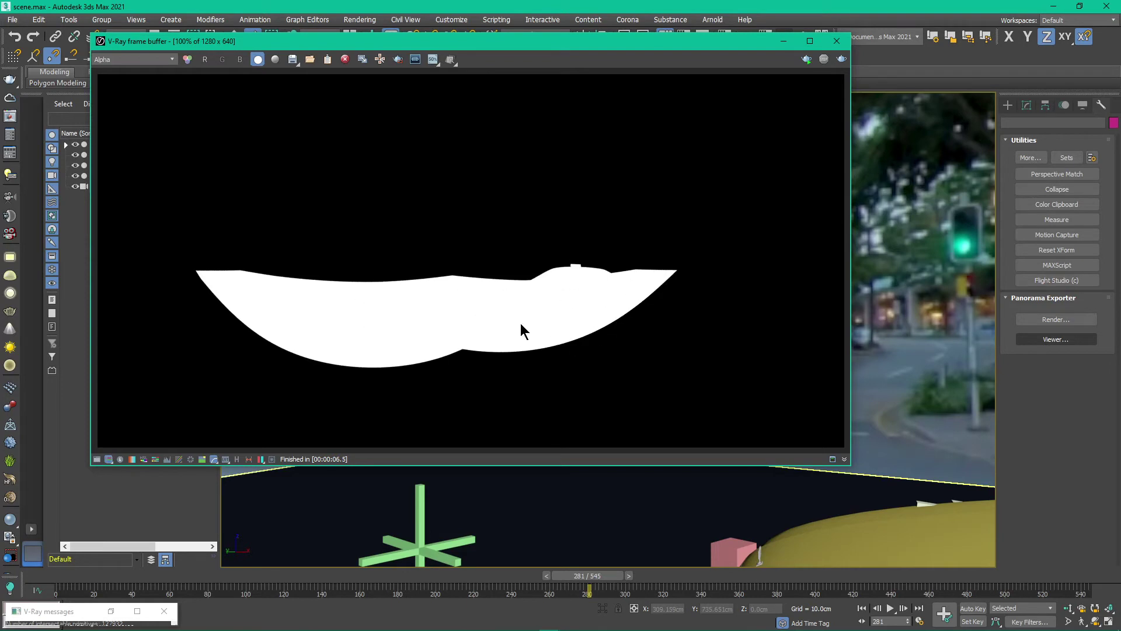
click(836, 41)
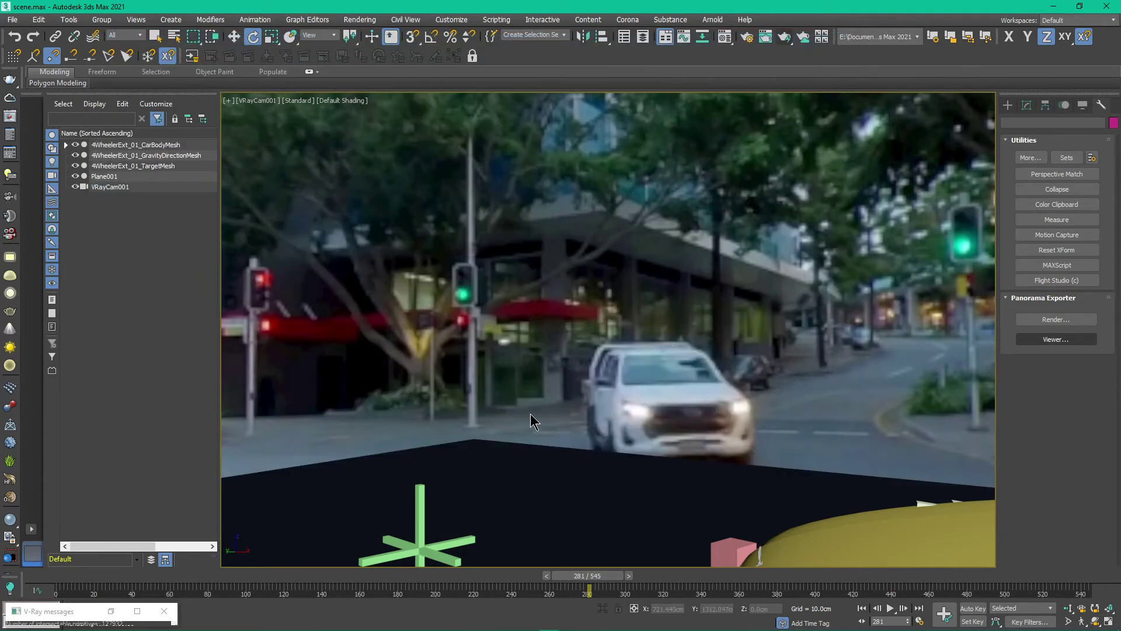
Select the ground plane Plane001 and open its object properties
click(520, 486)
right_click(522, 409)
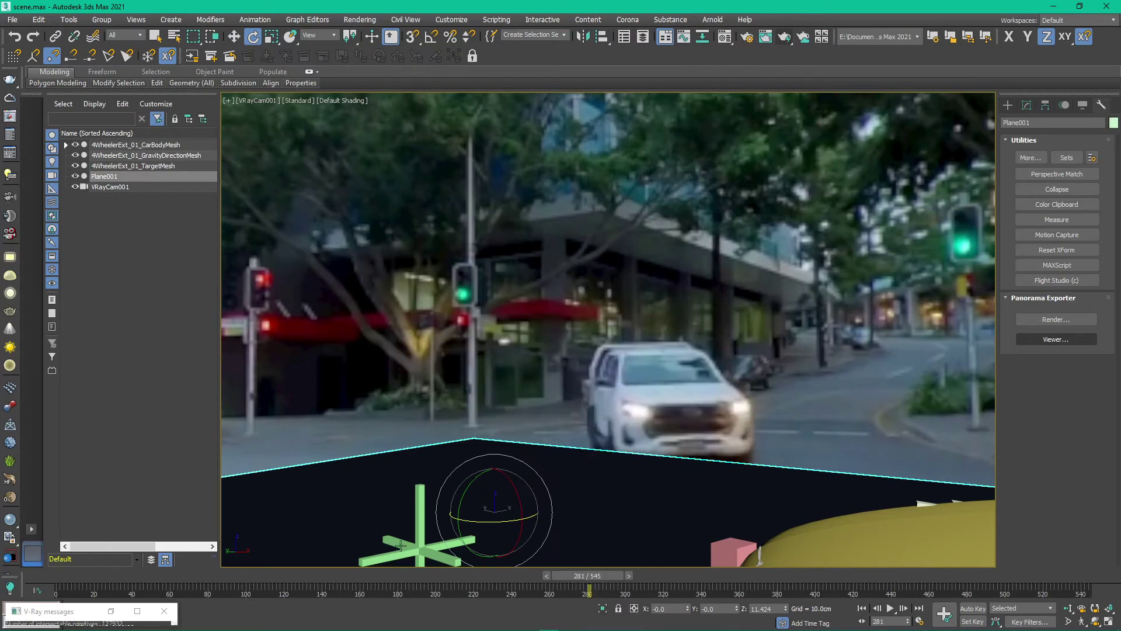
right_click(595, 409)
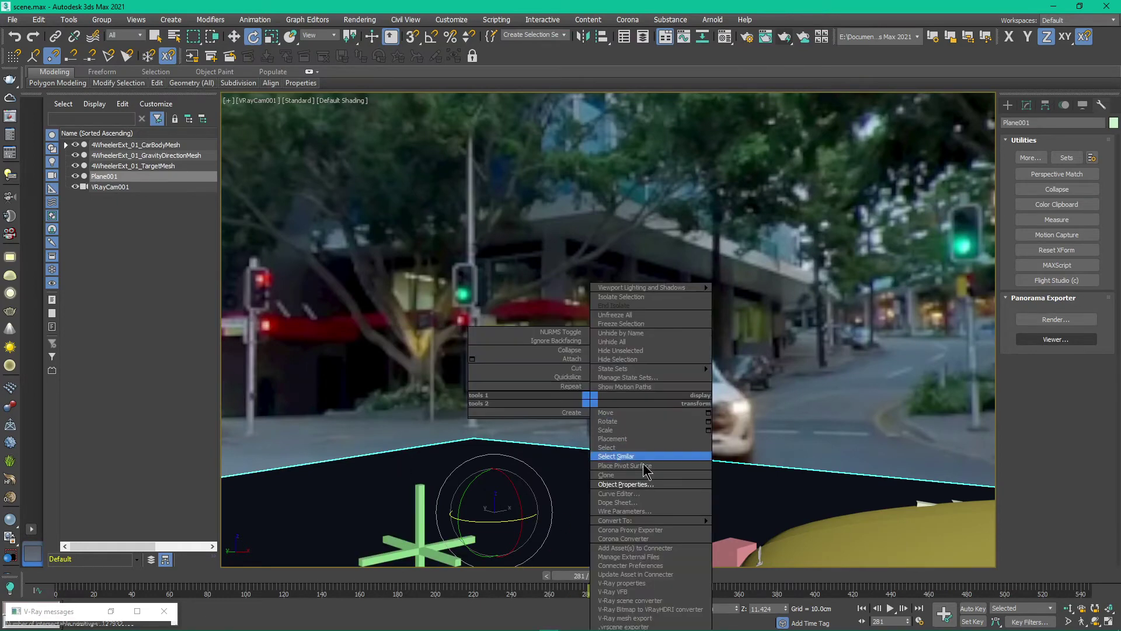
click(646, 491)
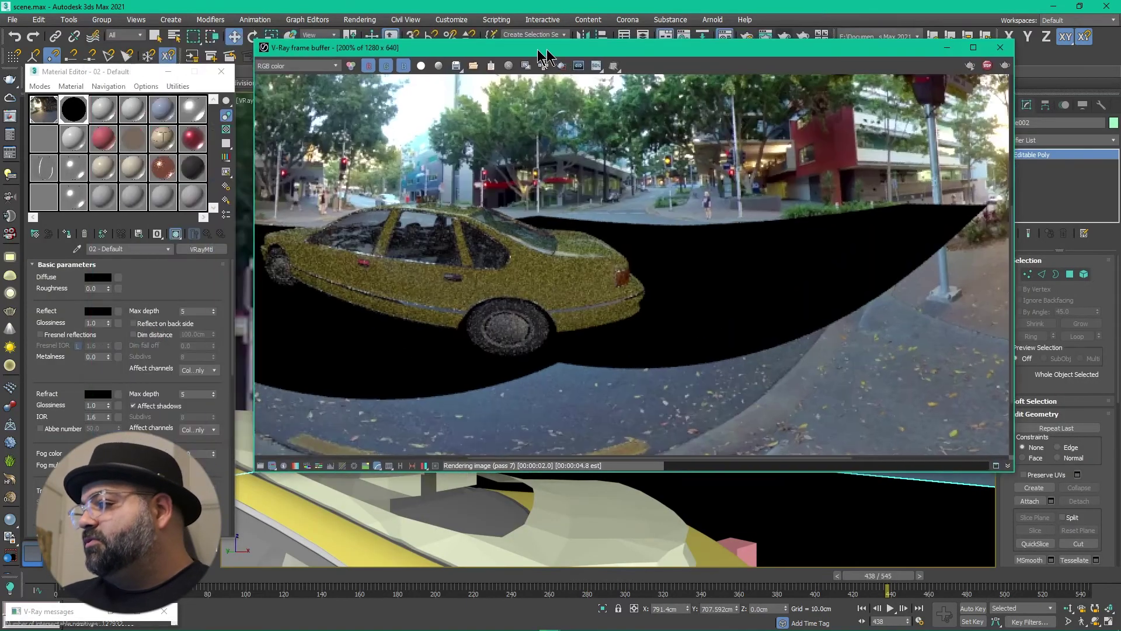
Review the full panorama render of the taxi on the black ground plane
drag(546, 57, 460, 54)
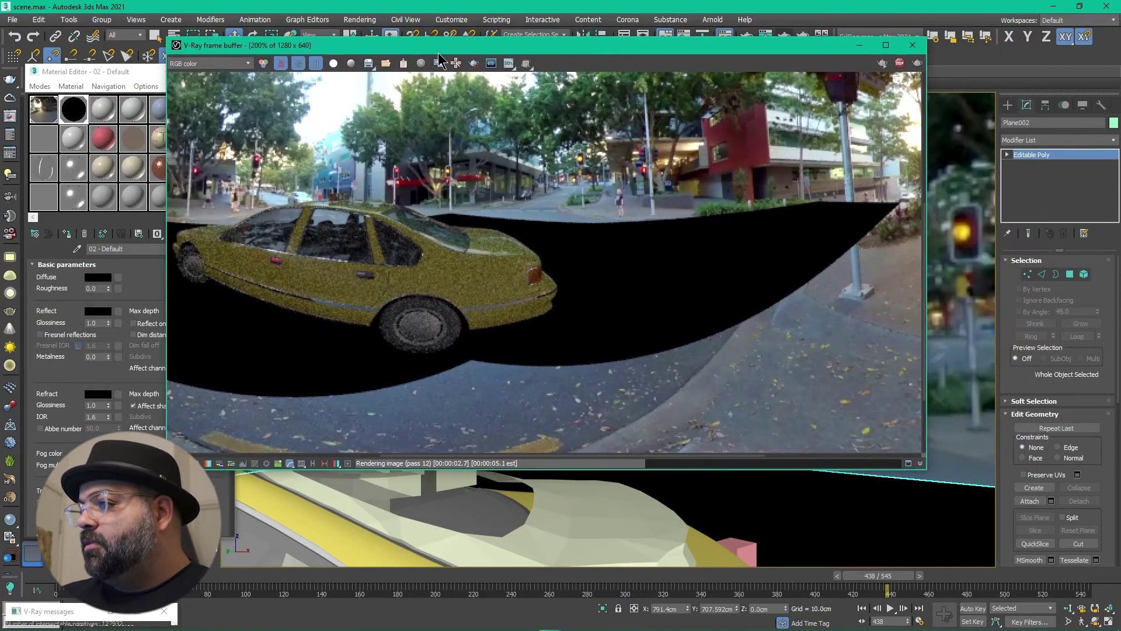
scroll(533, 333, down, 2)
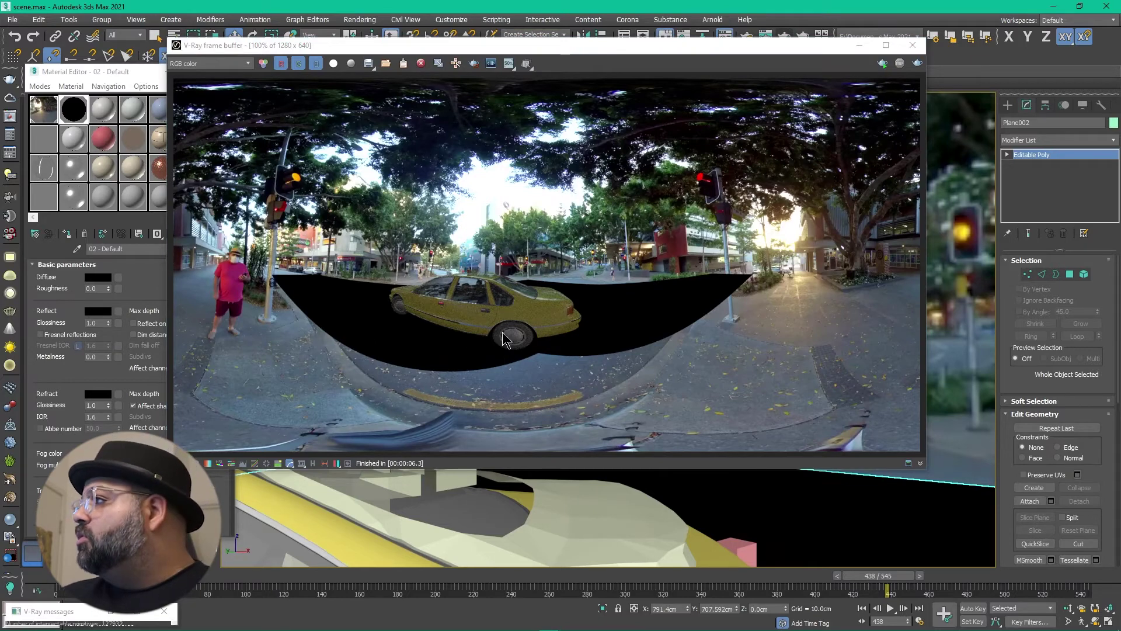
drag(736, 51, 743, 79)
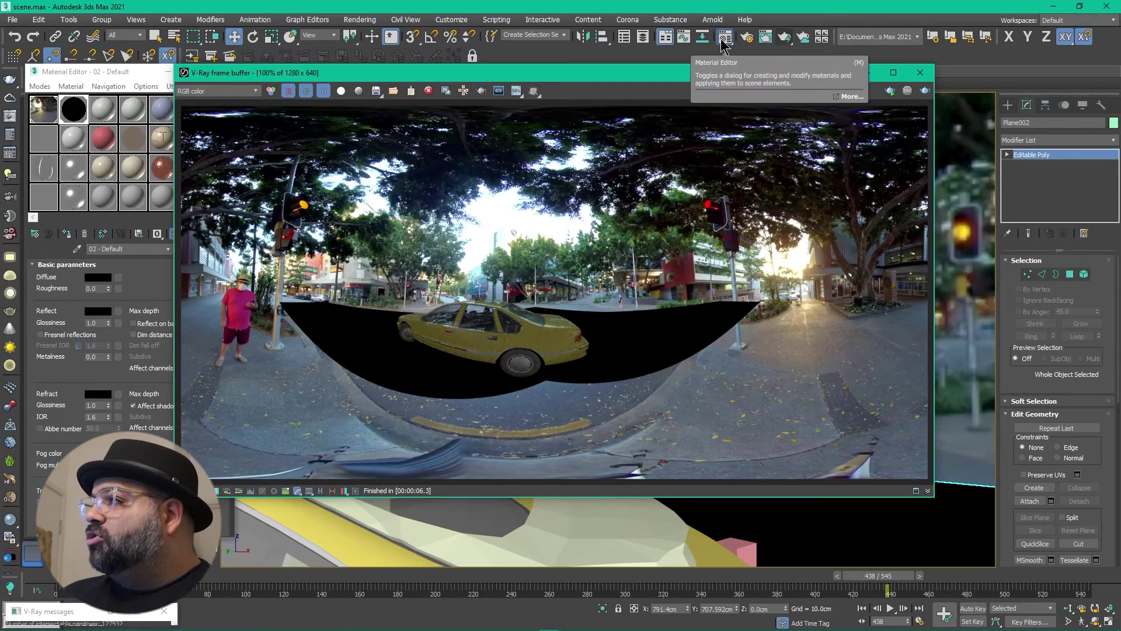
Change the material 03 - Default to a VRayMtlWrapper, discarding the old material
click(724, 43)
click(724, 42)
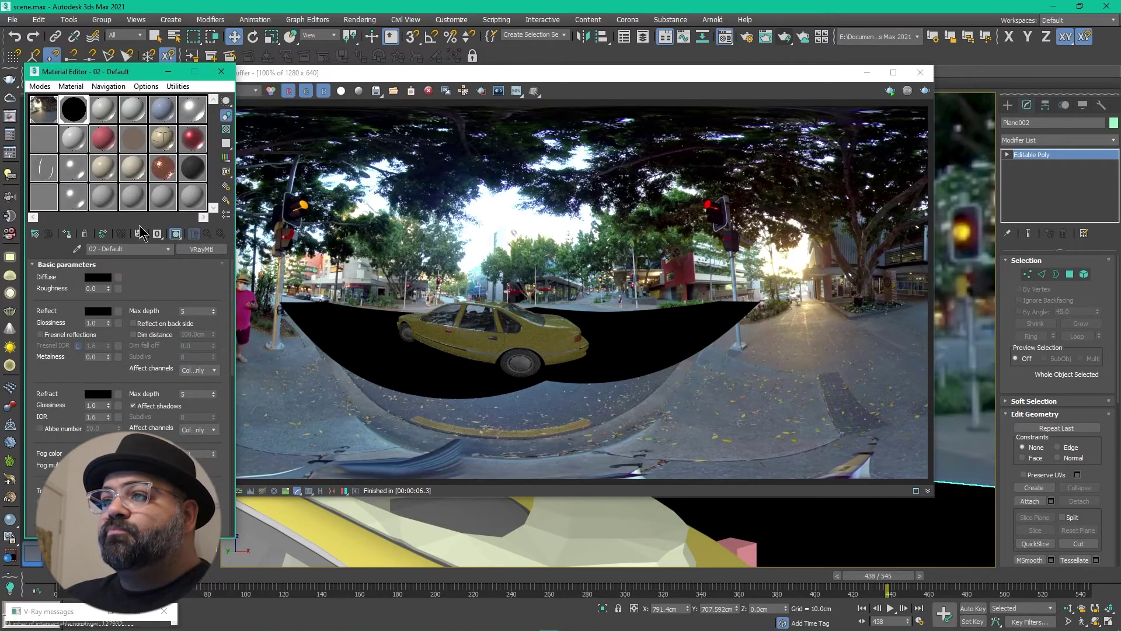
click(109, 122)
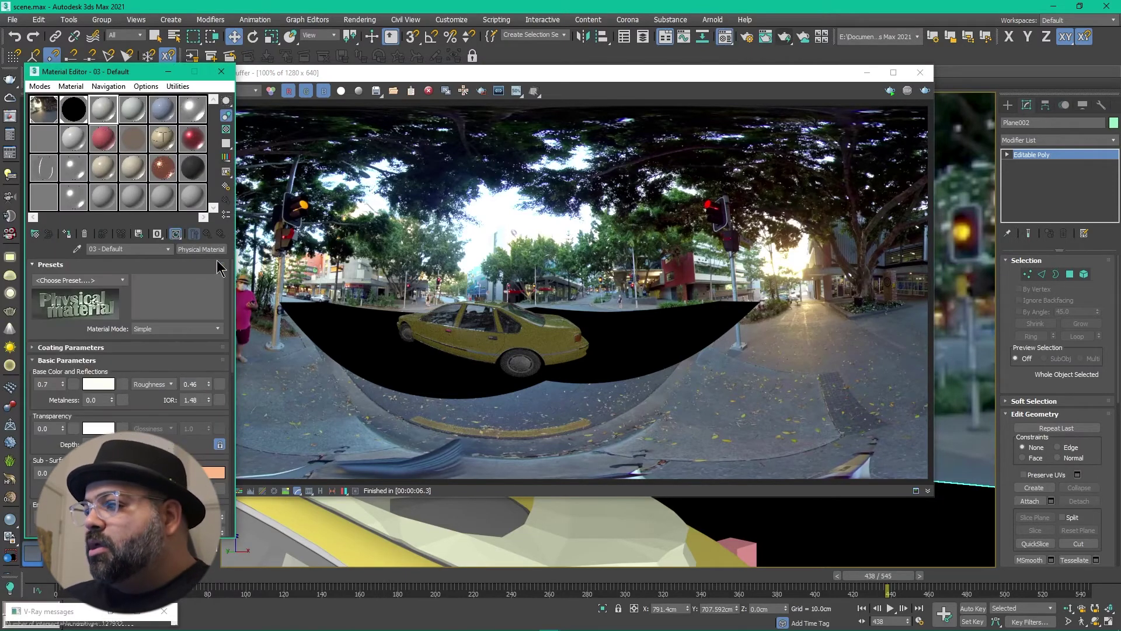
click(201, 249)
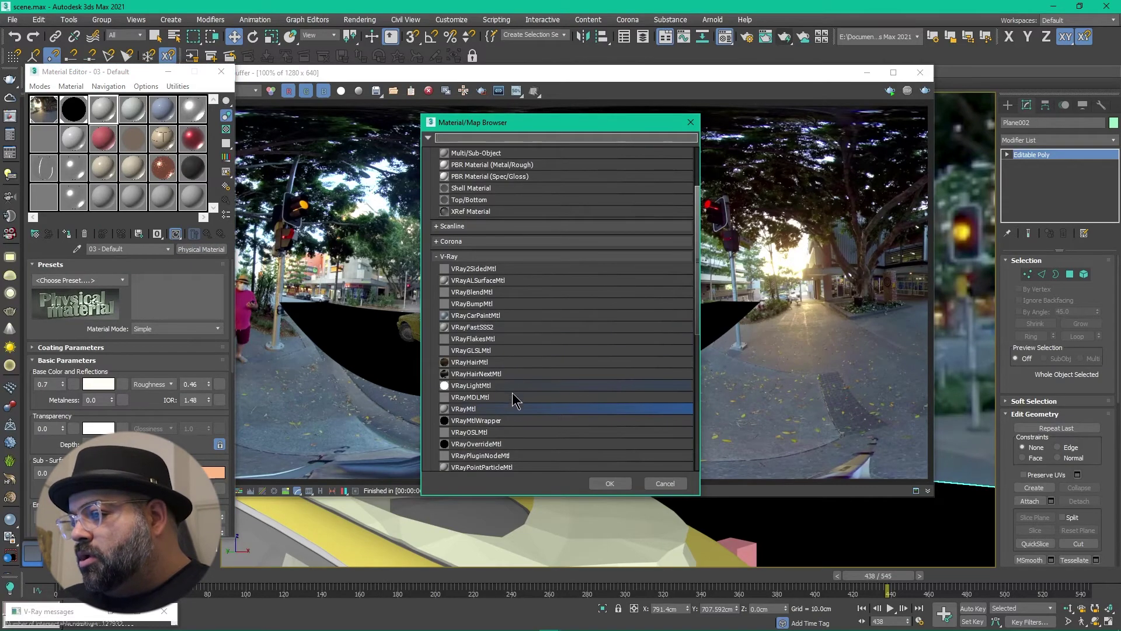
double_click(514, 443)
click(217, 248)
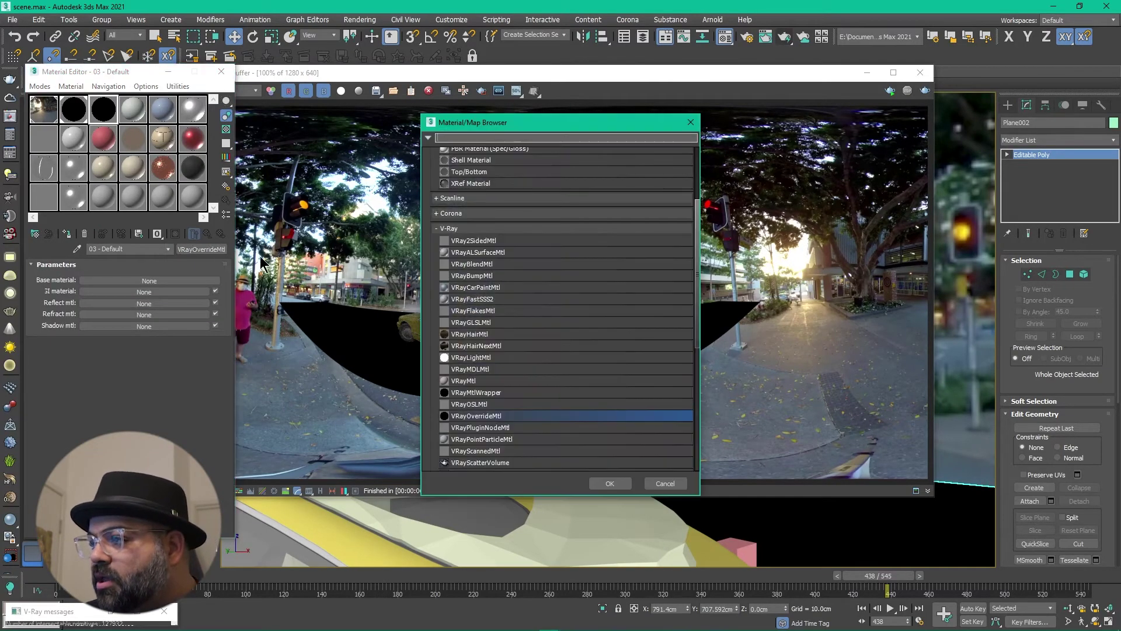
double_click(490, 392)
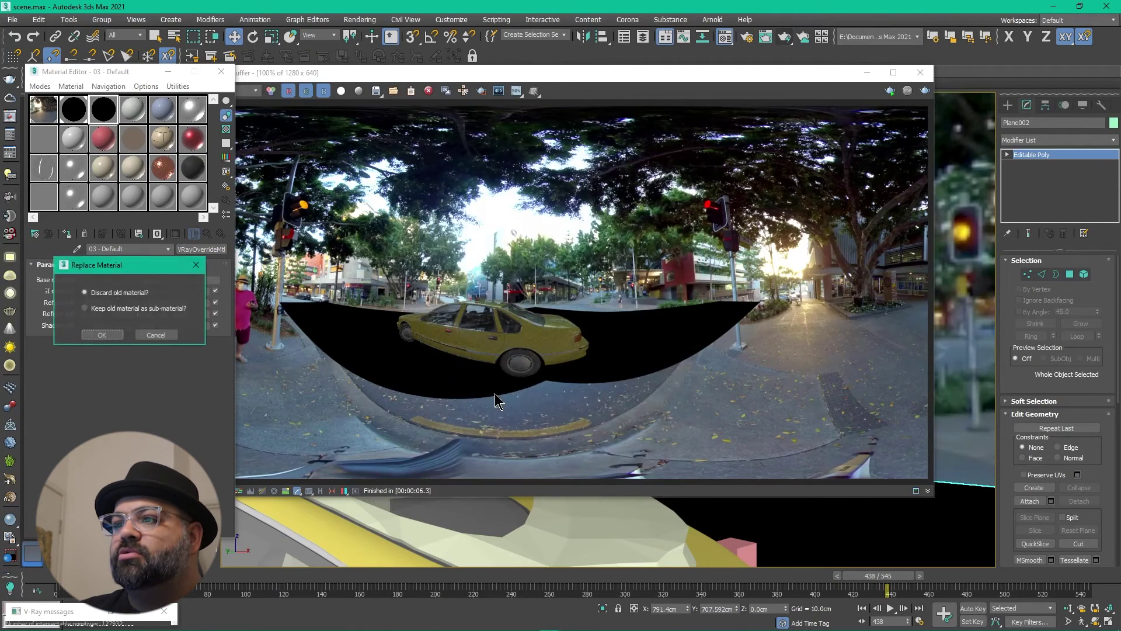
click(102, 336)
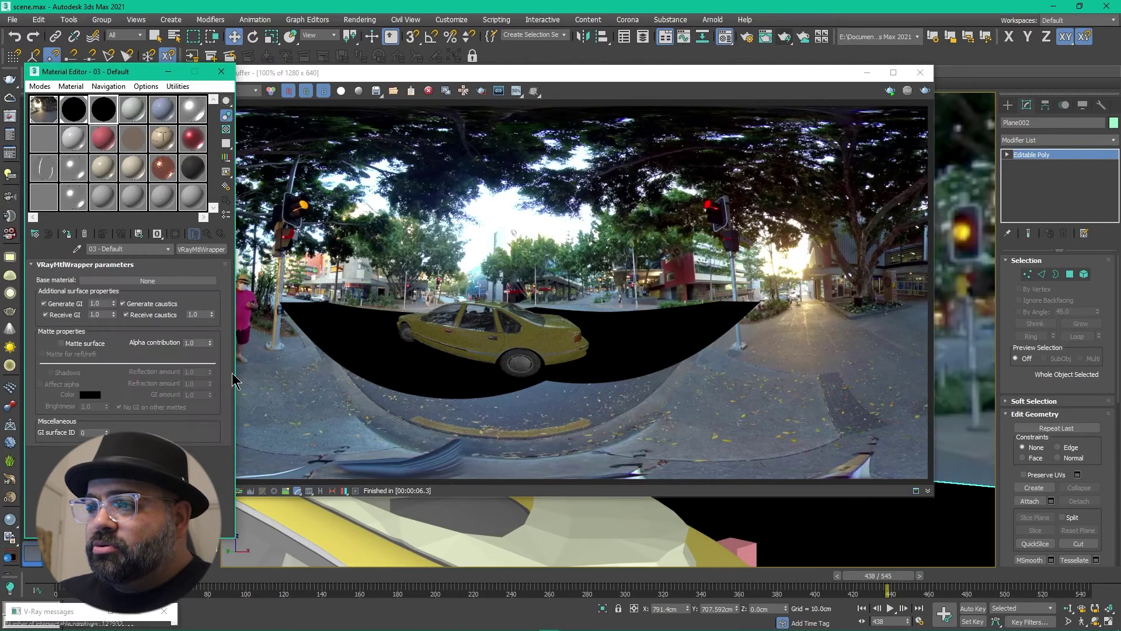
Enable Matte surface, Shadows and Affect alpha, set Alpha contribution to -1.0, and instance 02 - Default as the wrapper's base material
click(74, 345)
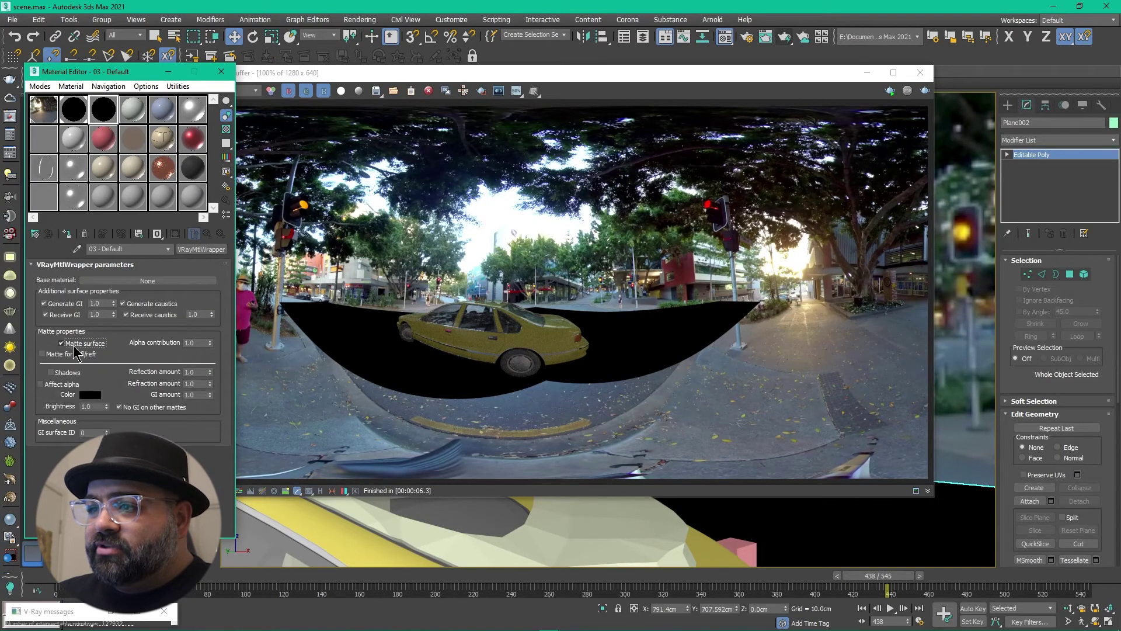
click(65, 373)
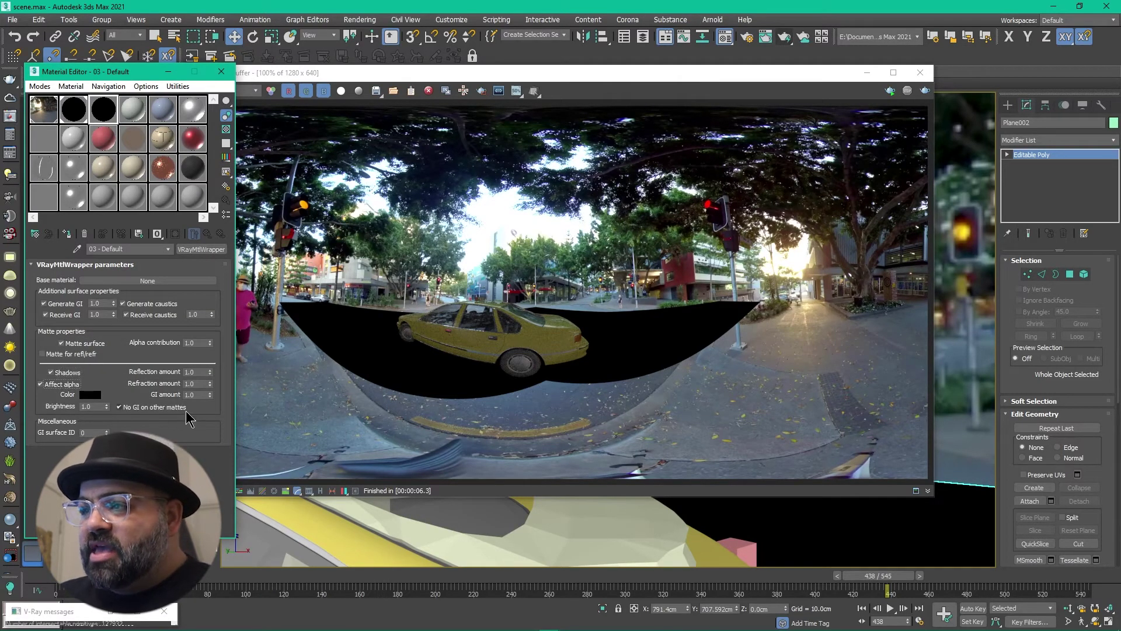
click(199, 343)
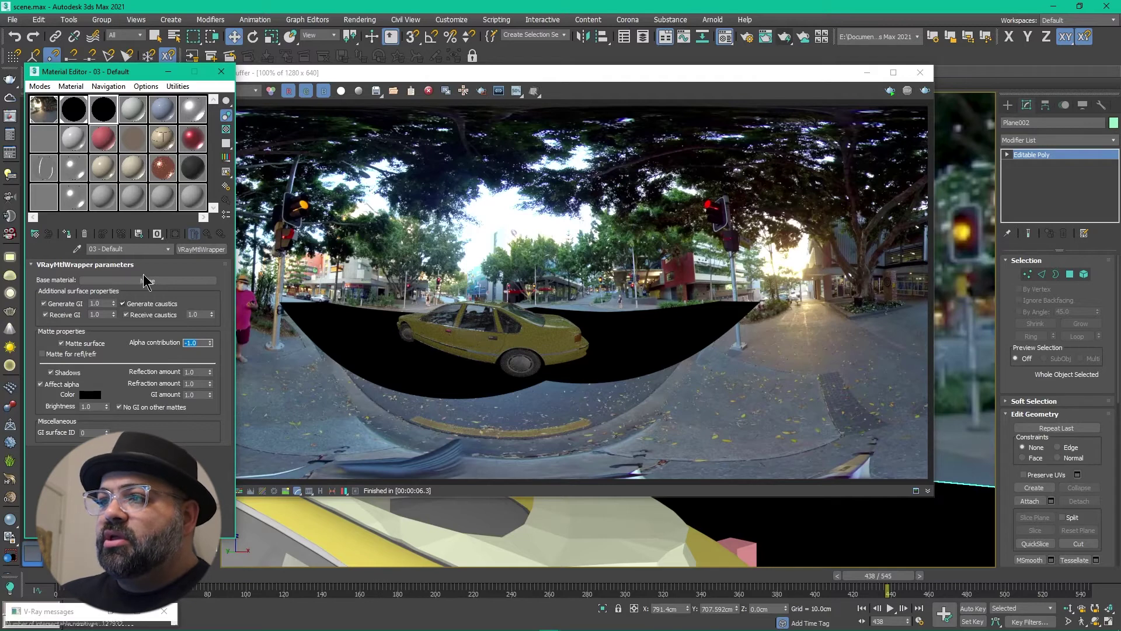
drag(79, 119, 146, 282)
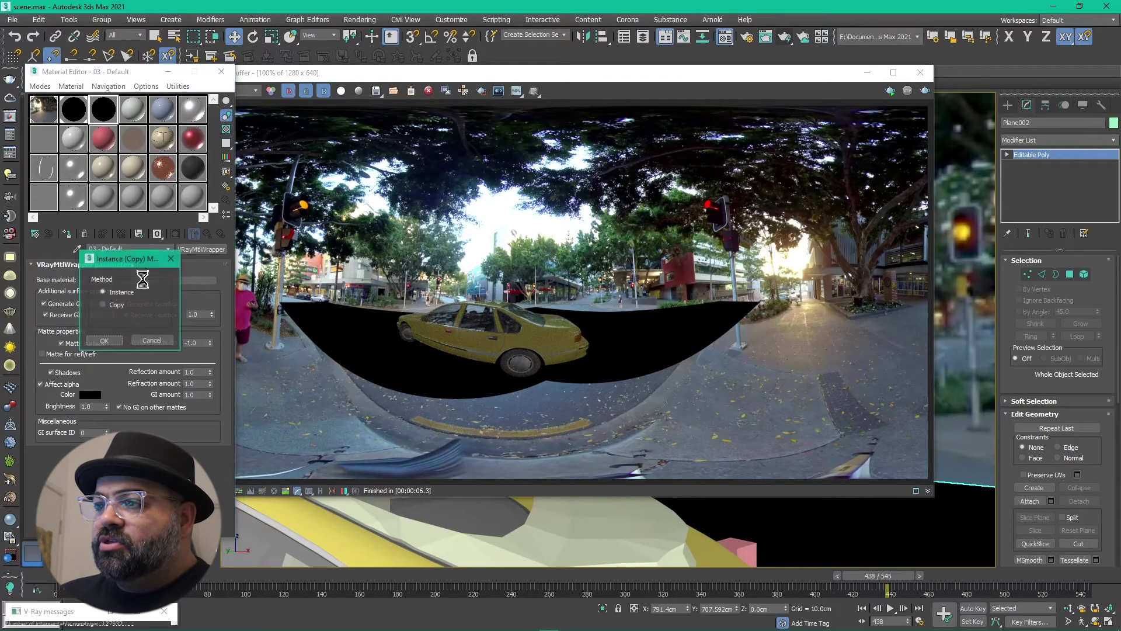
click(108, 344)
Assign the 03 - Default wrapper material to the ground plane Plane002
drag(545, 72, 958, 90)
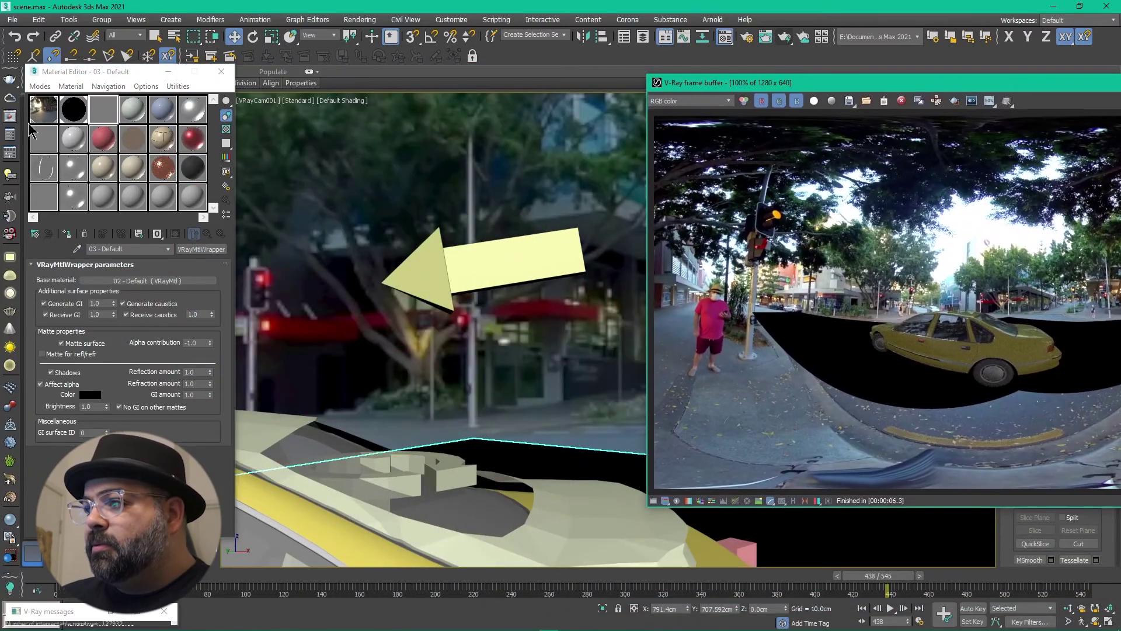
click(111, 116)
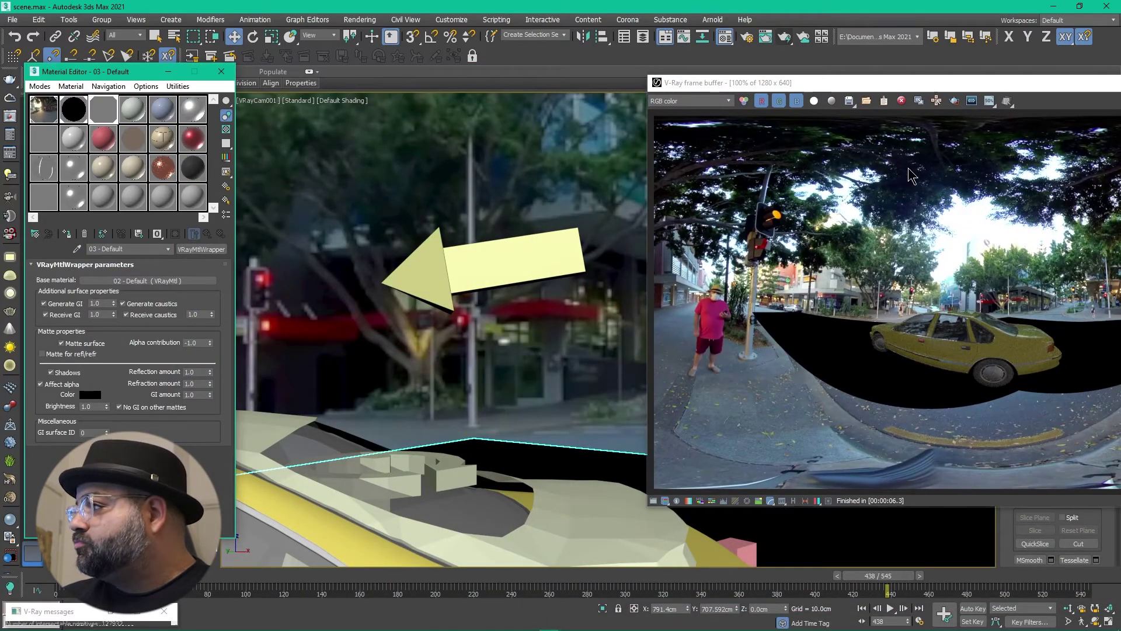
drag(946, 87, 450, 105)
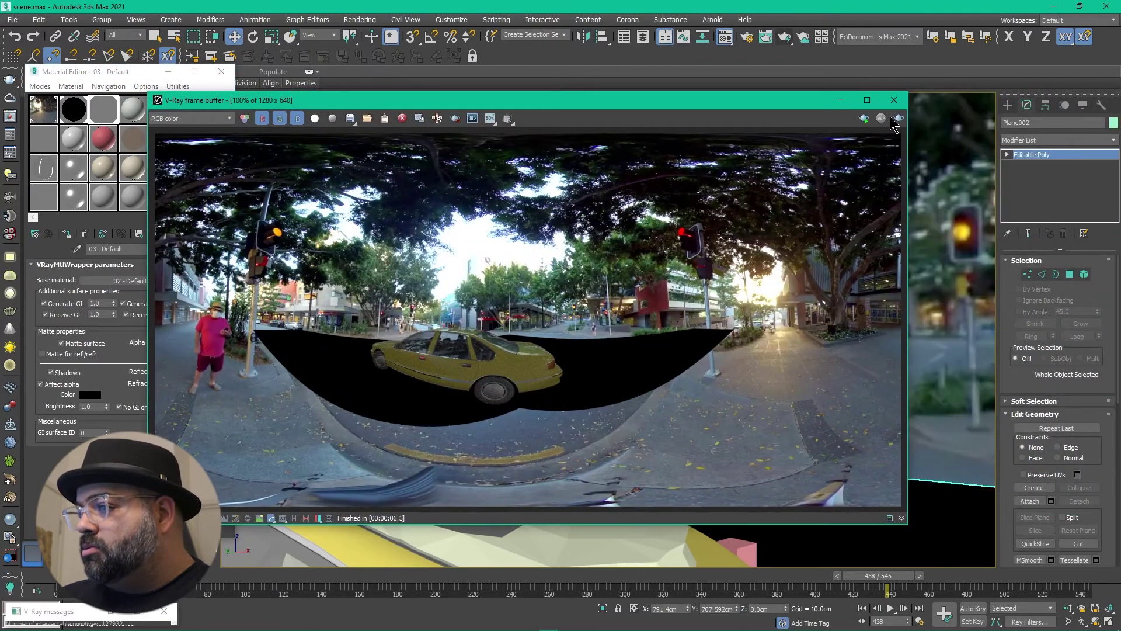
Render the frame again and inspect the taxi's shadow on the matte ground
click(897, 118)
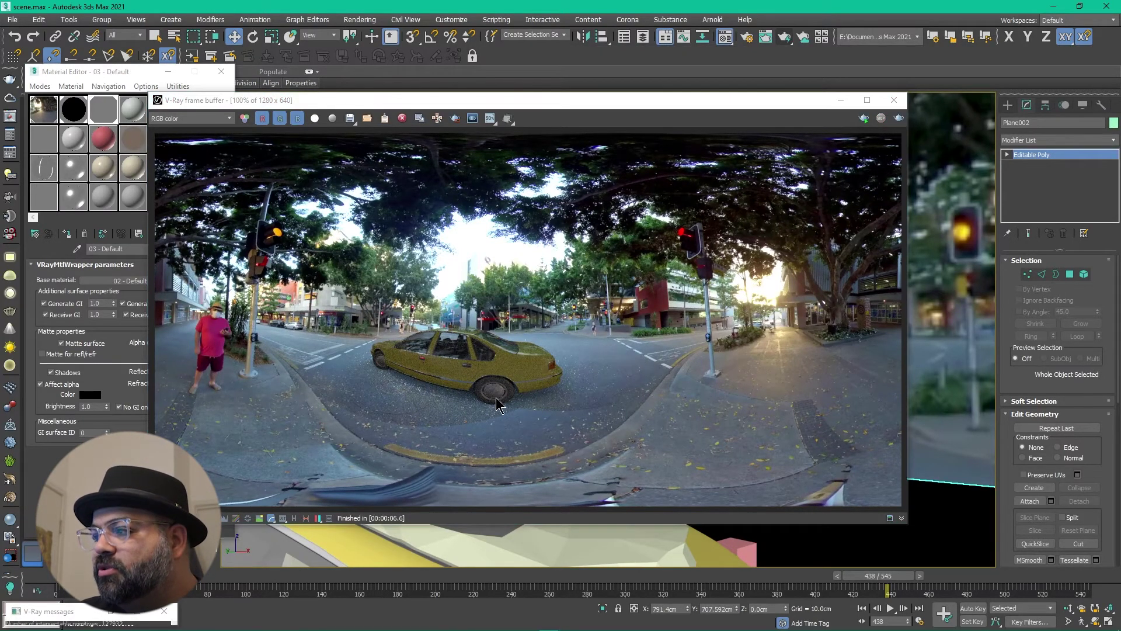
scroll(496, 399, up, 2)
scroll(495, 396, down, 2)
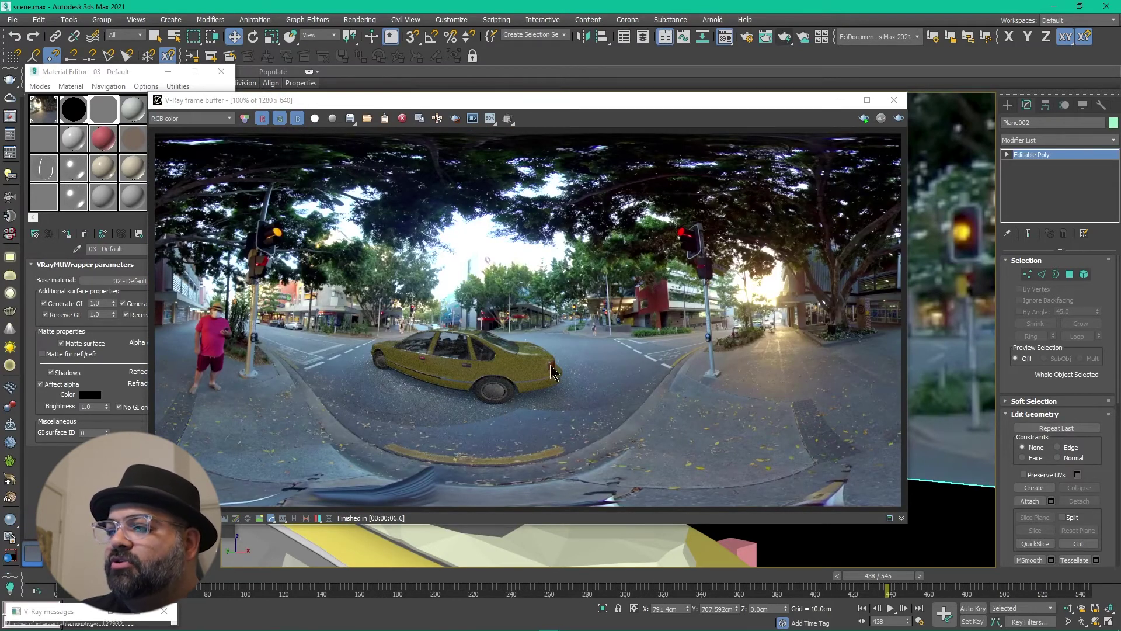
Extend the ground plane Plane002 past the camera by pulling its four near-side border edges outward
click(841, 101)
key(p)
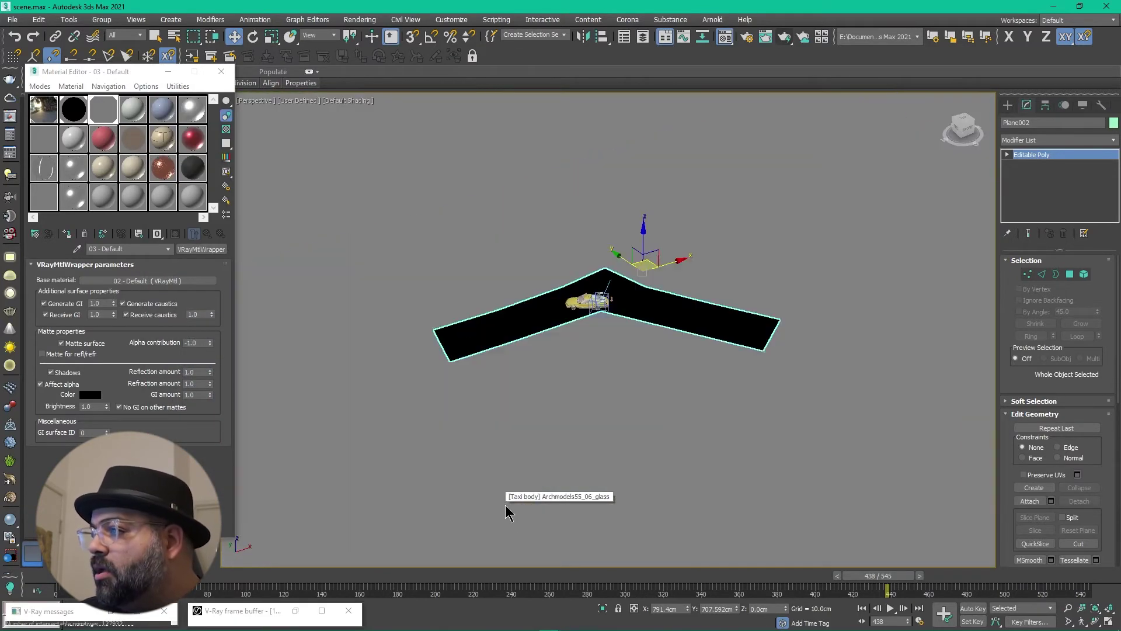
key(z)
alt+middle_drag(603, 293, 601, 321)
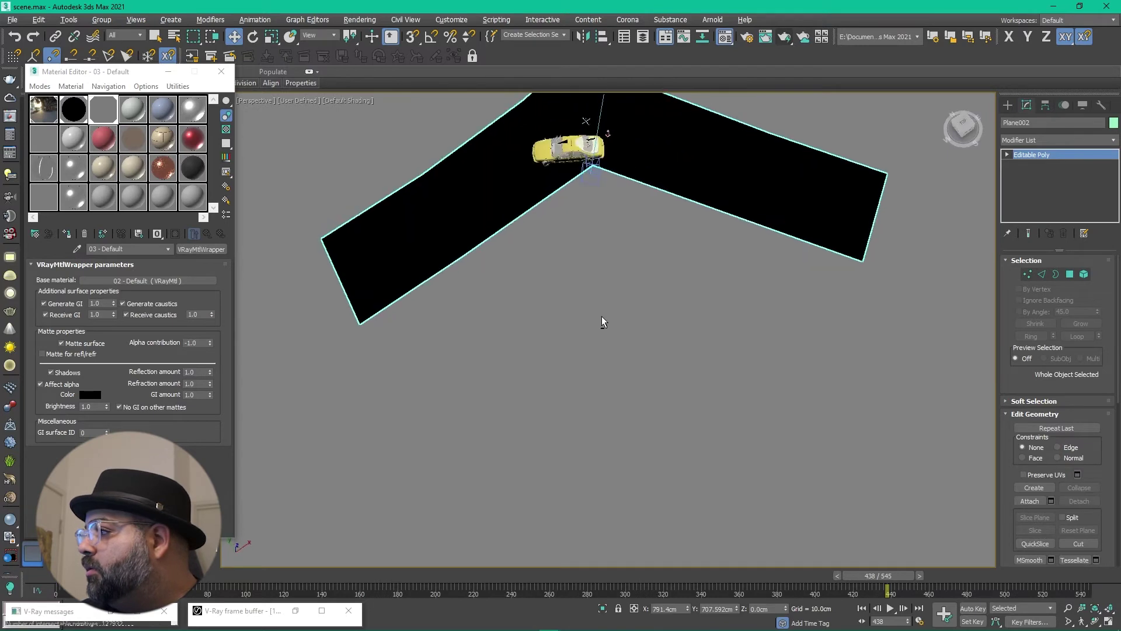
click(1042, 275)
click(668, 211)
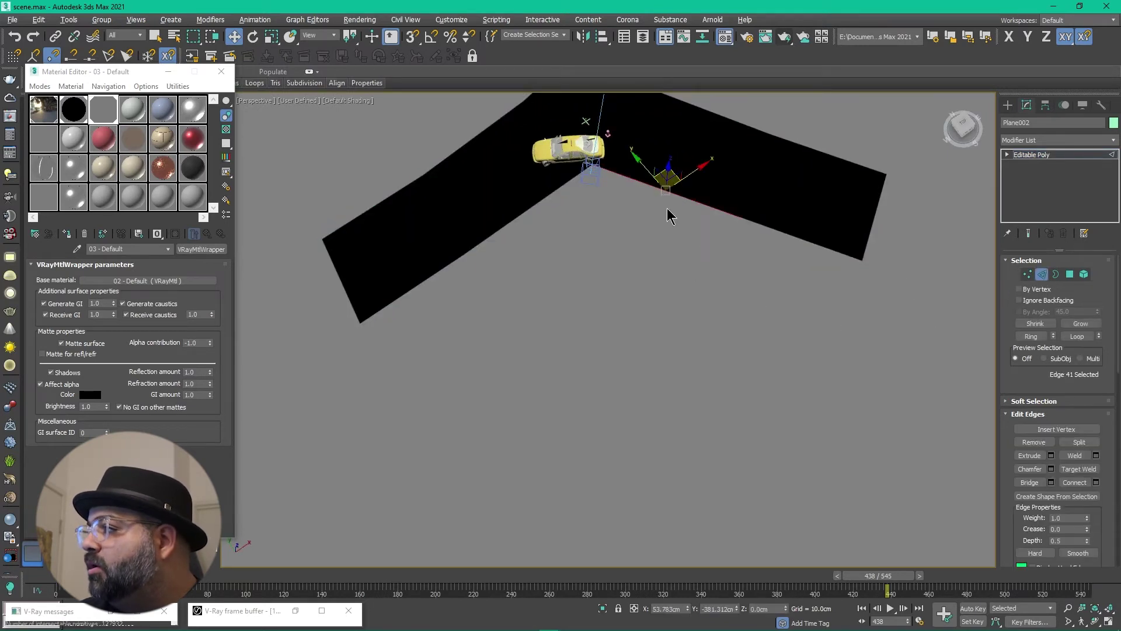
double_click(770, 226)
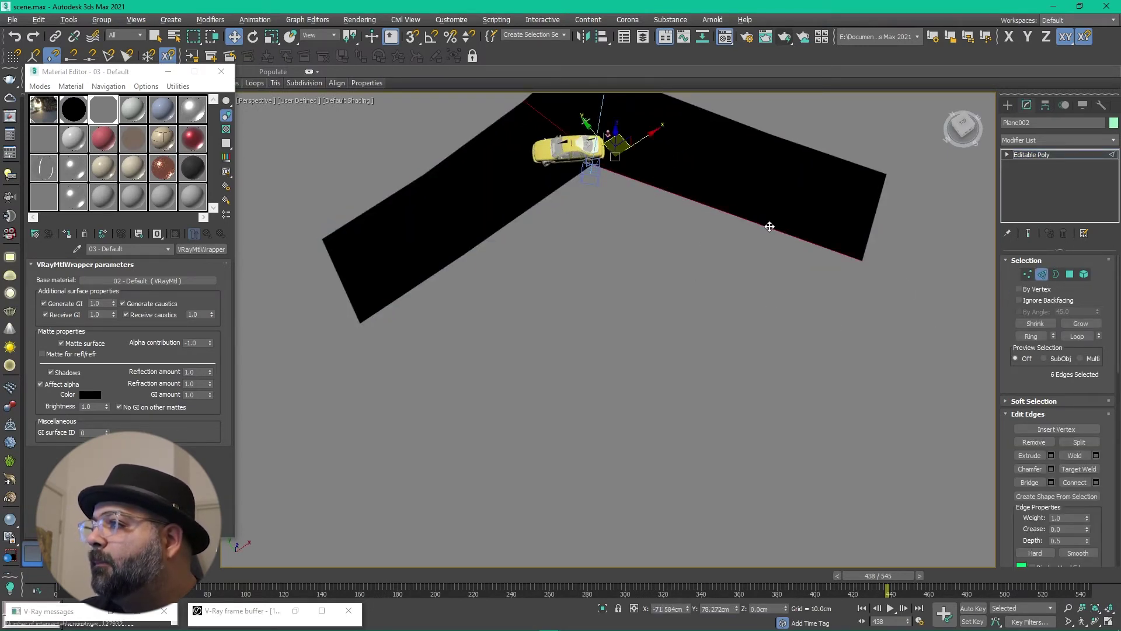
alt+drag(582, 112, 582, 114)
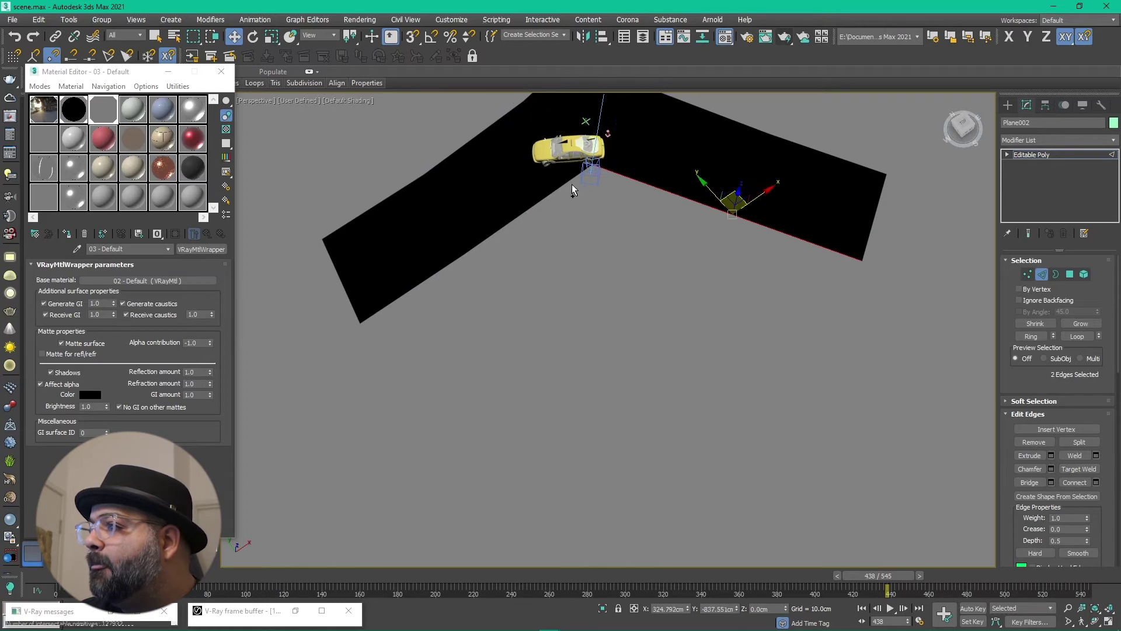
ctrl+double_click(572, 183)
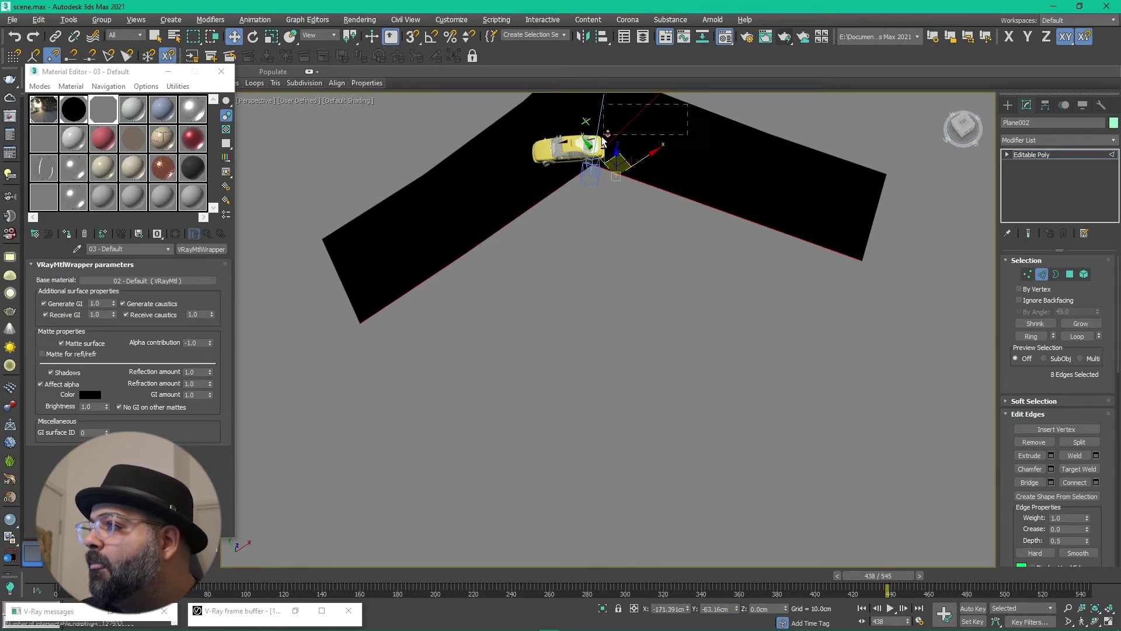
alt+drag(566, 158, 566, 157)
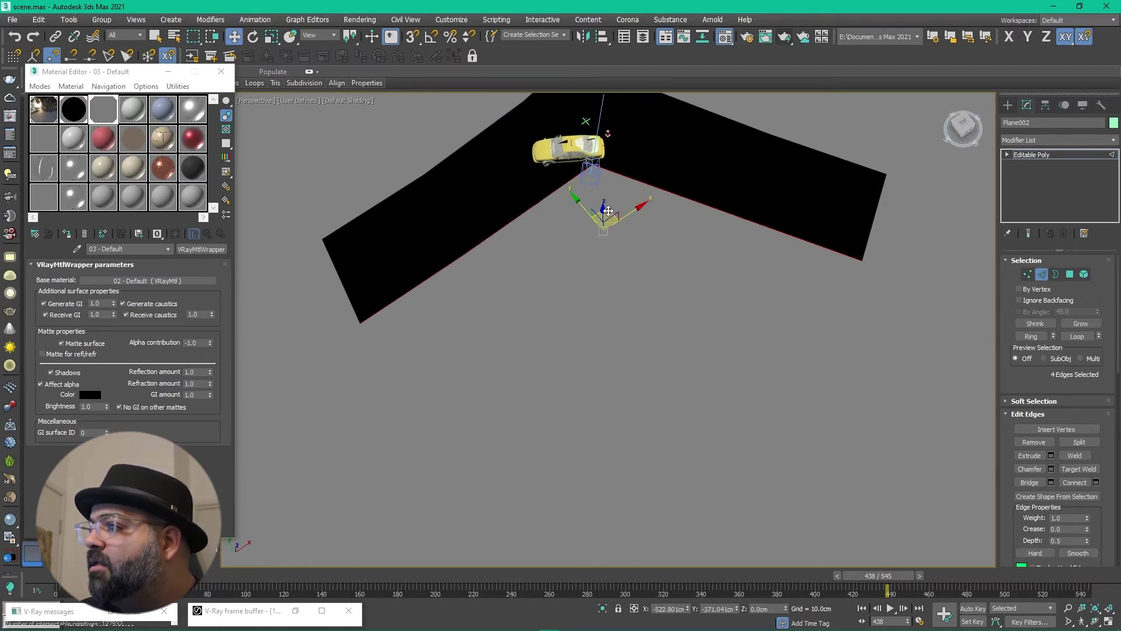
drag(606, 215, 622, 295)
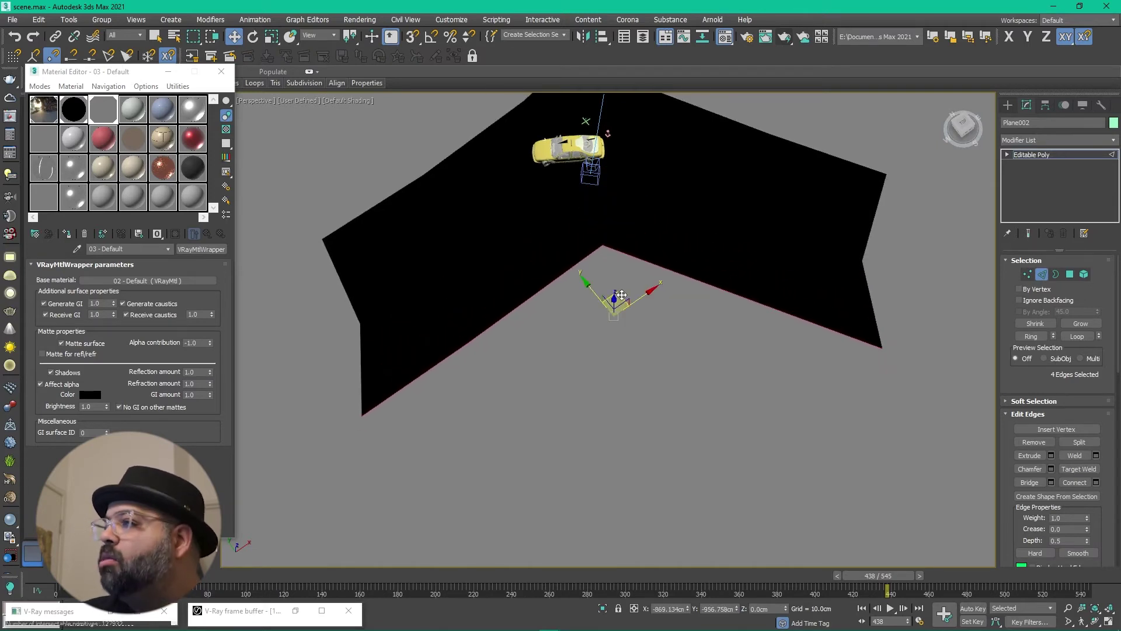
click(654, 350)
Return to the VRayCam001 view and render frame 438 to check the taxi on the extended ground plane
key(c)
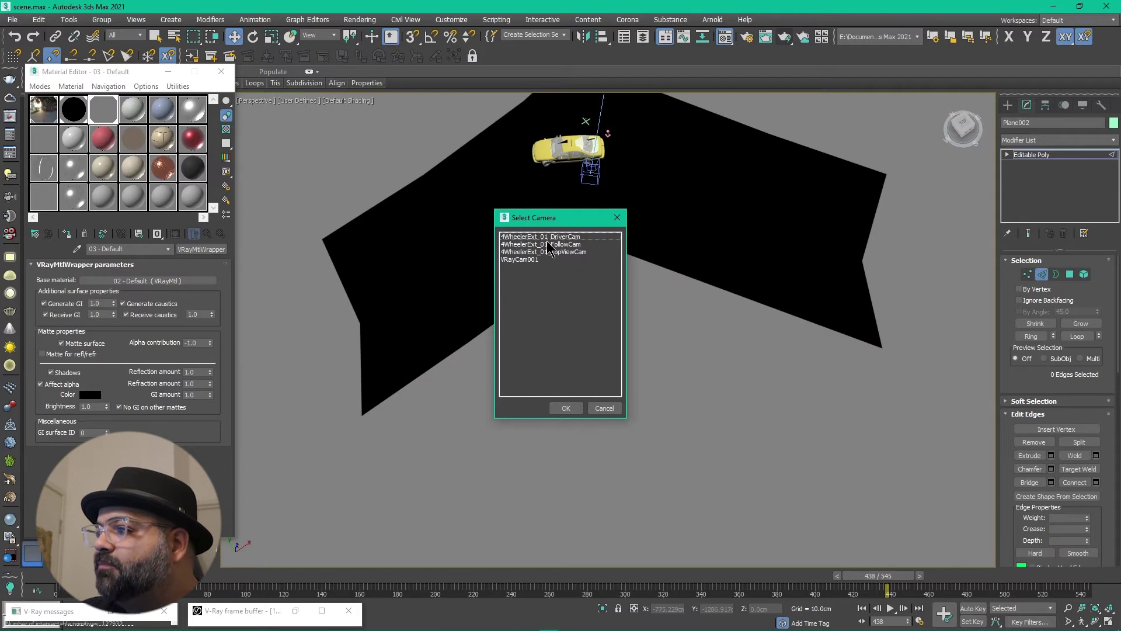
double_click(545, 261)
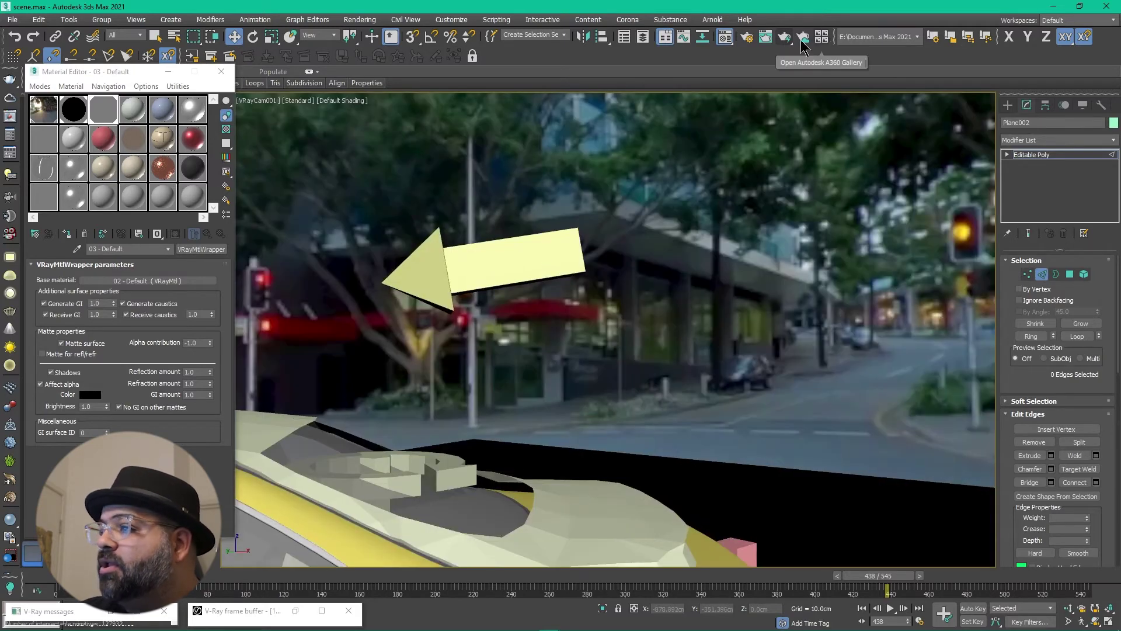
click(785, 38)
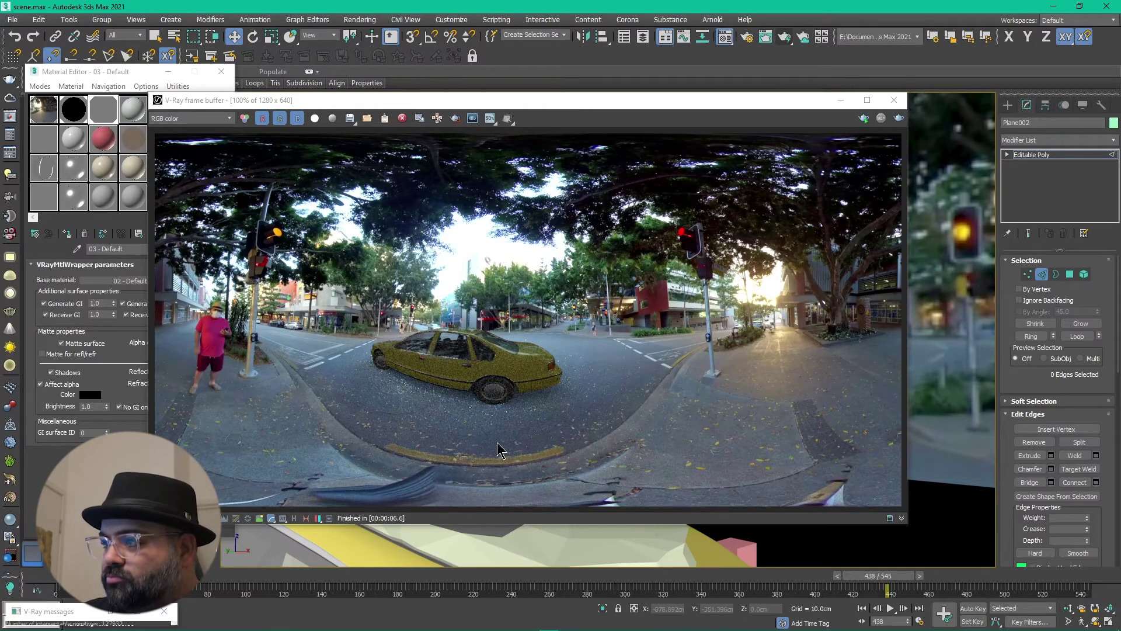
Render test images of the composite at frames 38 and 172 to check the taxi's placement
key(shift+q)
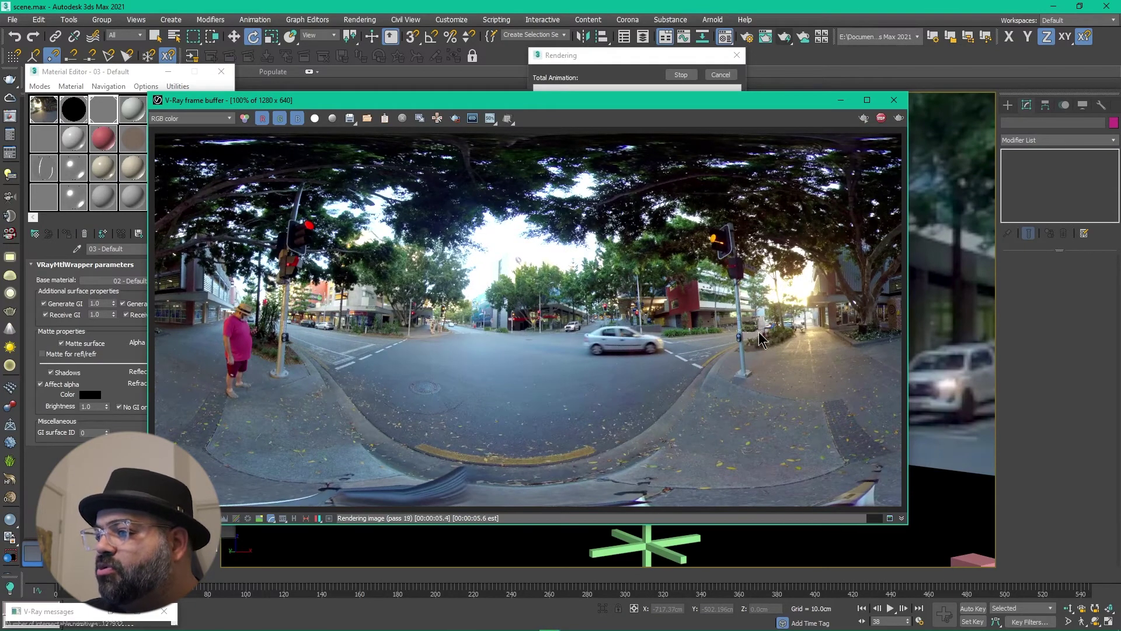
click(894, 100)
drag(251, 581, 382, 578)
click(783, 38)
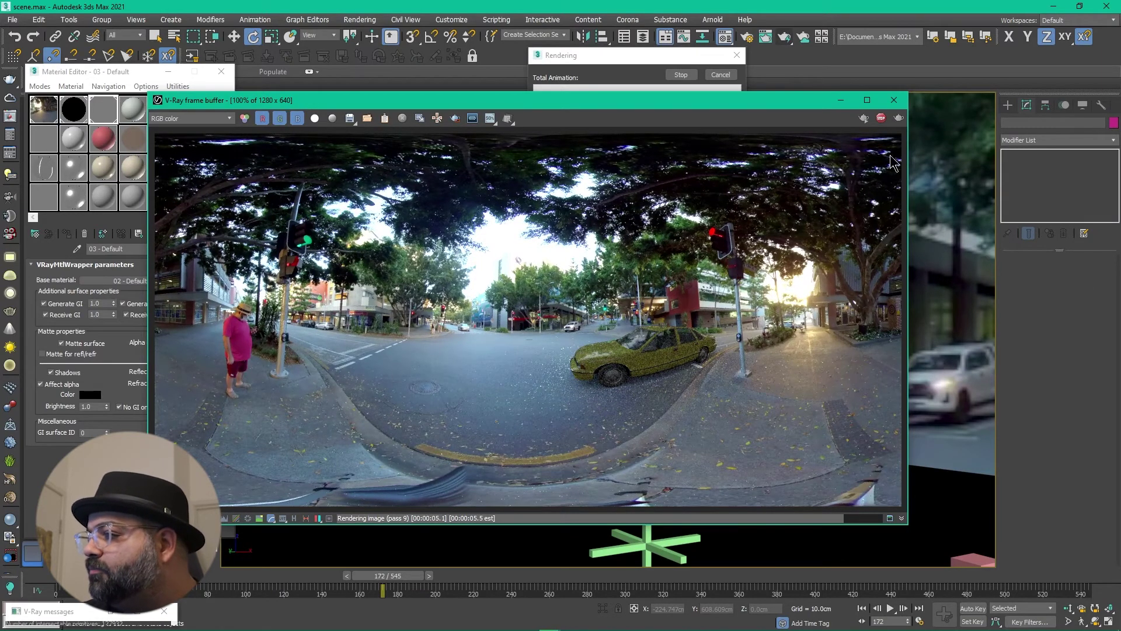
Render test images at frames 364 and 461 to check the taxi crossing the intersection
click(894, 100)
click(747, 576)
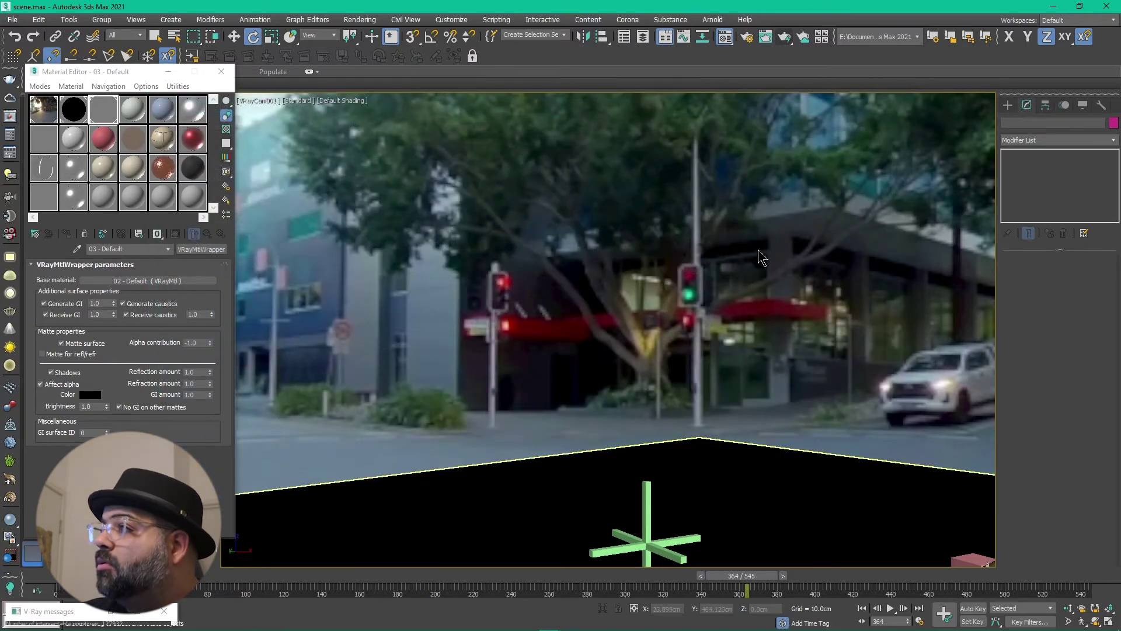
click(784, 37)
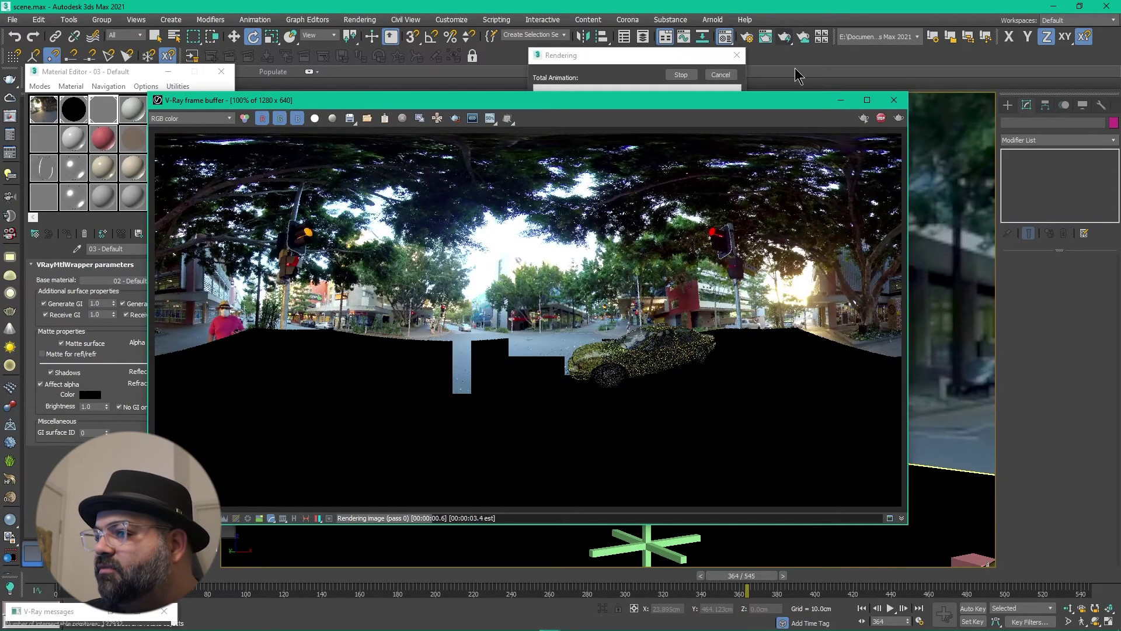
click(894, 100)
click(928, 586)
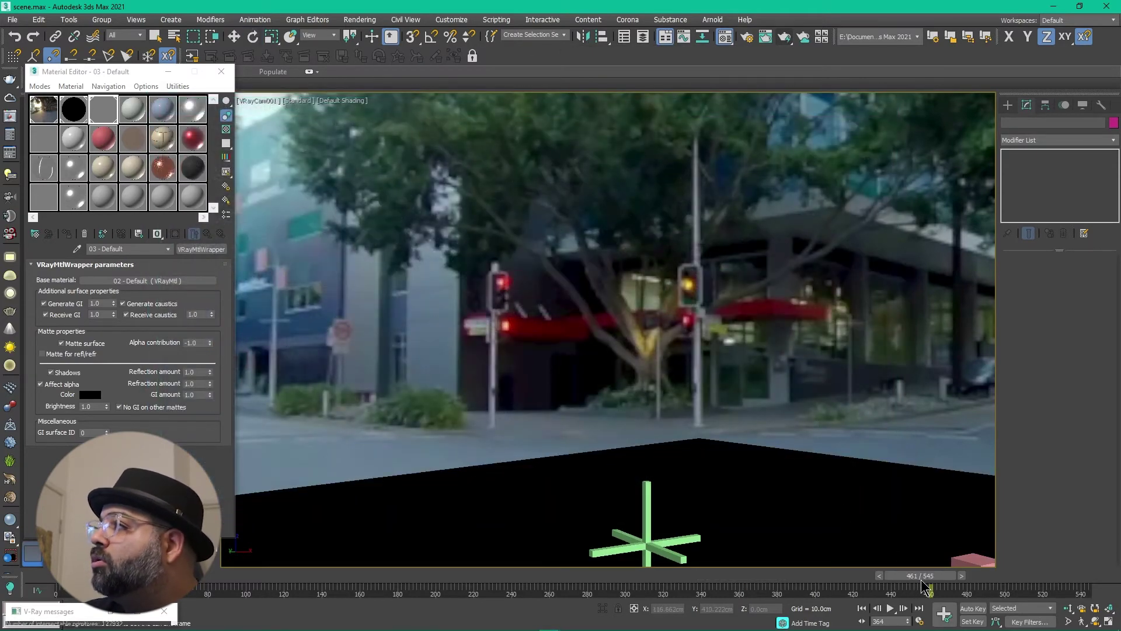
click(785, 36)
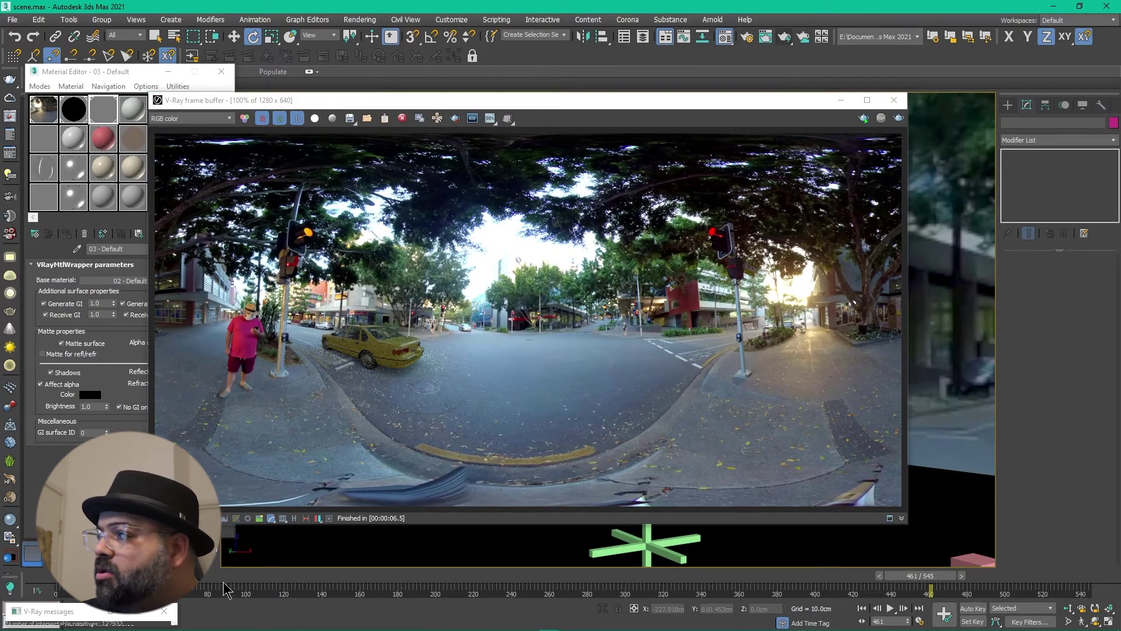
Render frame 120 and examine where the taxi overlaps the traffic-light pole
click(283, 590)
click(899, 118)
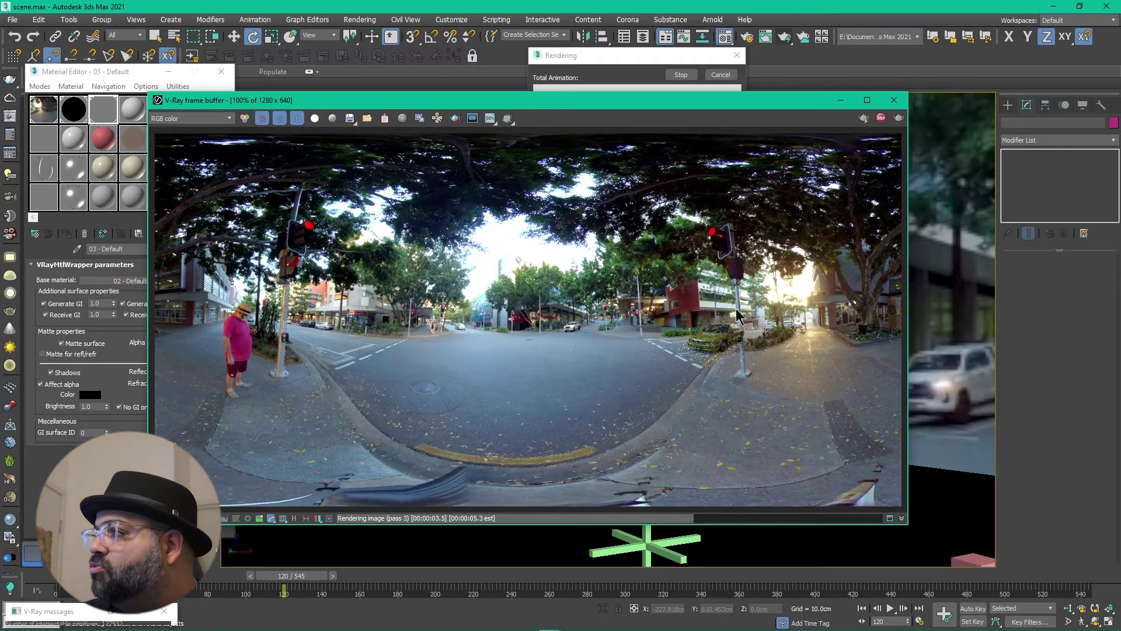
click(894, 102)
Rotate VRayCam001 to a Z angle of about -133.46° so its view faces the taxi and the traffic-light pole
key(p)
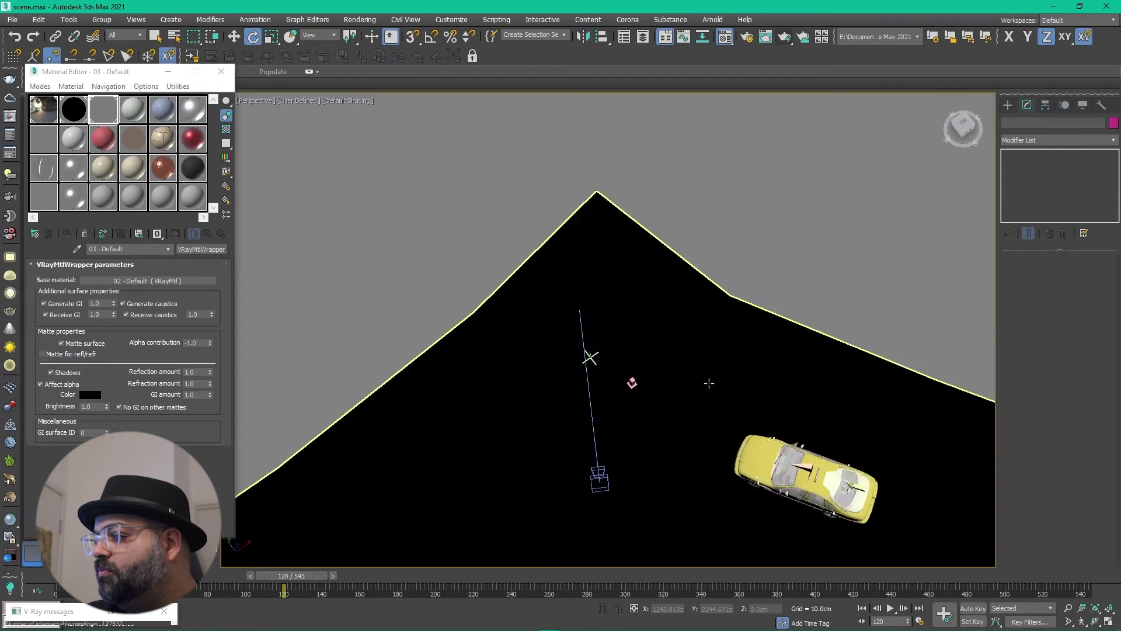
click(622, 479)
double_click(543, 236)
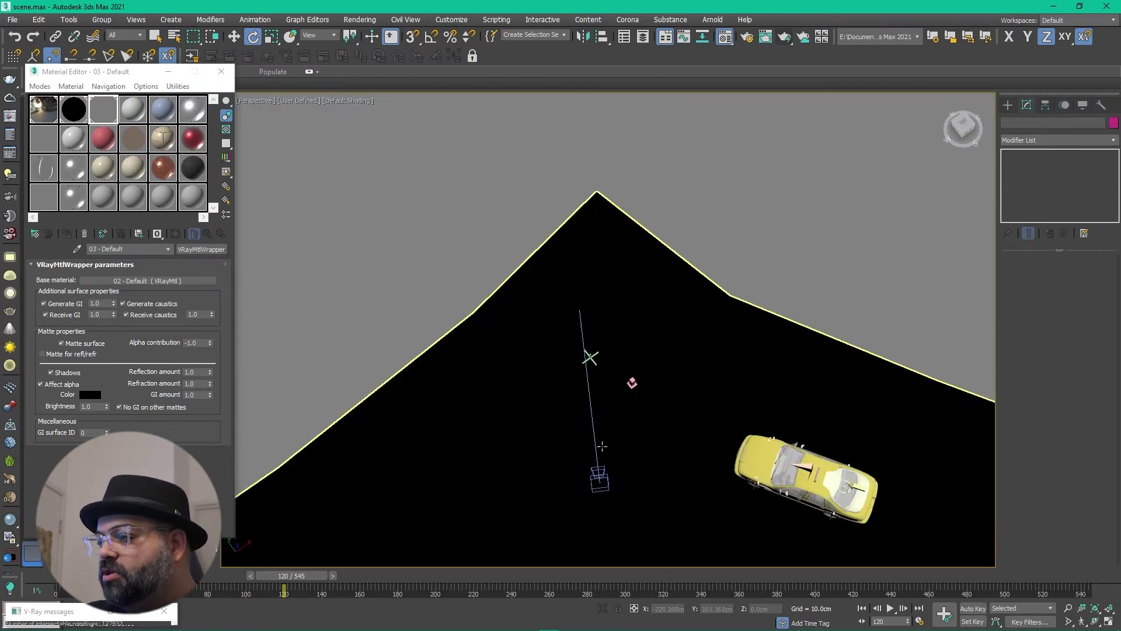
key(c)
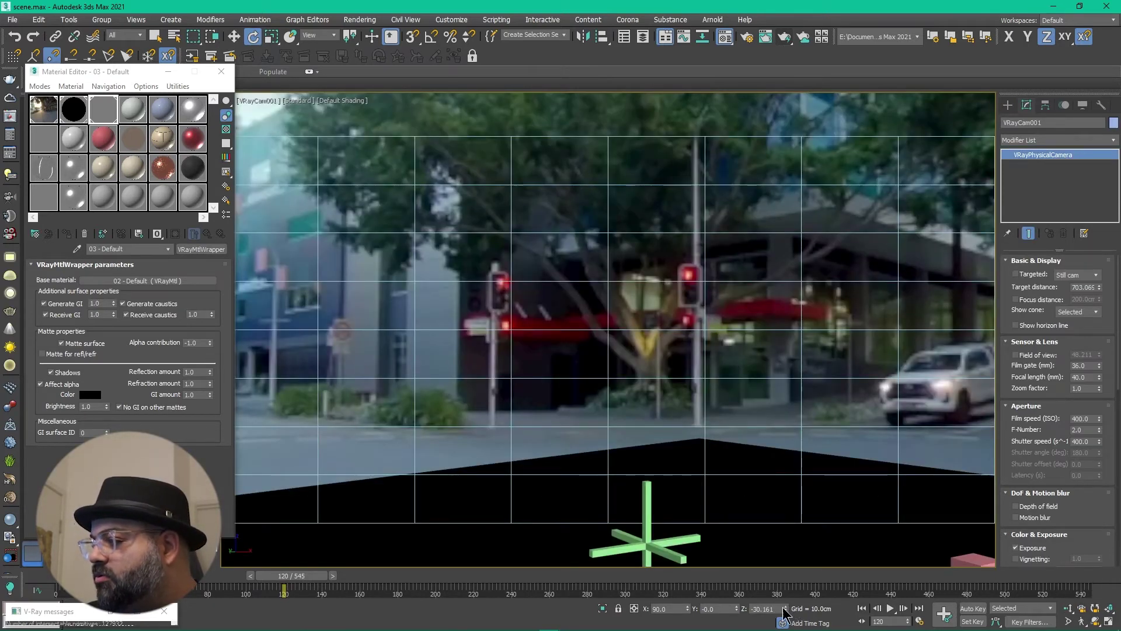
drag(786, 608, 800, 591)
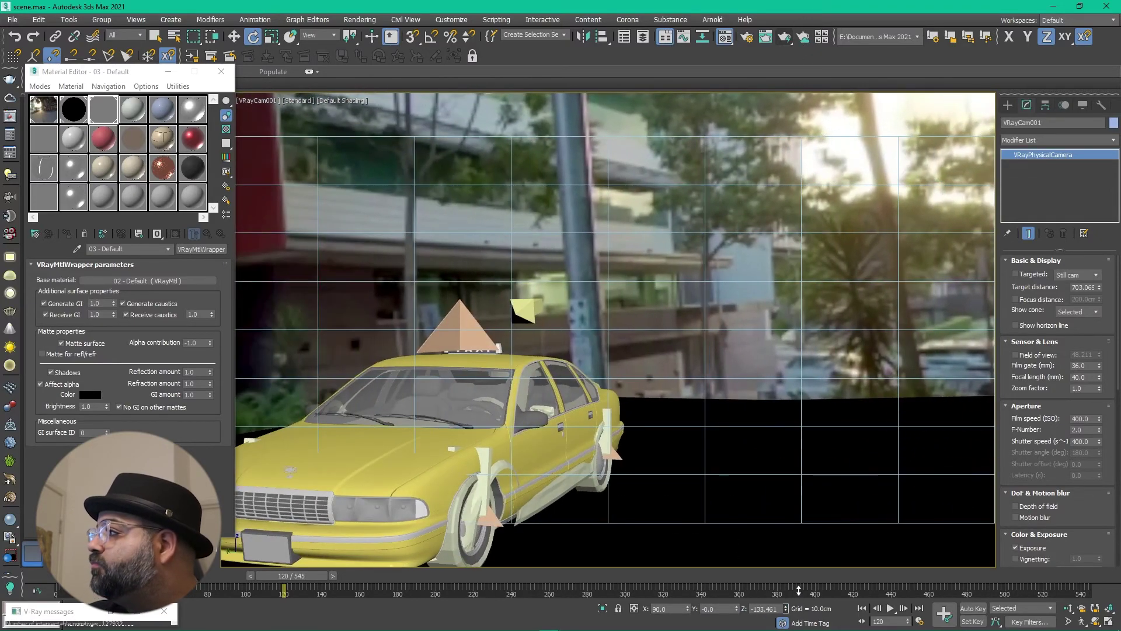
Create a cylinder over the traffic-light pole, about 14.3 cm in radius and 439.8 cm high
click(1009, 106)
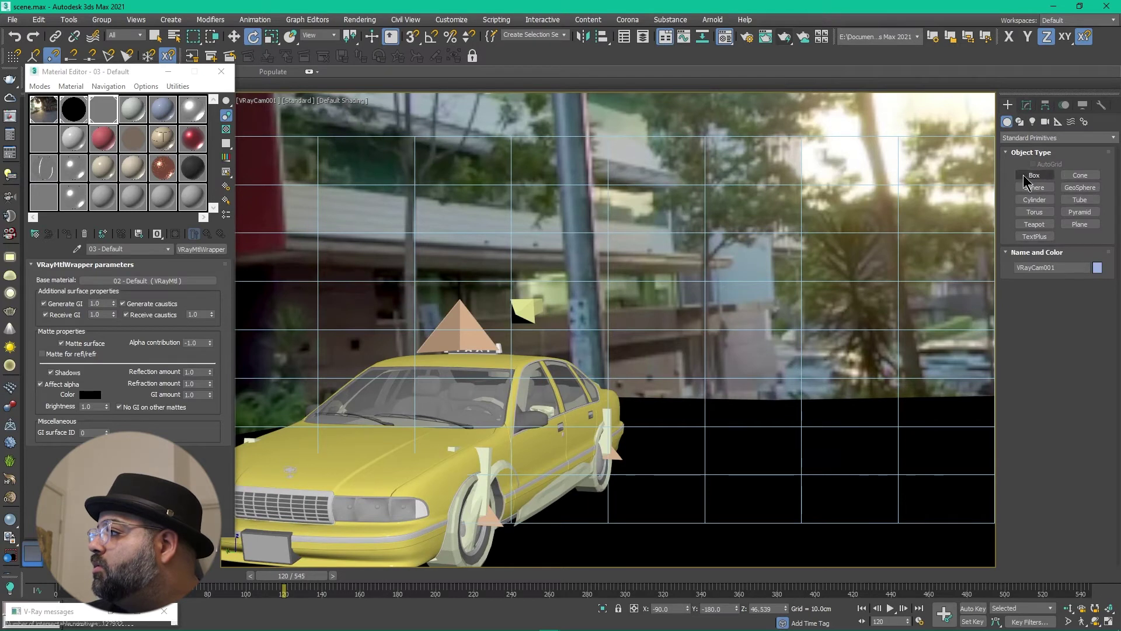
click(1029, 186)
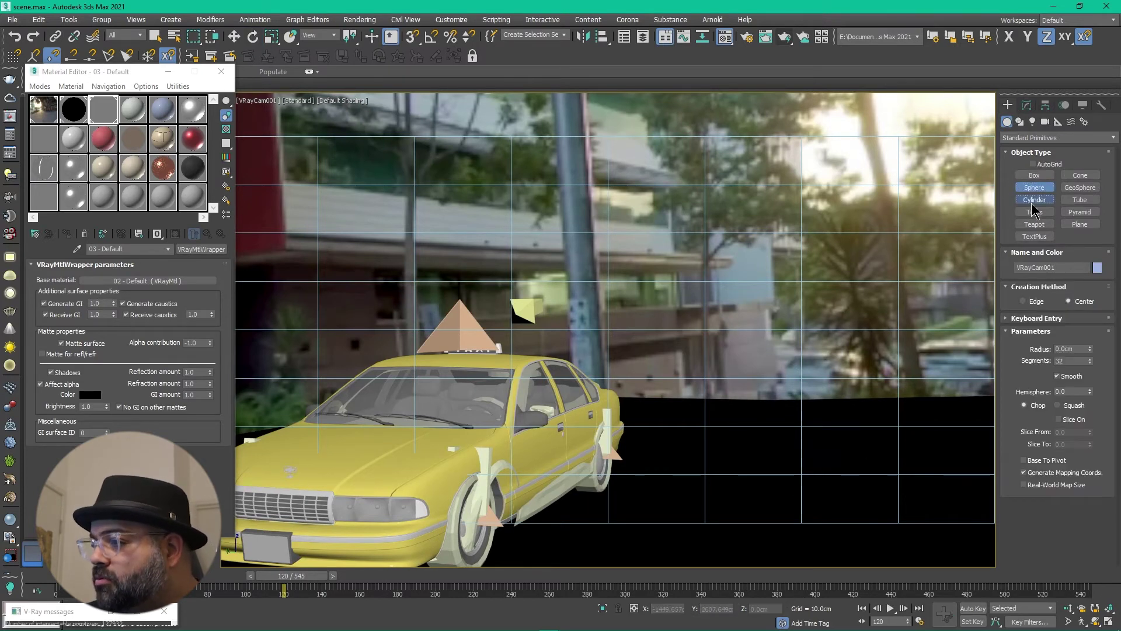
click(1034, 199)
drag(590, 523, 595, 529)
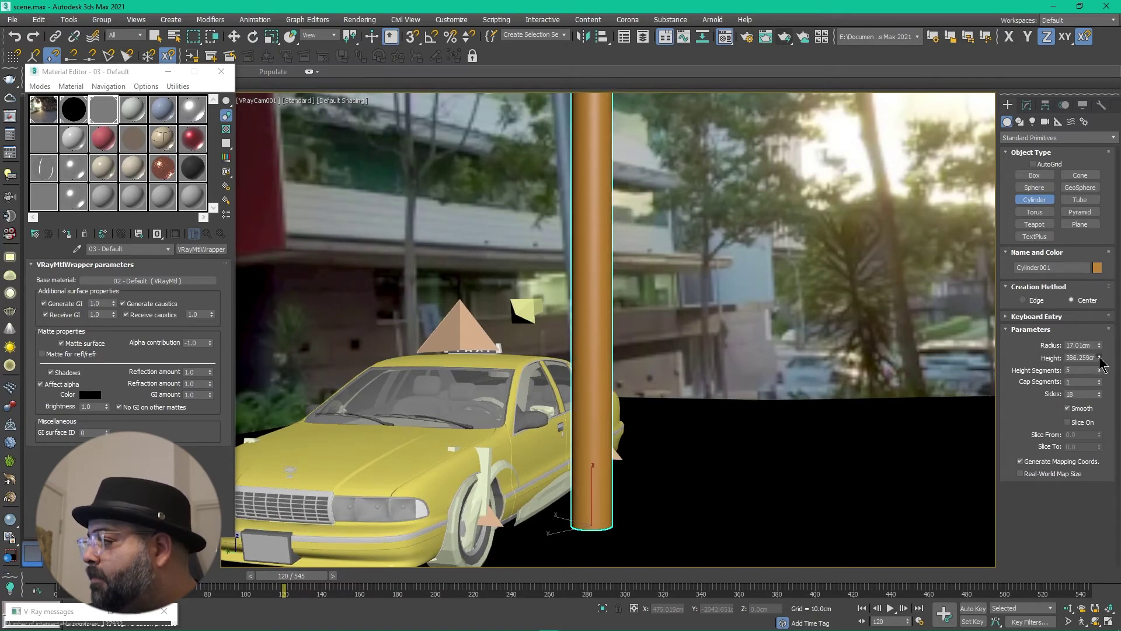
drag(1100, 358, 1100, 350)
Shift the cylinder slightly along Y to line up with the pole and set its radius to about 15.7 cm
key(w)
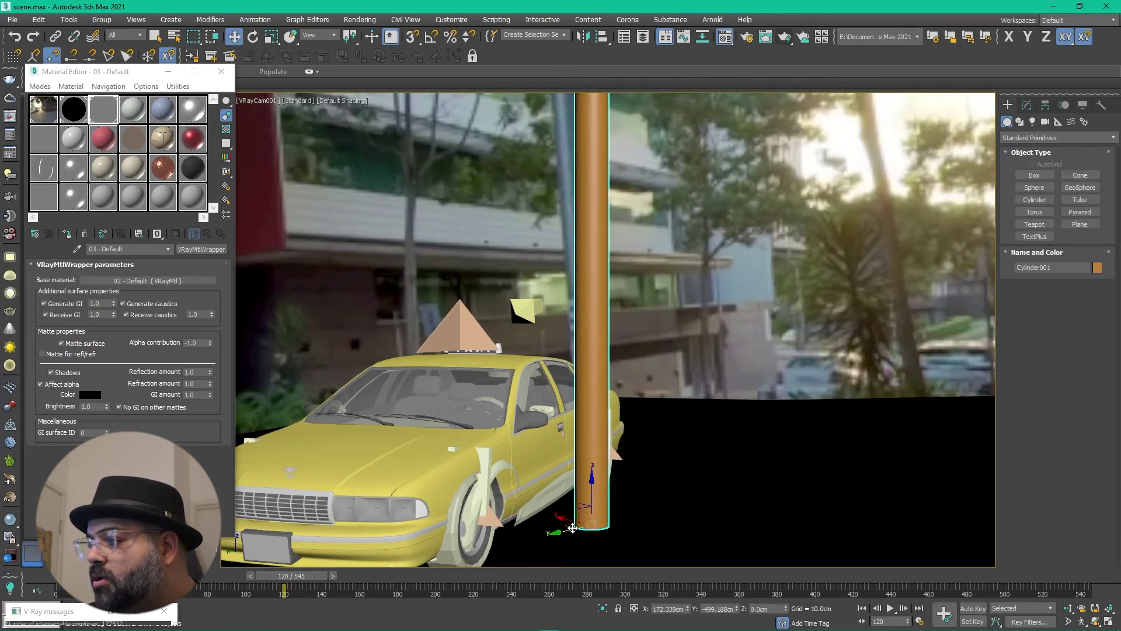
drag(569, 528, 566, 529)
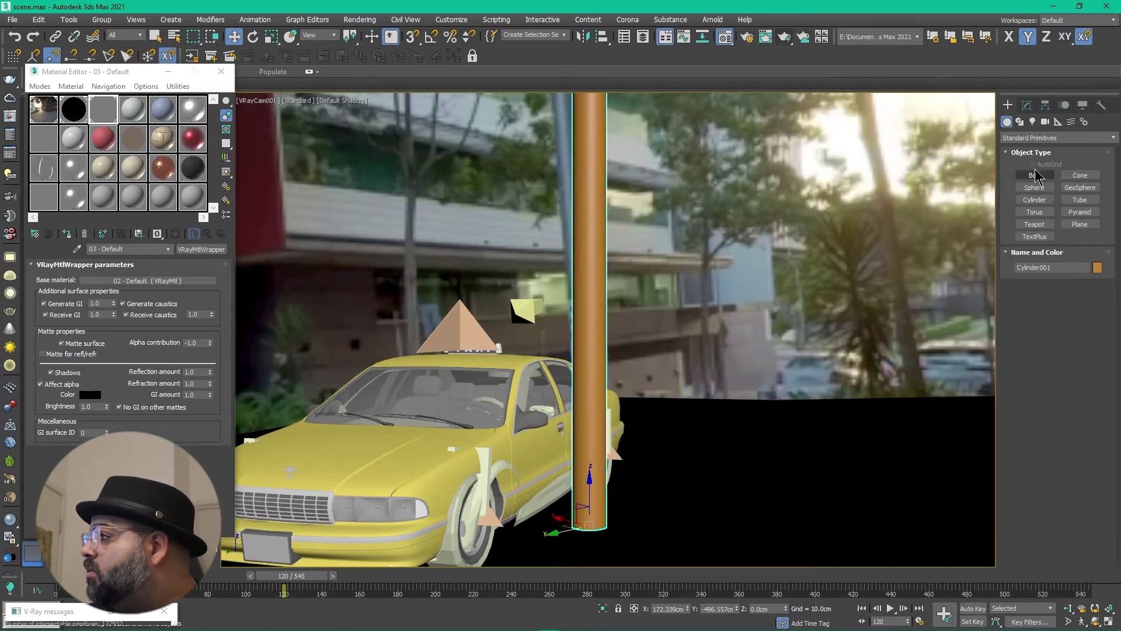
click(1026, 105)
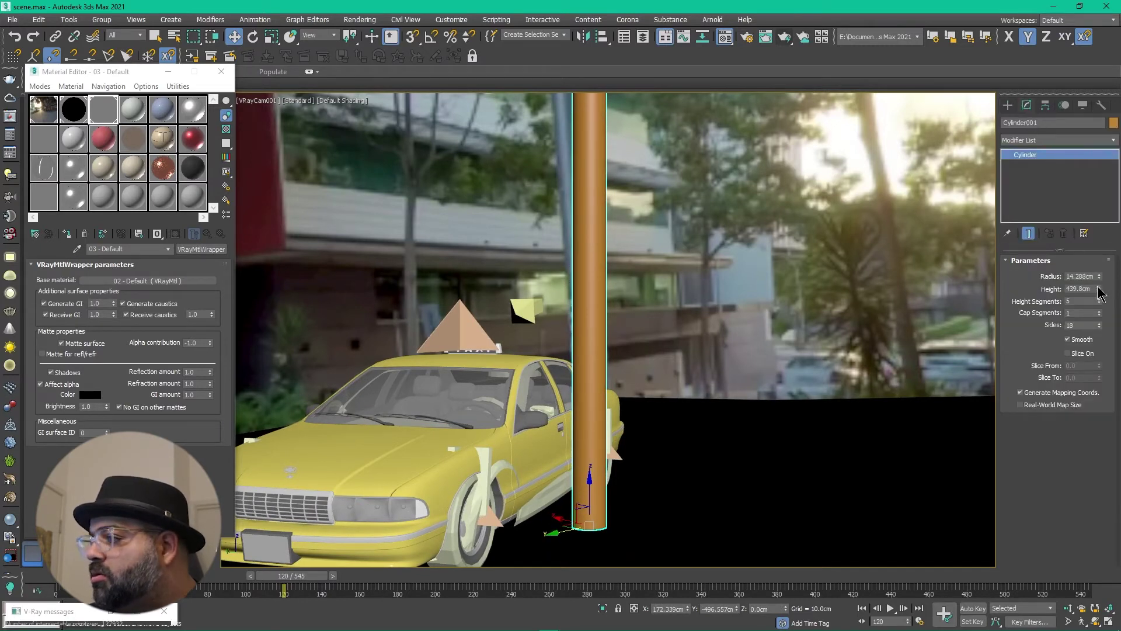
drag(1100, 276, 1101, 272)
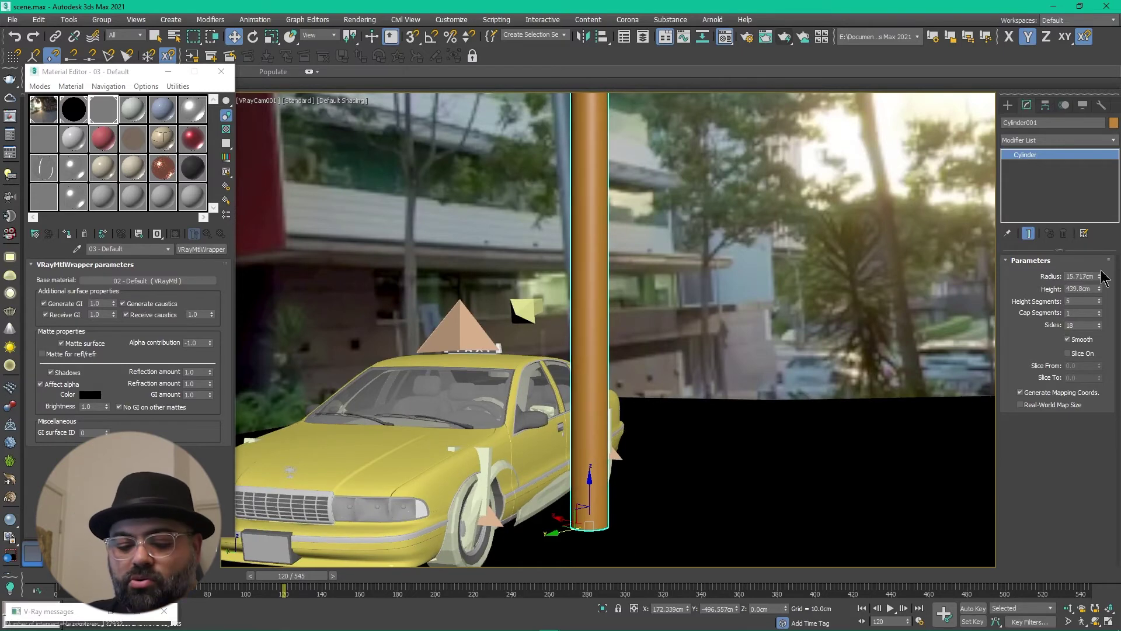
Assign the 03 - Default wrapper material to the pole cylinder Cylinder001
key(m)
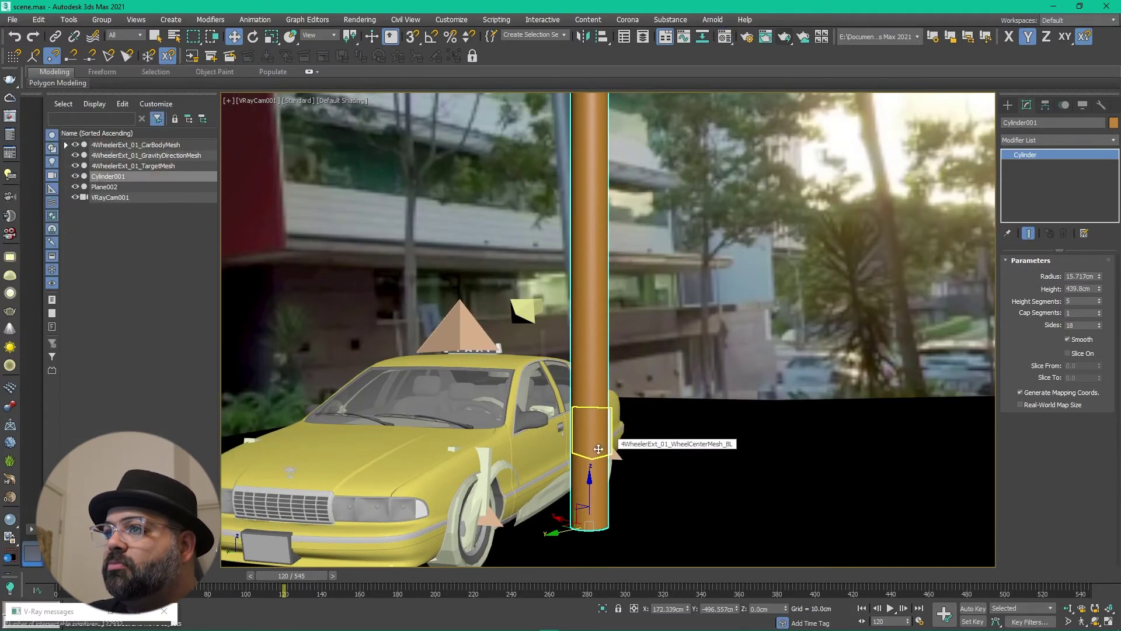
key(m)
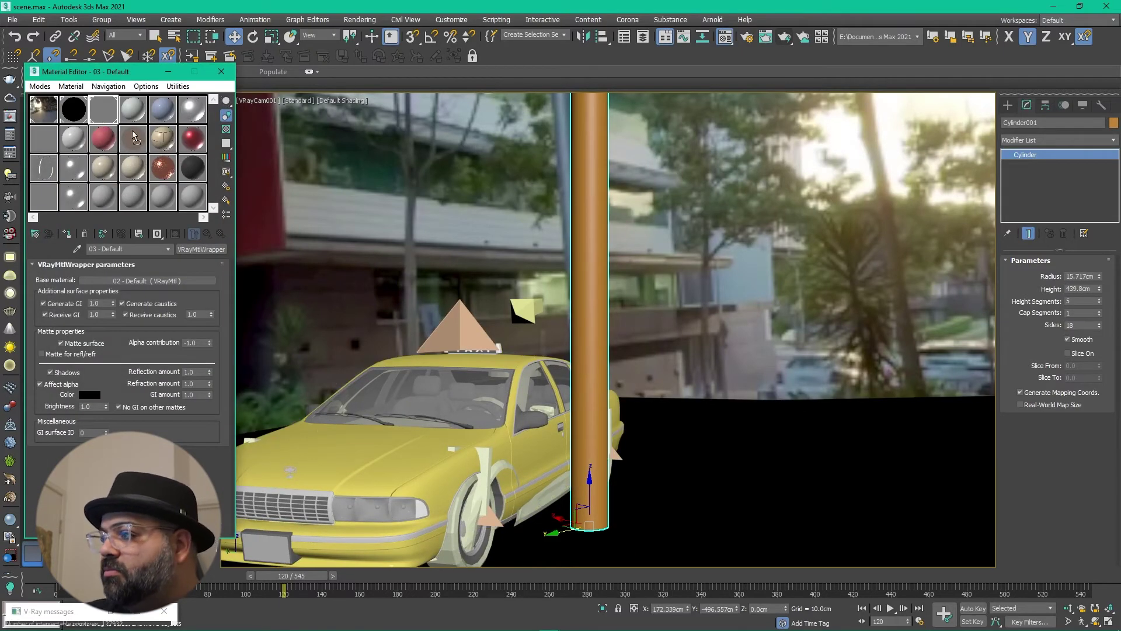
drag(579, 257, 587, 248)
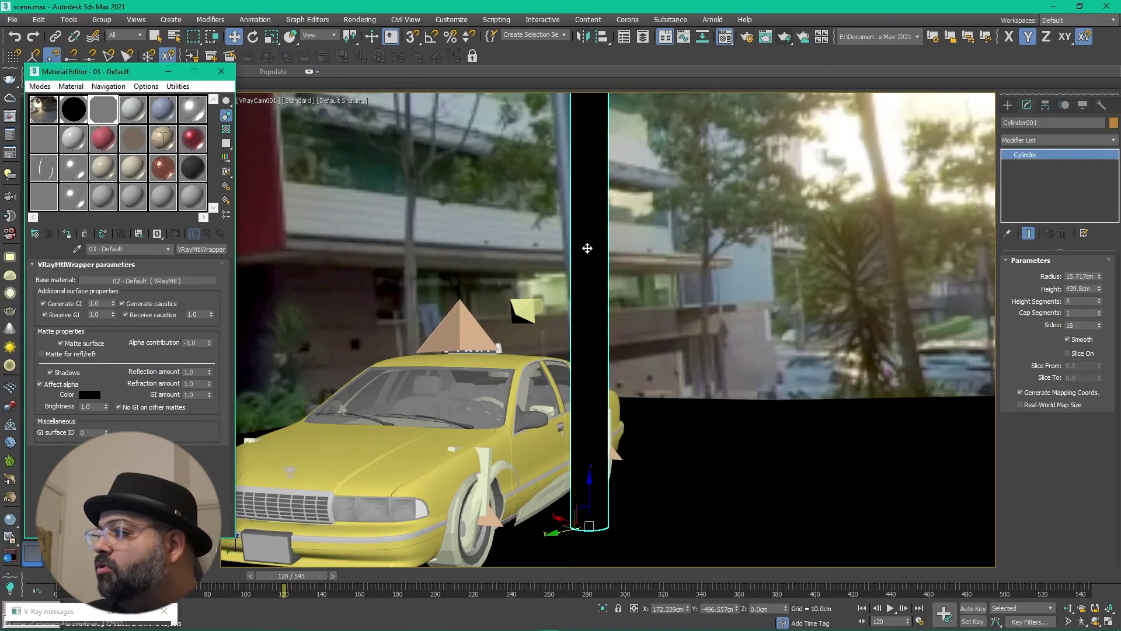
Keep the view on VRayCam001 and select that camera for editing
key(c)
double_click(554, 259)
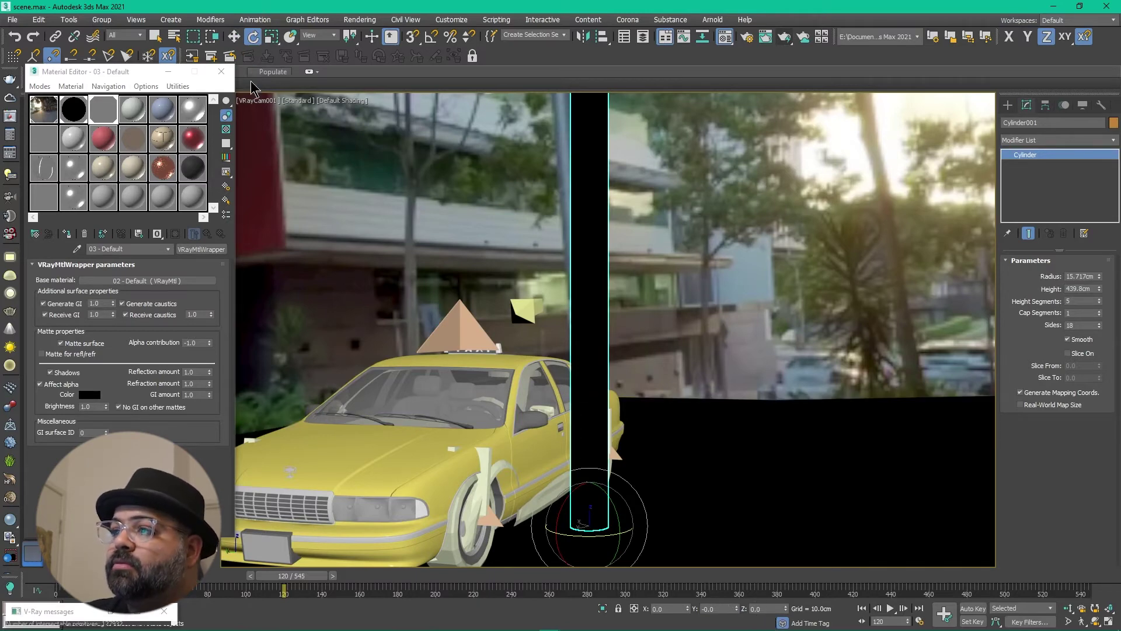
click(257, 101)
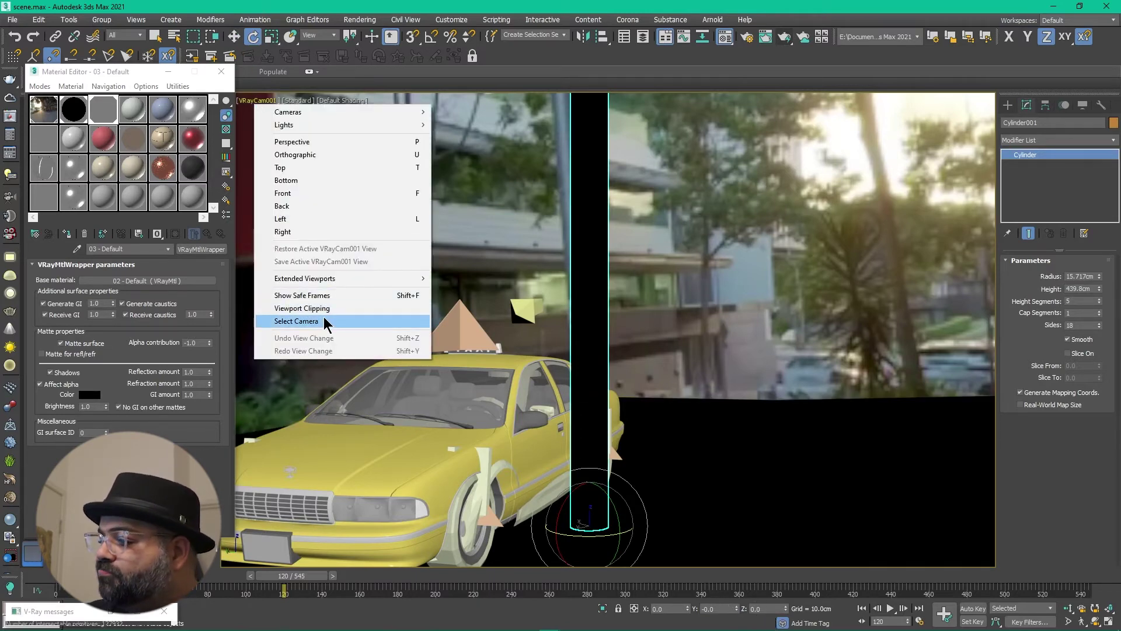
click(324, 322)
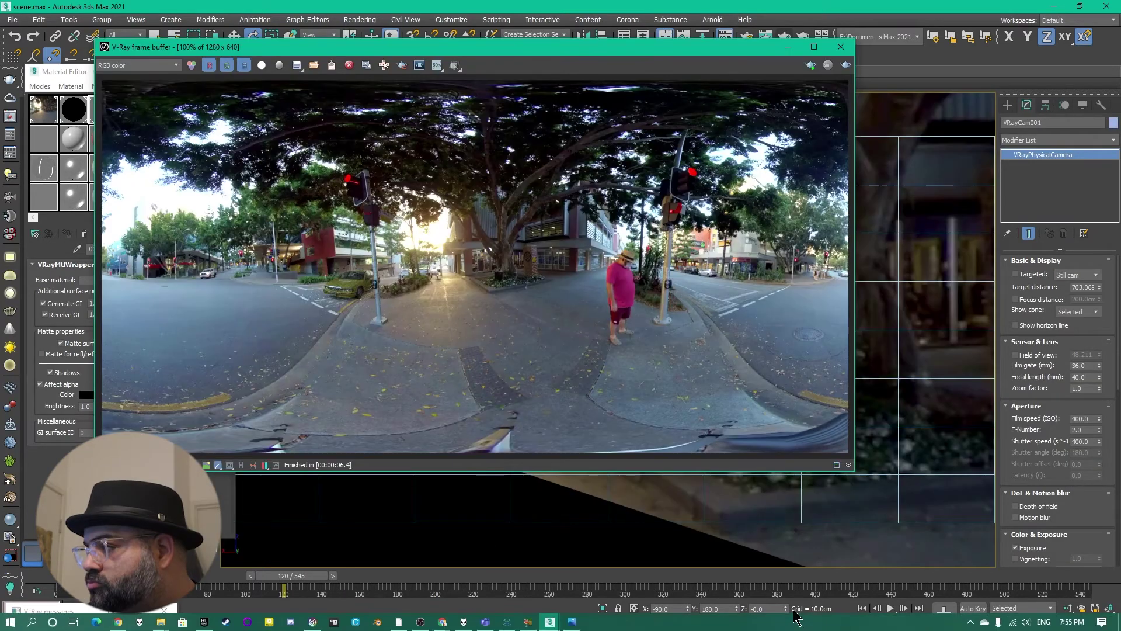
Set VRayCam001's Z rotation to -15.5, render a test, and compare it with the photo street_359.jpg in Photos
drag(786, 608, 778, 77)
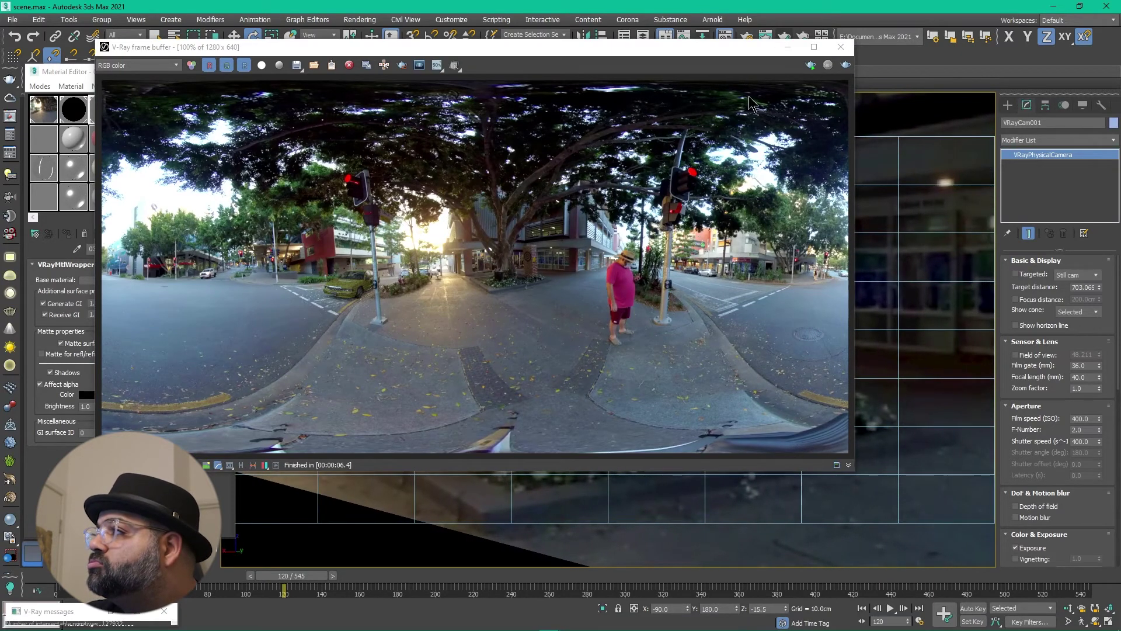
click(845, 65)
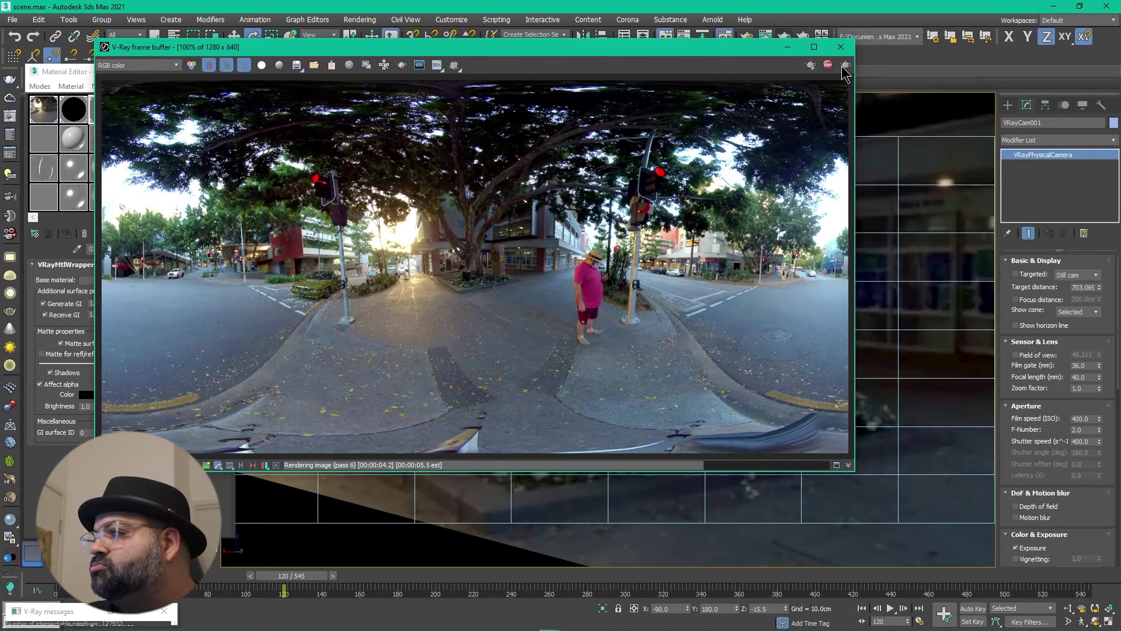
key(alt+Tab)
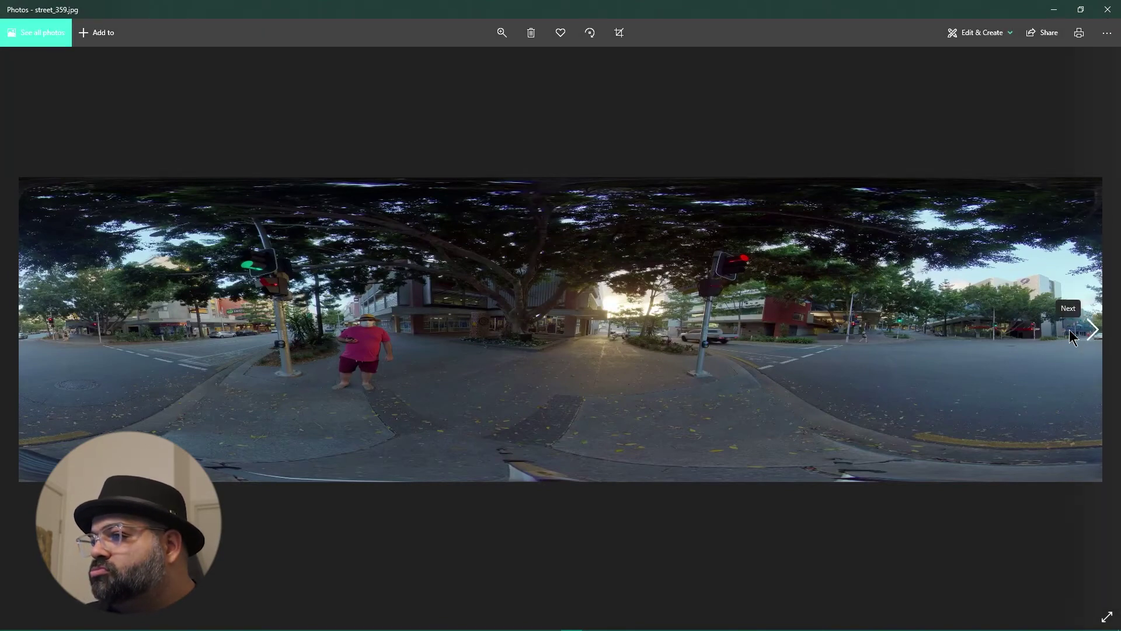
key(alt+Tab)
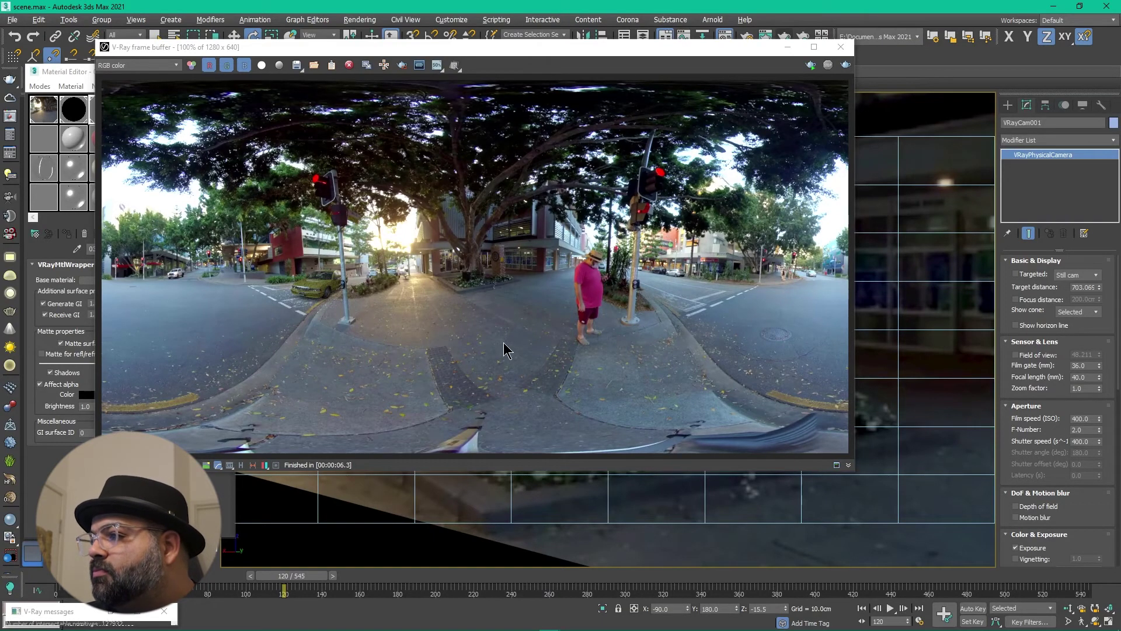
key(alt+Tab)
key(alt+Tab)
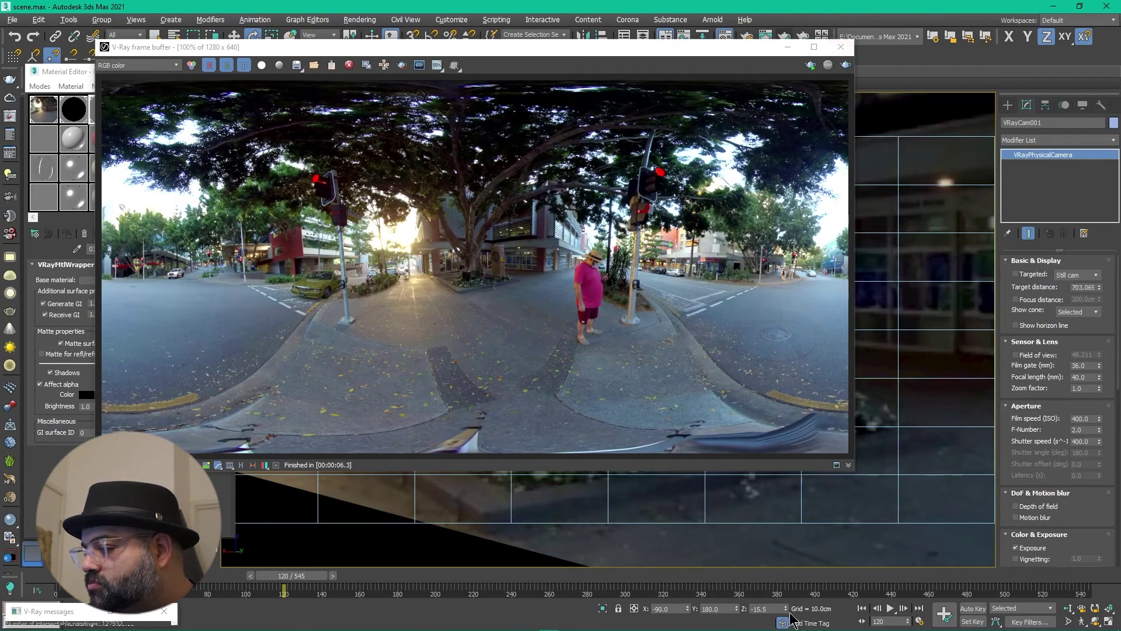
Set VRayCam001's Z rotation to -10 and render a test frame of the panorama
drag(778, 610, 752, 610)
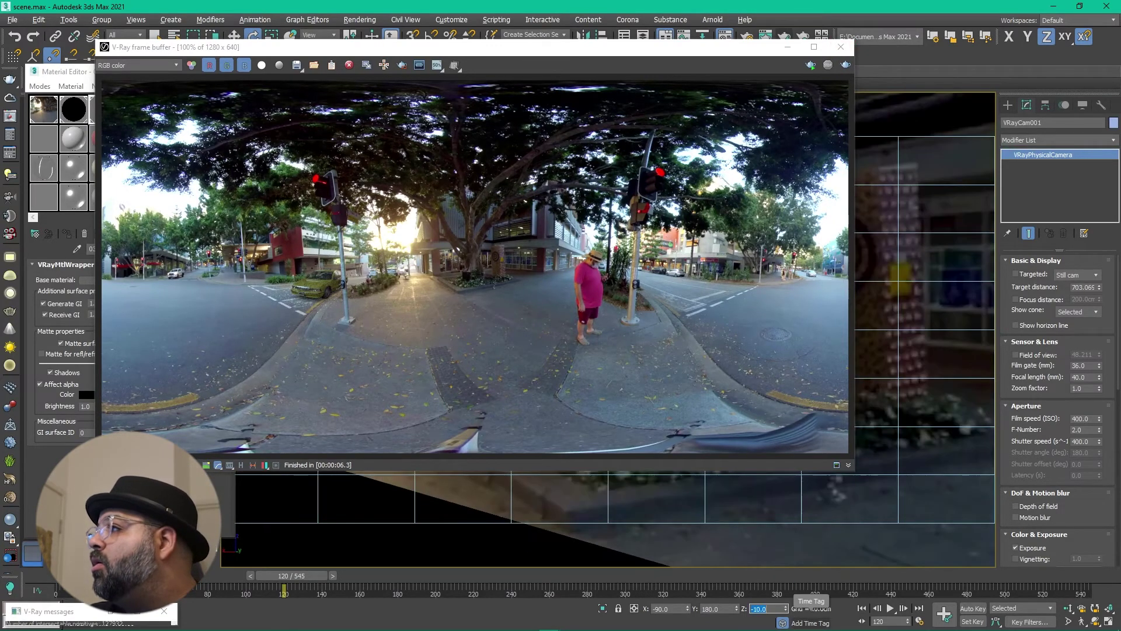
click(846, 65)
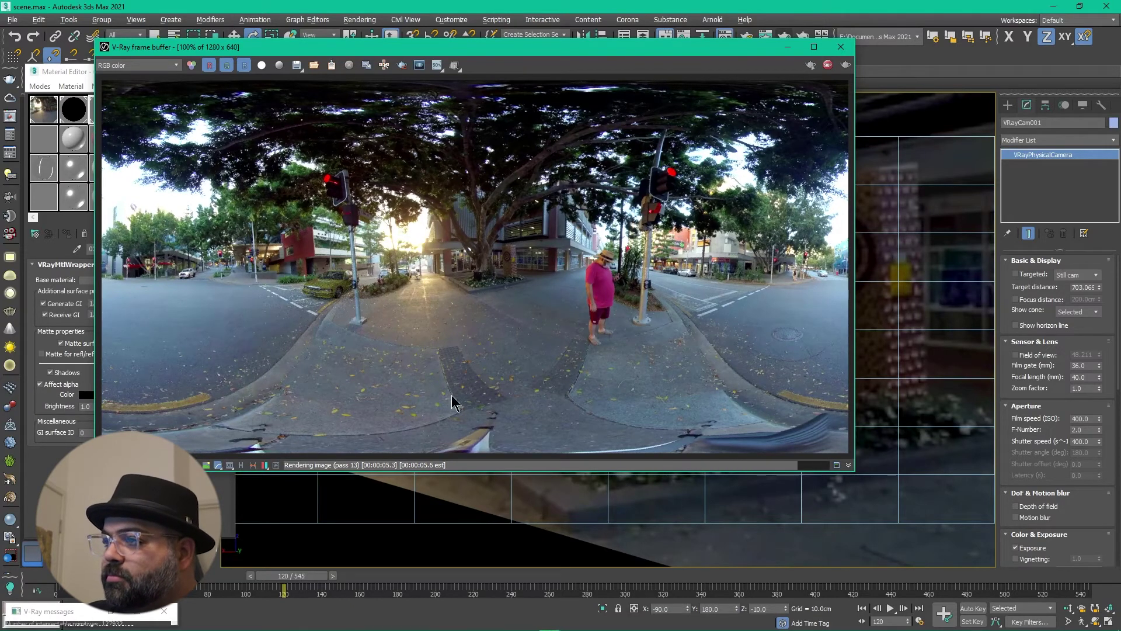
click(839, 48)
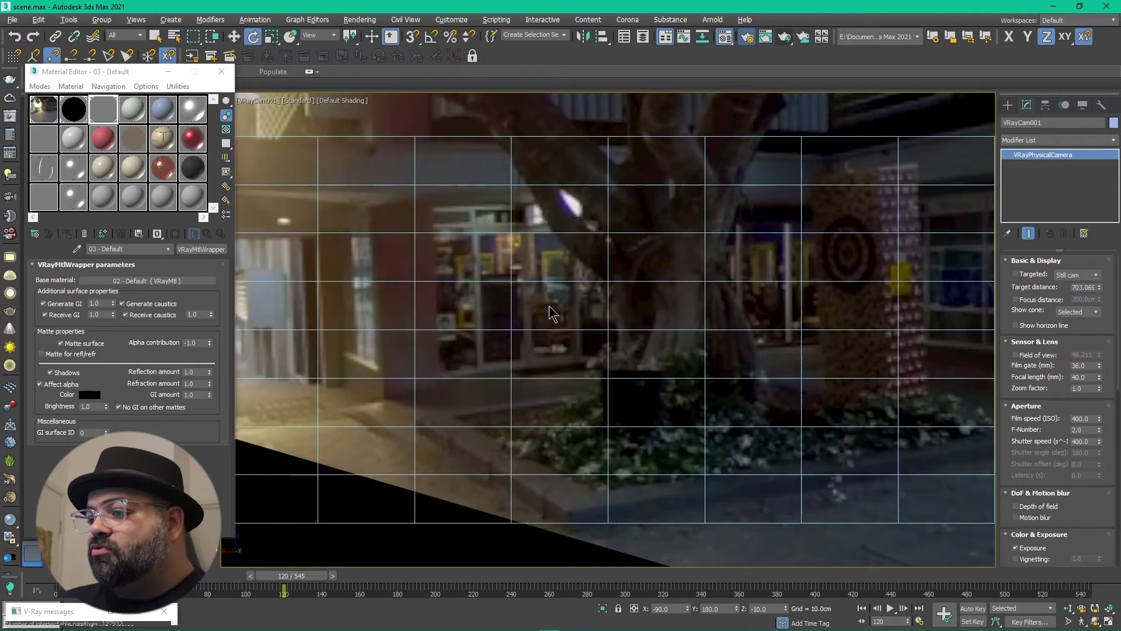
In Render Setup, set the progressive image sampler's render time to 0.15 min
key(F10)
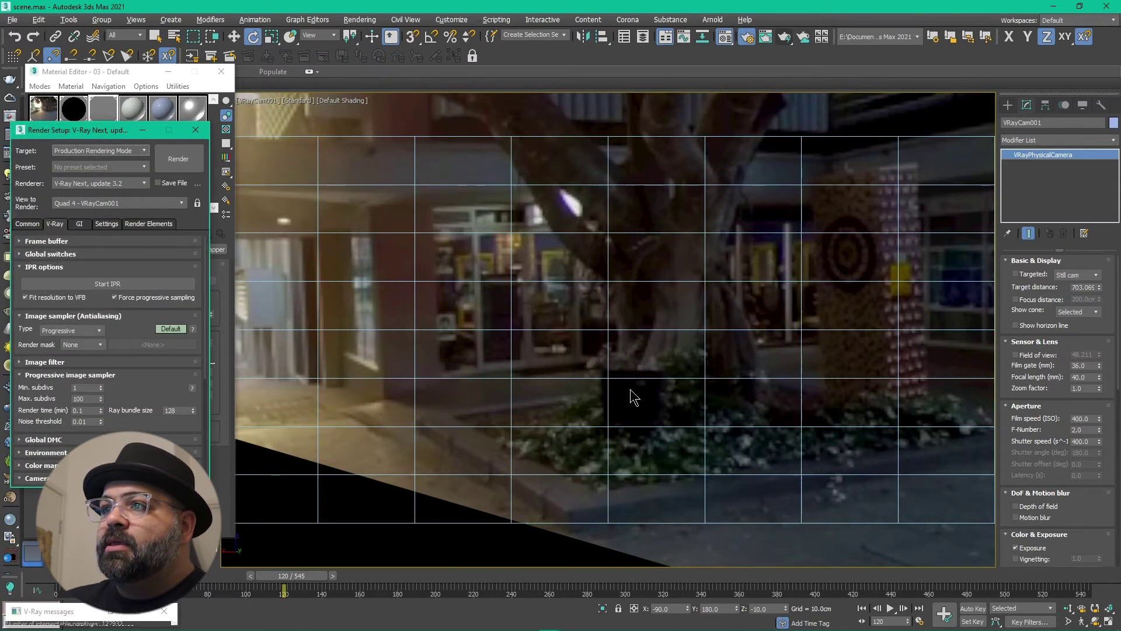
drag(91, 142, 456, 135)
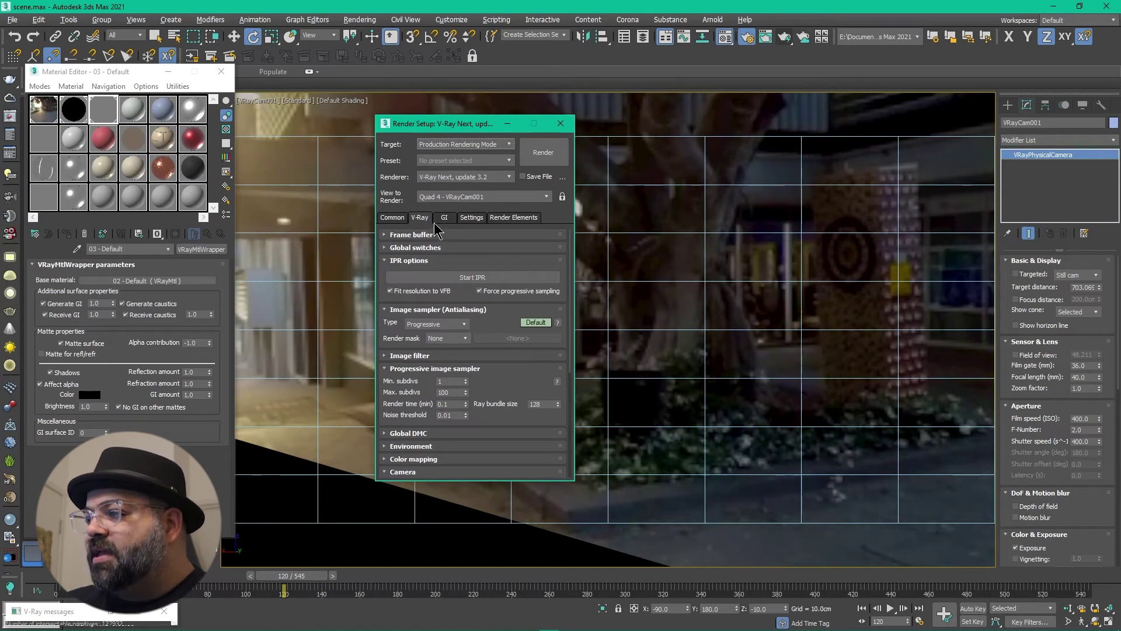
double_click(451, 404)
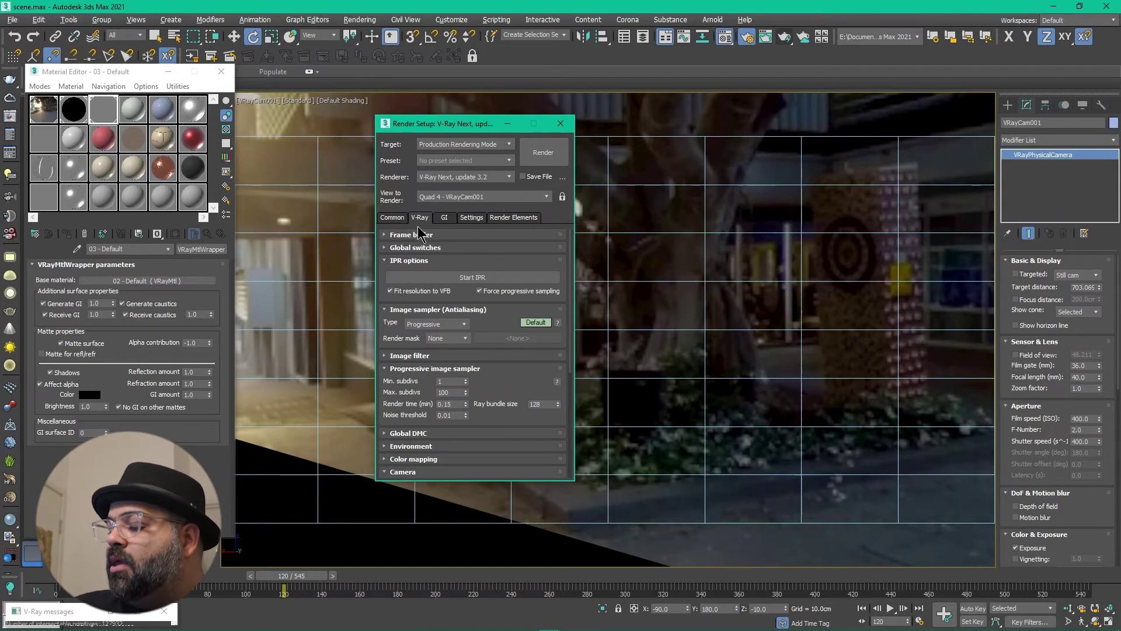
Set the render output size to 1920 × 960 with a frame range of 0 to 545
click(392, 219)
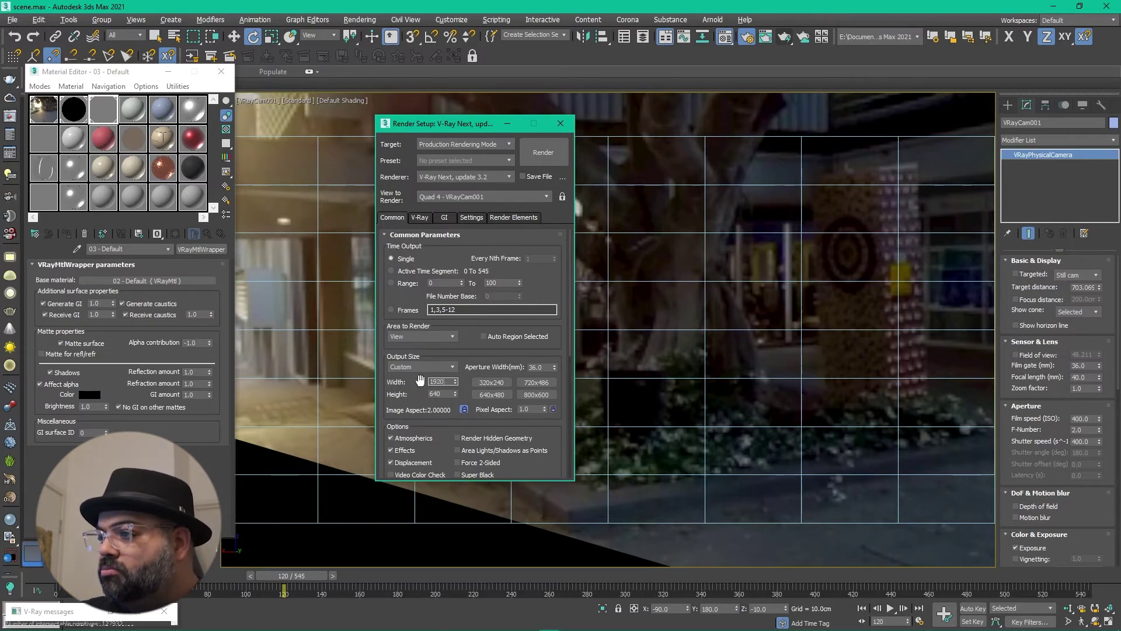
key(Return)
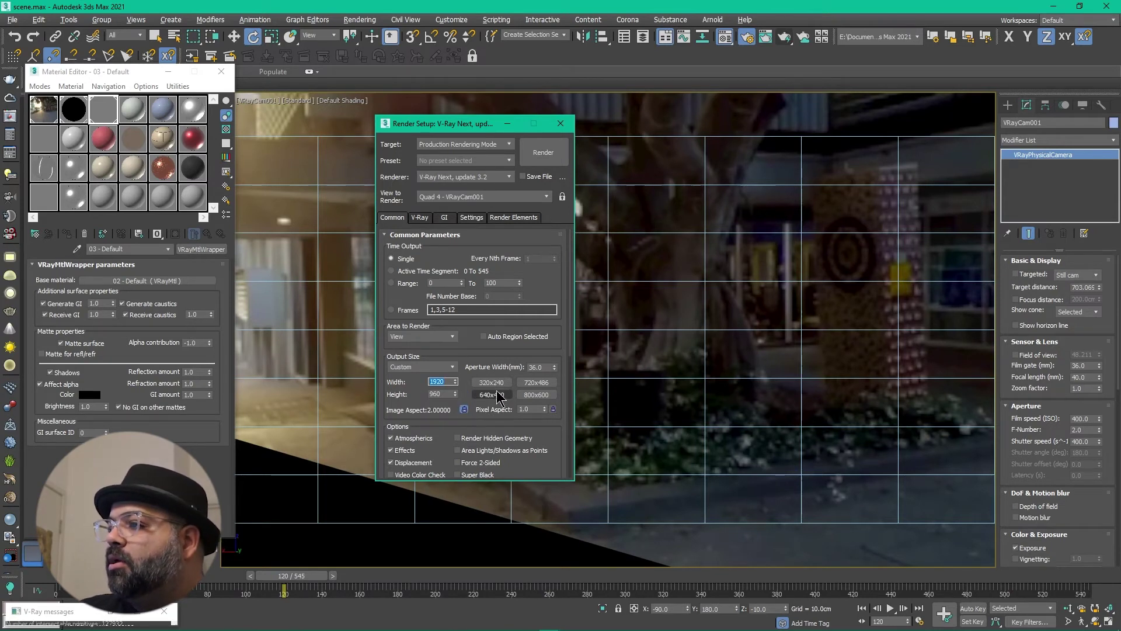
scroll(414, 292, down, 1)
click(409, 268)
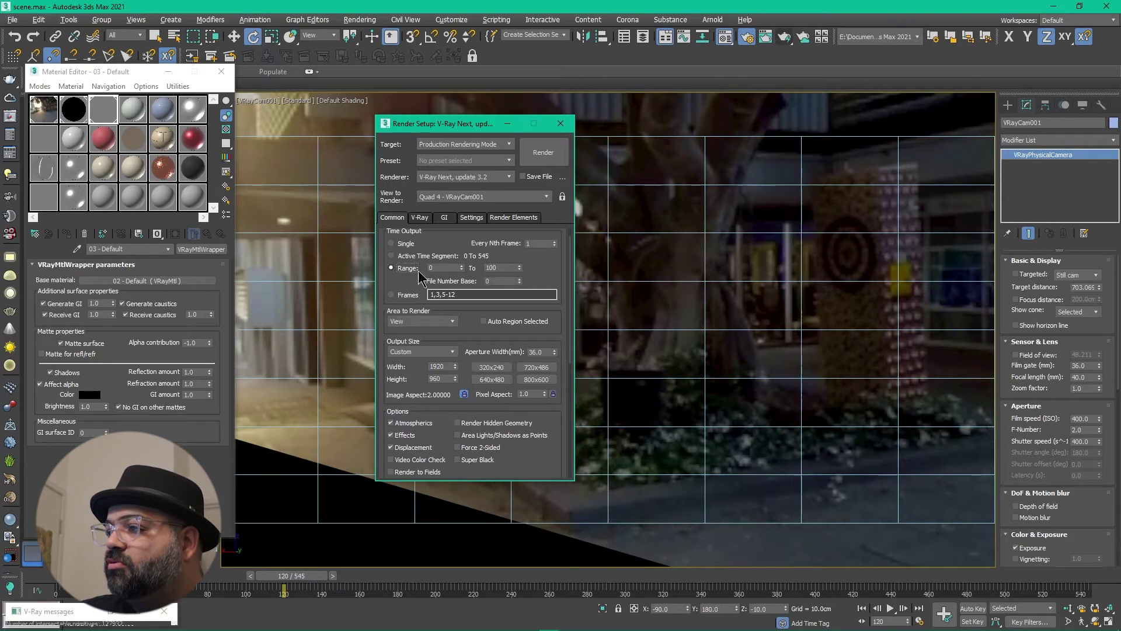
double_click(506, 267)
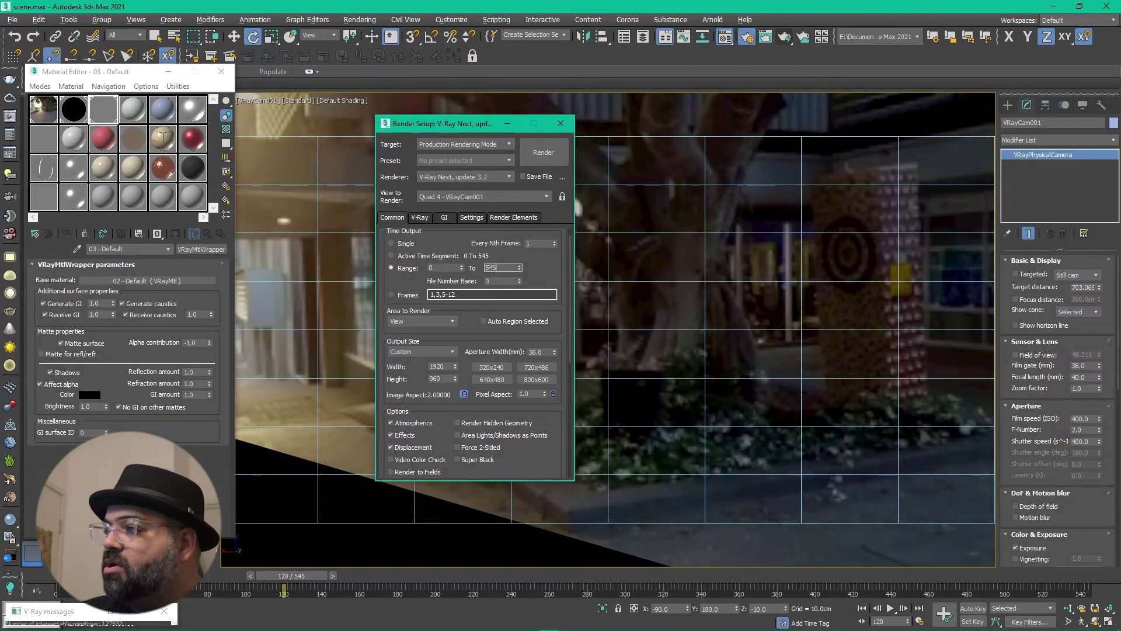
click(546, 274)
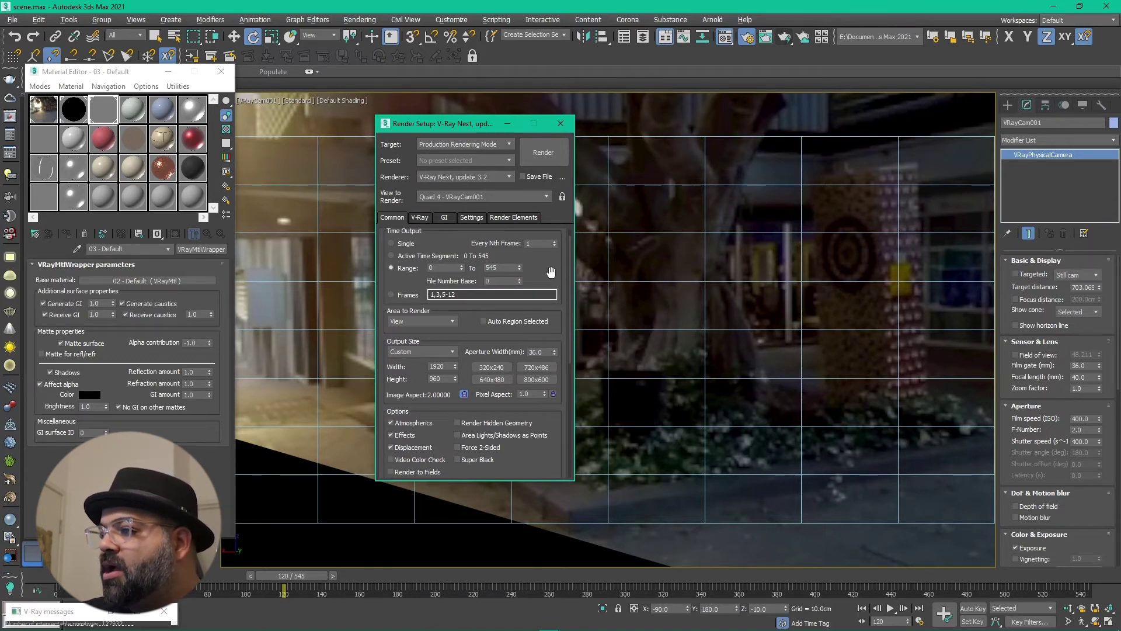
For the render output location, create a folder named Render inside the project folder on the Desktop
drag(550, 273, 561, 33)
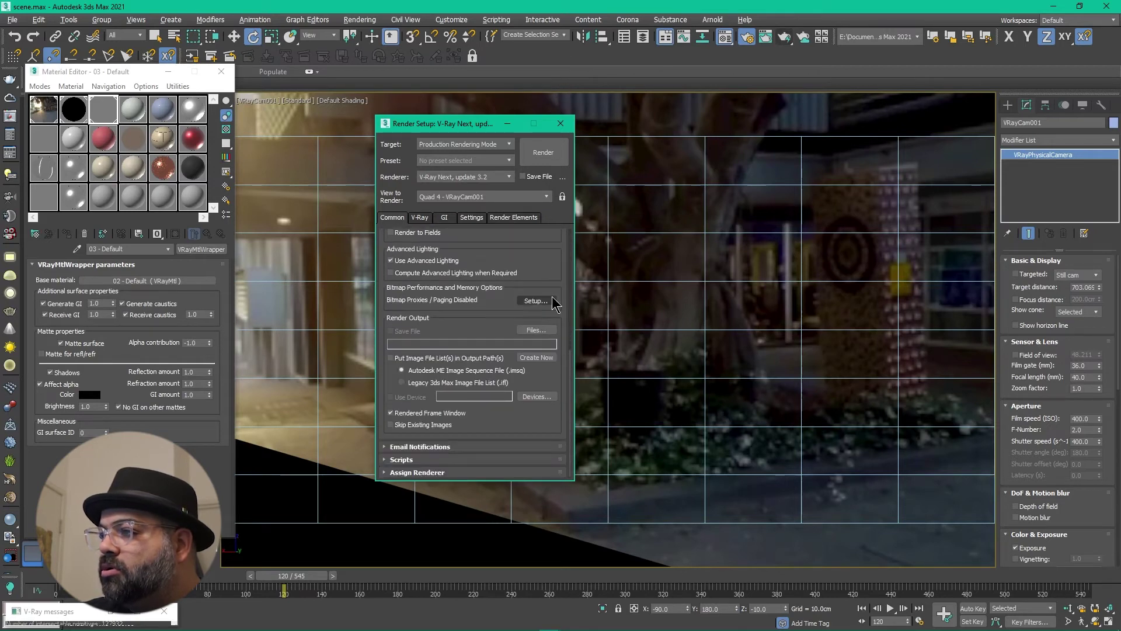
click(536, 330)
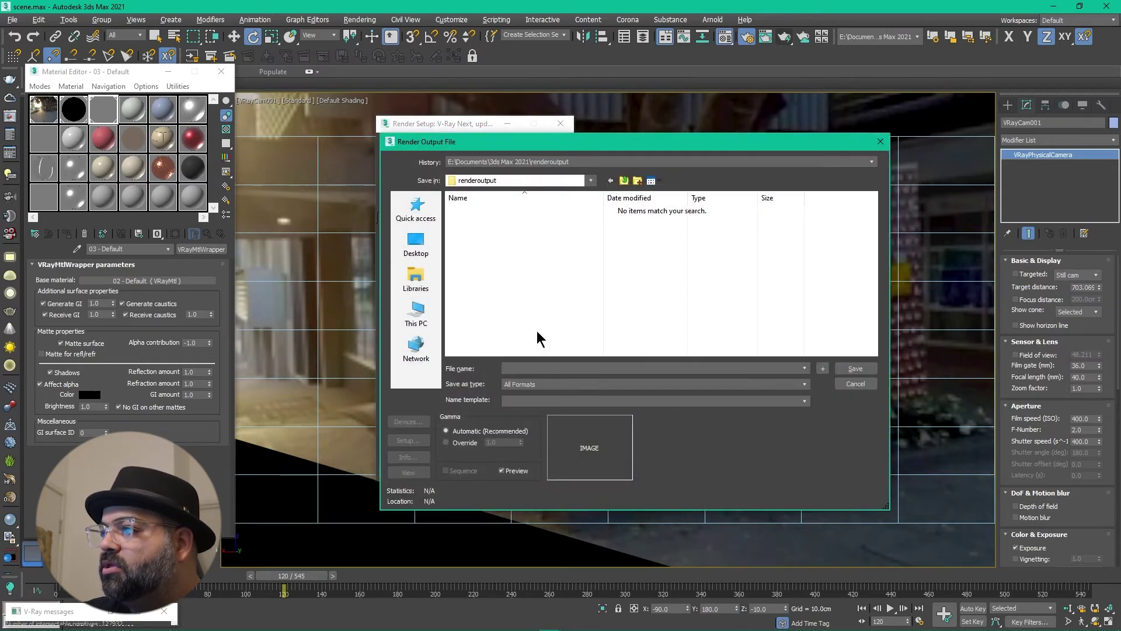
click(416, 244)
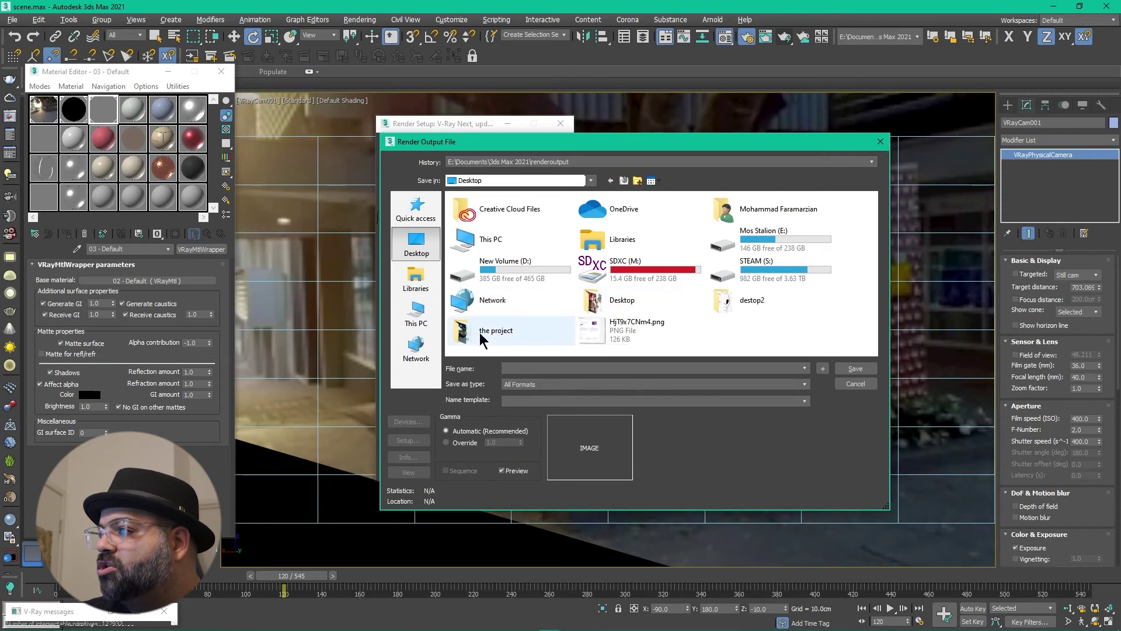
double_click(520, 339)
right_click(620, 261)
mouse_move(689, 383)
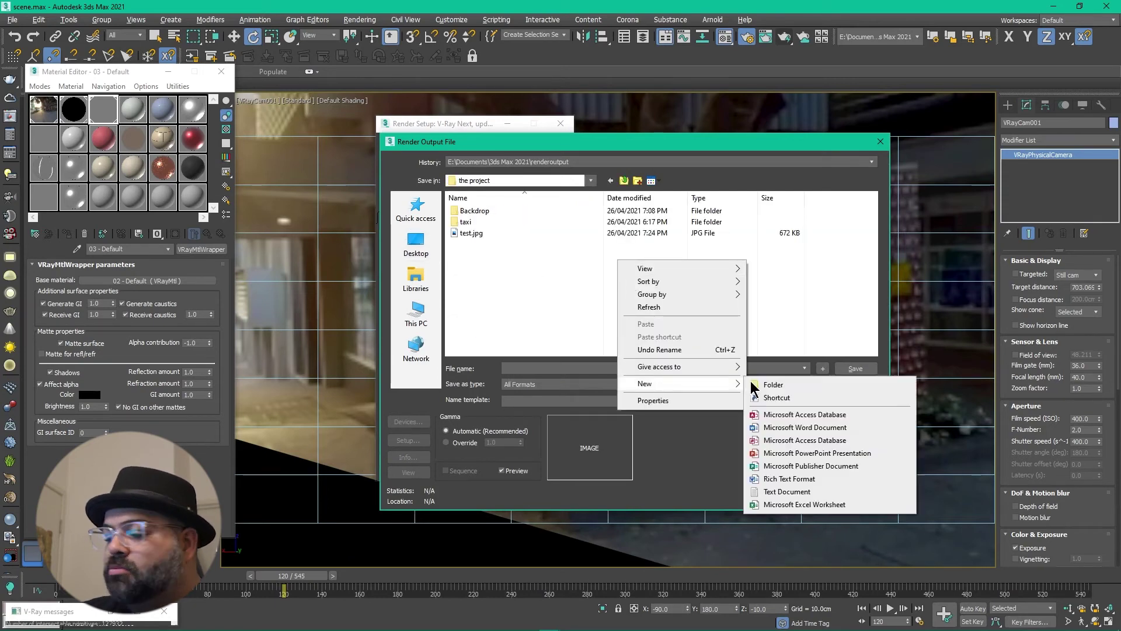
click(759, 315)
text(Render)
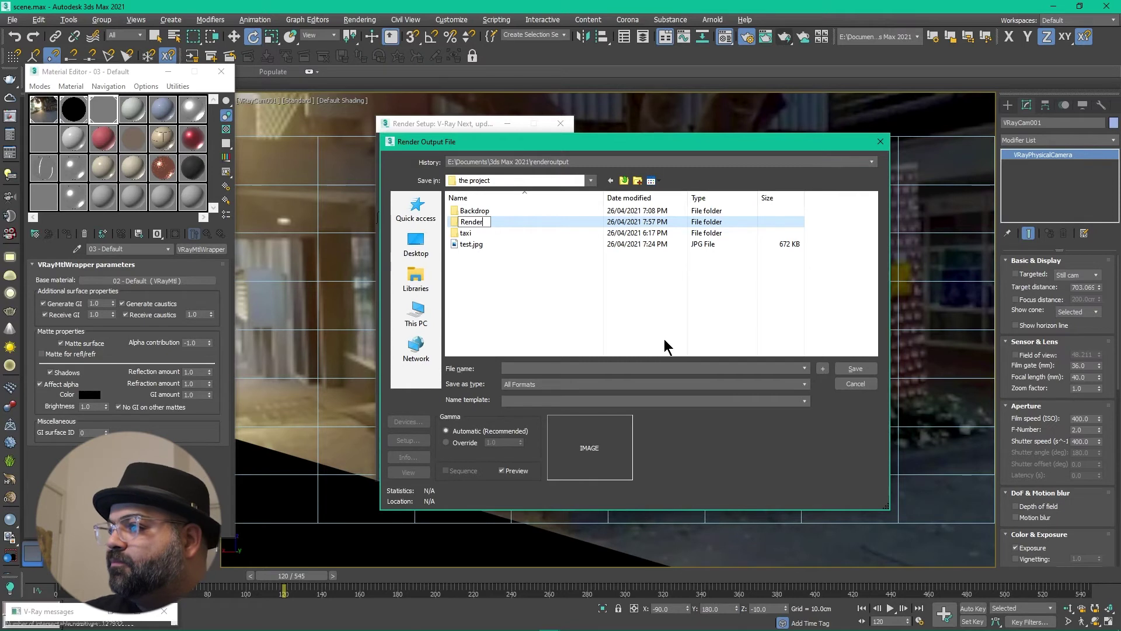
key(Return)
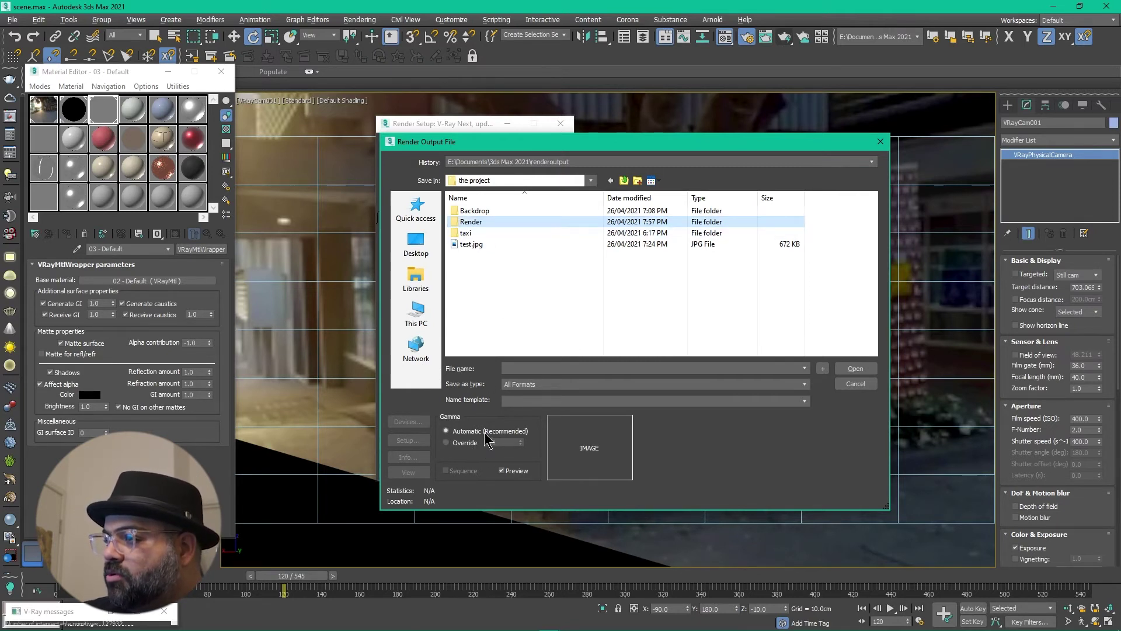
Set the render output to a Targa file named Car_ and enable Alpha Split in its image options
click(549, 384)
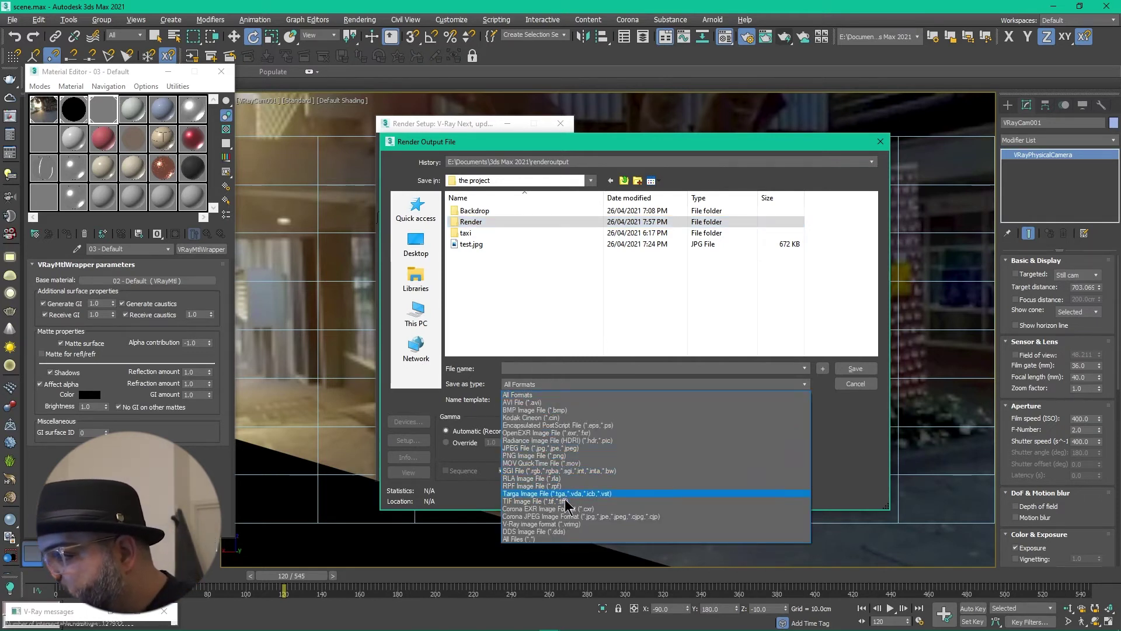
click(578, 493)
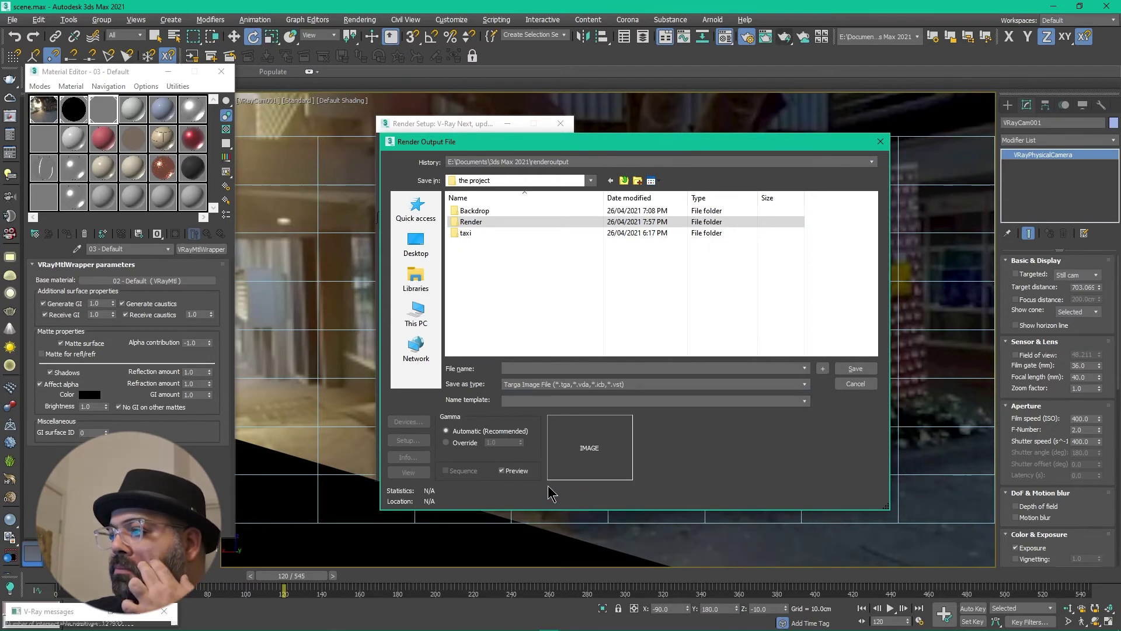
click(580, 367)
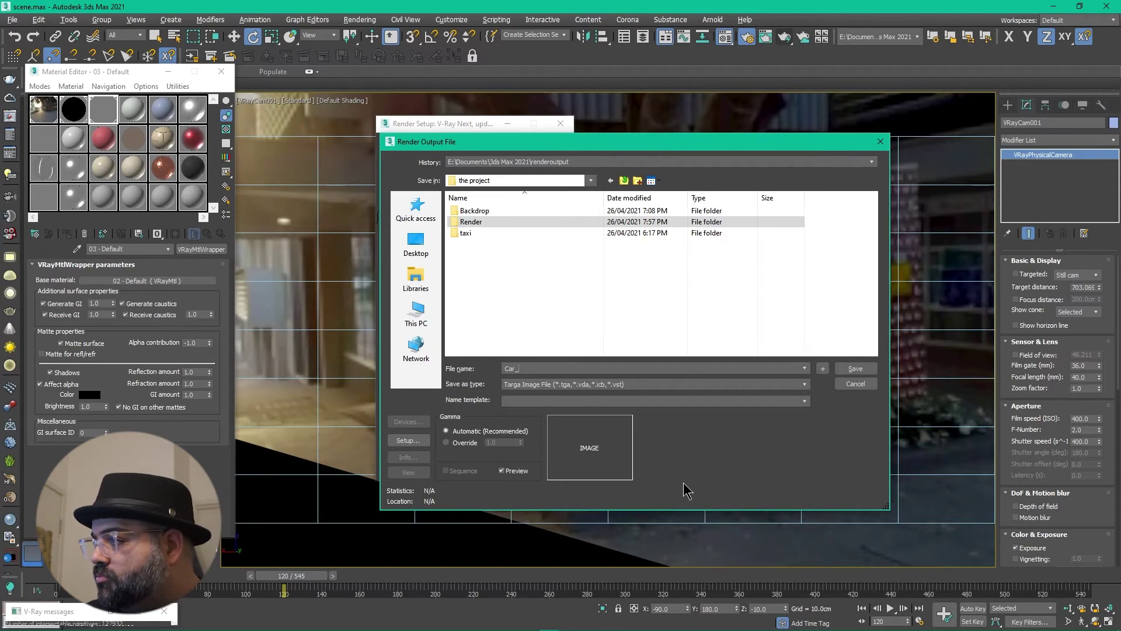
click(415, 441)
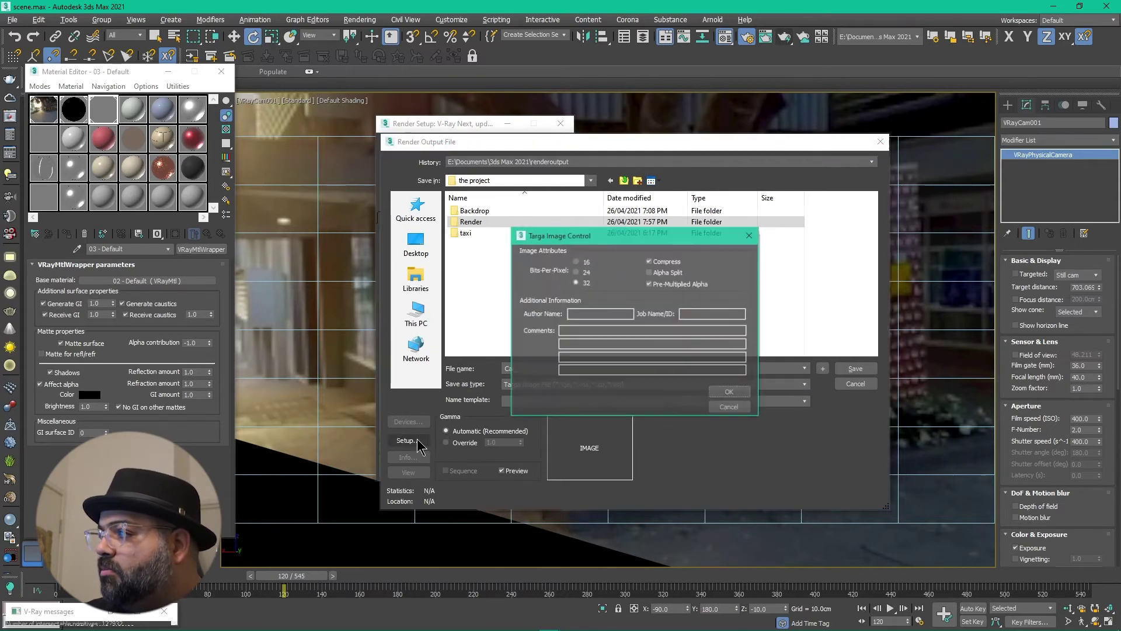
click(666, 273)
click(730, 392)
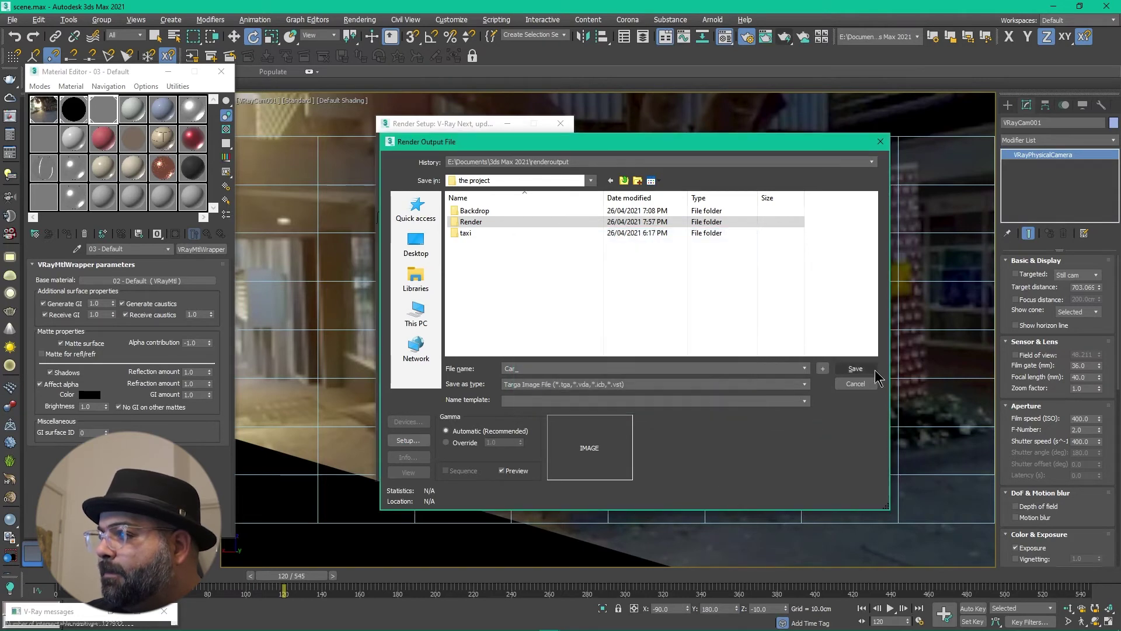
Save the Targa output path in the Render folder, accepting the Targa image settings
double_click(481, 225)
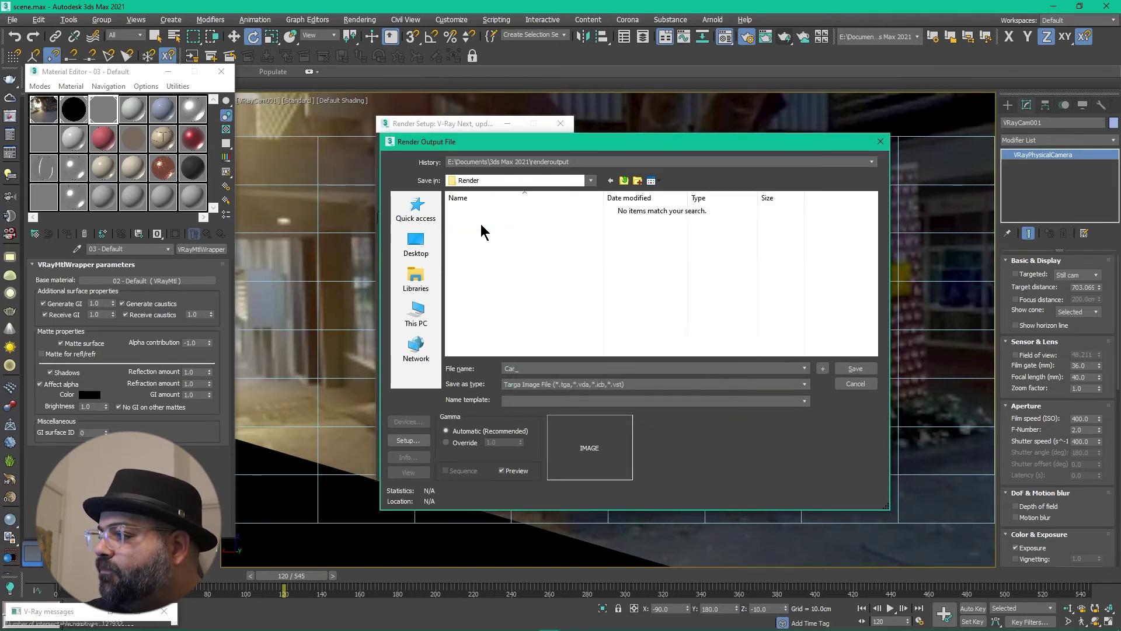
click(854, 370)
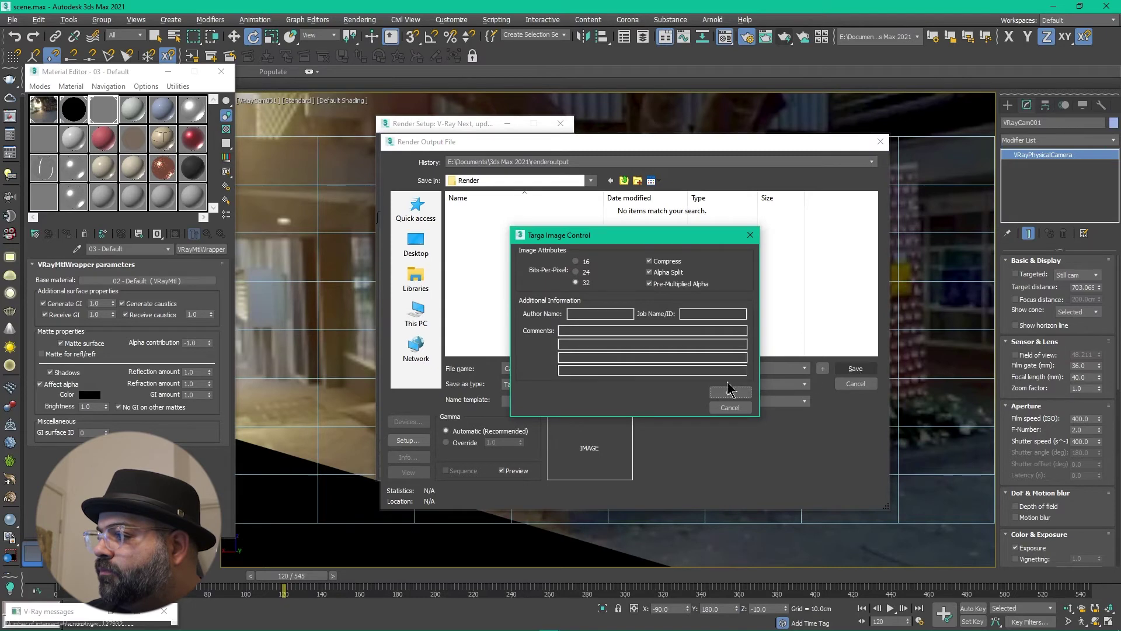
click(730, 392)
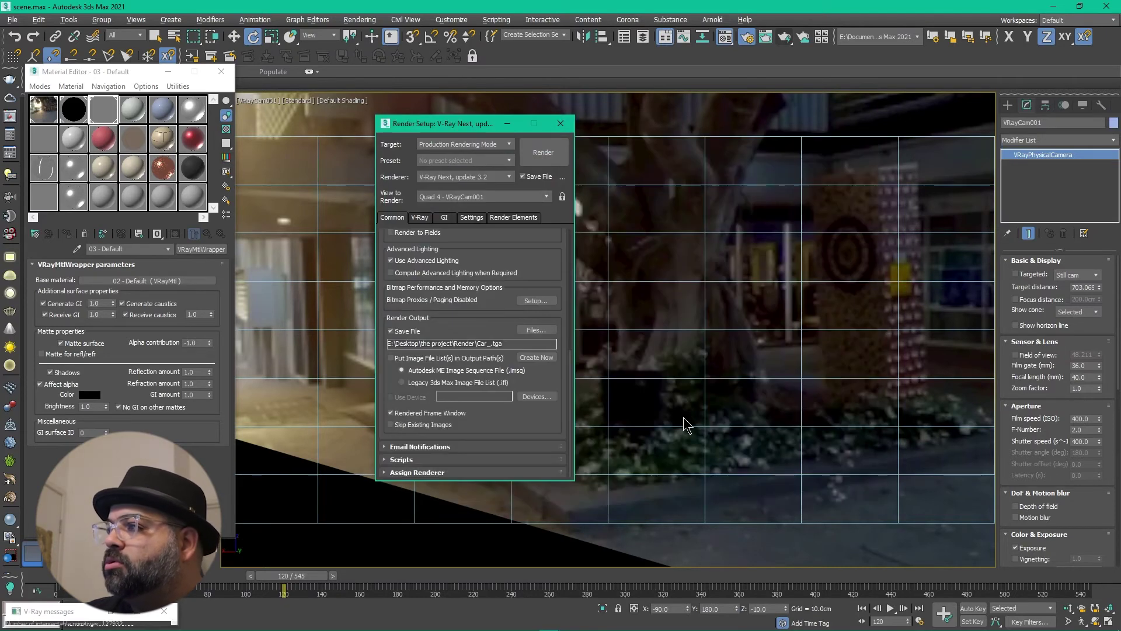
Start rendering the frame sequence to check the first frame, and stop the render
click(544, 157)
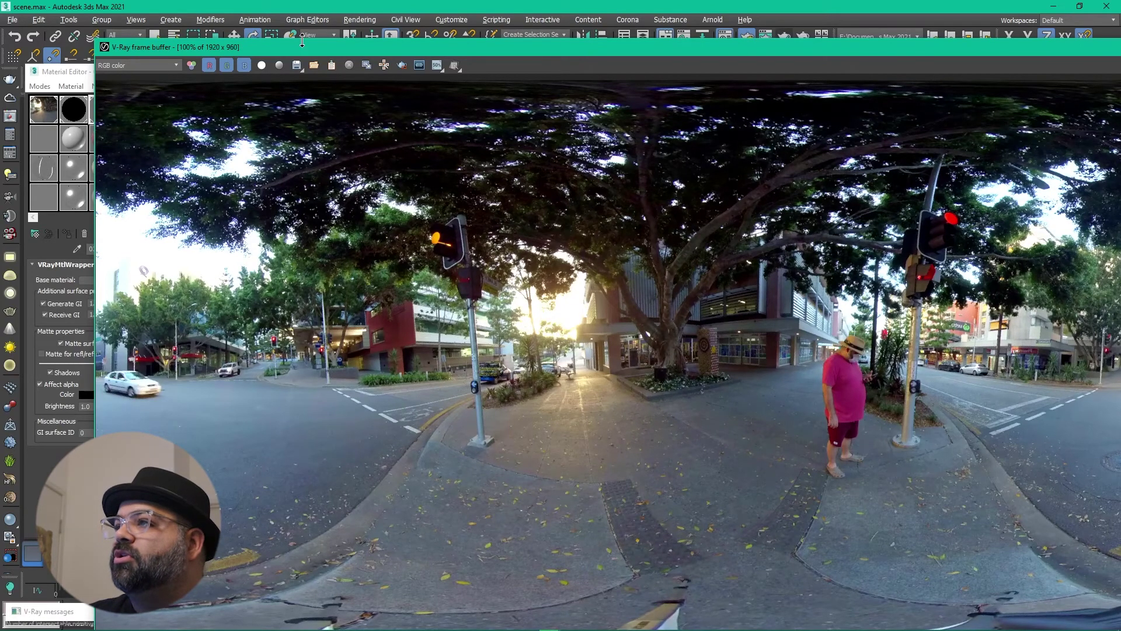
drag(341, 48, 265, 235)
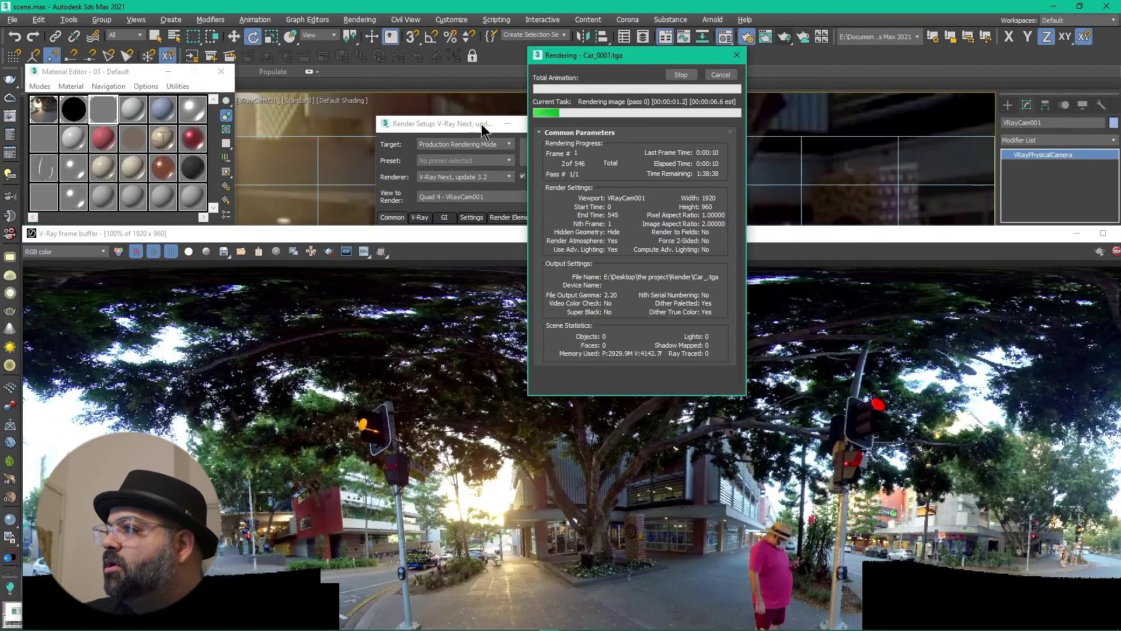
click(681, 76)
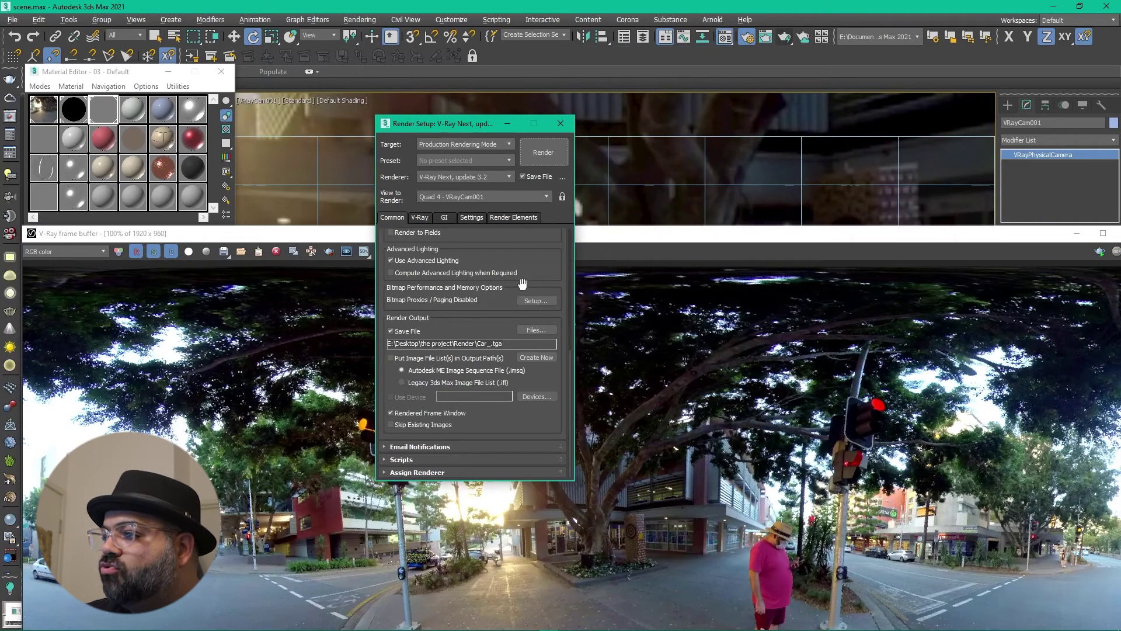
Disable the environment map in the Environment and Effects settings and copy the street_000.ifl map
scroll(528, 404, up, 5)
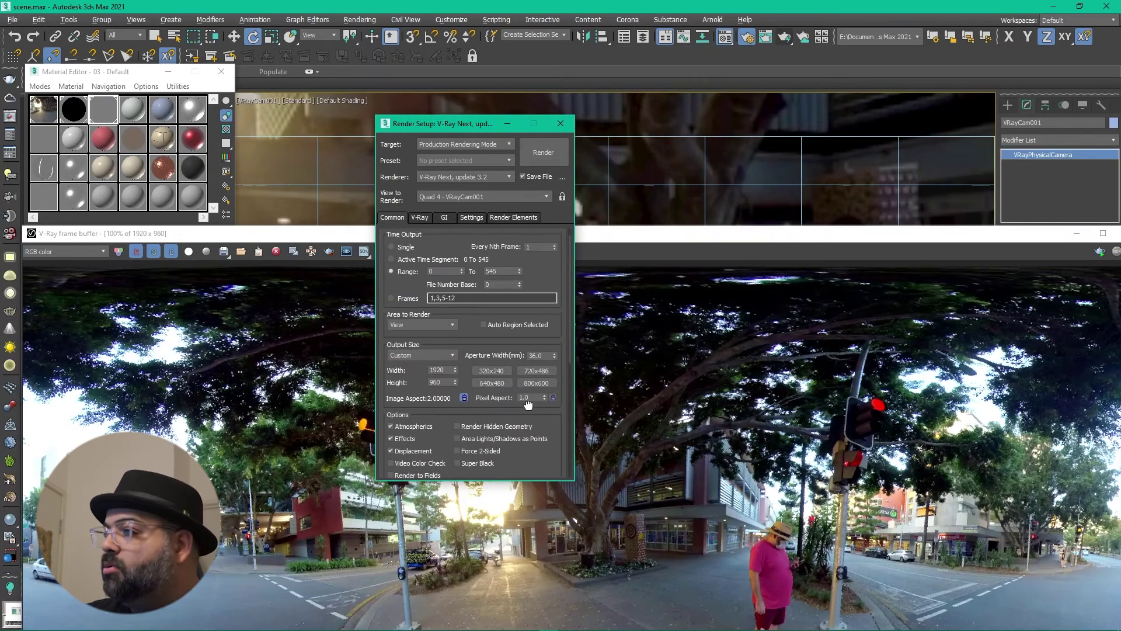
key(8)
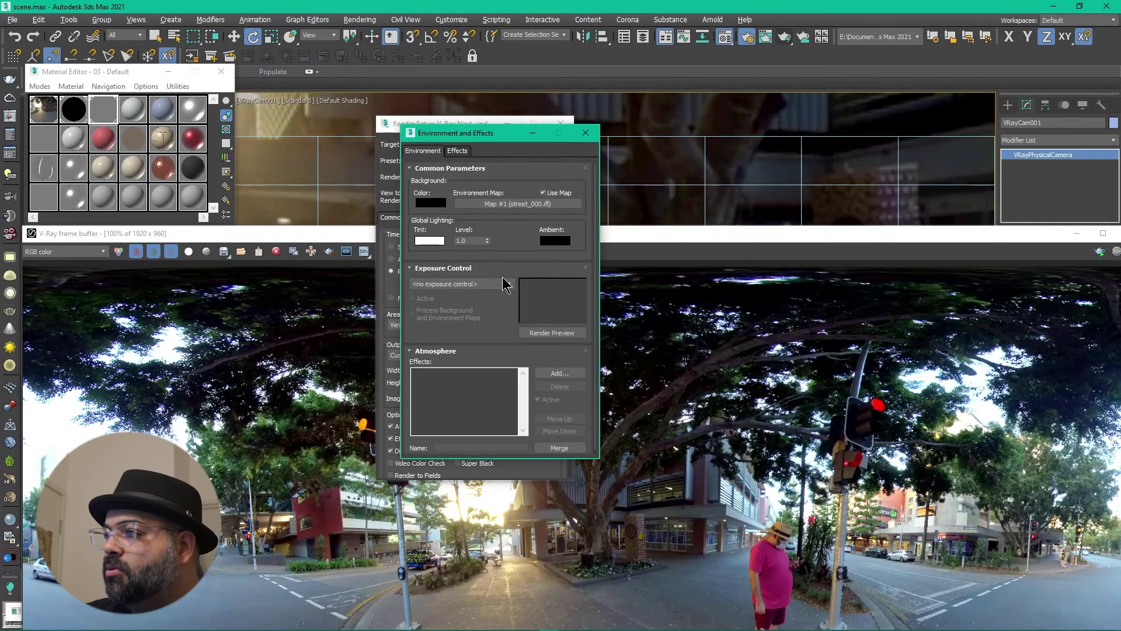
click(543, 193)
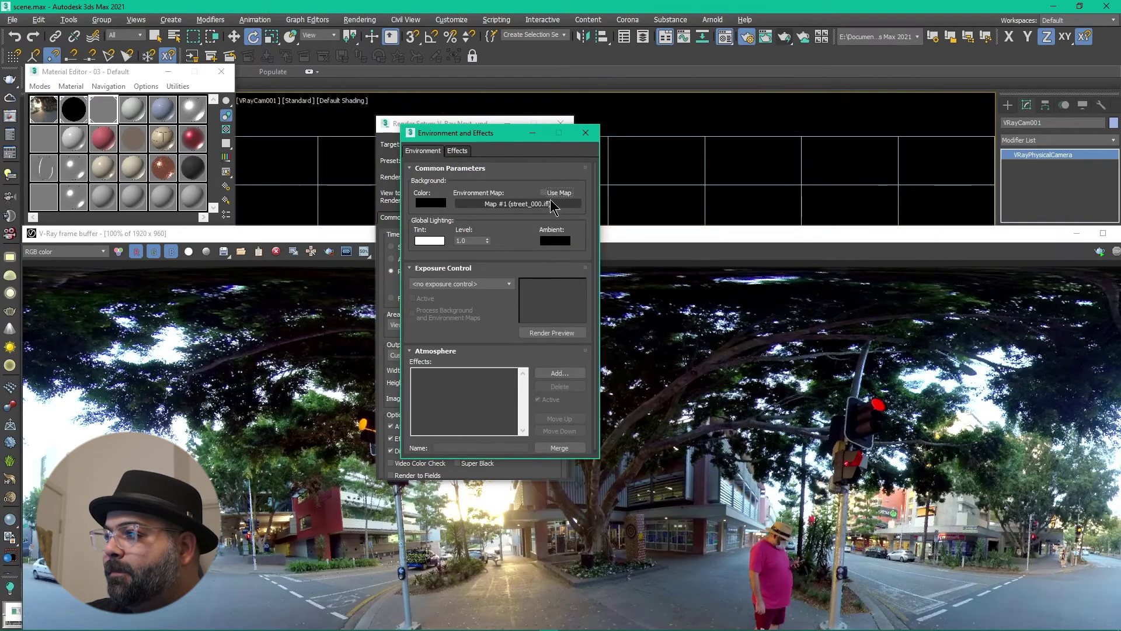
right_click(552, 204)
click(602, 232)
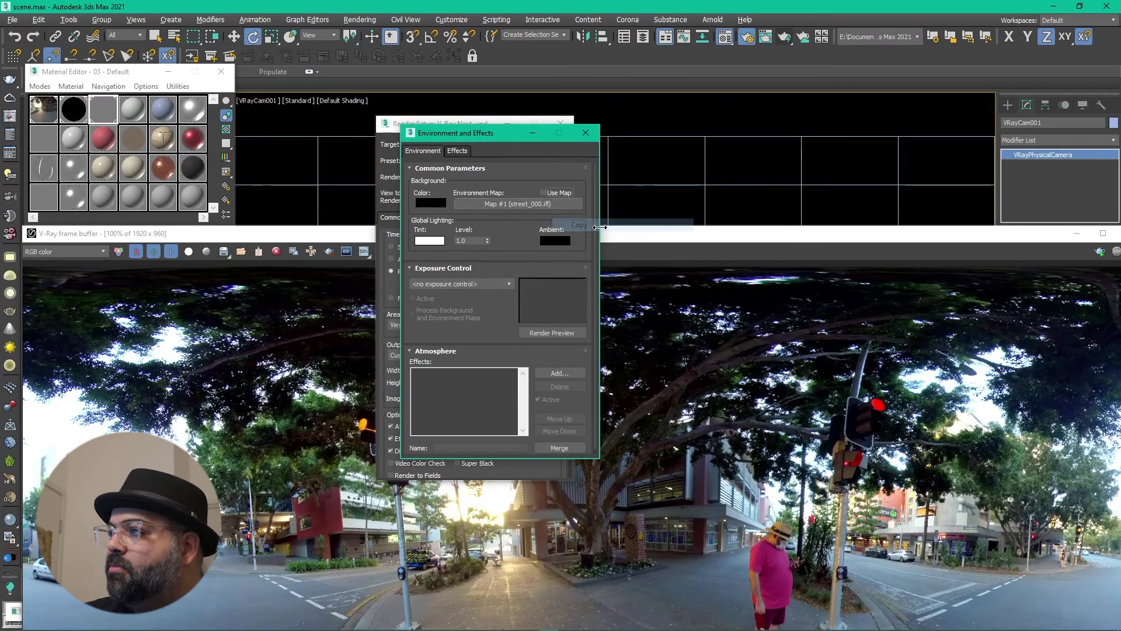
drag(508, 132, 809, 120)
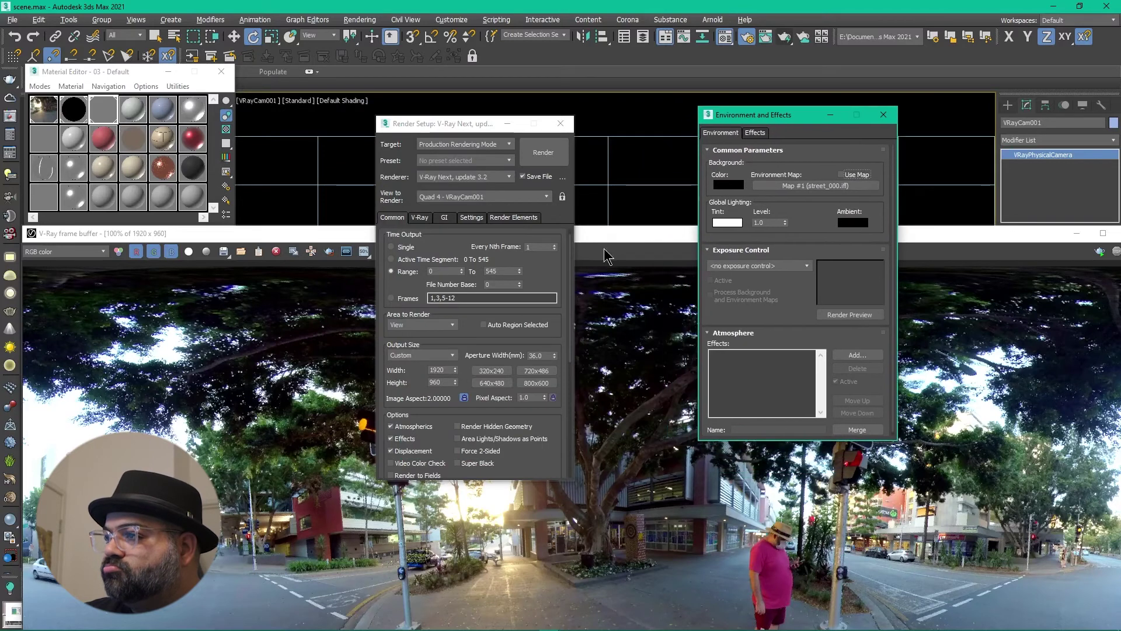
Enable V-Ray's GI environment override and paste the copied street map into it as an instance
click(421, 218)
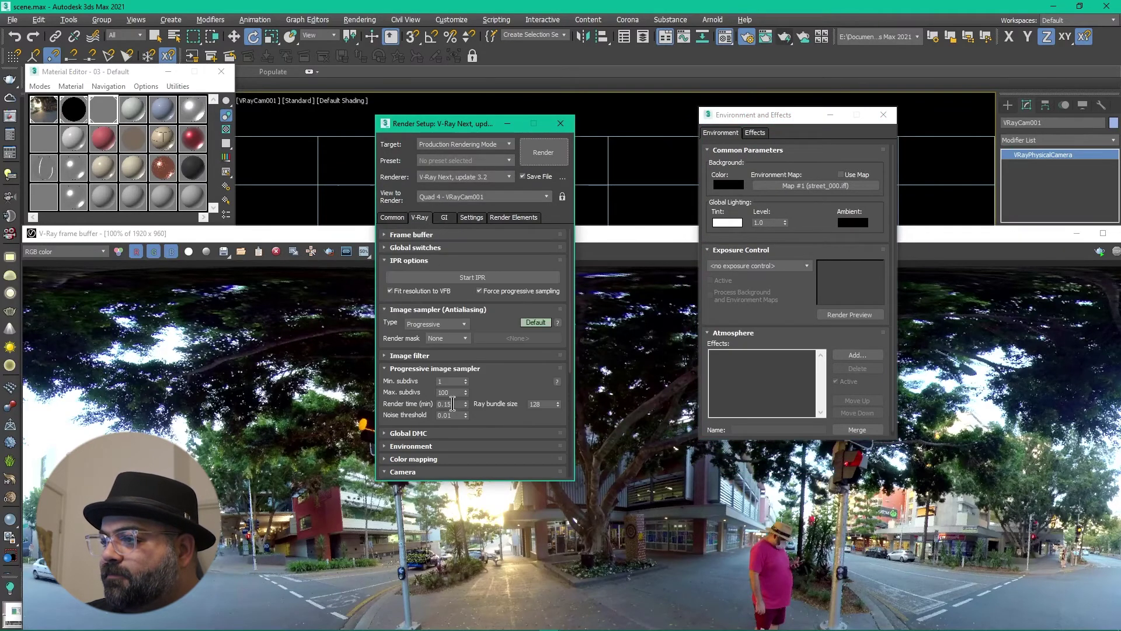
click(459, 447)
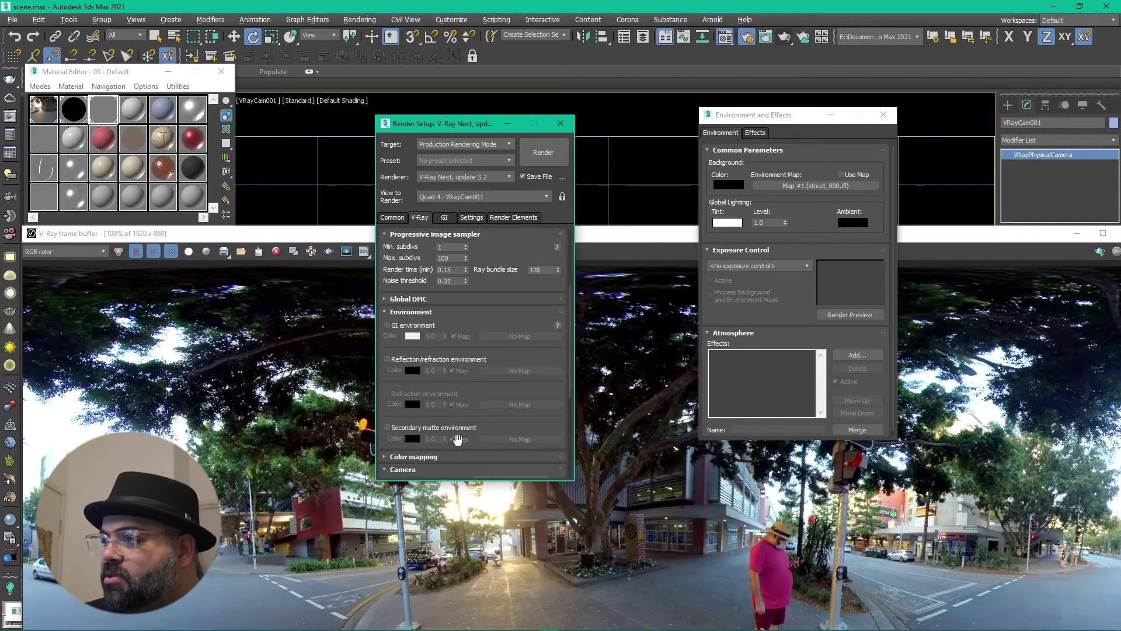
click(396, 329)
right_click(543, 337)
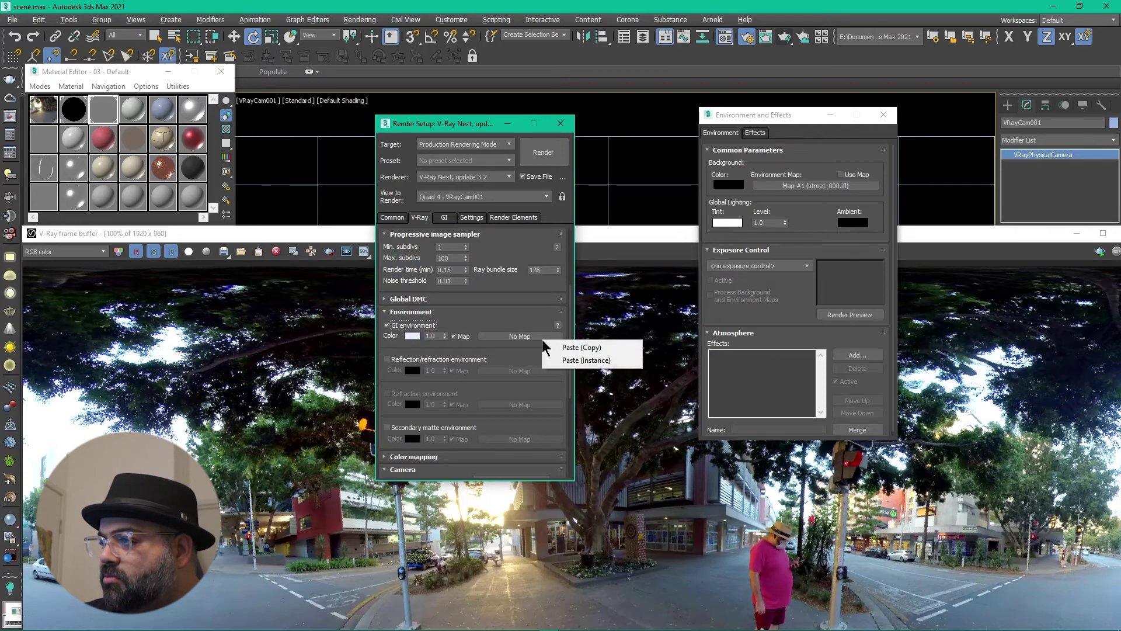
click(557, 360)
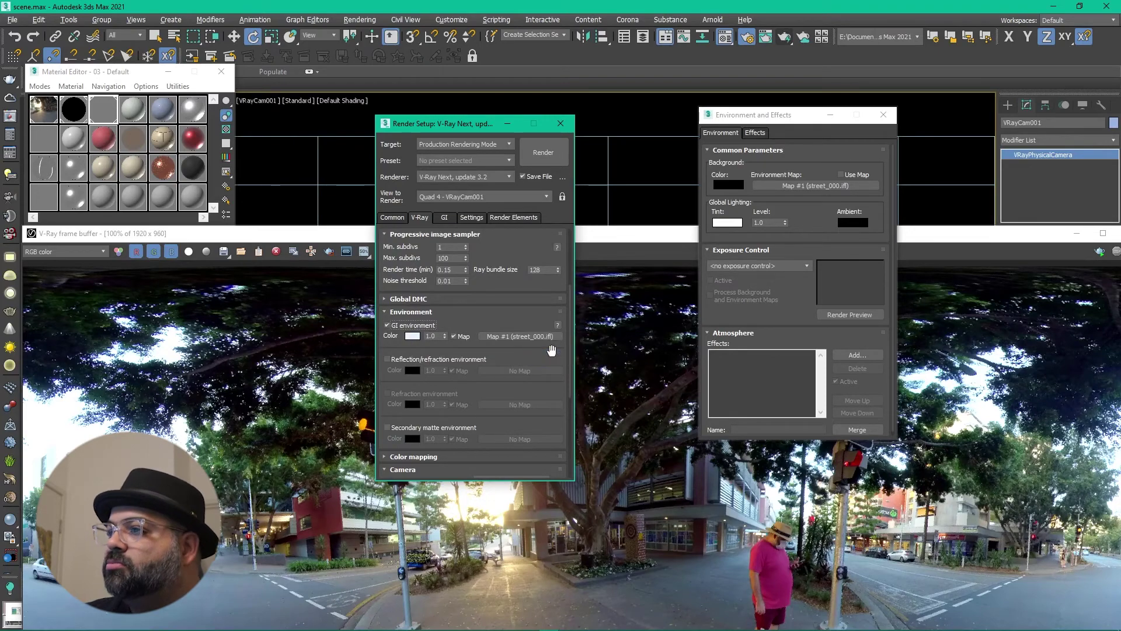
Test-render the camera view and inspect the taxi's lighting in the V-Ray frame buffer
drag(361, 233, 361, 42)
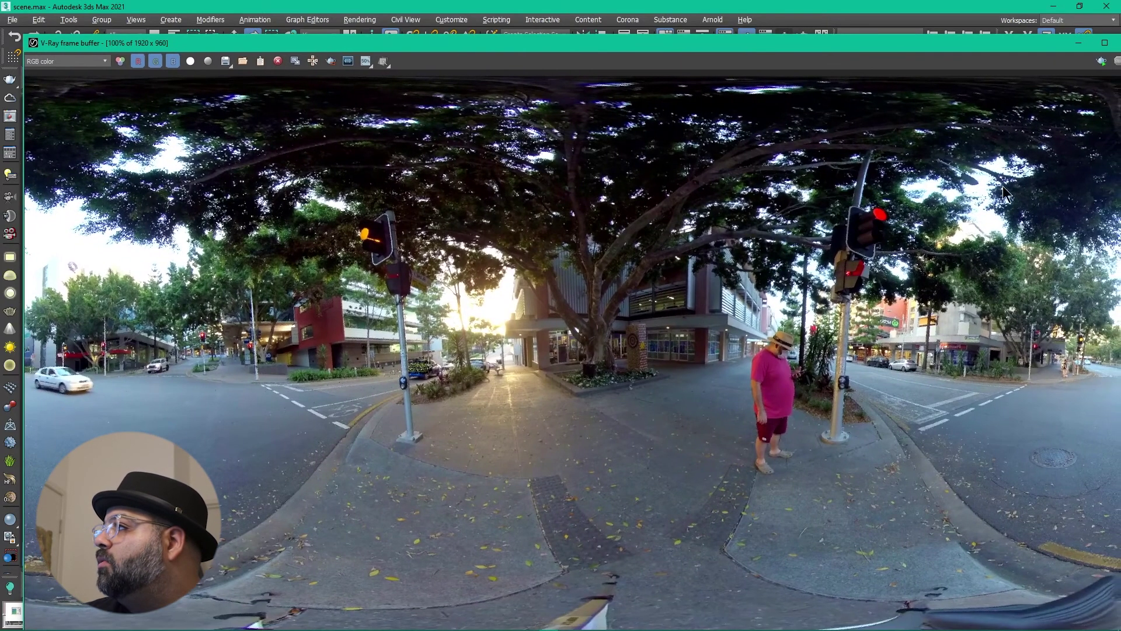
drag(1023, 43, 969, 47)
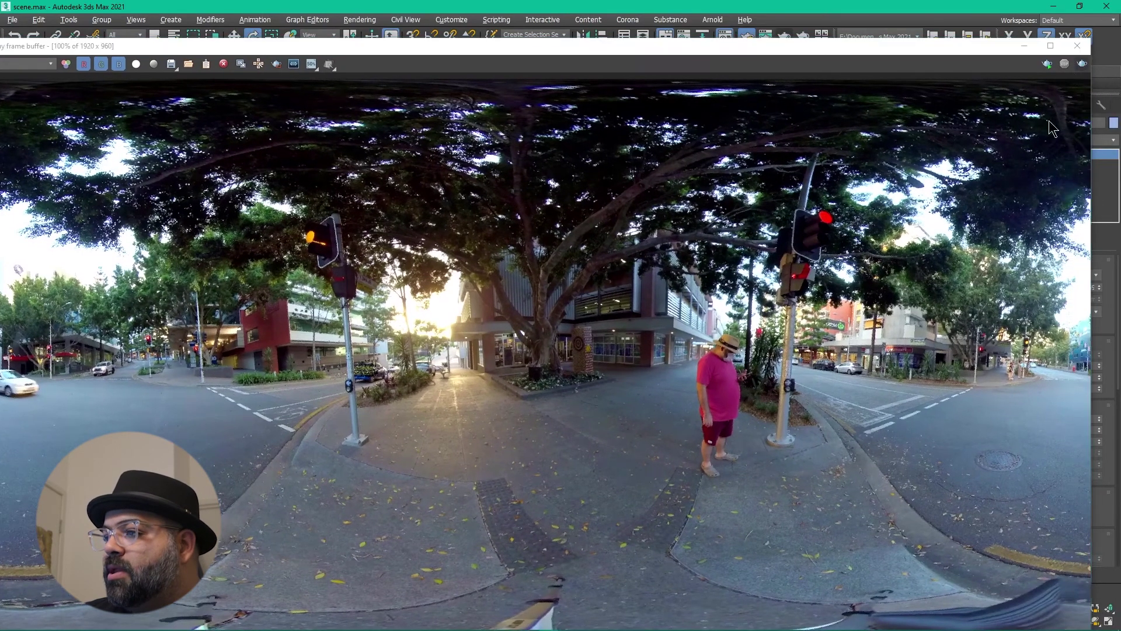
key(shift+q)
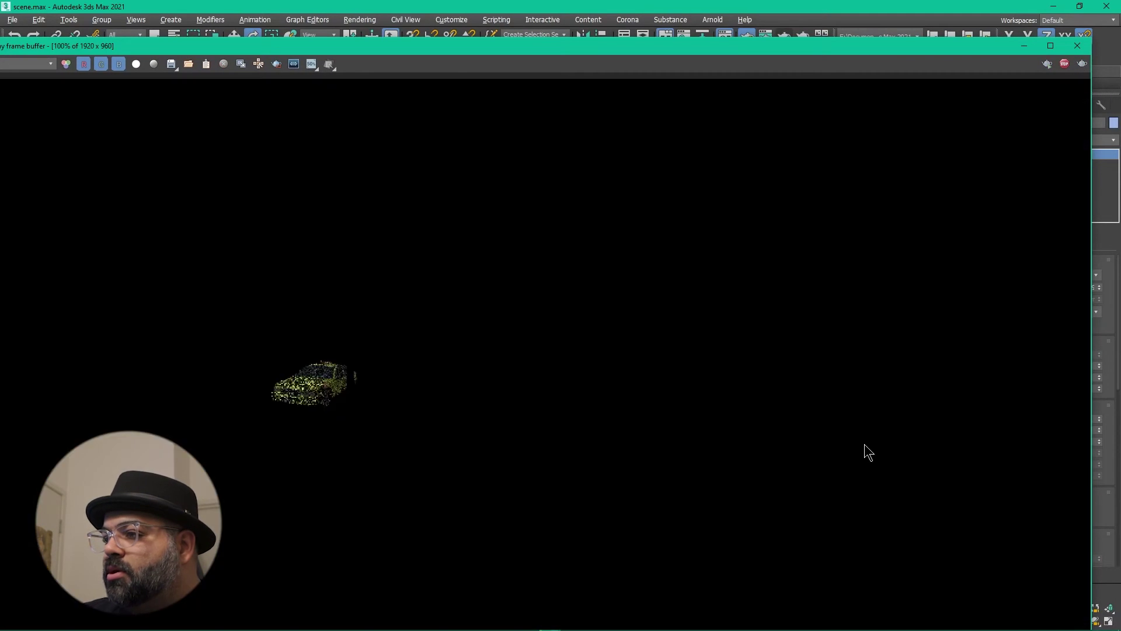
scroll(541, 400, down, 2)
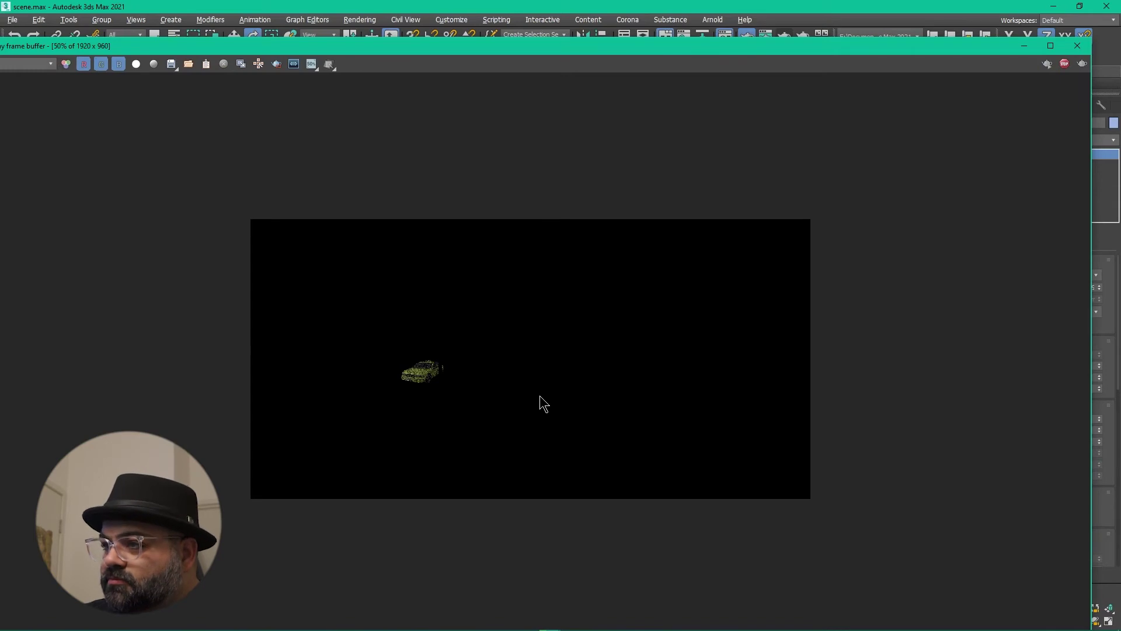
scroll(543, 403, up, 2)
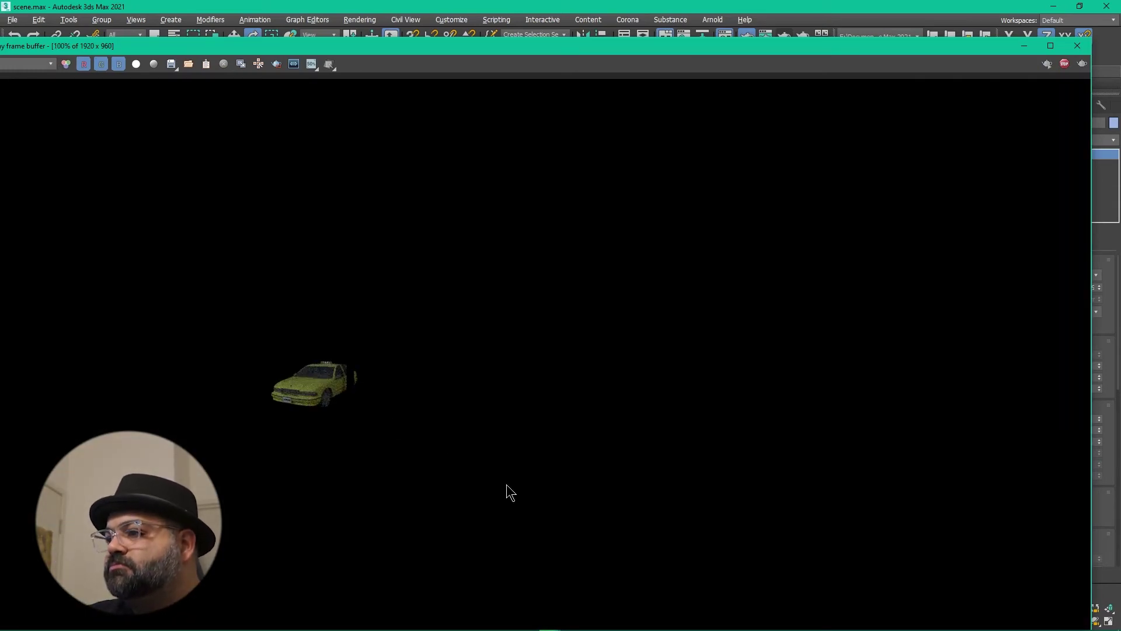
Enable V-Ray's reflection/refraction environment override and paste the street map into it as an instance
drag(677, 47, 695, 535)
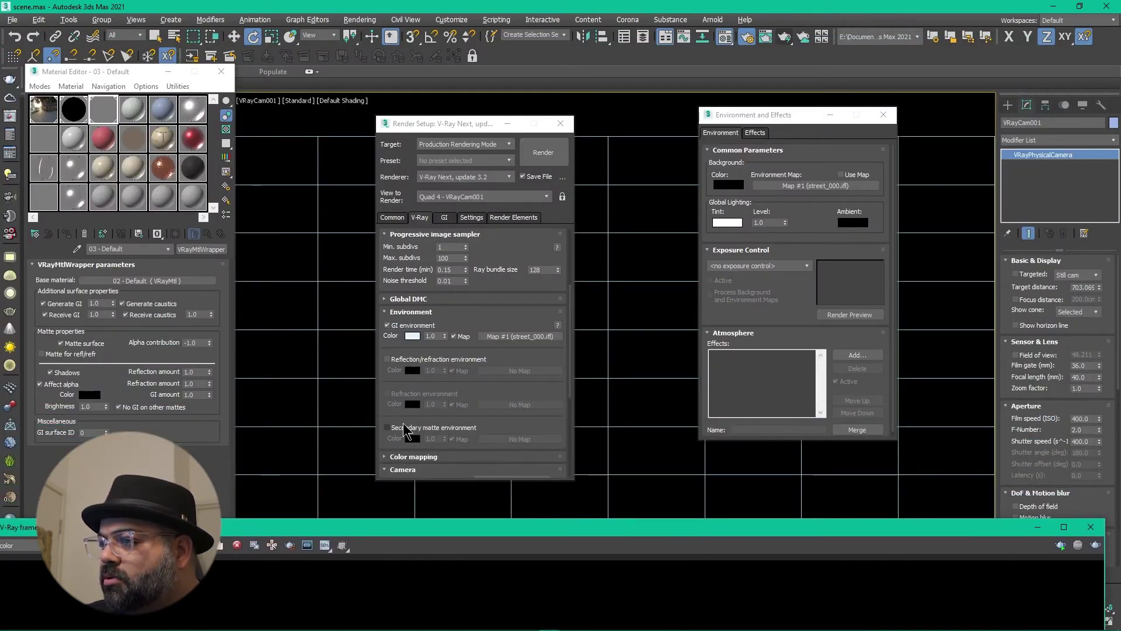
click(389, 359)
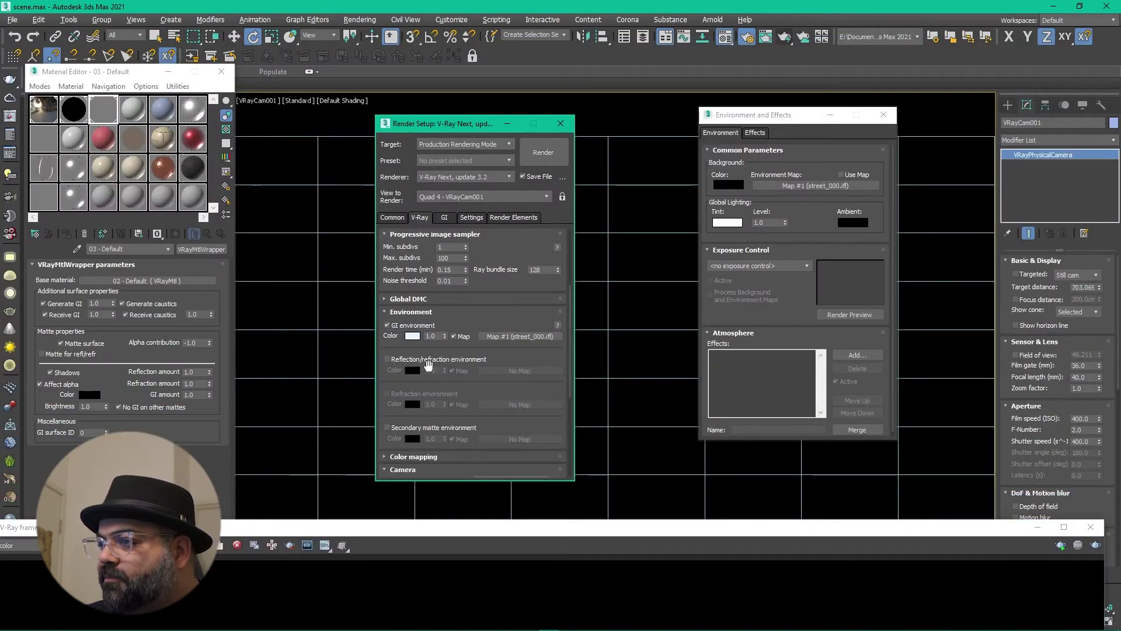
click(388, 359)
right_click(514, 379)
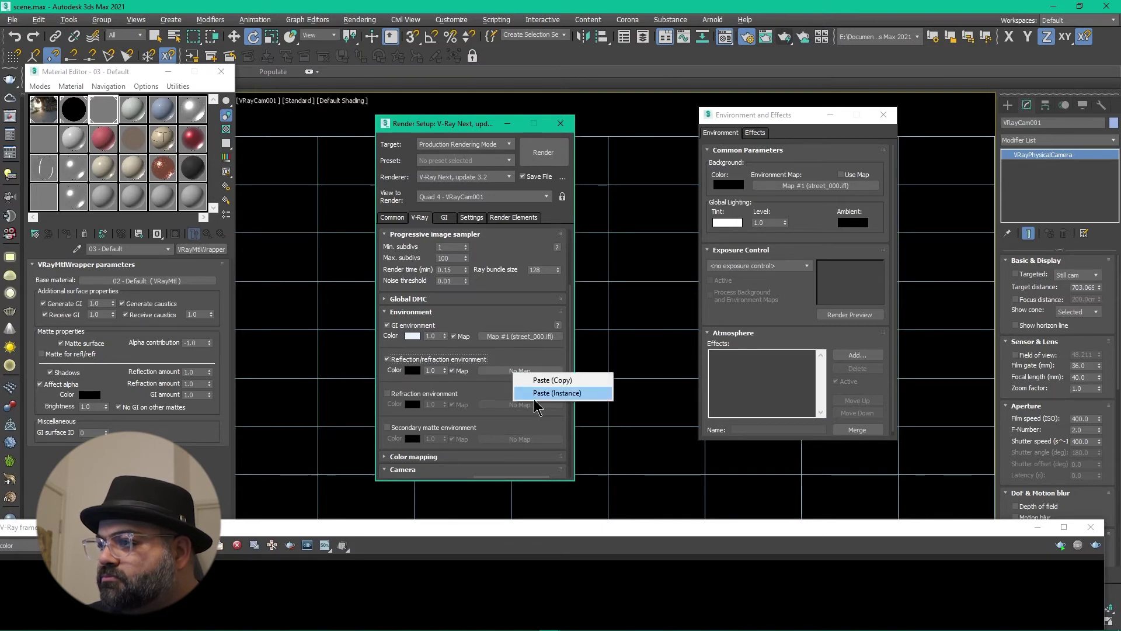
click(543, 391)
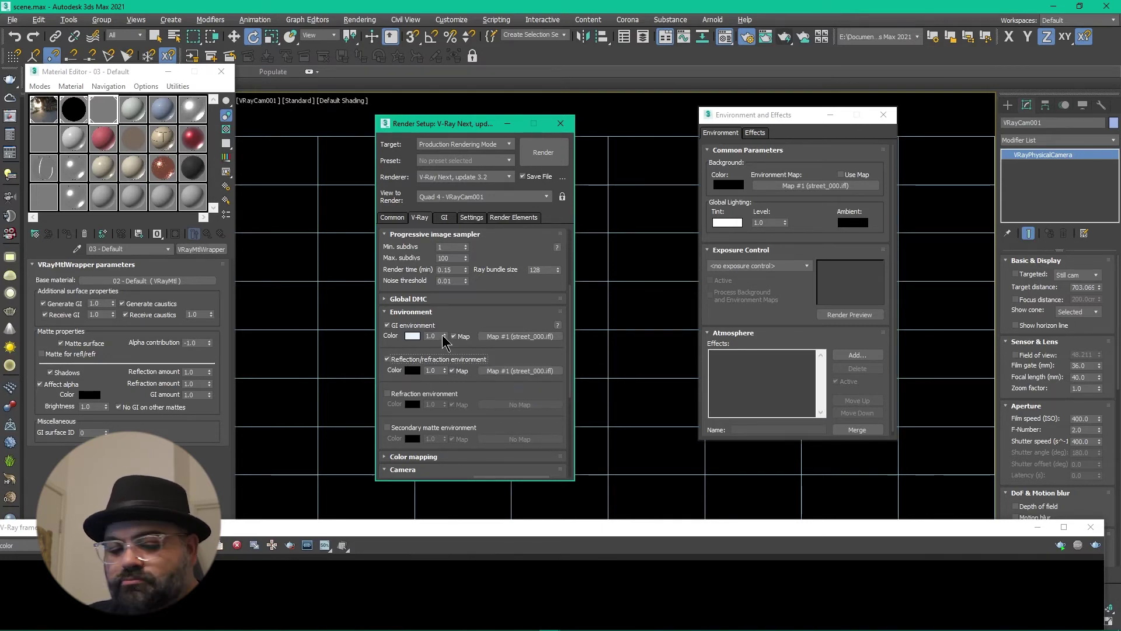
Set the multipliers of the GI environment and the reflection/refraction environment to 2.0
drag(440, 336, 417, 337)
text(2)
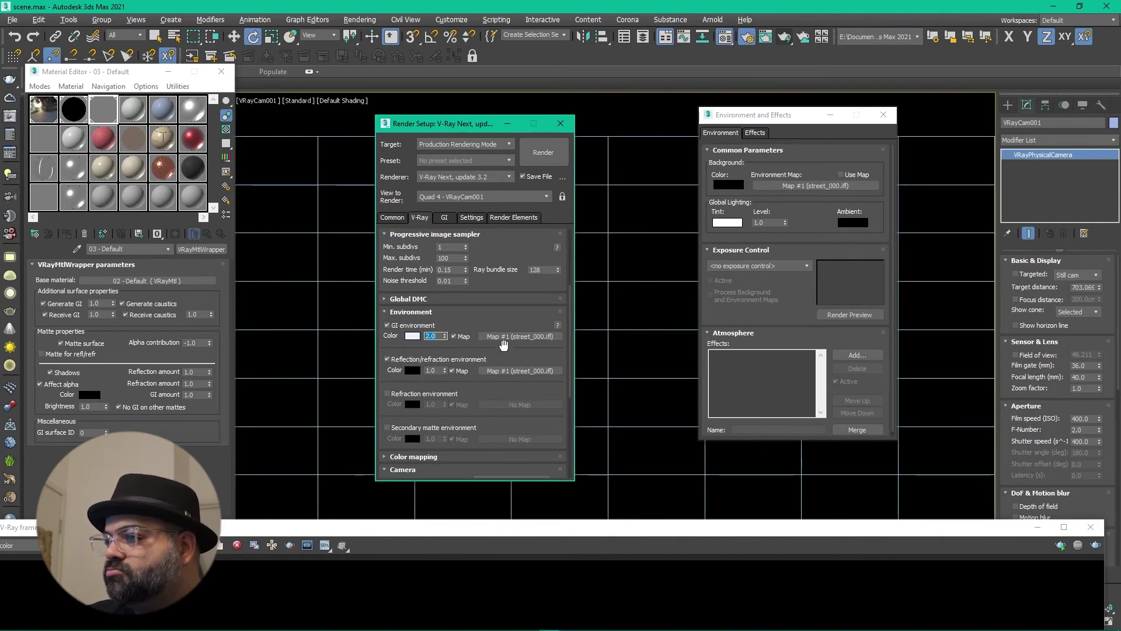
drag(437, 371, 419, 365)
text(2)
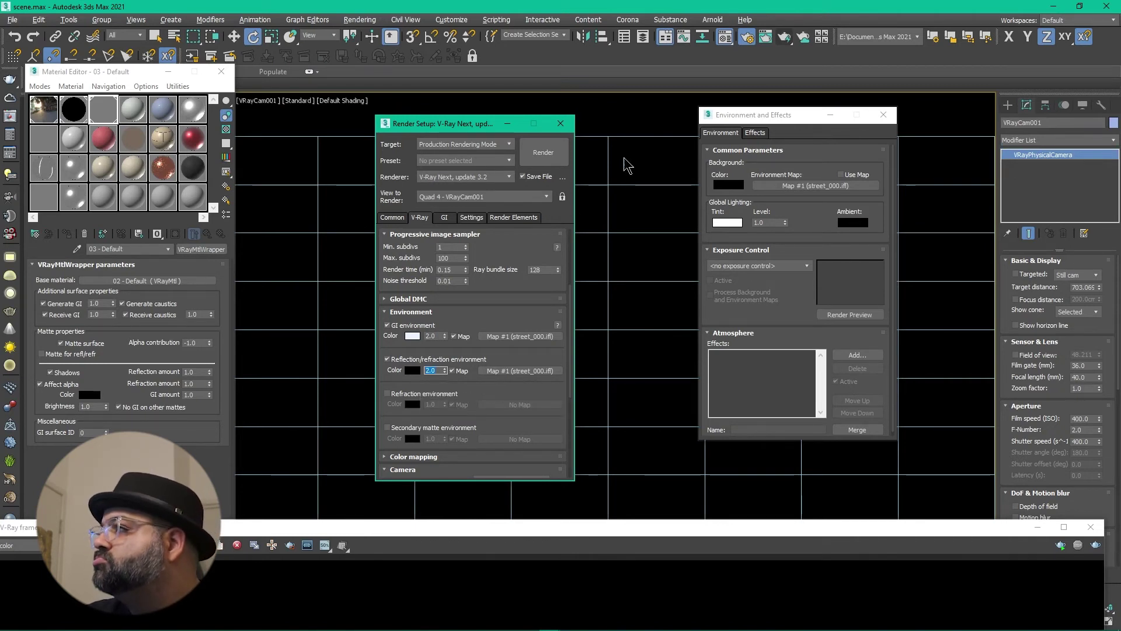
Start rendering the full frame sequence, overwriting the existing Car_0000.tga
click(543, 153)
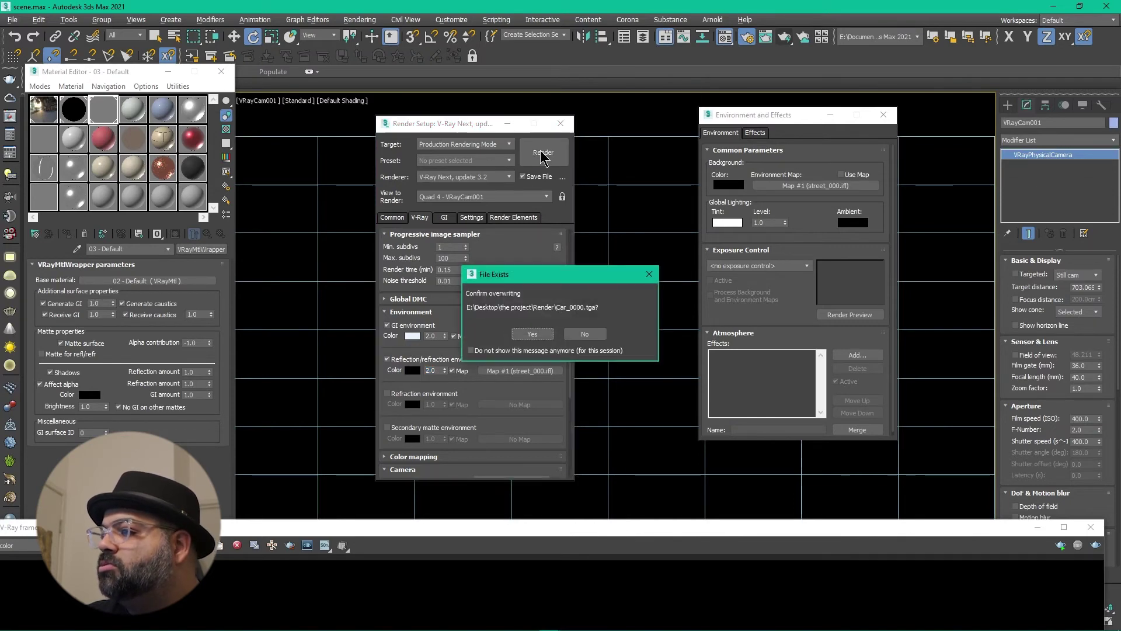
click(532, 334)
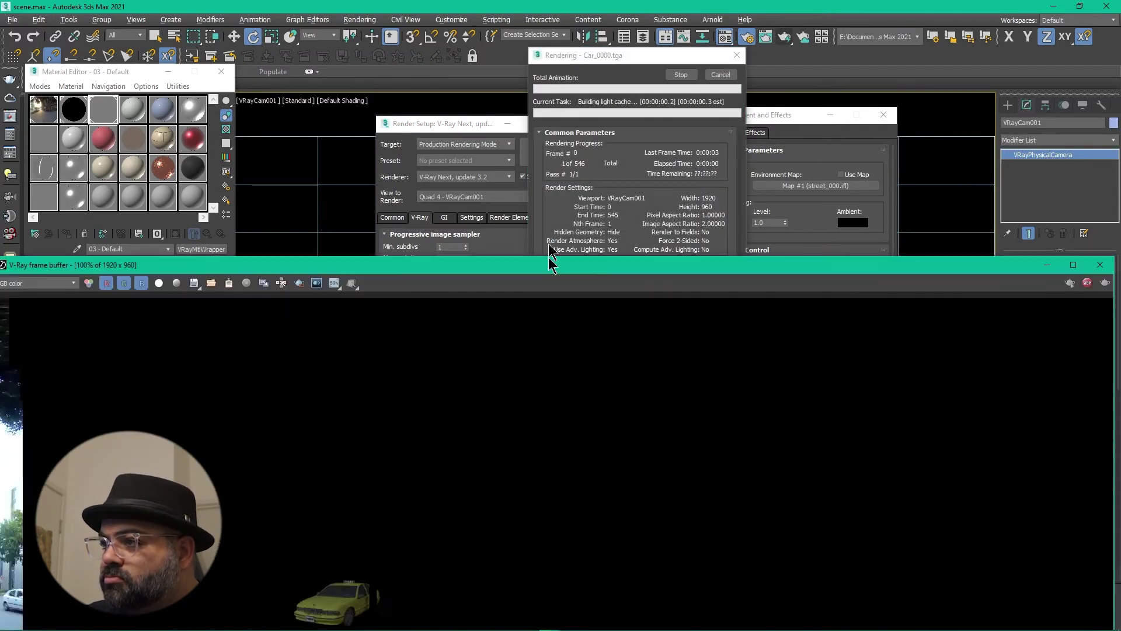
drag(551, 260, 558, 24)
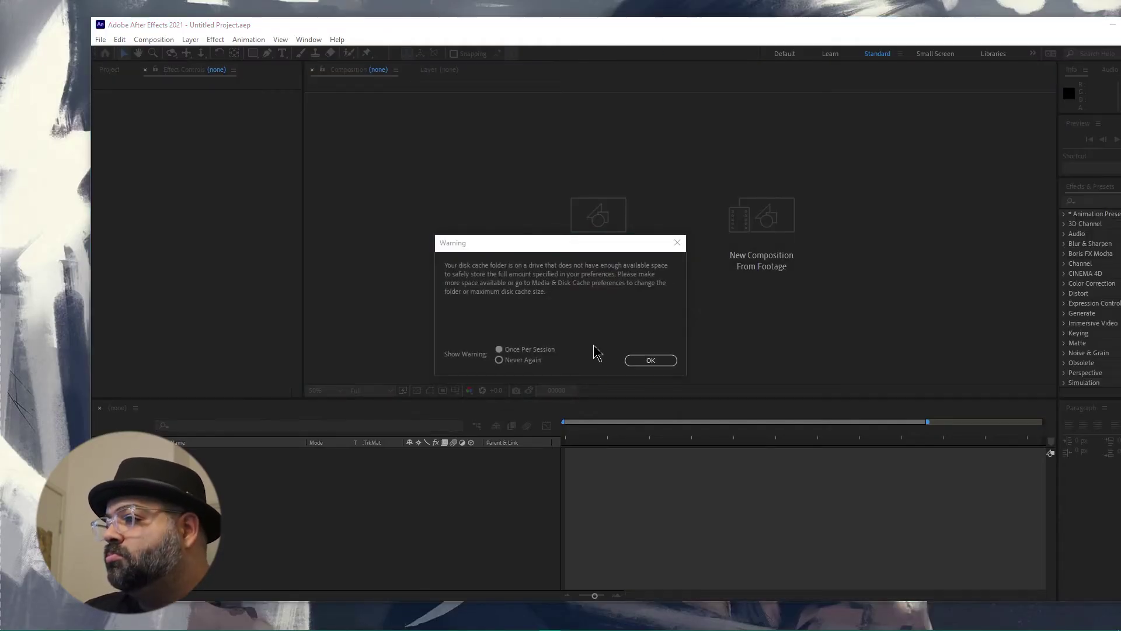
Switch to After Effects, dismiss the disk cache warning, maximize the window and close the welcome screen
click(652, 361)
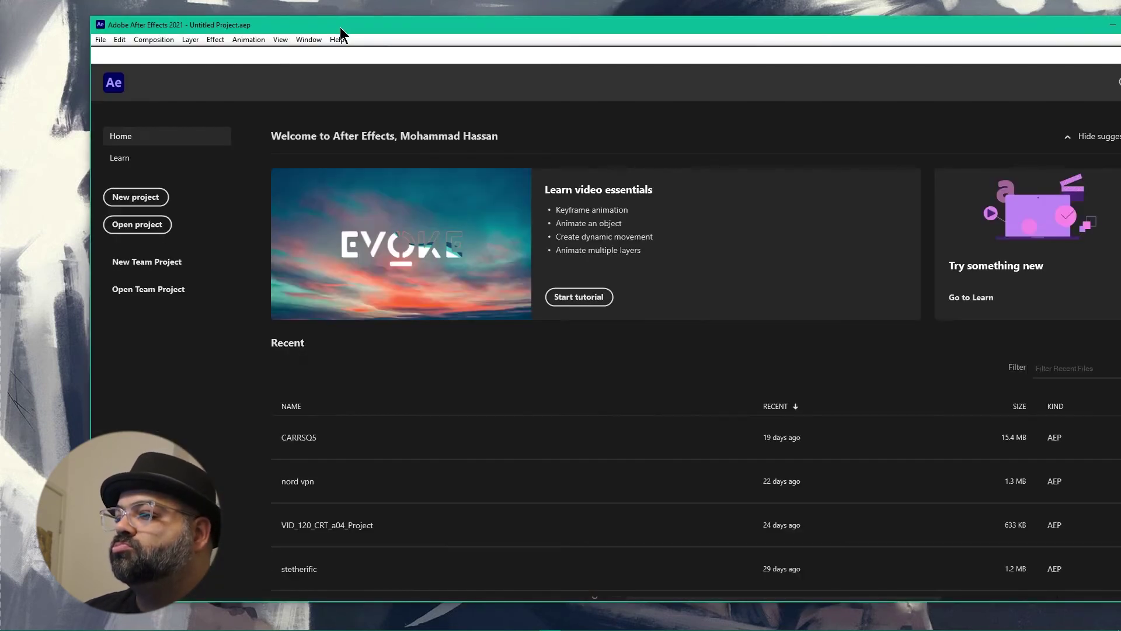
drag(339, 27, 317, 27)
click(1117, 24)
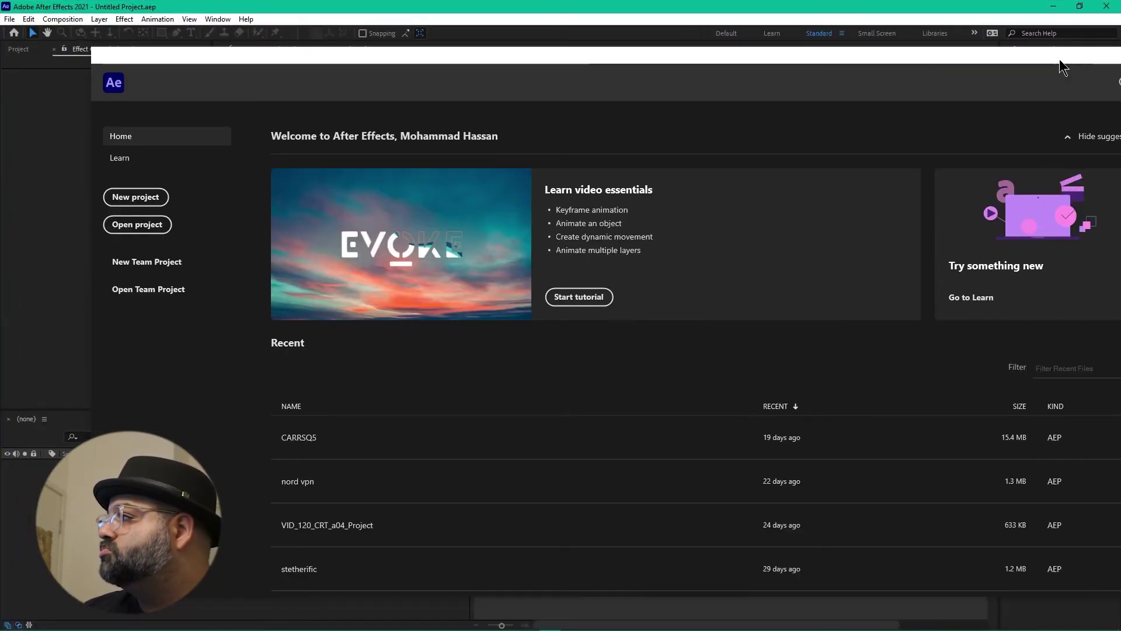
click(972, 108)
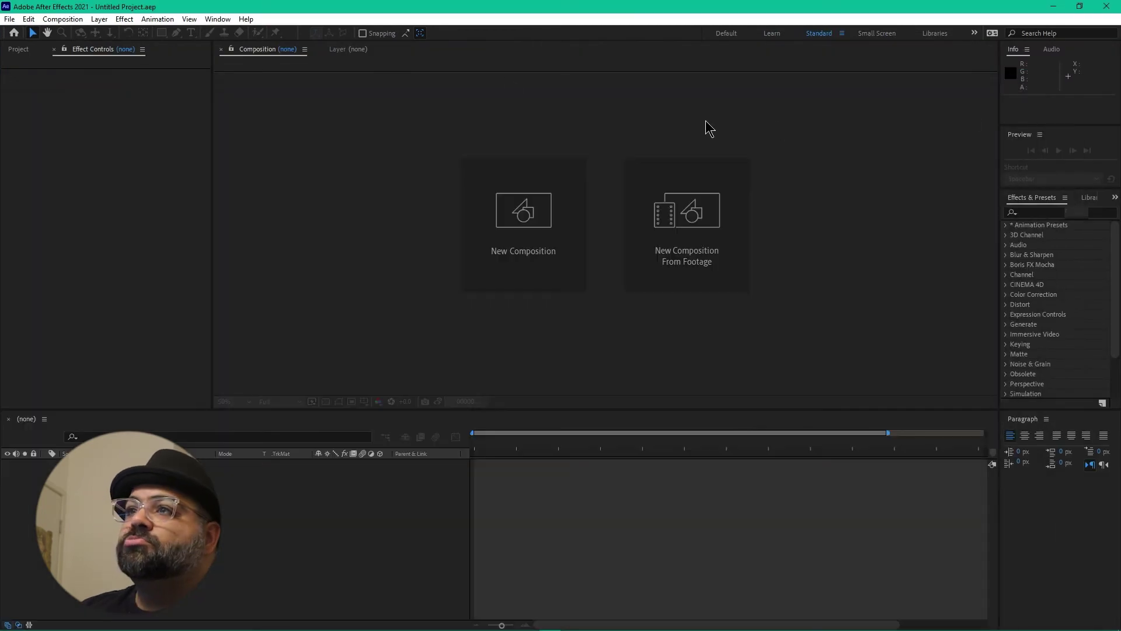
Purge all memory and disk cache, clearing the disk cache for all versions
click(28, 19)
mouse_move(76, 267)
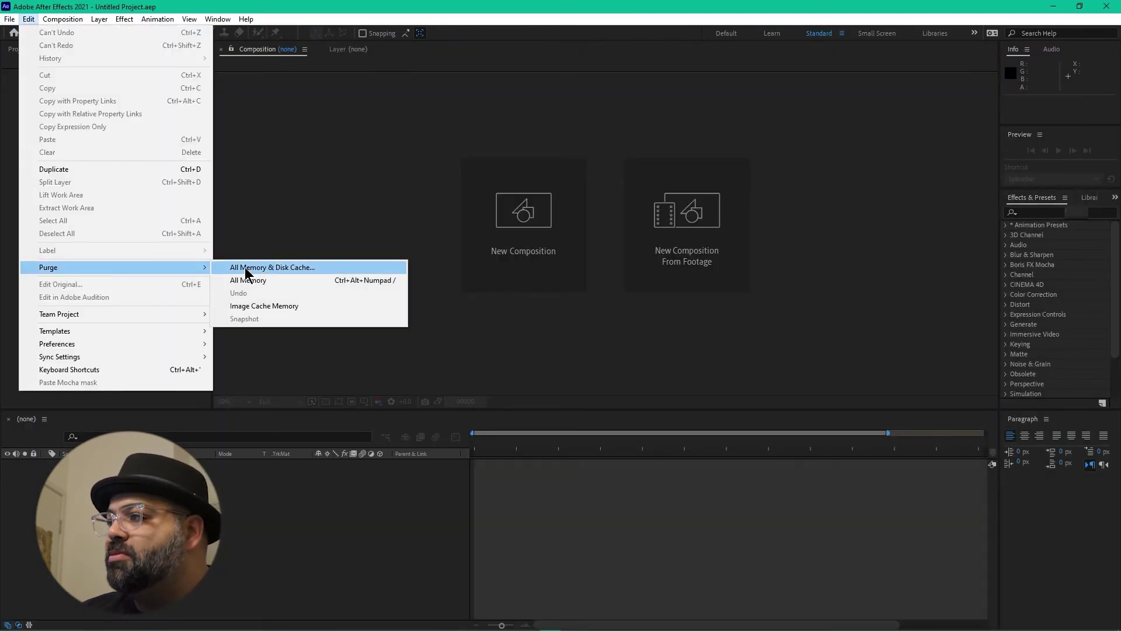
click(279, 267)
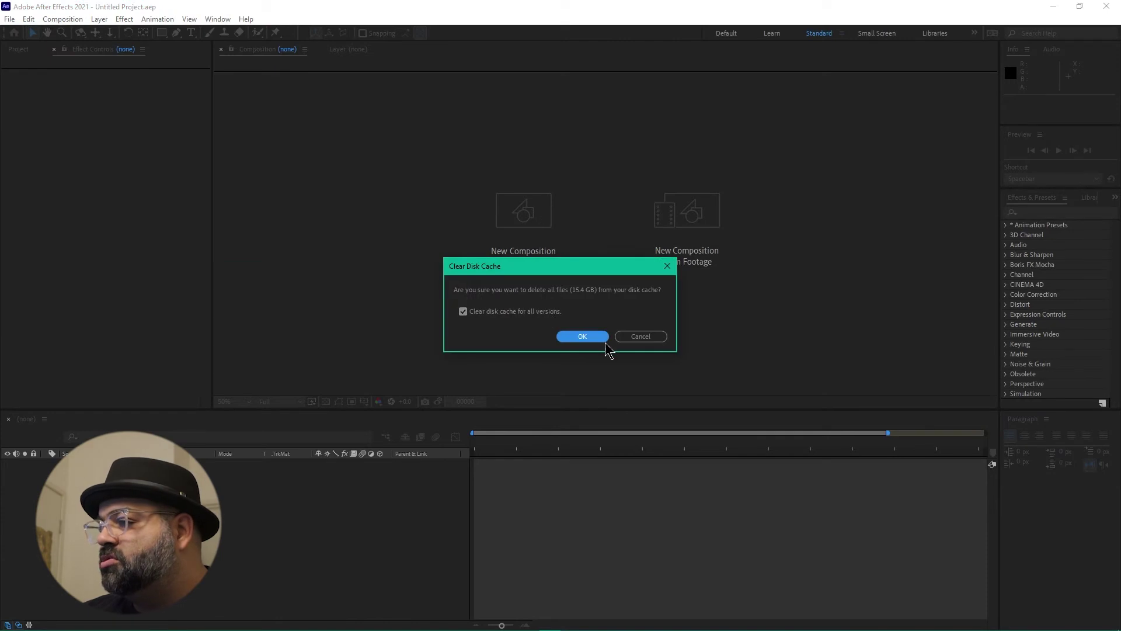
click(601, 342)
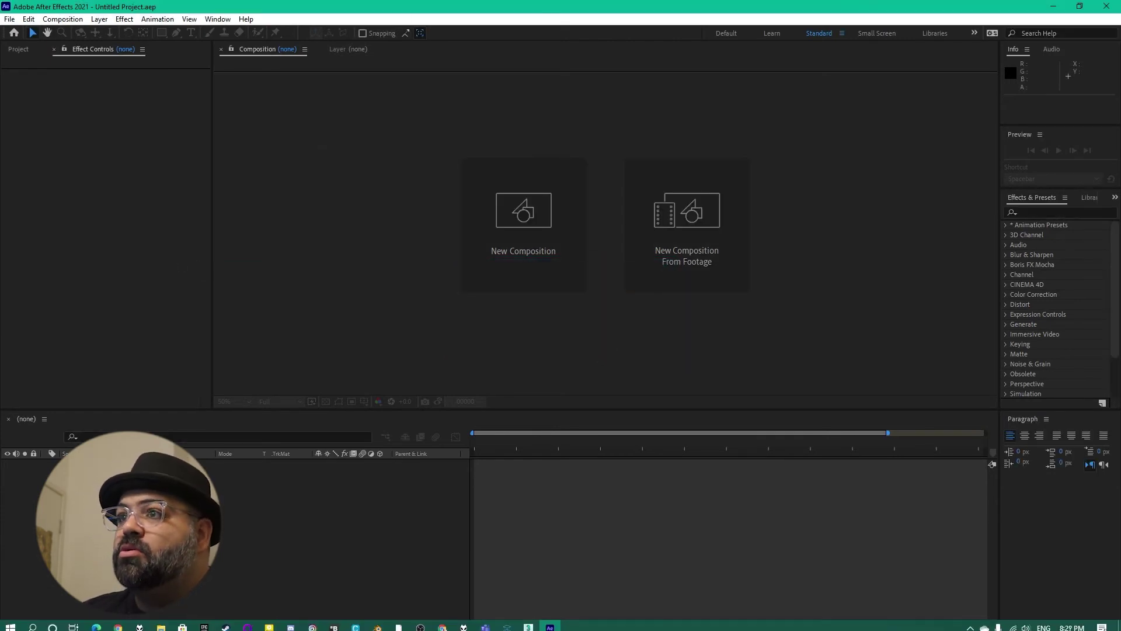
Import the A_Car Targa sequence from the project's Render folder, starting at A_Car_0000.tga, and dismiss the missing-frames warning
click(95, 243)
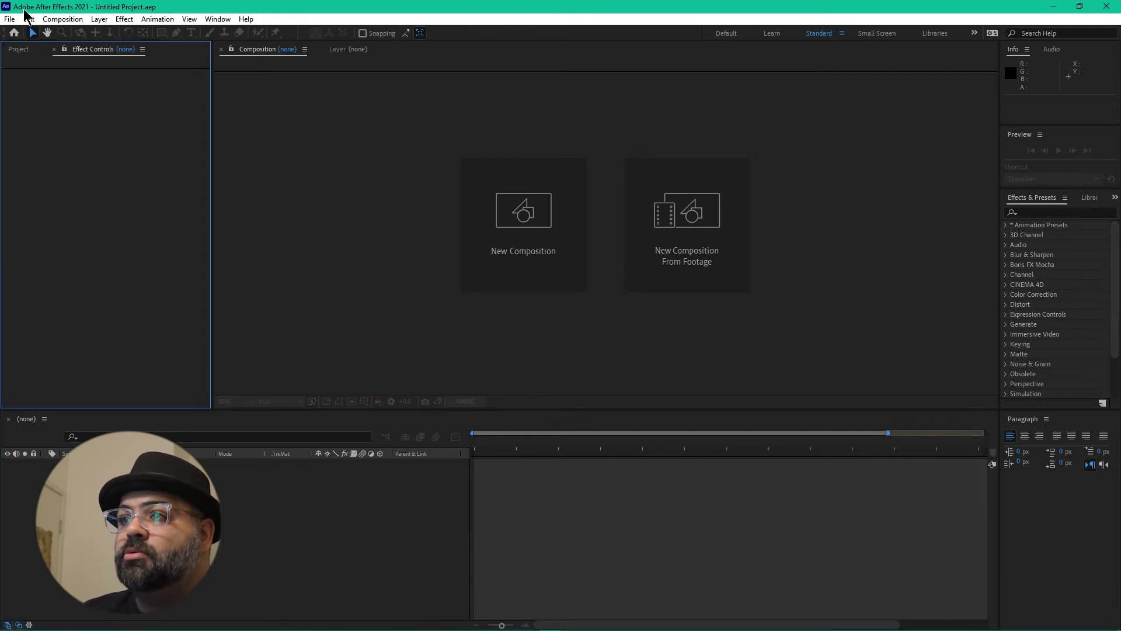
click(10, 18)
mouse_move(58, 180)
click(233, 184)
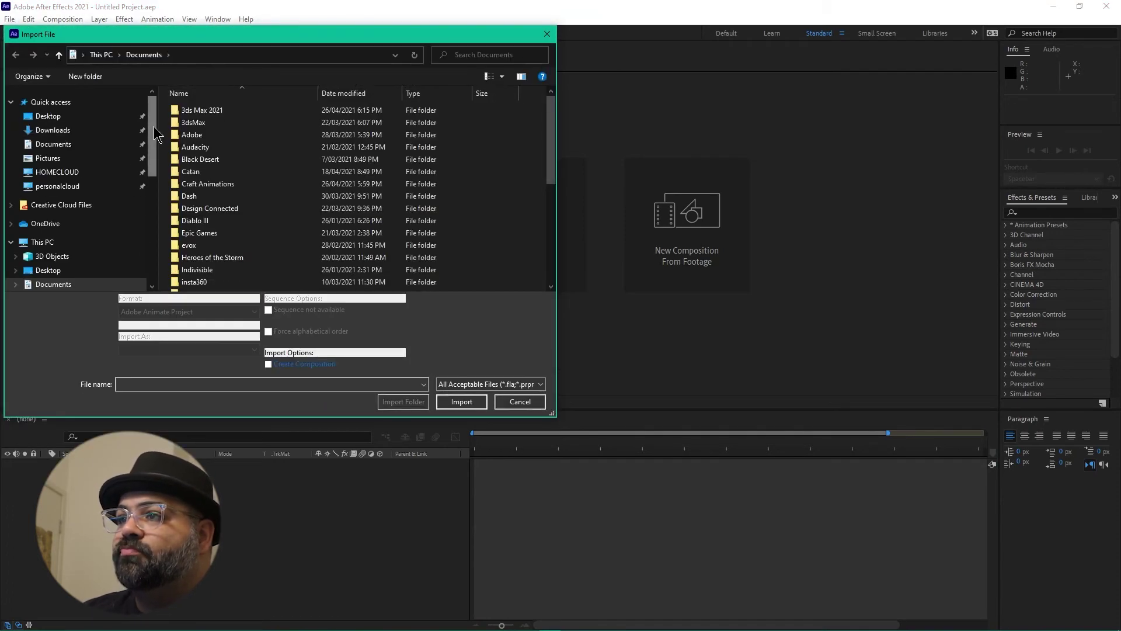
click(48, 116)
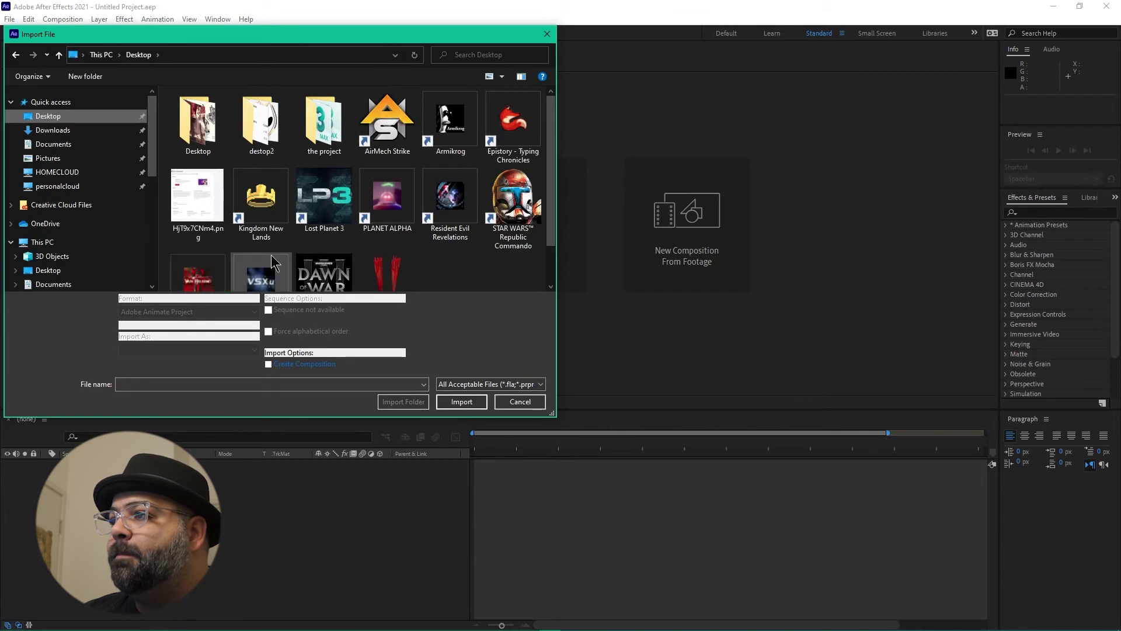
double_click(321, 120)
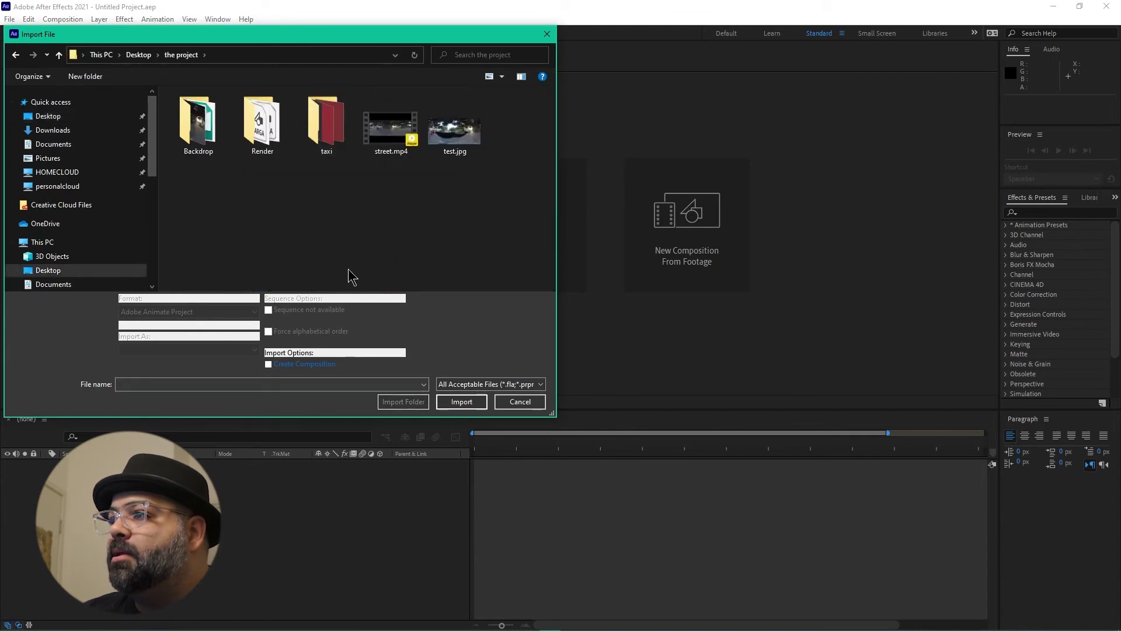
double_click(256, 136)
click(209, 115)
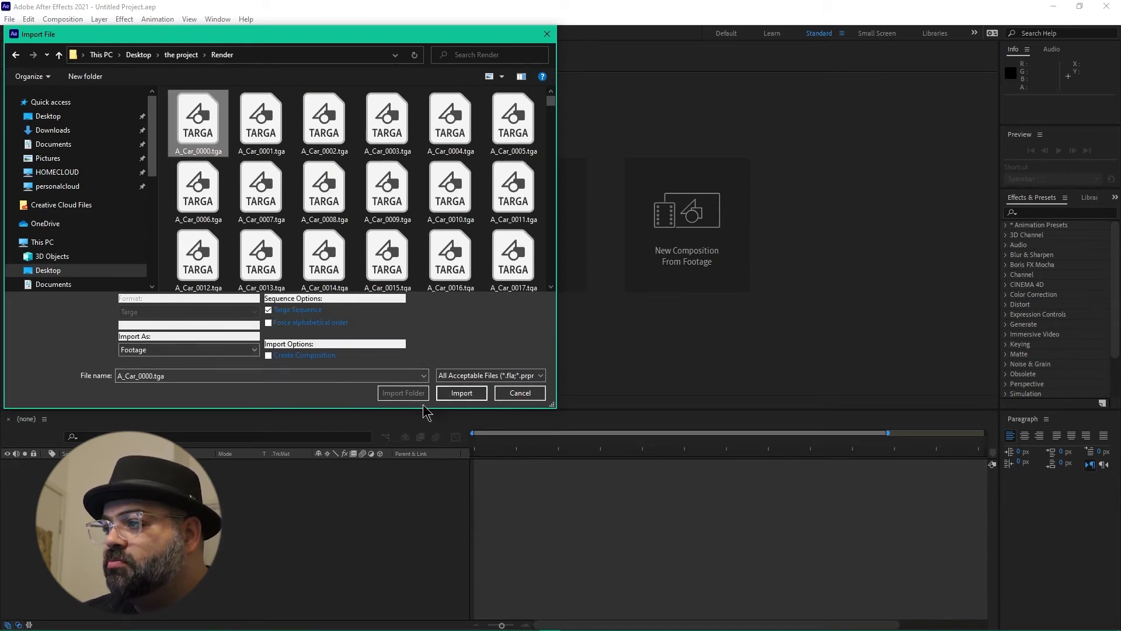
click(454, 391)
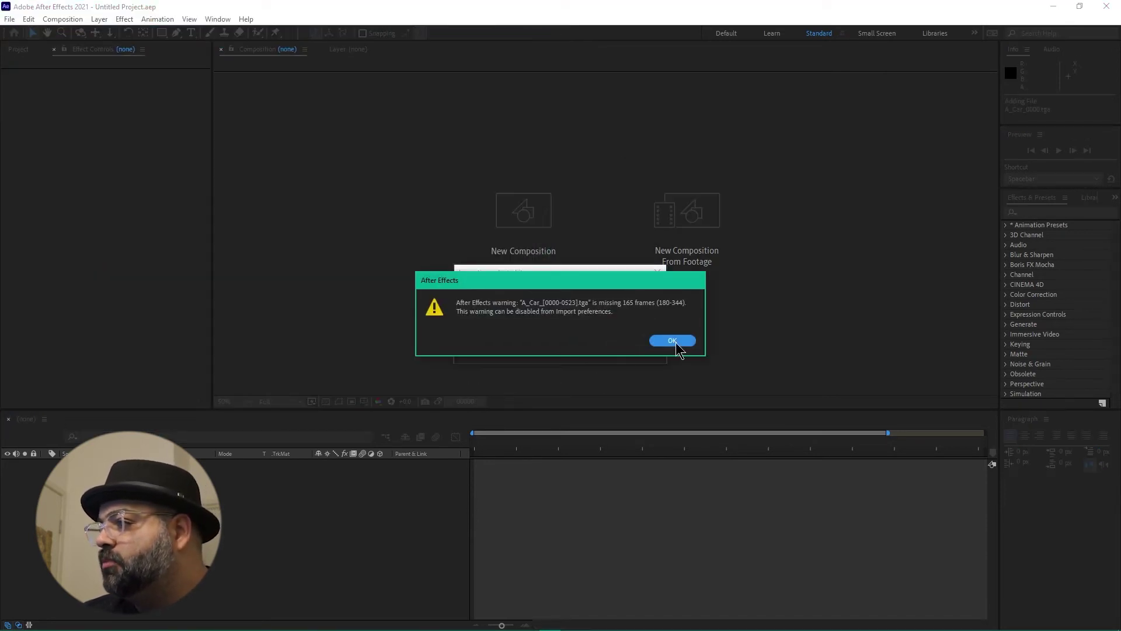
click(672, 340)
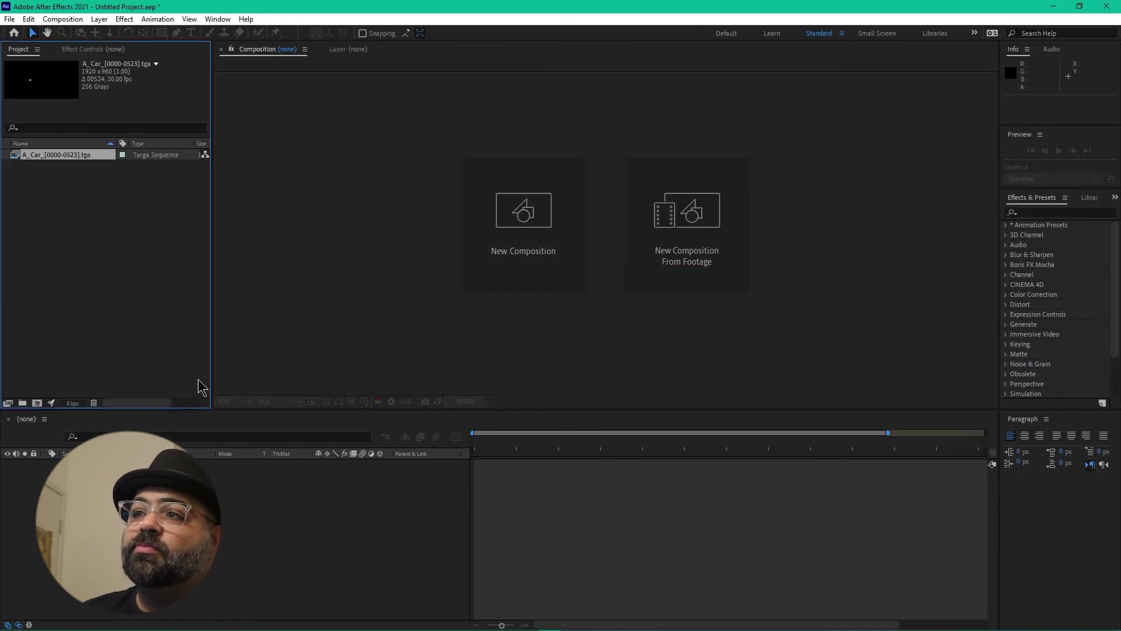
Import the street JPEG sequence from the project's Backdrop folder, starting at street_000.jpg
double_click(84, 277)
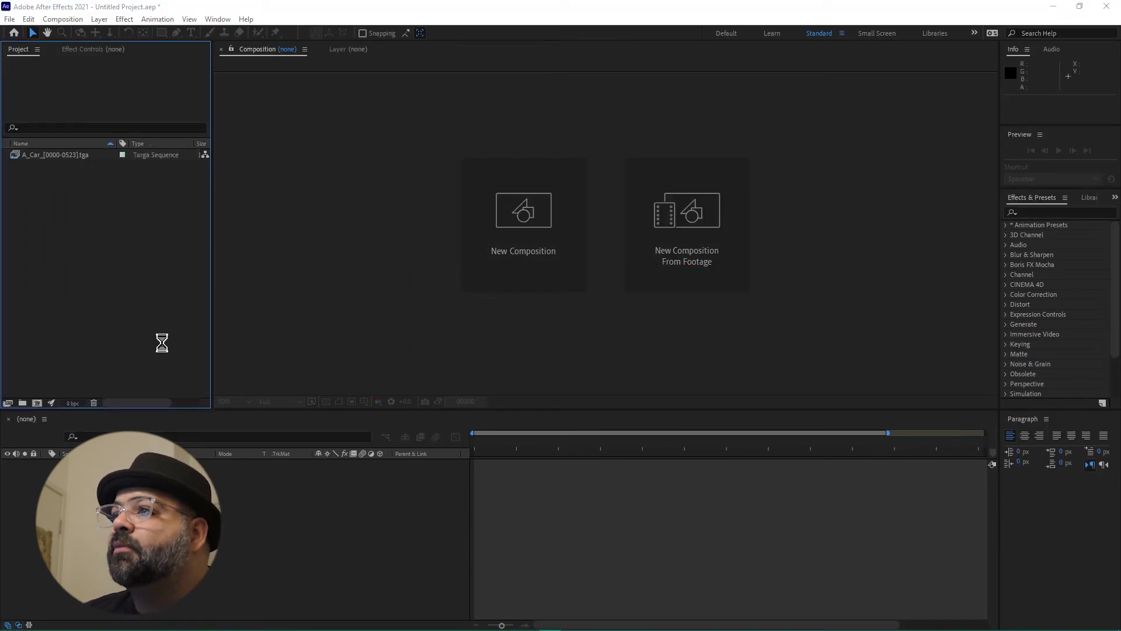
click(181, 54)
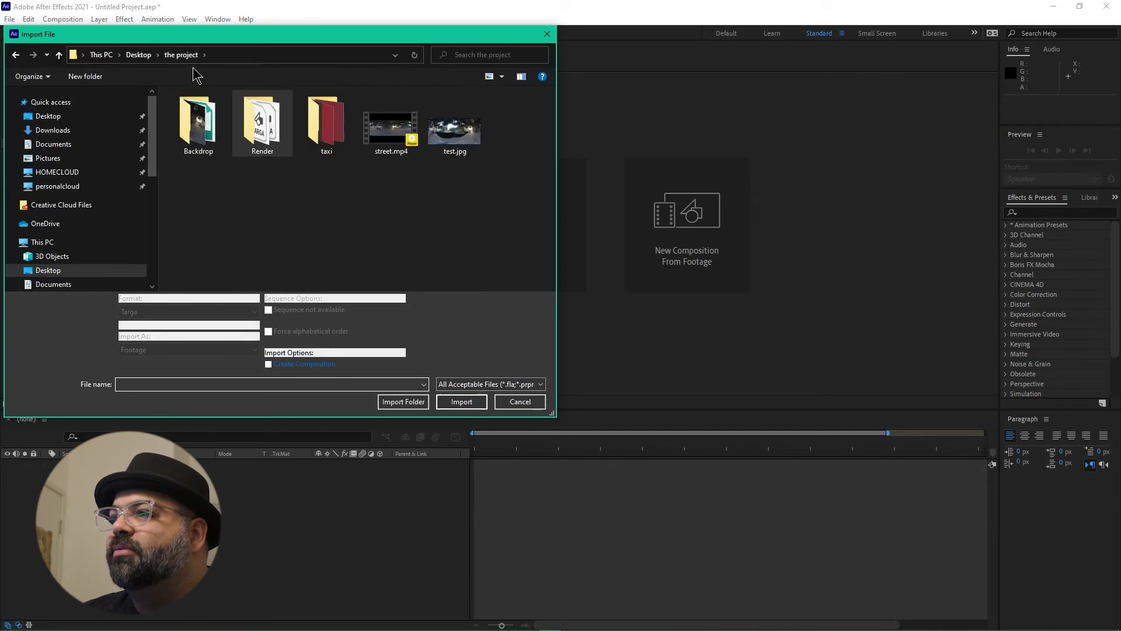
click(197, 140)
double_click(197, 140)
double_click(193, 142)
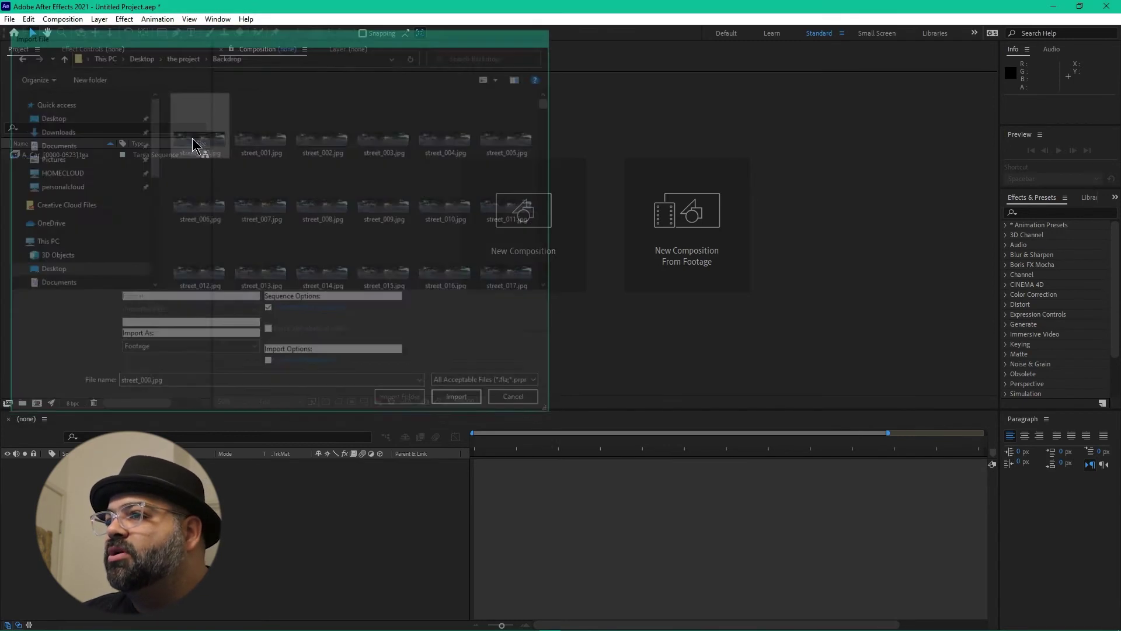
click(75, 258)
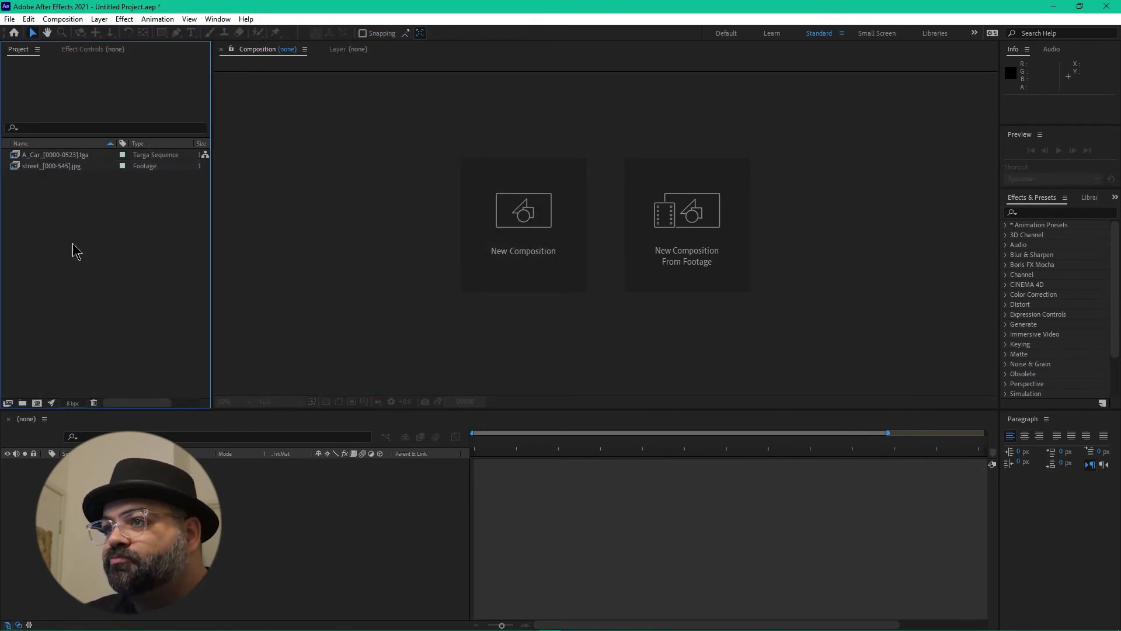
Create a composition from the street sequence and set the composition height to 1920 px
click(39, 166)
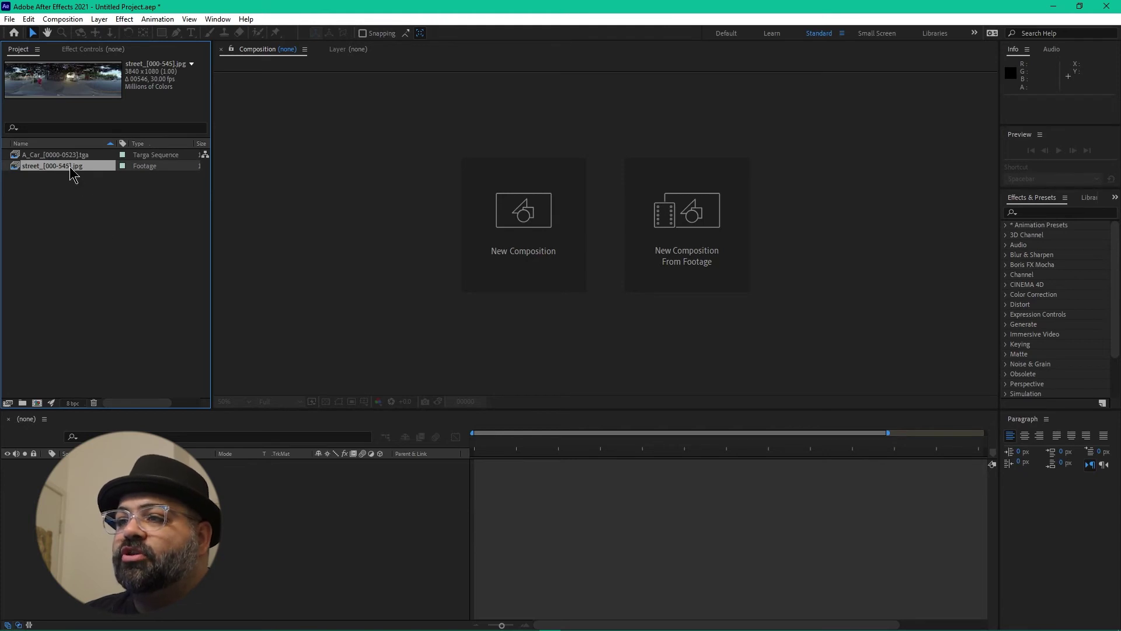
drag(69, 170, 36, 403)
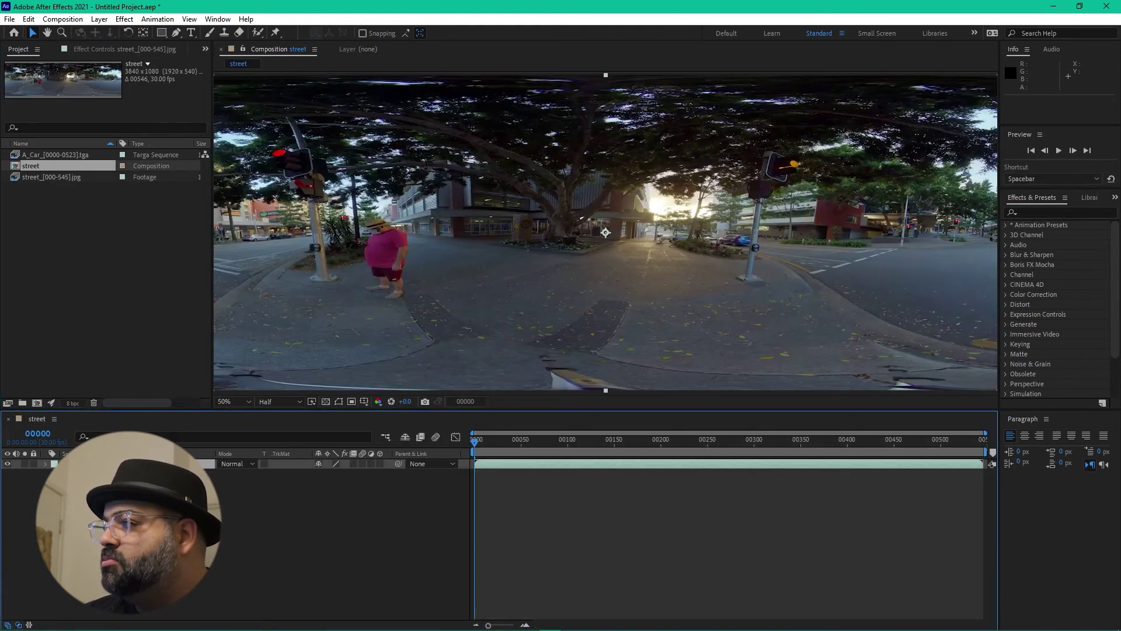
click(62, 19)
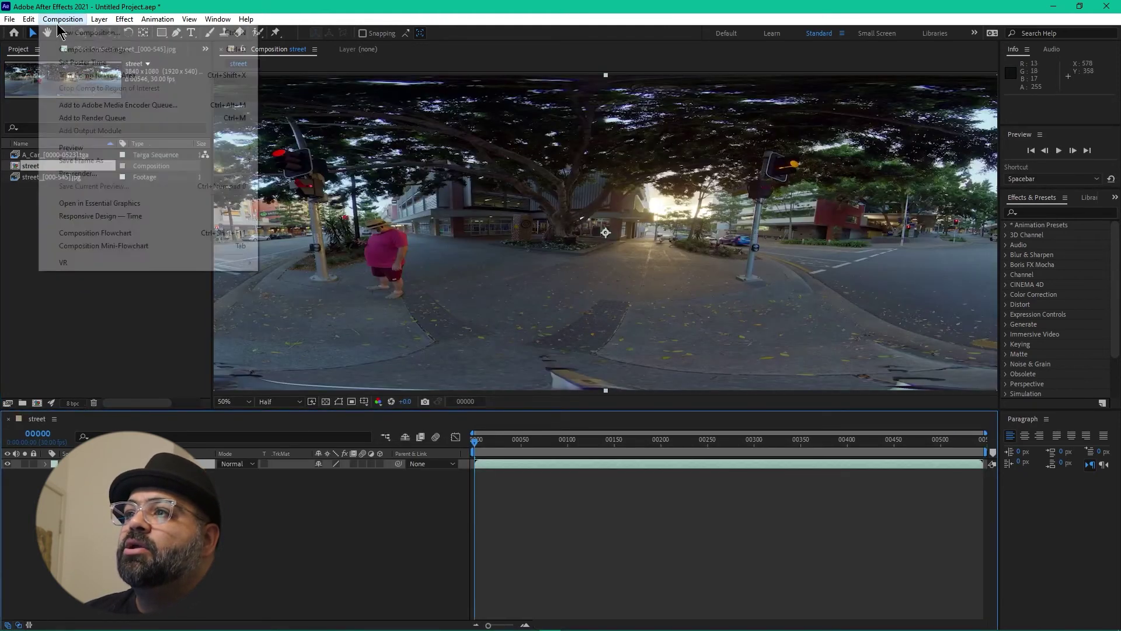
click(111, 50)
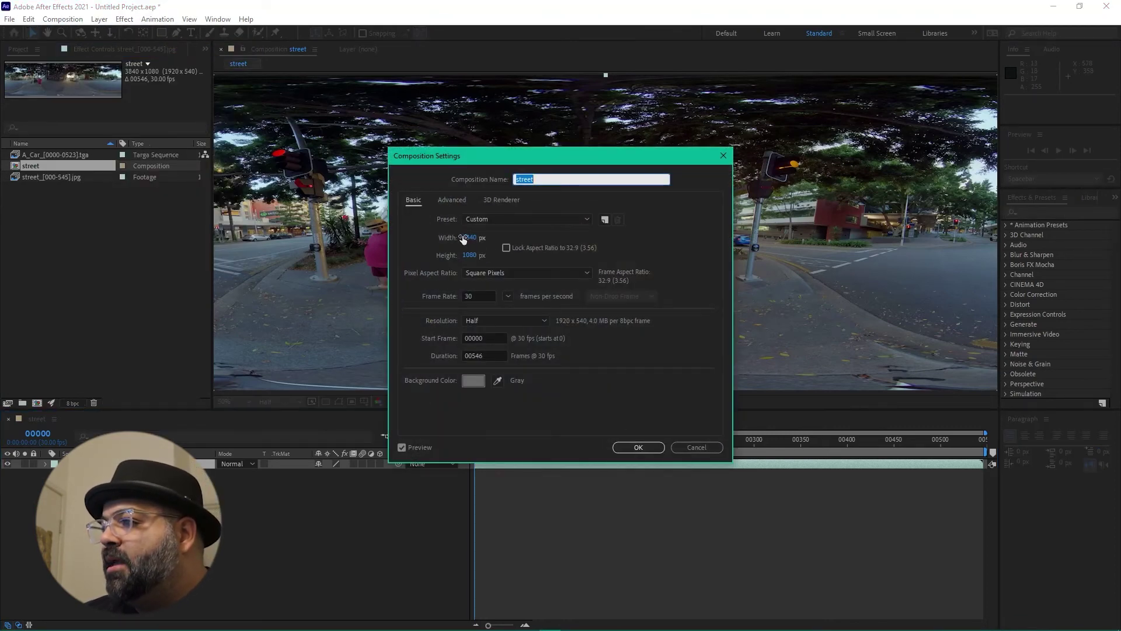
click(470, 256)
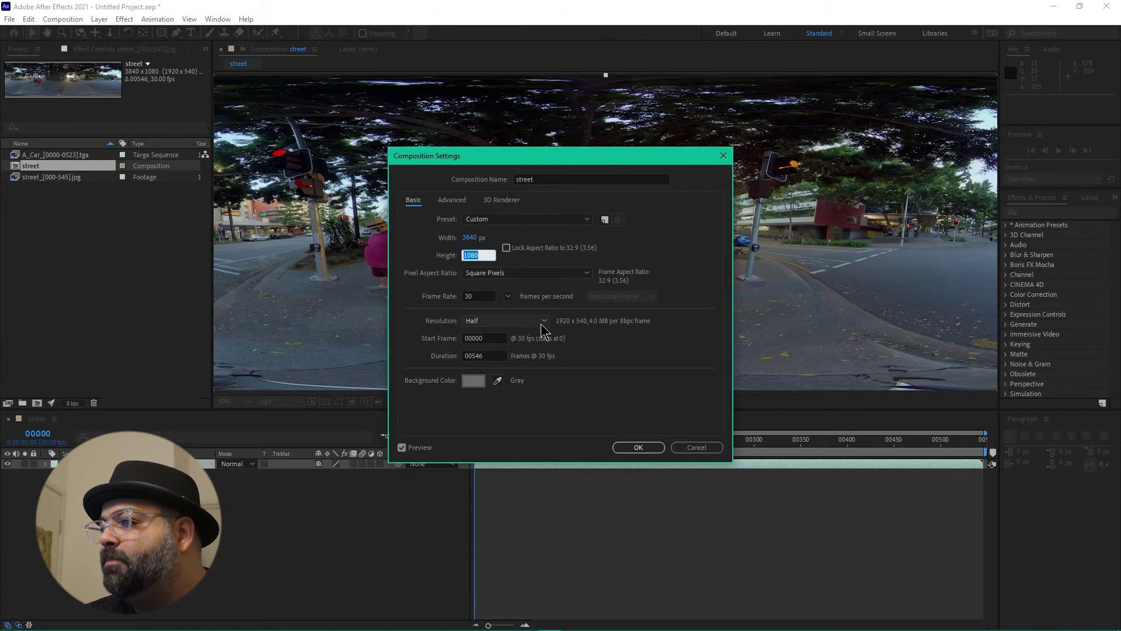
text(1720)
key(Return)
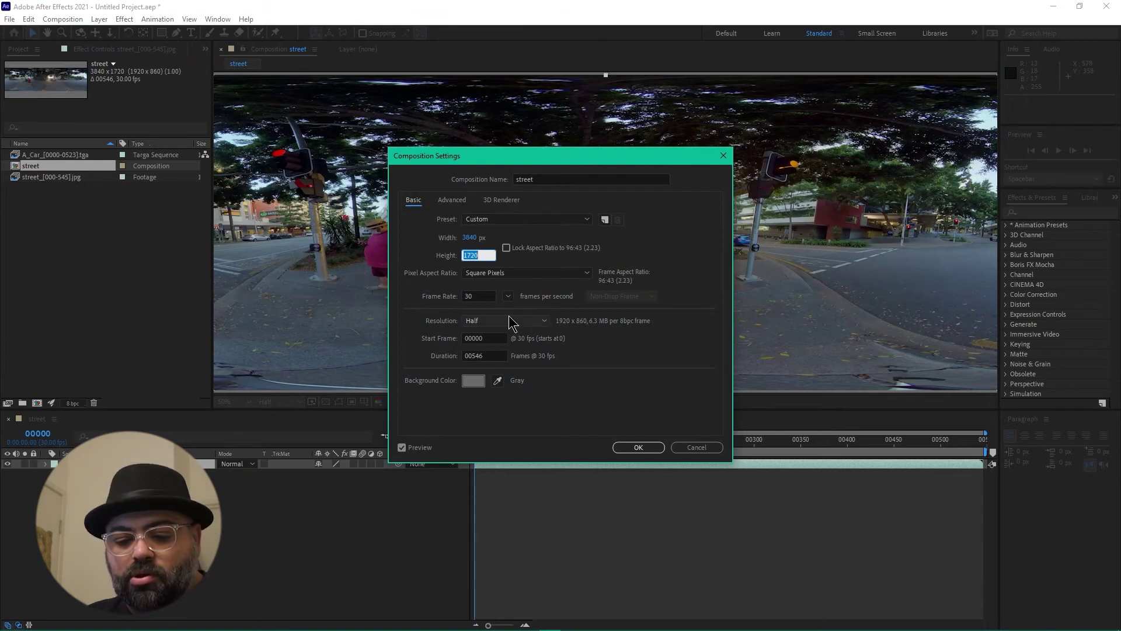
text(1920)
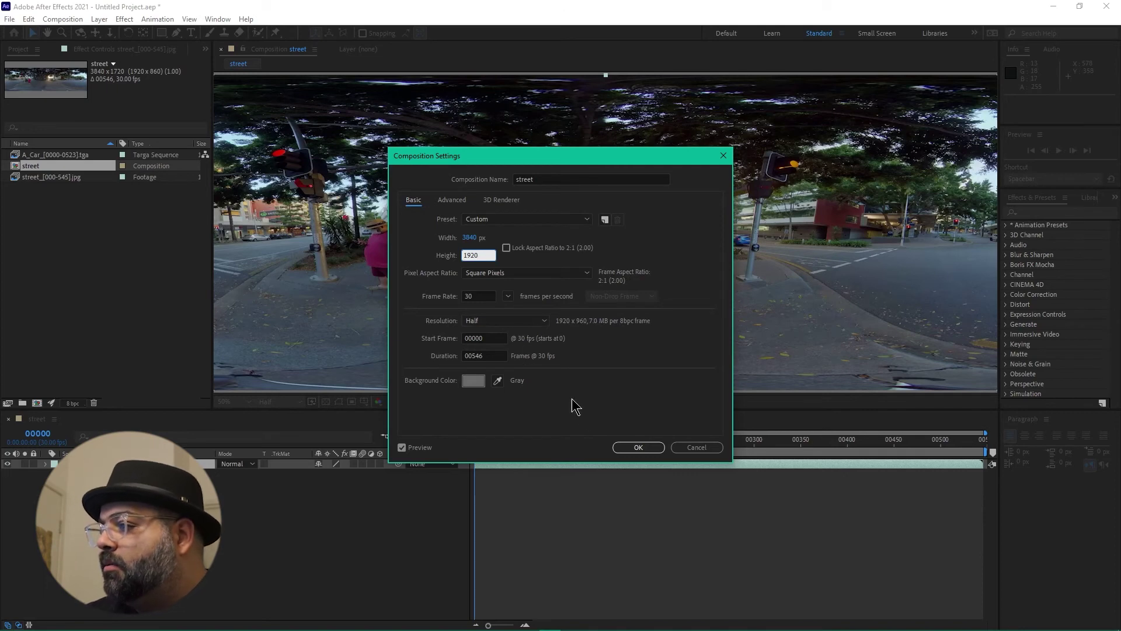
click(637, 447)
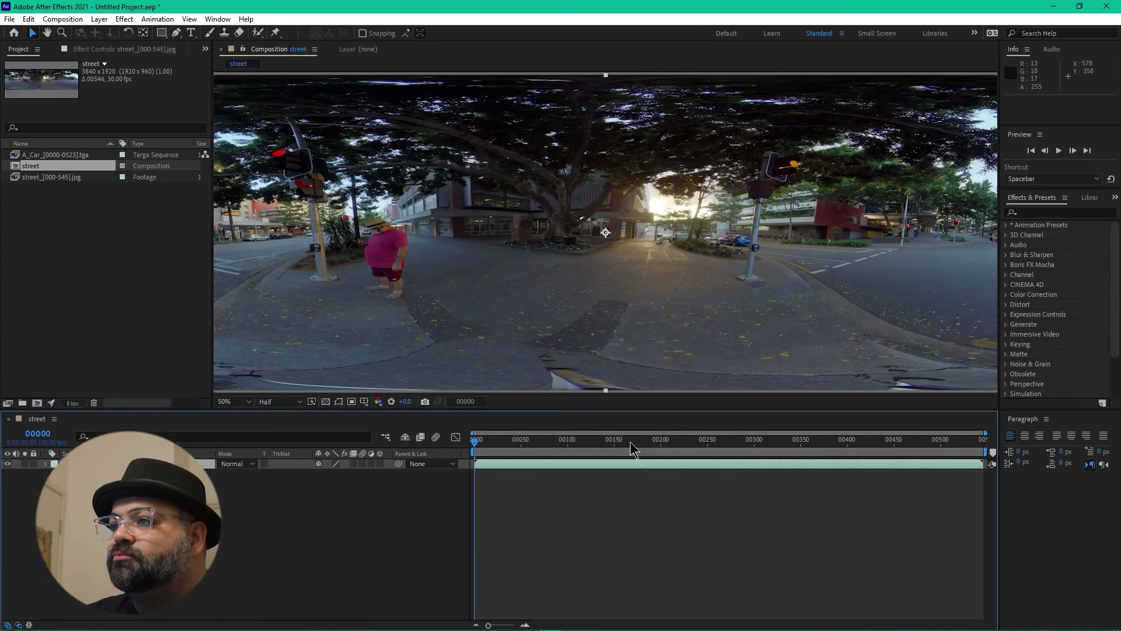
Unlink the street layer's scale dimensions and stretch it vertically to 178% so it fills the composition height
key(comma)
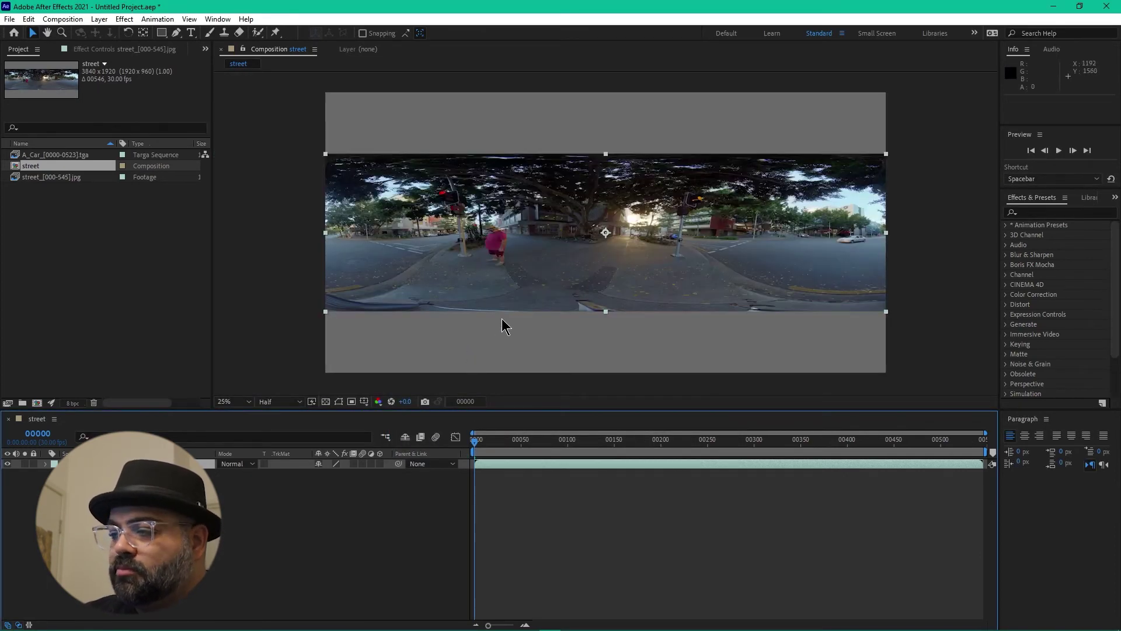
key(s)
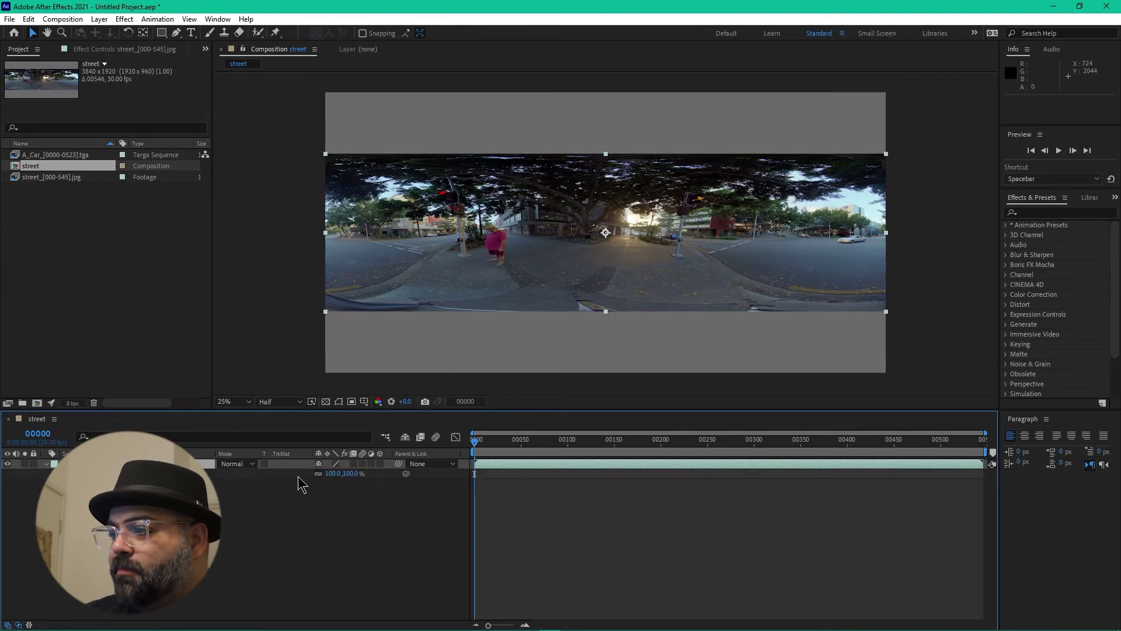
click(318, 473)
drag(349, 473, 384, 469)
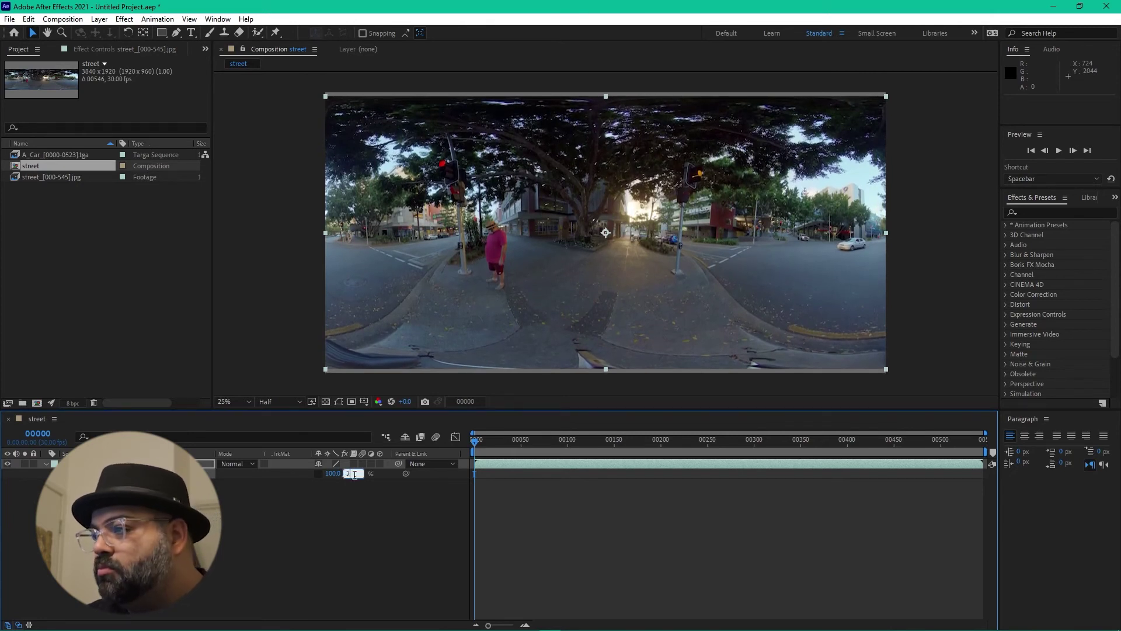
key(Return)
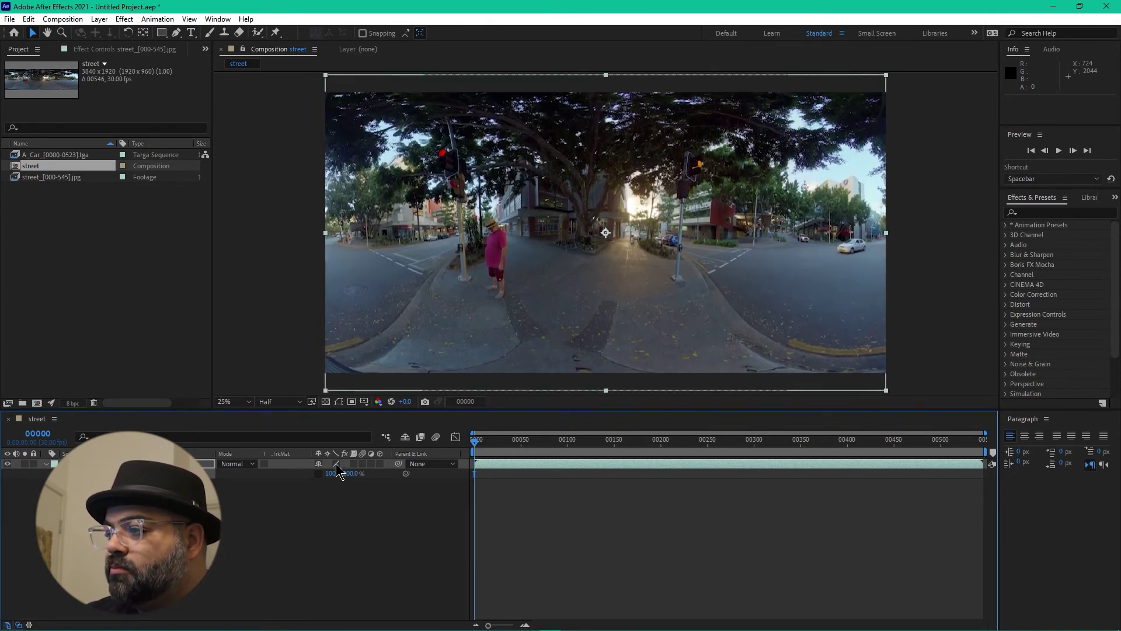
click(352, 517)
click(352, 473)
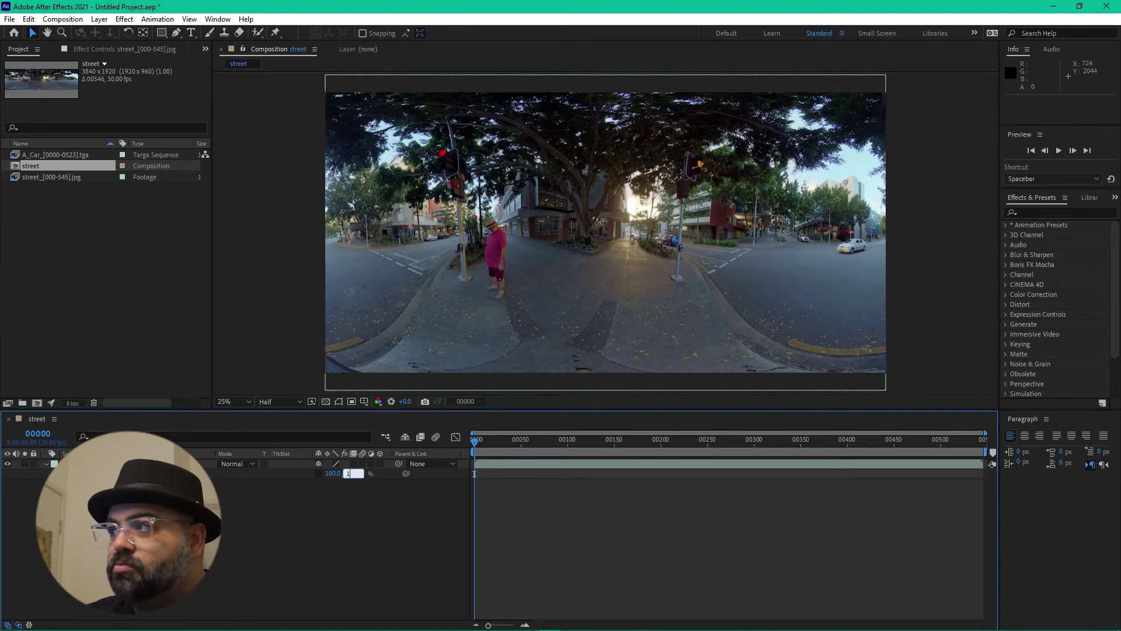
text(166)
key(Return)
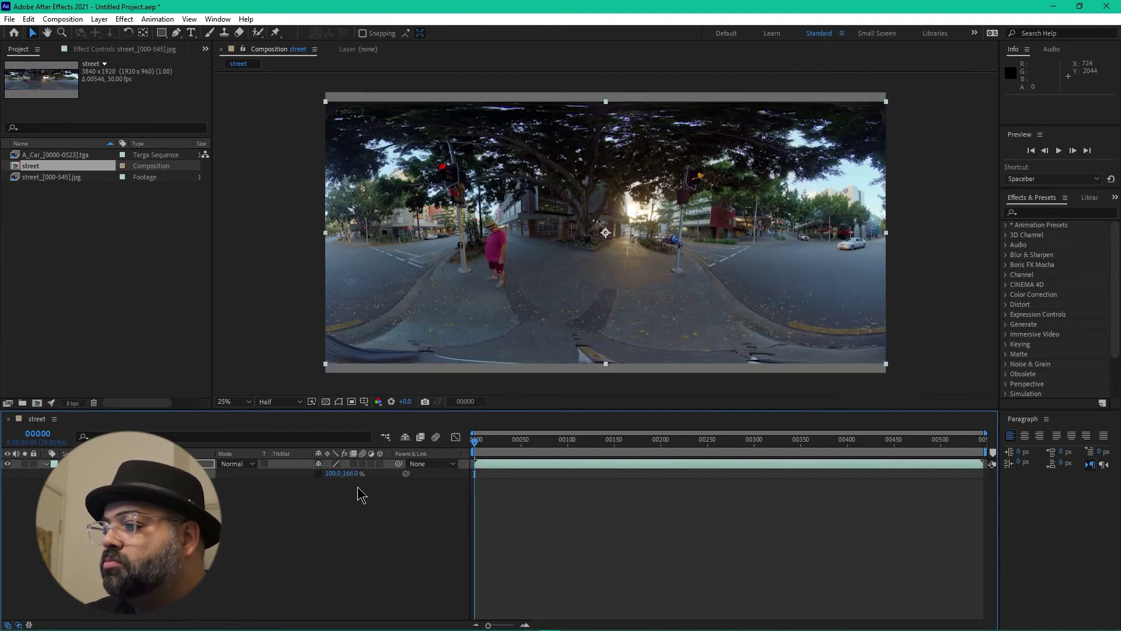
drag(350, 473, 359, 473)
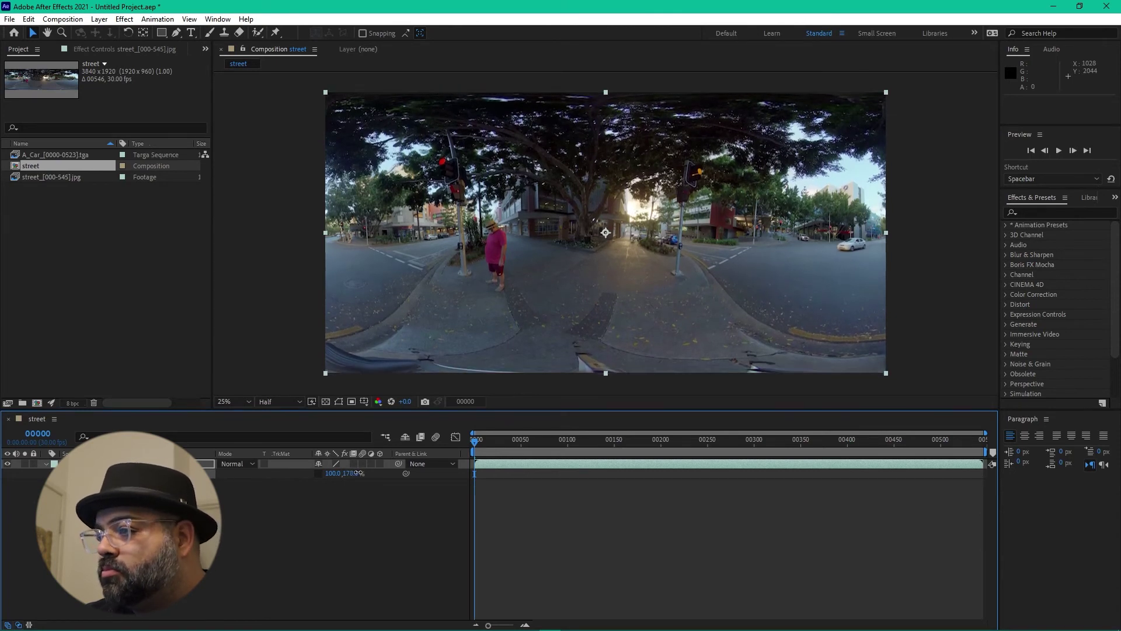
click(403, 501)
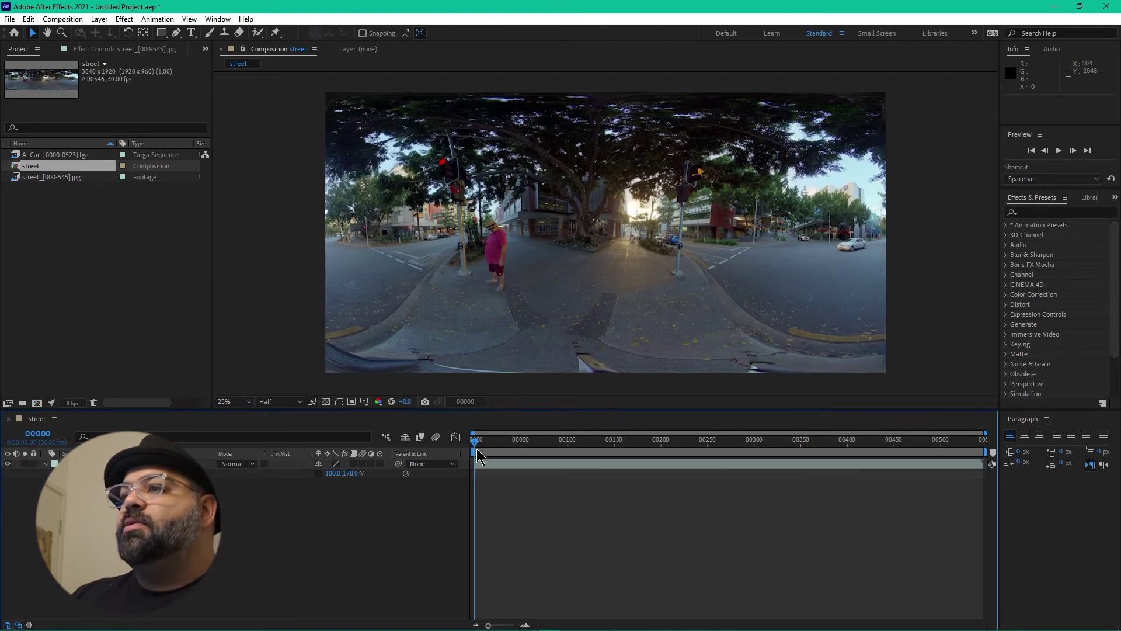
Add the A_Car sequence above the street layer from frame 0 and scale it uniformly to 200%
click(80, 313)
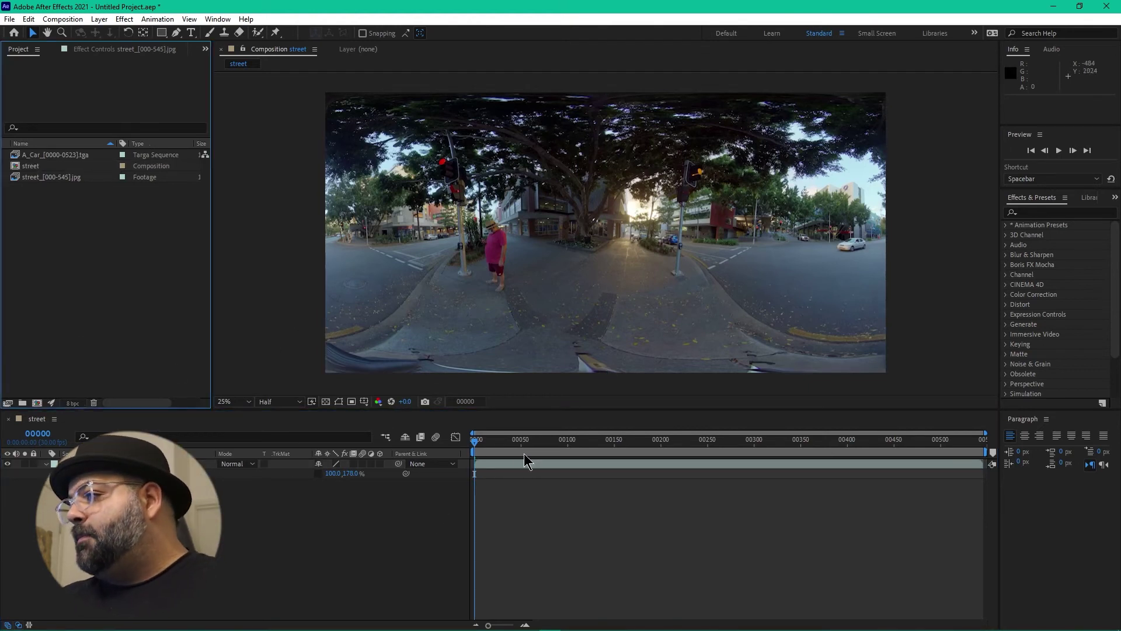
mouse_move(476, 450)
mouse_down()
mouse_move(908, 463)
mouse_move(744, 473)
mouse_move(475, 453)
mouse_up()
click(110, 269)
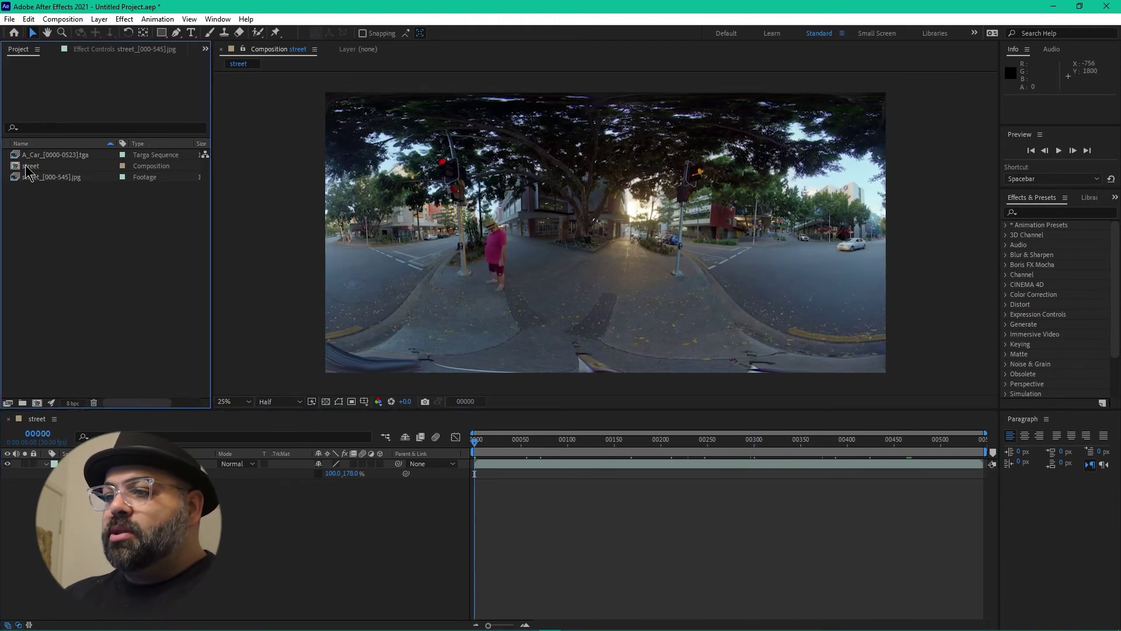
drag(35, 155, 146, 463)
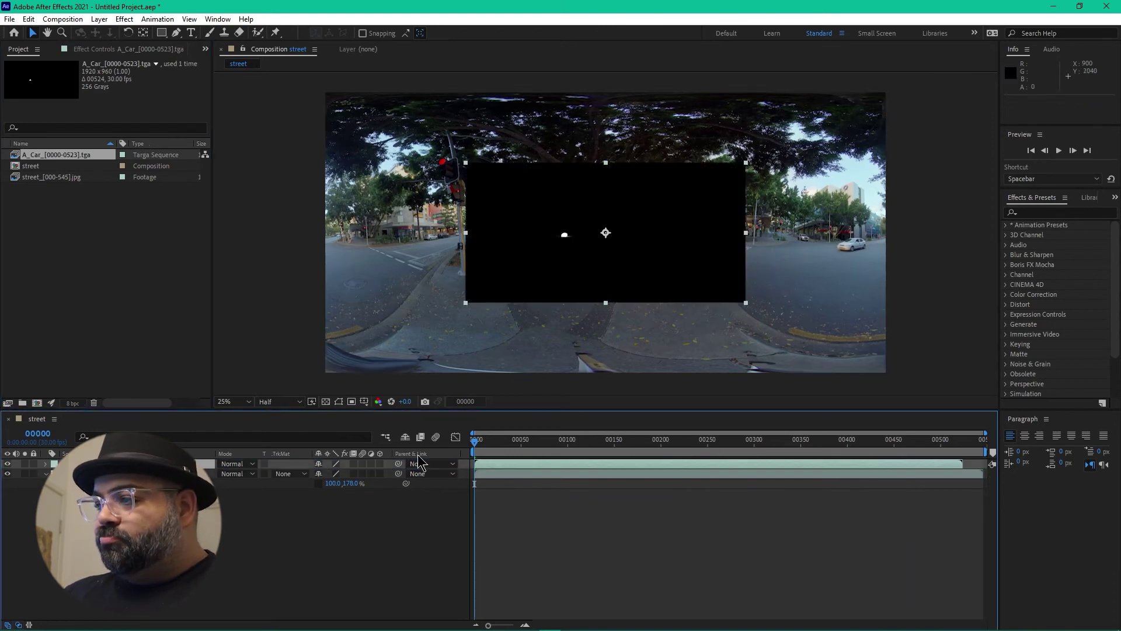
key(s)
drag(336, 473, 390, 477)
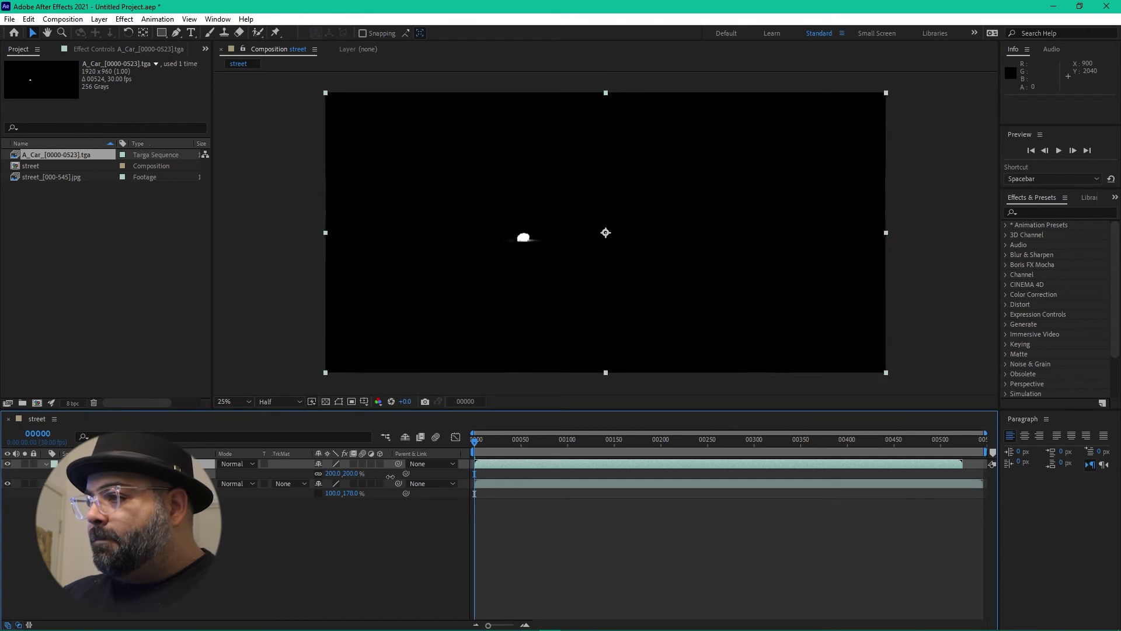
click(145, 265)
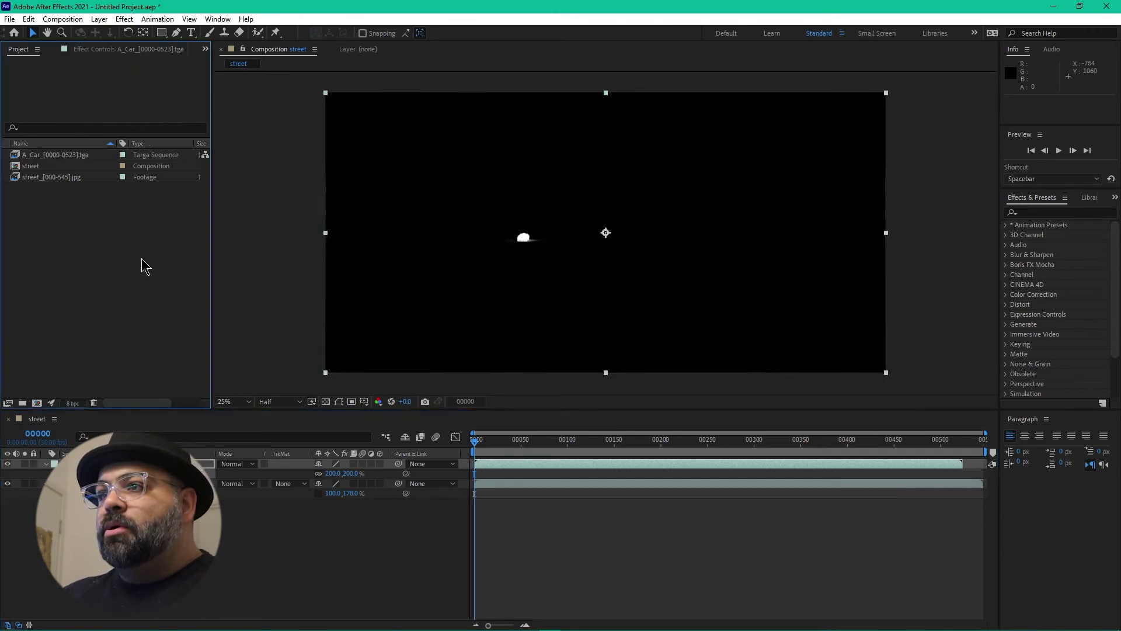
Switch to the Render folder window in File Explorer and look through the rendered Car Targa frames
key(alt+Tab)
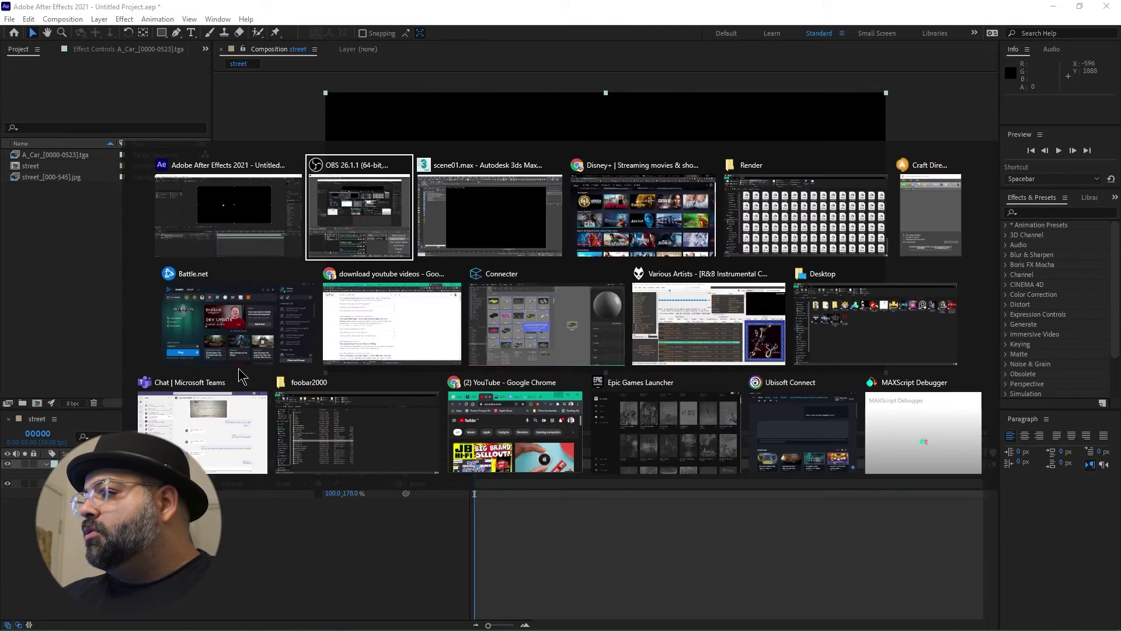
key(alt+Tab)
key(alt+Tab)
key(alt+Tab)
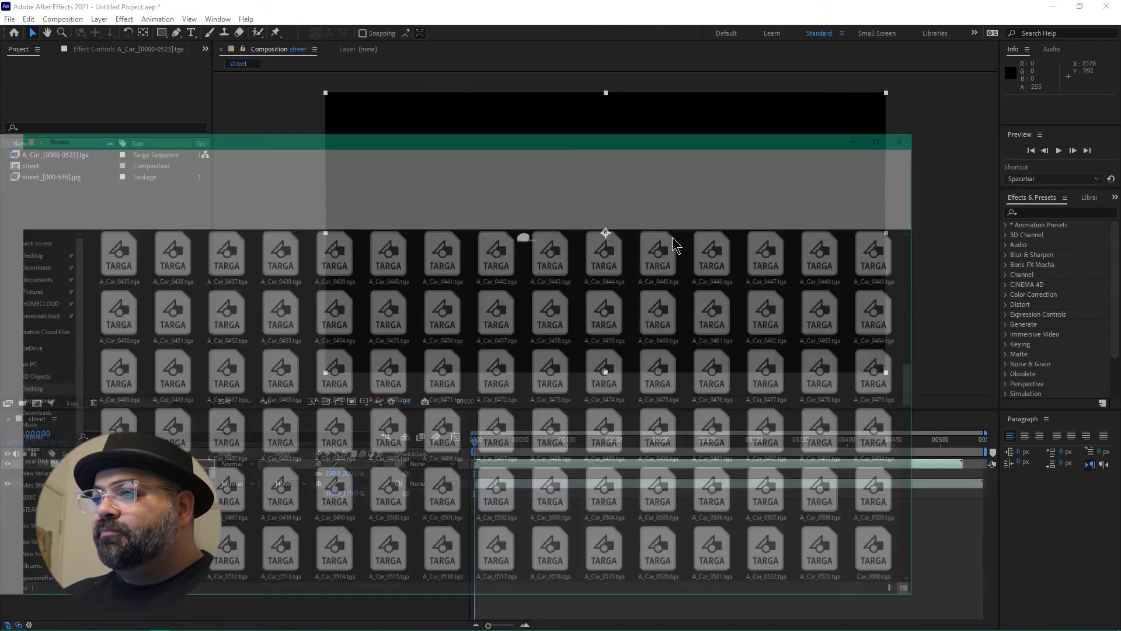
scroll(257, 321, down, 10)
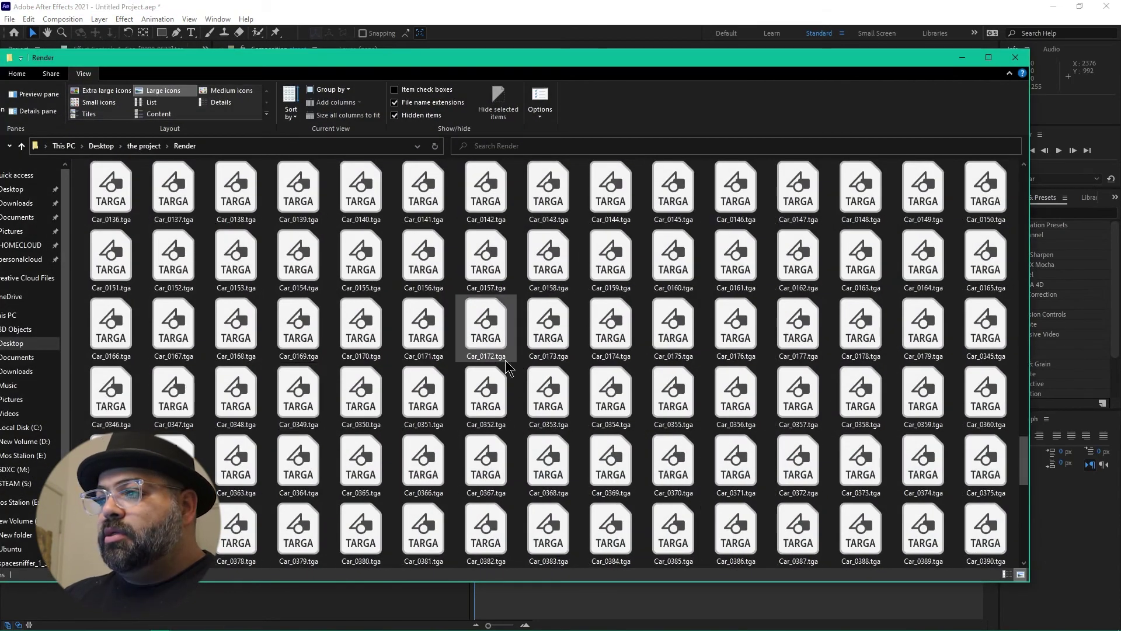
Close the Render folder window and import the Car Targa sequence from the Render folder with Straight - Unmatted alpha
click(227, 290)
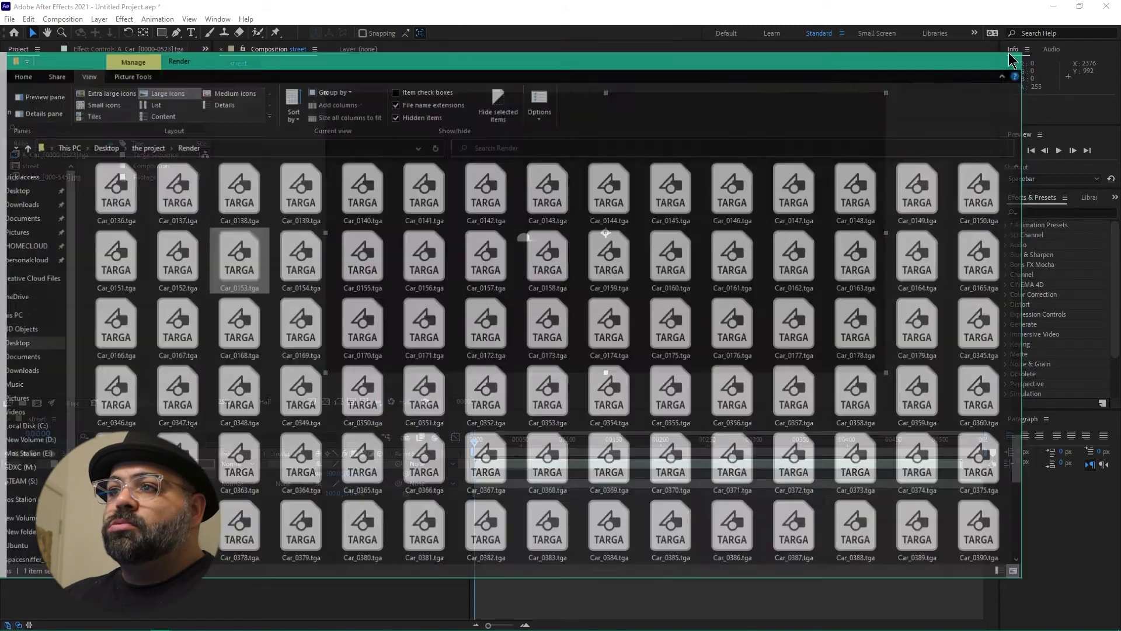
click(1010, 56)
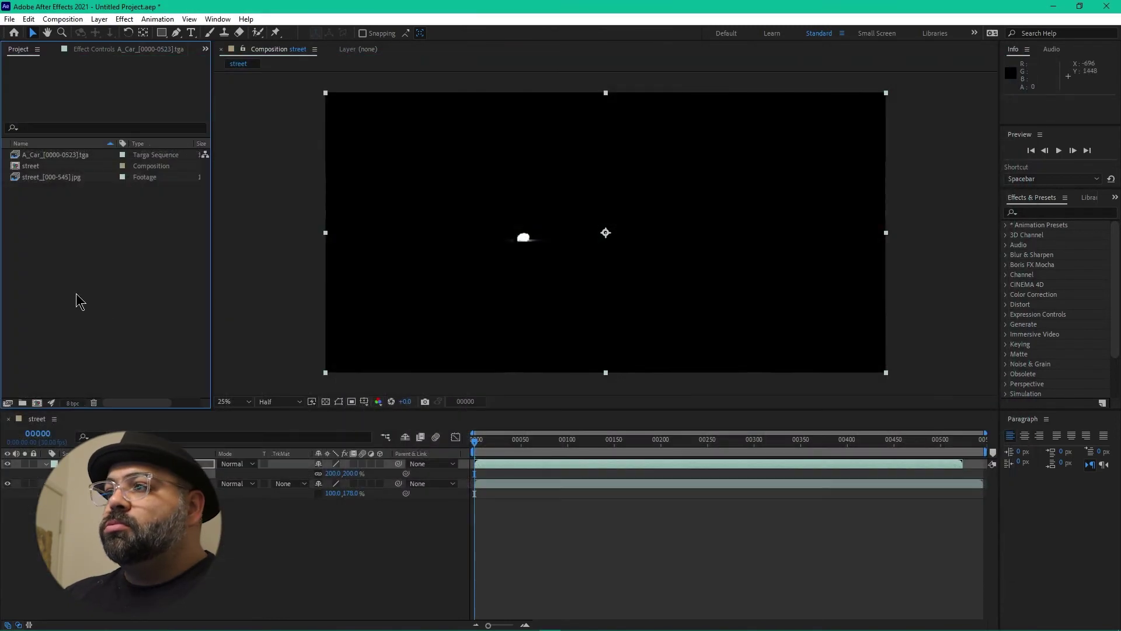
key(ctrl+i)
scroll(268, 202, down, 1)
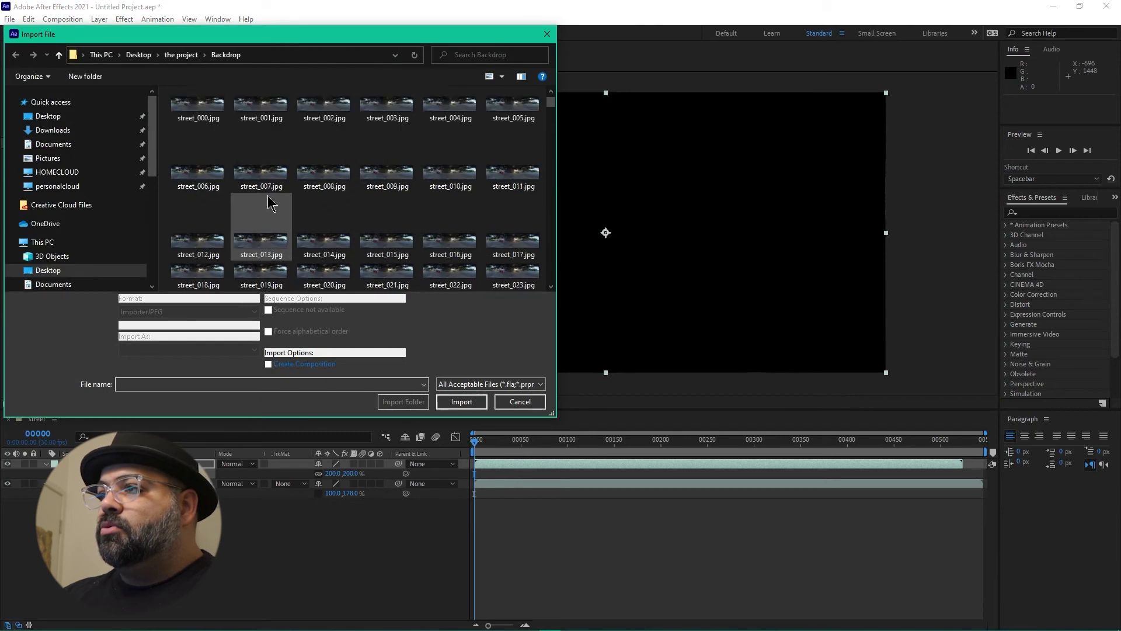
click(182, 54)
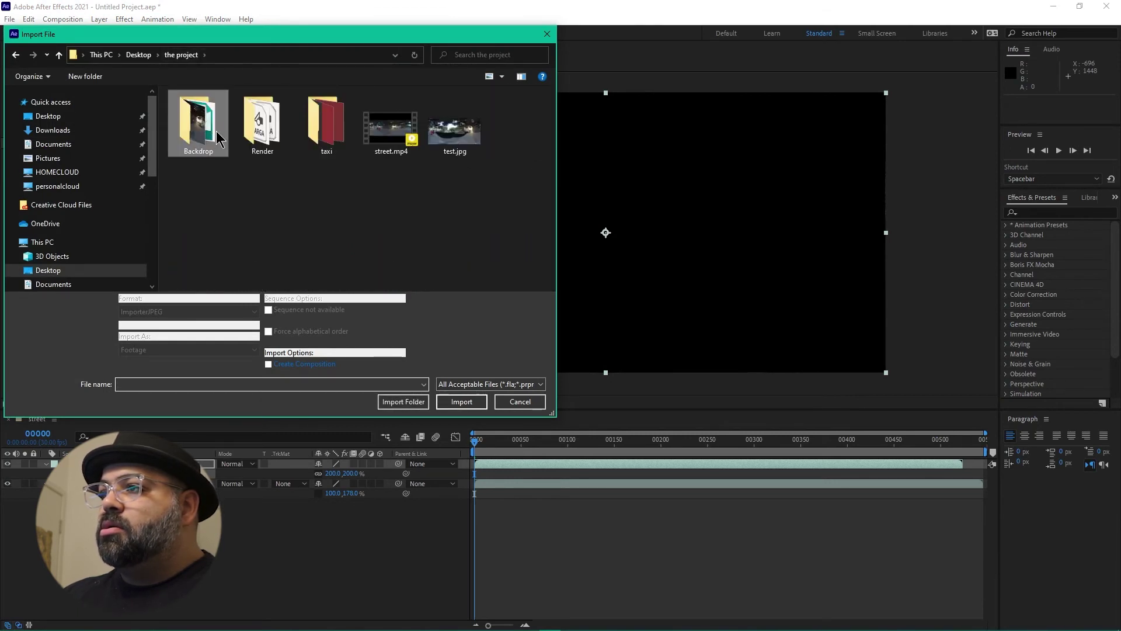
double_click(257, 130)
scroll(251, 192, down, 5)
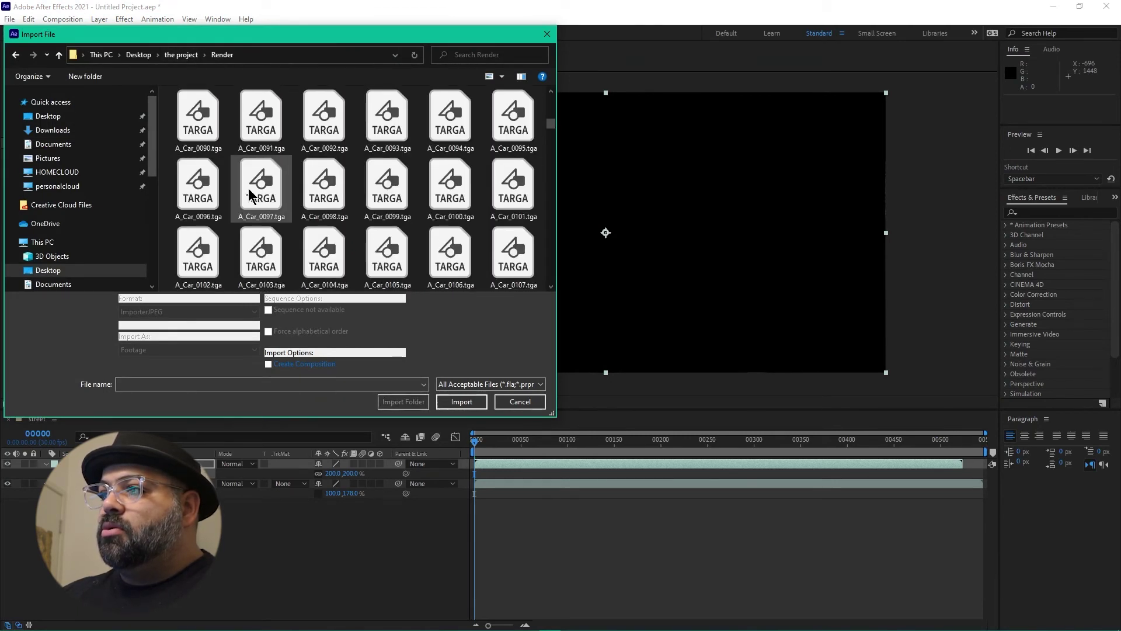
scroll(250, 195, down, 6)
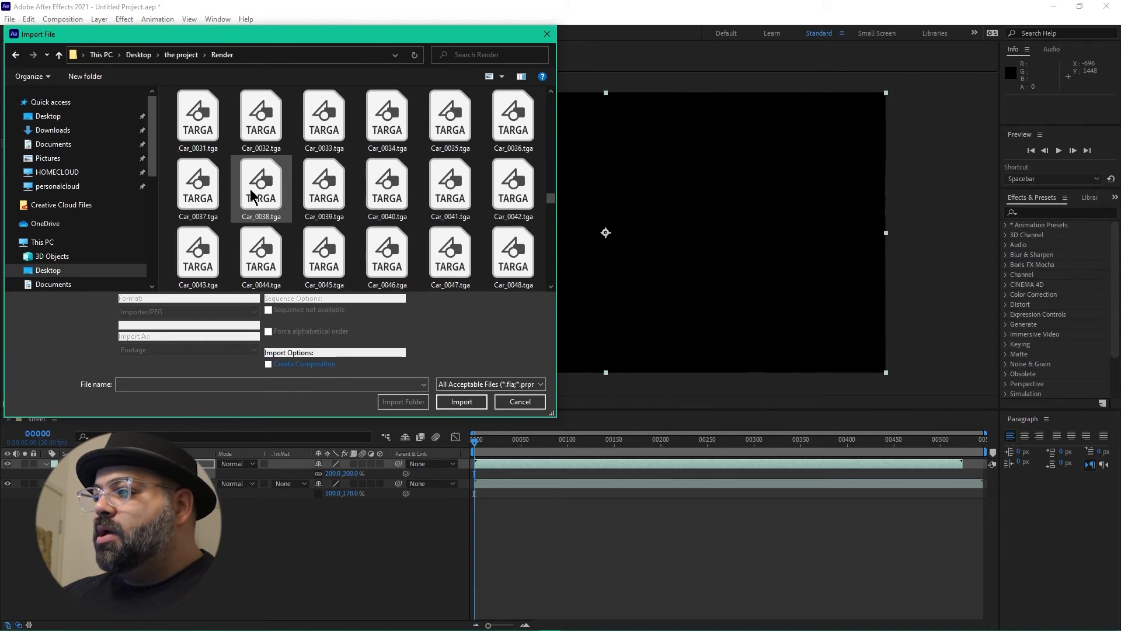
click(251, 195)
click(461, 396)
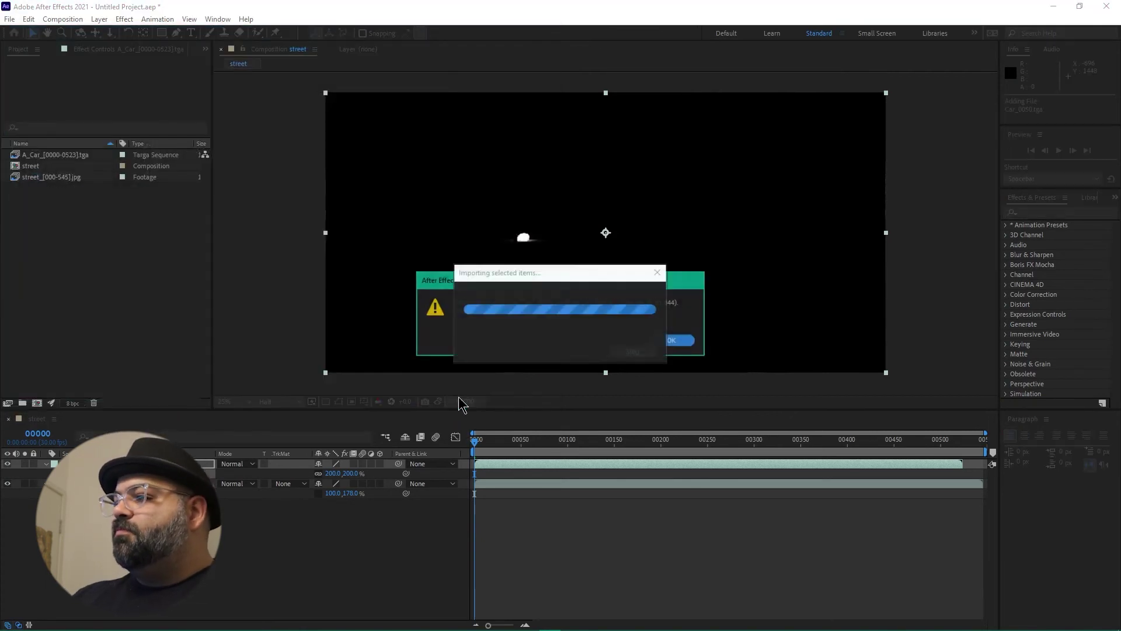
click(672, 340)
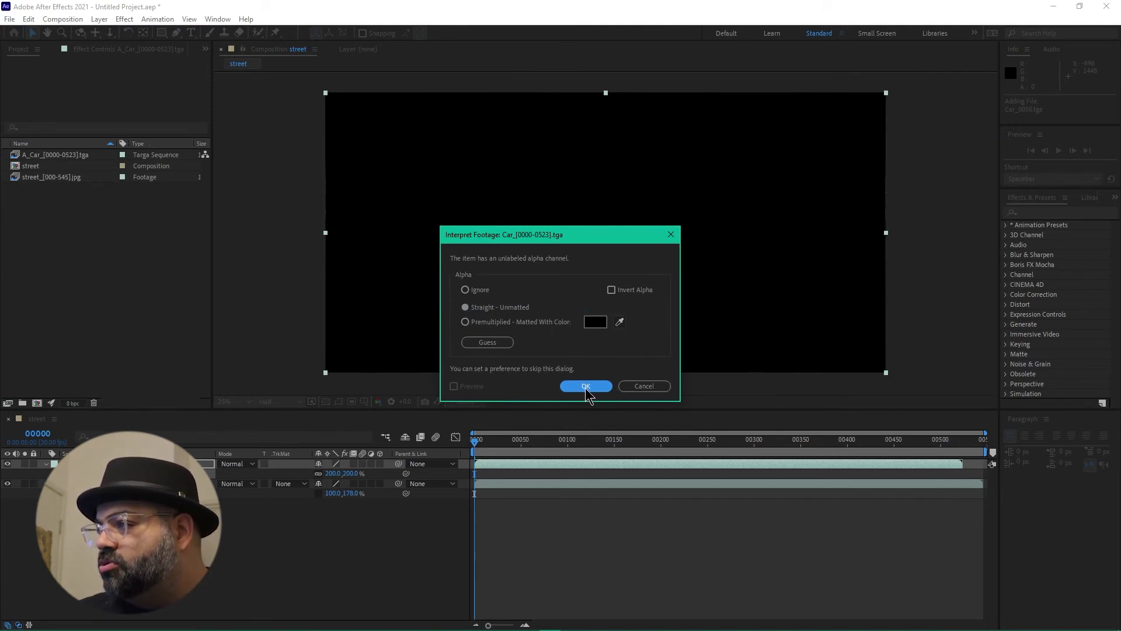
click(587, 386)
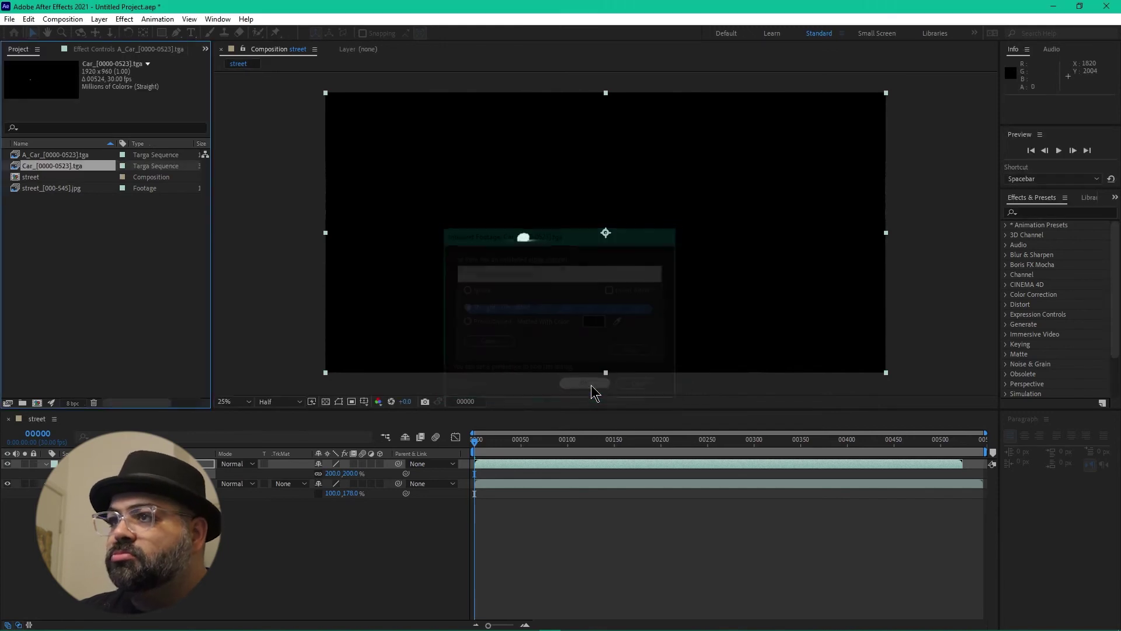
Add the Car sequence as the topmost layer in the street composition and scale it uniformly to 200%
drag(60, 157, 175, 463)
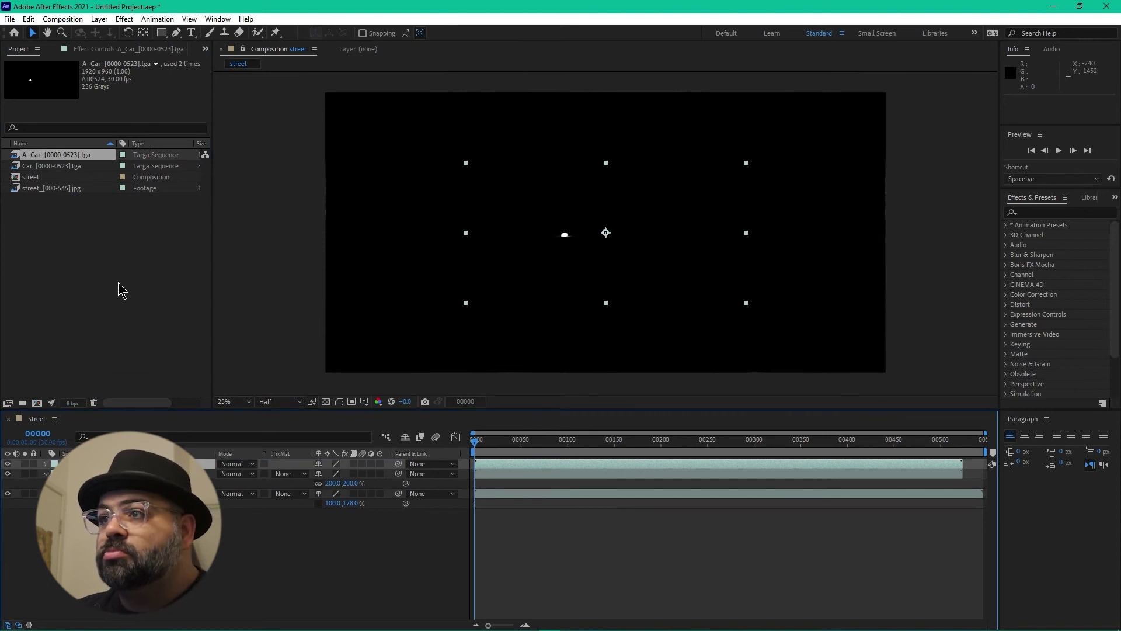
click(52, 165)
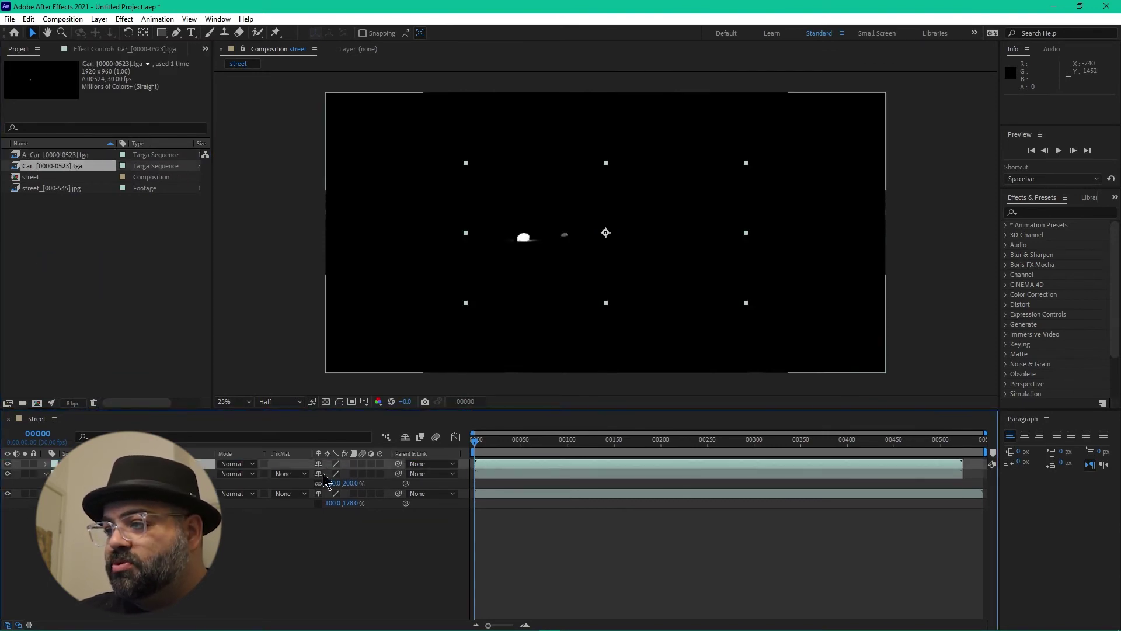
key(s)
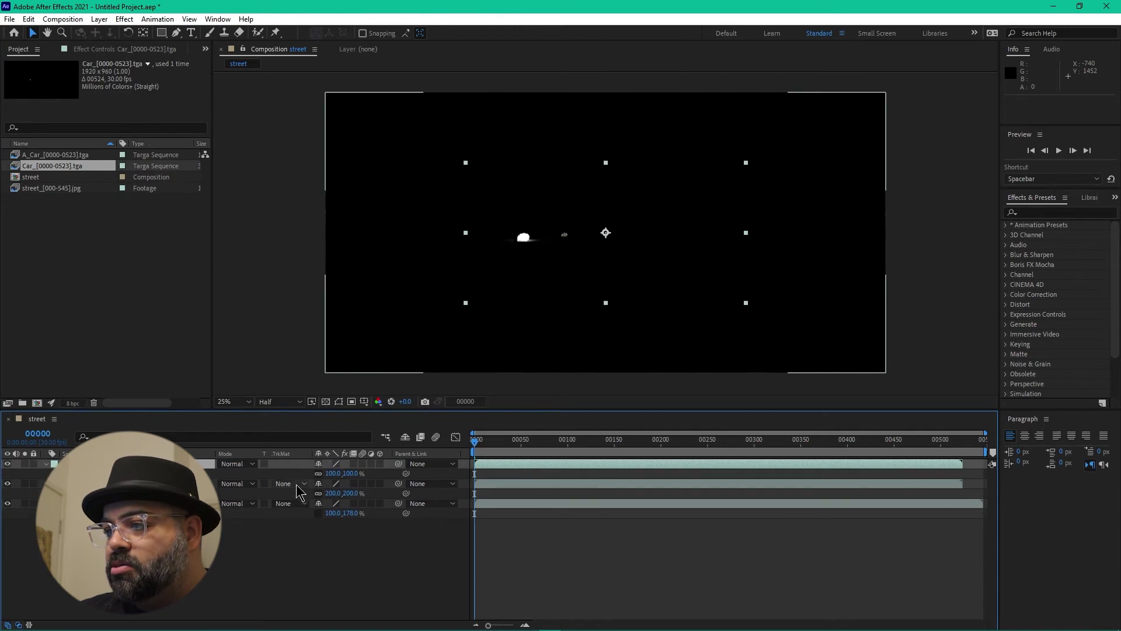
click(332, 474)
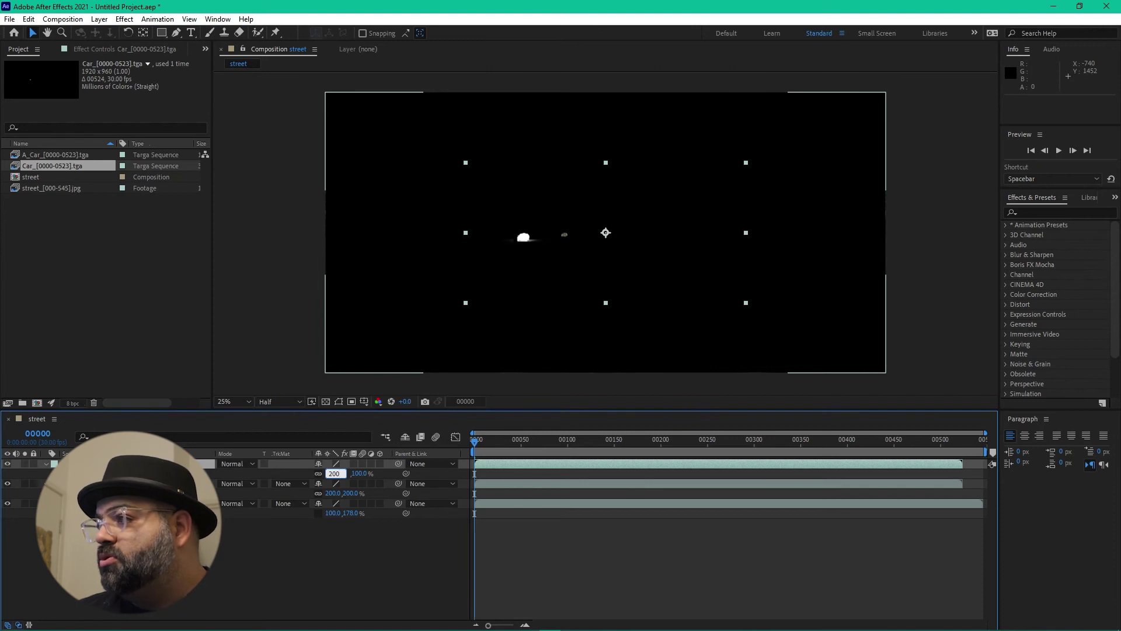
key(Return)
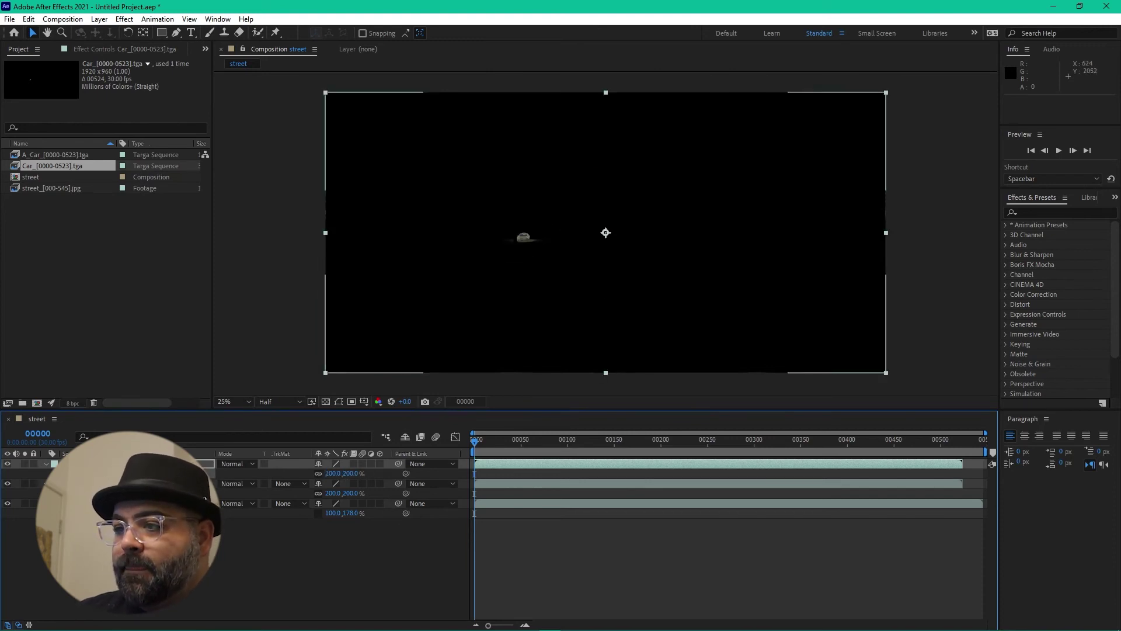
Place the A_Car layer above the Car layer and set the Car layer's track matte to Luma Matte
click(146, 464)
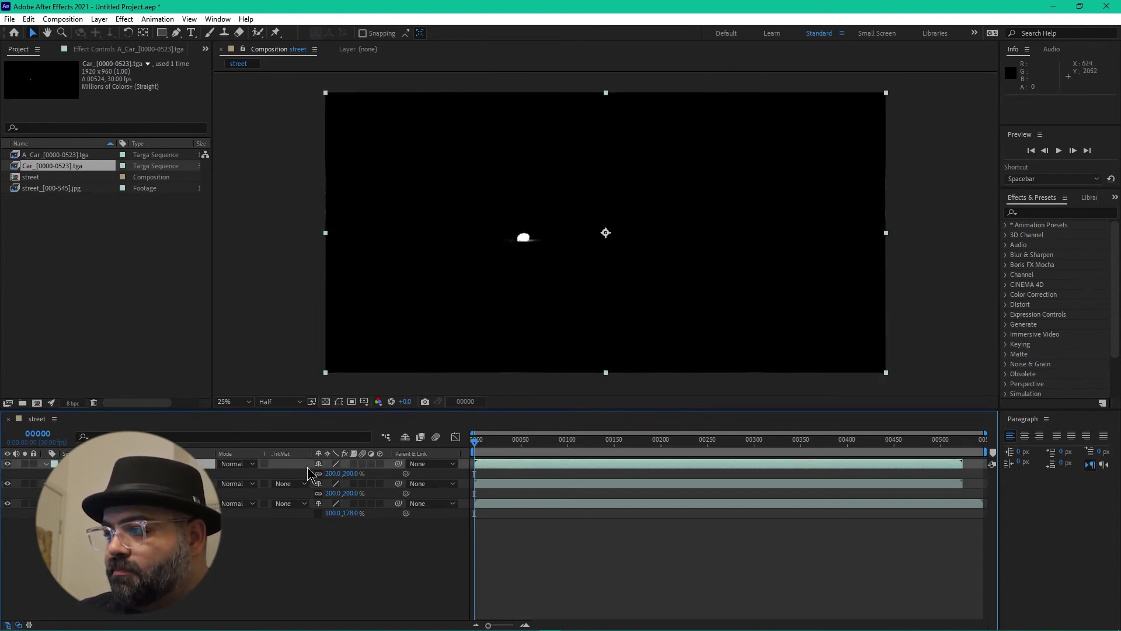
click(301, 483)
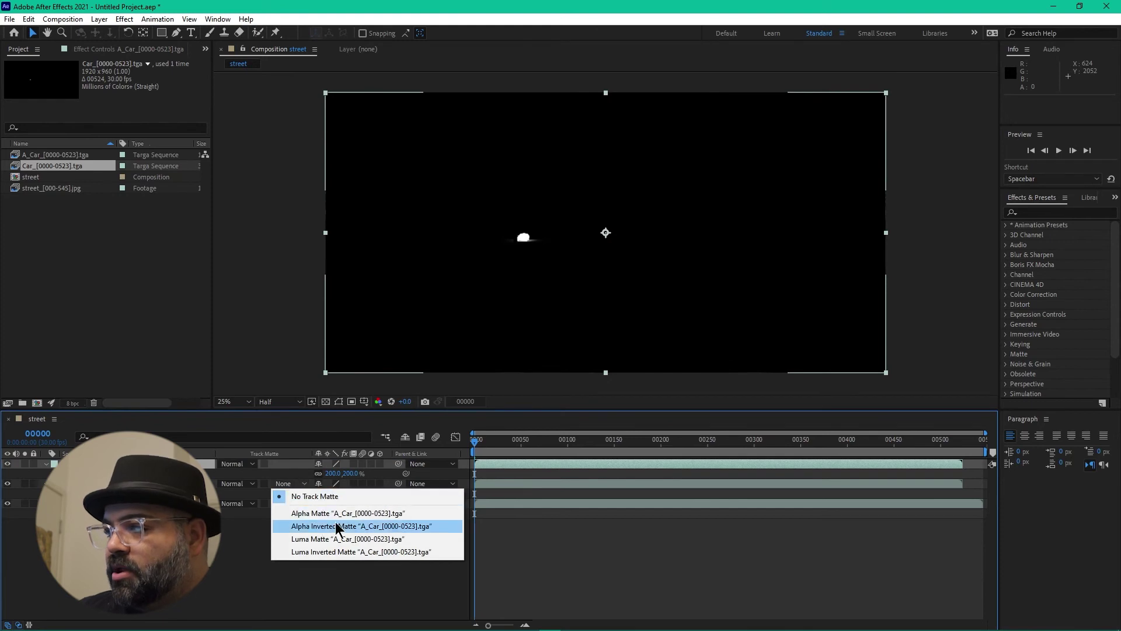
click(347, 539)
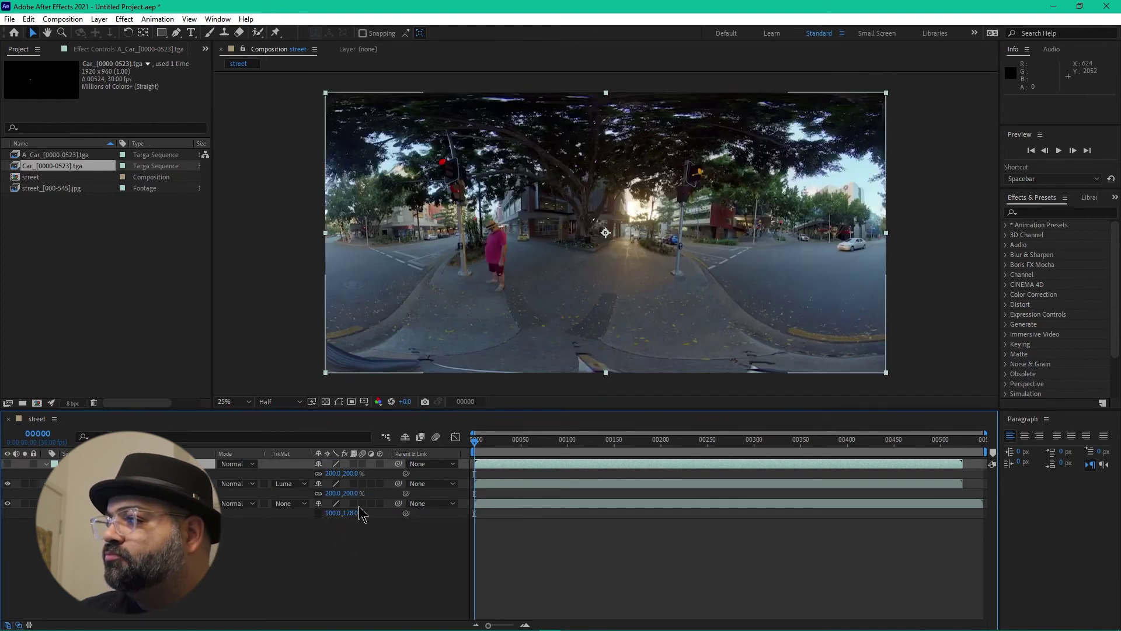
Scrub the composite up to frame 185 and pre-compose the Car layer together with its A_Car matte layer
scroll(529, 233, up, 2)
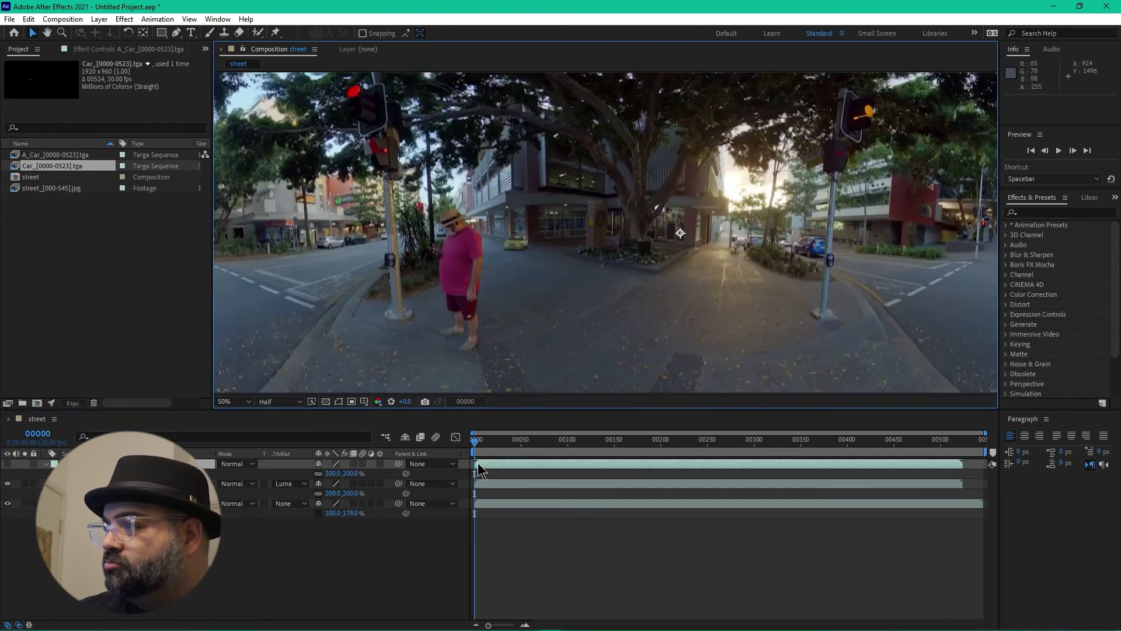
drag(477, 445, 647, 534)
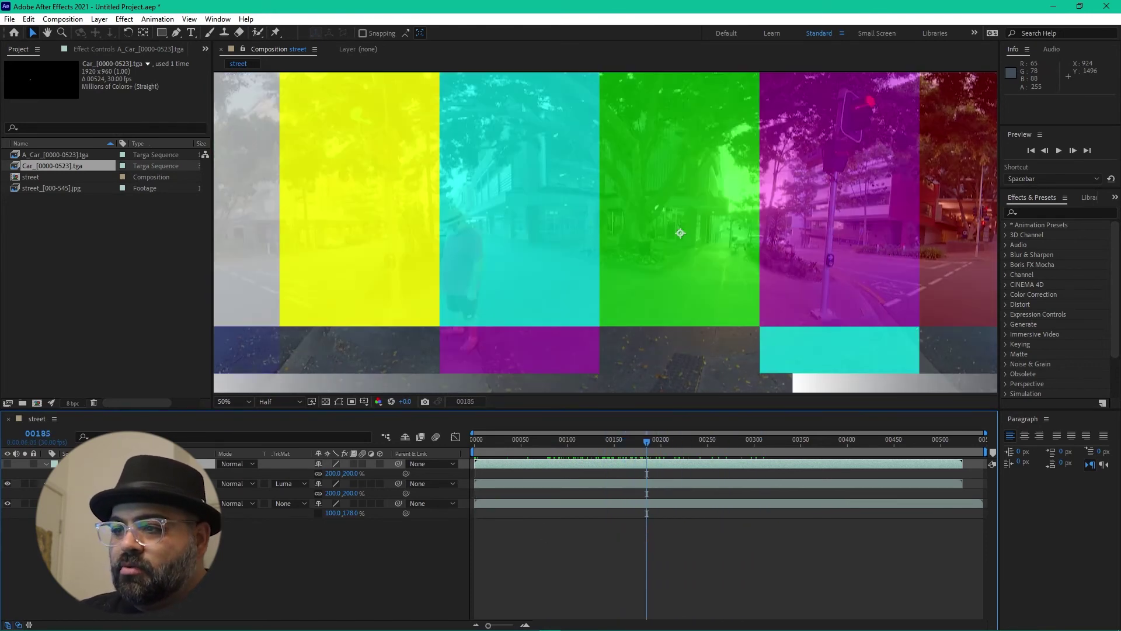
shift+click(117, 484)
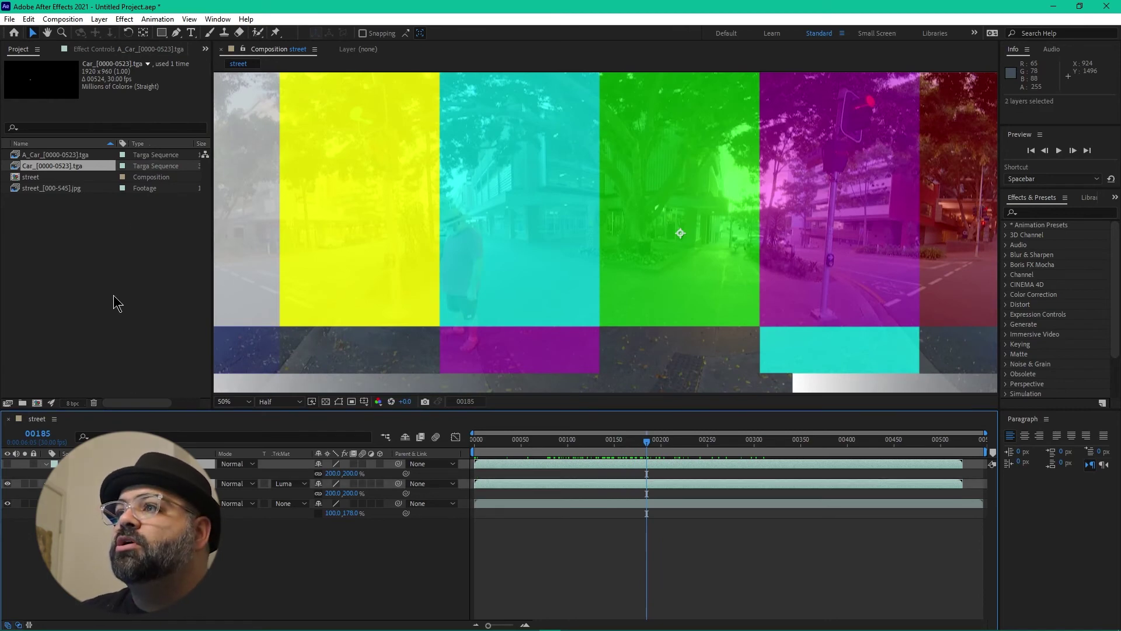
click(99, 19)
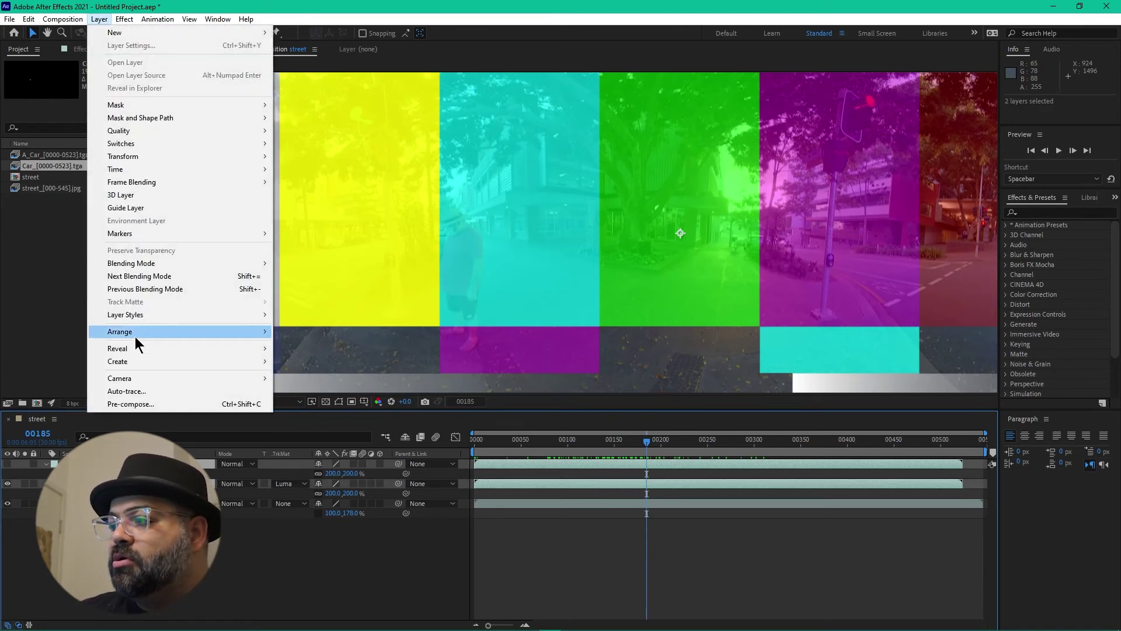
click(143, 402)
click(589, 388)
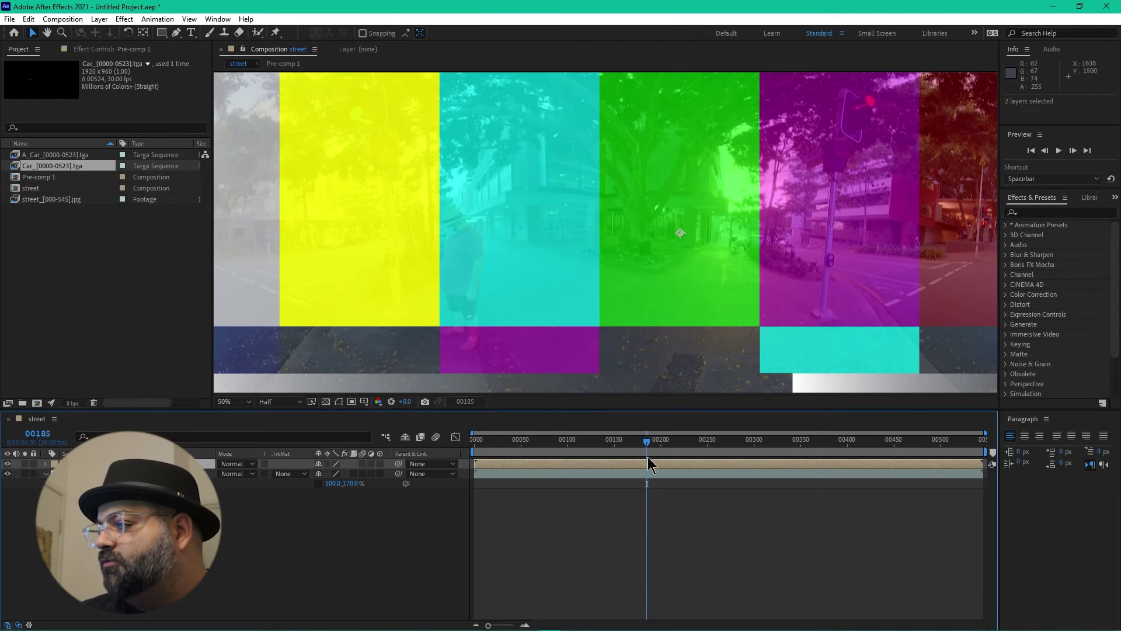
Trim the pre-comp layer to end at frame 178, and duplicate it to span from frame 348 to the end of the composition
drag(645, 449, 639, 454)
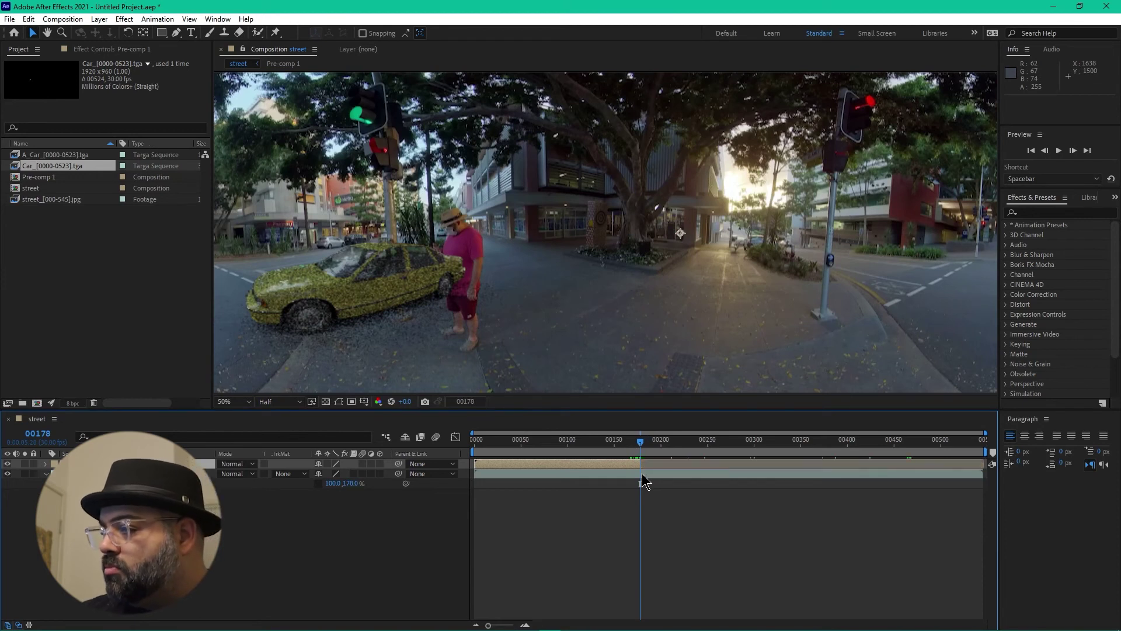
click(613, 468)
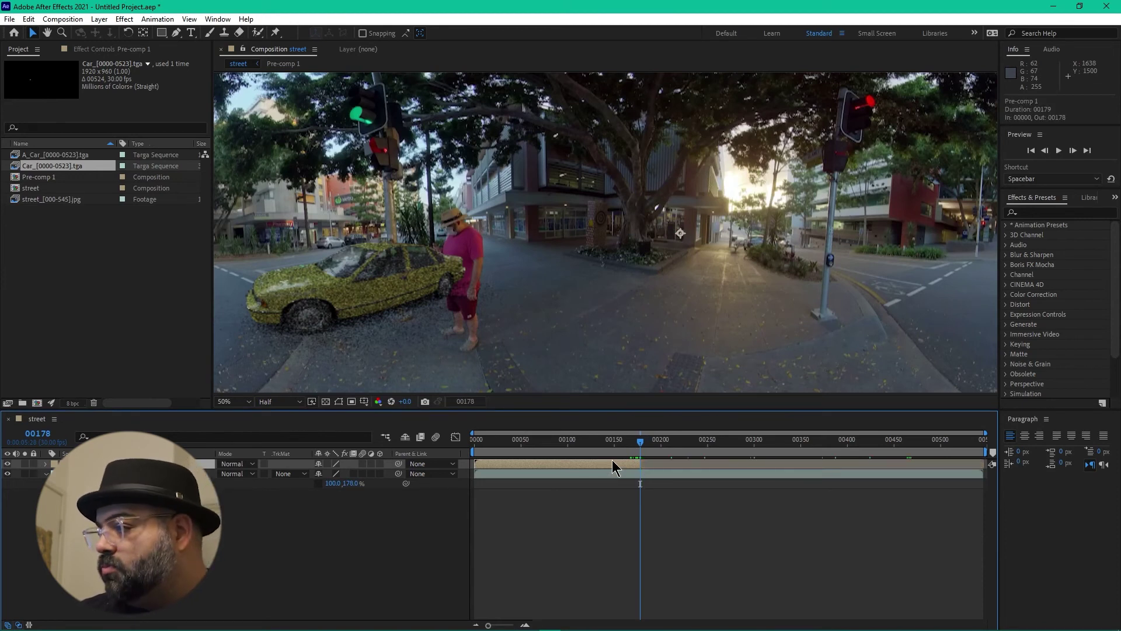
key(ctrl+v)
drag(640, 466, 984, 465)
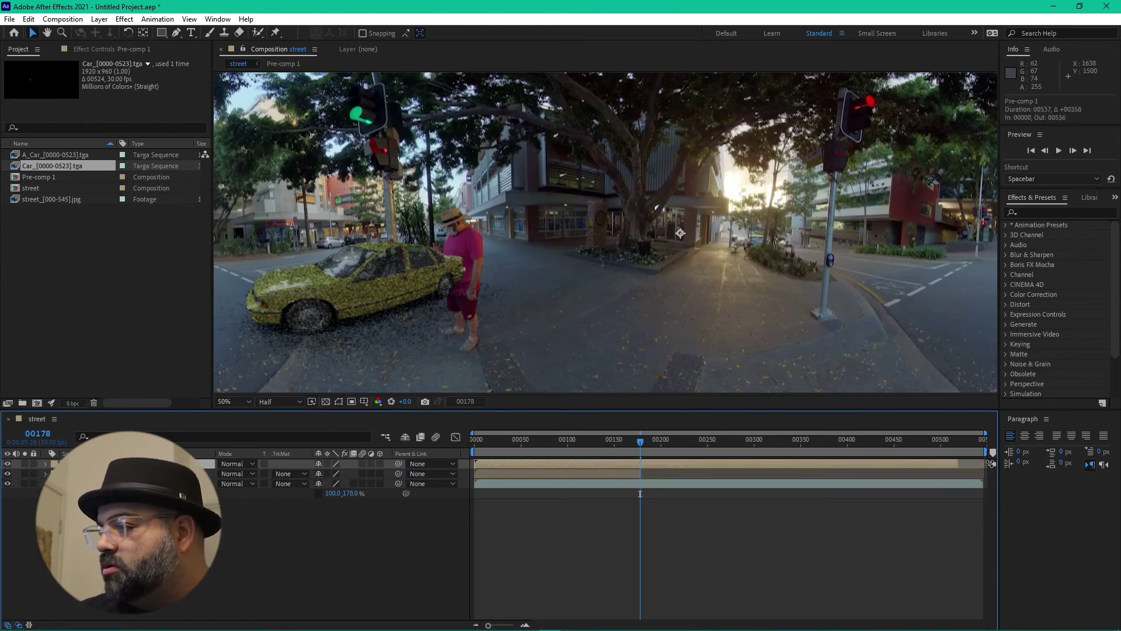
drag(475, 463, 829, 463)
drag(644, 448, 796, 465)
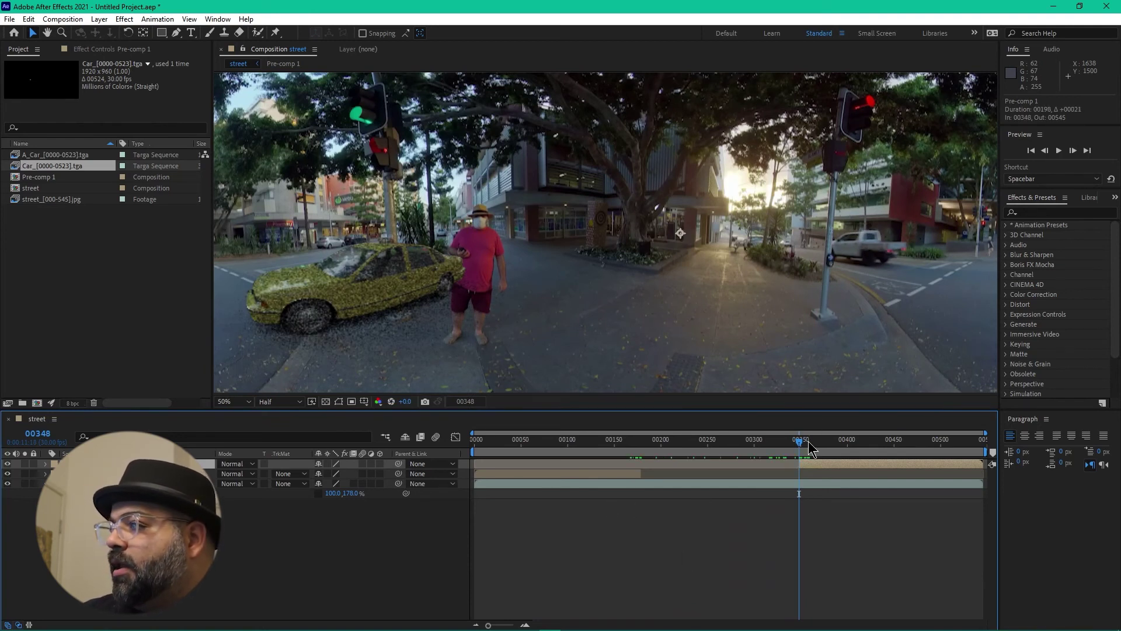
drag(800, 448, 808, 487)
Go to frame 178 and choose Car_0178.tga from the Render folder for import as a single image, with Targa Sequence off
click(622, 475)
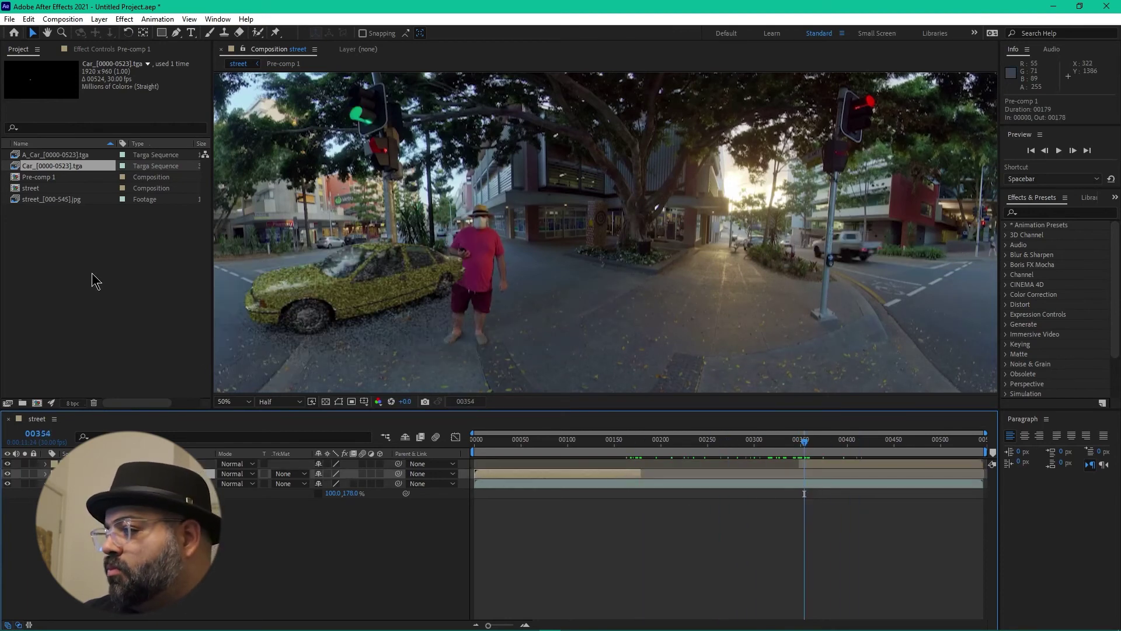
click(642, 447)
drag(642, 447, 640, 447)
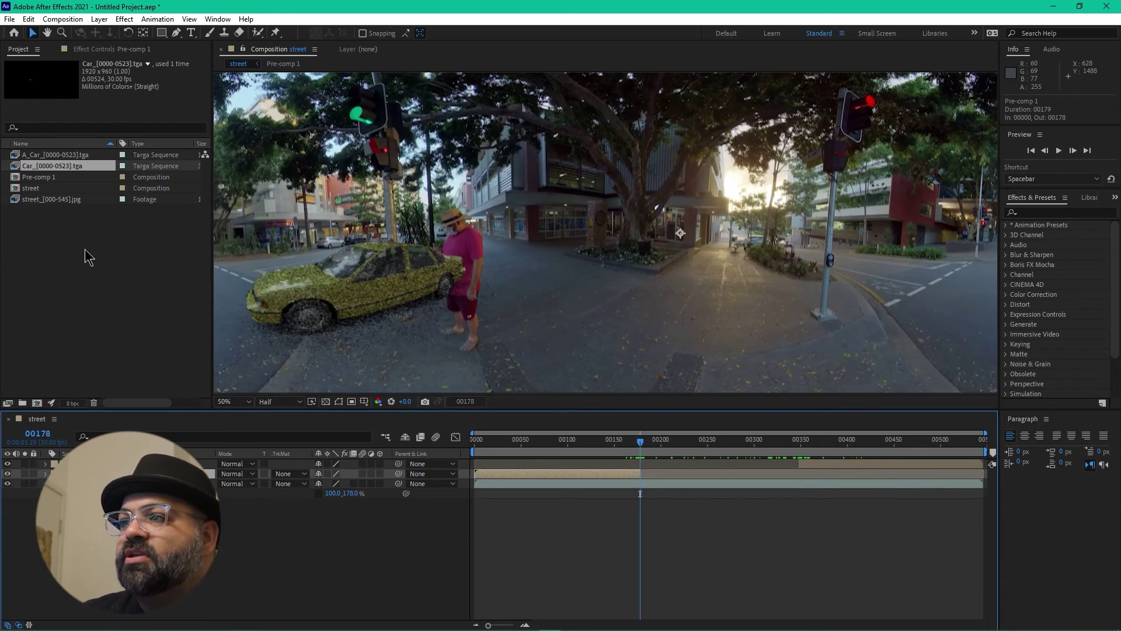
double_click(96, 289)
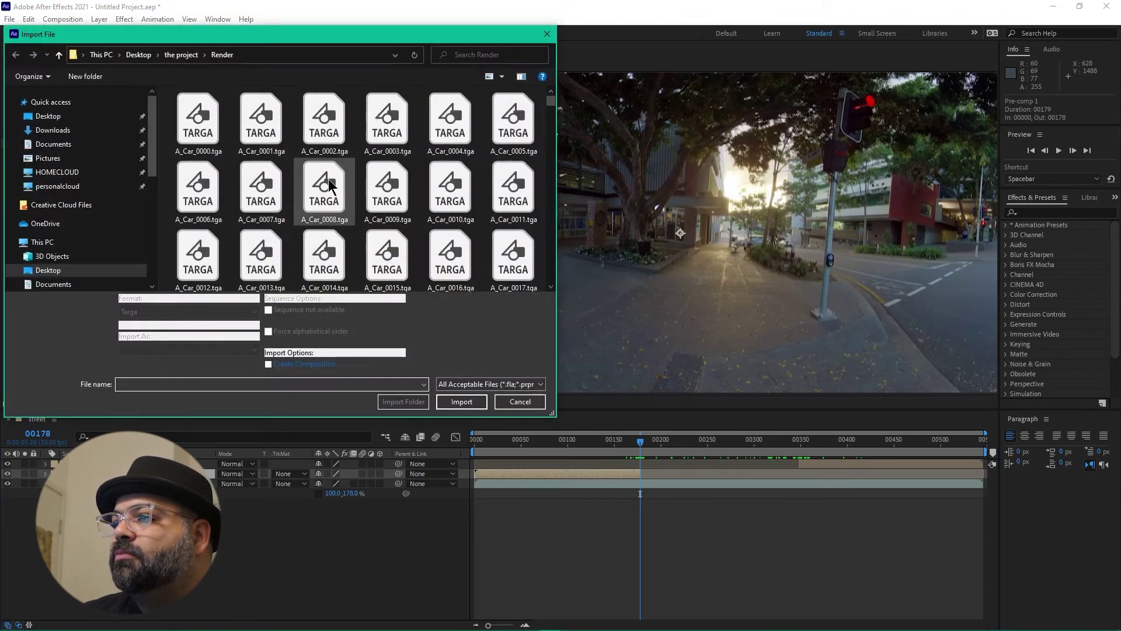
scroll(329, 221, down, 20)
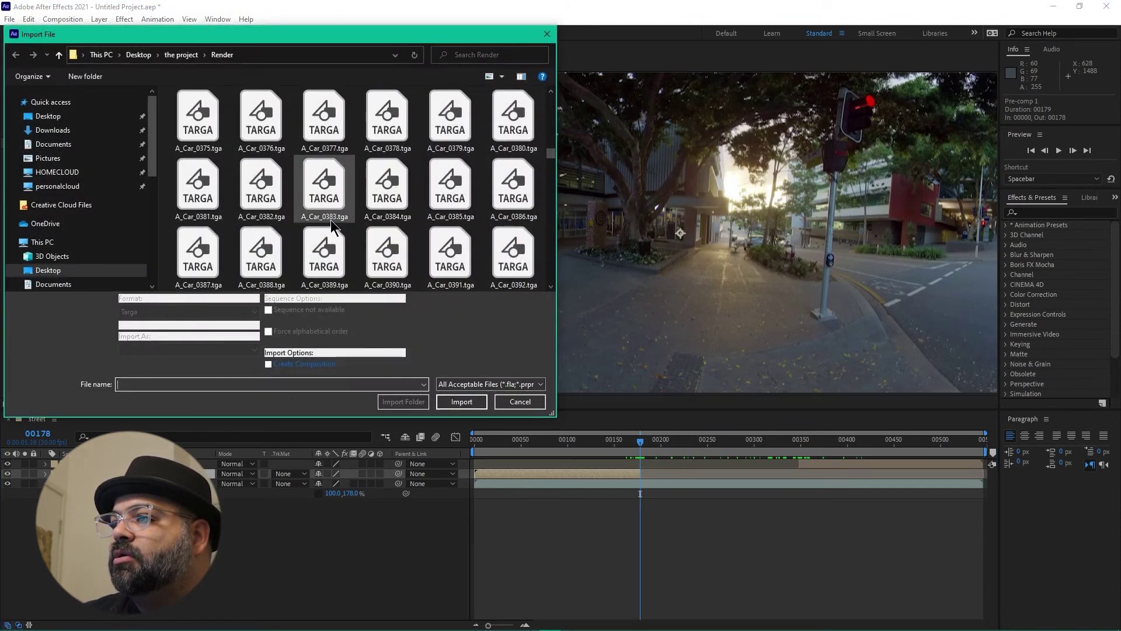
scroll(331, 220, down, 20)
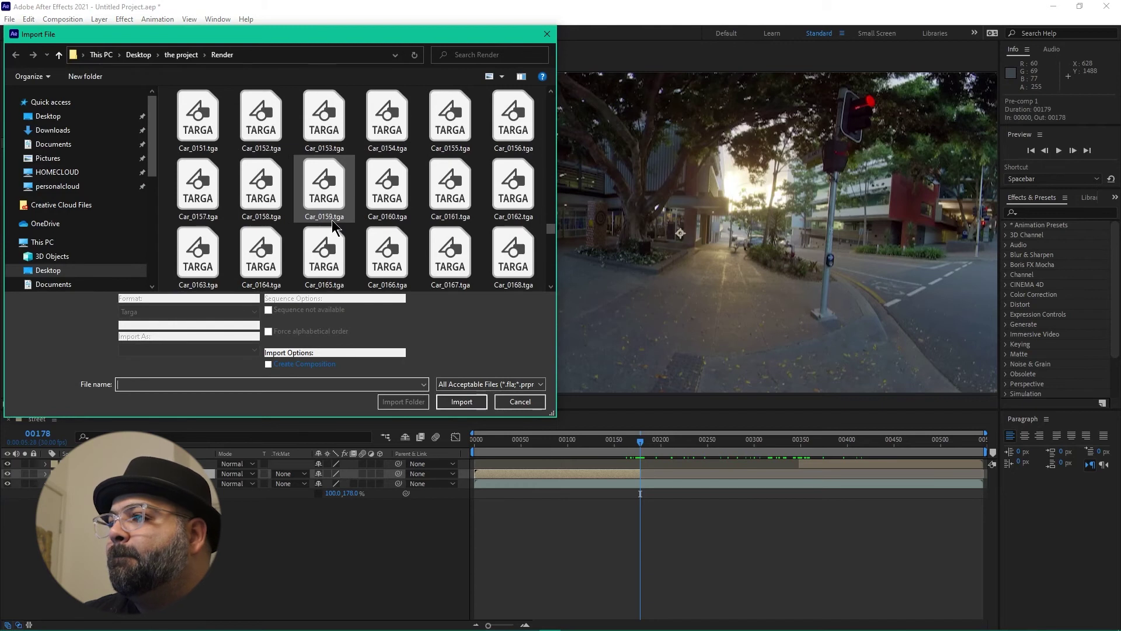
scroll(332, 220, down, 6)
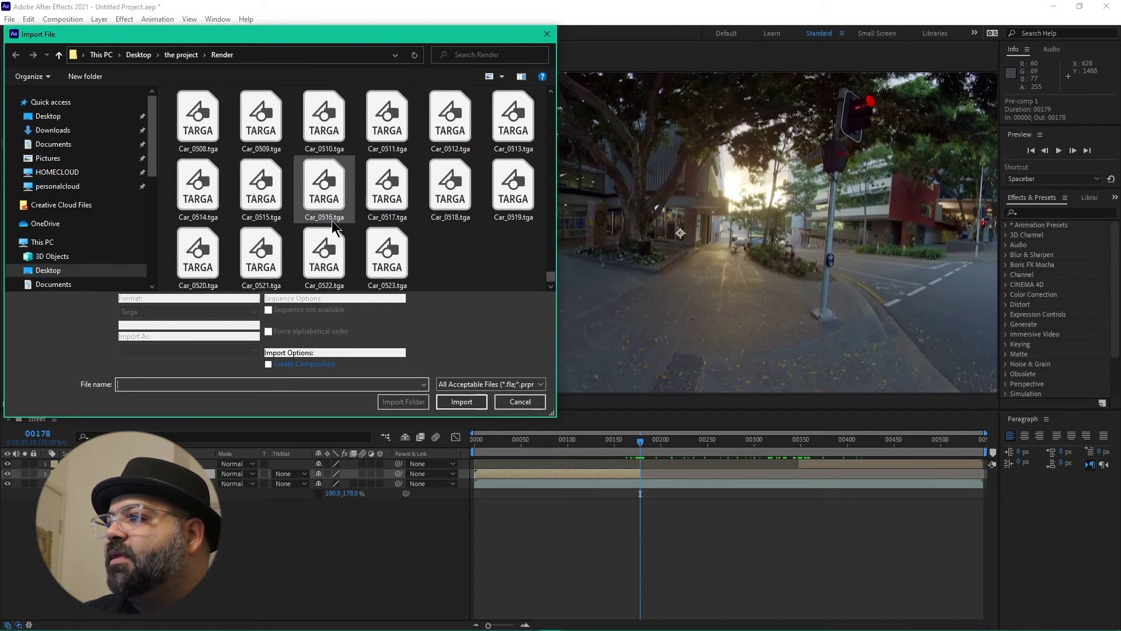
scroll(332, 219, up, 18)
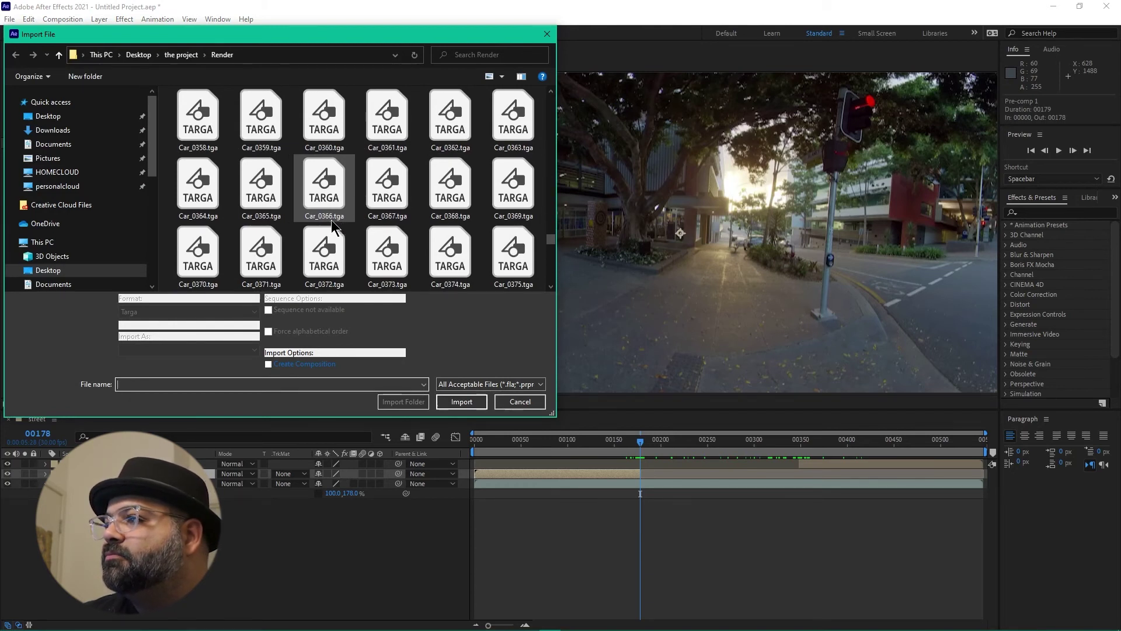
scroll(331, 219, down, 12)
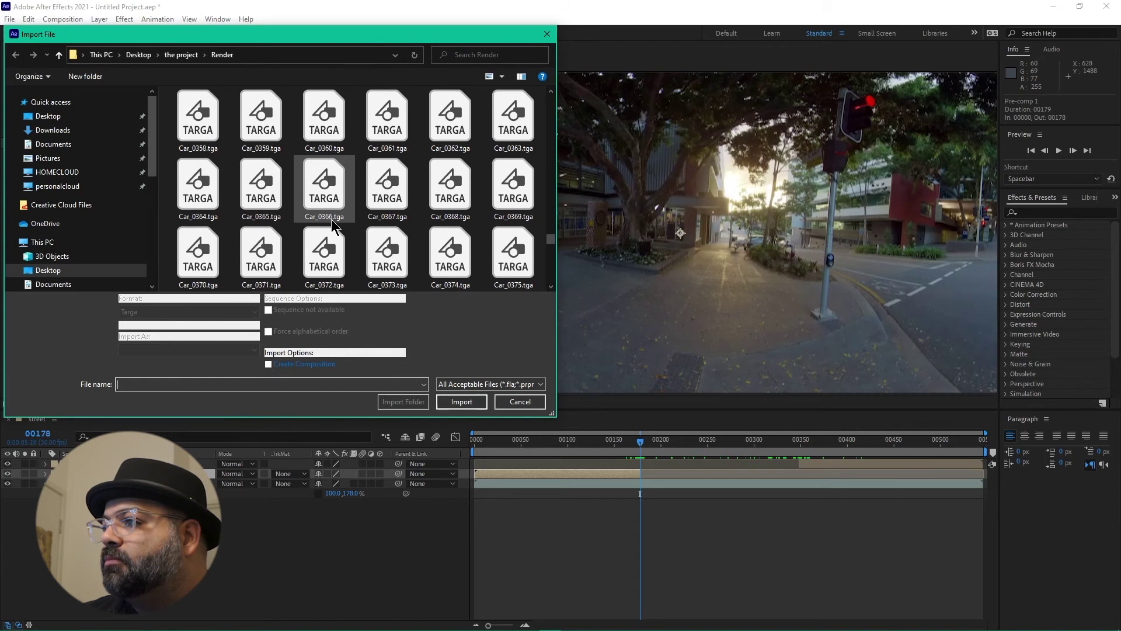
scroll(332, 219, up, 2)
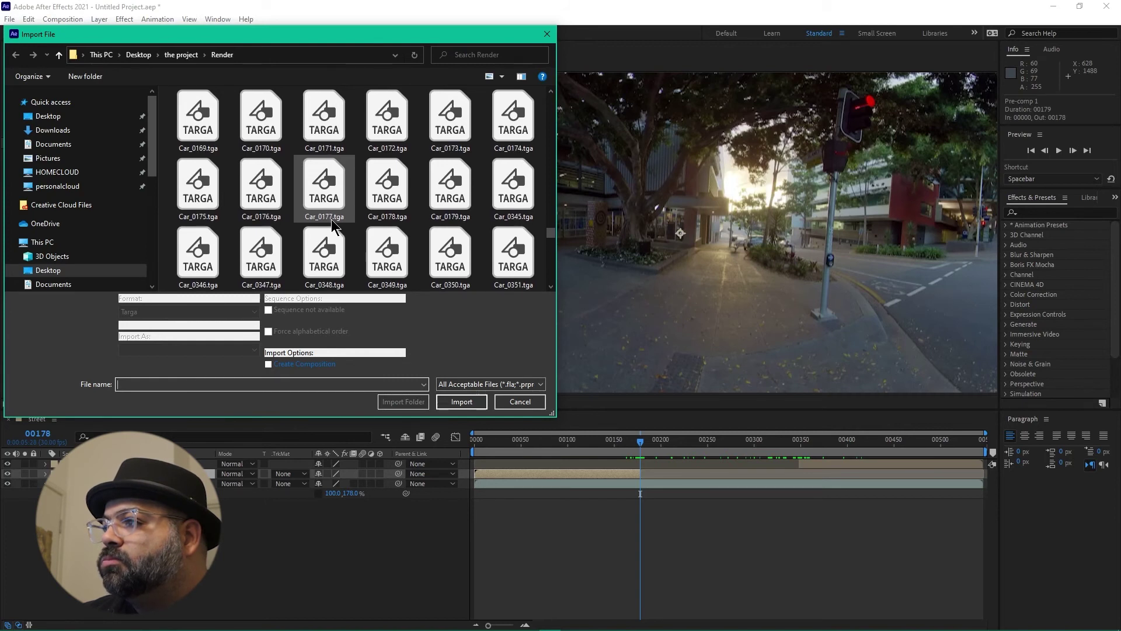
click(371, 184)
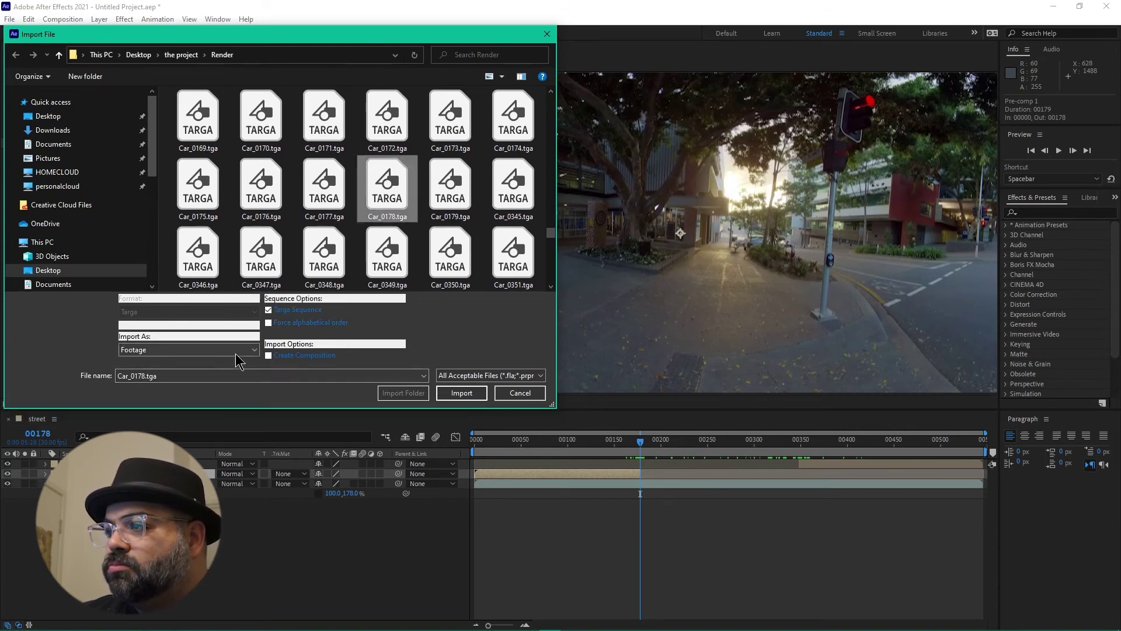
click(269, 310)
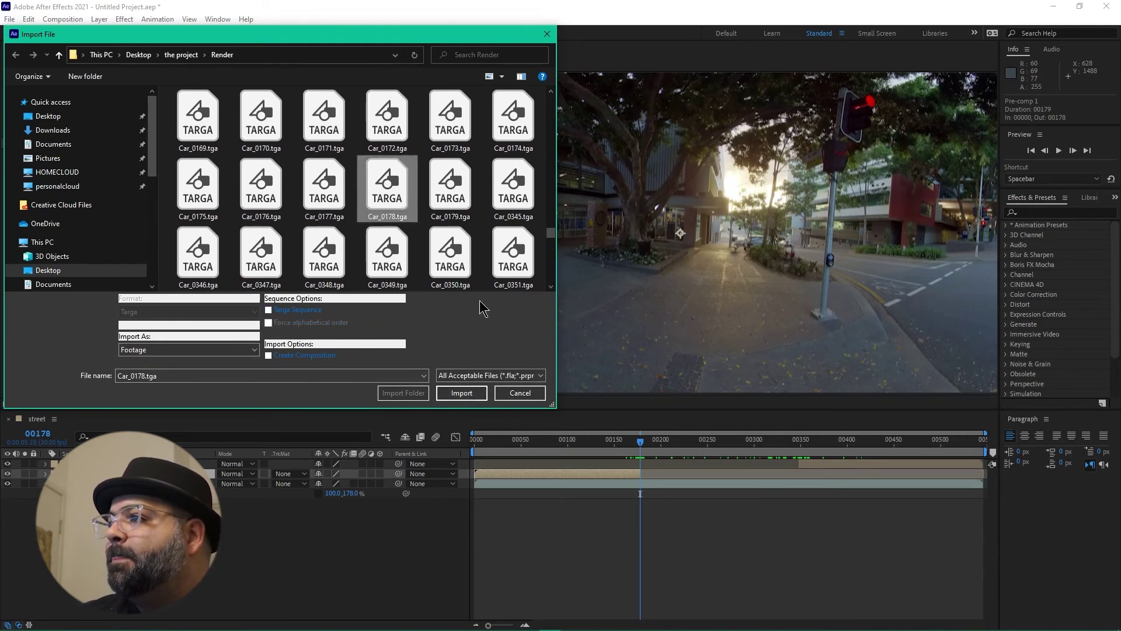
Add A_Car_0178.tga to the import selection and import both stills, accepting Straight - Unmatted alpha for Car_0178.tga
scroll(480, 204, up, 10)
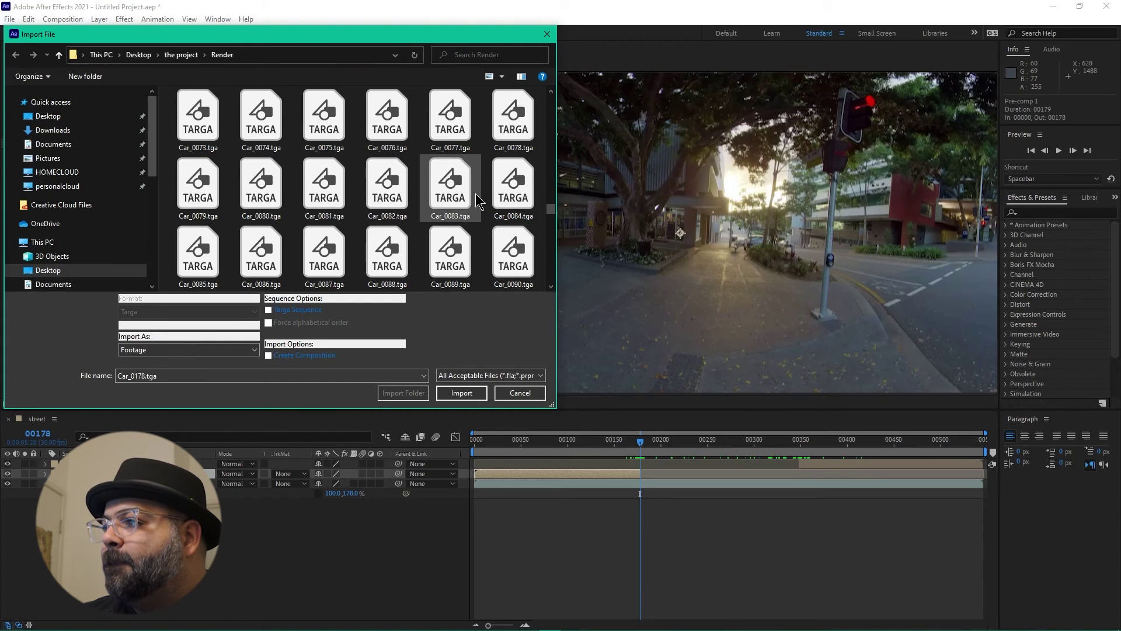
scroll(478, 198, up, 5)
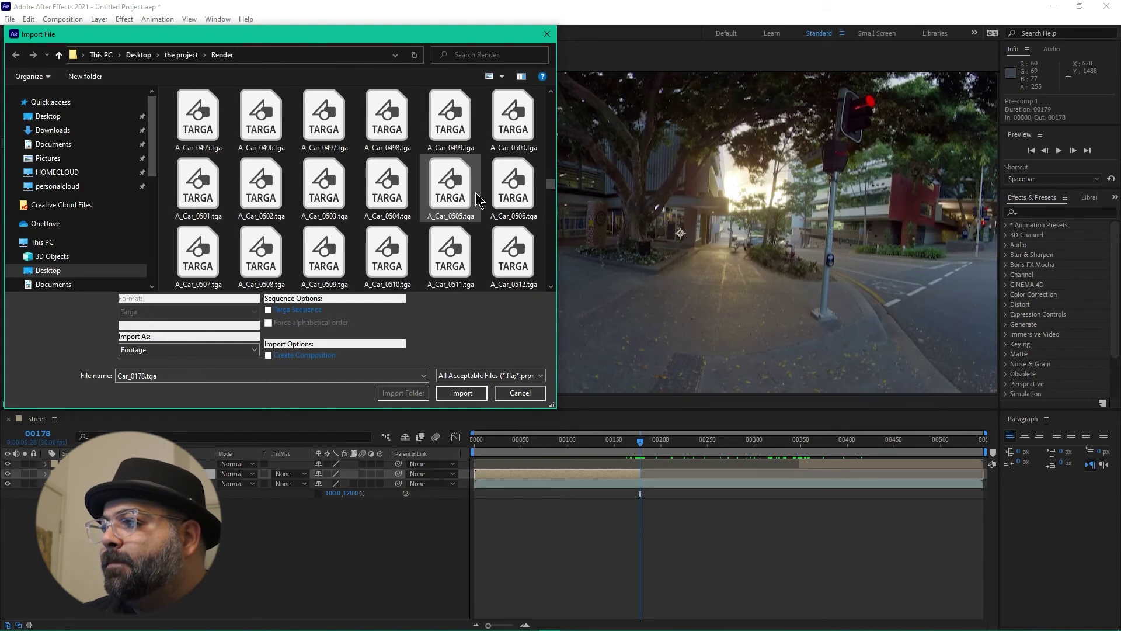
scroll(479, 199, up, 10)
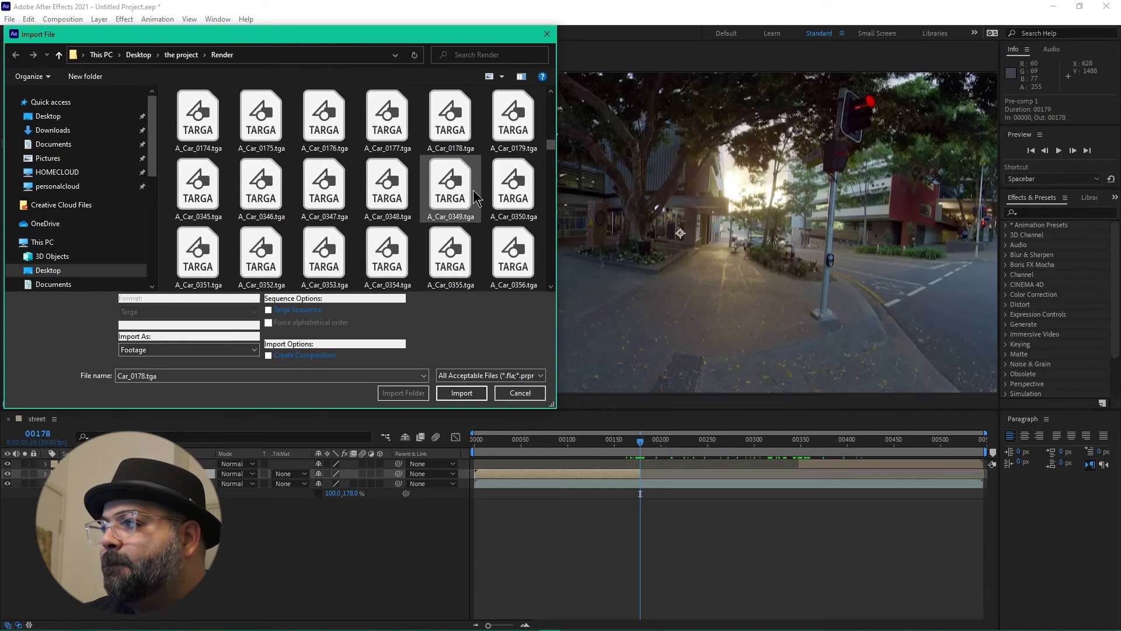
click(450, 120)
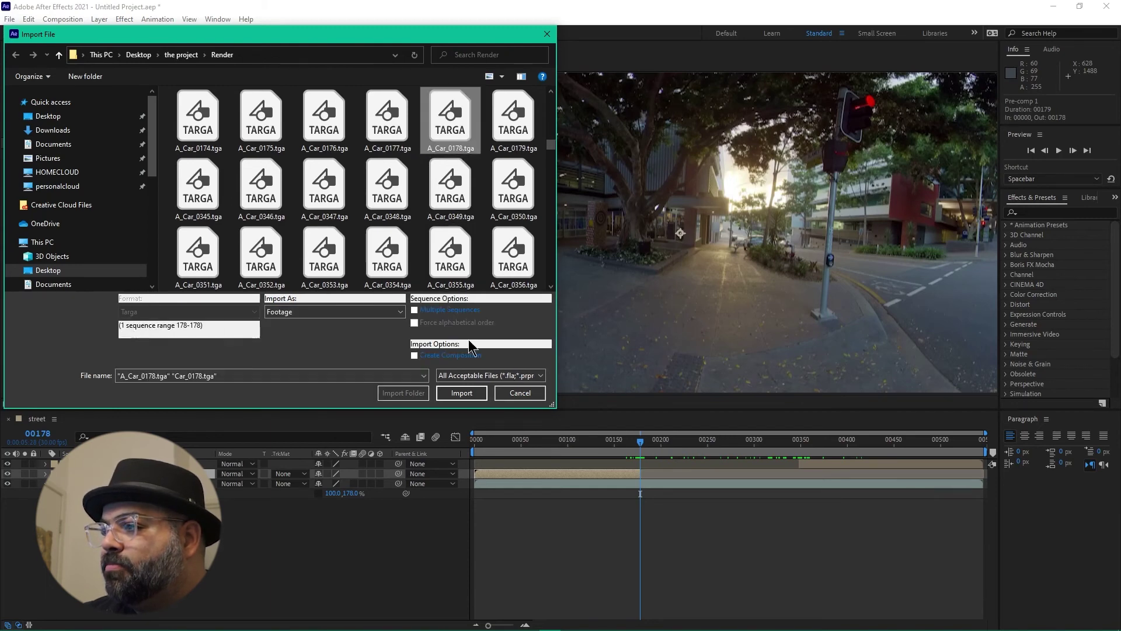
click(461, 392)
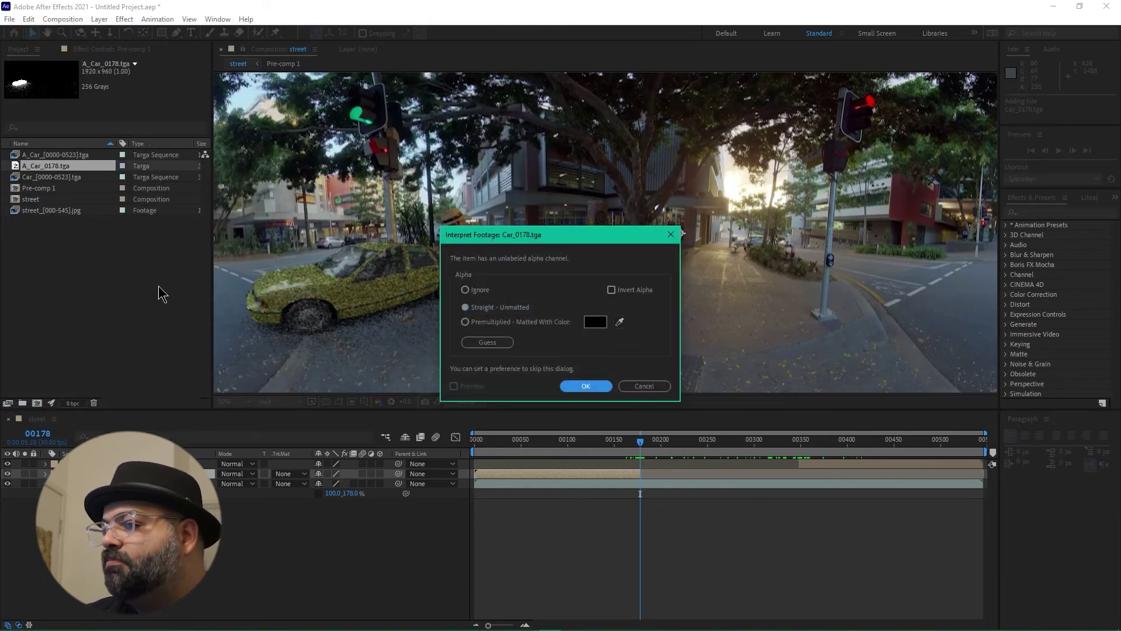
click(586, 386)
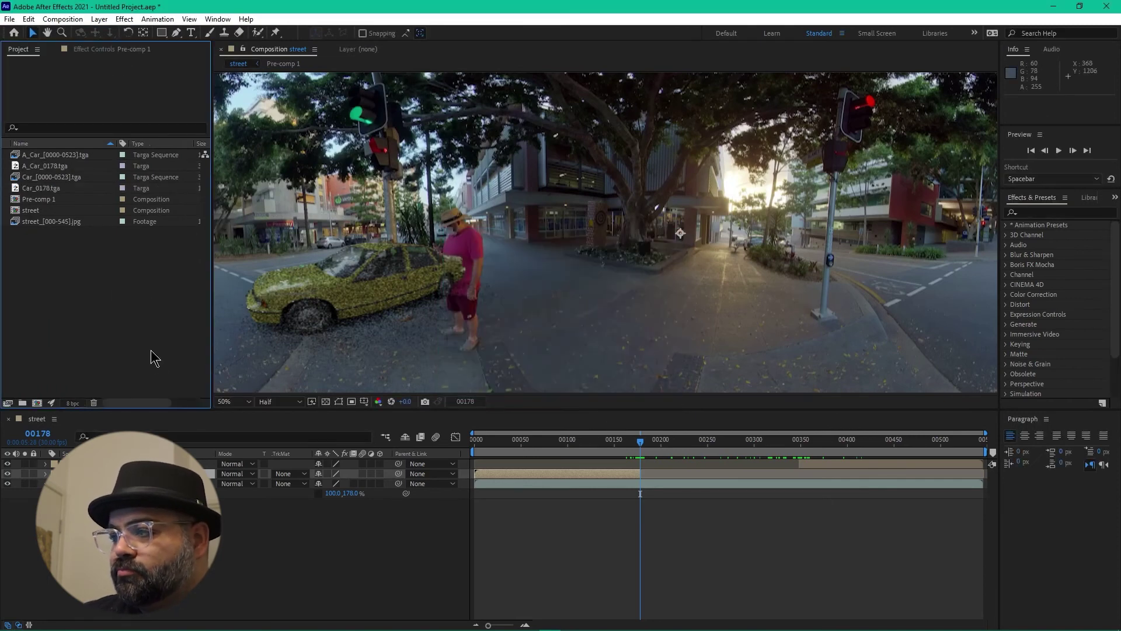
Open Pre-comp 1, duplicate its A_Car and Car sequence layers, and trim the duplicates to end at frame 178
double_click(40, 199)
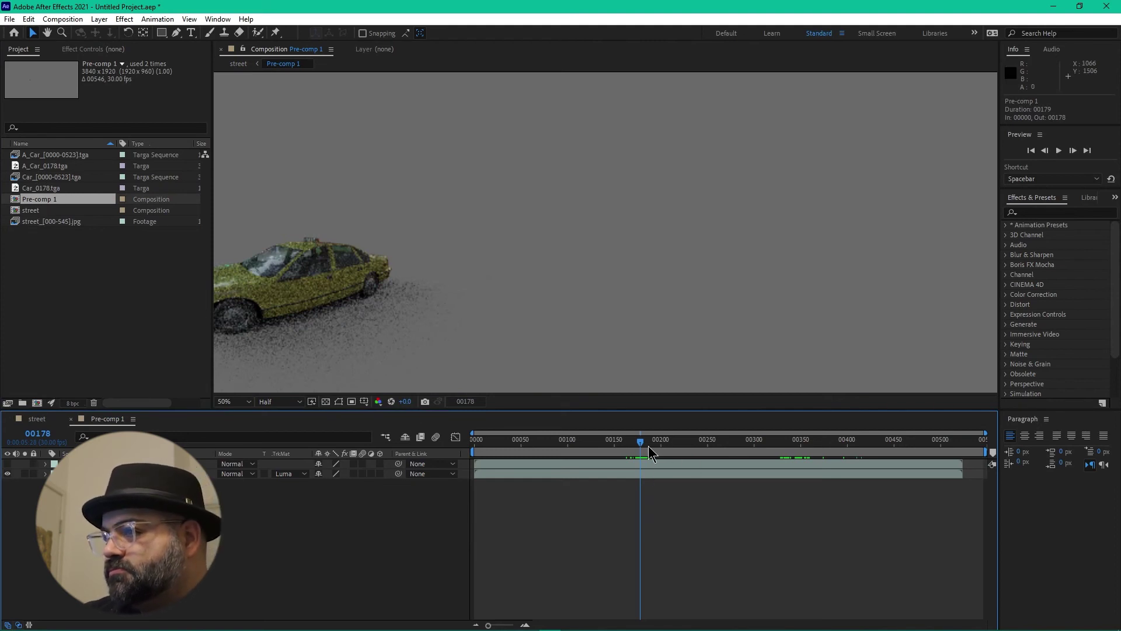
mouse_move(640, 443)
mouse_down()
mouse_move(631, 445)
mouse_move(650, 450)
mouse_move(643, 458)
mouse_up()
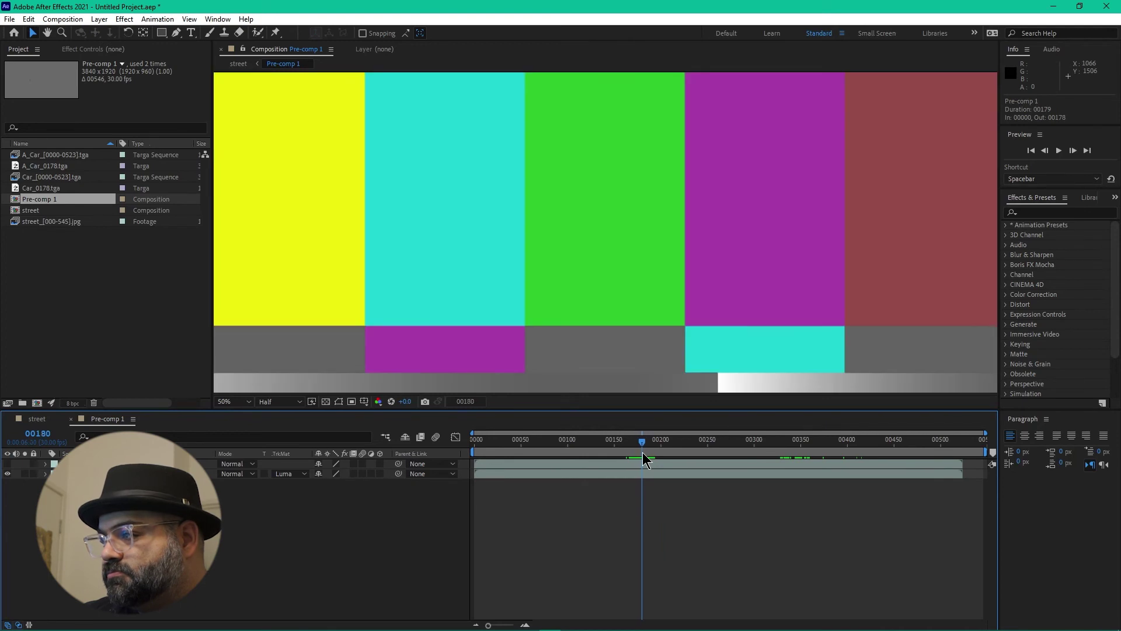
key(Page_Up)
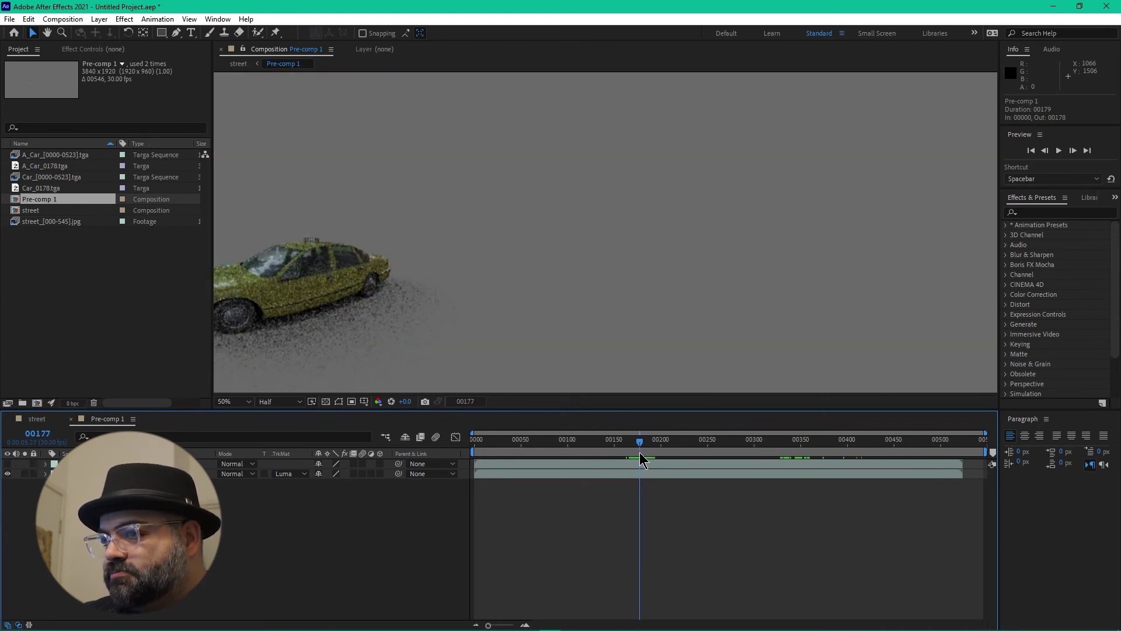
key(Page_Up)
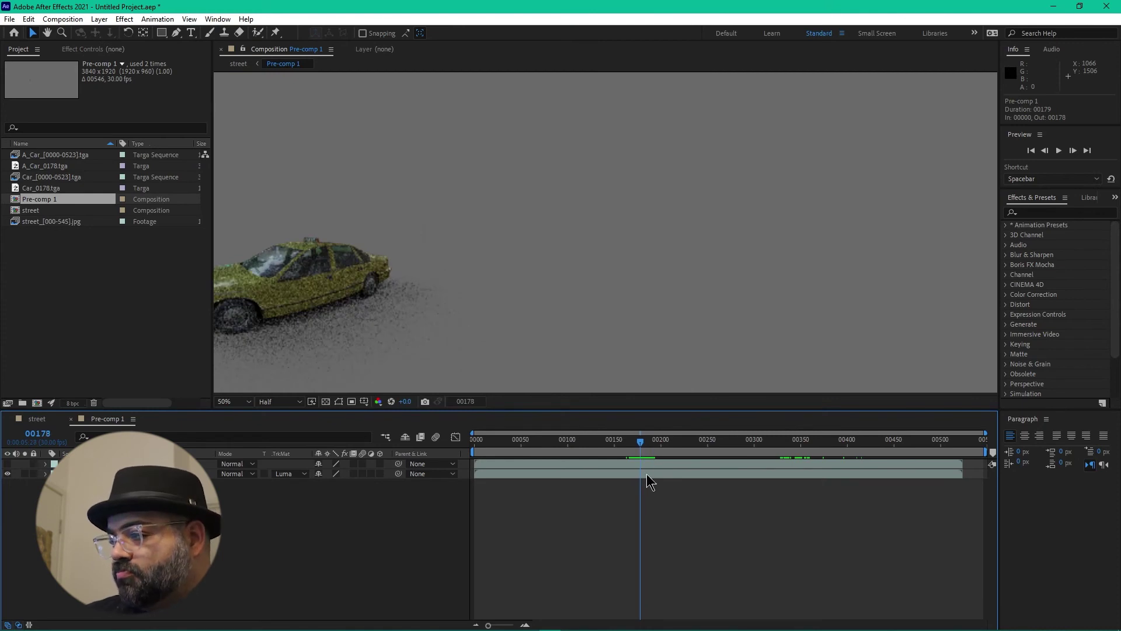
key(ctrl+a)
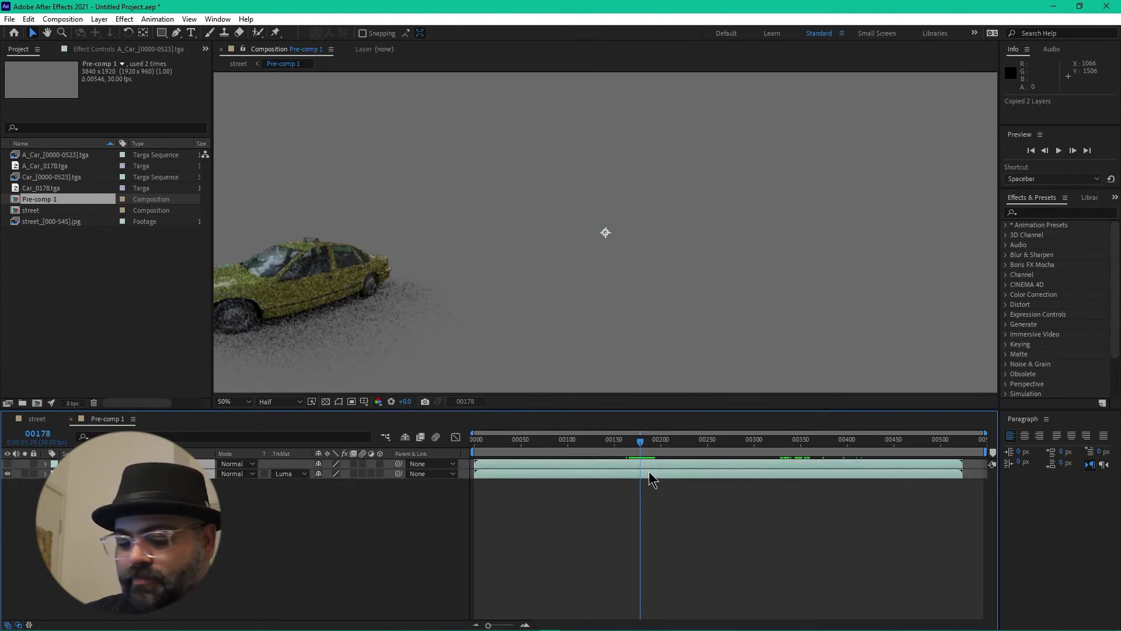
key(ctrl+v)
key(alt+bracketright)
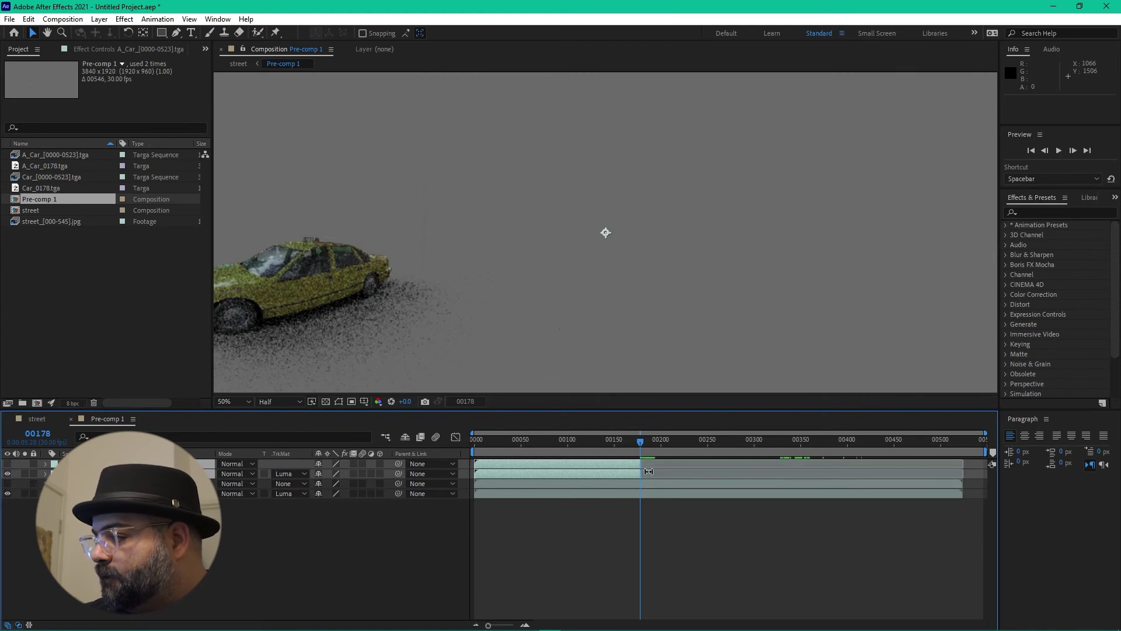
Trim the lower pair of A_Car and Car sequence layers to start at frame 345
click(673, 494)
shift+click(669, 483)
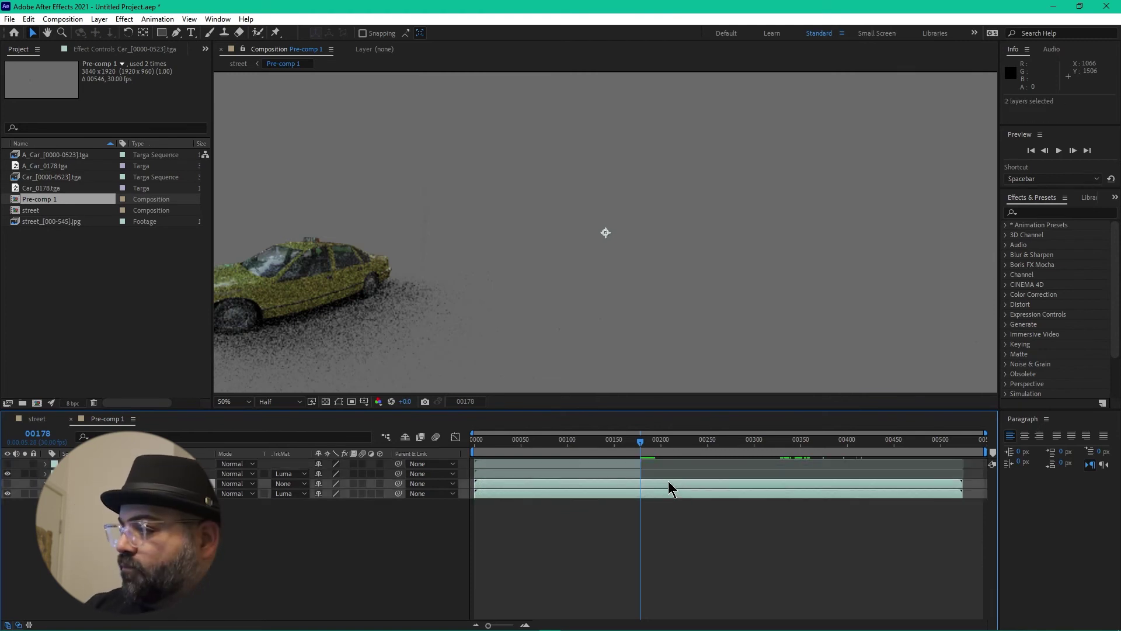
key(alt+bracketleft)
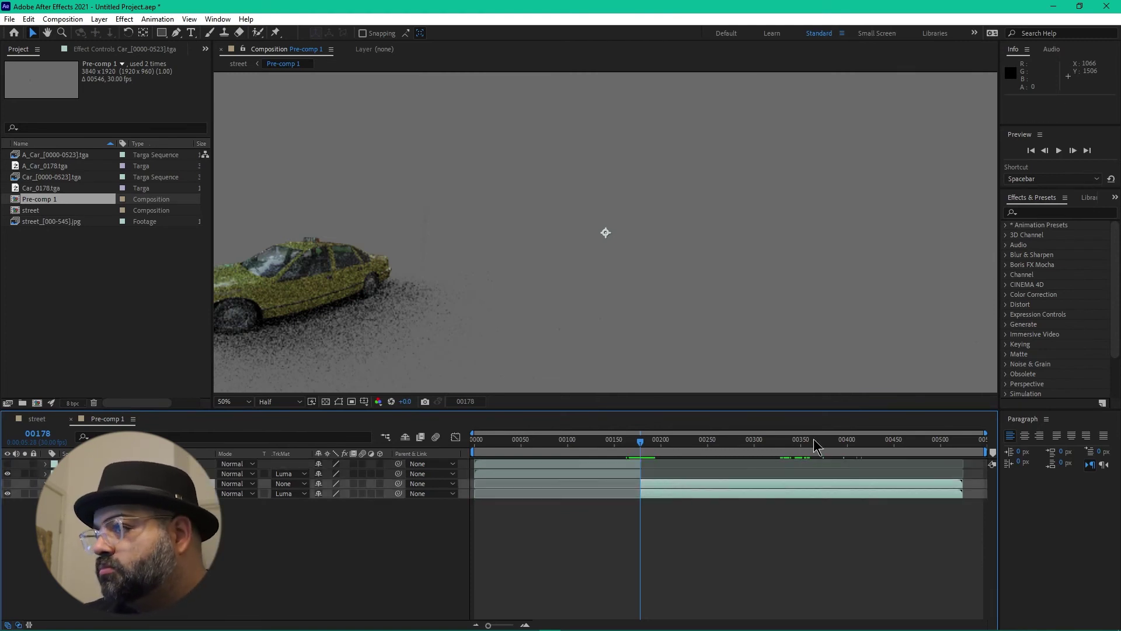
drag(816, 447, 795, 457)
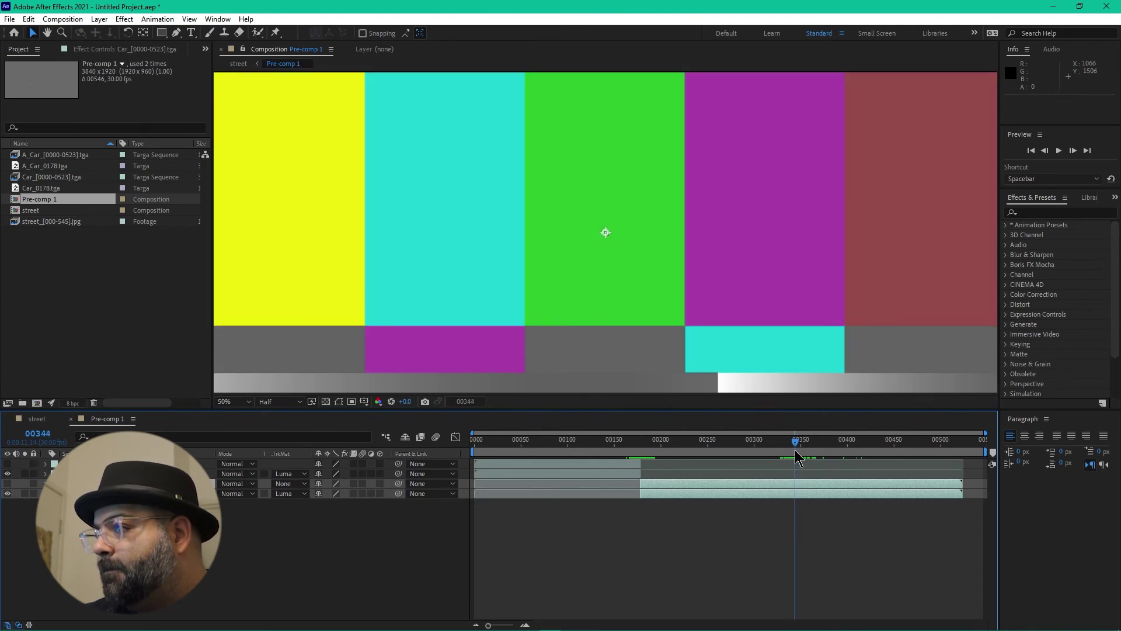
drag(797, 451, 797, 450)
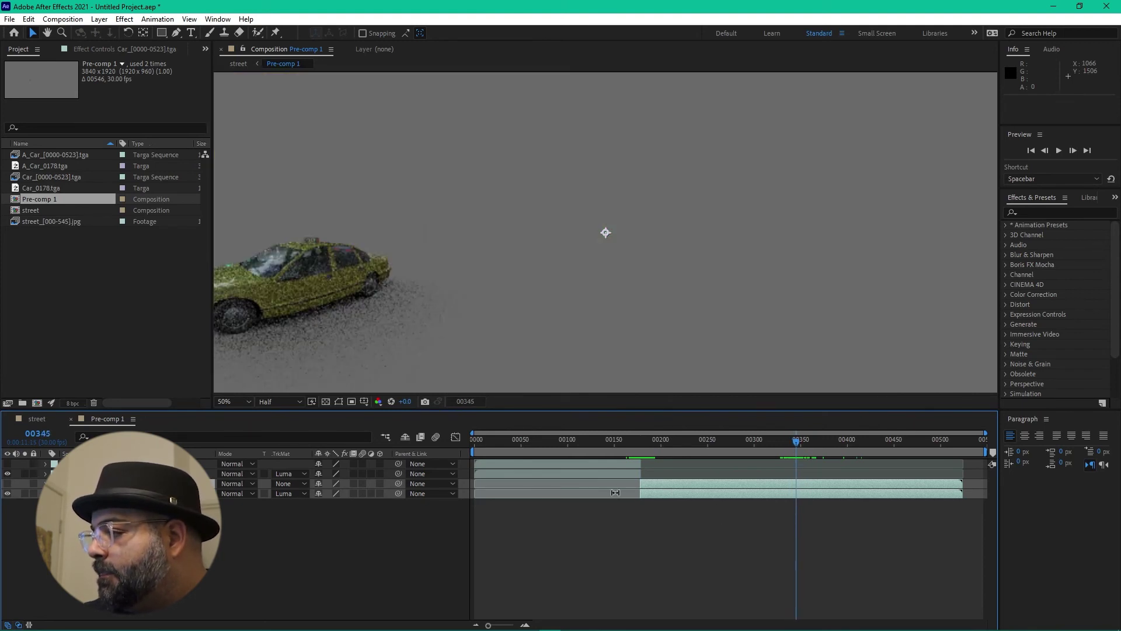
drag(643, 486, 794, 482)
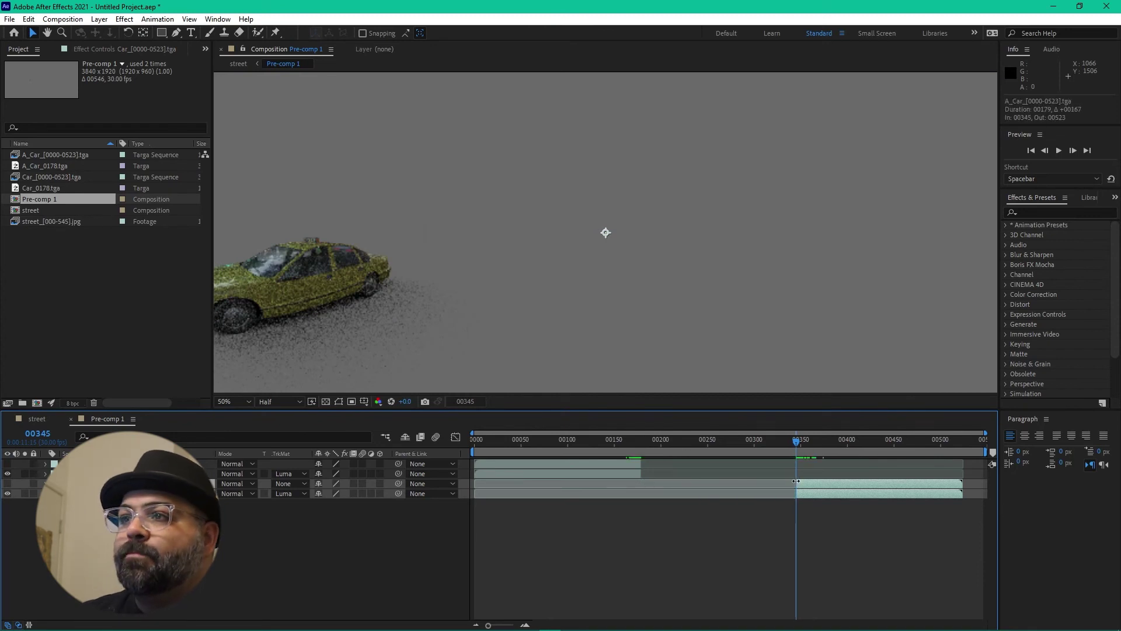
Add the stills Car_0178.tga and A_Car_0178.tga beneath the sequence layers in Pre-comp 1
click(52, 187)
ctrl+click(45, 167)
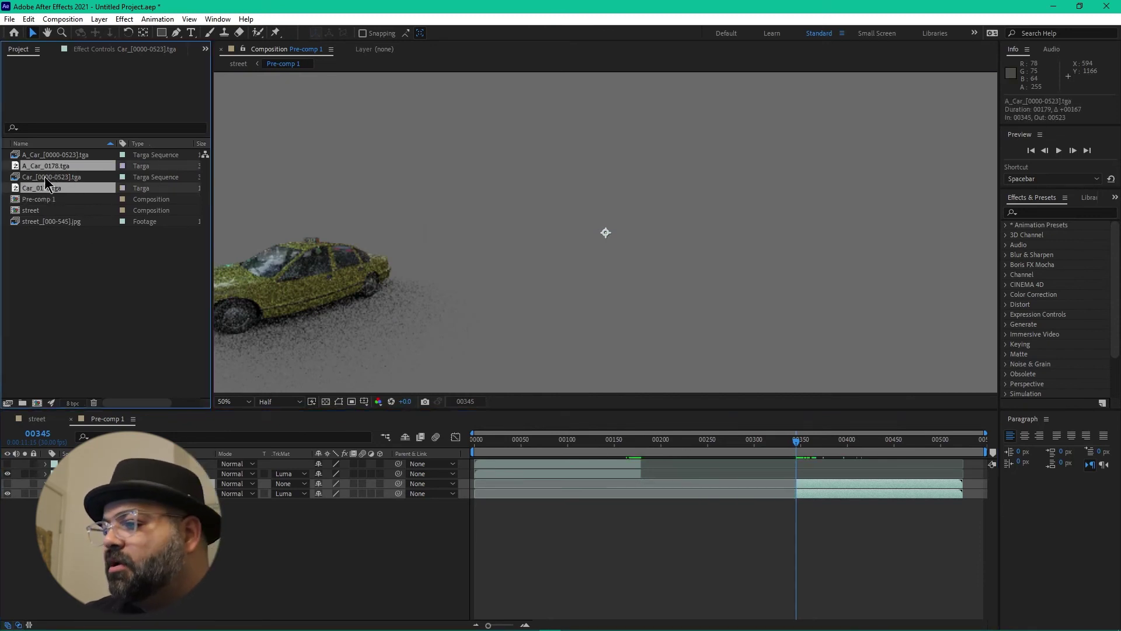
drag(44, 186, 663, 580)
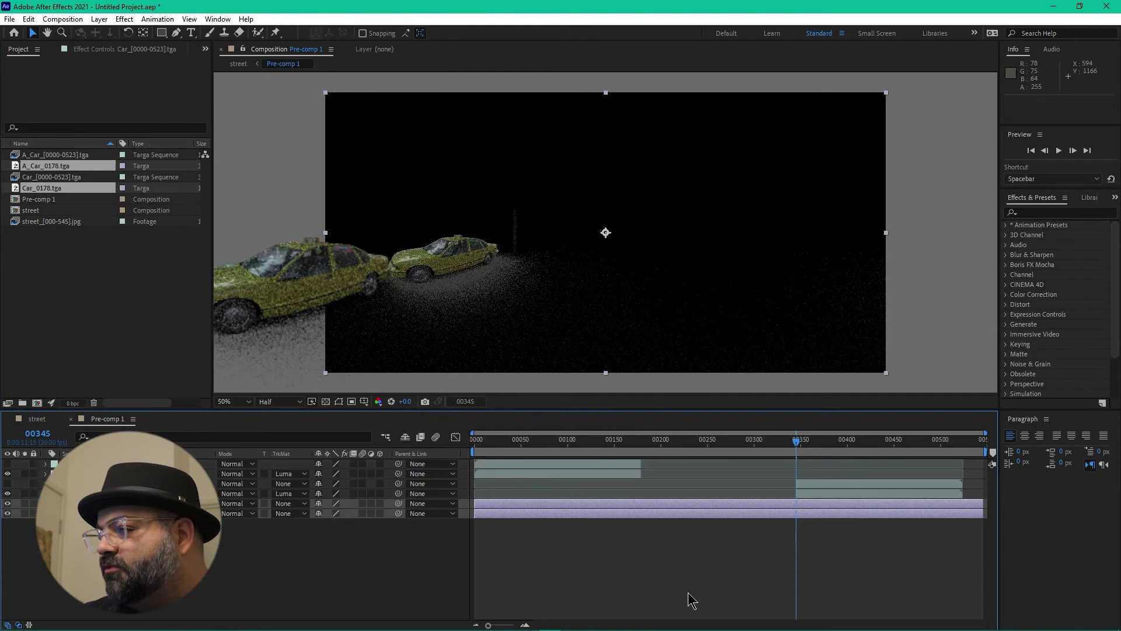
click(645, 582)
Scale the Car_0178.tga and A_Car_0178.tga still layers uniformly to 200%
click(651, 504)
key(s)
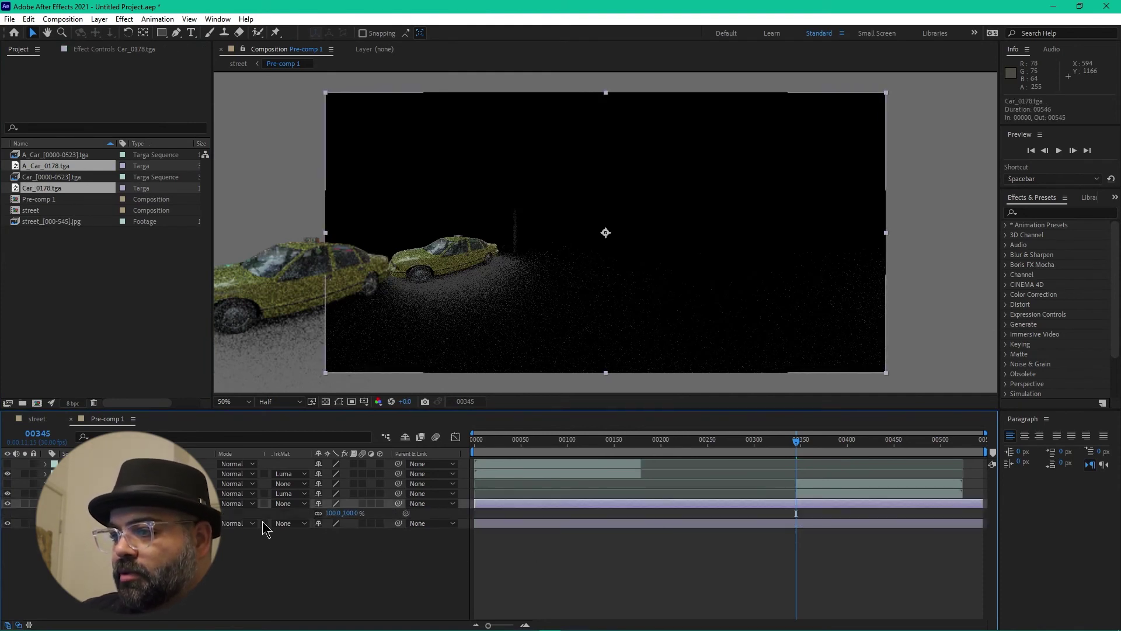
click(296, 524)
key(s)
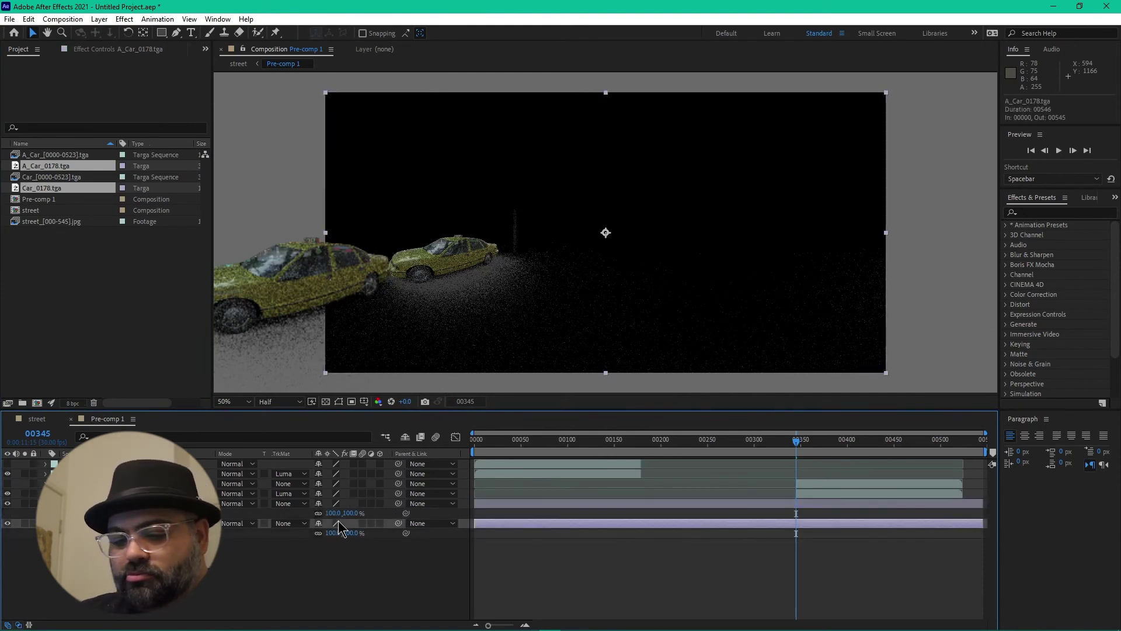
click(332, 514)
text(2)
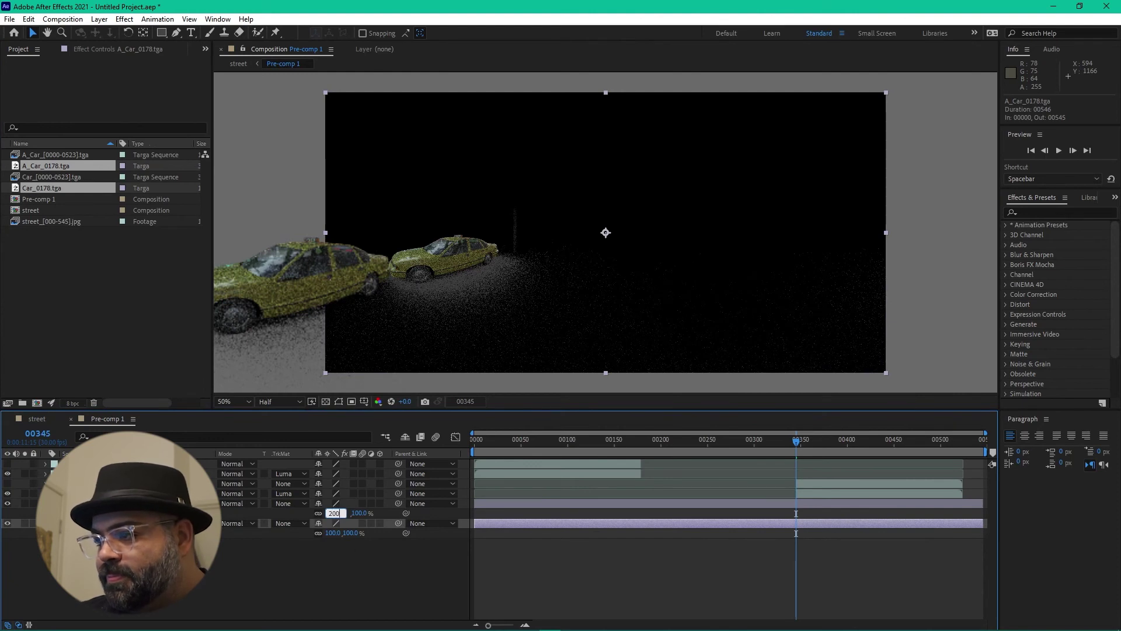
text(00)
key(Return)
click(331, 533)
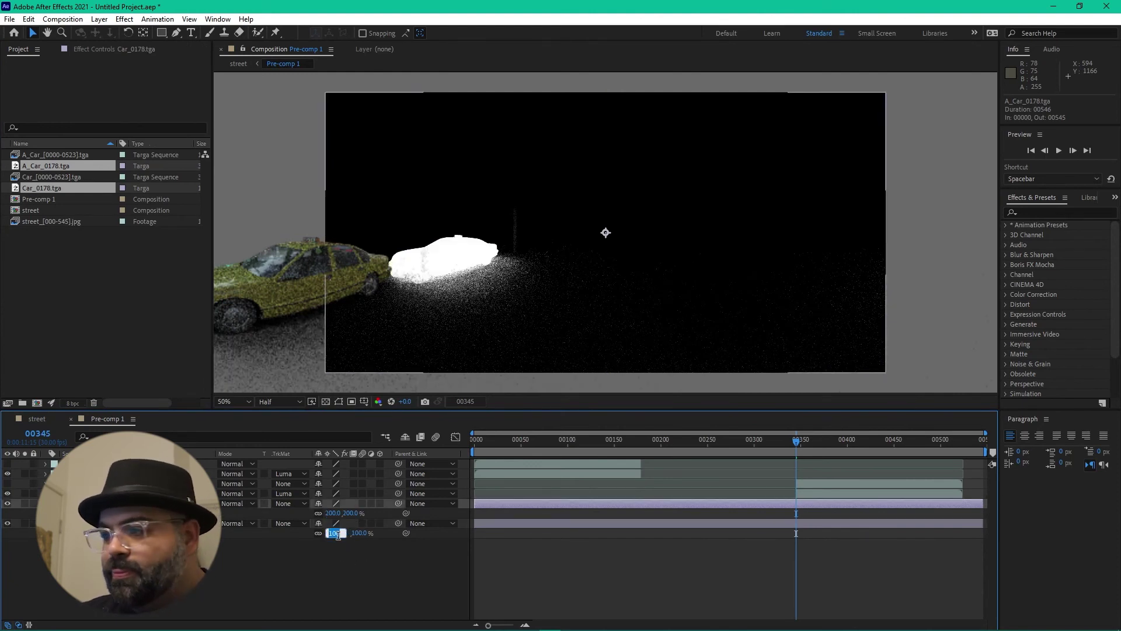
text(200)
key(Return)
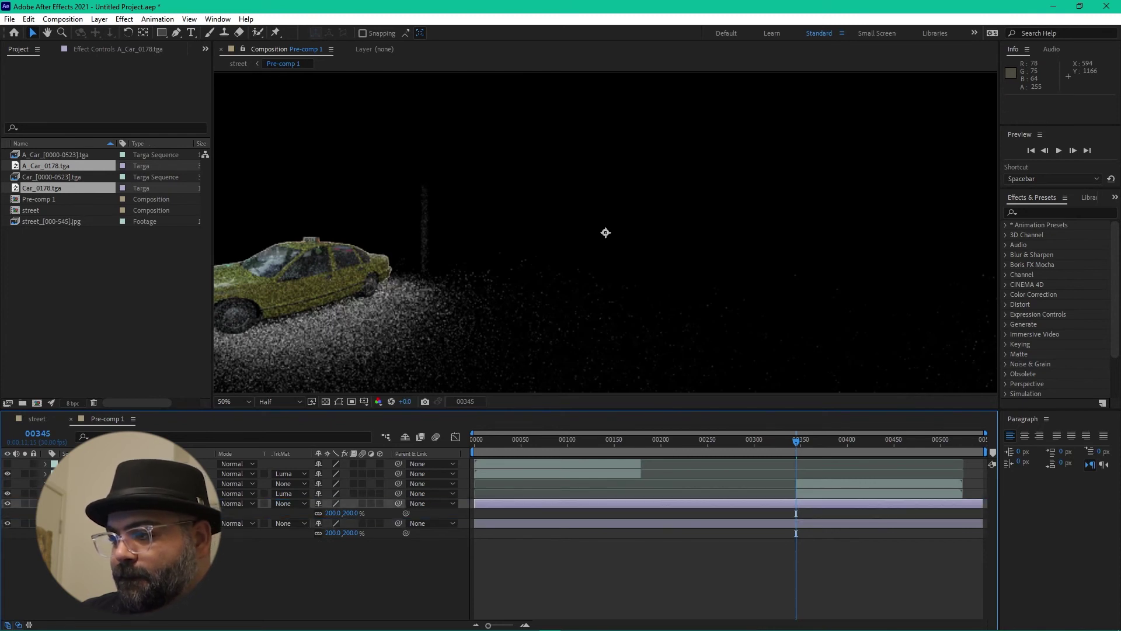
Set the Car_0178.tga still's track matte to Luma and trim both still layers to end at frame 345
click(296, 522)
click(318, 578)
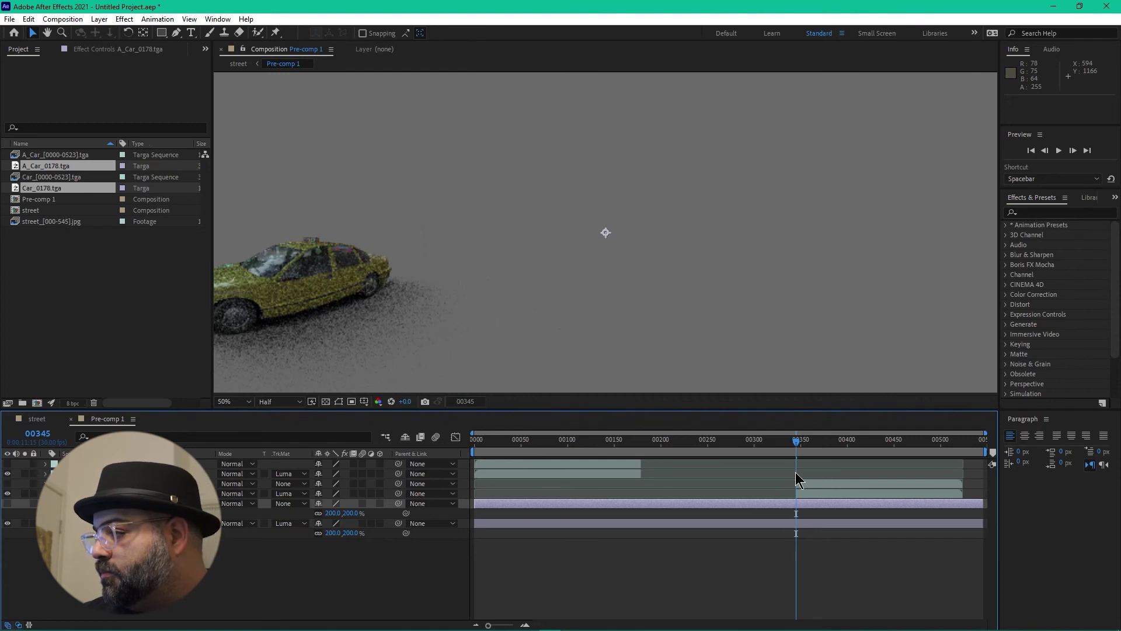
key(alt+])
click(807, 525)
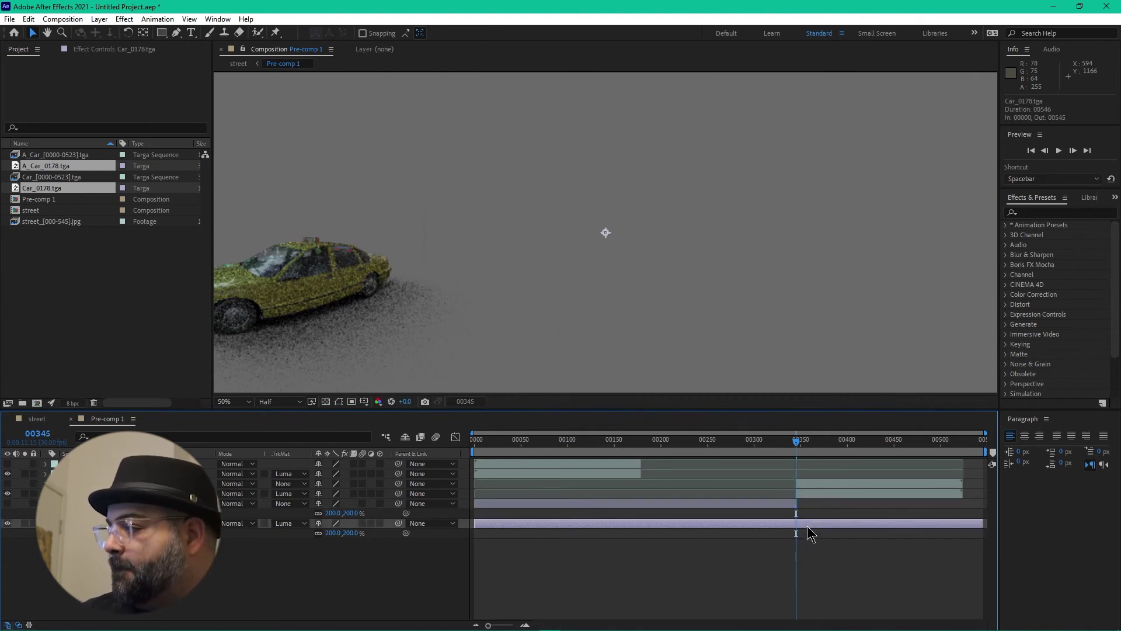
key(alt+])
Trim the Car_0178.tga and A_Car_0178.tga still layers to start at frame 178
click(642, 444)
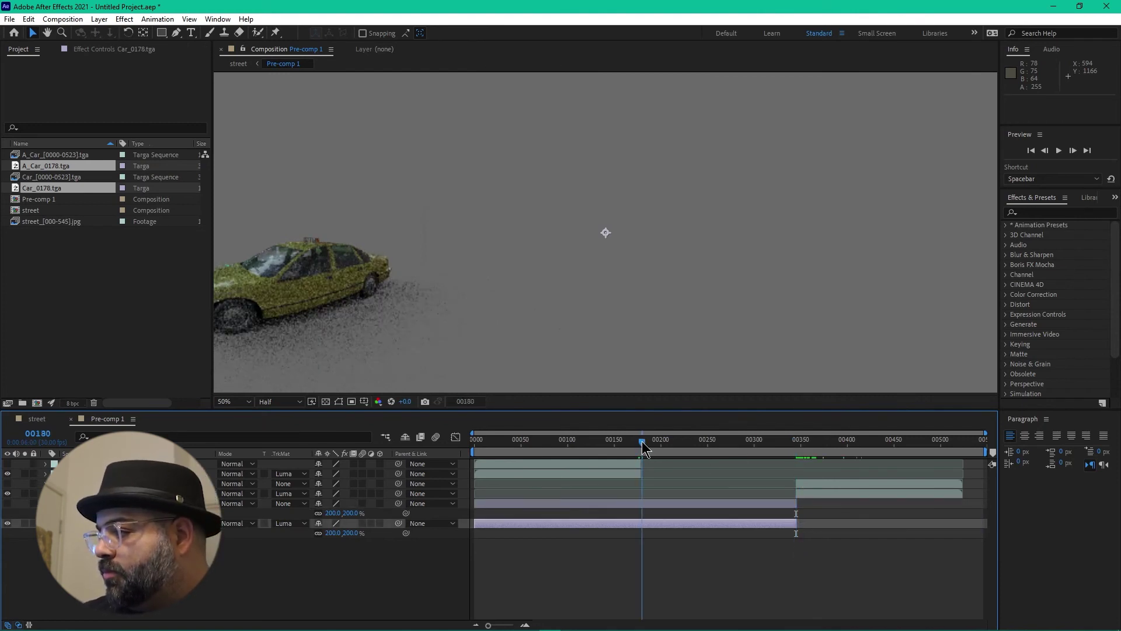
click(640, 446)
key(alt+[)
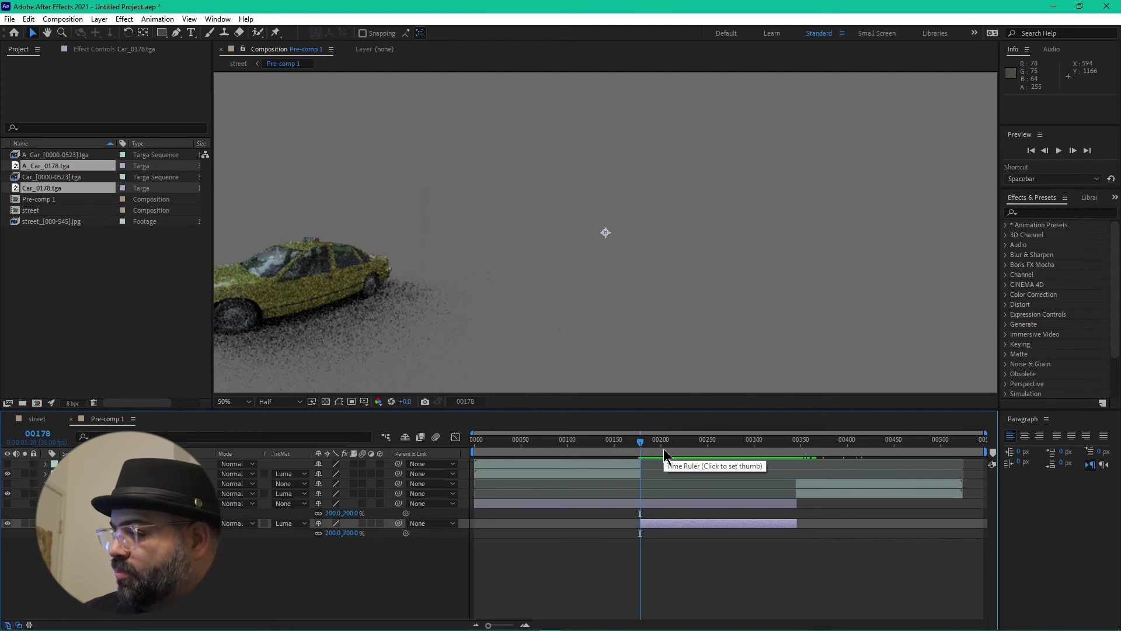
click(644, 505)
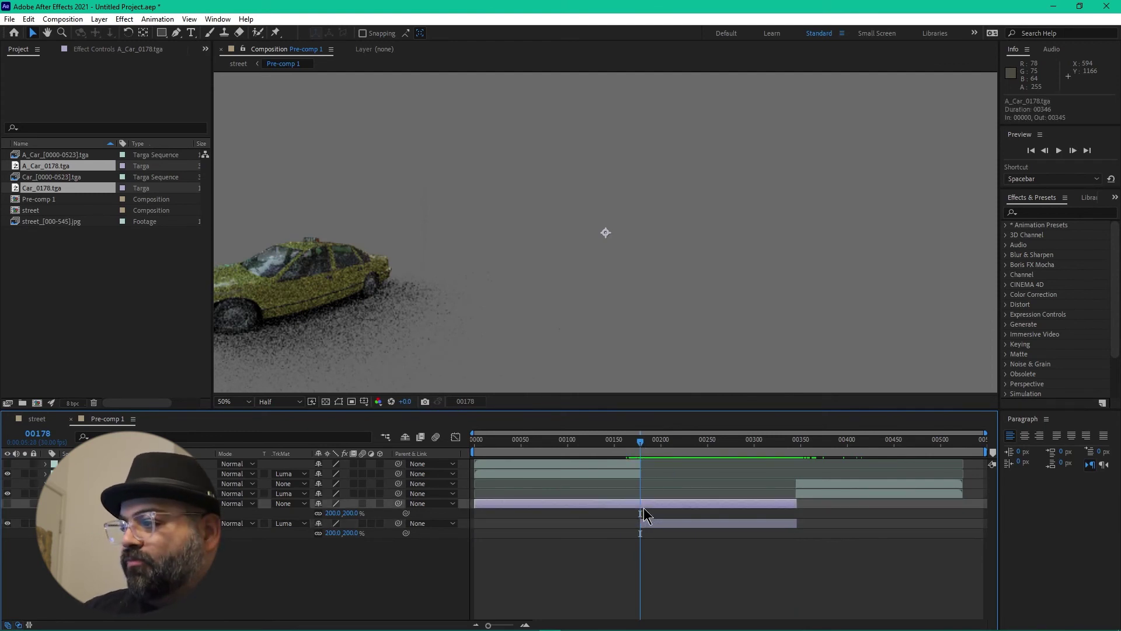
key(alt+[)
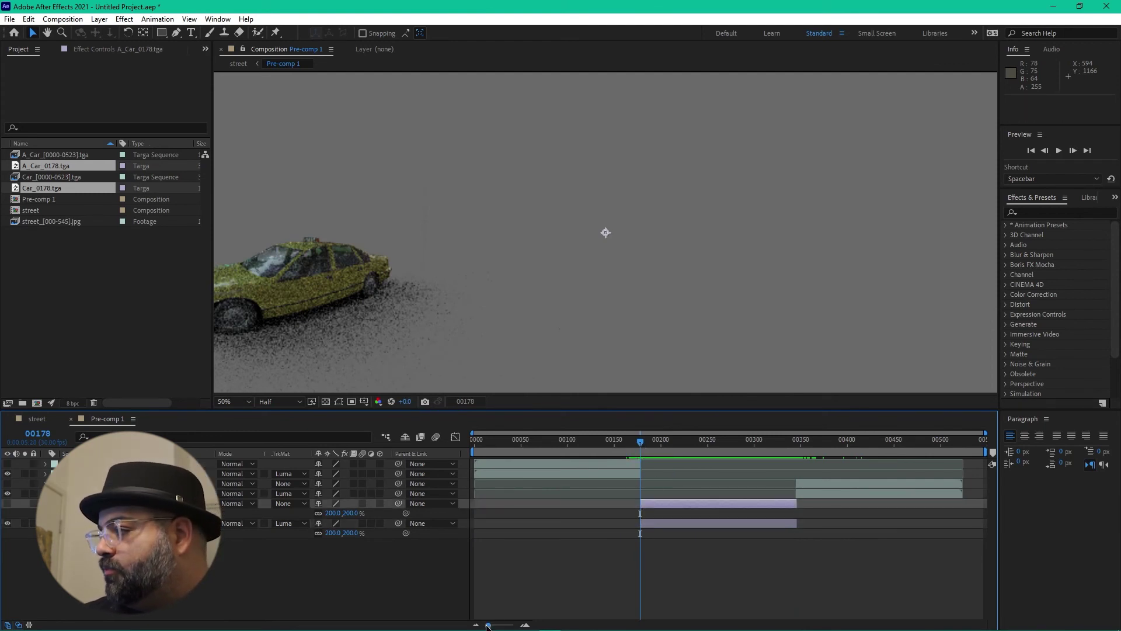
Shorten the upper pair of A_Car and Car sequence layers by one frame, ending at frame 177
drag(488, 626, 512, 626)
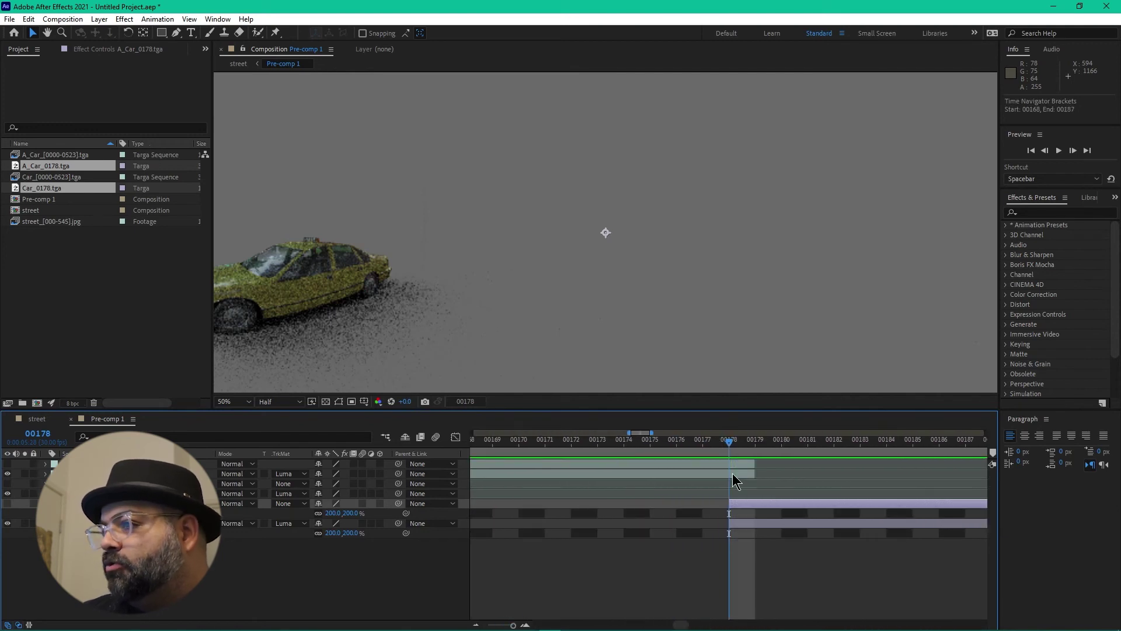
drag(743, 437, 727, 473)
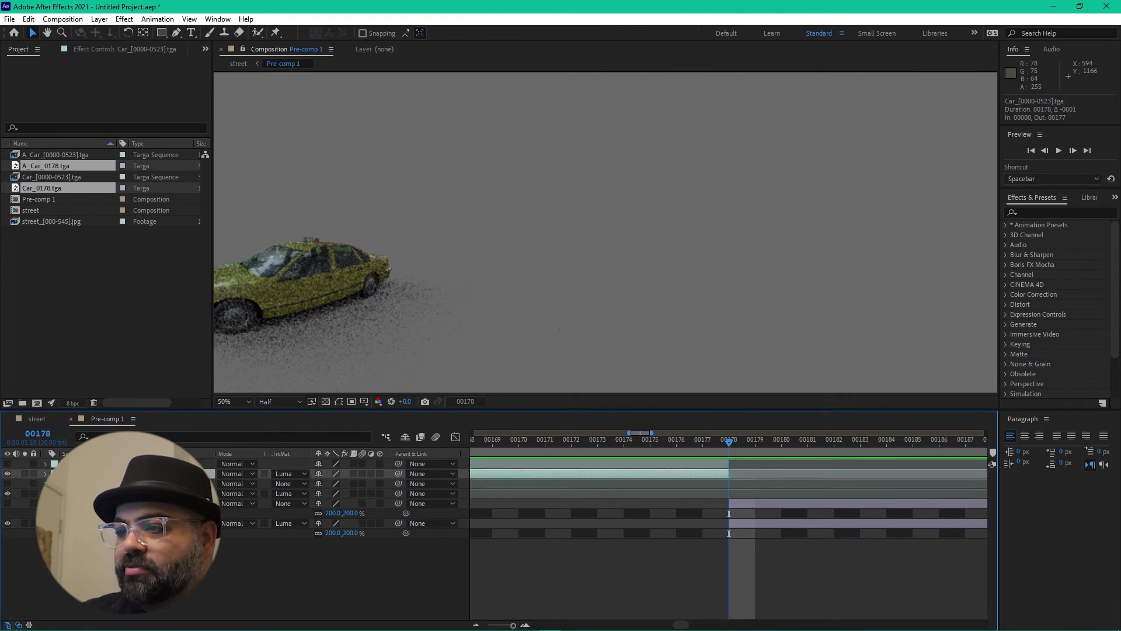
key(ctrl+Down)
key(ctrl+Down)
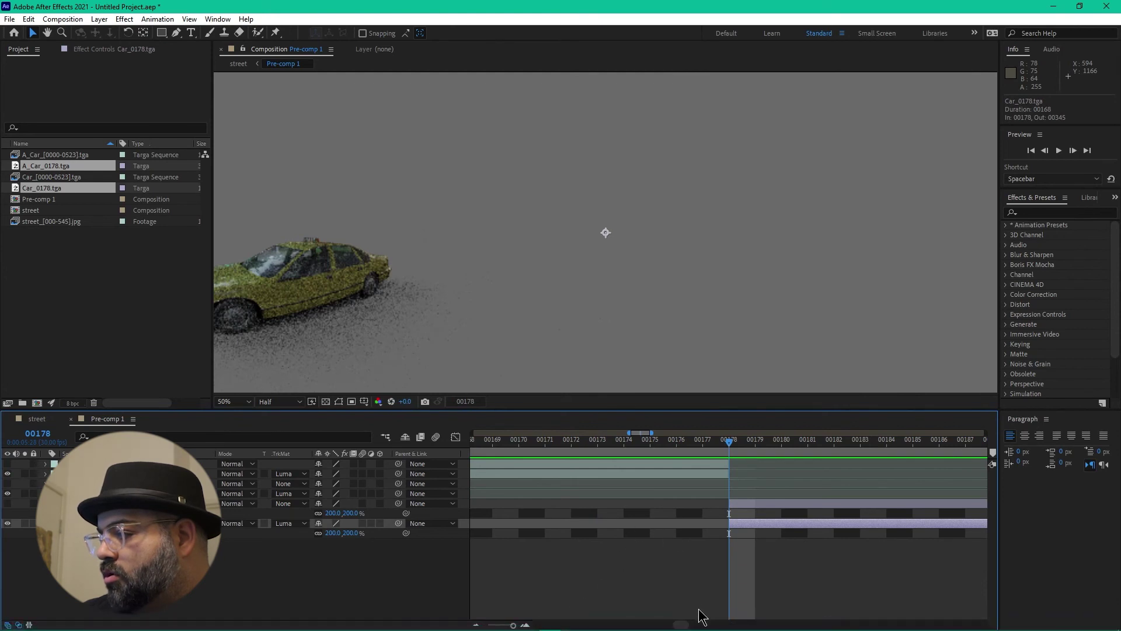
Shorten both still layers by one frame, ending at frame 344, and scrub along the timeline to check the joins
drag(680, 626, 826, 593)
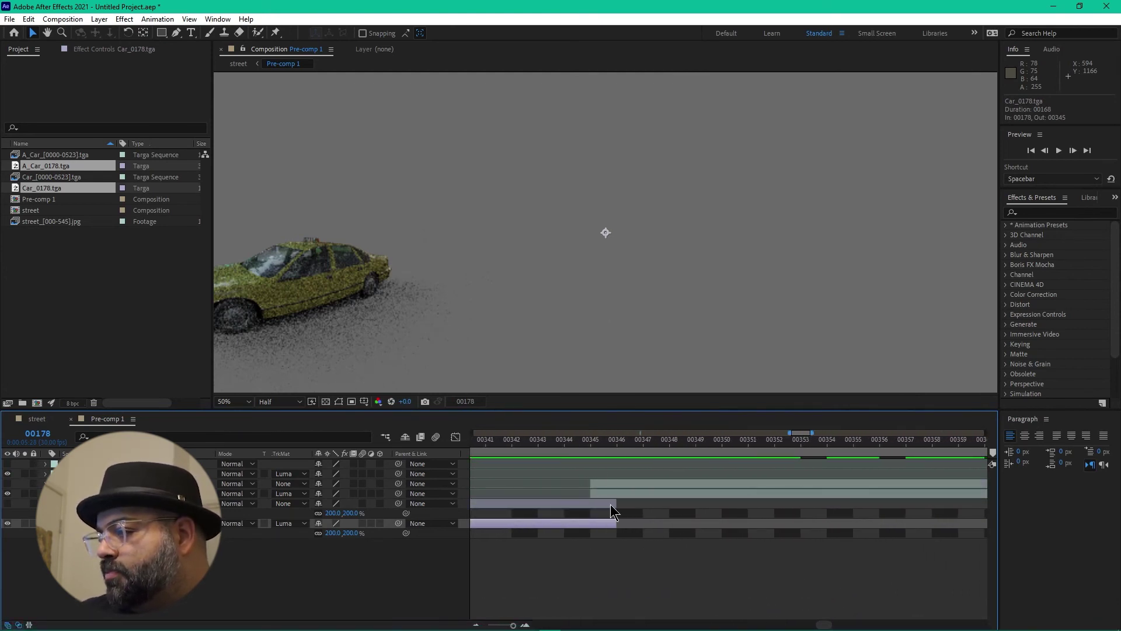
drag(618, 502, 597, 523)
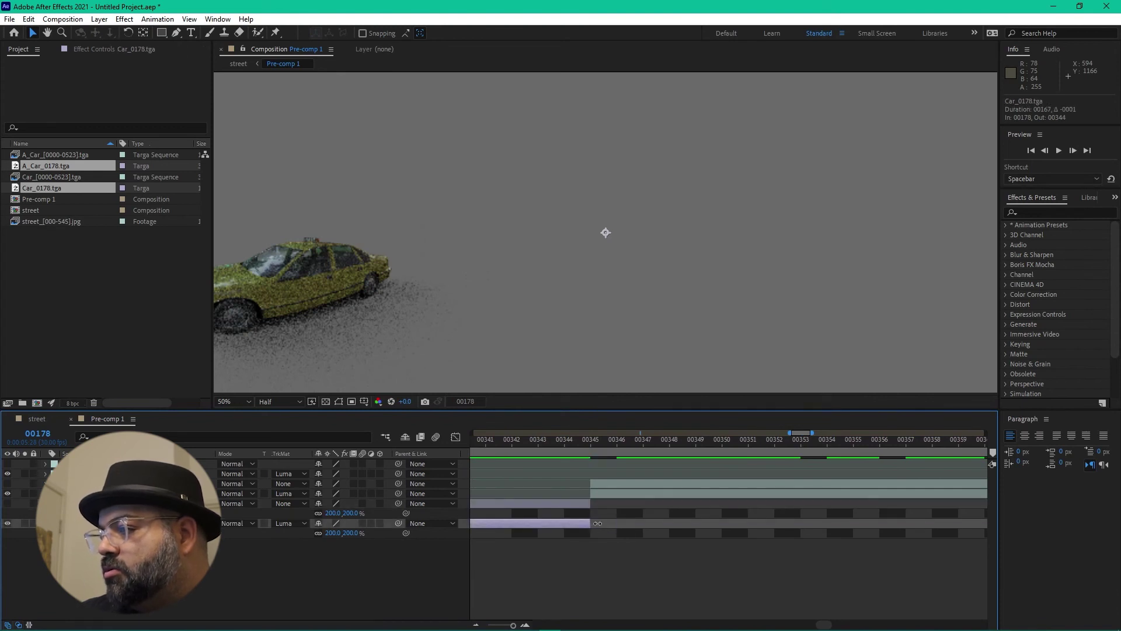
drag(570, 439, 987, 456)
In the street composition, delete the later Pre-comp 1 layer, extend the remaining one to frame 545, and preview the result
click(239, 64)
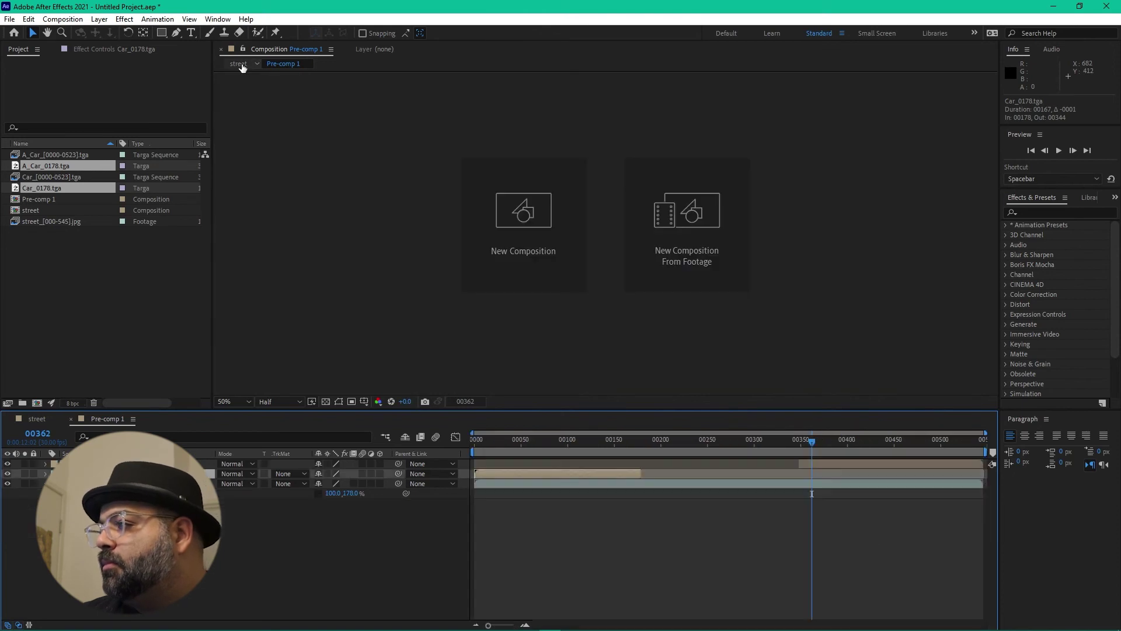
drag(810, 444, 652, 480)
click(846, 464)
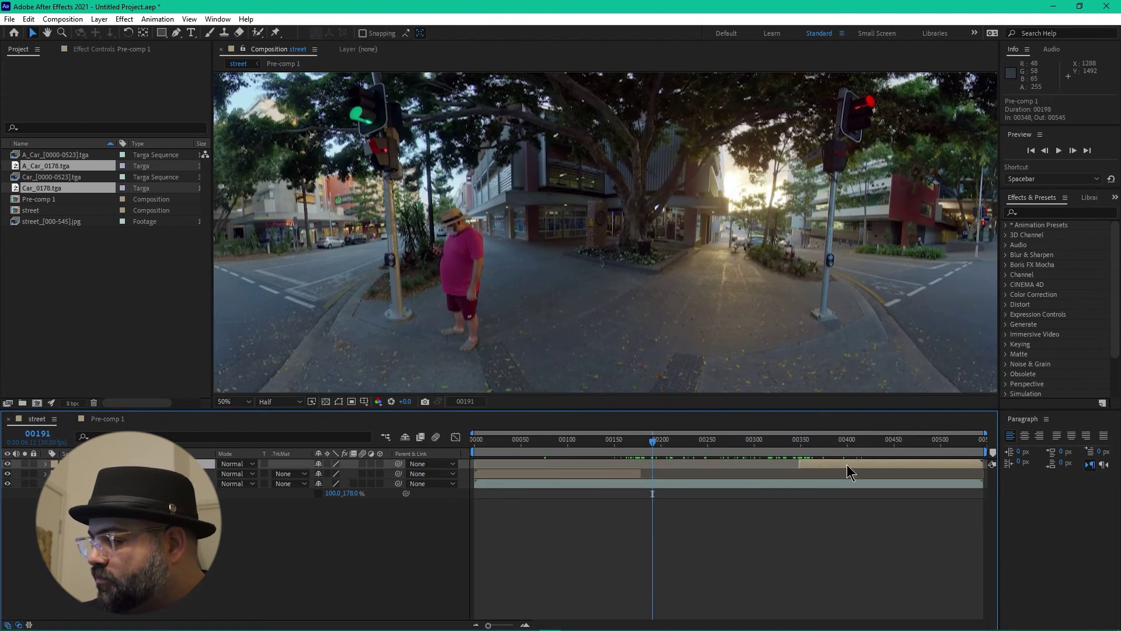
key(Delete)
drag(874, 479, 1095, 478)
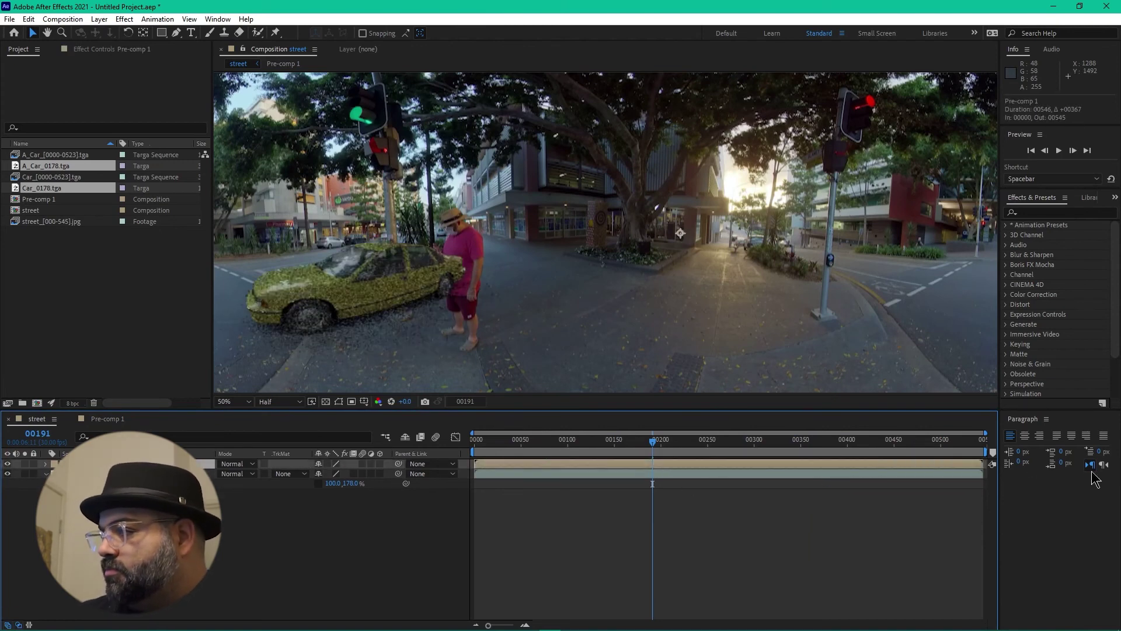
drag(652, 445, 578, 443)
key(space)
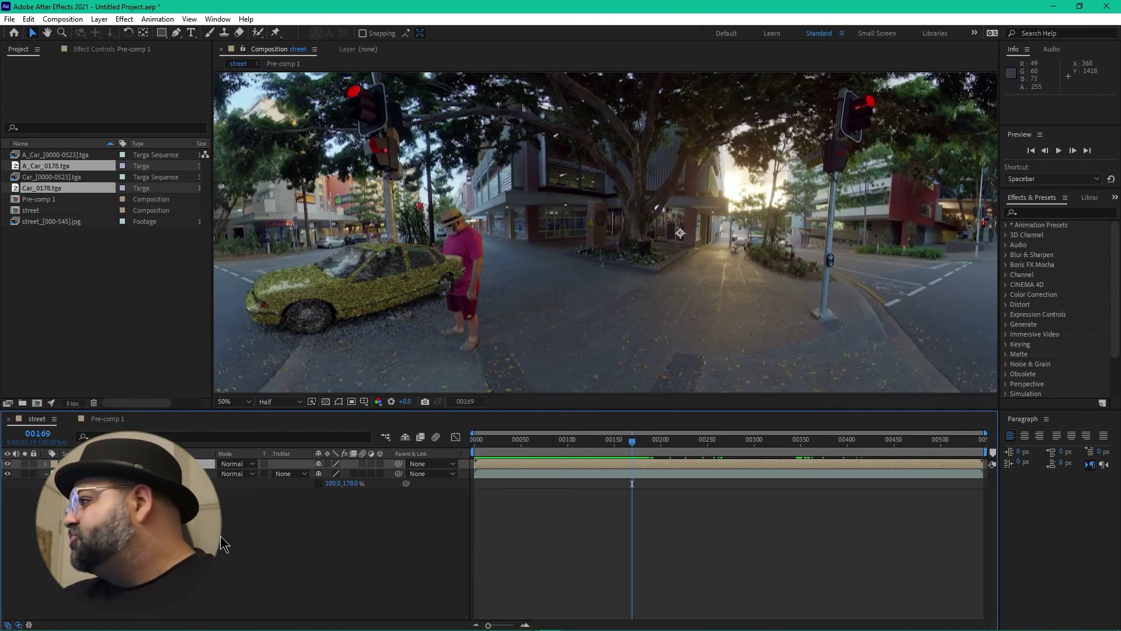
Apply the VR Rotate Sphere effect to the Pre-comp 1 layer, keeping its horizontal field of view at 360
click(1059, 211)
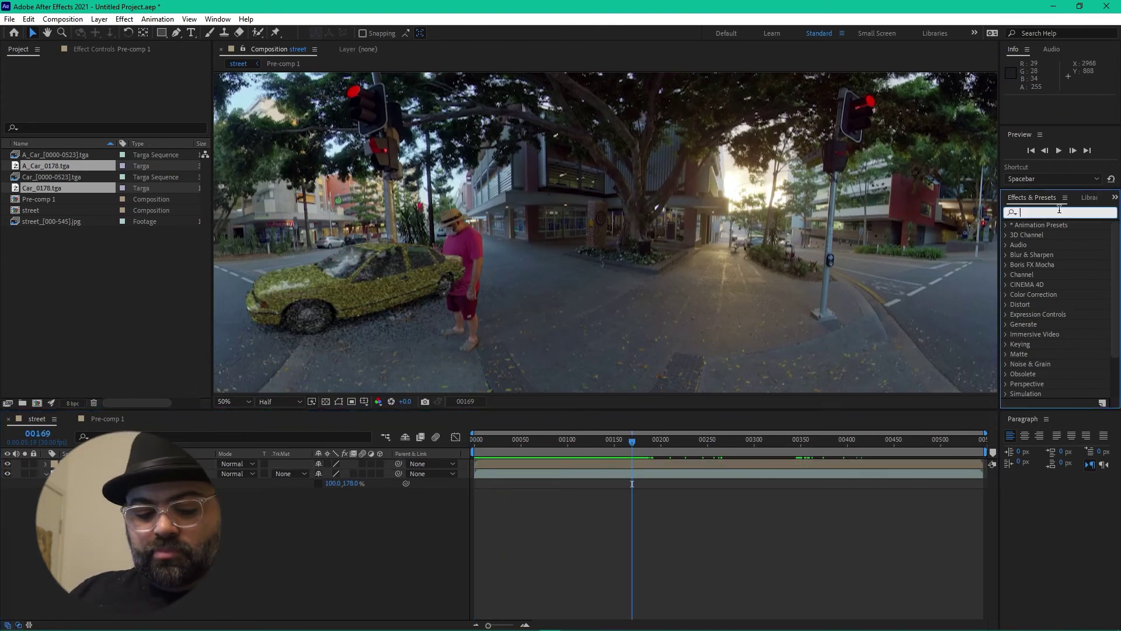
text(vr)
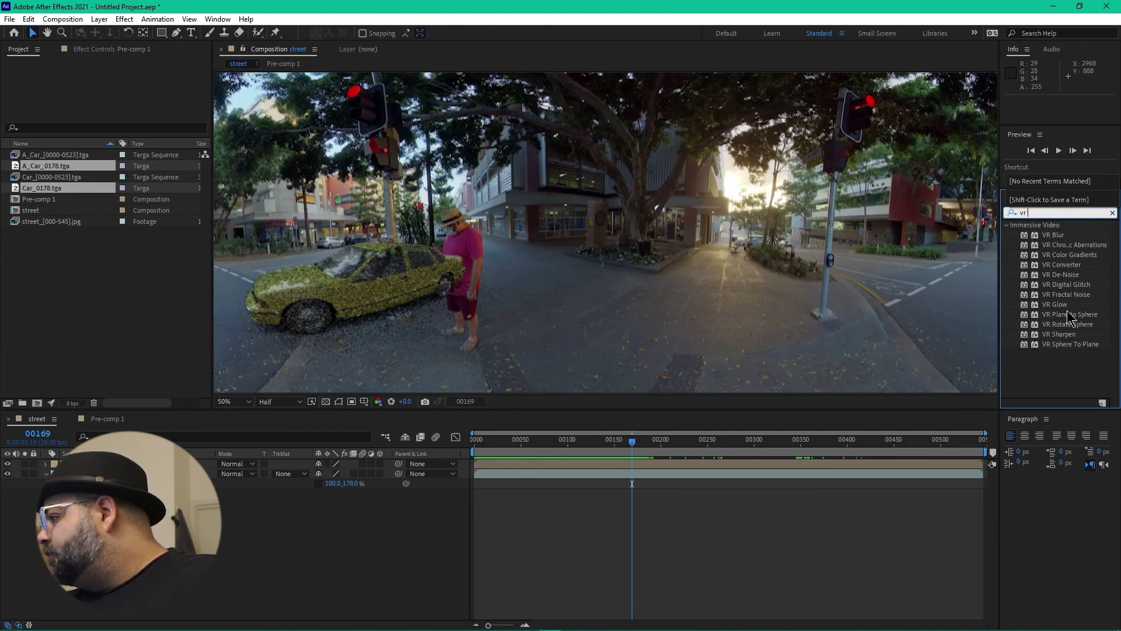
drag(1068, 324, 494, 464)
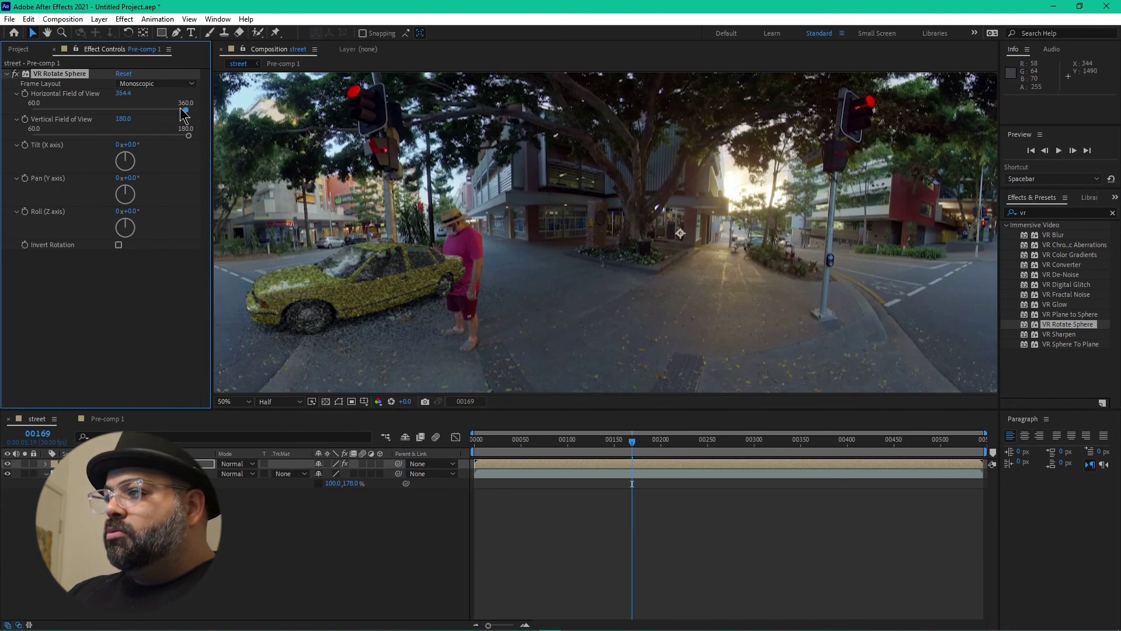
mouse_move(181, 109)
mouse_down()
mouse_move(157, 106)
mouse_move(184, 115)
mouse_up()
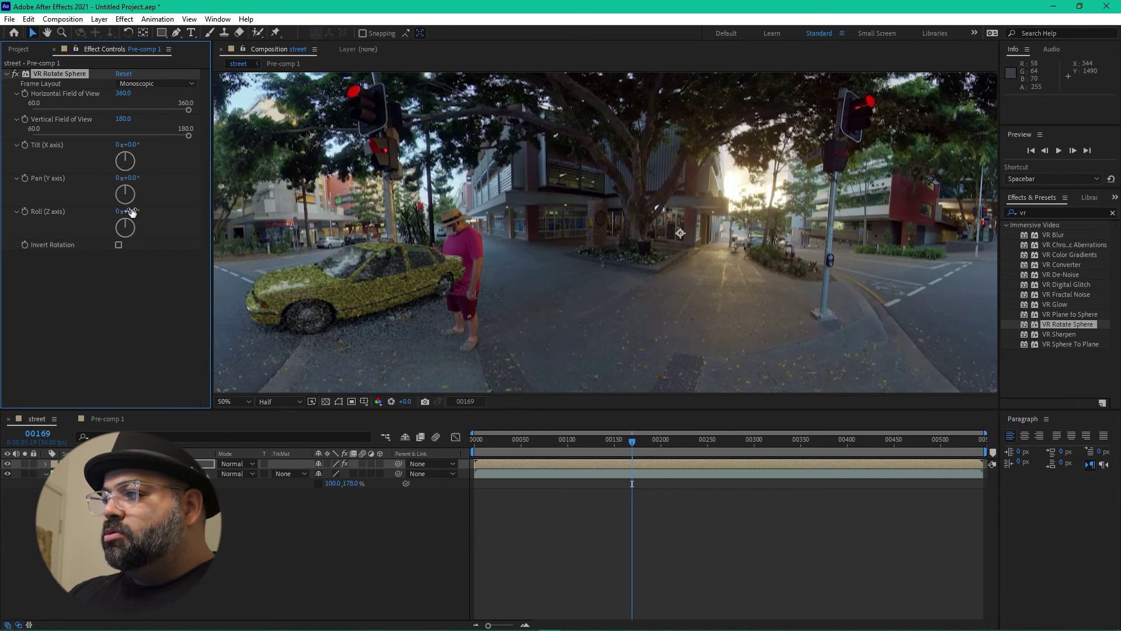
Set the VR Rotate Sphere pan (Y axis) to -35°, checking the taxi's position at several frames
drag(128, 211, 109, 191)
drag(633, 442, 464, 450)
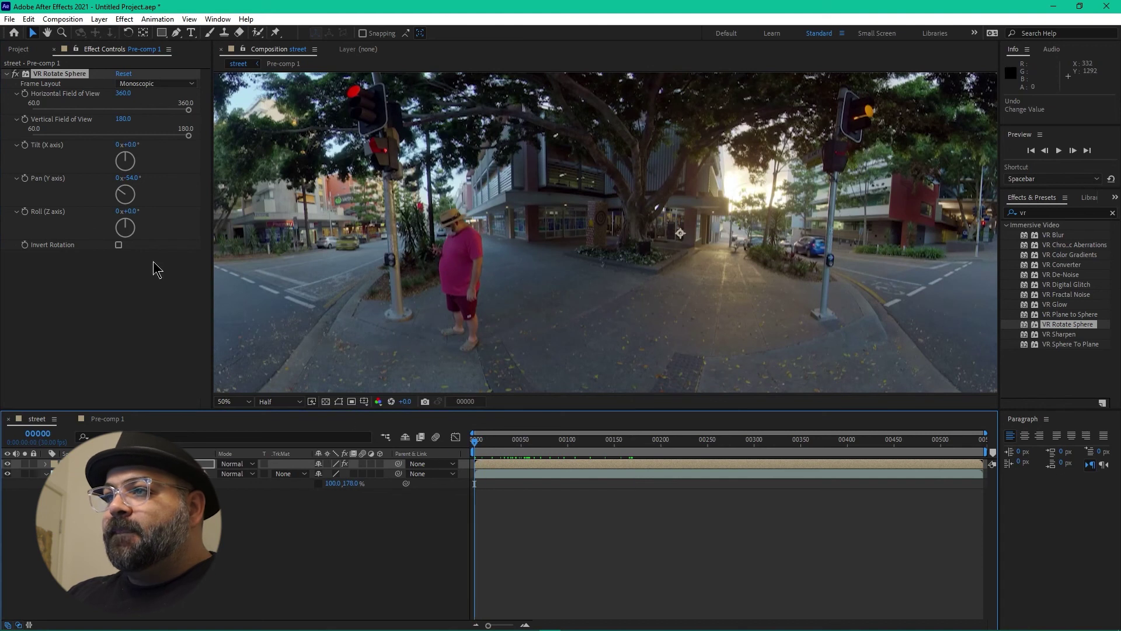
drag(129, 181, 140, 178)
drag(483, 448, 576, 442)
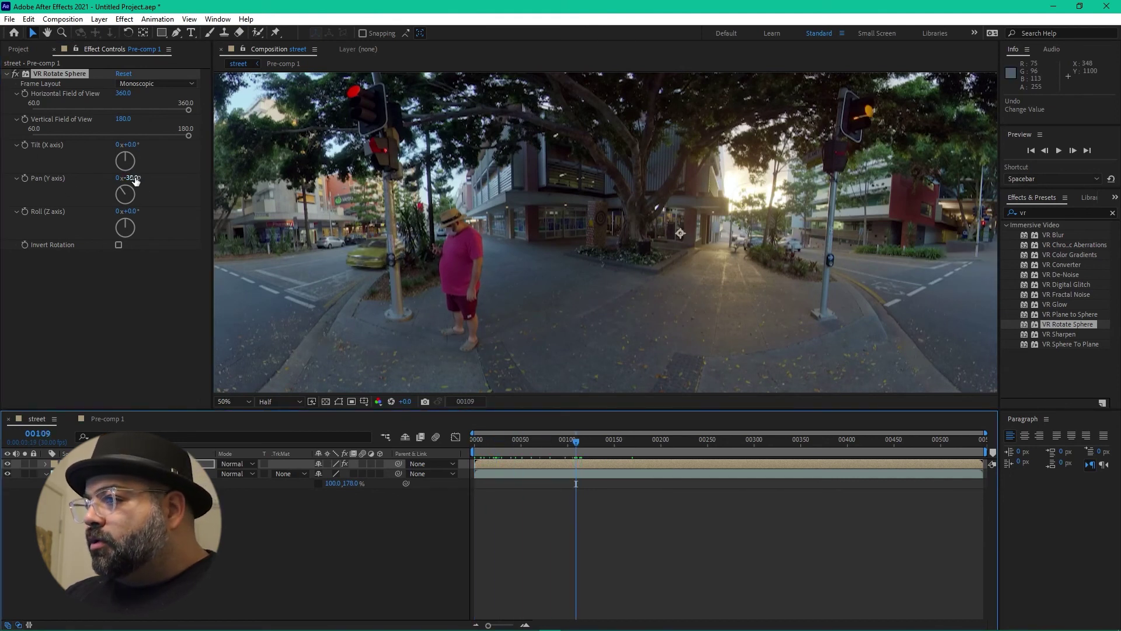
drag(136, 177, 135, 178)
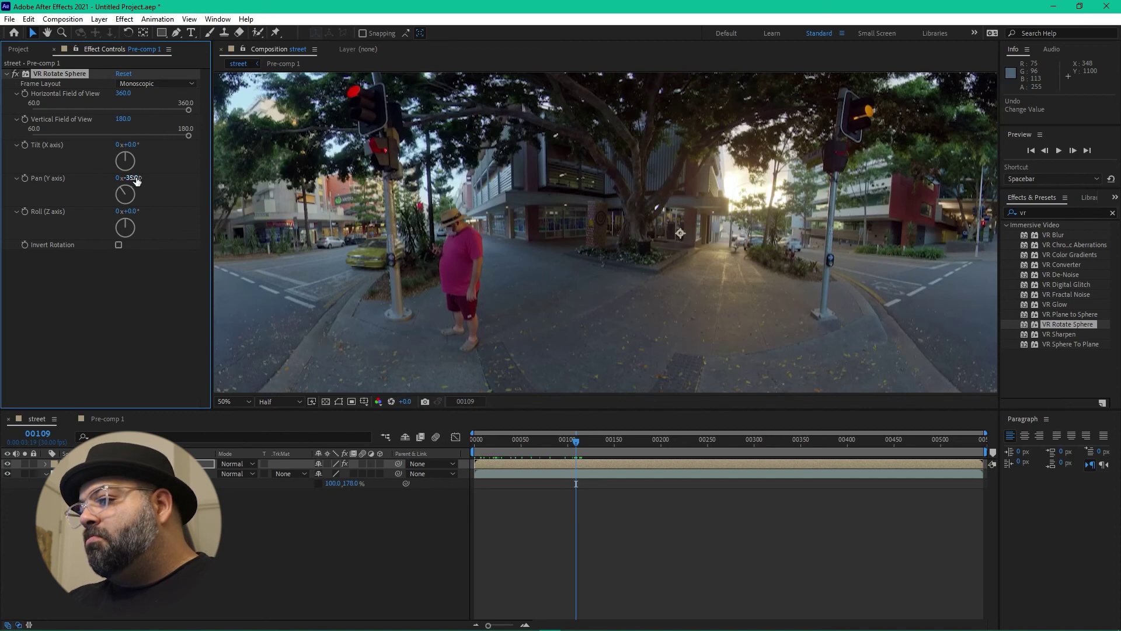
drag(578, 438, 396, 447)
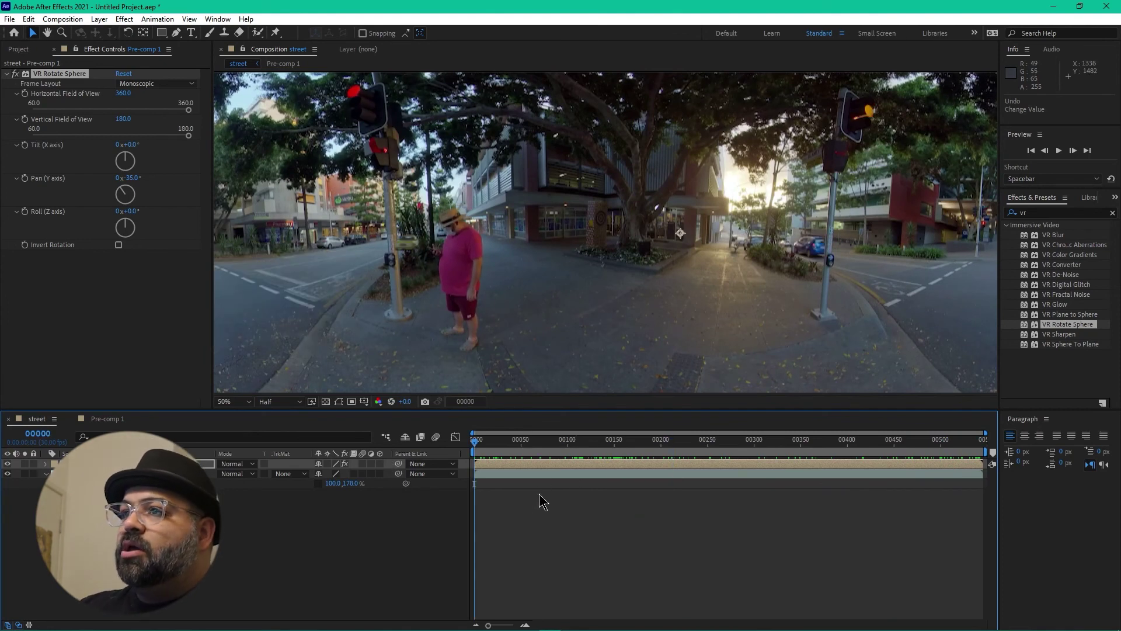
Send the street composition to the Adobe Media Encoder queue and dismiss the entry point error dialogs
click(9, 19)
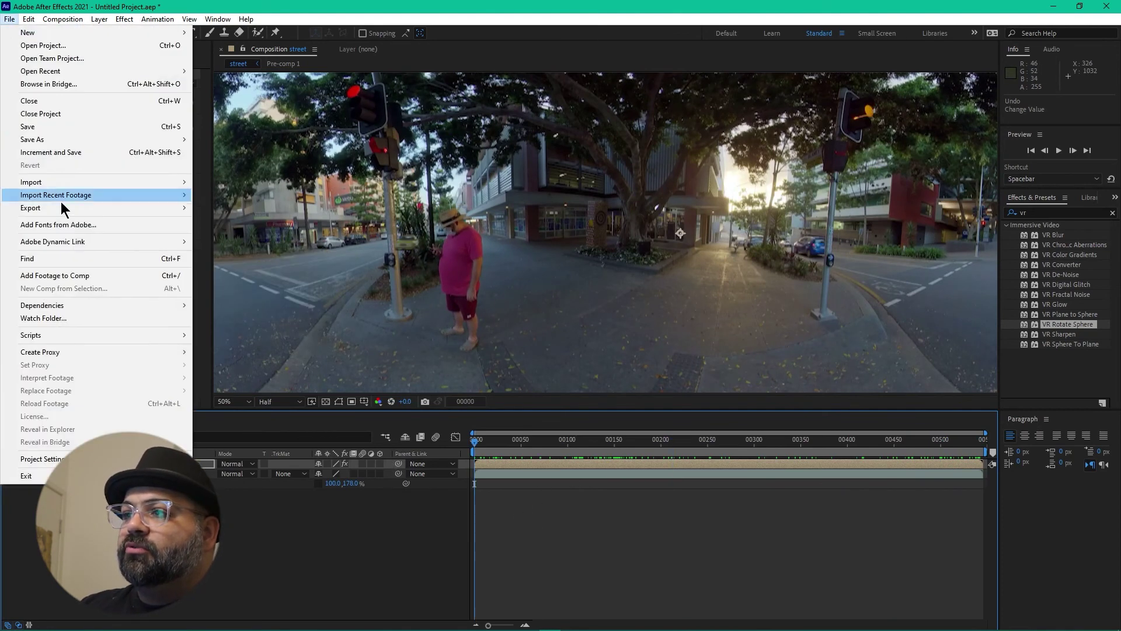
mouse_move(79, 213)
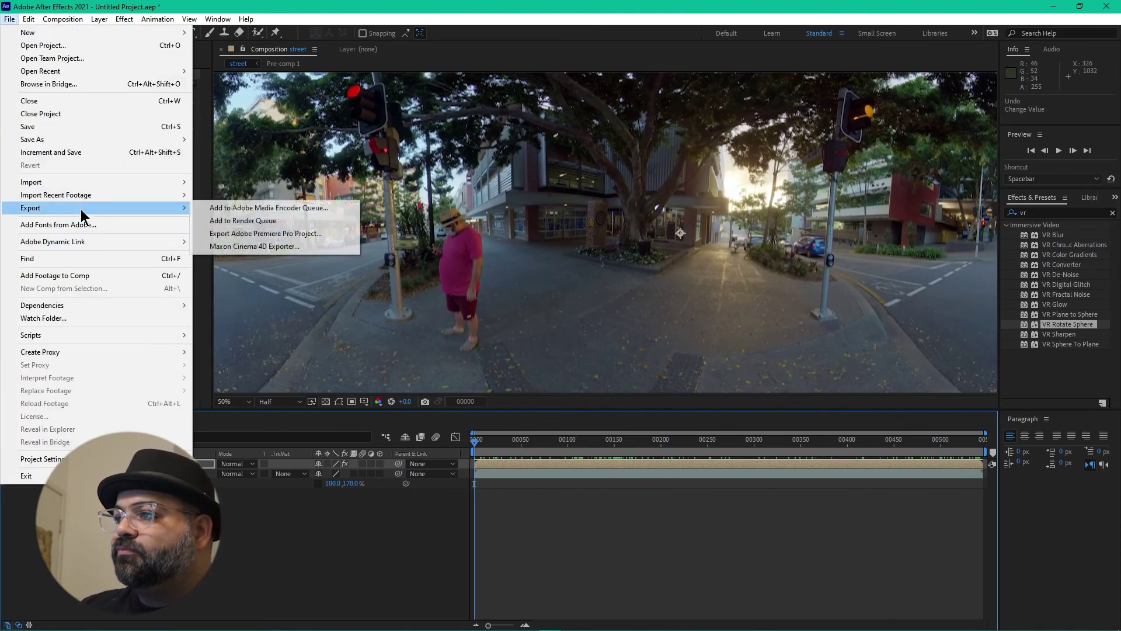
click(292, 209)
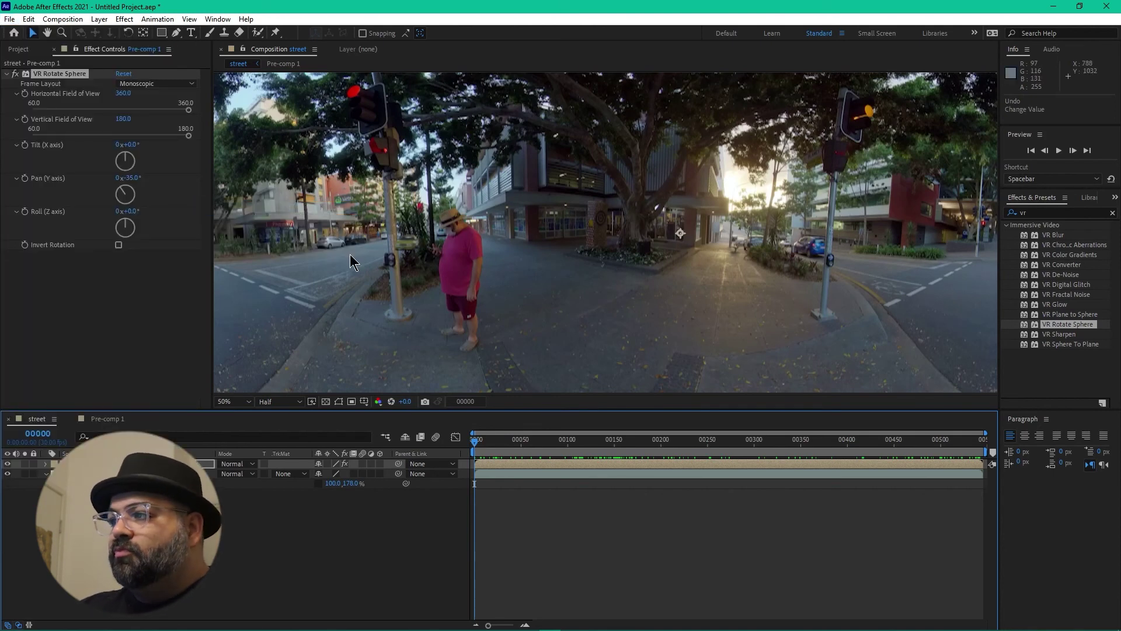
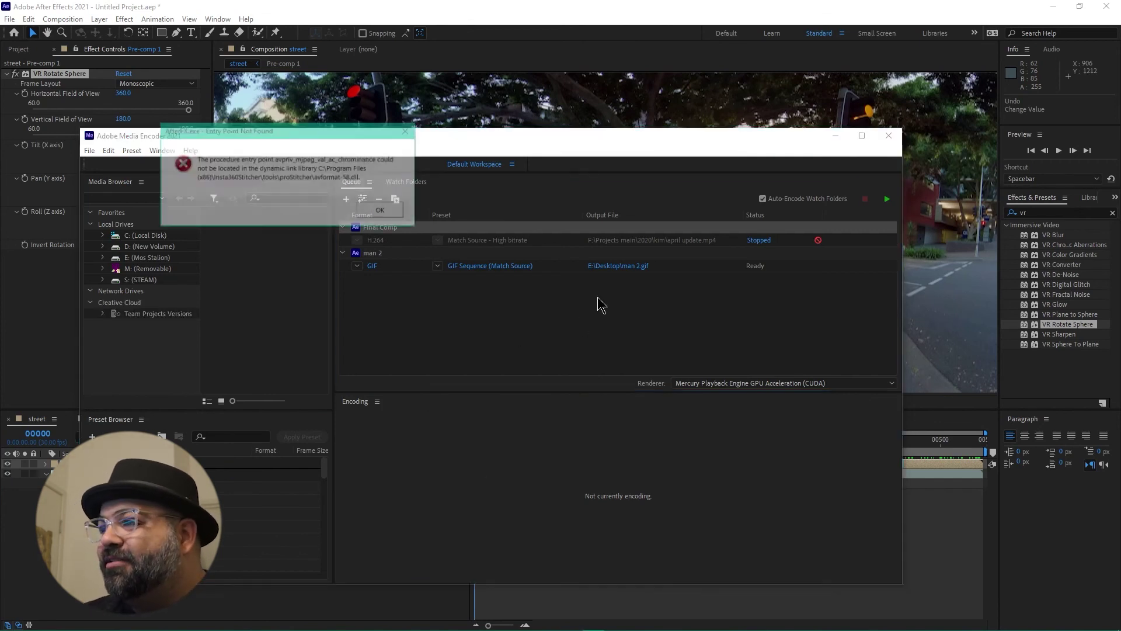
click(380, 209)
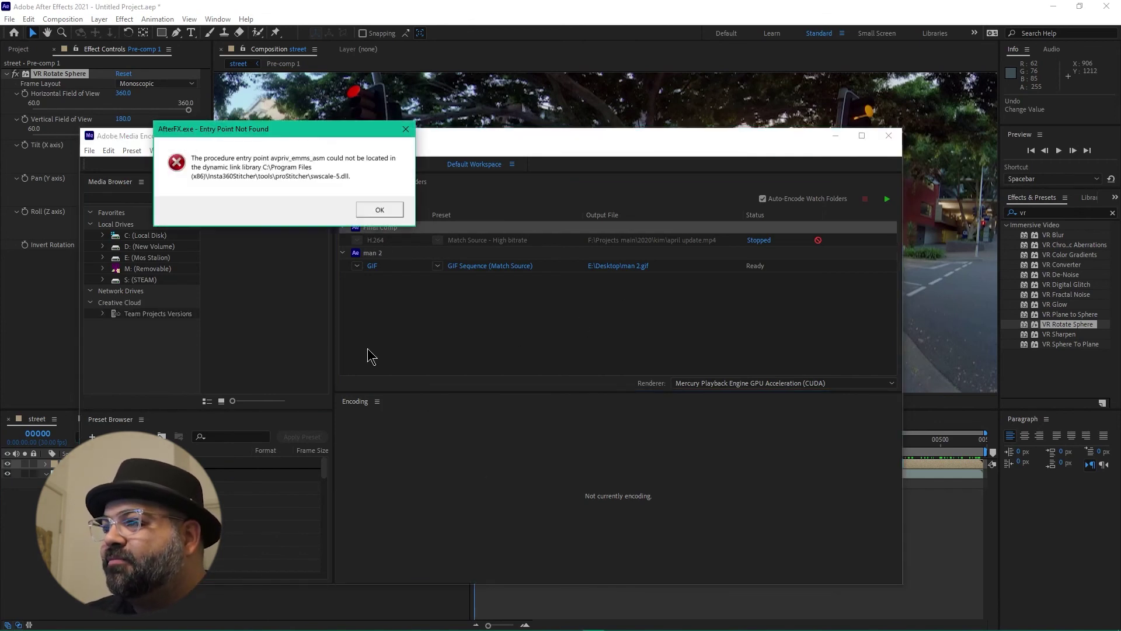
click(381, 205)
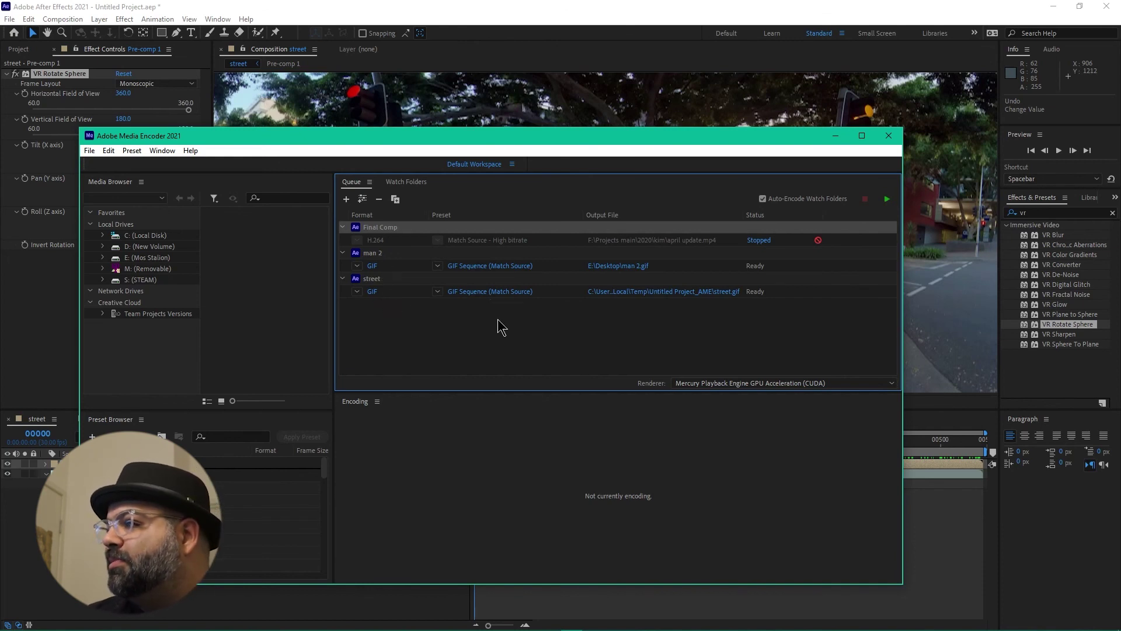
click(591, 335)
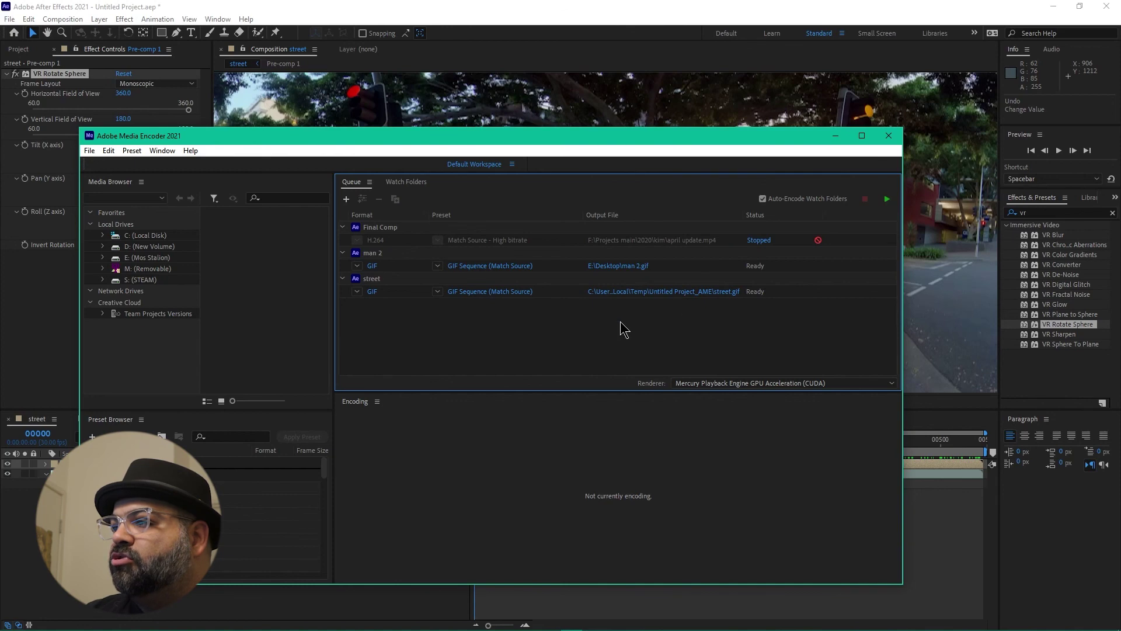
Open the export settings of the queued street composition and set the format to H.264
click(374, 292)
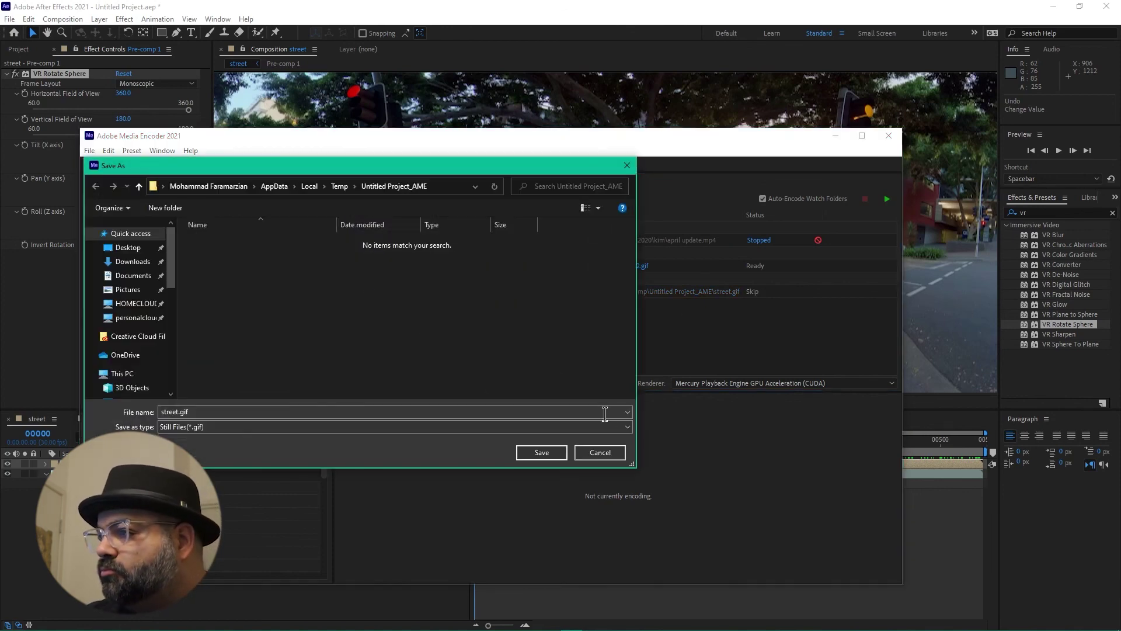
click(599, 452)
click(374, 292)
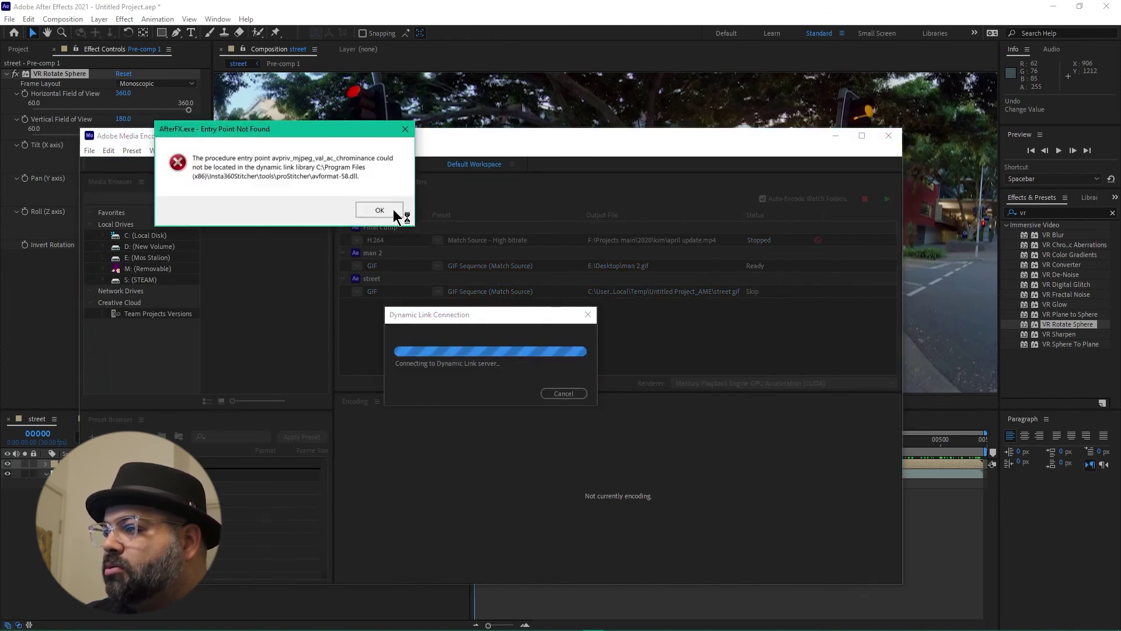
click(379, 209)
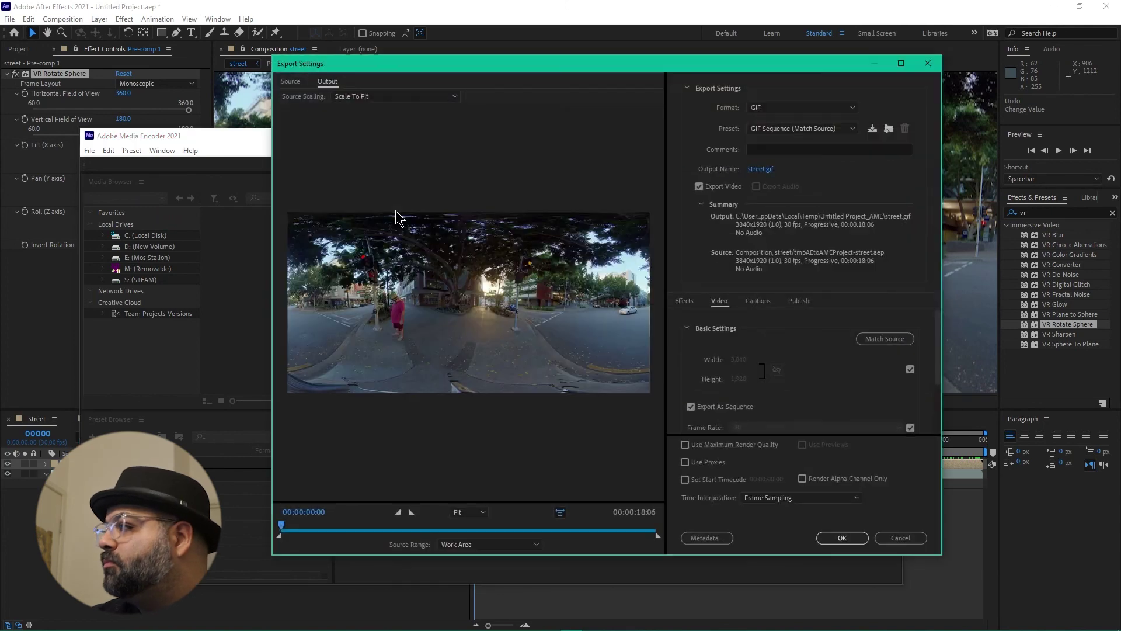
click(798, 107)
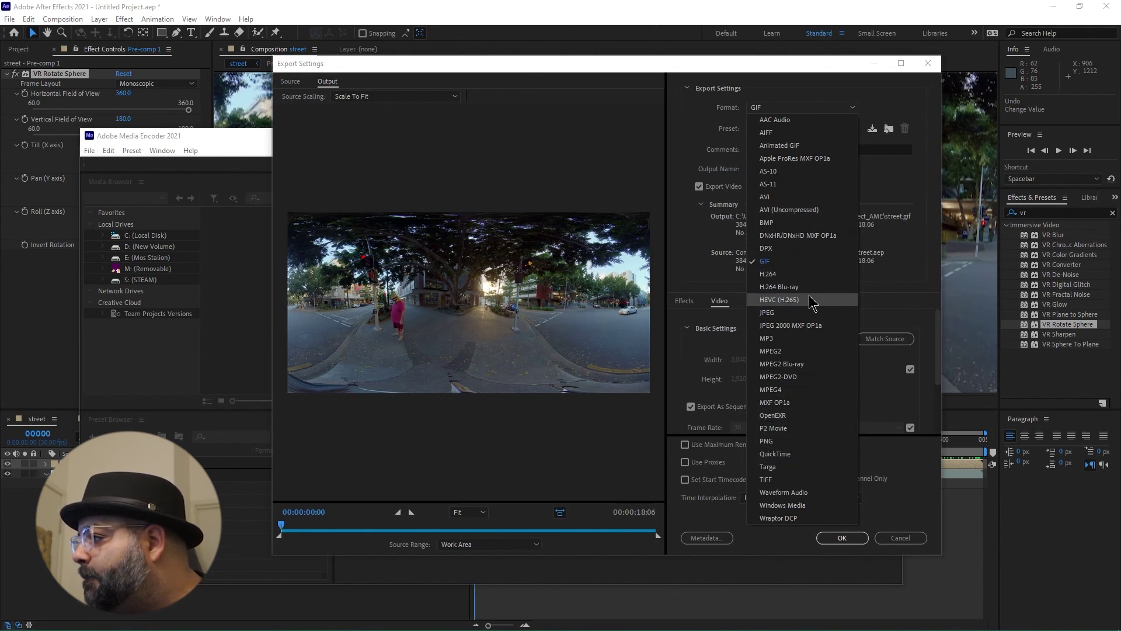
click(812, 275)
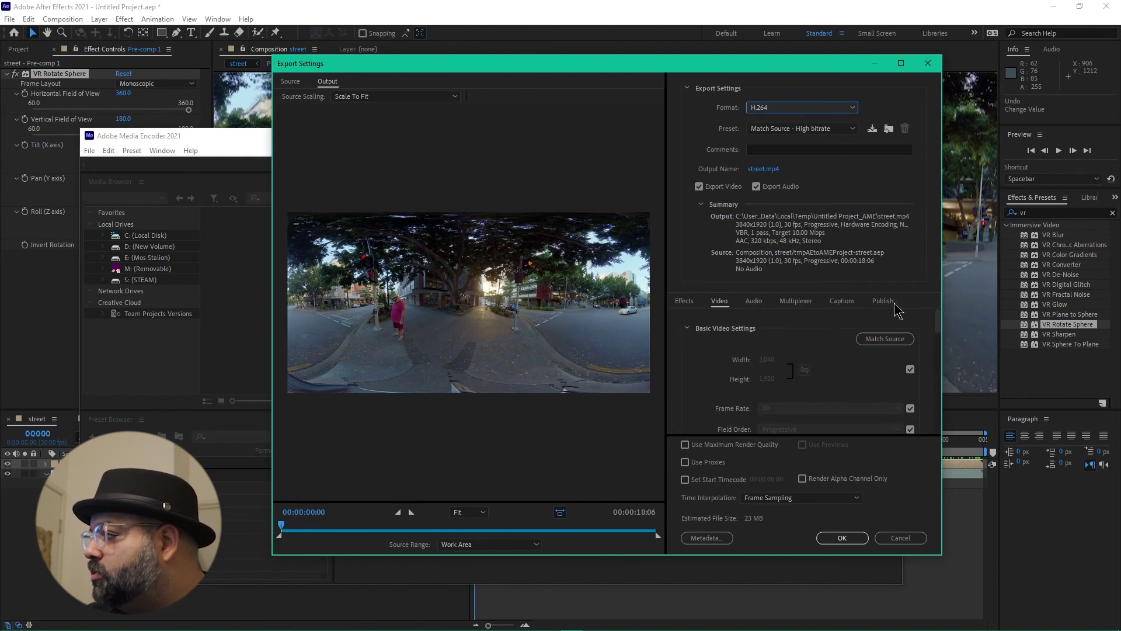
Flag the H.264 export as VR video with the Monoscopic frame layout and accept the export settings
drag(935, 312, 933, 432)
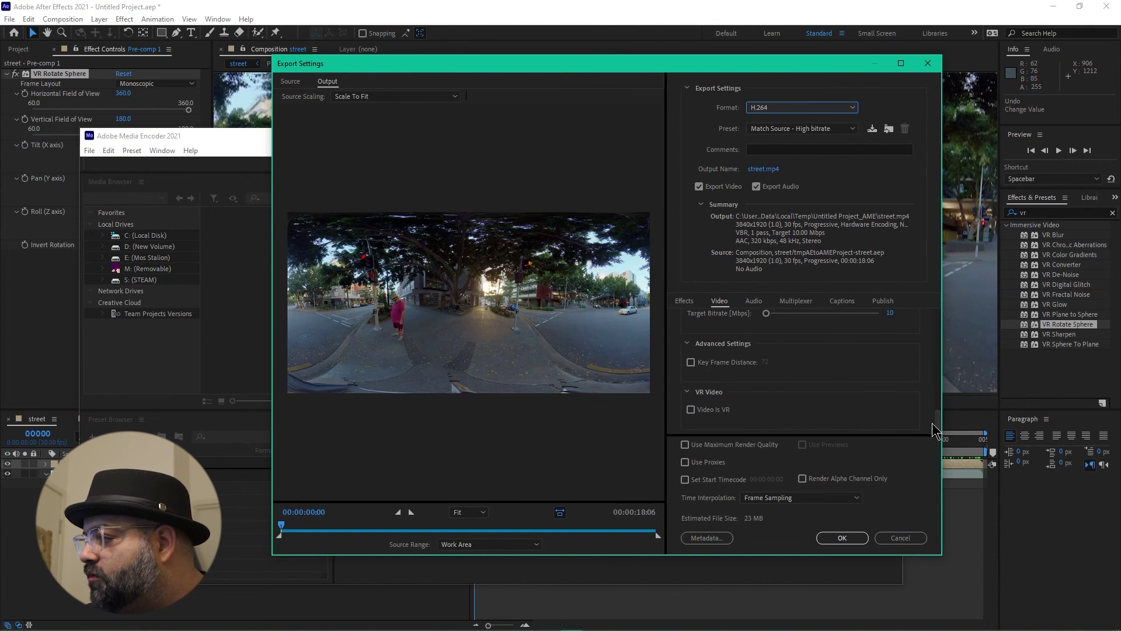
click(714, 411)
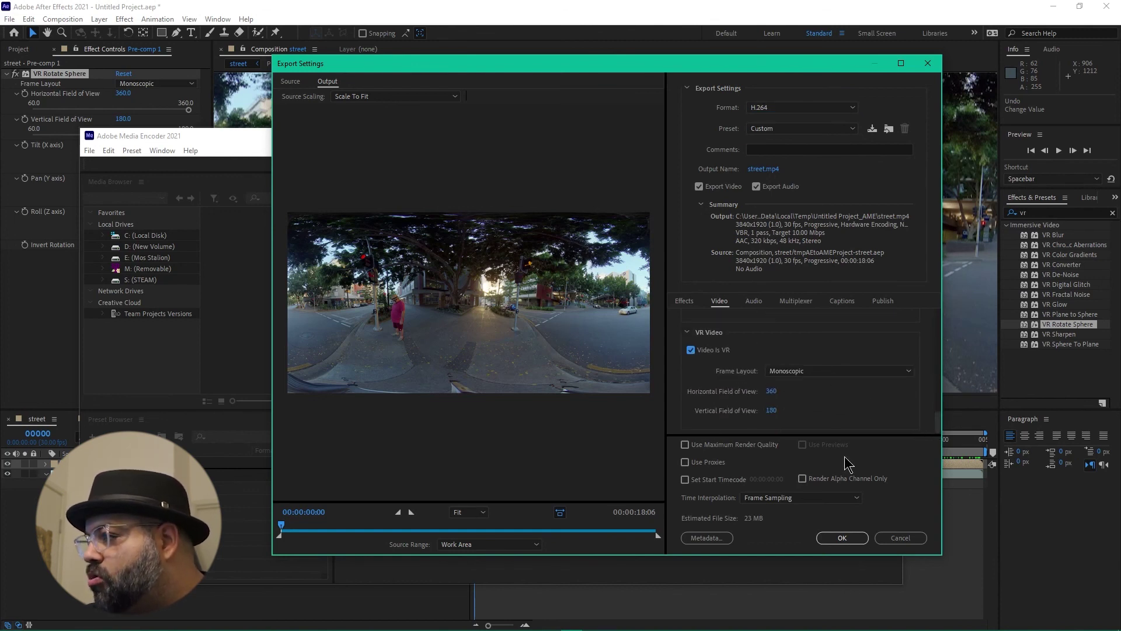
click(841, 538)
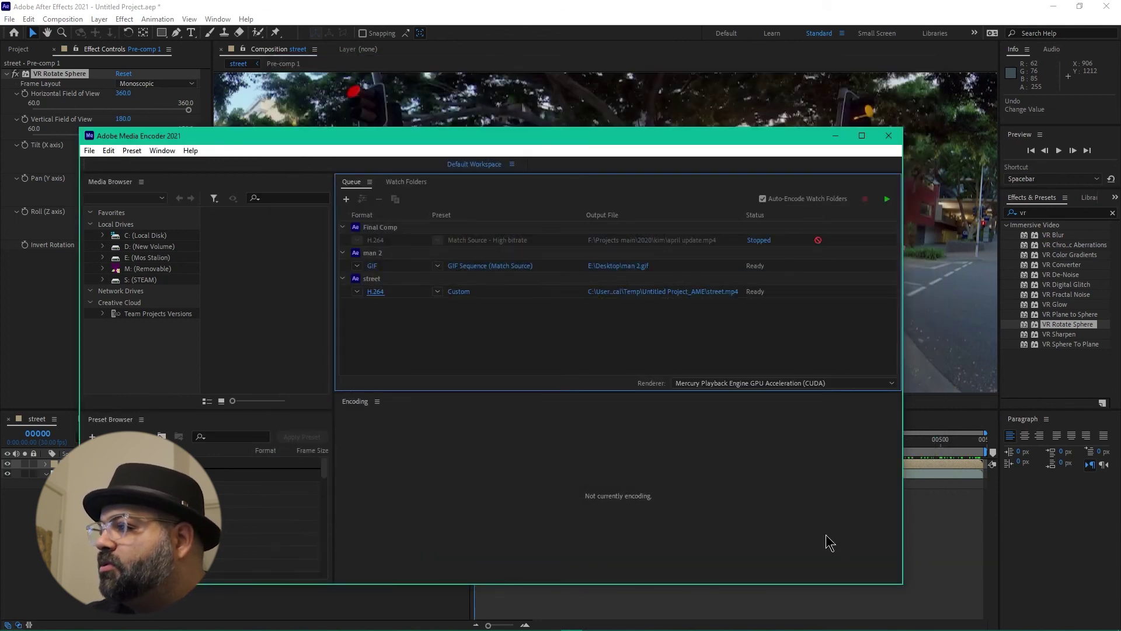
Point the street output file to the Desktop folder "the project", declining to replace the existing street.mp4
click(719, 292)
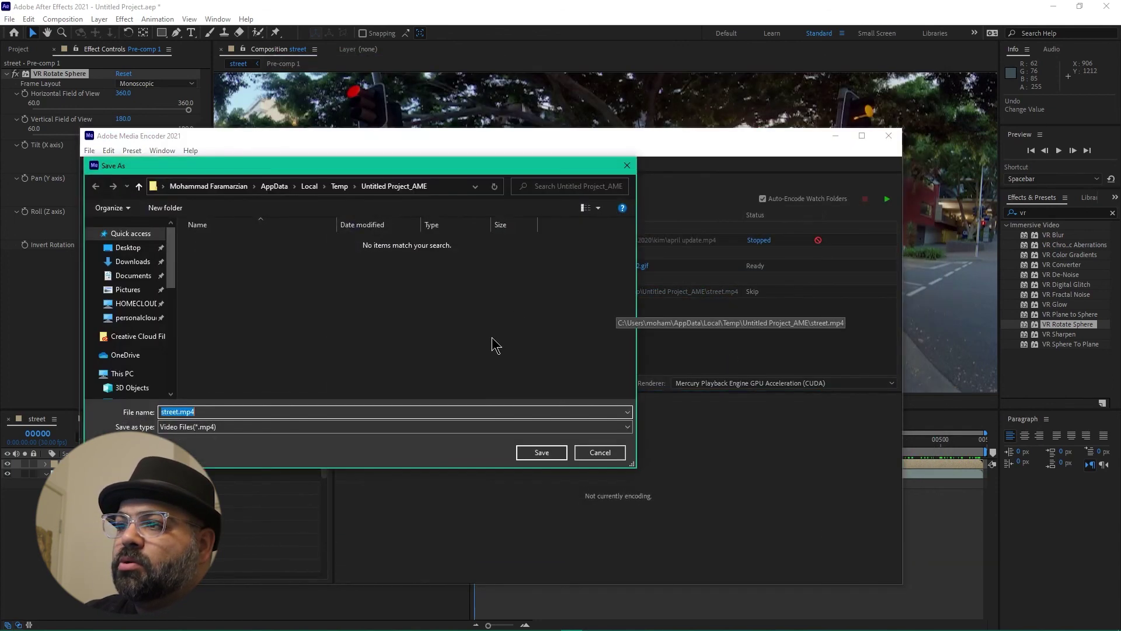
click(133, 251)
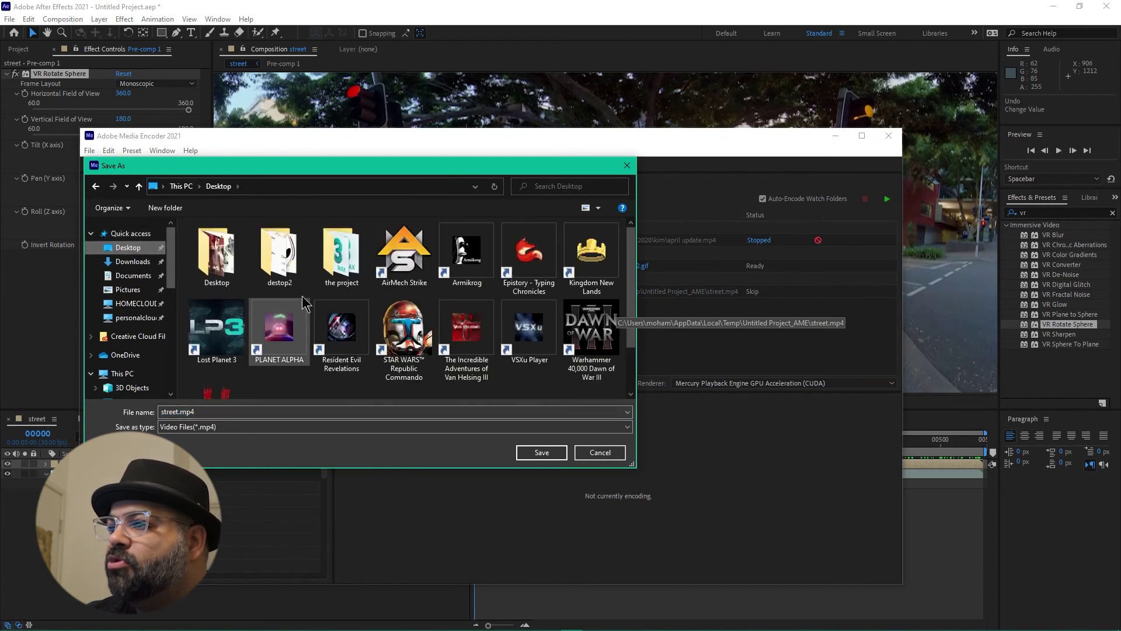
double_click(332, 263)
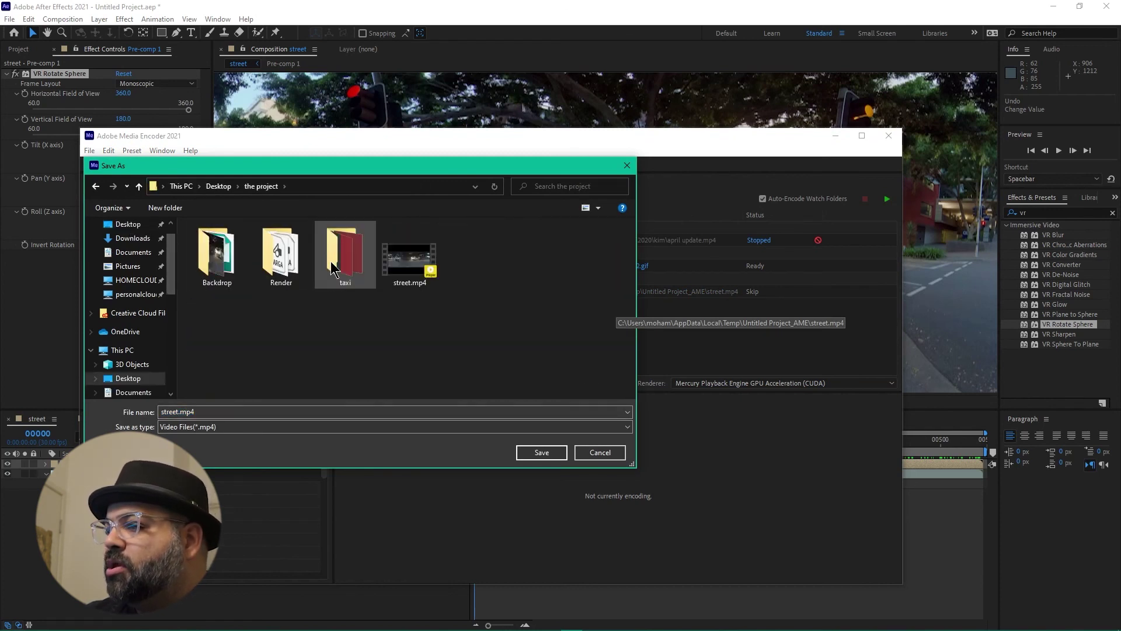
click(542, 452)
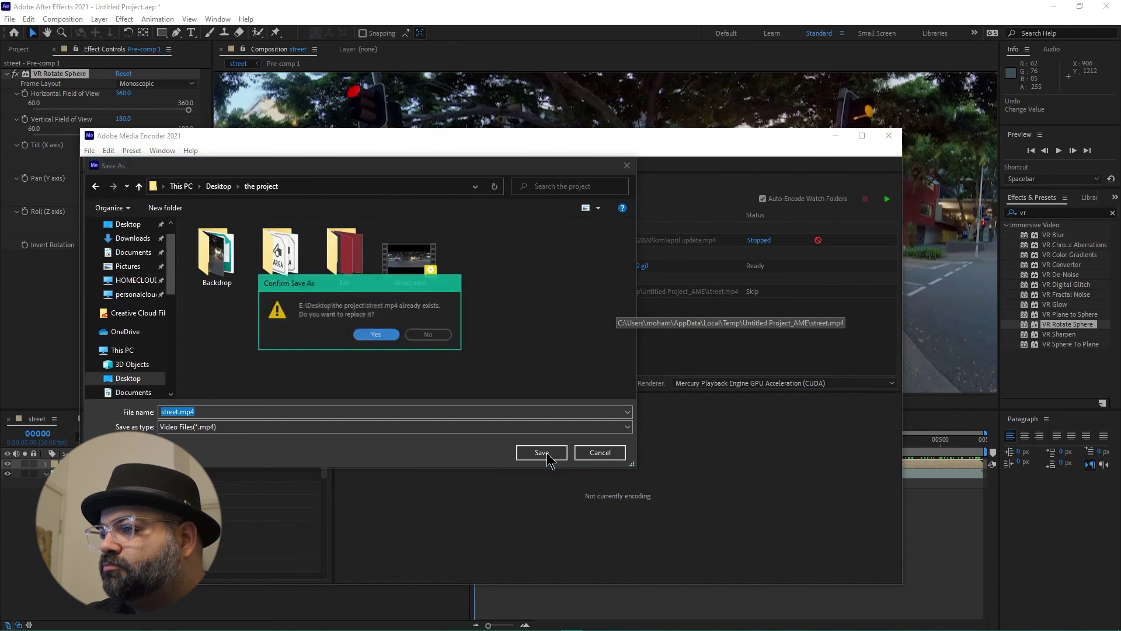
click(420, 334)
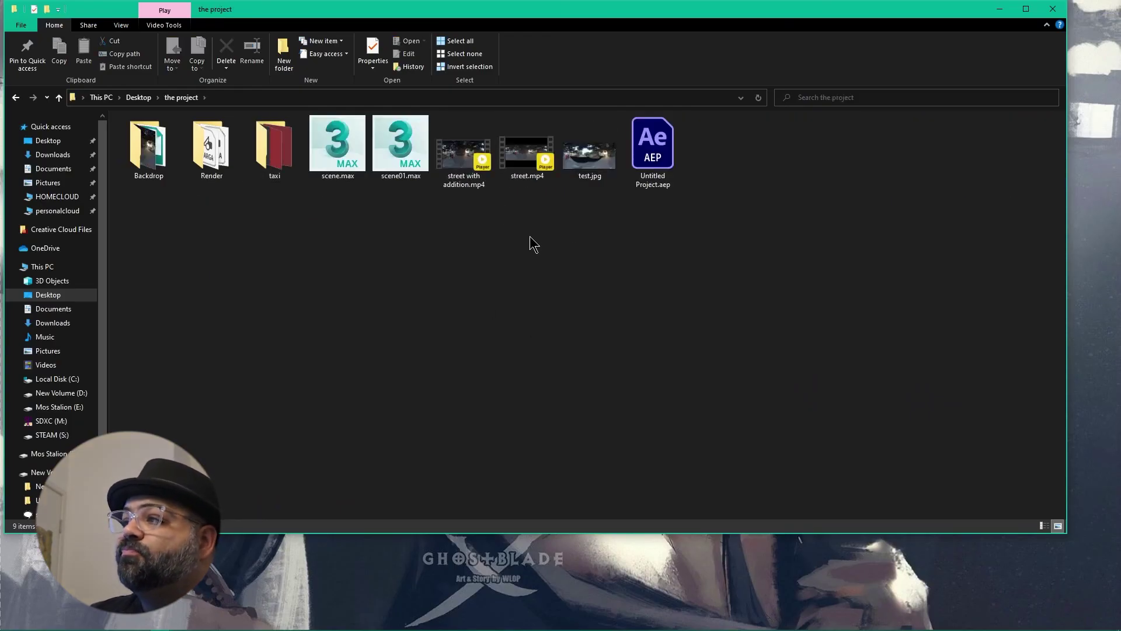
Open "street with addition.mp4" from the project folder in PotPlayer and view it in 360-degree mode
click(483, 180)
double_click(482, 177)
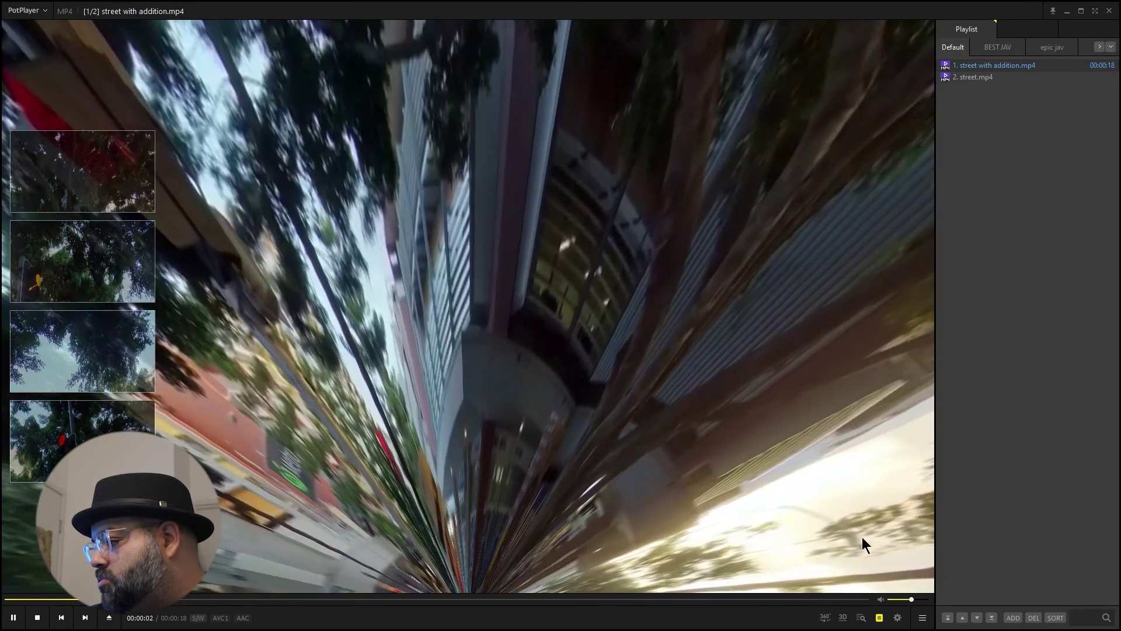
click(833, 618)
click(878, 383)
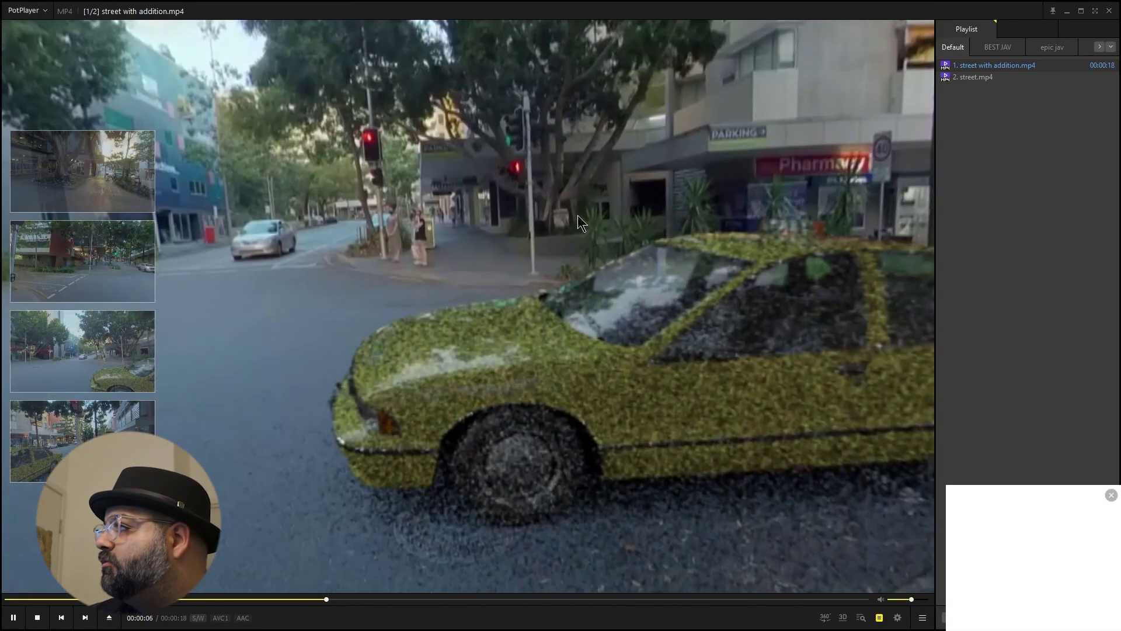
Remove street.mp4 from the playlist and replay "street with addition.mp4" from the beginning to inspect the taxi
click(987, 77)
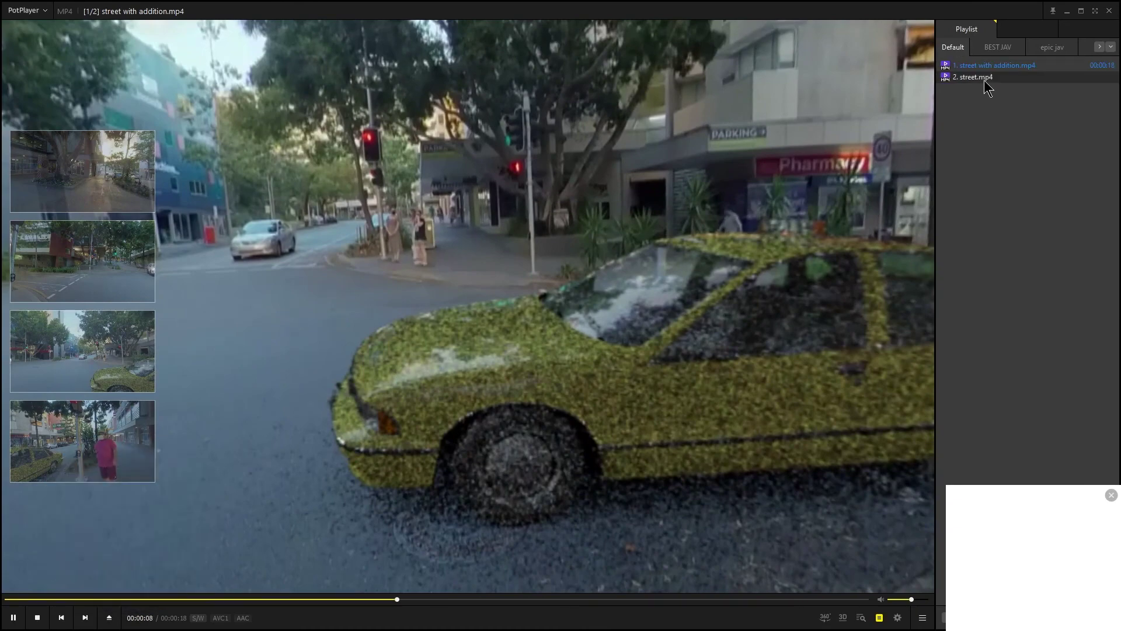
key(Delete)
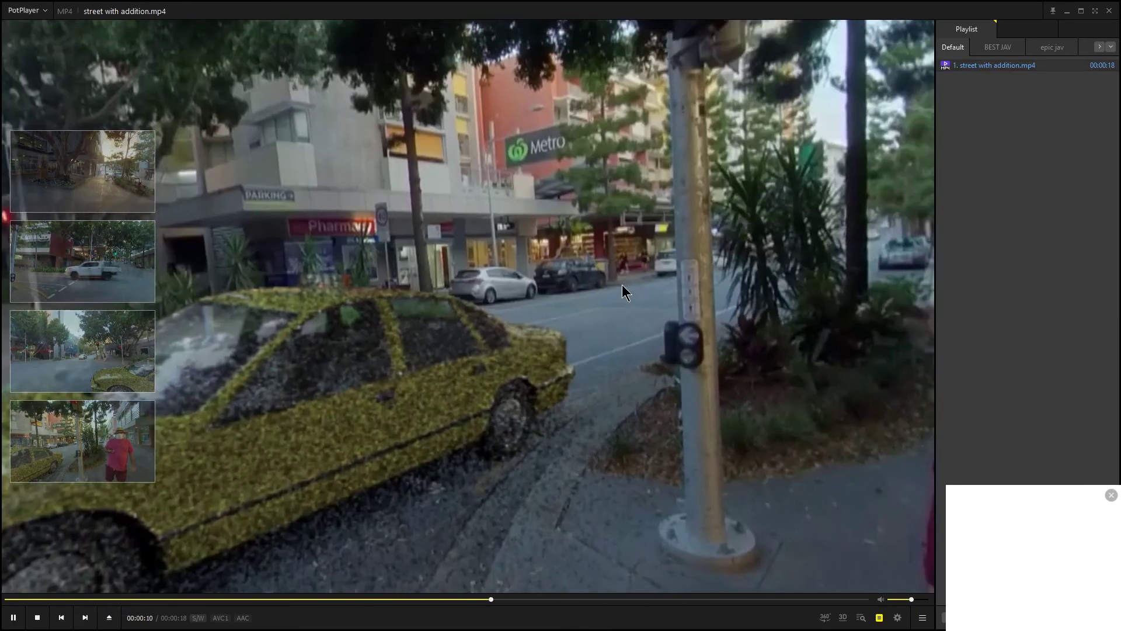
key(BackSpace)
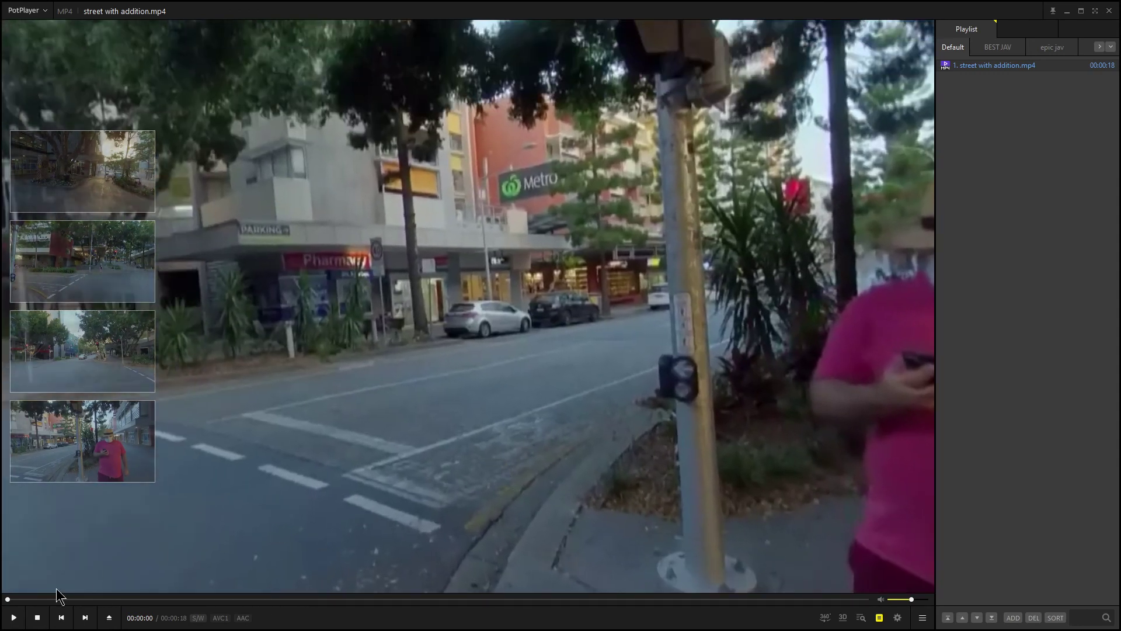
click(13, 617)
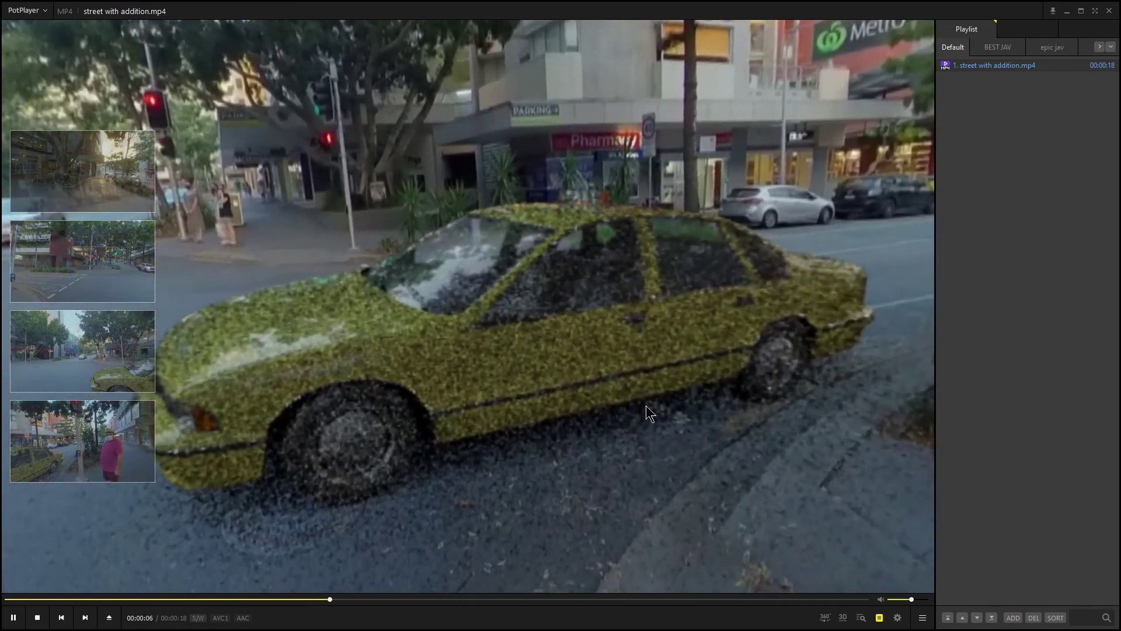
scroll(642, 374, down, 1)
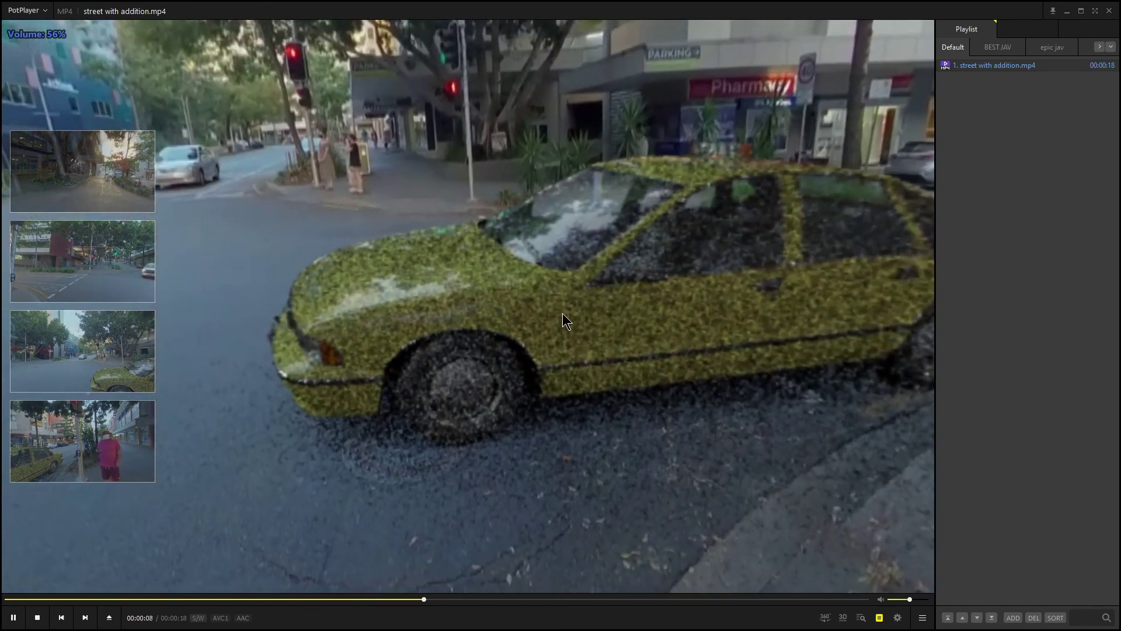